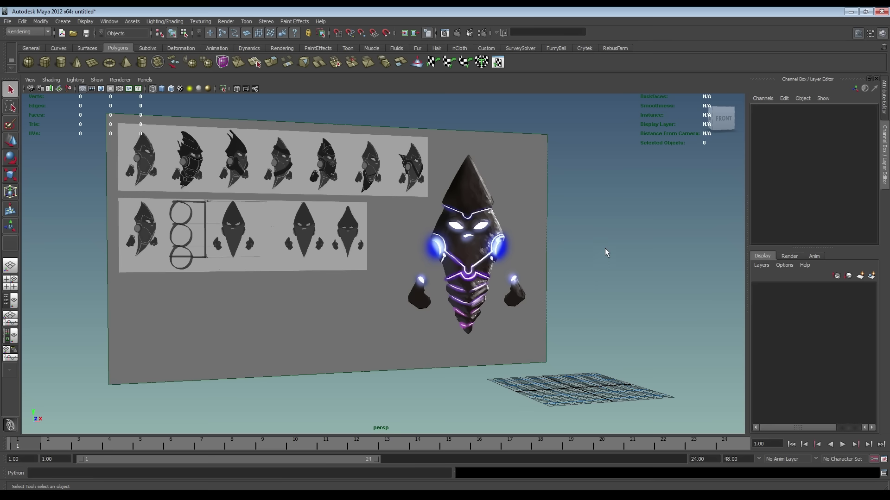
# Step: Drag out a polygon cube on the grid
pyautogui.moveTo(604, 248)
pyautogui.keyDown('alt'); pyautogui.mouseDown()
pyautogui.moveTo(492, 254)
pyautogui.moveTo(548, 246)
pyautogui.mouseUp(); pyautogui.keyUp('alt')
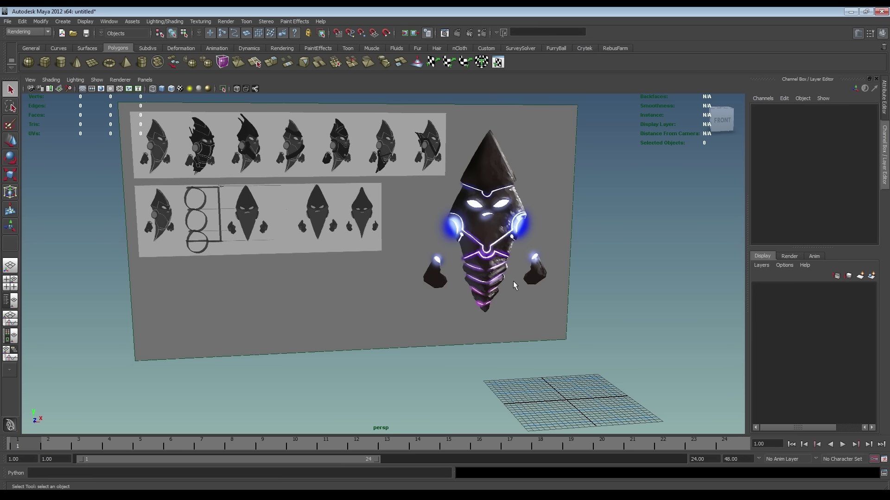
pyautogui.click(45, 62)
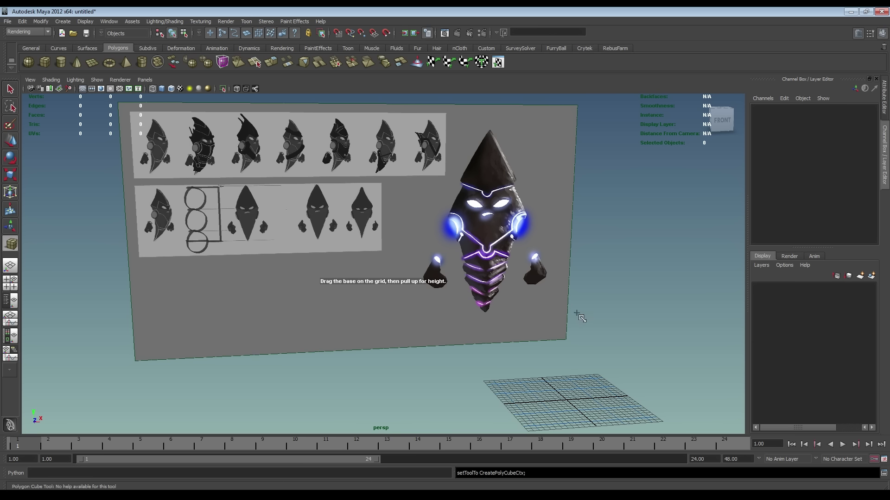
pyautogui.keyDown('alt'); pyautogui.moveTo(500, 257); pyautogui.dragTo(447, 278); pyautogui.keyUp('alt')
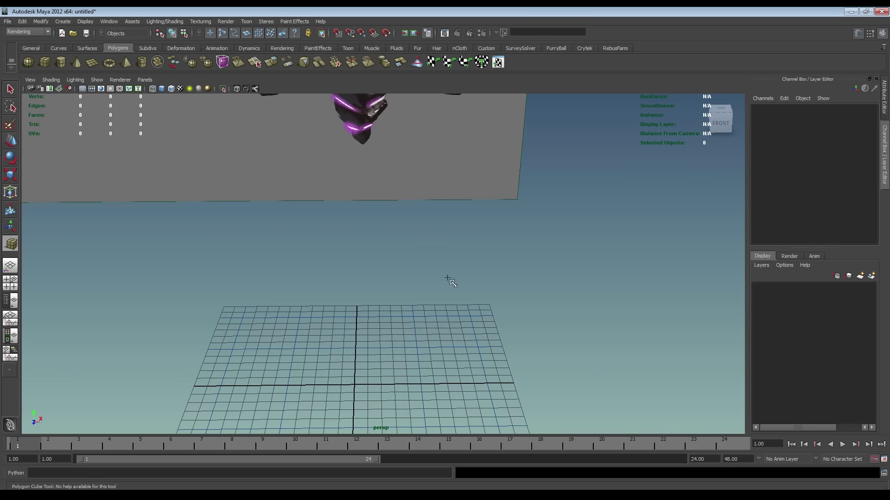
pyautogui.keyDown('alt'); pyautogui.moveTo(447, 278); pyautogui.dragTo(387, 243, button='right'); pyautogui.keyUp('alt')
pyautogui.moveTo(417, 246)
pyautogui.mouseDown()
pyautogui.moveTo(471, 211)
pyautogui.moveTo(543, 250)
pyautogui.mouseUp()
# Step: Give polyCube1 4 subdivisions in width, height and depth, shown with solid shading
pyautogui.click(769, 213)
pyautogui.scroll(-2, 852, 216)
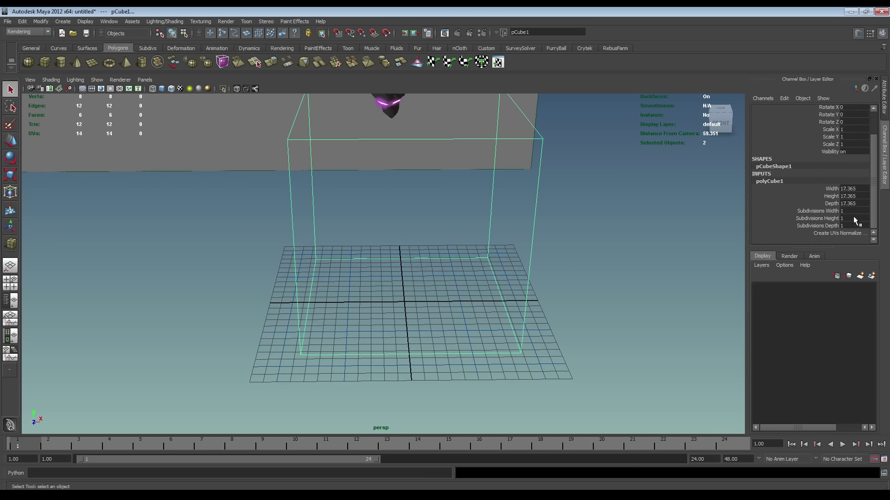
pyautogui.write('2')
pyautogui.press('Return')
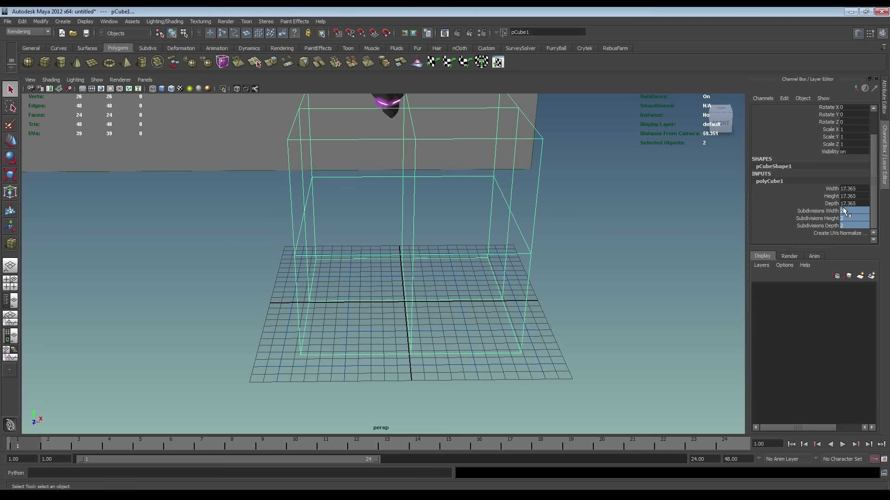
pyautogui.write('4')
pyautogui.press('Return')
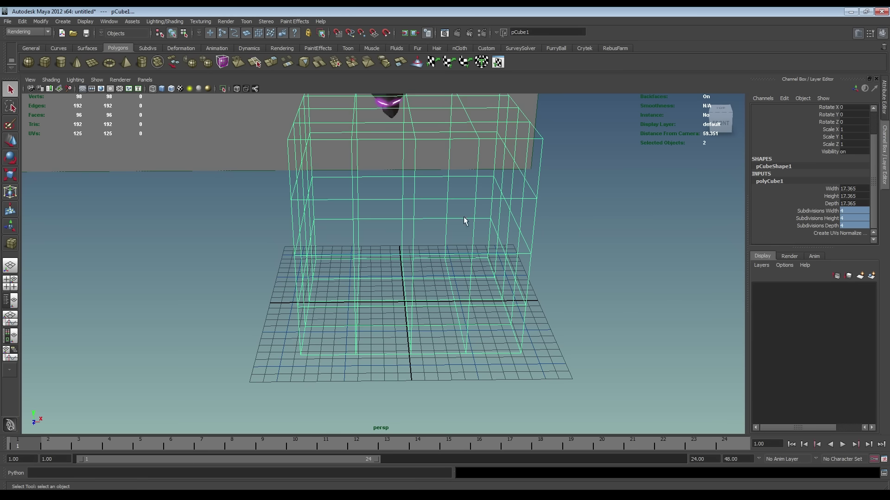
pyautogui.press('5')
pyautogui.moveTo(464, 220)
pyautogui.keyDown('alt'); pyautogui.mouseDown()
pyautogui.moveTo(501, 235)
pyautogui.moveTo(493, 260)
pyautogui.mouseUp(); pyautogui.keyUp('alt')
# Step: Move the cube so it sits centred at the origin
pyautogui.click(493, 259)
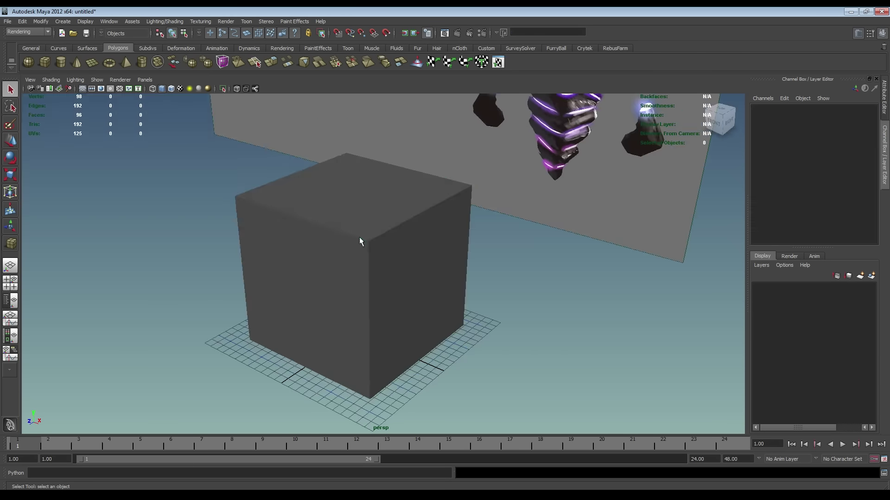
pyautogui.click(360, 240)
pyautogui.keyDown('alt'); pyautogui.moveTo(359, 240); pyautogui.dragTo(444, 259); pyautogui.keyUp('alt')
pyautogui.press('w')
pyautogui.press('4')
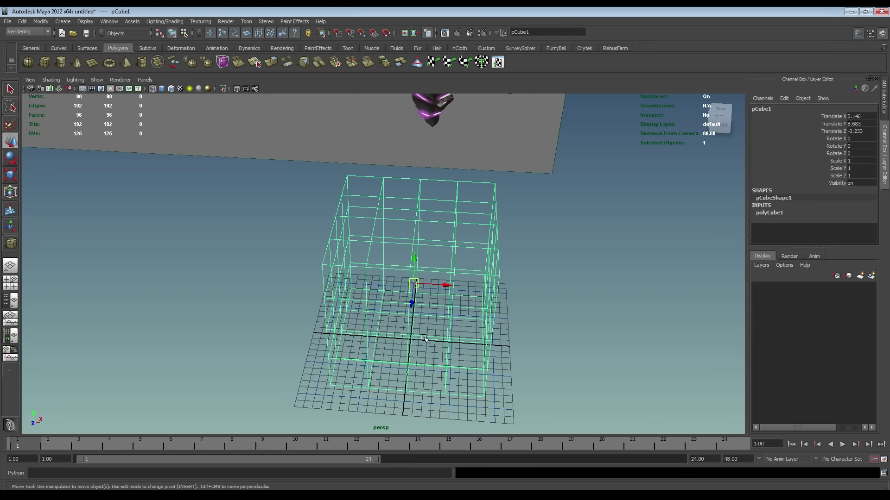
pyautogui.moveTo(421, 338); pyautogui.dragTo(420, 340, button='middle')
# Step: Select one half of the cube's faces and delete them
pyautogui.moveTo(441, 341)
pyautogui.keyDown('alt'); pyautogui.mouseDown()
pyautogui.moveTo(479, 297)
pyautogui.moveTo(489, 302)
pyautogui.moveTo(421, 239)
pyautogui.mouseUp(); pyautogui.keyUp('alt')
pyautogui.press('5')
pyautogui.press('F8')
pyautogui.moveTo(409, 196); pyautogui.dragTo(409, 216, button='right')
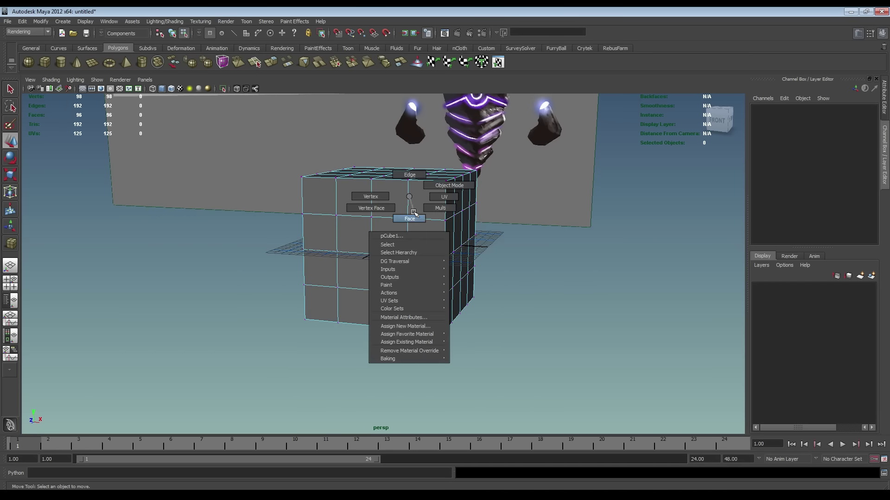
pyautogui.keyDown('alt'); pyautogui.moveTo(409, 216); pyautogui.dragTo(431, 222); pyautogui.keyUp('alt')
pyautogui.moveTo(315, 139)
pyautogui.mouseDown()
pyautogui.moveTo(395, 379)
pyautogui.moveTo(401, 368)
pyautogui.mouseUp()
pyautogui.press('Delete')
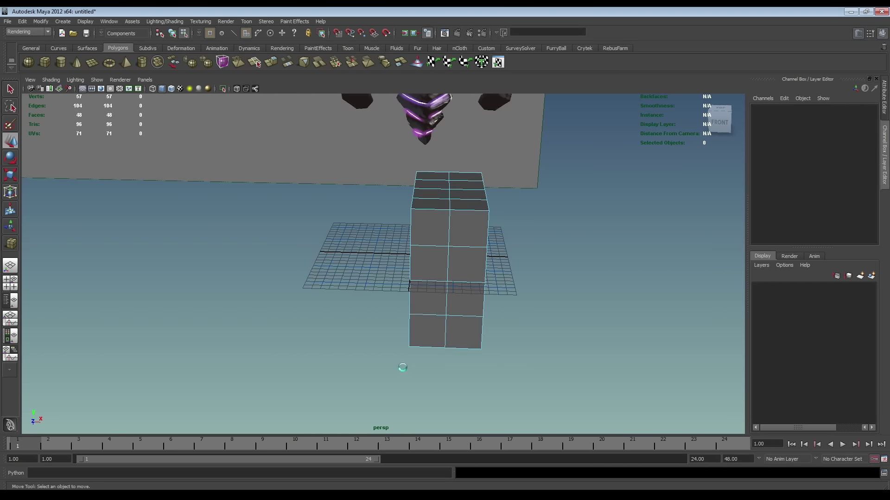
# Step: Create a mirrored instance of the half-cube with Duplicate Special, Scale X -1
pyautogui.moveTo(492, 194)
pyautogui.keyDown('alt'); pyautogui.mouseDown()
pyautogui.moveTo(388, 221)
pyautogui.moveTo(481, 214)
pyautogui.moveTo(290, 115)
pyautogui.mouseUp(); pyautogui.keyUp('alt')
pyautogui.press('F8')
pyautogui.click(550, 200)
pyautogui.click(473, 223)
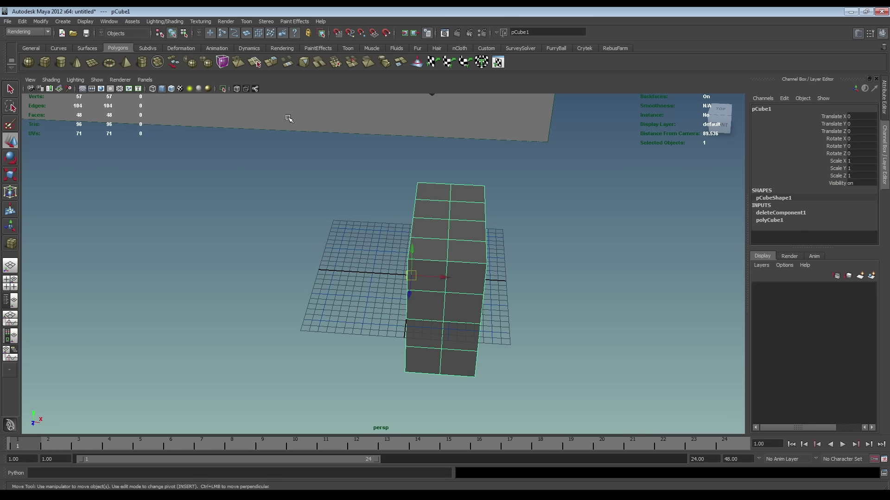
pyautogui.press('space')
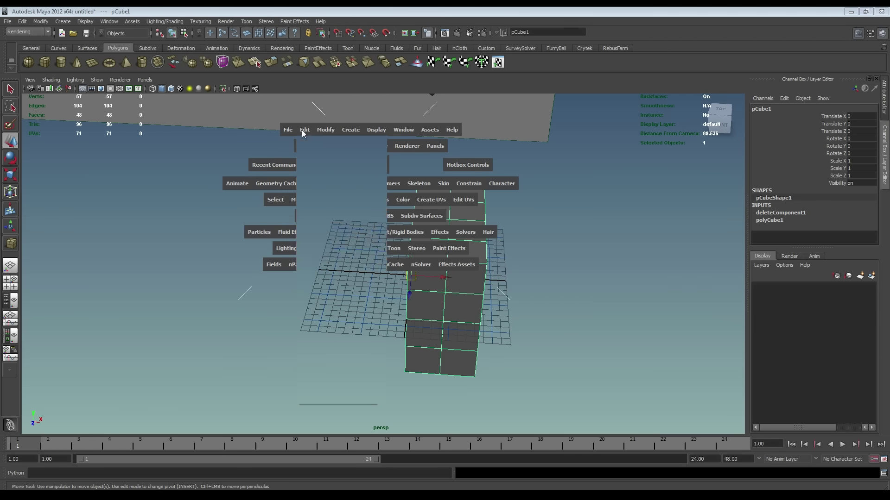
pyautogui.click(304, 130)
pyautogui.moveTo(341, 318)
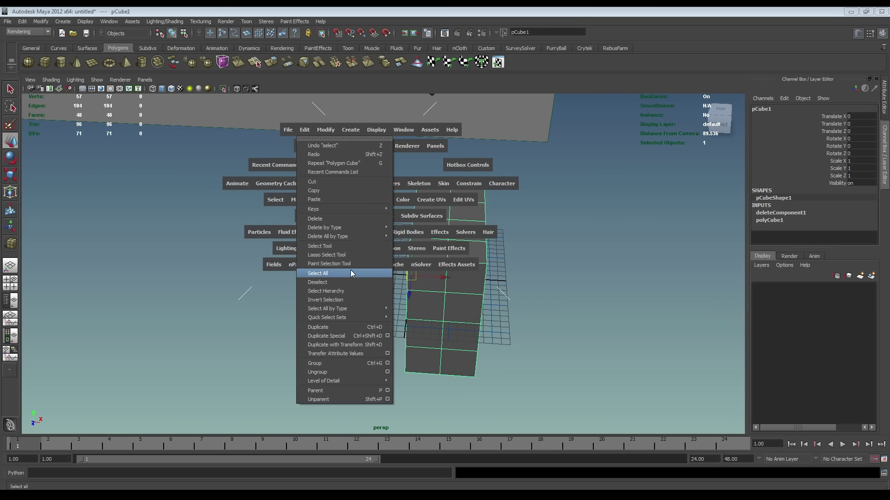
pyautogui.click(388, 336)
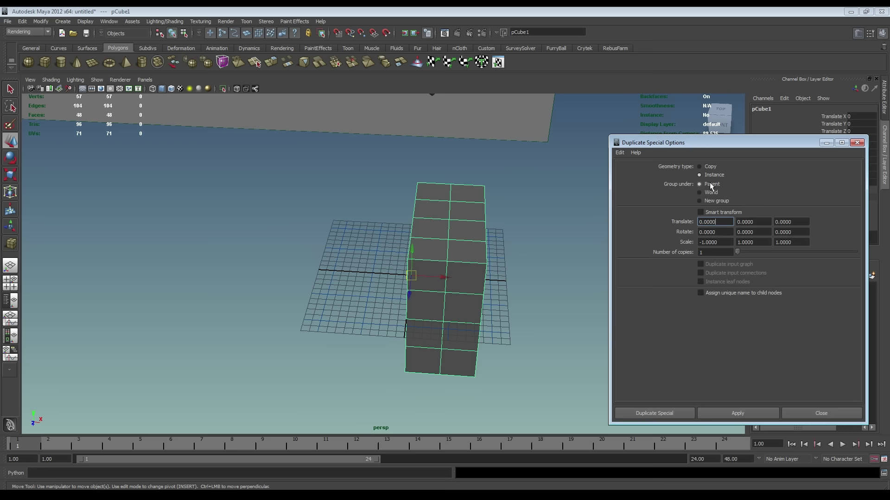
pyautogui.moveTo(721, 241); pyautogui.dragTo(680, 242)
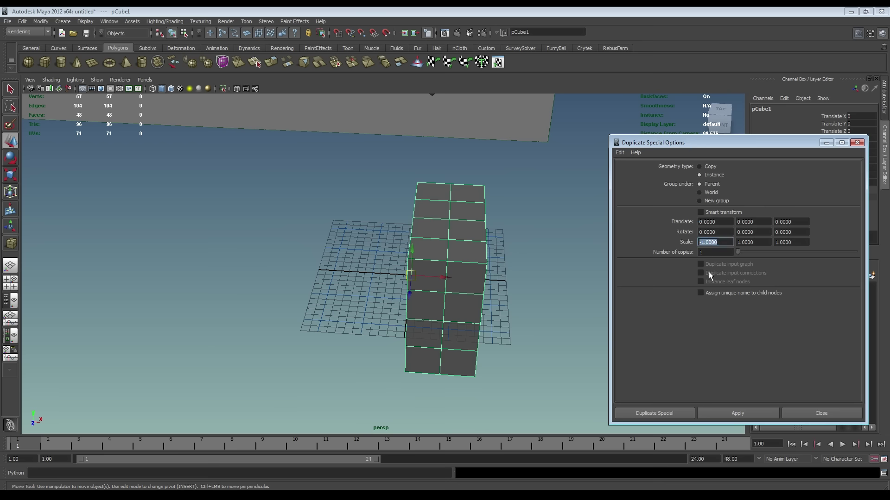
pyautogui.click(758, 413)
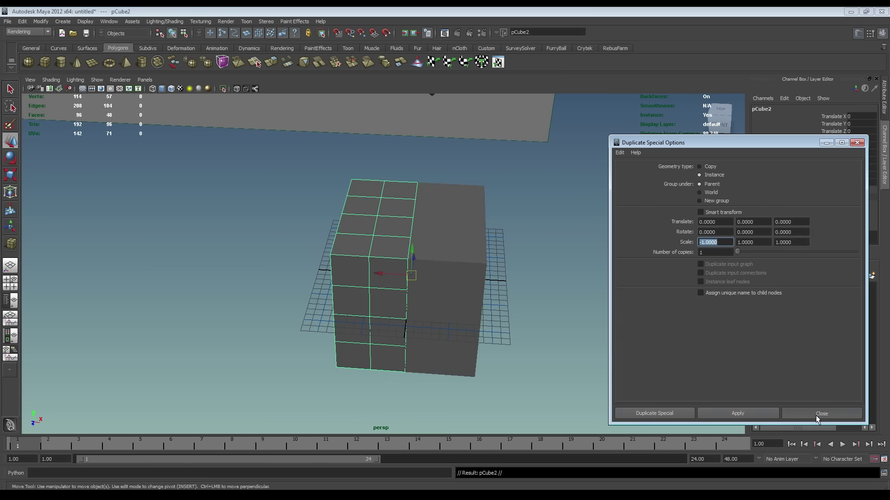
pyautogui.click(817, 417)
# Step: Select the original right half of the mirrored pair
pyautogui.click(499, 250)
pyautogui.click(465, 260)
pyautogui.click(368, 254)
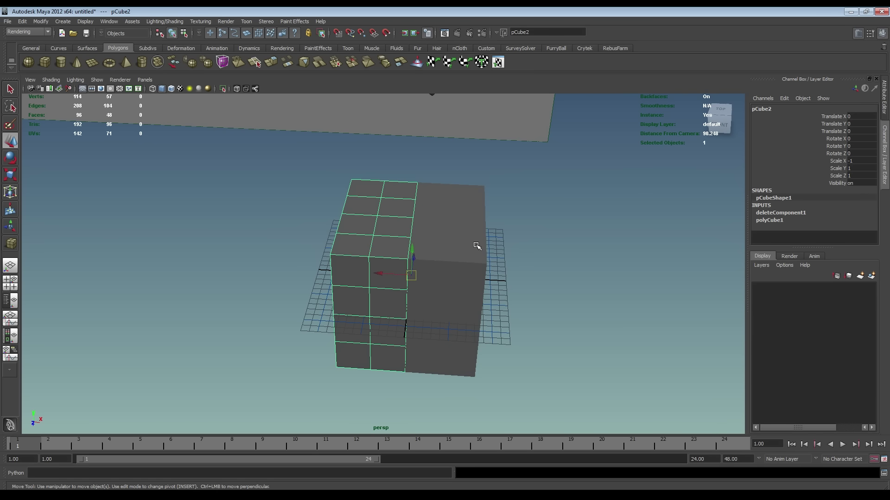
pyautogui.click(477, 245)
pyautogui.click(355, 245)
pyautogui.click(443, 236)
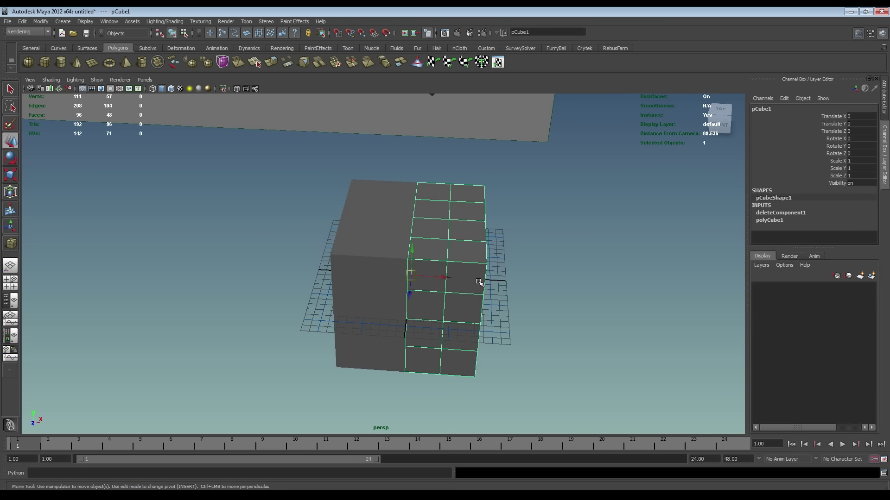
# Step: Switch the half-cube to vertex mode and select its vertices
pyautogui.press('F8')
pyautogui.rightClick(486, 265)
pyautogui.click(486, 265)
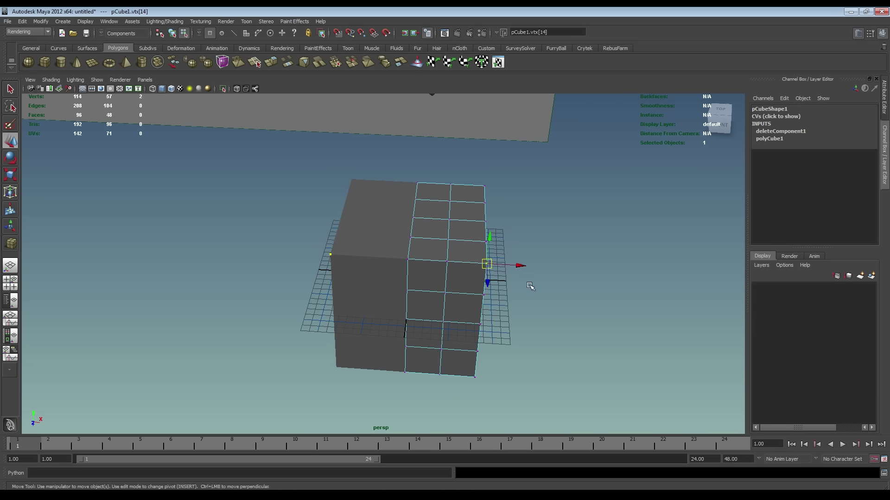
pyautogui.moveTo(486, 265)
pyautogui.mouseDown()
pyautogui.moveTo(444, 279)
pyautogui.moveTo(492, 256)
pyautogui.mouseUp()
pyautogui.keyDown('alt'); pyautogui.moveTo(492, 256); pyautogui.dragTo(401, 249, button='right'); pyautogui.keyUp('alt')
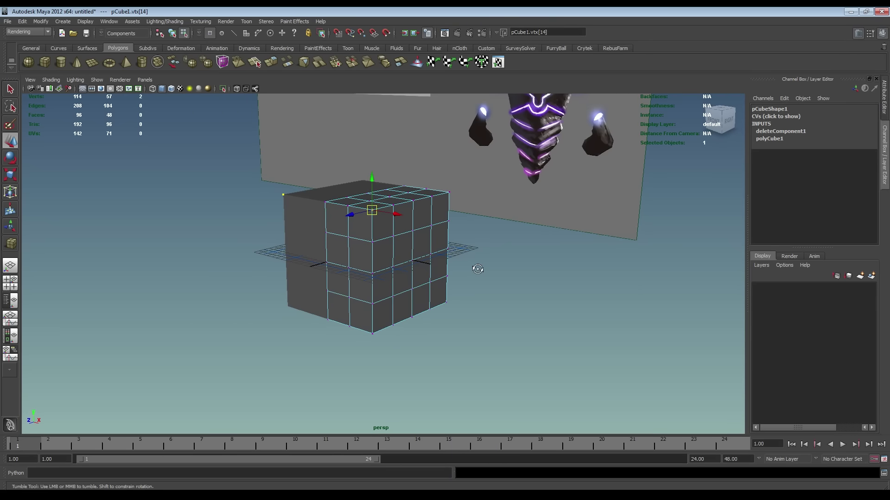
pyautogui.moveTo(473, 264)
pyautogui.keyDown('alt'); pyautogui.mouseDown()
pyautogui.moveTo(473, 294)
pyautogui.moveTo(468, 225)
pyautogui.moveTo(343, 375)
pyautogui.moveTo(394, 134)
pyautogui.mouseUp(); pyautogui.keyUp('alt')
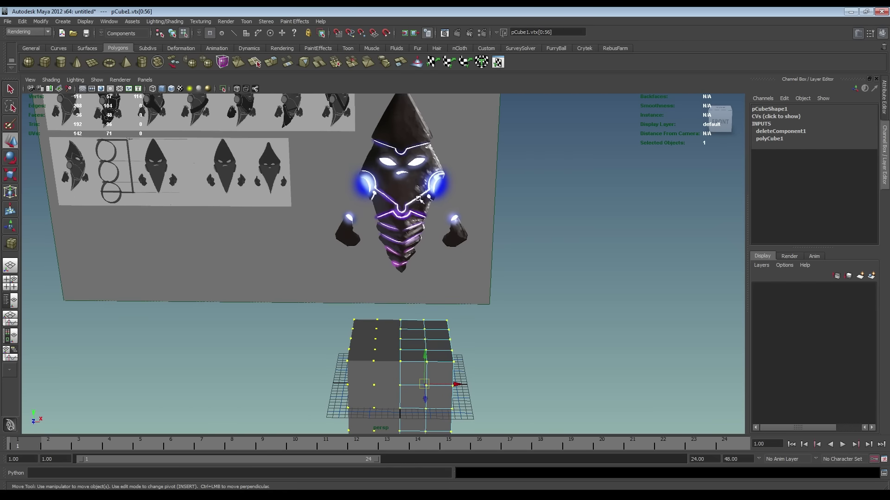
# Step: In a maximized front view, move the vertices up over the character's head
pyautogui.press('space')
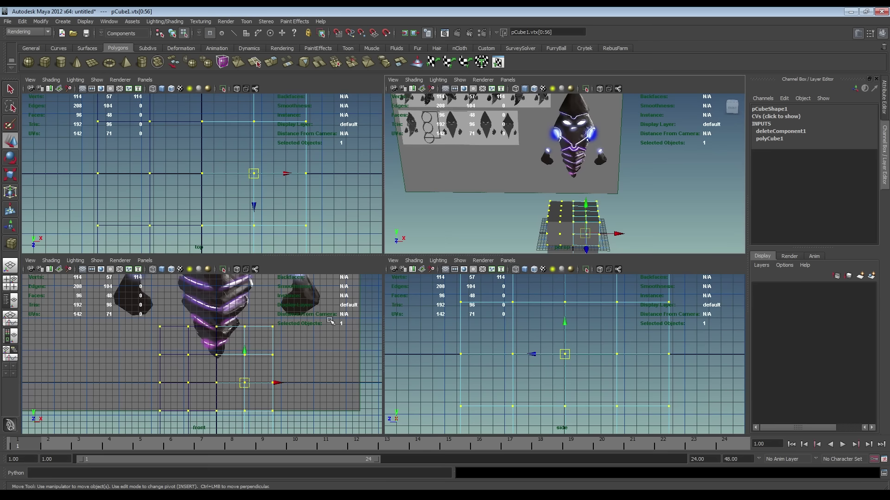
pyautogui.press('space')
pyautogui.scroll(-5, 433, 324)
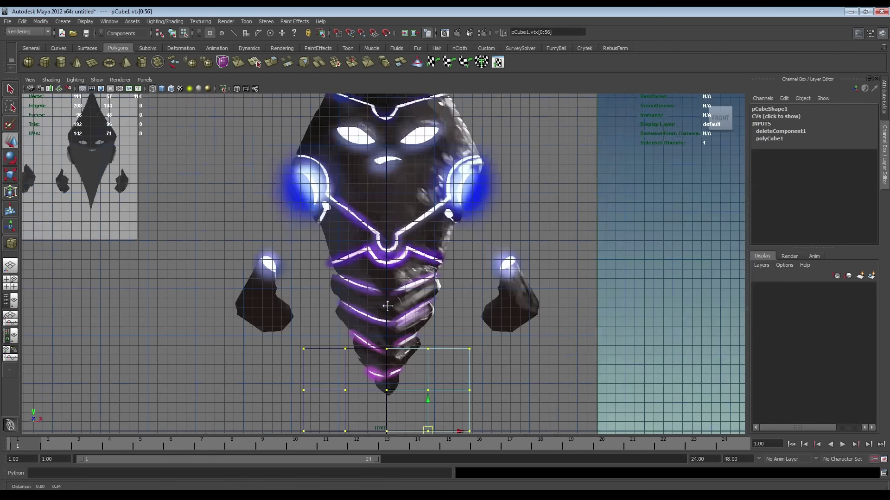
pyautogui.moveTo(419, 361); pyautogui.dragTo(420, 158)
pyautogui.press('space')
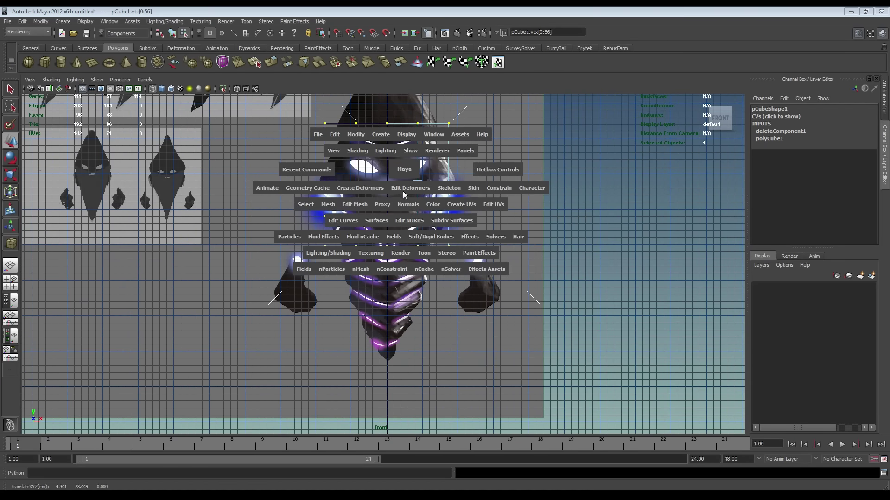
pyautogui.keyDown('alt'); pyautogui.moveTo(394, 205); pyautogui.dragTo(399, 250, button='middle'); pyautogui.keyUp('alt')
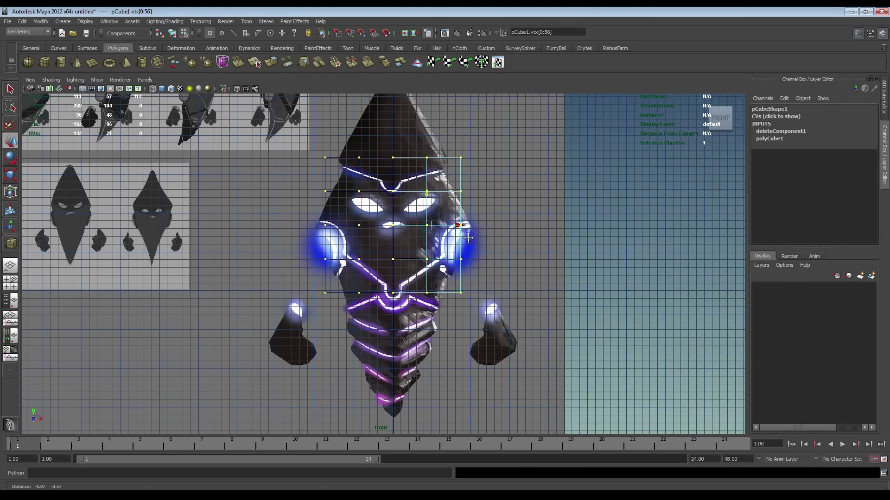
# Step: Deselect, restore the four-view layout and select the front view's camera
pyautogui.click(546, 216)
pyautogui.press('space')
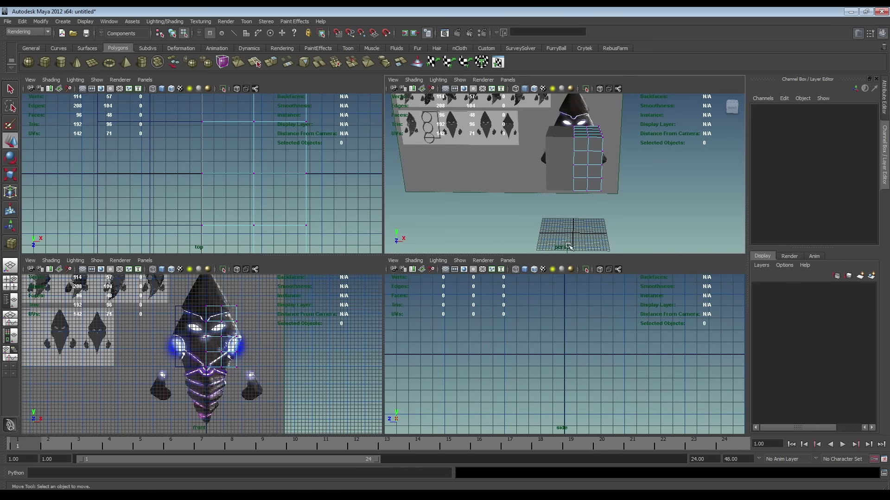
pyautogui.moveTo(574, 246)
pyautogui.keyDown('alt'); pyautogui.mouseDown()
pyautogui.moveTo(651, 220)
pyautogui.moveTo(558, 187)
pyautogui.mouseUp(); pyautogui.keyUp('alt')
pyautogui.click(660, 194)
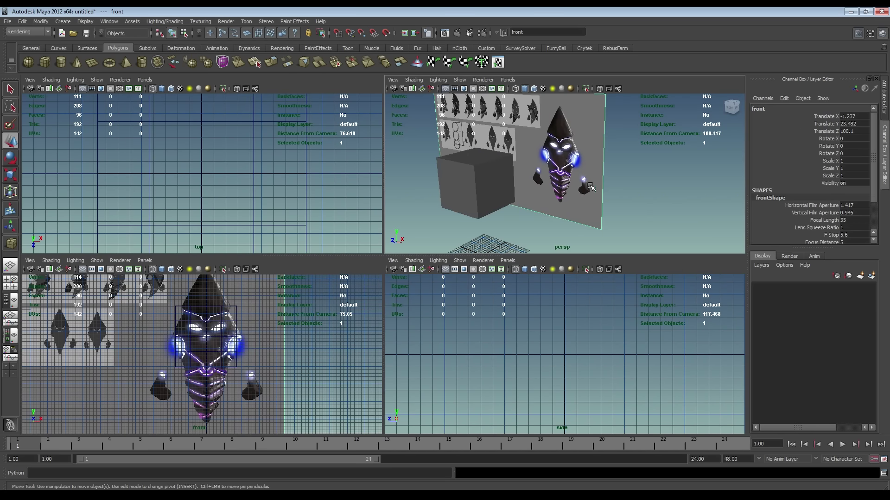
# Step: Lower imagePlane1's Alpha Gain so the front reference becomes semi-transparent
pyautogui.hotkey('ctrl', 'a')
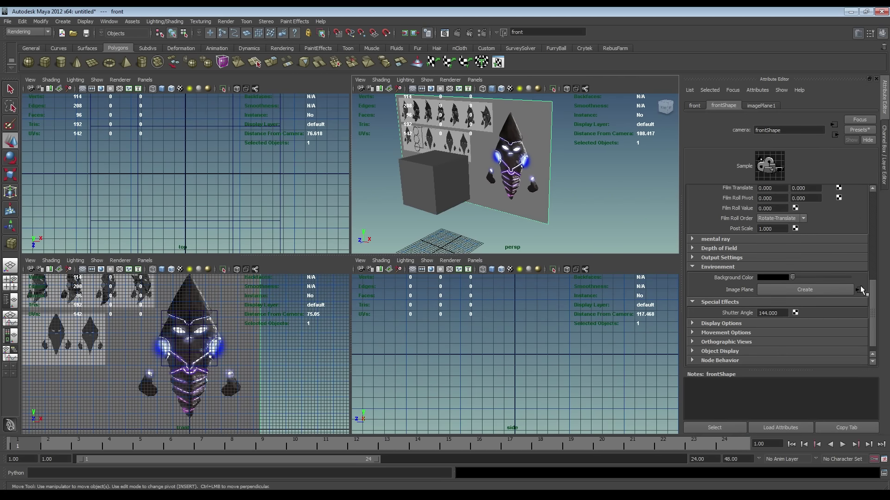
pyautogui.scroll(5, 824, 282)
pyautogui.scroll(3, 811, 285)
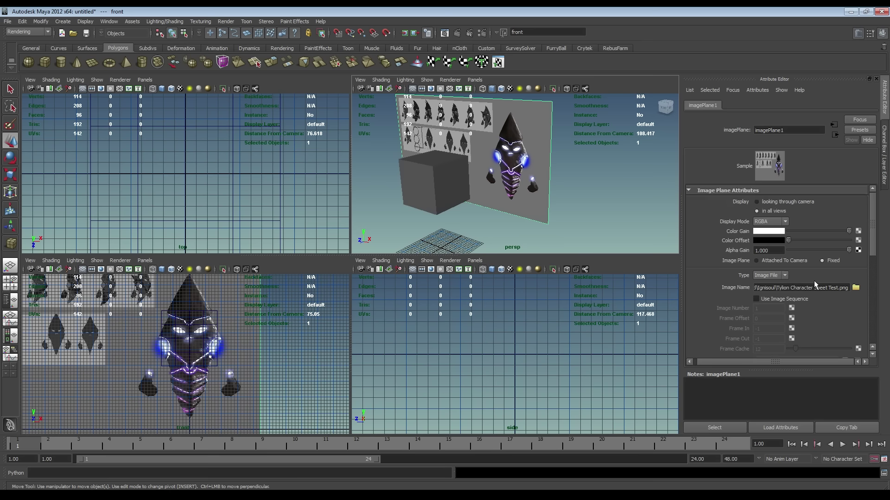
pyautogui.moveTo(849, 249); pyautogui.dragTo(828, 250)
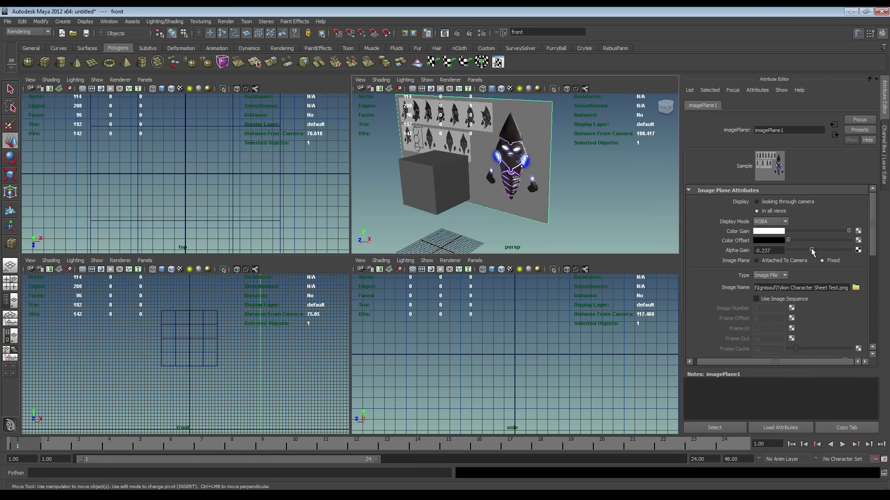
pyautogui.hotkey('ctrl', 'z')
pyautogui.hotkey('ctrl', 'z')
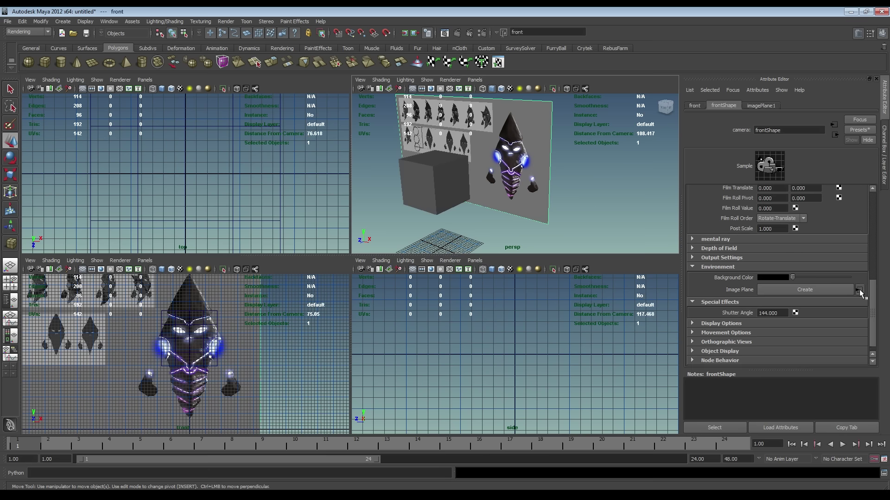
pyautogui.click(859, 289)
pyautogui.moveTo(823, 250); pyautogui.dragTo(833, 250)
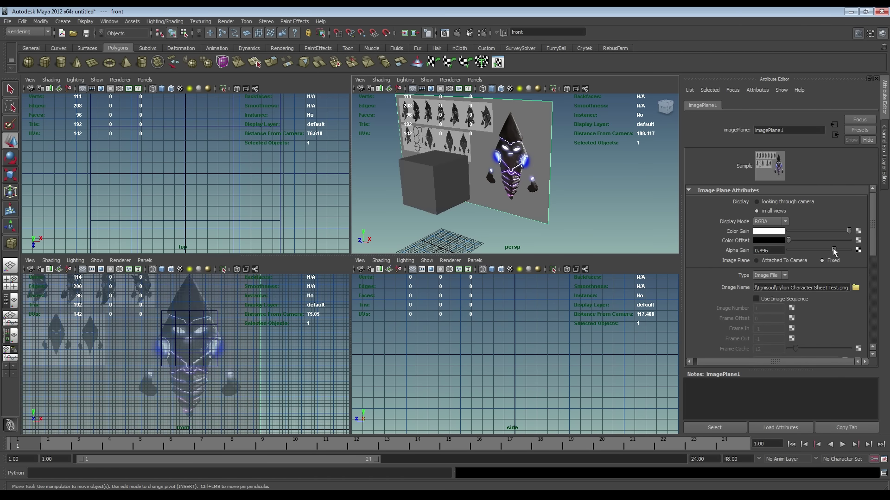
pyautogui.hotkey('ctrl', 'z')
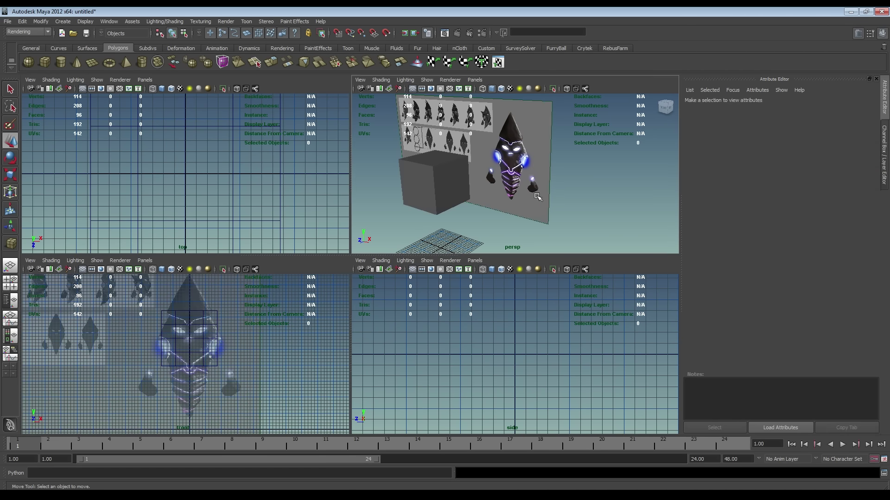
# Step: Maximize the front view and select the cube
pyautogui.keyDown('alt'); pyautogui.moveTo(538, 197); pyautogui.dragTo(469, 213); pyautogui.keyUp('alt')
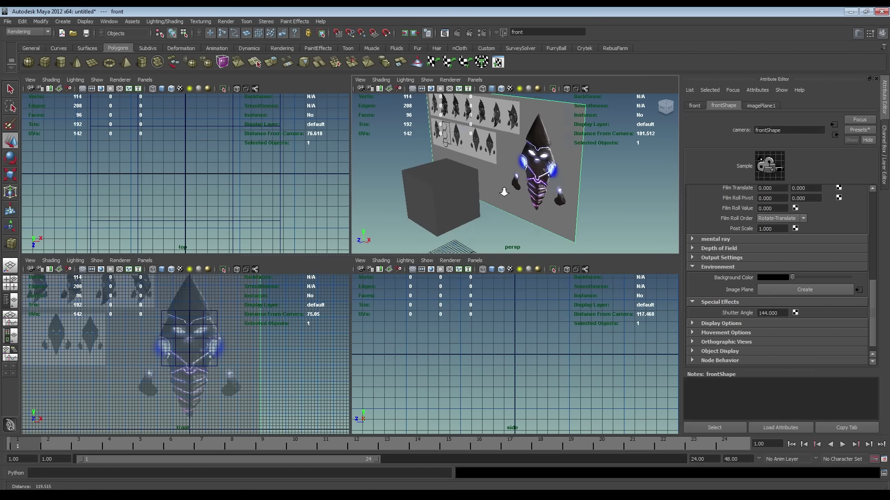
pyautogui.click(469, 213)
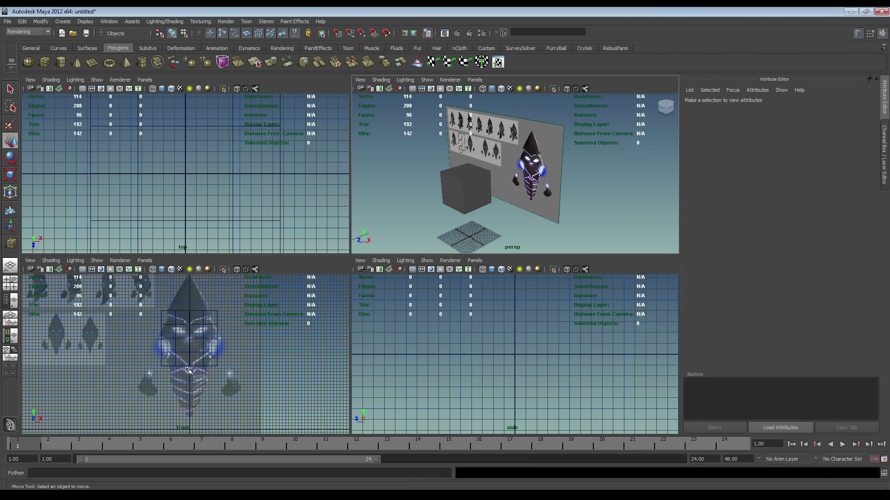
pyautogui.press('space')
pyautogui.click(384, 226)
# Step: Switch the cube to vertex mode and select all its vertices in the front view
pyautogui.scroll(1, 383, 226)
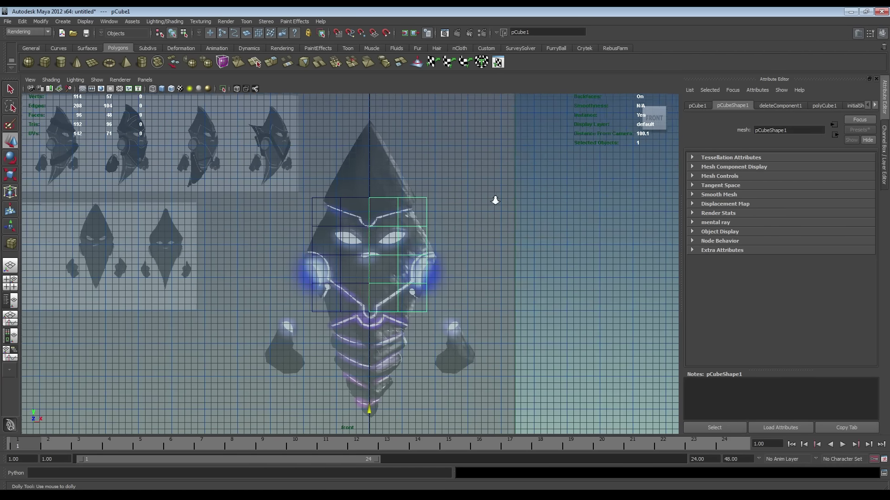
pyautogui.scroll(2, 371, 223)
pyautogui.scroll(1, 352, 215)
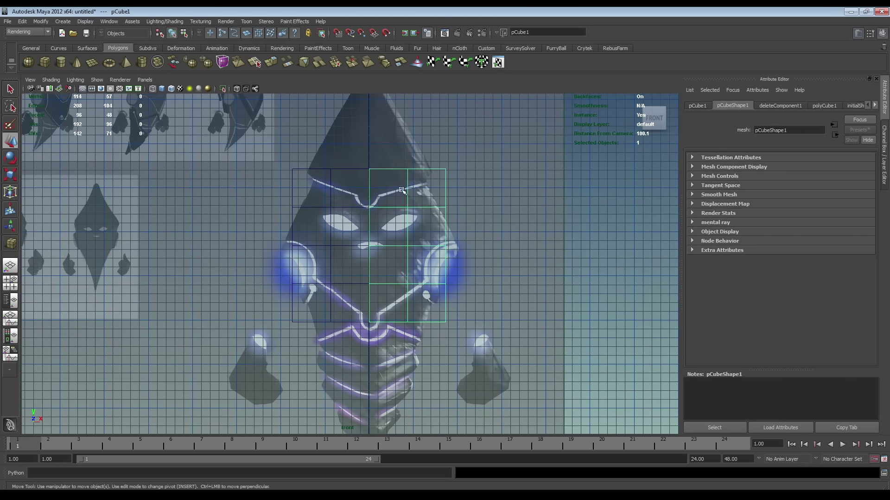
pyautogui.press('F8')
pyautogui.rightClick(446, 182)
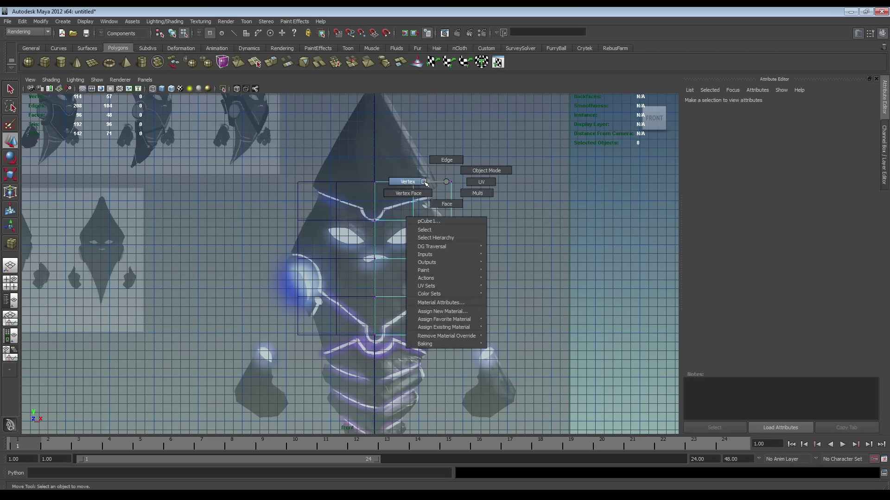
pyautogui.moveTo(446, 182); pyautogui.dragTo(407, 181, button='right')
pyautogui.moveTo(477, 195); pyautogui.dragTo(438, 166)
pyautogui.press('space')
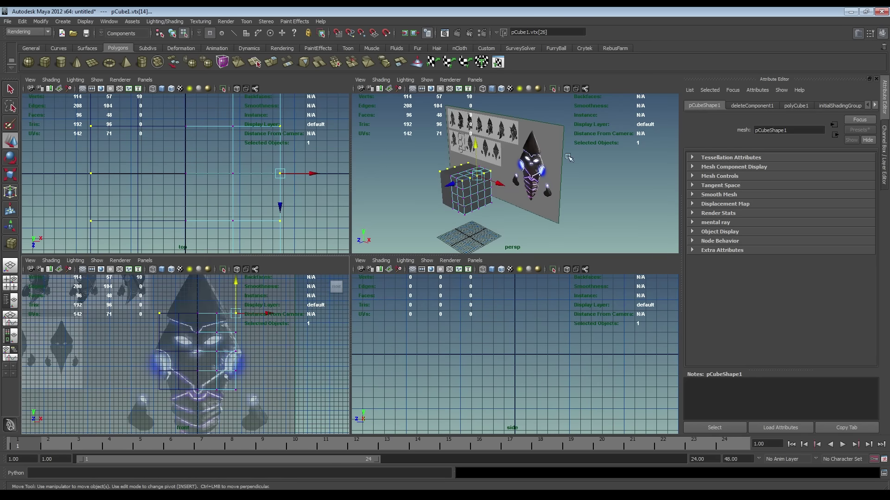
pyautogui.press('space')
pyautogui.press('space')
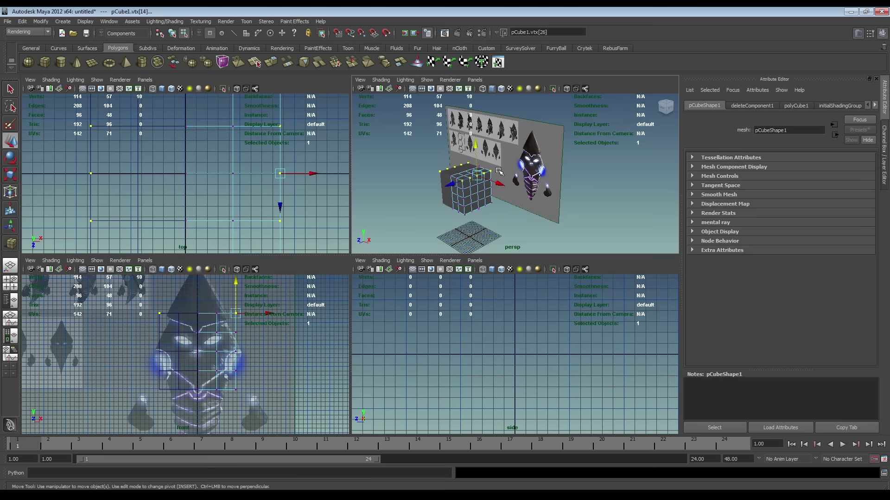
pyautogui.press('space')
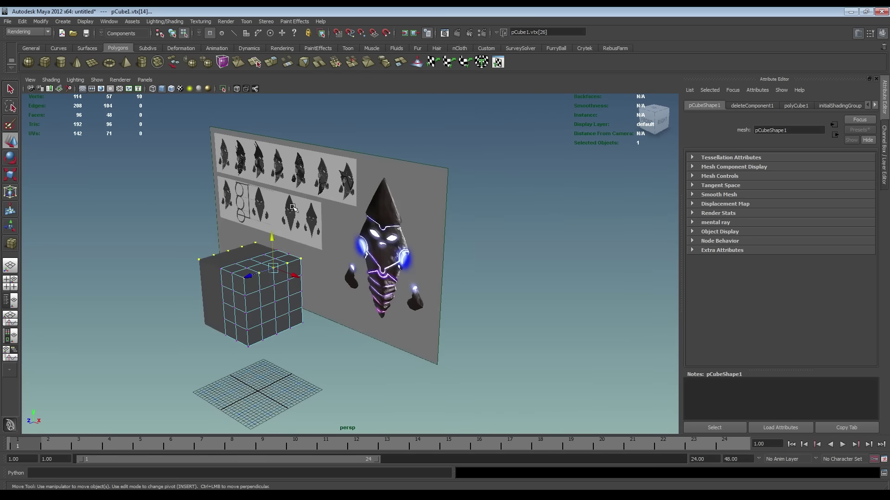
pyautogui.press('space')
pyautogui.press('space')
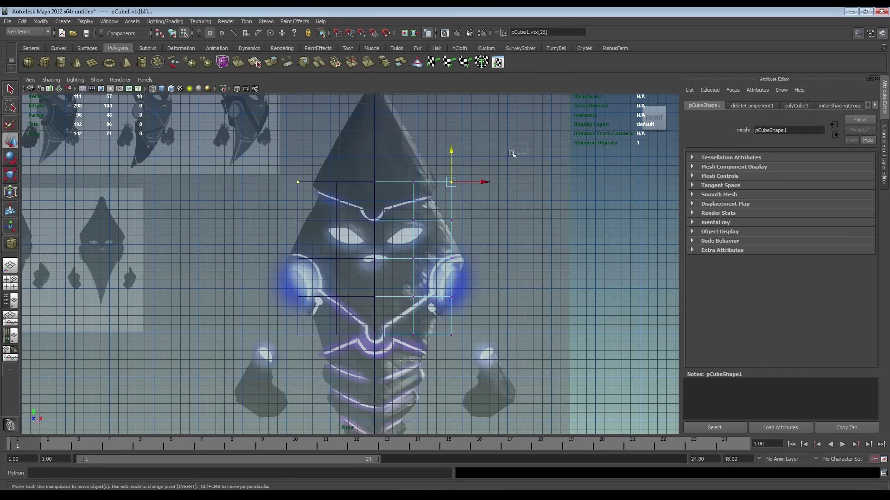
pyautogui.moveTo(512, 154); pyautogui.dragTo(278, 353)
# Step: Raise the top vertex row toward the head's tip and adjust the middle rows
pyautogui.moveTo(459, 162); pyautogui.dragTo(287, 199)
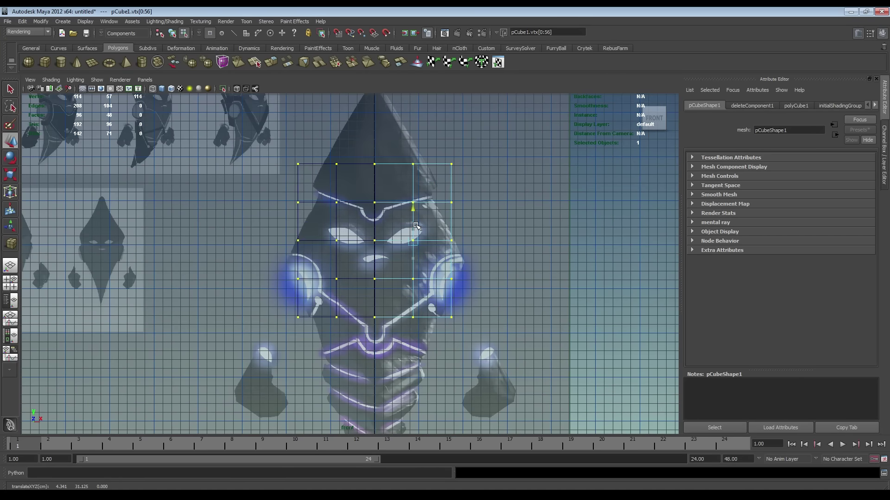
pyautogui.keyDown('alt'); pyautogui.moveTo(382, 187); pyautogui.dragTo(380, 242, button='middle'); pyautogui.keyUp('alt')
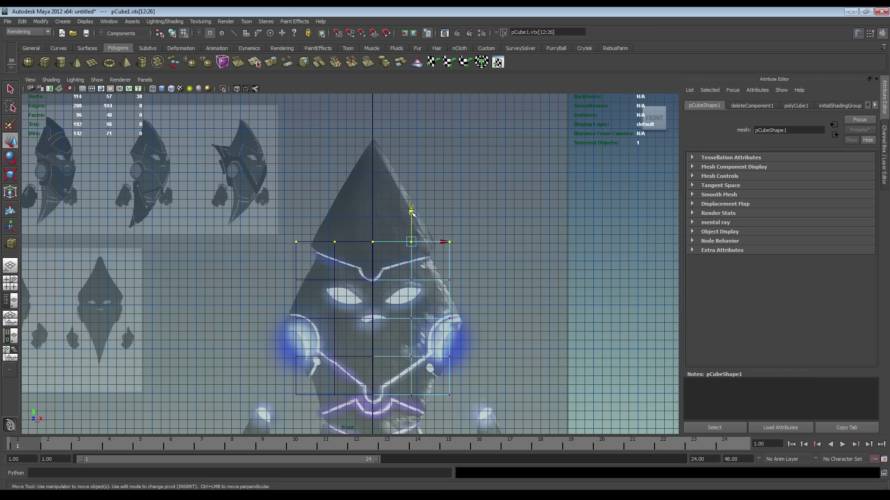
pyautogui.moveTo(411, 211); pyautogui.dragTo(416, 121)
pyautogui.keyDown('alt'); pyautogui.moveTo(416, 139); pyautogui.dragTo(413, 109, button='middle'); pyautogui.keyUp('alt')
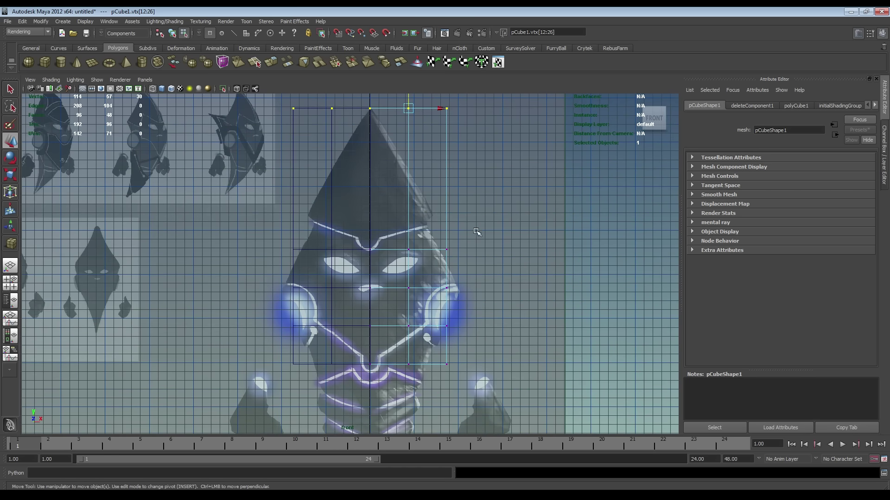
pyautogui.moveTo(278, 232); pyautogui.dragTo(540, 264)
pyautogui.keyDown('alt'); pyautogui.moveTo(475, 286); pyautogui.dragTo(477, 251, button='middle'); pyautogui.keyUp('alt')
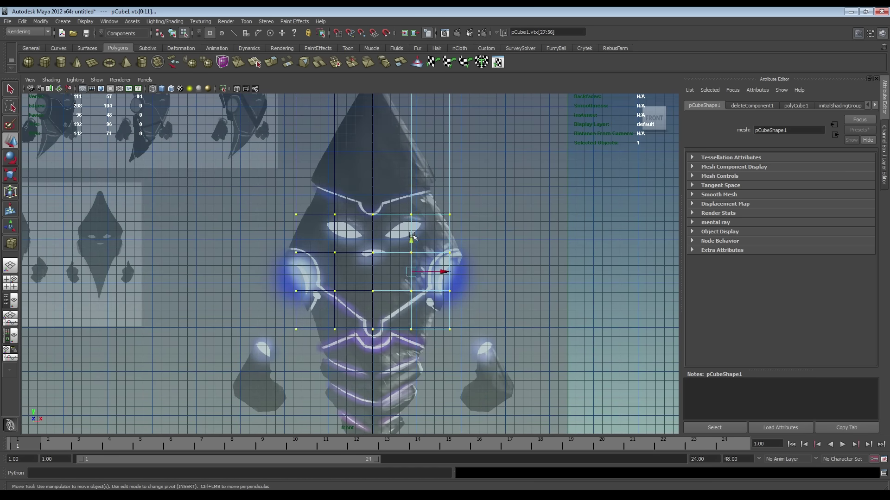
pyautogui.moveTo(412, 236); pyautogui.dragTo(411, 247)
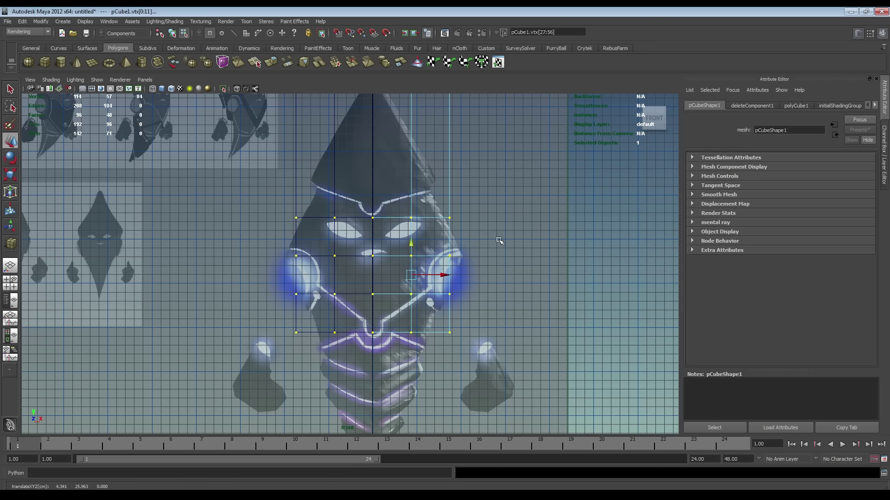
pyautogui.moveTo(287, 246); pyautogui.dragTo(450, 259)
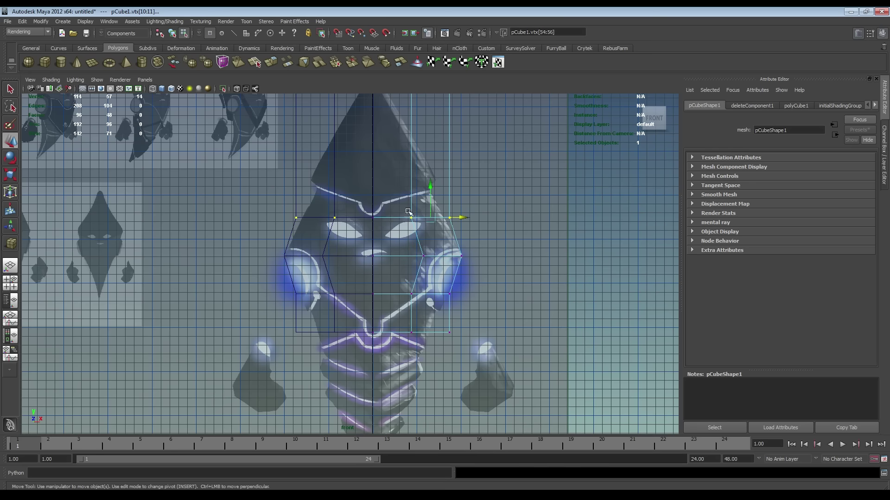
pyautogui.keyDown('alt'); pyautogui.moveTo(409, 212); pyautogui.dragTo(403, 264, button='middle'); pyautogui.keyUp('alt')
# Step: Taper the top row into the head's cone and nudge the shoulder vertex inward
pyautogui.moveTo(382, 139); pyautogui.dragTo(456, 113)
pyautogui.moveTo(443, 162); pyautogui.dragTo(414, 162, button='middle')
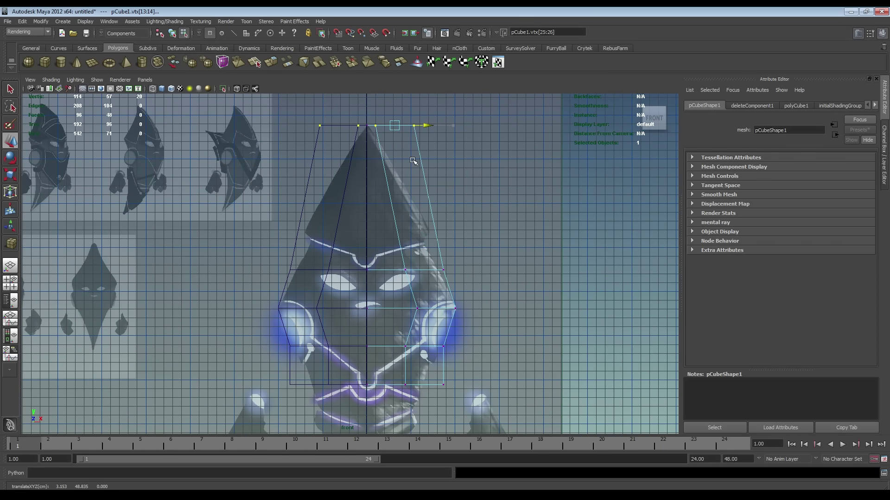
pyautogui.moveTo(402, 126); pyautogui.dragTo(409, 153)
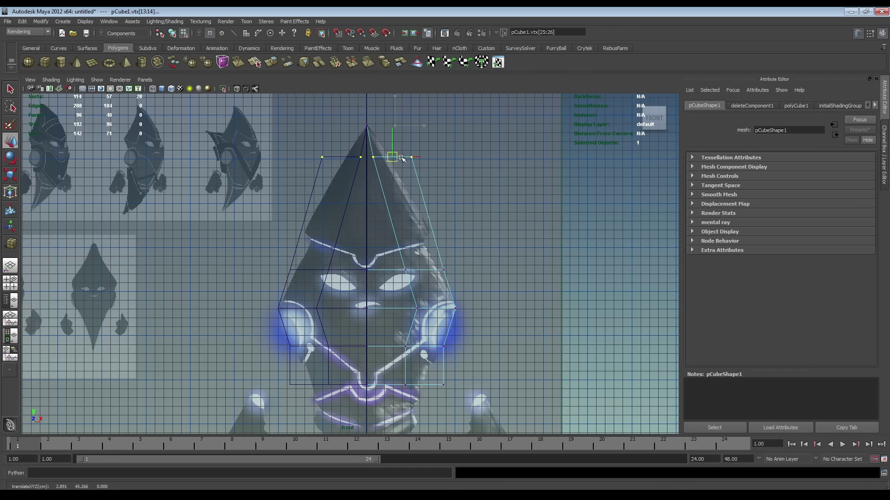
pyautogui.moveTo(453, 123); pyautogui.dragTo(423, 153)
pyautogui.moveTo(420, 175)
pyautogui.mouseDown(button='middle')
pyautogui.moveTo(410, 217)
pyautogui.moveTo(409, 167)
pyautogui.mouseUp(button='middle')
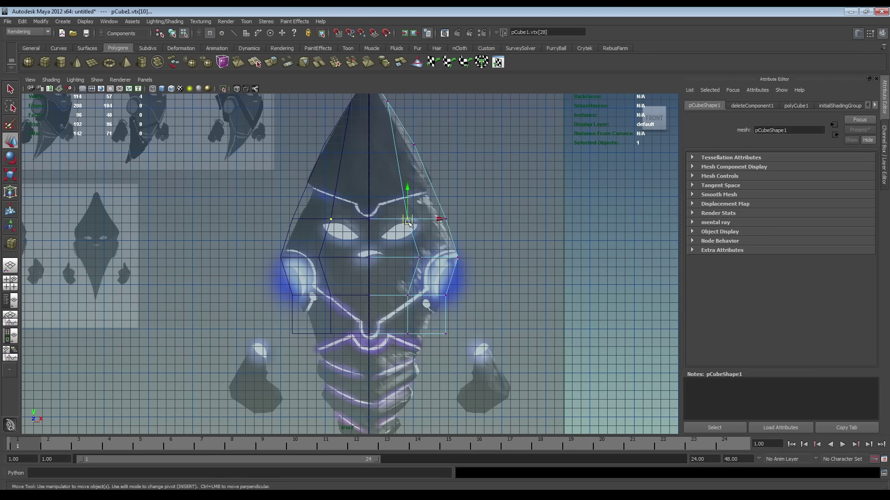
pyautogui.moveTo(407, 221); pyautogui.dragTo(403, 220)
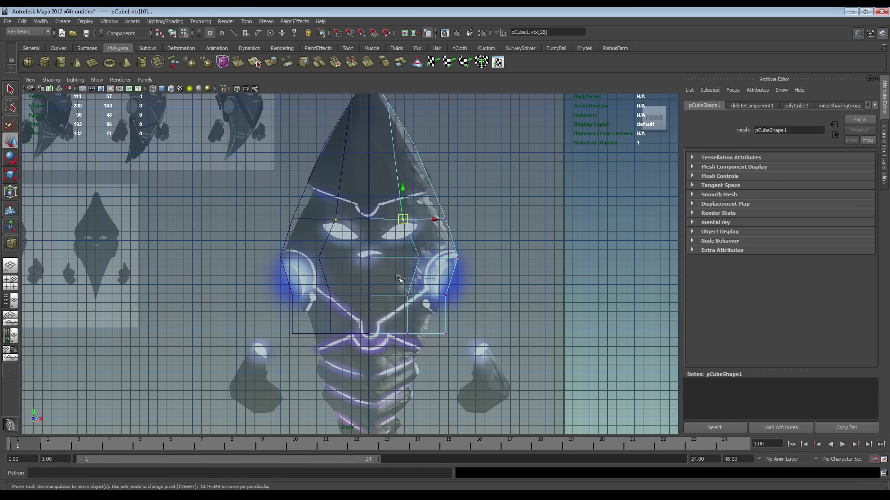
pyautogui.click(420, 258)
pyautogui.moveTo(419, 257); pyautogui.dragTo(412, 257)
pyautogui.keyDown('alt'); pyautogui.moveTo(478, 333); pyautogui.dragTo(491, 231, button='middle'); pyautogui.keyUp('alt')
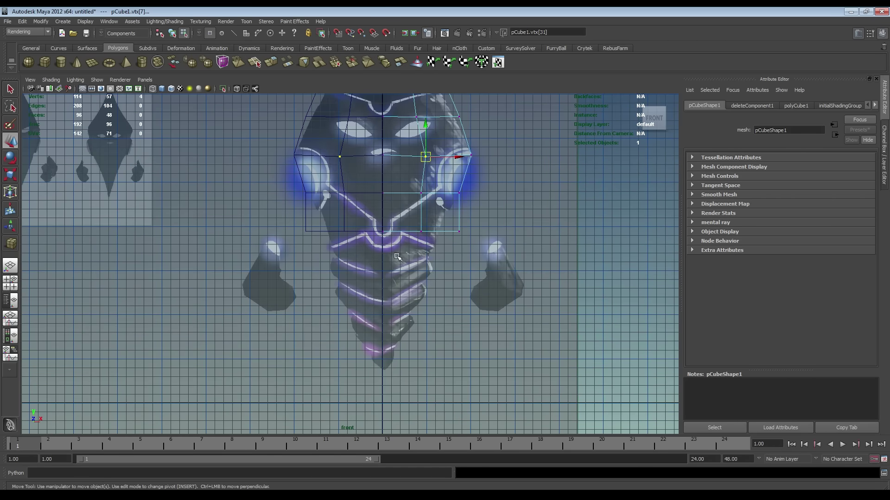
# Step: Move the bottom vertex row to the body's pointed end and another row to the lower chest
pyautogui.moveTo(478, 253)
pyautogui.mouseDown()
pyautogui.moveTo(414, 220)
pyautogui.moveTo(426, 338)
pyautogui.mouseUp()
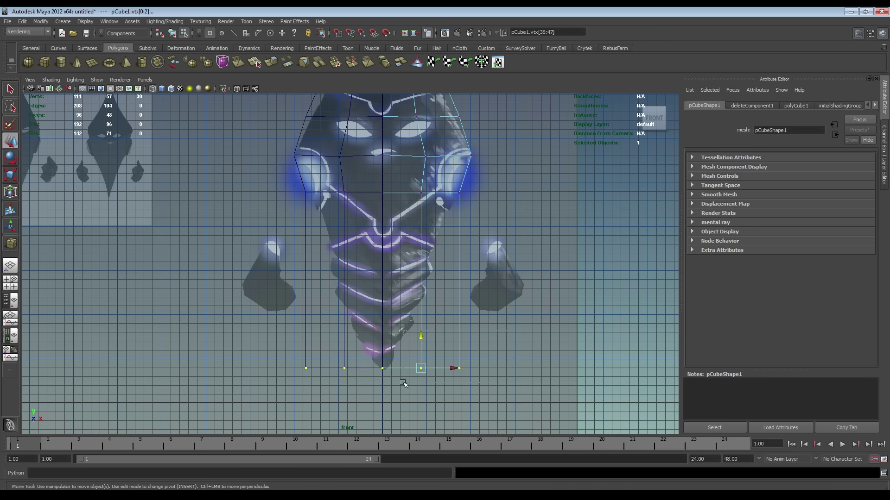
pyautogui.moveTo(422, 365)
pyautogui.mouseDown(button='middle')
pyautogui.moveTo(402, 342)
pyautogui.moveTo(440, 345)
pyautogui.moveTo(426, 299)
pyautogui.mouseUp(button='middle')
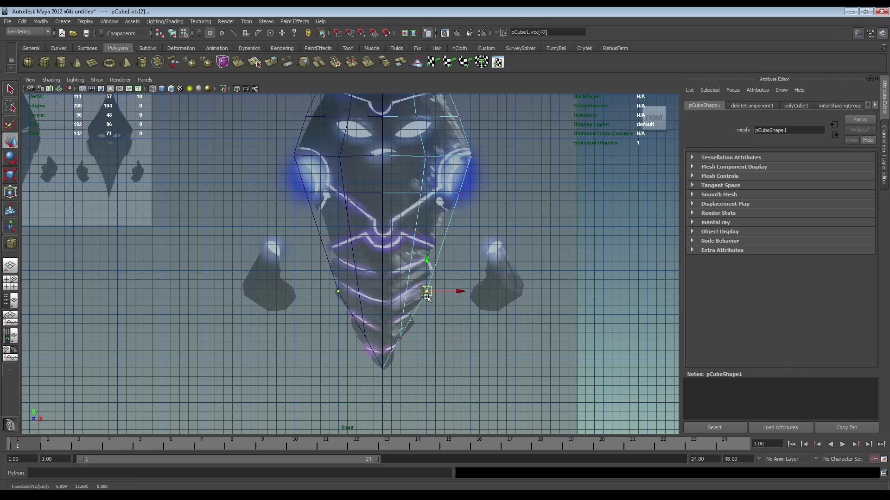
pyautogui.keyDown('alt'); pyautogui.moveTo(494, 180); pyautogui.dragTo(480, 251, button='middle'); pyautogui.keyUp('alt')
pyautogui.moveTo(365, 284); pyautogui.dragTo(365, 283)
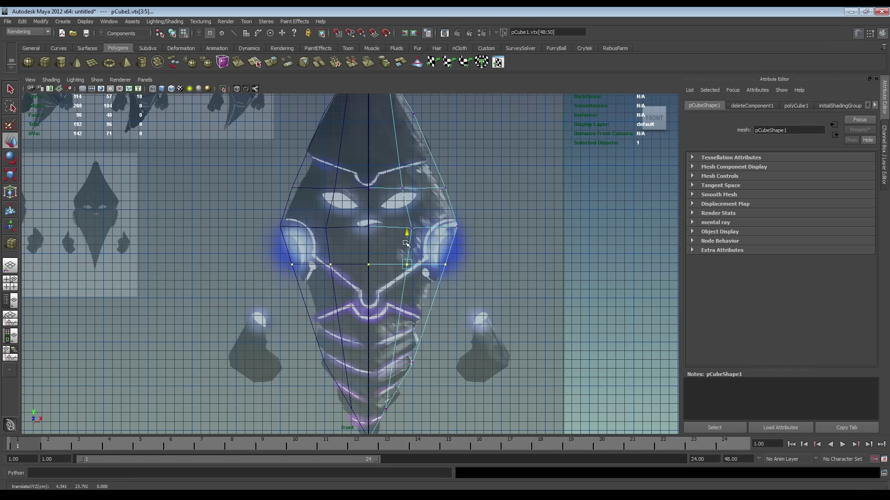
pyautogui.moveTo(406, 237); pyautogui.dragTo(402, 279)
# Step: Pull the lower row's vertices inward and slightly lower the upper face vertices
pyautogui.moveTo(456, 299); pyautogui.dragTo(399, 320)
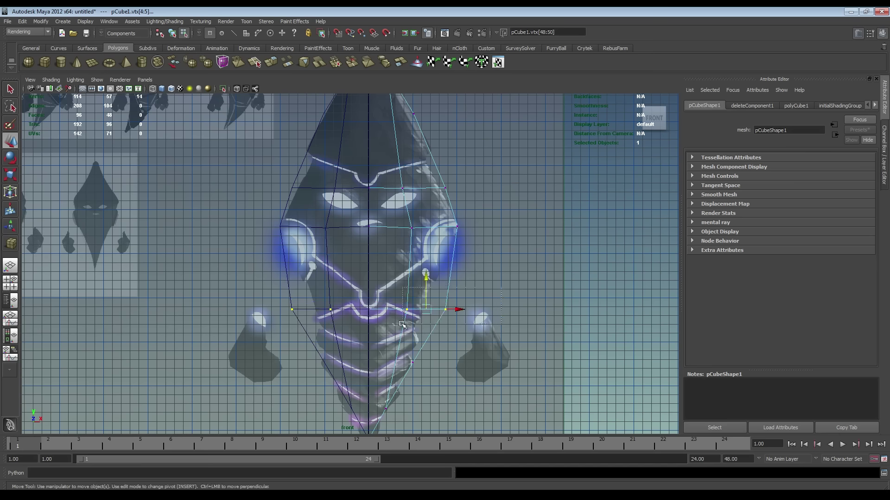
pyautogui.moveTo(469, 309); pyautogui.dragTo(442, 311)
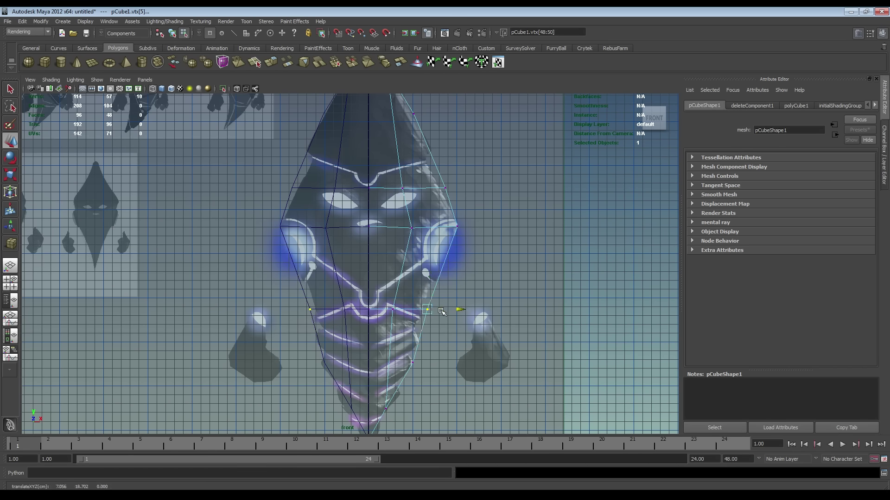
pyautogui.click(413, 222)
pyautogui.moveTo(362, 239); pyautogui.dragTo(363, 239)
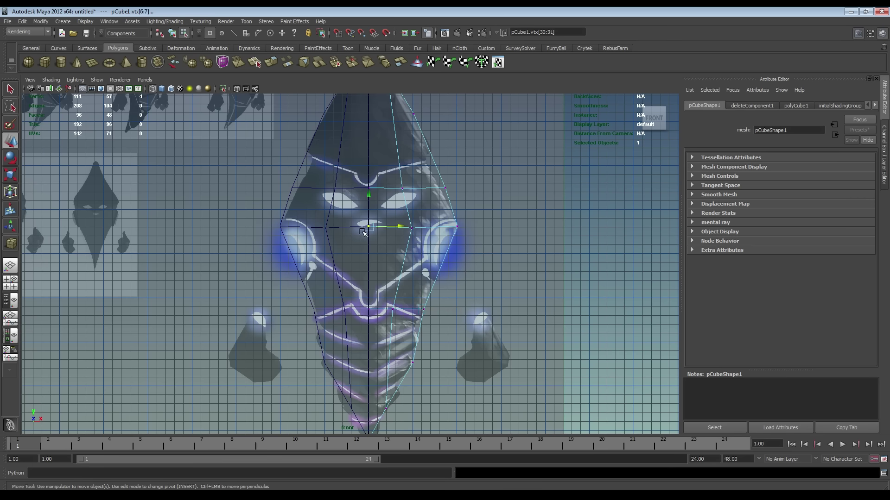
pyautogui.moveTo(371, 196); pyautogui.dragTo(371, 200)
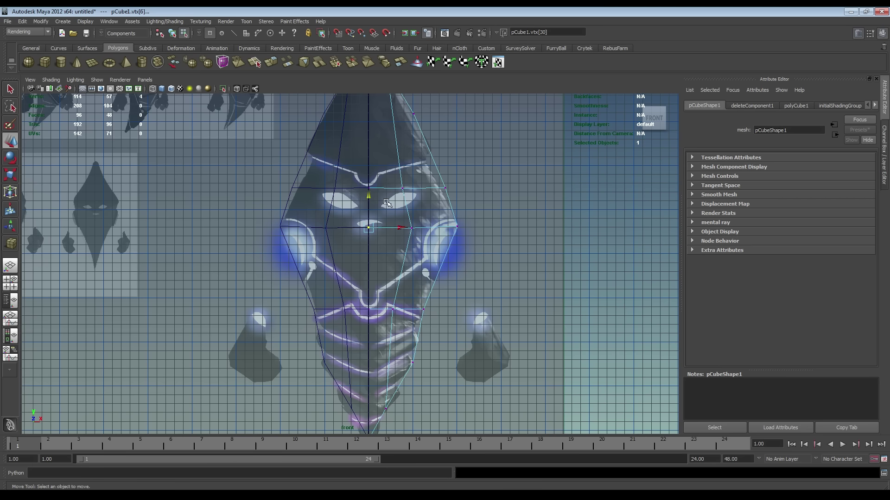
pyautogui.click(387, 202)
# Step: Maximize the side view and select the cage's lower vertices
pyautogui.press('space')
pyautogui.press('space')
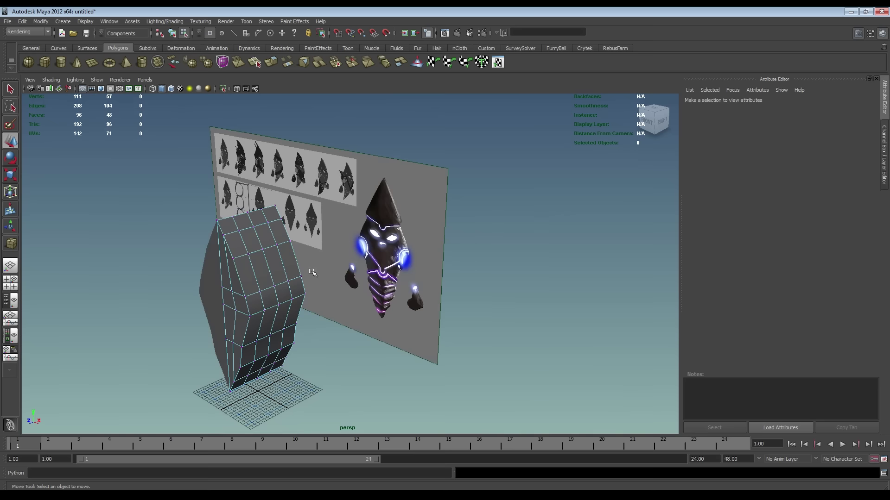
pyautogui.keyDown('alt'); pyautogui.moveTo(313, 272); pyautogui.dragTo(321, 281); pyautogui.keyUp('alt')
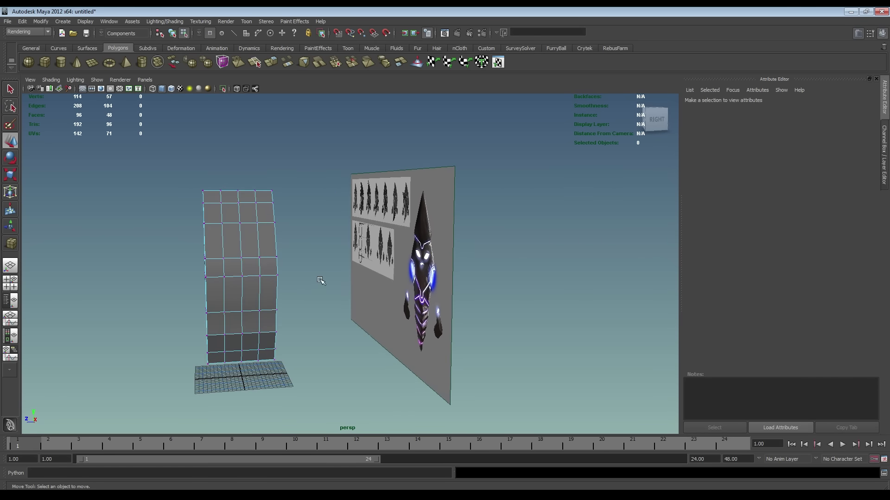
pyautogui.press('space')
pyautogui.press('space')
pyautogui.moveTo(491, 314)
pyautogui.keyDown('alt'); pyautogui.mouseDown(button='right')
pyautogui.moveTo(334, 242)
pyautogui.moveTo(311, 328)
pyautogui.moveTo(477, 262)
pyautogui.moveTo(479, 330)
pyautogui.mouseUp(button='right'); pyautogui.keyUp('alt')
pyautogui.moveTo(475, 336); pyautogui.dragTo(420, 356)
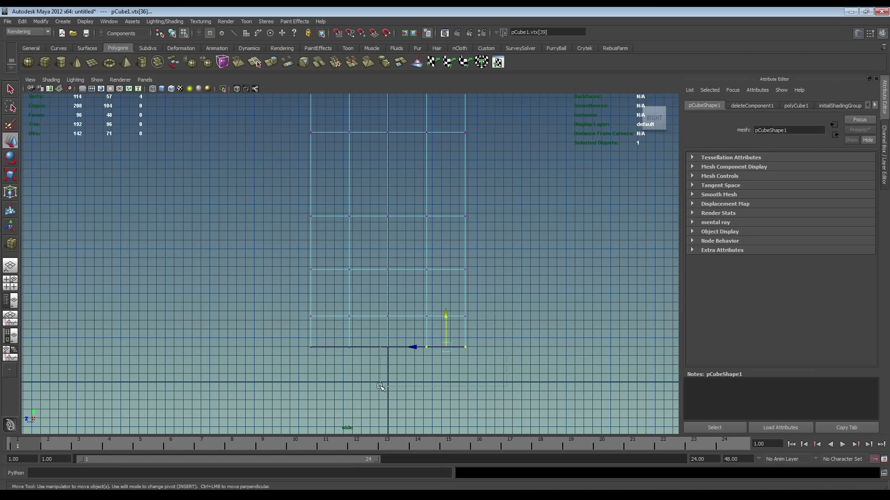
pyautogui.moveTo(516, 188); pyautogui.dragTo(420, 353)
pyautogui.keyDown('alt'); pyautogui.moveTo(420, 353); pyautogui.dragTo(403, 356, button='right'); pyautogui.keyUp('alt')
pyautogui.keyDown('alt'); pyautogui.moveTo(403, 357); pyautogui.dragTo(407, 376, button='middle'); pyautogui.keyUp('alt')
# Step: Taper the lower body in side profile by moving the bottom vertices inward
pyautogui.moveTo(420, 305); pyautogui.dragTo(401, 306)
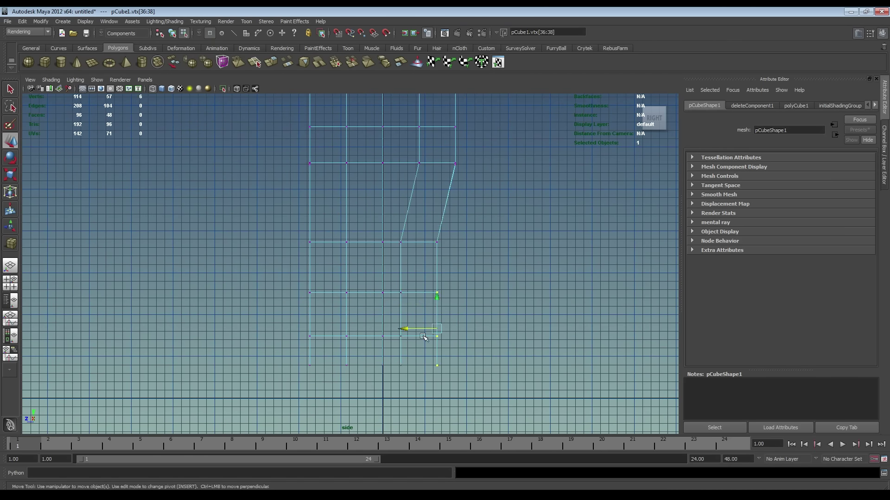
pyautogui.moveTo(423, 337); pyautogui.dragTo(404, 333)
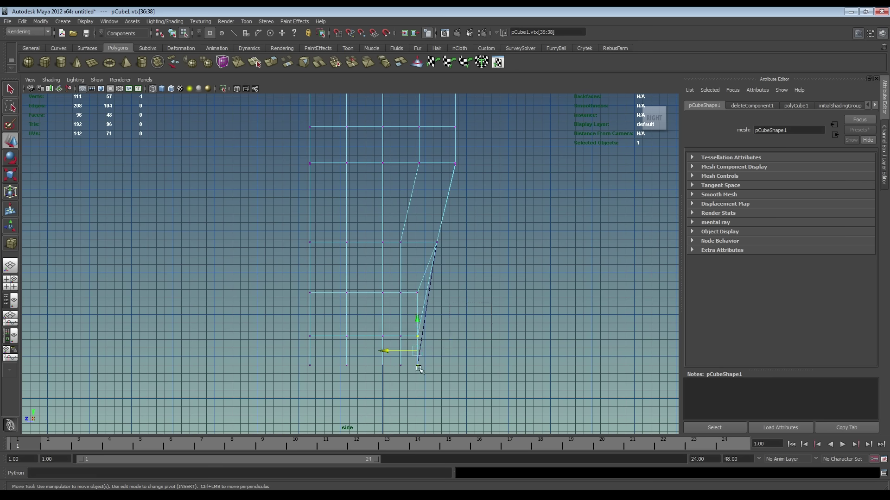
pyautogui.moveTo(402, 366)
pyautogui.mouseDown()
pyautogui.moveTo(392, 366)
pyautogui.moveTo(385, 339)
pyautogui.mouseUp()
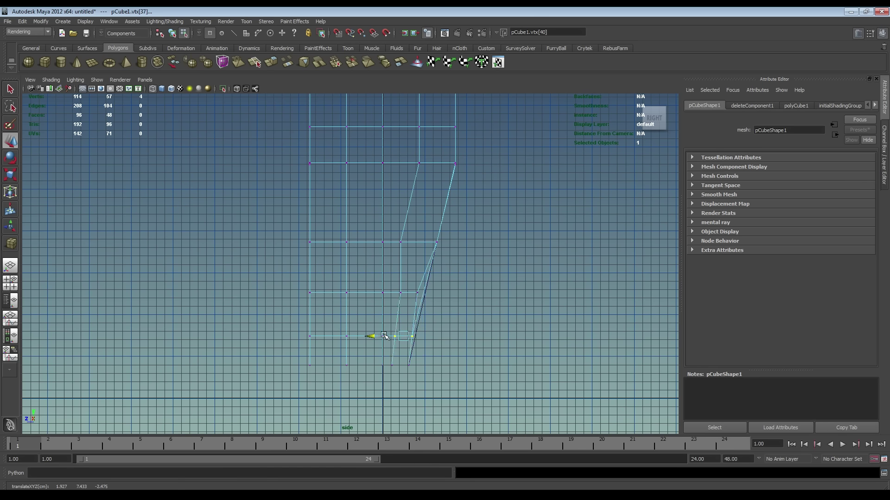
pyautogui.keyDown('alt'); pyautogui.moveTo(490, 254); pyautogui.dragTo(486, 300, button='middle'); pyautogui.keyUp('alt')
pyautogui.click(397, 289)
pyautogui.moveTo(398, 288); pyautogui.dragTo(406, 288)
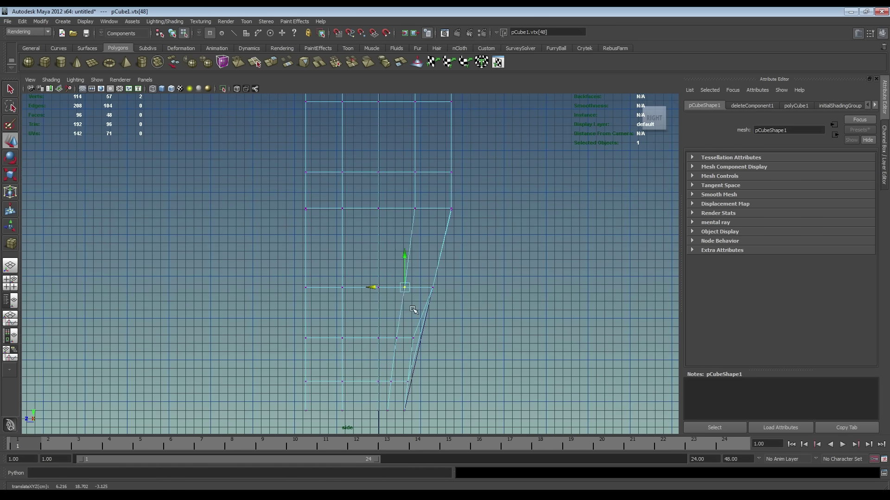
# Step: Round the upper corner of the side profile by moving its vertices in and down
pyautogui.keyDown('alt'); pyautogui.moveTo(463, 154); pyautogui.dragTo(487, 253, button='middle'); pyautogui.keyUp('alt')
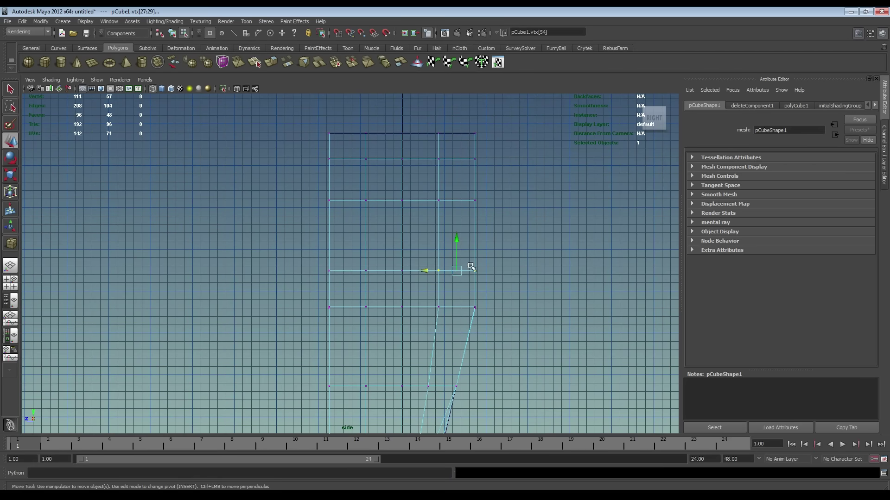
pyautogui.moveTo(515, 130)
pyautogui.mouseDown()
pyautogui.moveTo(422, 172)
pyautogui.moveTo(402, 145)
pyautogui.mouseUp()
pyautogui.moveTo(507, 118)
pyautogui.mouseDown()
pyautogui.moveTo(470, 134)
pyautogui.moveTo(419, 141)
pyautogui.moveTo(404, 134)
pyautogui.moveTo(422, 147)
pyautogui.moveTo(412, 150)
pyautogui.mouseUp()
pyautogui.click(423, 134)
pyautogui.moveTo(412, 151)
pyautogui.mouseDown(button='middle')
pyautogui.moveTo(434, 181)
pyautogui.moveTo(414, 166)
pyautogui.mouseUp(button='middle')
pyautogui.click(416, 160)
pyautogui.click(411, 160)
pyautogui.moveTo(509, 173); pyautogui.dragTo(499, 189)
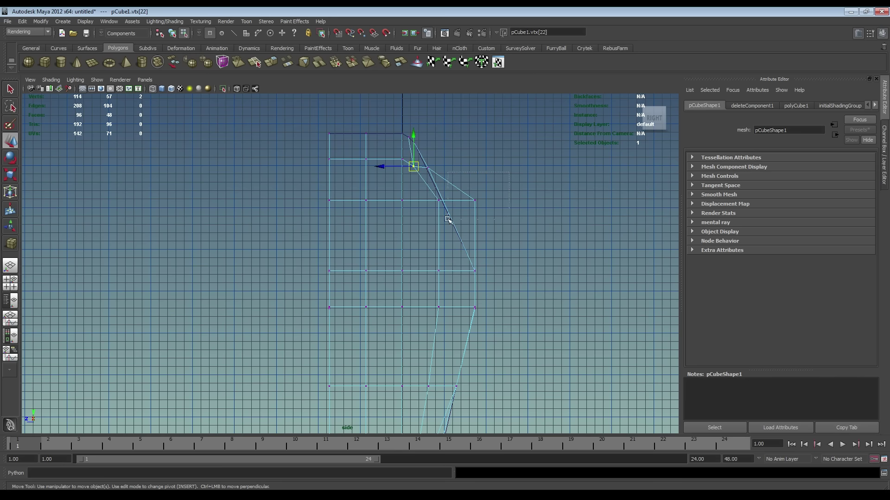
pyautogui.click(438, 201)
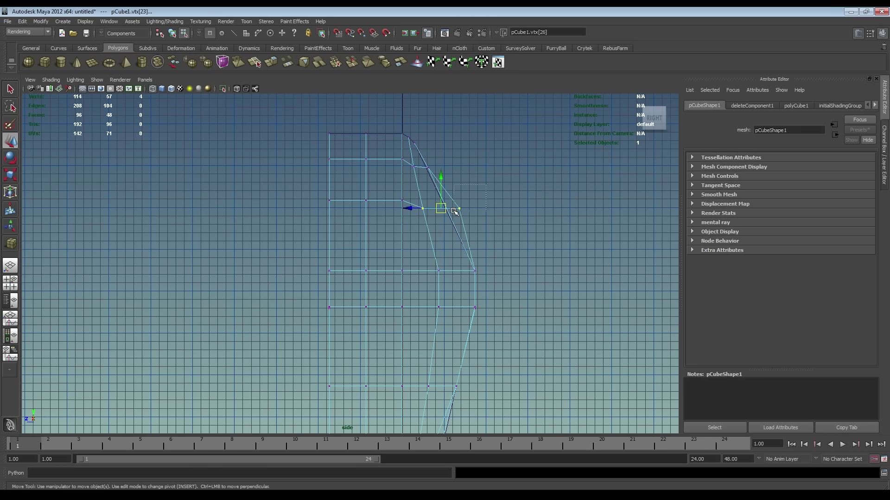
pyautogui.moveTo(459, 215); pyautogui.dragTo(462, 225, button='middle')
# Step: Frame the mesh in the four views and select the bottom side-profile vertices
pyautogui.press('space')
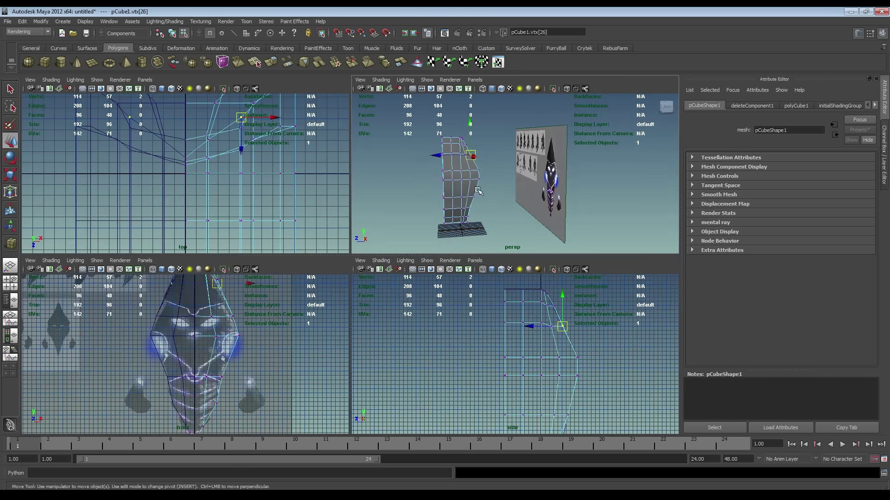
pyautogui.press('f')
pyautogui.keyDown('alt'); pyautogui.moveTo(608, 179); pyautogui.dragTo(549, 195); pyautogui.keyUp('alt')
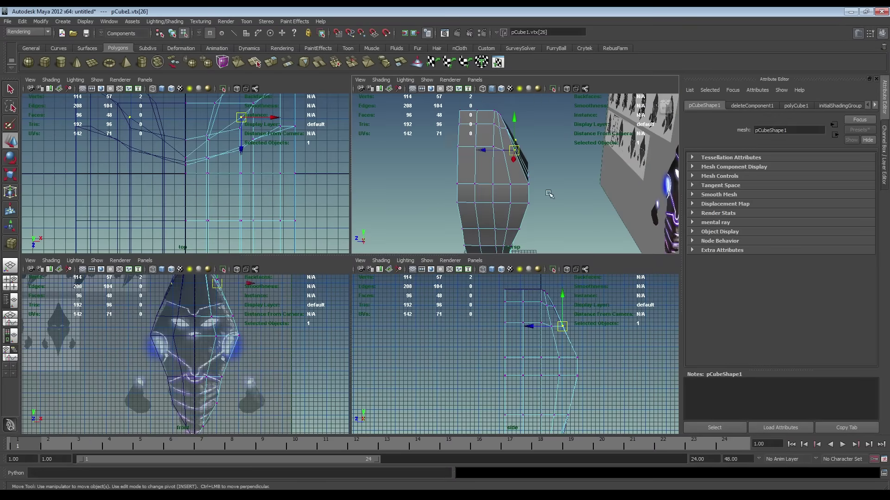
pyautogui.scroll(2, 541, 345)
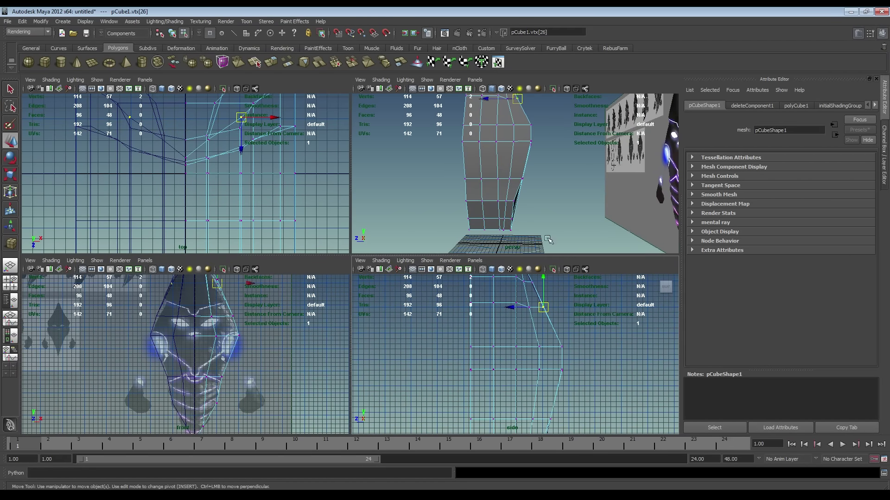
pyautogui.moveTo(552, 190)
pyautogui.keyDown('alt'); pyautogui.mouseDown()
pyautogui.moveTo(527, 200)
pyautogui.moveTo(518, 173)
pyautogui.mouseUp(); pyautogui.keyUp('alt')
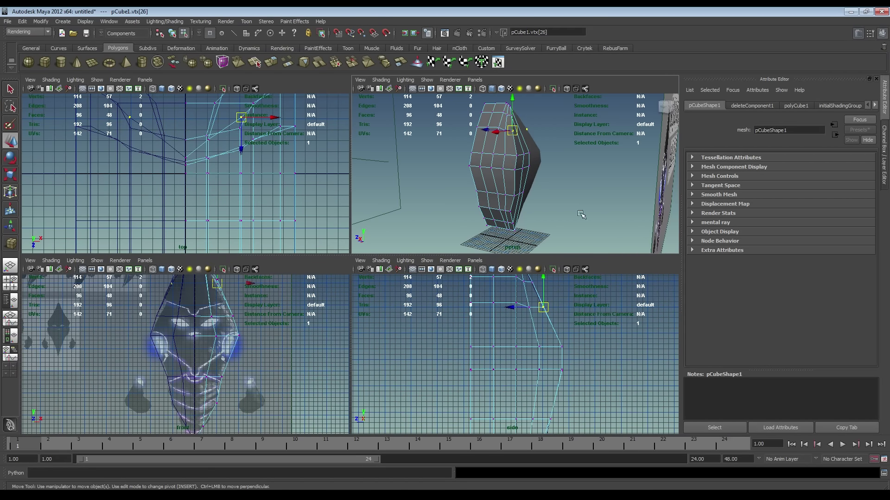
pyautogui.keyDown('alt'); pyautogui.moveTo(544, 332); pyautogui.dragTo(527, 315); pyautogui.keyUp('alt')
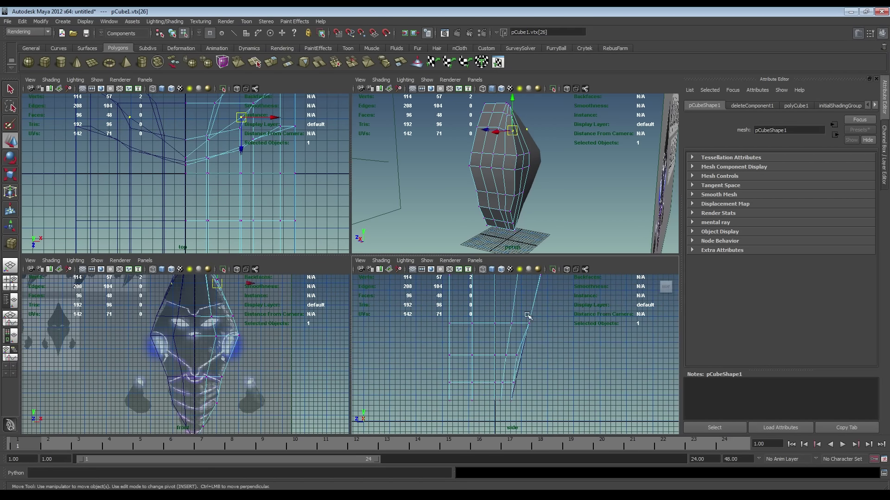
pyautogui.click(519, 356)
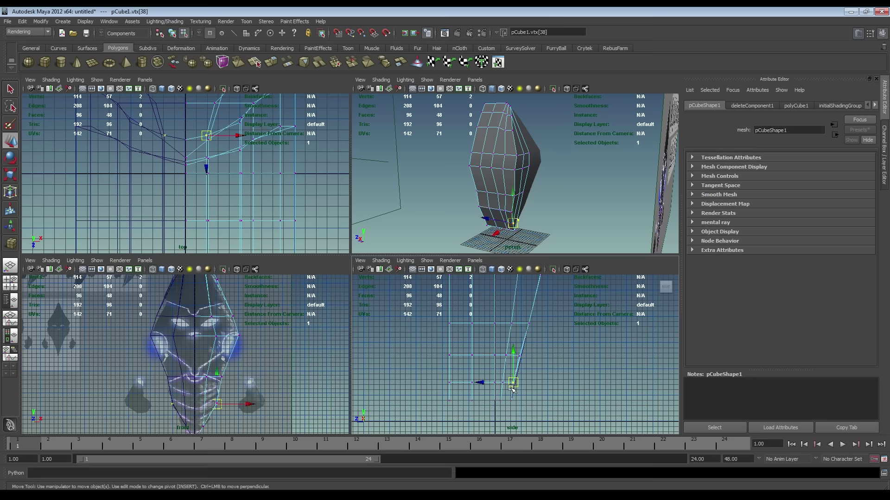
pyautogui.click(509, 401)
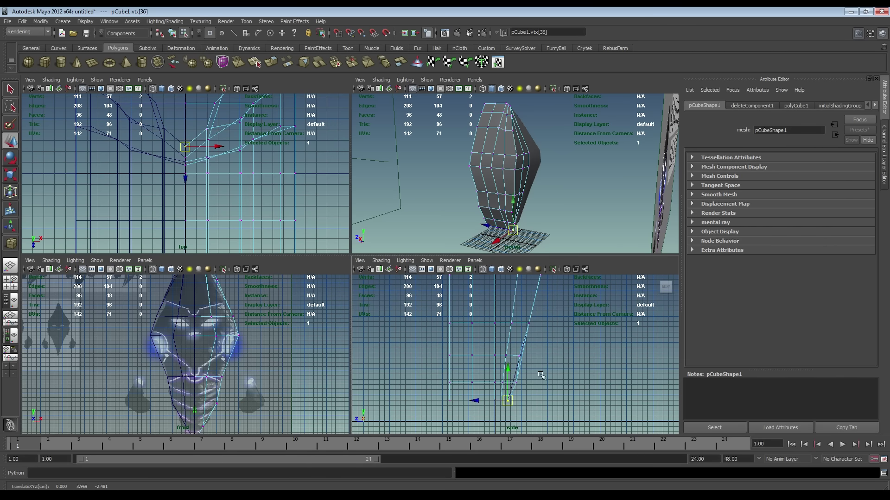
pyautogui.click(513, 383)
# Step: Select the lower vertex rows and lower one row slightly
pyautogui.keyDown('alt'); pyautogui.moveTo(548, 308); pyautogui.dragTo(559, 344, button='middle'); pyautogui.keyUp('alt')
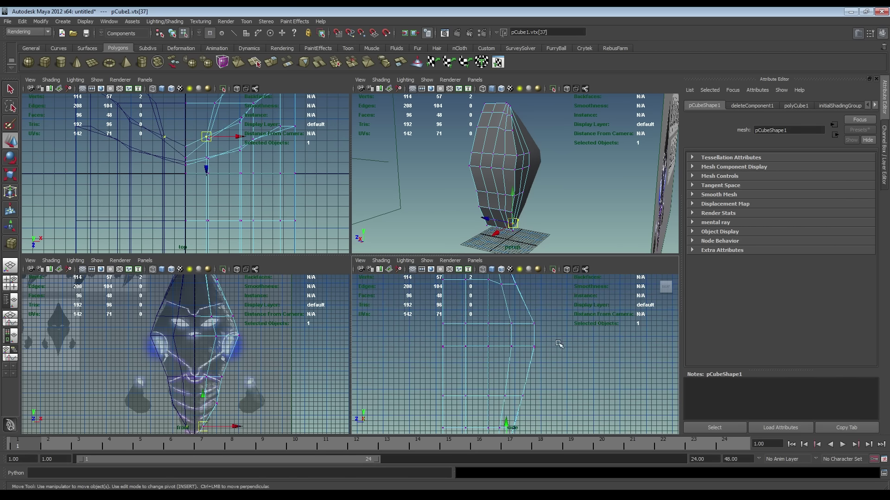
pyautogui.keyDown('alt'); pyautogui.moveTo(523, 376); pyautogui.dragTo(523, 368, button='middle'); pyautogui.keyUp('alt')
pyautogui.moveTo(519, 327); pyautogui.dragTo(541, 352)
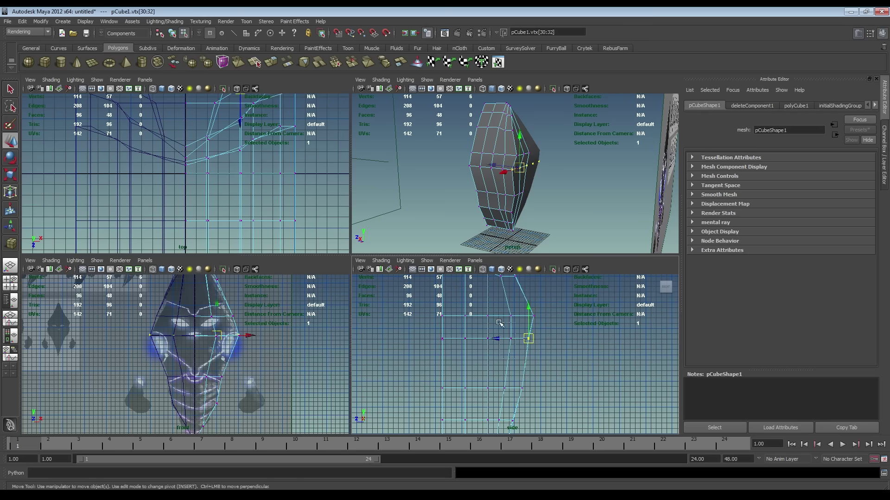
pyautogui.moveTo(497, 330); pyautogui.dragTo(508, 366)
pyautogui.keyDown('alt'); pyautogui.moveTo(539, 375); pyautogui.dragTo(539, 323, button='middle'); pyautogui.keyUp('alt')
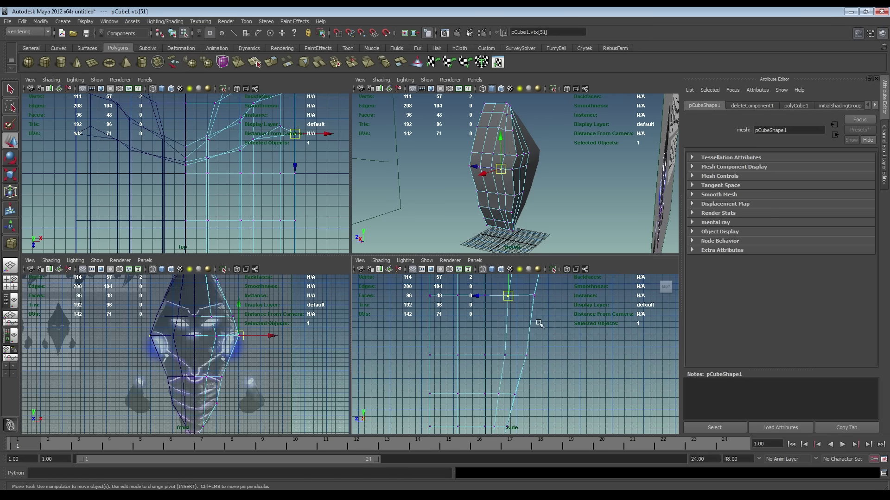
pyautogui.moveTo(543, 334)
pyautogui.mouseDown()
pyautogui.moveTo(505, 365)
pyautogui.moveTo(520, 356)
pyautogui.mouseUp()
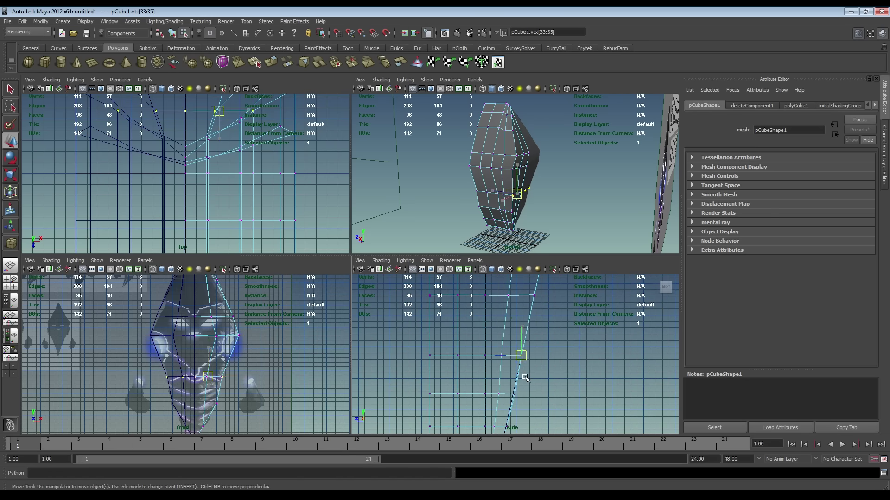
pyautogui.keyDown('alt'); pyautogui.moveTo(535, 374); pyautogui.dragTo(536, 369, button='middle'); pyautogui.keyUp('alt')
pyautogui.scroll(-2, 535, 368)
pyautogui.click(512, 338)
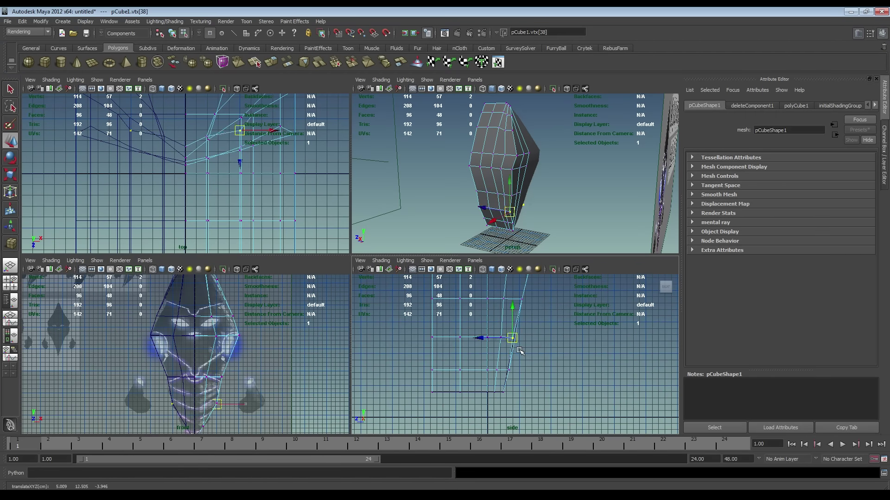
pyautogui.click(509, 371)
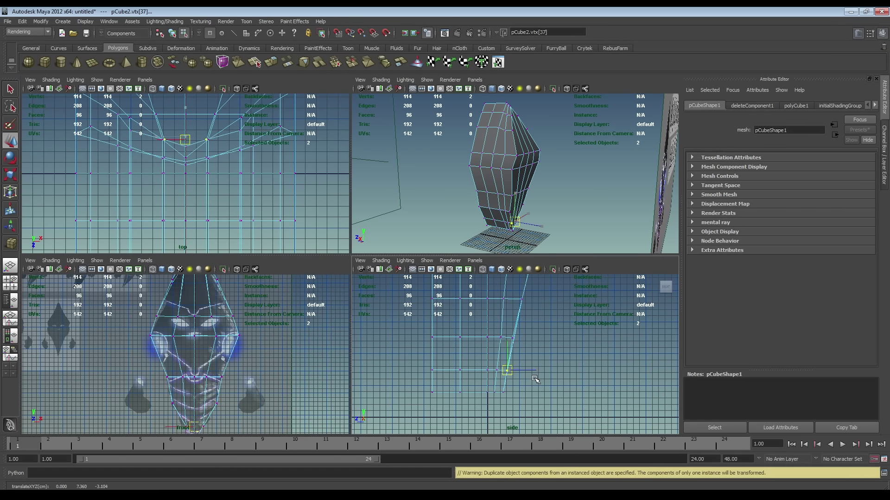
# Step: Move a lower-row vertex of pCube2 into place with the Move tool
pyautogui.press('w')
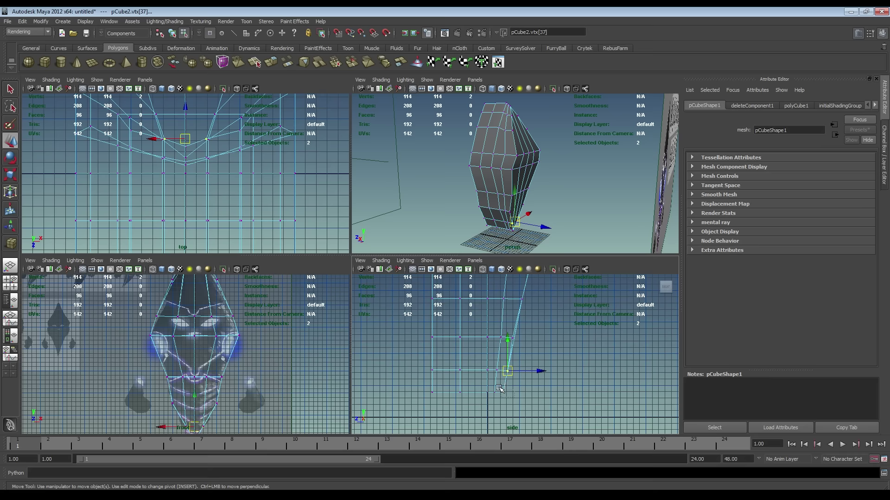
pyautogui.click(500, 384)
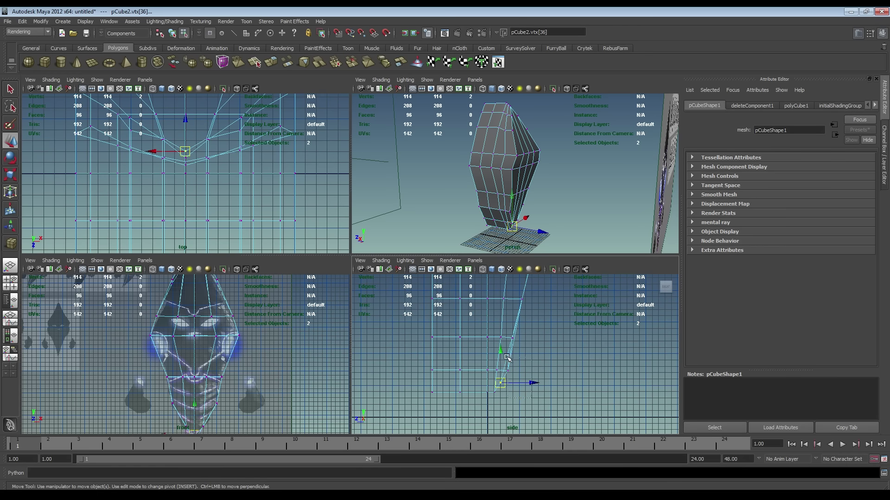
pyautogui.hotkey('ctrl', 'z')
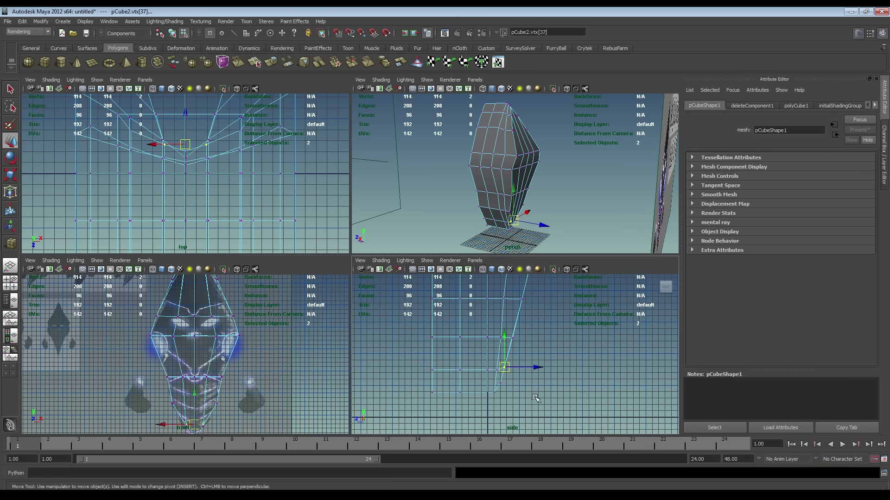
pyautogui.moveTo(498, 363); pyautogui.dragTo(543, 406)
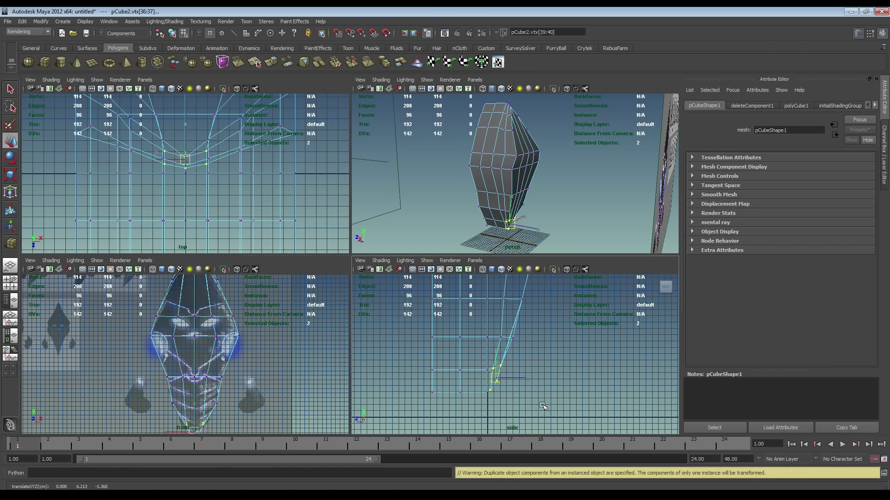
pyautogui.hotkey('ctrl', 'z')
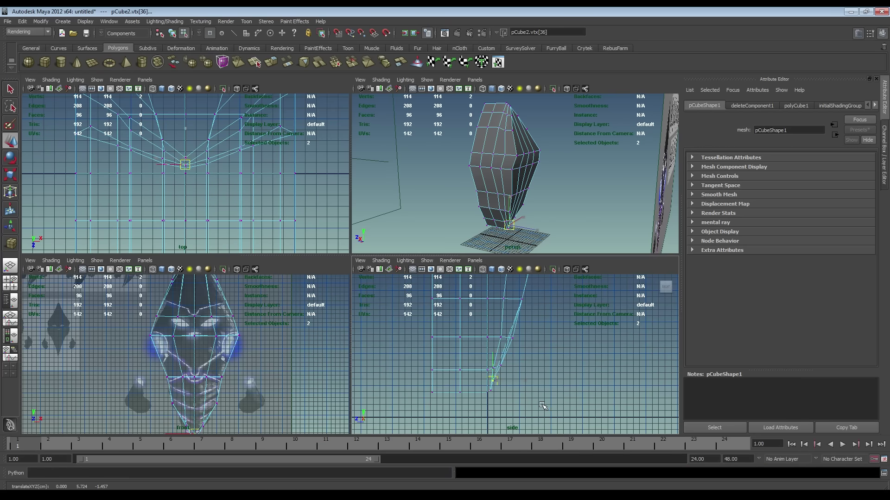
pyautogui.scroll(4, 533, 348)
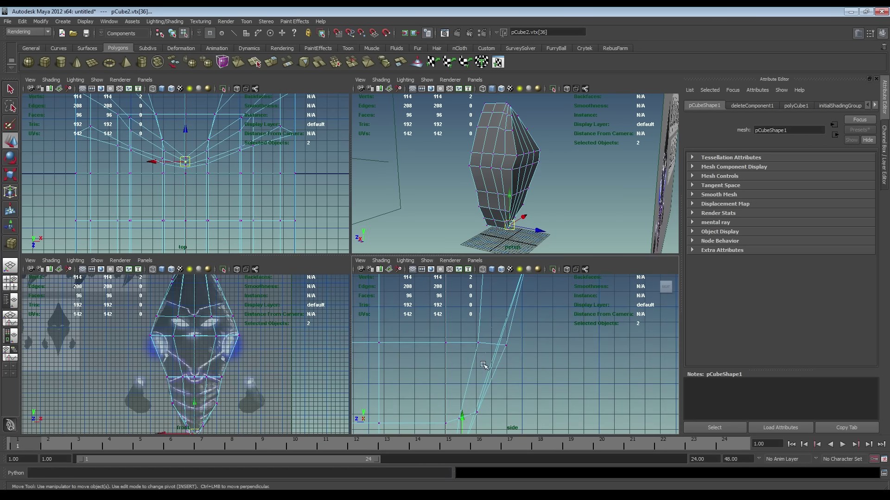
pyautogui.click(502, 339)
pyautogui.scroll(-3, 561, 361)
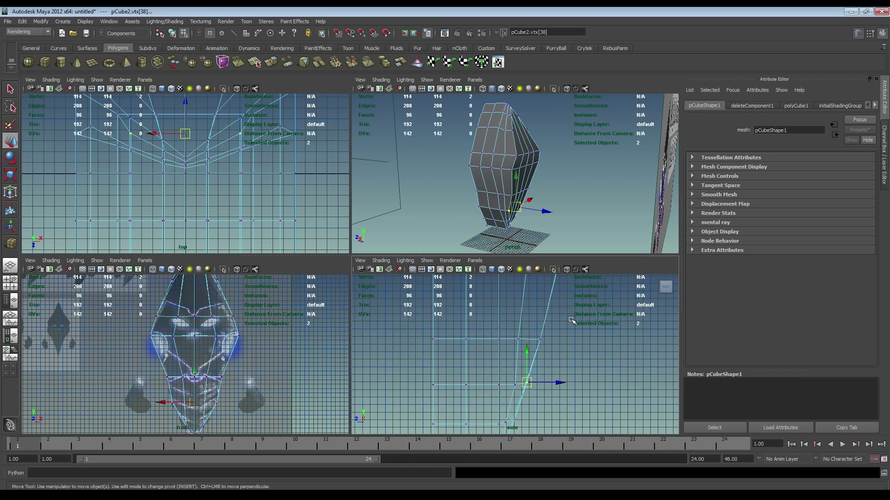
pyautogui.keyDown('alt'); pyautogui.moveTo(510, 324); pyautogui.dragTo(515, 379, button='middle'); pyautogui.keyUp('alt')
pyautogui.click(504, 395)
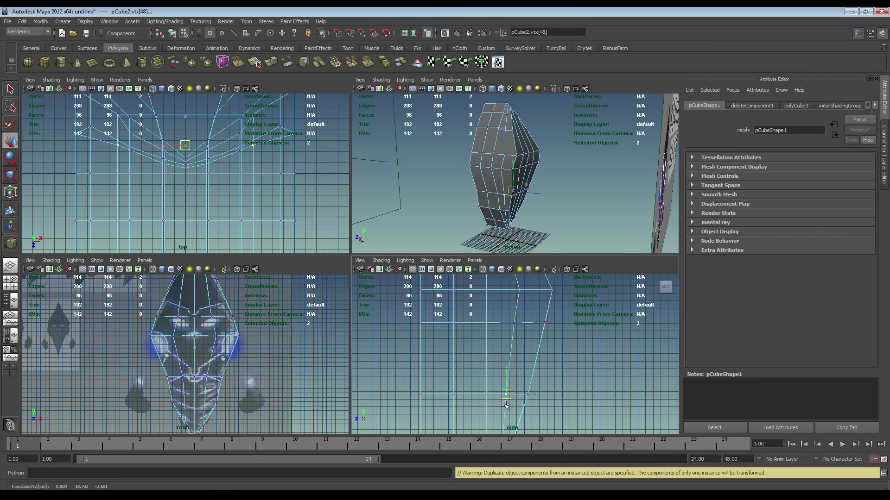
pyautogui.keyDown('alt'); pyautogui.moveTo(503, 398); pyautogui.dragTo(543, 382, button='right'); pyautogui.keyUp('alt')
pyautogui.keyDown('alt'); pyautogui.moveTo(543, 381); pyautogui.dragTo(543, 396, button='middle'); pyautogui.keyUp('alt')
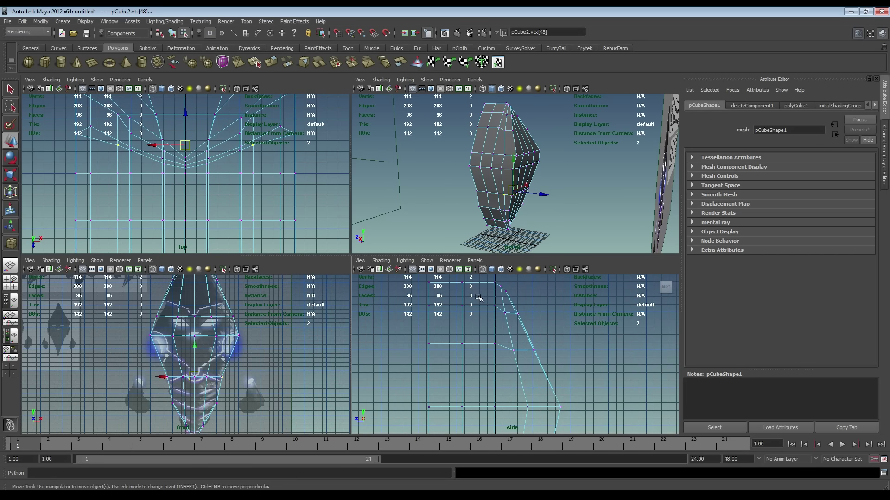
# Step: Pull the top vertices up into a point and nudge them to fit the reference
pyautogui.moveTo(481, 294); pyautogui.dragTo(493, 373)
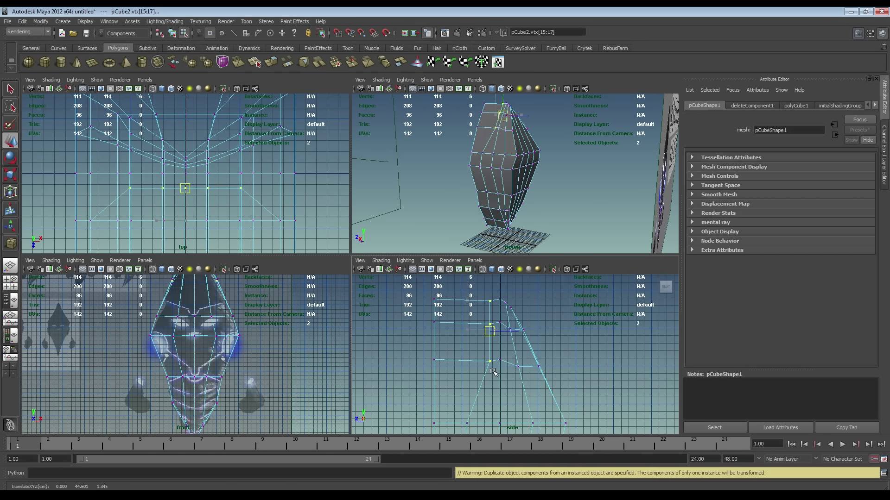
pyautogui.click(492, 302)
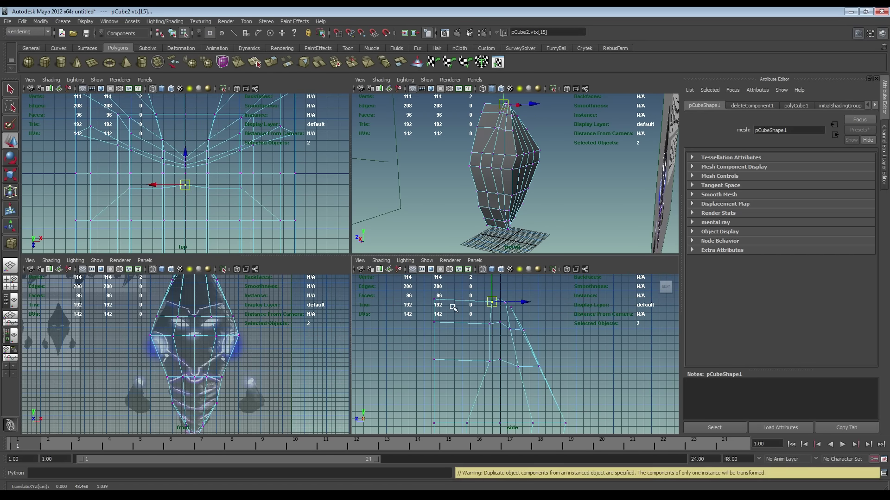
pyautogui.click(484, 313)
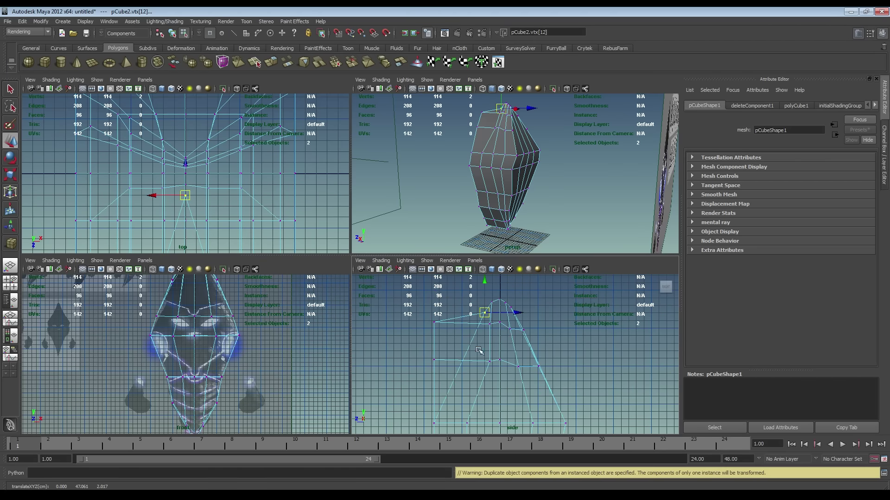
pyautogui.keyDown('alt'); pyautogui.moveTo(479, 350); pyautogui.dragTo(478, 311, button='middle'); pyautogui.keyUp('alt')
pyautogui.click(434, 282)
pyautogui.moveTo(424, 359)
pyautogui.mouseDown()
pyautogui.moveTo(403, 282)
pyautogui.moveTo(474, 340)
pyautogui.mouseUp()
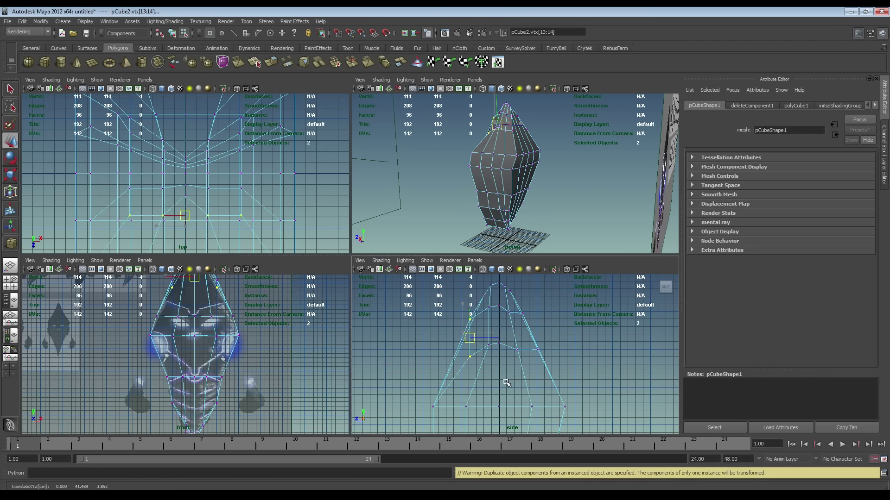
pyautogui.moveTo(510, 383)
pyautogui.mouseDown(button='middle')
pyautogui.moveTo(479, 364)
pyautogui.moveTo(466, 373)
pyautogui.moveTo(499, 377)
pyautogui.mouseUp(button='middle')
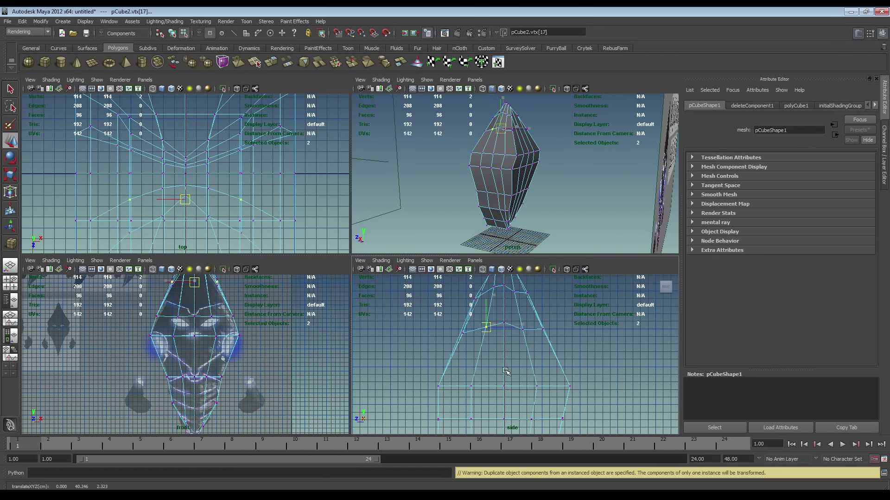
# Step: Move each vertex ring, top ring first, down the body to follow the reference outline
pyautogui.click(504, 327)
pyautogui.keyDown('alt'); pyautogui.moveTo(506, 344); pyautogui.dragTo(509, 366, button='middle'); pyautogui.keyUp('alt')
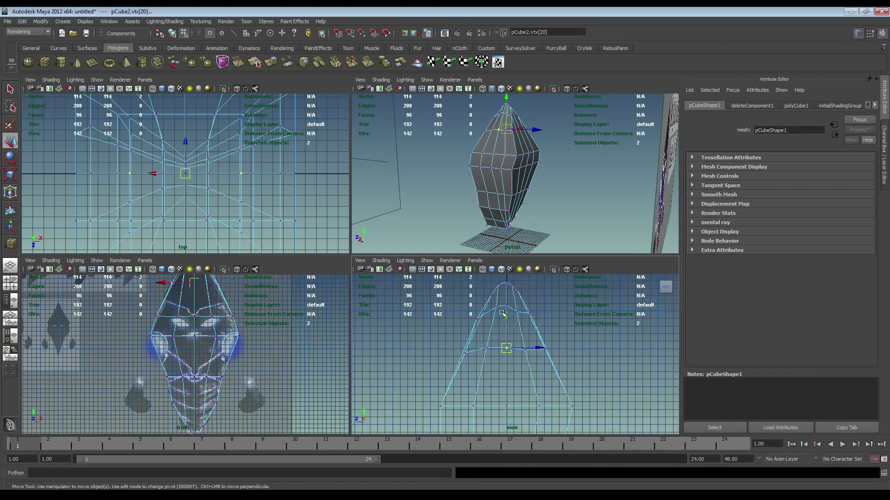
pyautogui.moveTo(491, 274); pyautogui.dragTo(507, 291)
pyautogui.keyDown('alt'); pyautogui.moveTo(468, 399); pyautogui.dragTo(472, 357, button='middle'); pyautogui.keyUp('alt')
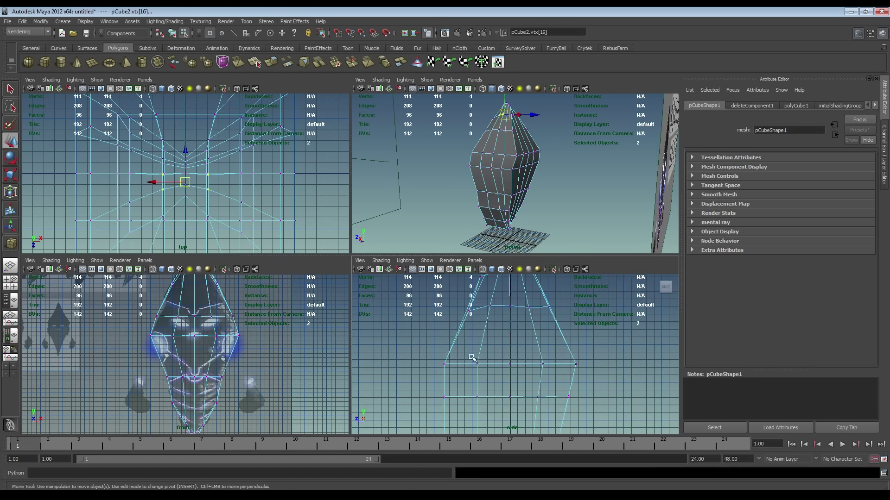
pyautogui.moveTo(493, 375); pyautogui.dragTo(435, 355)
pyautogui.keyDown('alt'); pyautogui.moveTo(429, 401); pyautogui.dragTo(425, 333, button='middle'); pyautogui.keyUp('alt')
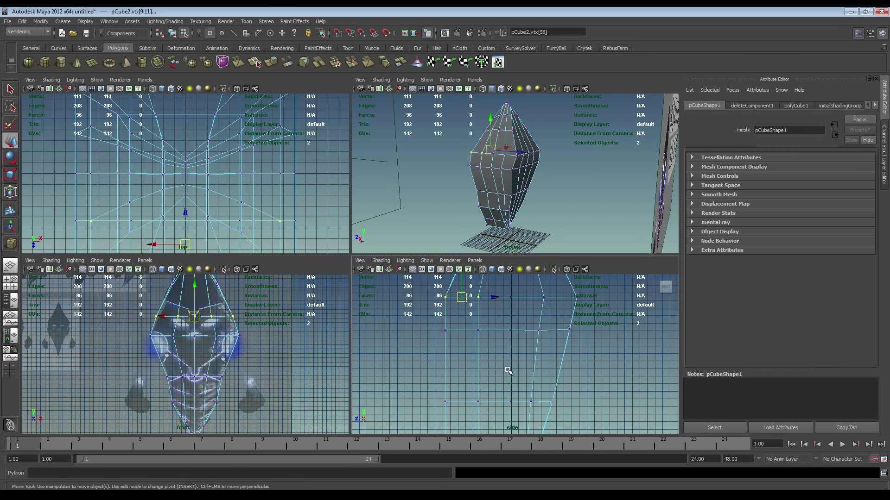
pyautogui.moveTo(508, 370); pyautogui.dragTo(444, 288)
pyautogui.keyDown('alt'); pyautogui.moveTo(500, 314); pyautogui.dragTo(503, 351, button='middle'); pyautogui.keyUp('alt')
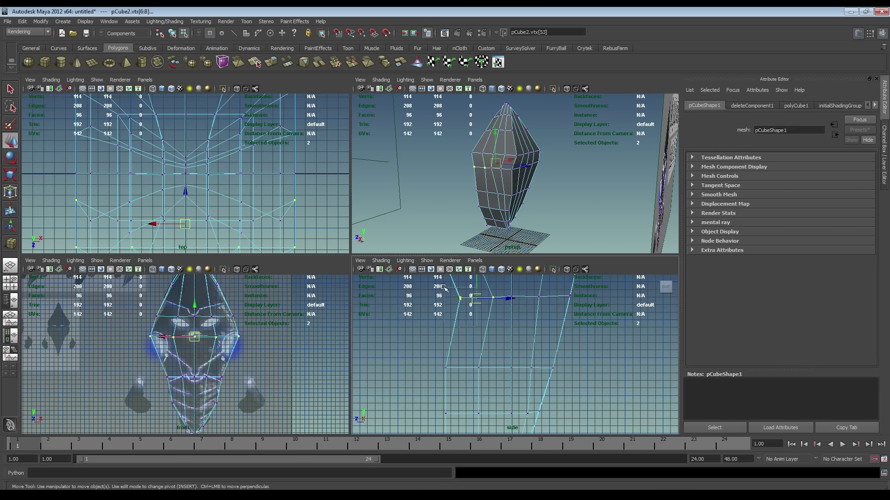
pyautogui.moveTo(501, 391); pyautogui.dragTo(438, 359)
pyautogui.keyDown('alt'); pyautogui.moveTo(504, 405); pyautogui.dragTo(495, 386, button='middle'); pyautogui.keyUp('alt')
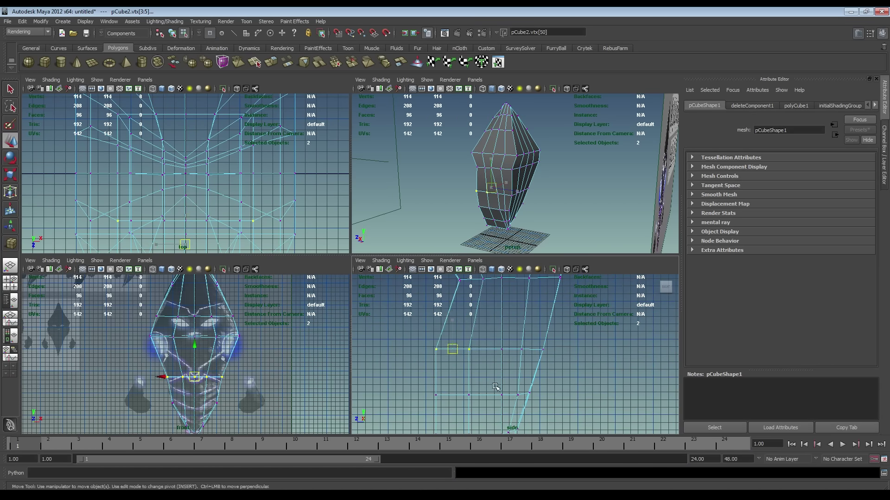
pyautogui.moveTo(505, 297); pyautogui.dragTo(431, 274)
pyautogui.keyDown('alt'); pyautogui.moveTo(498, 371); pyautogui.dragTo(505, 370, button='middle'); pyautogui.keyUp('alt')
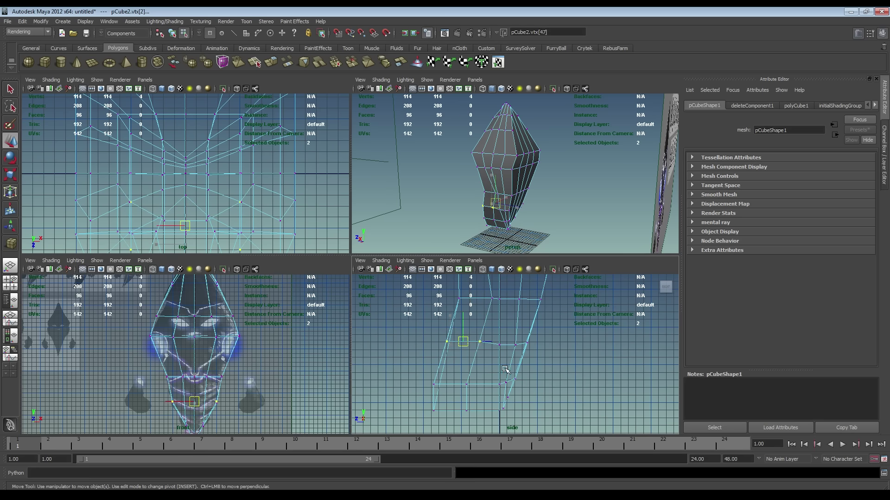
# Step: Narrow the lowest rings and place the bottom tip vertices into a narrow point
pyautogui.moveTo(482, 373); pyautogui.dragTo(424, 396)
pyautogui.keyDown('alt'); pyautogui.moveTo(479, 401); pyautogui.dragTo(503, 402, button='middle'); pyautogui.keyUp('alt')
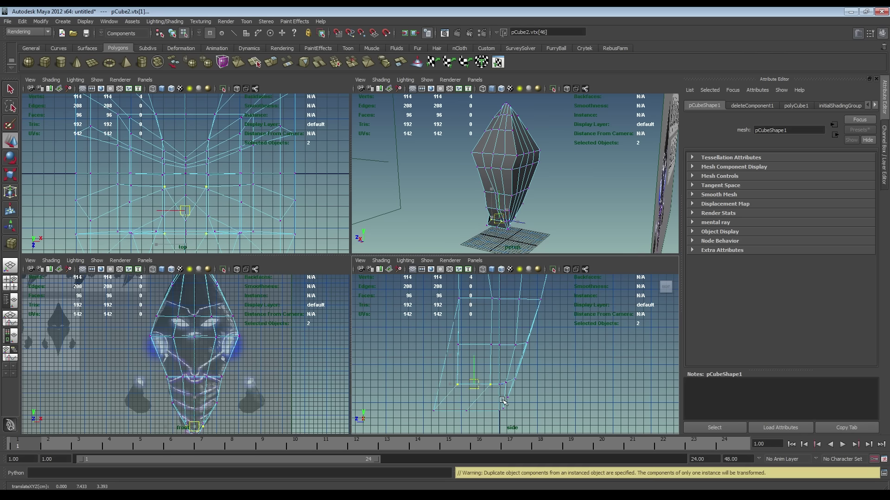
pyautogui.click(503, 401)
pyautogui.moveTo(482, 399); pyautogui.dragTo(453, 380)
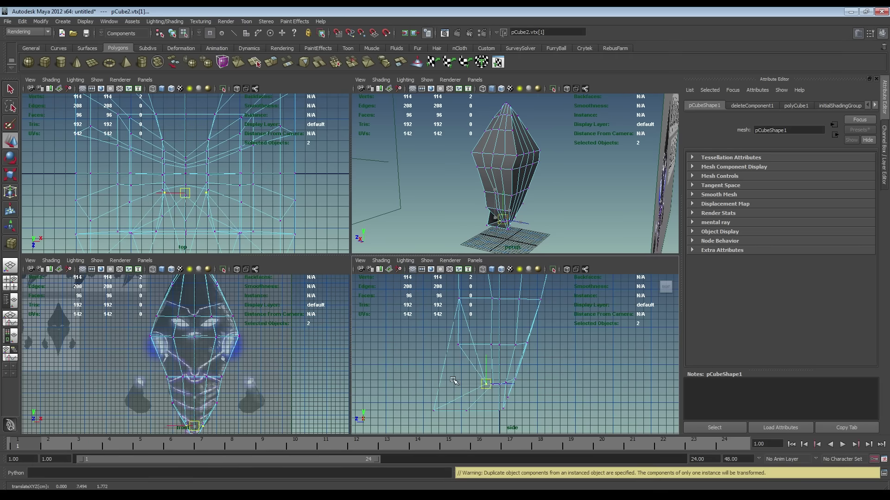
pyautogui.moveTo(406, 408)
pyautogui.mouseDown()
pyautogui.moveTo(470, 424)
pyautogui.moveTo(489, 392)
pyautogui.mouseUp()
pyautogui.click(480, 406)
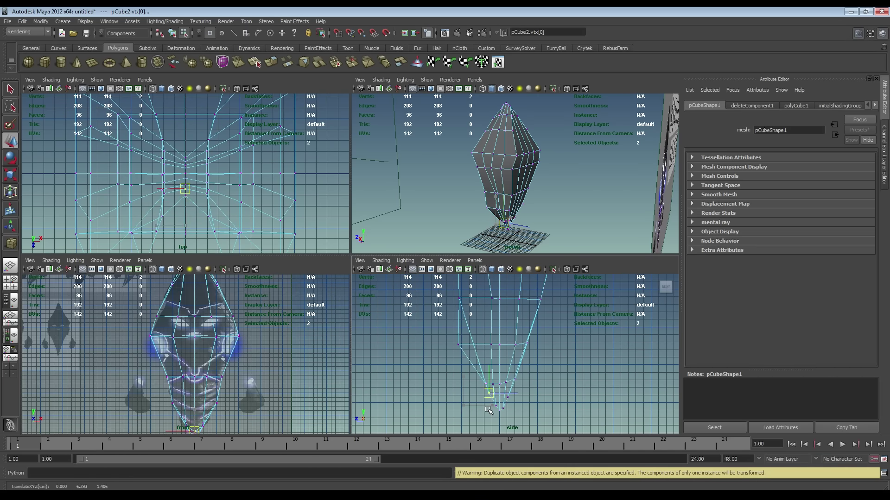
pyautogui.moveTo(447, 336)
pyautogui.mouseDown()
pyautogui.moveTo(470, 355)
pyautogui.moveTo(462, 364)
pyautogui.mouseUp()
pyautogui.scroll(4, 456, 366)
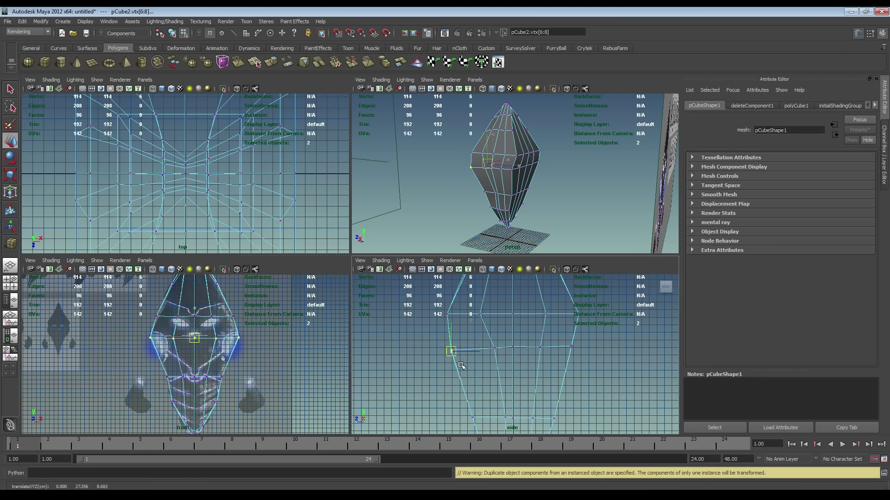
pyautogui.scroll(-5, 492, 347)
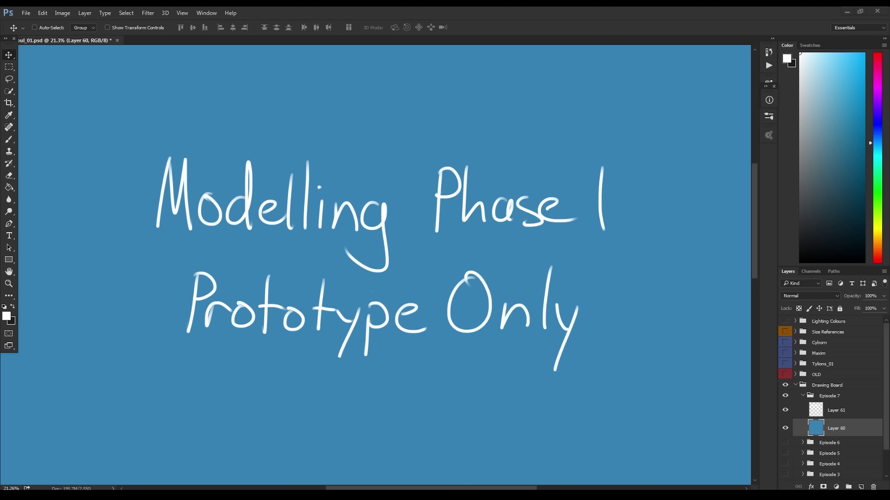
pyautogui.click(148, 481)
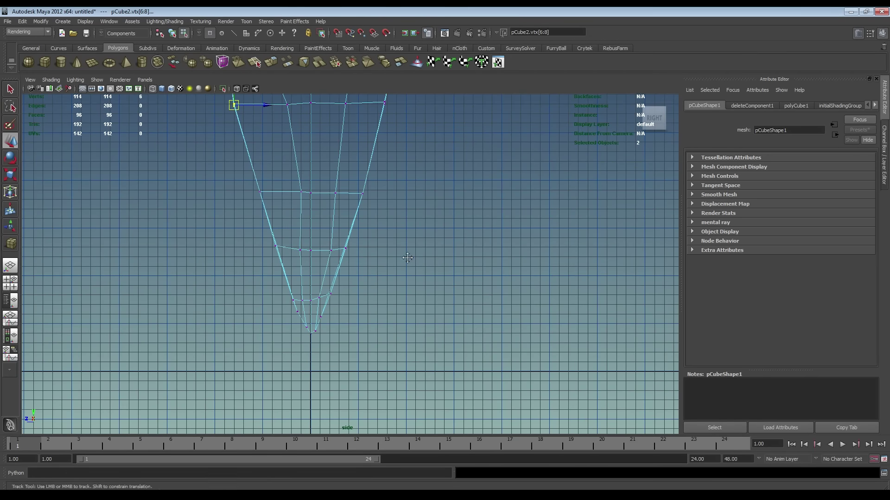
# Step: Slide two side-profile vertices slightly inward
pyautogui.scroll(3, 487, 309)
pyautogui.keyDown('alt'); pyautogui.moveTo(494, 285); pyautogui.dragTo(486, 329, button='middle'); pyautogui.keyUp('alt')
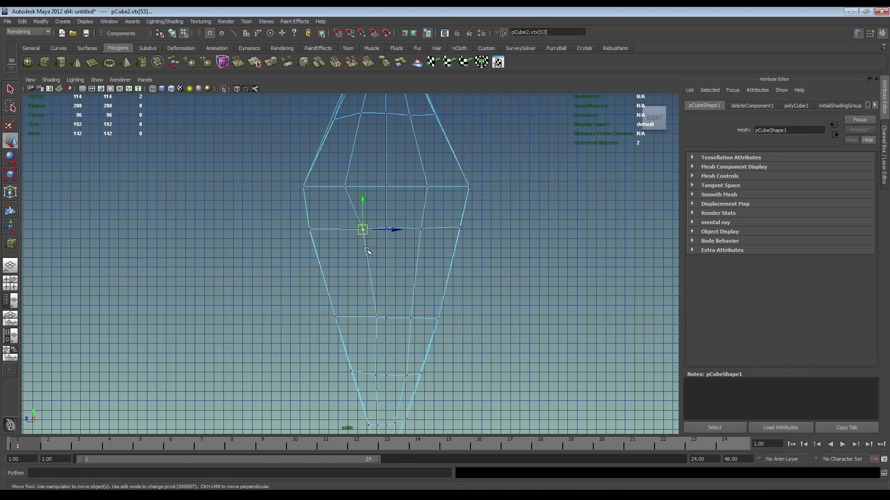
pyautogui.moveTo(367, 251); pyautogui.dragTo(356, 251, button='middle')
pyautogui.click(377, 317)
pyautogui.moveTo(377, 318); pyautogui.dragTo(369, 317, button='middle')
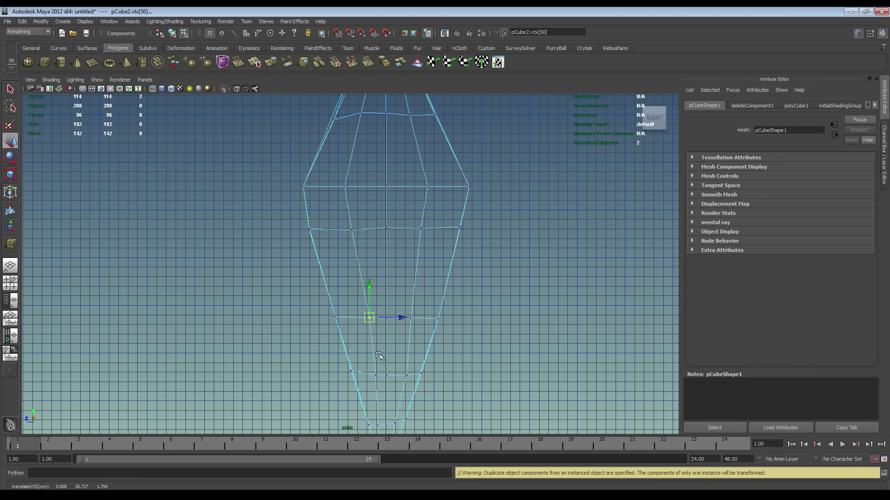
# Step: Shift the selected bottom vertices of the body right and down
pyautogui.keyDown('alt'); pyautogui.moveTo(368, 364); pyautogui.dragTo(378, 287, button='middle'); pyautogui.keyUp('alt')
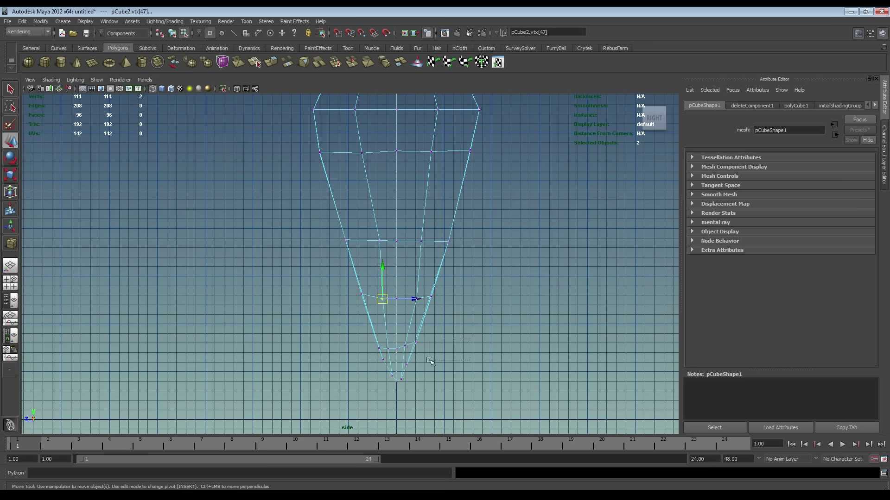
pyautogui.moveTo(366, 334); pyautogui.dragTo(431, 385)
pyautogui.moveTo(431, 362)
pyautogui.keyDown('alt'); pyautogui.mouseDown(button='right')
pyautogui.moveTo(431, 294)
pyautogui.moveTo(417, 307)
pyautogui.mouseUp(button='right'); pyautogui.keyUp('alt')
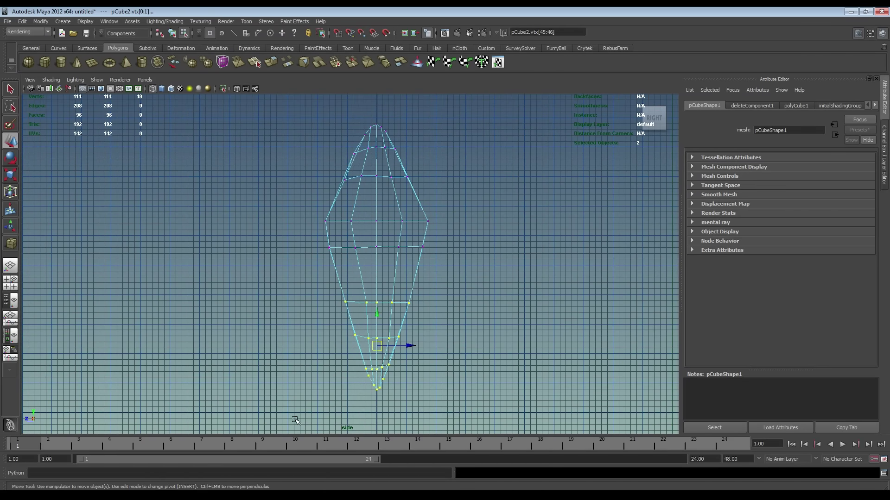
pyautogui.moveTo(408, 346); pyautogui.dragTo(482, 293)
pyautogui.press('e')
pyautogui.press('w')
pyautogui.moveTo(482, 293); pyautogui.dragTo(508, 306, button='middle')
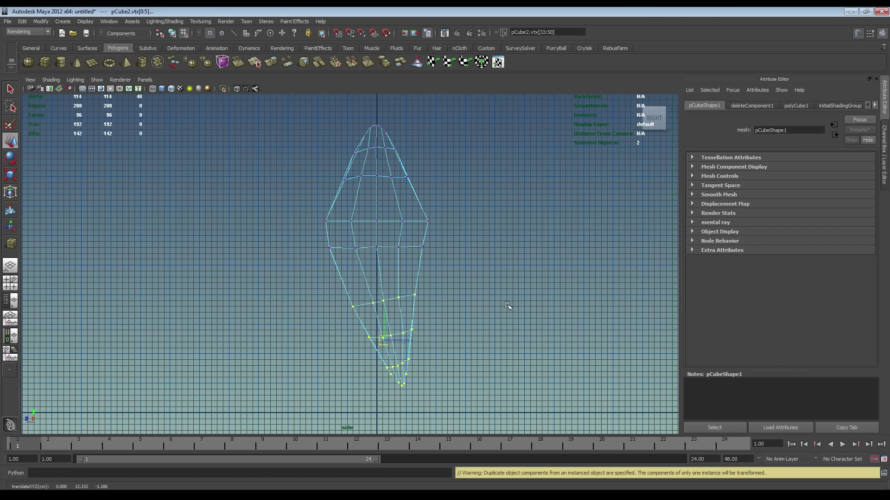
# Step: Rotate the bottom tip cluster to angle it, then nudge it and a lower-front vertex
pyautogui.click(355, 248)
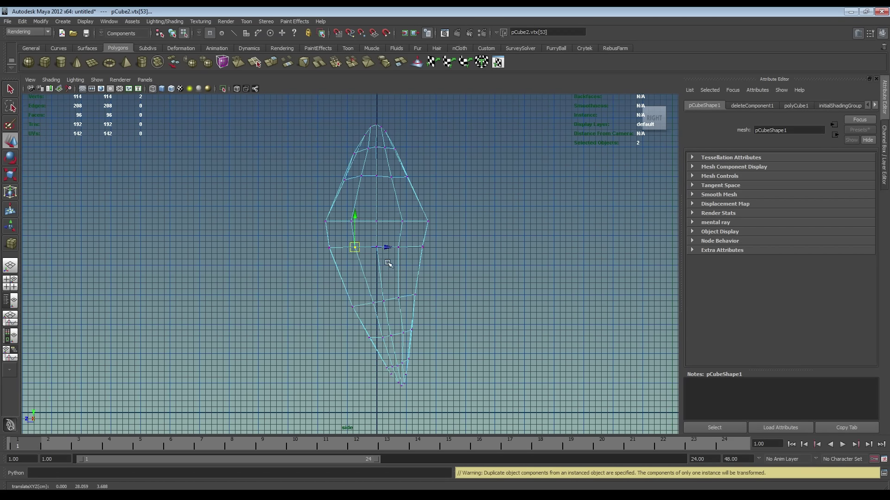
pyautogui.click(376, 248)
pyautogui.moveTo(427, 354); pyautogui.dragTo(377, 392)
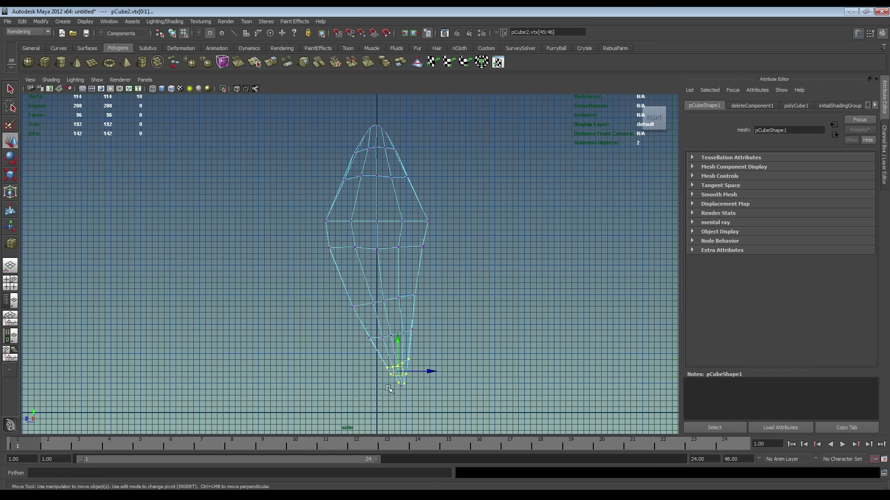
pyautogui.press('e')
pyautogui.press('w')
pyautogui.press('e')
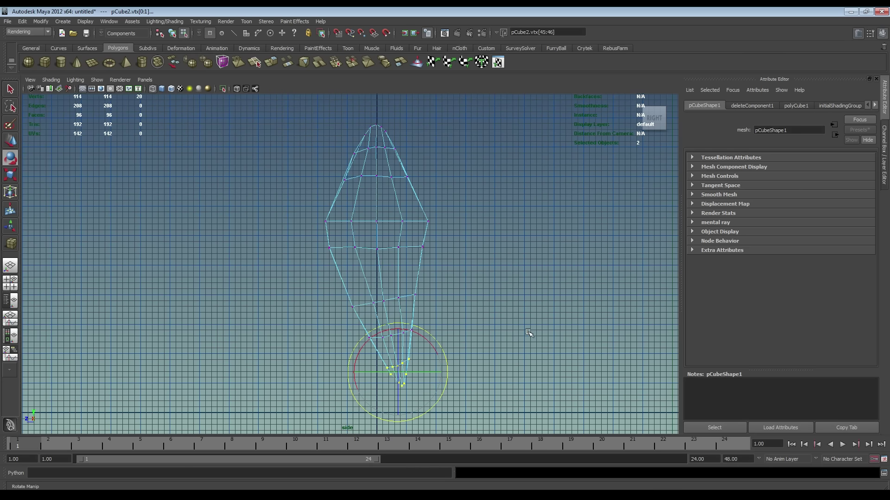
pyautogui.moveTo(529, 334); pyautogui.dragTo(515, 328, button='middle')
pyautogui.press('w')
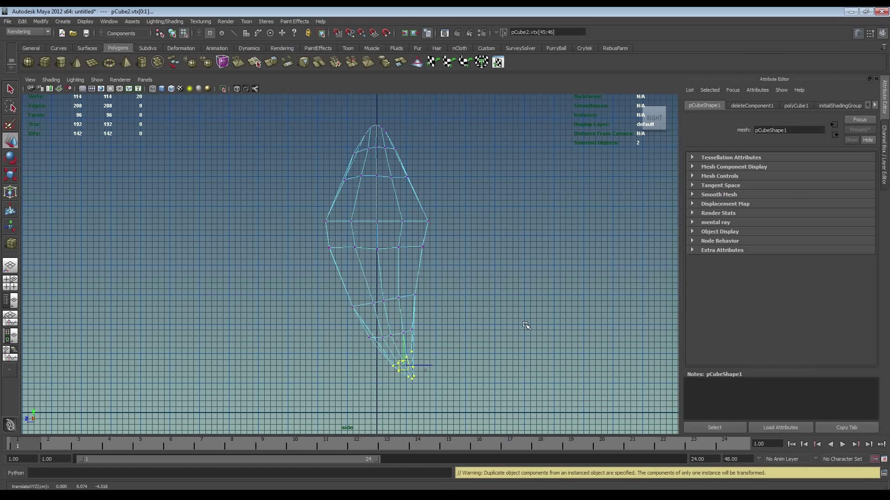
pyautogui.moveTo(449, 343); pyautogui.dragTo(461, 329, button='middle')
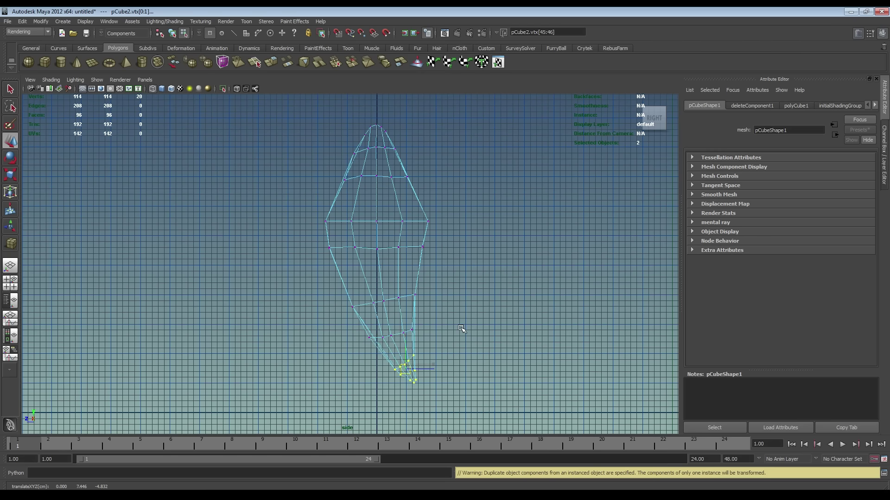
pyautogui.moveTo(363, 329); pyautogui.dragTo(372, 354)
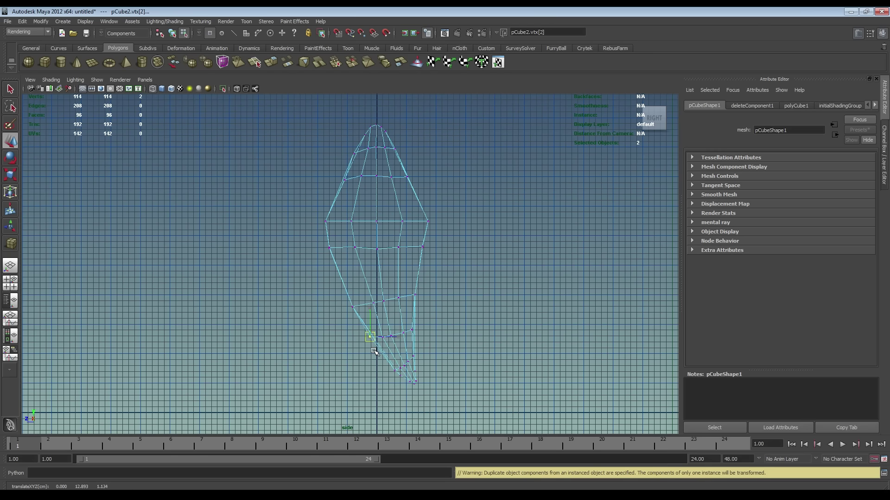
pyautogui.moveTo(342, 299); pyautogui.dragTo(354, 318)
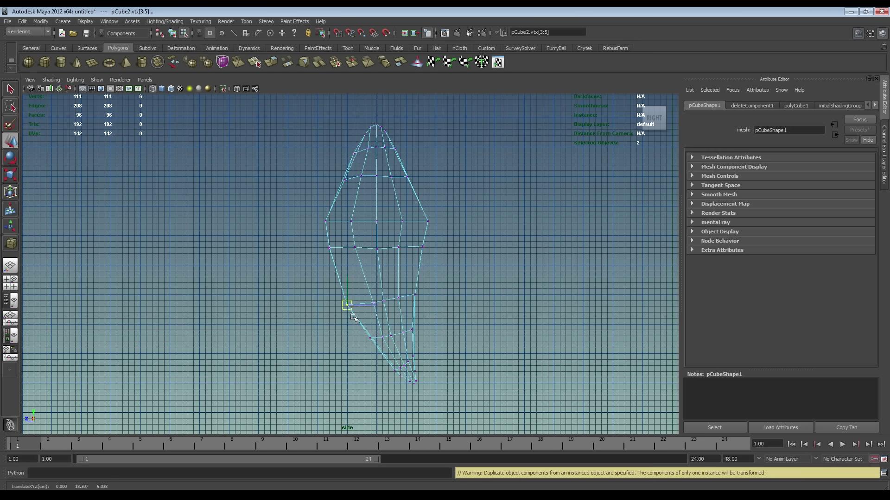
# Step: Rotate the top vertices so the tip leans forward, then shift them into place
pyautogui.moveTo(331, 112); pyautogui.dragTo(378, 135)
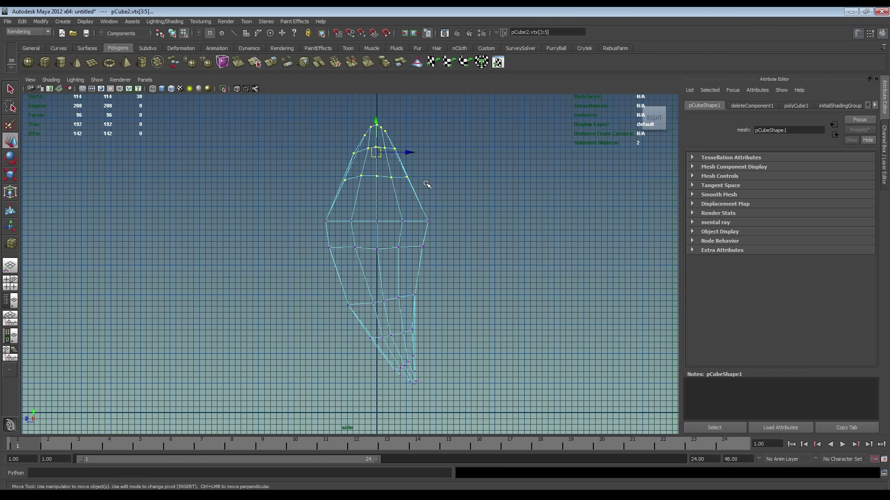
pyautogui.press('e')
pyautogui.moveTo(476, 139); pyautogui.dragTo(497, 169, button='middle')
pyautogui.press('w')
pyautogui.moveTo(455, 164); pyautogui.dragTo(350, 127)
pyautogui.moveTo(451, 119)
pyautogui.mouseDown(button='middle')
pyautogui.moveTo(473, 125)
pyautogui.moveTo(477, 148)
pyautogui.mouseUp(button='middle')
pyautogui.press('e')
pyautogui.press('w')
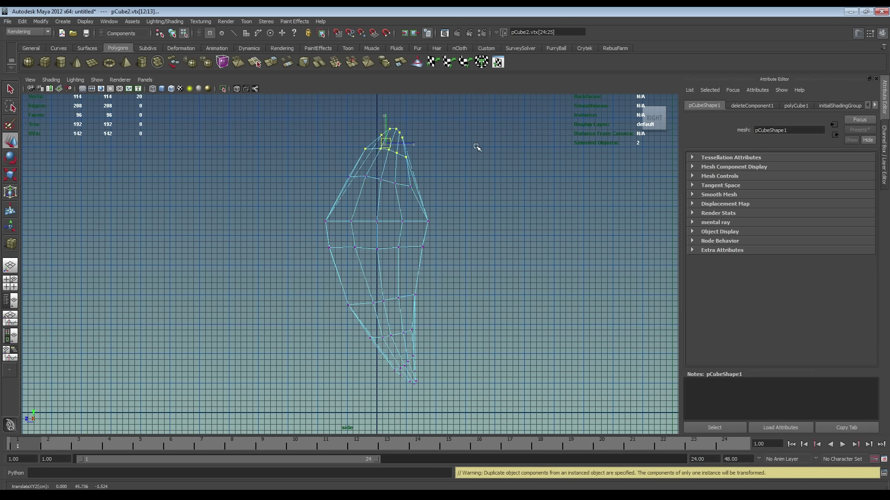
pyautogui.click(477, 166)
pyautogui.moveTo(298, 205); pyautogui.dragTo(480, 230)
# Step: In the top view, soft-select the front corner vertices and pull them inward to round them
pyautogui.click(481, 230)
pyautogui.press('space')
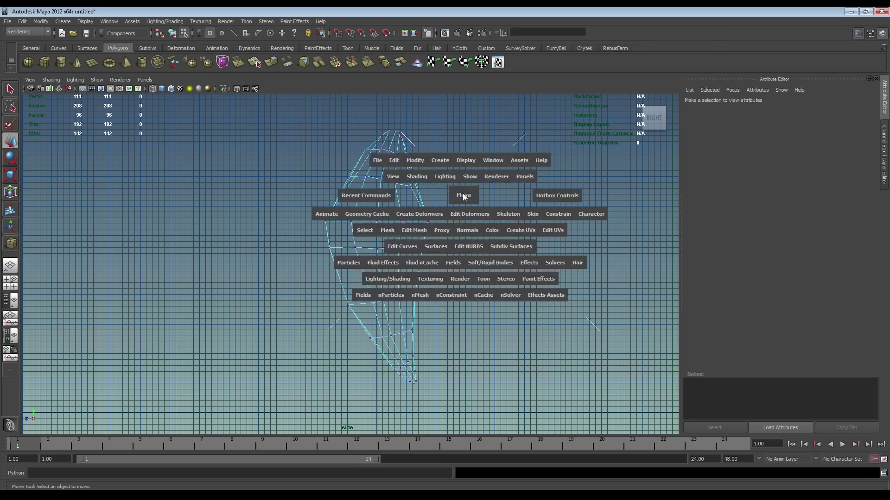
pyautogui.press('space')
pyautogui.moveTo(389, 228)
pyautogui.keyDown('alt'); pyautogui.mouseDown()
pyautogui.moveTo(520, 243)
pyautogui.moveTo(397, 278)
pyautogui.moveTo(354, 238)
pyautogui.mouseUp(); pyautogui.keyUp('alt')
pyautogui.press('space')
pyautogui.press('space')
pyautogui.moveTo(424, 179); pyautogui.dragTo(459, 206)
pyautogui.keyDown('shift'); pyautogui.moveTo(183, 179); pyautogui.dragTo(218, 206); pyautogui.keyUp('shift')
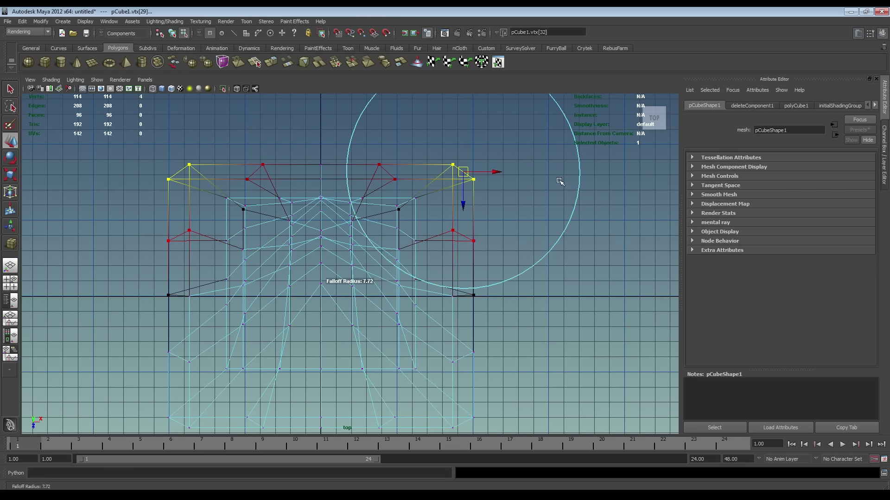
pyautogui.moveTo(543, 218); pyautogui.dragTo(566, 165, button='middle')
pyautogui.moveTo(561, 276); pyautogui.dragTo(539, 291, button='middle')
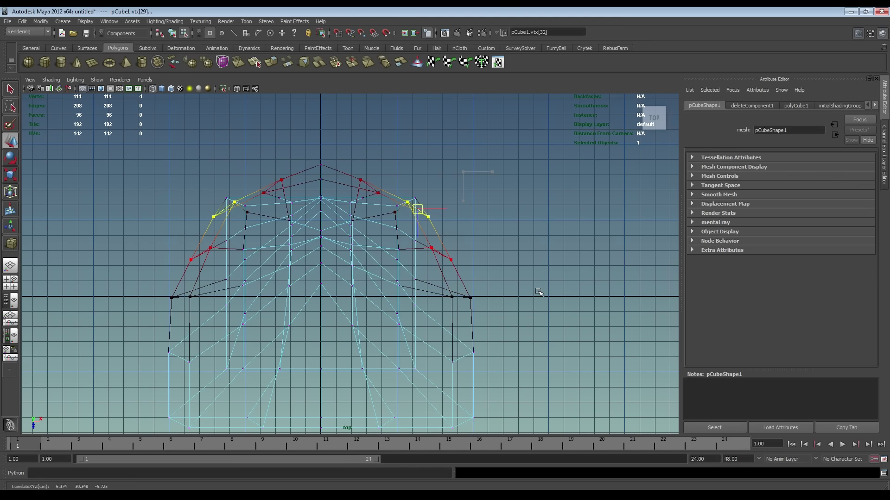
# Step: Pull the mirrored side vertices down and outward with a reset soft falloff
pyautogui.click(423, 189)
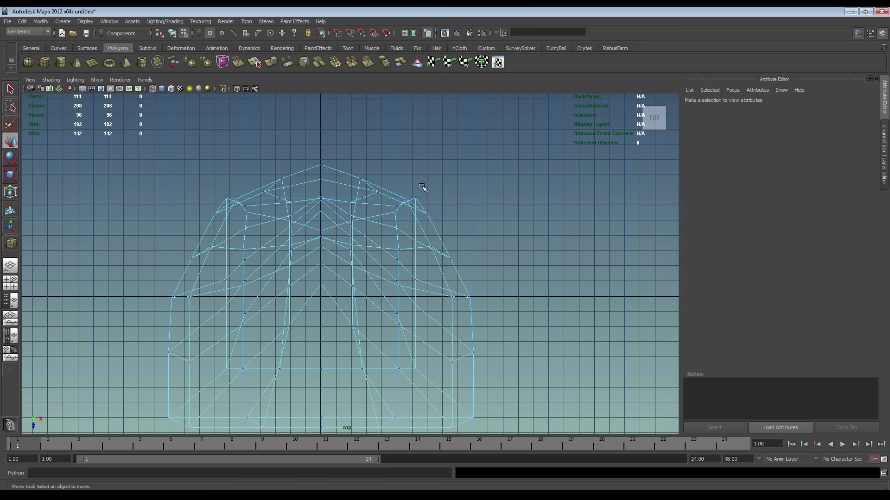
pyautogui.moveTo(415, 227)
pyautogui.mouseDown(button='middle')
pyautogui.moveTo(404, 264)
pyautogui.moveTo(389, 270)
pyautogui.mouseUp(button='middle')
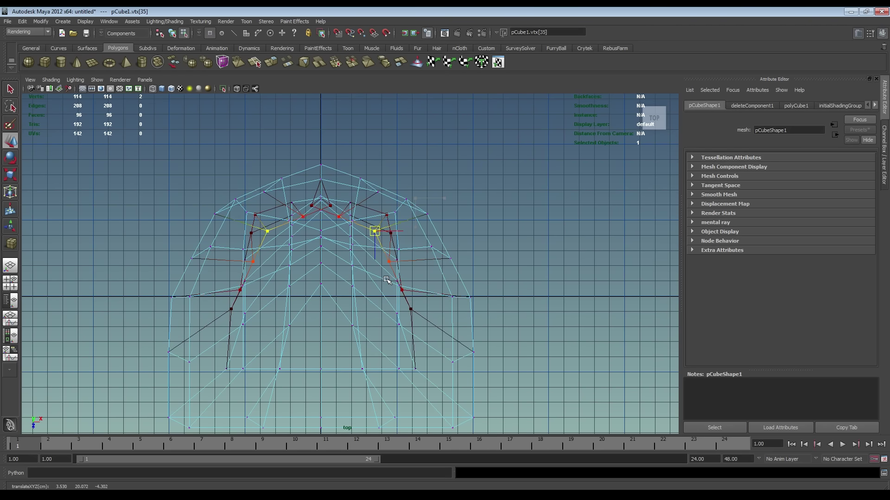
pyautogui.click(388, 213)
pyautogui.moveTo(390, 225)
pyautogui.mouseDown(button='middle')
pyautogui.moveTo(374, 247)
pyautogui.moveTo(393, 230)
pyautogui.mouseUp(button='middle')
pyautogui.hotkey('ctrl', 'z')
pyautogui.hotkey('ctrl', 'z')
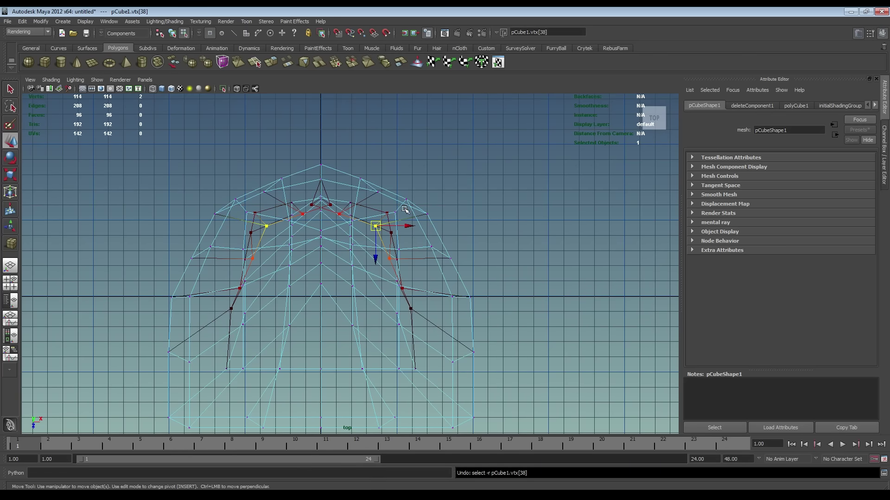
pyautogui.hotkey('ctrl', 'z')
pyautogui.moveTo(412, 207); pyautogui.dragTo(393, 258)
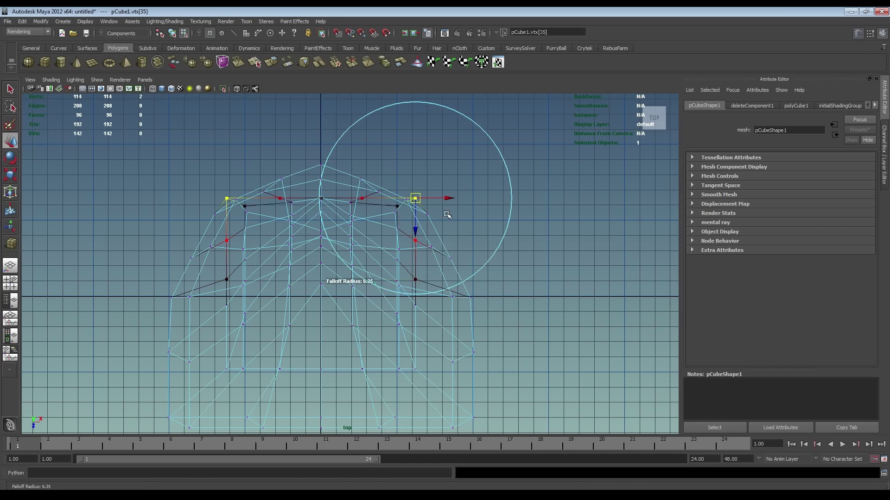
pyautogui.moveTo(393, 257); pyautogui.dragTo(342, 289, button='middle')
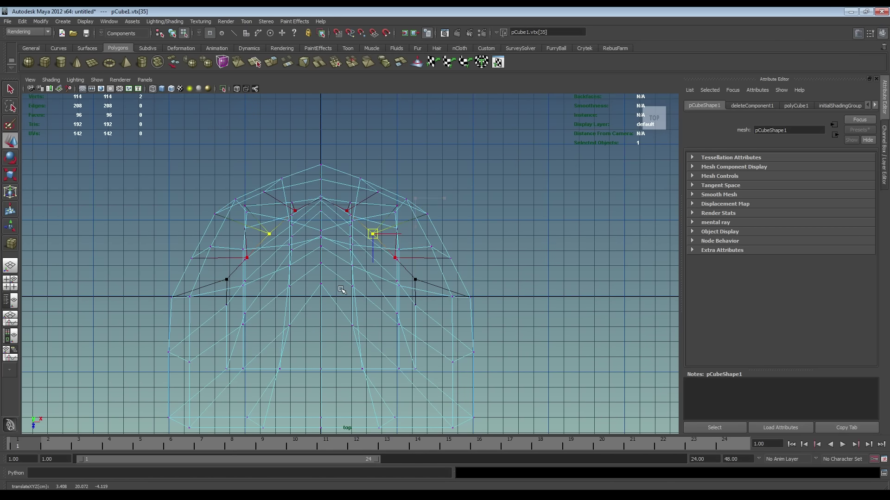
# Step: Soft-select the bottom corner vertices with wider falloff and pull them inward and down
pyautogui.keyDown('alt'); pyautogui.moveTo(389, 305); pyautogui.dragTo(305, 175, button='middle'); pyautogui.keyUp('alt')
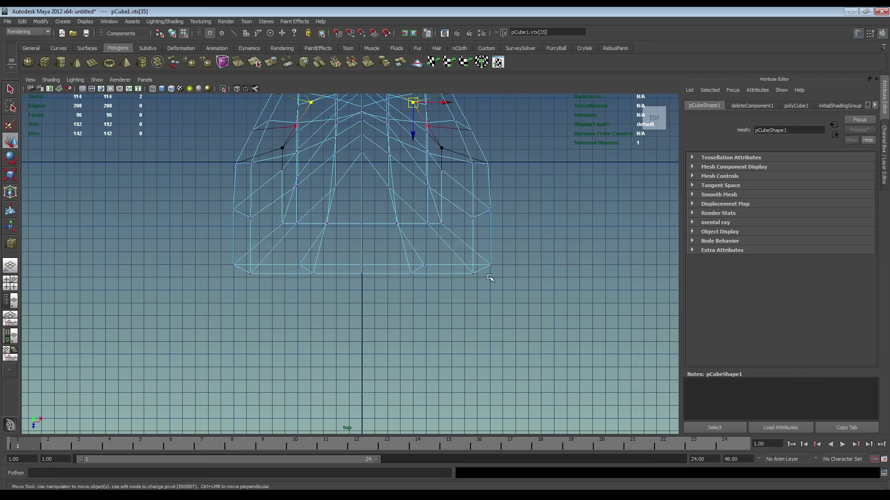
pyautogui.moveTo(433, 277); pyautogui.dragTo(523, 209)
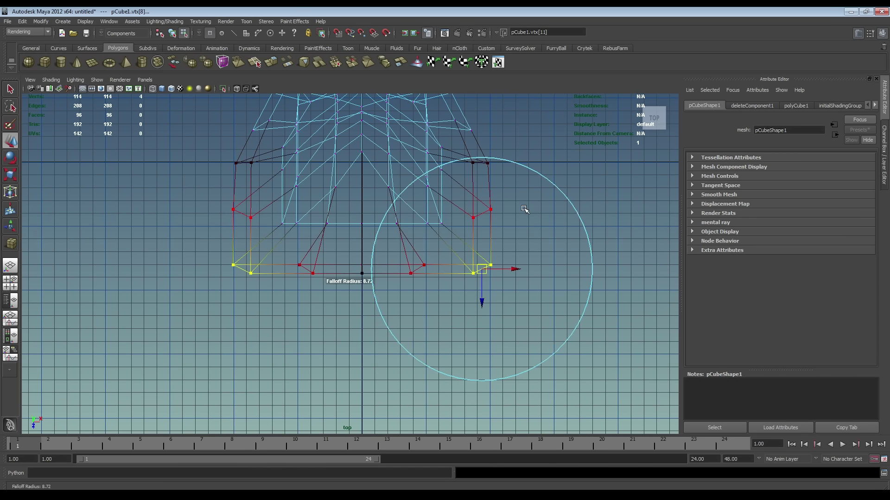
pyautogui.moveTo(520, 213)
pyautogui.keyDown('alt'); pyautogui.mouseDown(button='middle')
pyautogui.moveTo(524, 325)
pyautogui.moveTo(547, 307)
pyautogui.moveTo(527, 320)
pyautogui.moveTo(542, 283)
pyautogui.mouseUp(button='middle'); pyautogui.keyUp('alt')
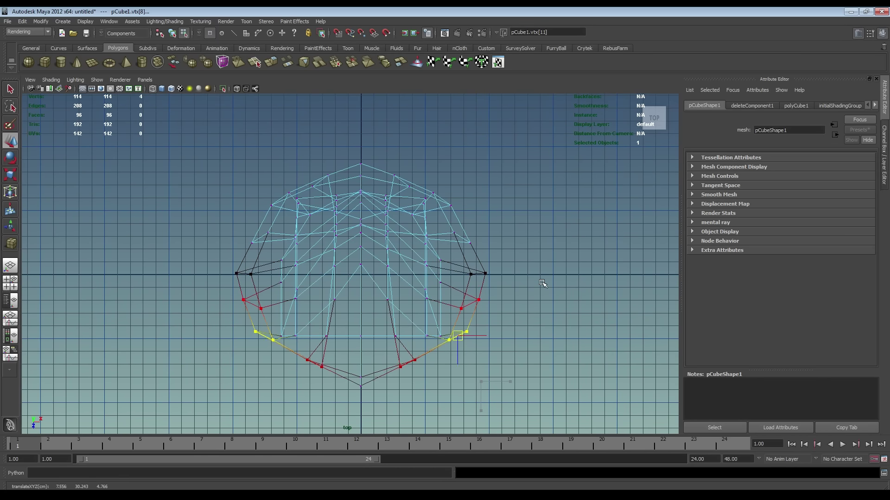
pyautogui.press('b')
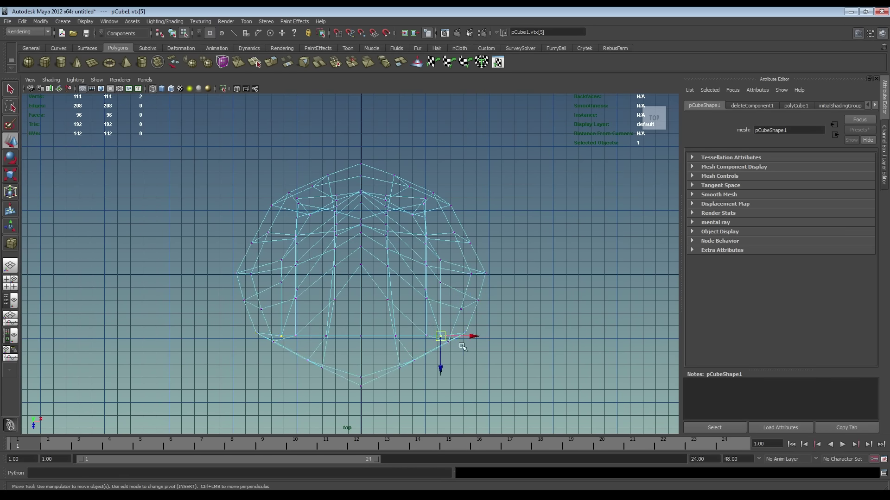
pyautogui.press('b')
pyautogui.moveTo(512, 325)
pyautogui.mouseDown(button='middle')
pyautogui.moveTo(536, 310)
pyautogui.moveTo(561, 314)
pyautogui.moveTo(521, 271)
pyautogui.mouseUp(button='middle')
pyautogui.hotkey('ctrl', 'z')
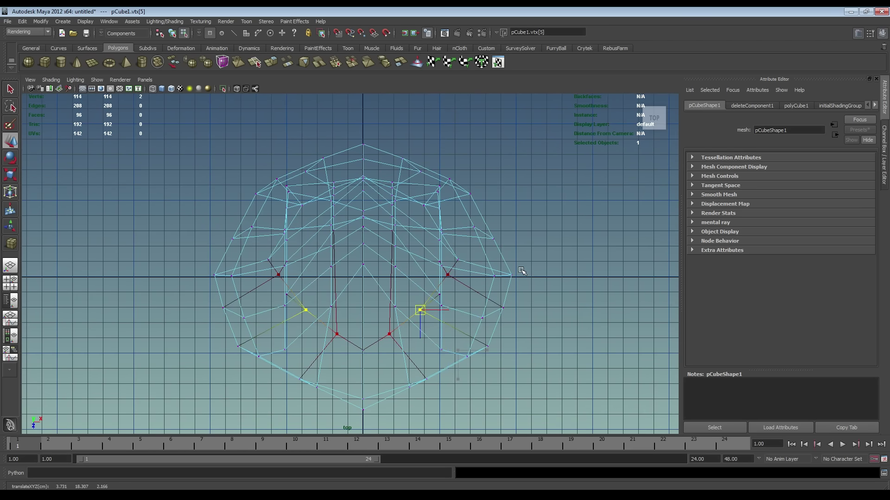
# Step: Pull the bottom-centre vertices down into a pointed tip using an enlarged falloff
pyautogui.keyDown('alt'); pyautogui.moveTo(494, 380); pyautogui.dragTo(345, 319, button='middle'); pyautogui.keyUp('alt')
pyautogui.scroll(-2, 345, 318)
pyautogui.moveTo(343, 319); pyautogui.dragTo(366, 289)
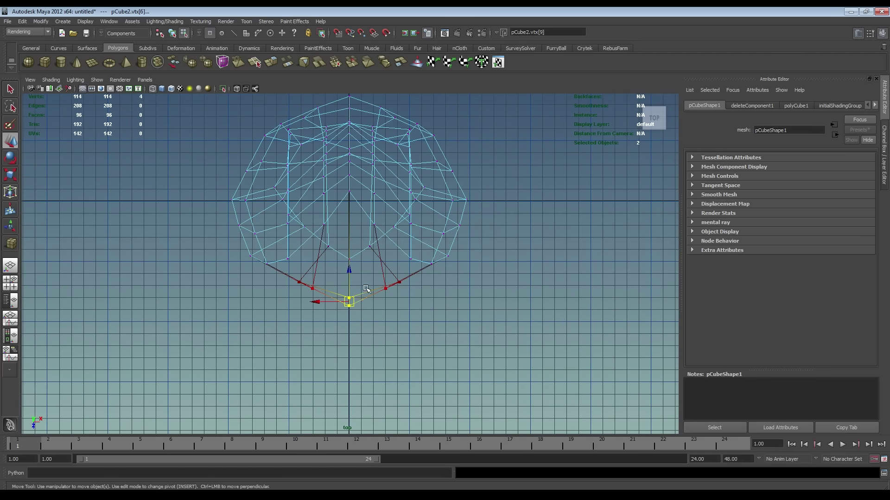
pyautogui.moveTo(360, 330); pyautogui.dragTo(516, 314, button='middle')
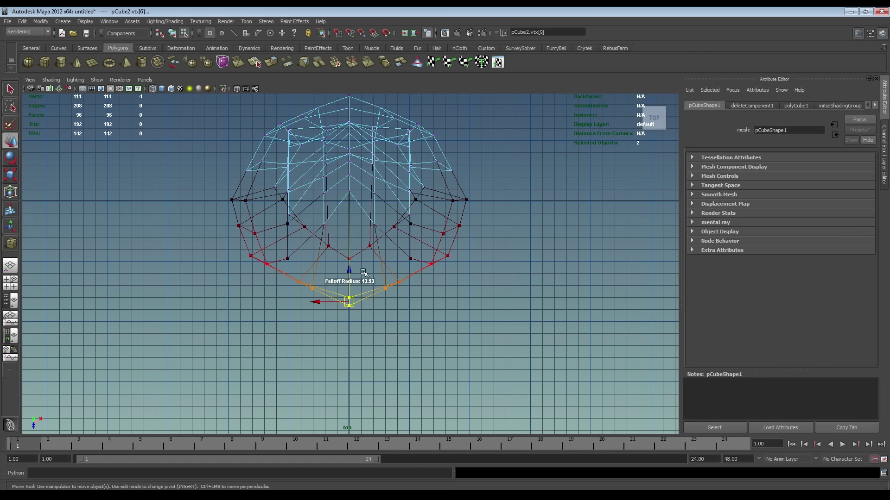
pyautogui.moveTo(349, 270); pyautogui.dragTo(354, 287)
pyautogui.click(480, 247)
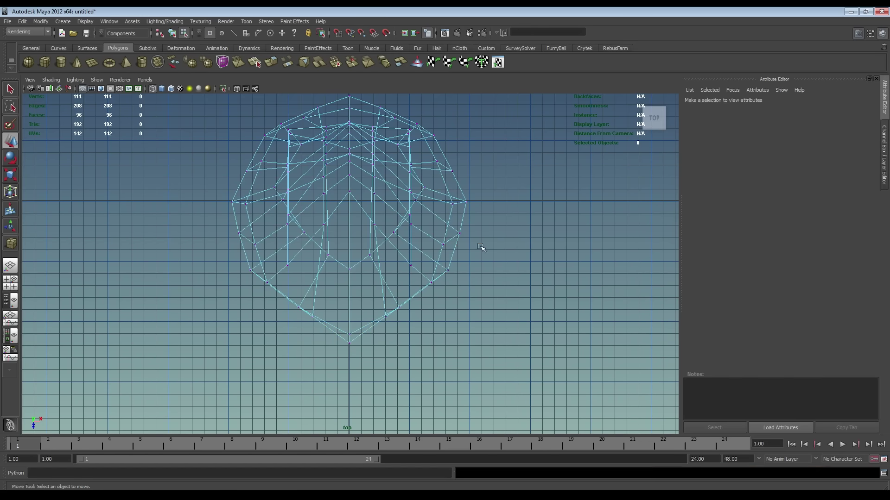
# Step: Orbit the perspective view to check the body beside the references and select it in object mode
pyautogui.press('space')
pyautogui.press('space')
pyautogui.moveTo(423, 224)
pyautogui.keyDown('alt'); pyautogui.mouseDown()
pyautogui.moveTo(451, 252)
pyautogui.moveTo(433, 299)
pyautogui.mouseUp(); pyautogui.keyUp('alt')
pyautogui.press('F8')
pyautogui.moveTo(377, 307)
pyautogui.keyDown('alt'); pyautogui.mouseDown()
pyautogui.moveTo(461, 294)
pyautogui.moveTo(349, 299)
pyautogui.moveTo(463, 324)
pyautogui.moveTo(409, 278)
pyautogui.moveTo(477, 214)
pyautogui.moveTo(396, 218)
pyautogui.moveTo(352, 199)
pyautogui.moveTo(319, 204)
pyautogui.mouseUp(); pyautogui.keyUp('alt')
pyautogui.click(352, 297)
pyautogui.click(352, 199)
# Step: Reselect the body mesh and bring up the polygon editing marking menu over it
pyautogui.rightClick(319, 204)
pyautogui.press('space')
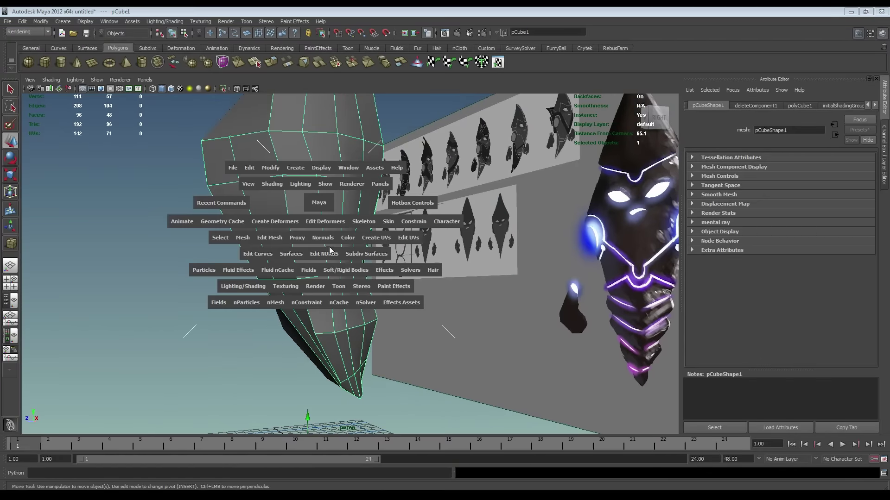
pyautogui.moveTo(330, 250); pyautogui.dragTo(324, 324)
pyautogui.moveTo(200, 312)
pyautogui.keyDown('alt'); pyautogui.mouseDown()
pyautogui.moveTo(239, 292)
pyautogui.moveTo(348, 301)
pyautogui.moveTo(280, 302)
pyautogui.moveTo(437, 294)
pyautogui.moveTo(330, 297)
pyautogui.moveTo(304, 246)
pyautogui.moveTo(341, 258)
pyautogui.moveTo(394, 237)
pyautogui.moveTo(345, 230)
pyautogui.moveTo(391, 246)
pyautogui.moveTo(381, 252)
pyautogui.moveTo(387, 237)
pyautogui.mouseUp(); pyautogui.keyUp('alt')
pyautogui.click(304, 246)
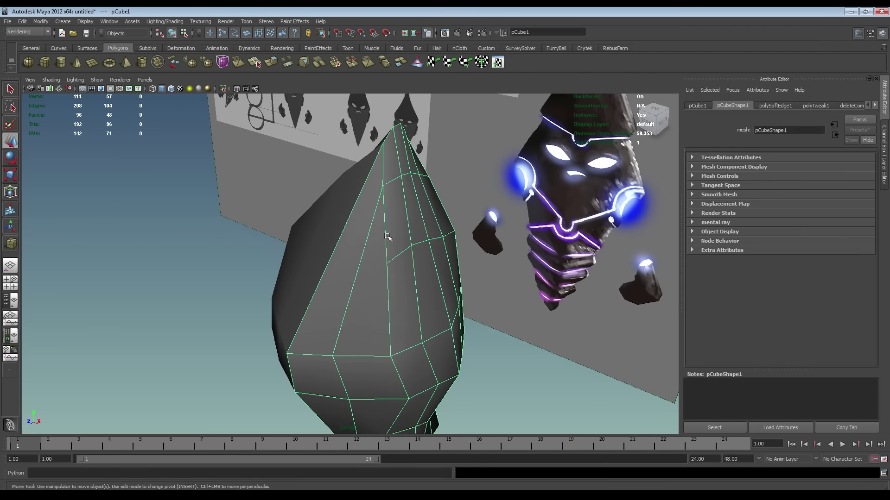
pyautogui.keyDown('shift'); pyautogui.rightClick(399, 227); pyautogui.keyUp('shift')
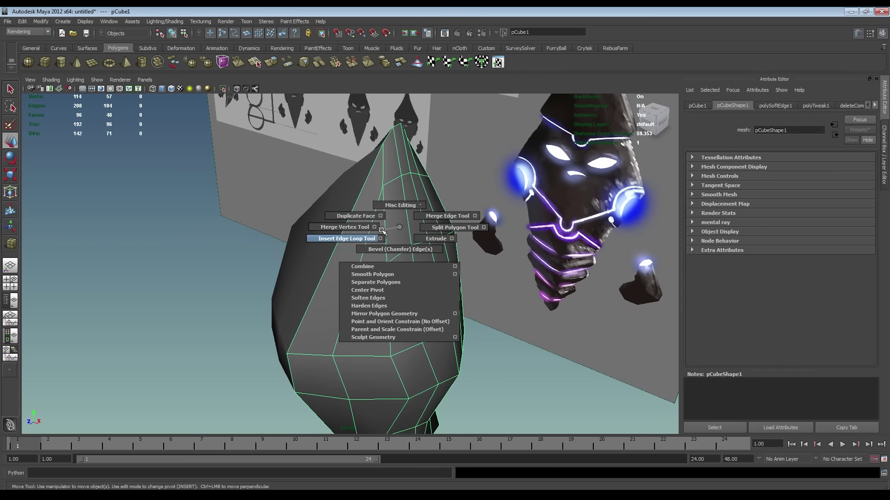
# Step: Cut three split edges across the body's upper faces, raising the face count from 98 to 102
pyautogui.click(431, 227)
pyautogui.moveTo(369, 246)
pyautogui.keyDown('alt'); pyautogui.mouseDown()
pyautogui.moveTo(400, 221)
pyautogui.moveTo(366, 218)
pyautogui.mouseUp(); pyautogui.keyUp('alt')
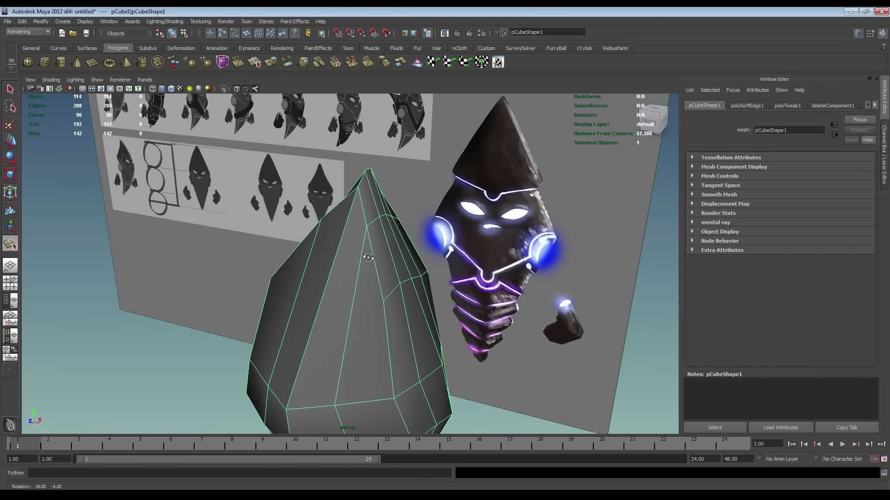
pyautogui.press('Return')
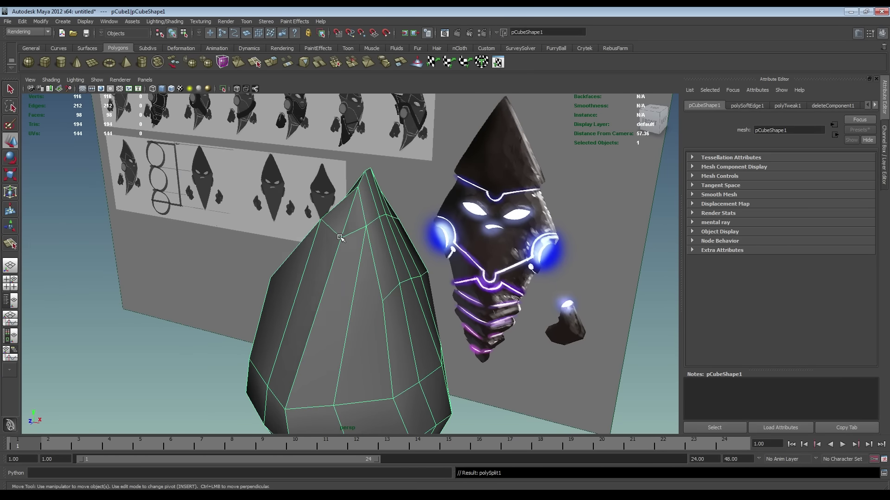
pyautogui.press('y')
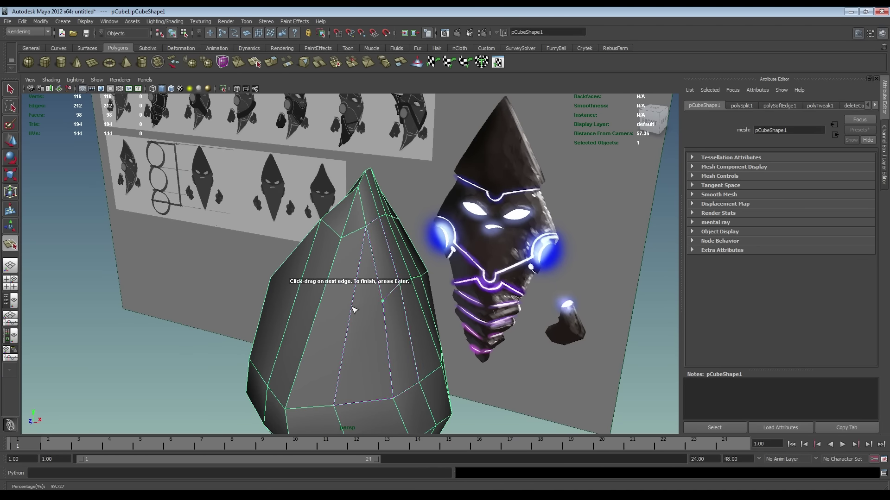
pyautogui.moveTo(353, 310); pyautogui.dragTo(354, 307)
pyautogui.press('Return')
pyautogui.press('y')
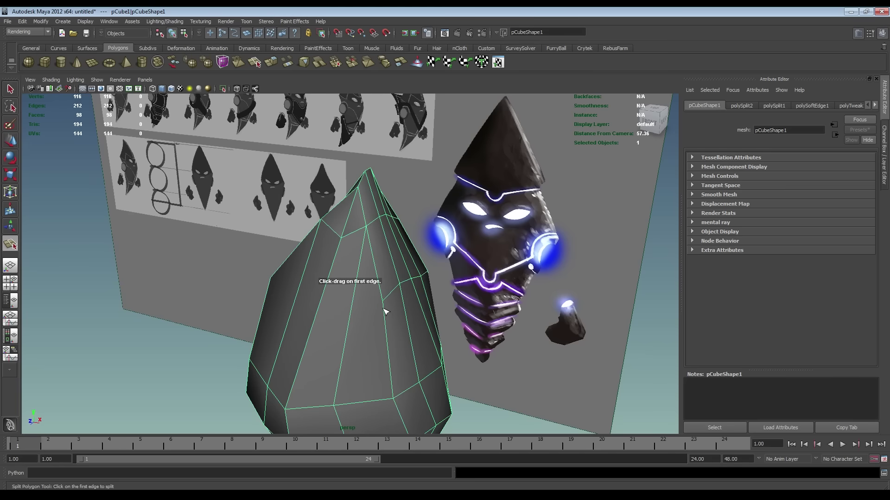
pyautogui.moveTo(352, 309)
pyautogui.mouseDown()
pyautogui.moveTo(277, 283)
pyautogui.moveTo(319, 252)
pyautogui.moveTo(247, 251)
pyautogui.moveTo(345, 211)
pyautogui.mouseUp()
pyautogui.click(317, 310)
pyautogui.press('Return')
# Step: Select a new vertex near the top with the Move tool, with soft falloff off
pyautogui.press('F9')
pyautogui.press('w')
pyautogui.click(298, 249)
pyautogui.press('b')
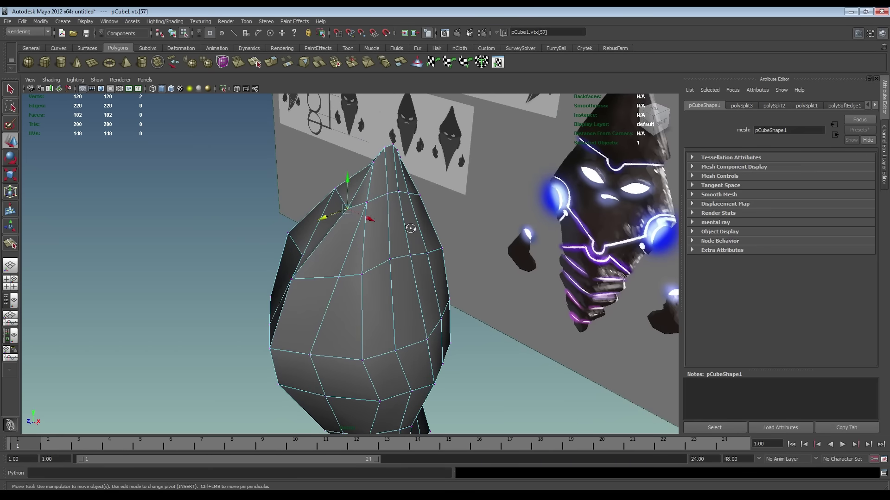
# Step: Pull the top vertex left and shape its neighbour against the reference silhouette
pyautogui.moveTo(410, 228)
pyautogui.keyDown('alt'); pyautogui.mouseDown()
pyautogui.moveTo(315, 194)
pyautogui.moveTo(275, 192)
pyautogui.moveTo(358, 234)
pyautogui.mouseUp(); pyautogui.keyUp('alt')
pyautogui.moveTo(308, 249)
pyautogui.keyDown('alt'); pyautogui.mouseDown()
pyautogui.moveTo(373, 294)
pyautogui.moveTo(440, 232)
pyautogui.moveTo(457, 249)
pyautogui.mouseUp(); pyautogui.keyUp('alt')
pyautogui.click(284, 233)
pyautogui.moveTo(457, 248); pyautogui.dragTo(468, 247, button='middle')
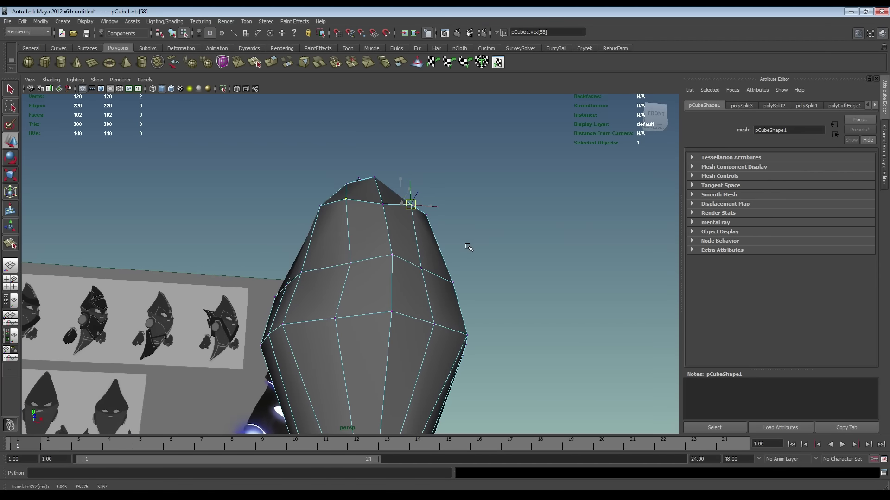
pyautogui.keyDown('alt'); pyautogui.moveTo(470, 250); pyautogui.dragTo(441, 234); pyautogui.keyUp('alt')
pyautogui.moveTo(441, 233); pyautogui.dragTo(439, 232, button='middle')
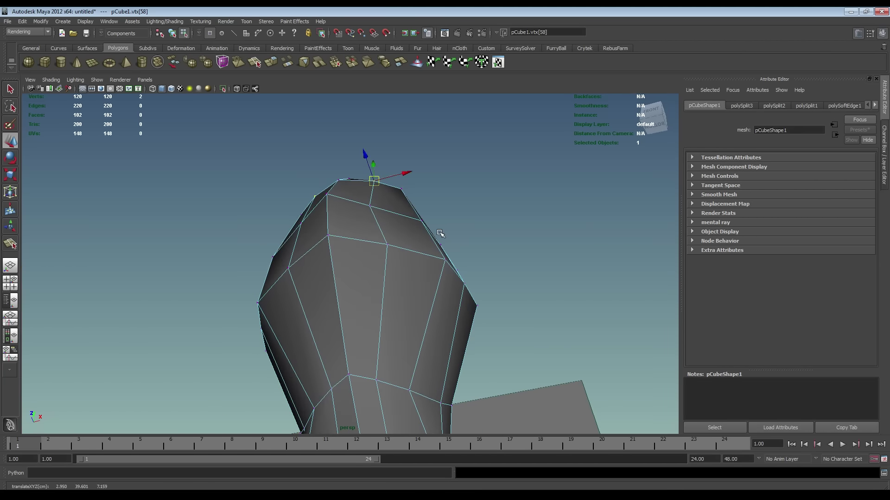
pyautogui.keyDown('alt'); pyautogui.moveTo(439, 232); pyautogui.dragTo(490, 299); pyautogui.keyUp('alt')
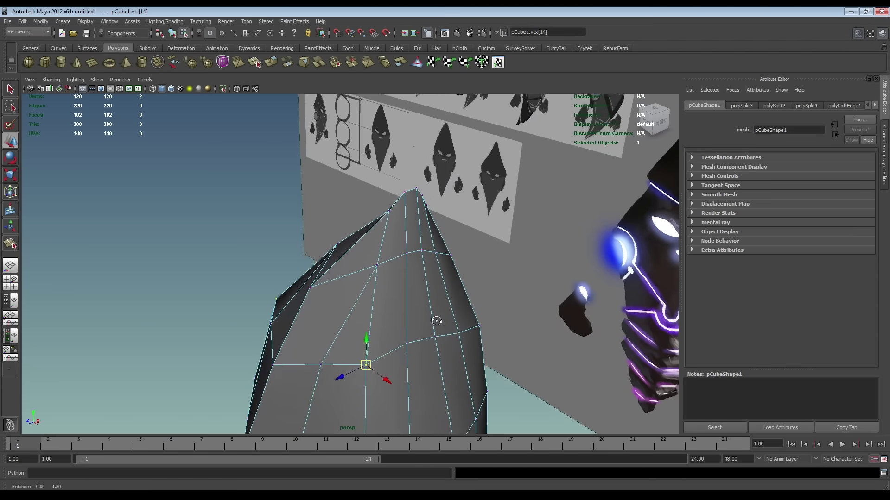
# Step: Select and adjust vertices around the crown rim from above, then clear the selection
pyautogui.keyDown('alt'); pyautogui.moveTo(365, 360); pyautogui.dragTo(426, 342); pyautogui.keyUp('alt')
pyautogui.click(397, 312)
pyautogui.moveTo(397, 312)
pyautogui.keyDown('alt'); pyautogui.mouseDown()
pyautogui.moveTo(466, 308)
pyautogui.moveTo(436, 303)
pyautogui.mouseUp(); pyautogui.keyUp('alt')
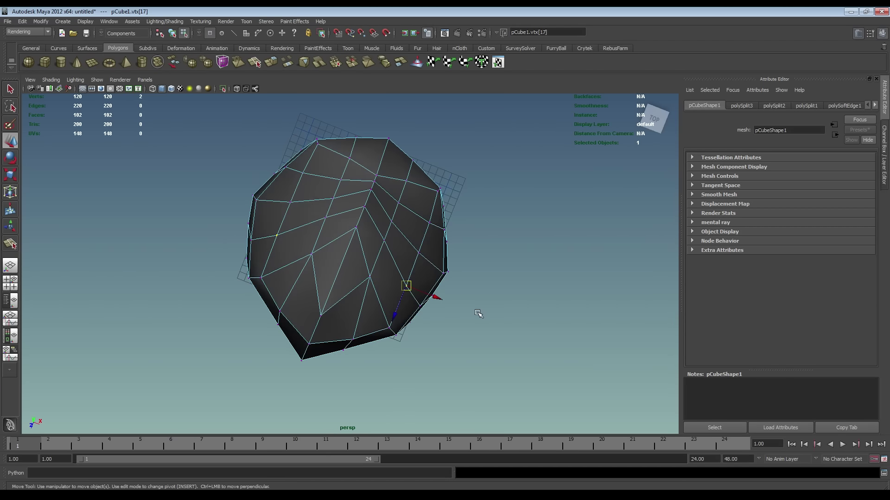
pyautogui.click(420, 253)
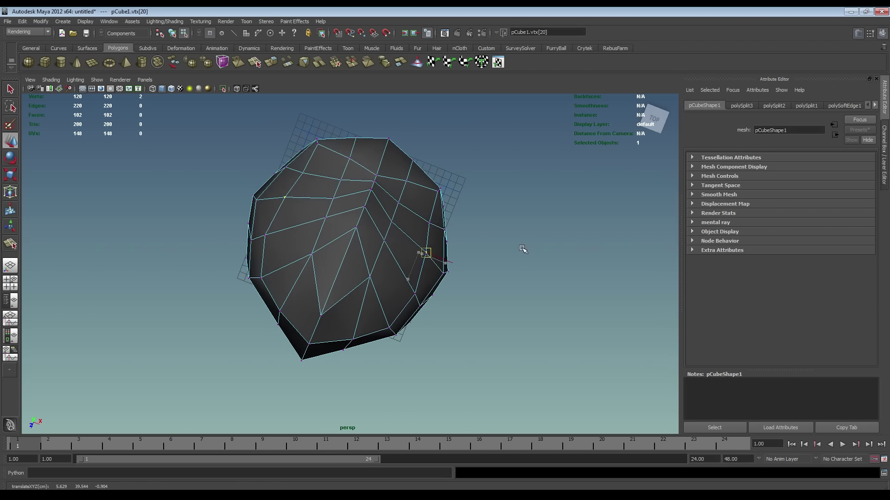
pyautogui.click(428, 222)
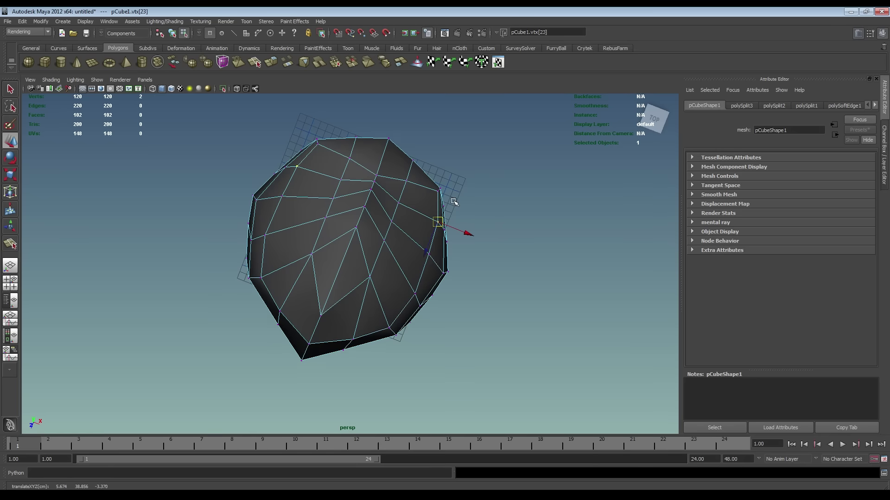
pyautogui.keyDown('alt'); pyautogui.moveTo(454, 202); pyautogui.dragTo(530, 270); pyautogui.keyUp('alt')
pyautogui.click(453, 256)
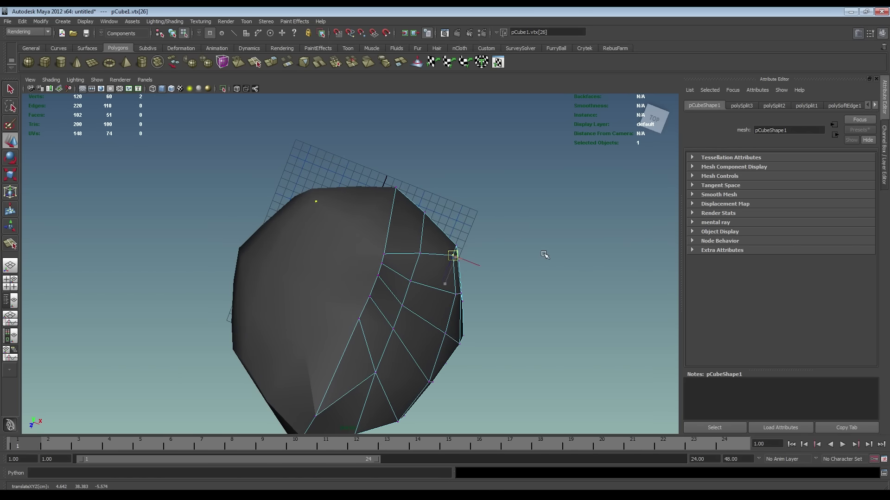
pyautogui.click(541, 254)
# Step: Add a new split edge across a face from a side view
pyautogui.press('g')
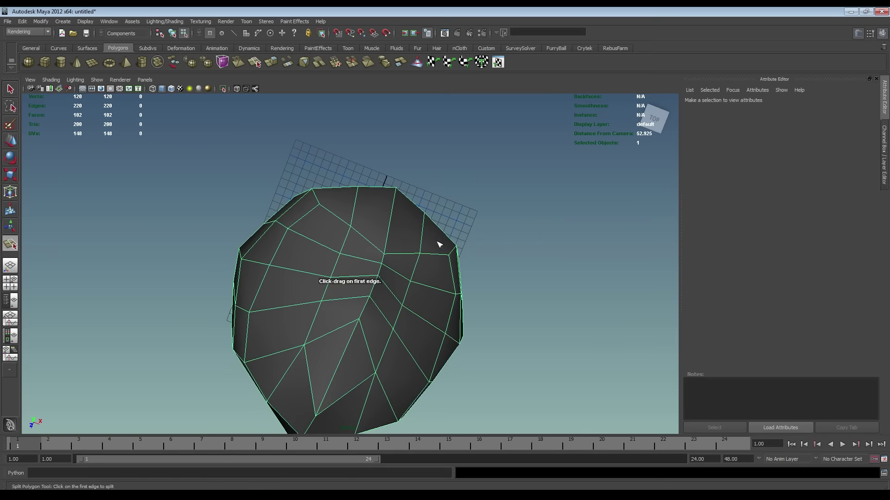
pyautogui.moveTo(442, 266)
pyautogui.keyDown('alt'); pyautogui.mouseDown()
pyautogui.moveTo(367, 234)
pyautogui.moveTo(472, 280)
pyautogui.moveTo(350, 275)
pyautogui.moveTo(380, 298)
pyautogui.moveTo(351, 259)
pyautogui.mouseUp(); pyautogui.keyUp('alt')
pyautogui.click(391, 291)
pyautogui.press('Return')
# Step: Move the underside vertices right and left to reshape the body's bottom
pyautogui.press('F8')
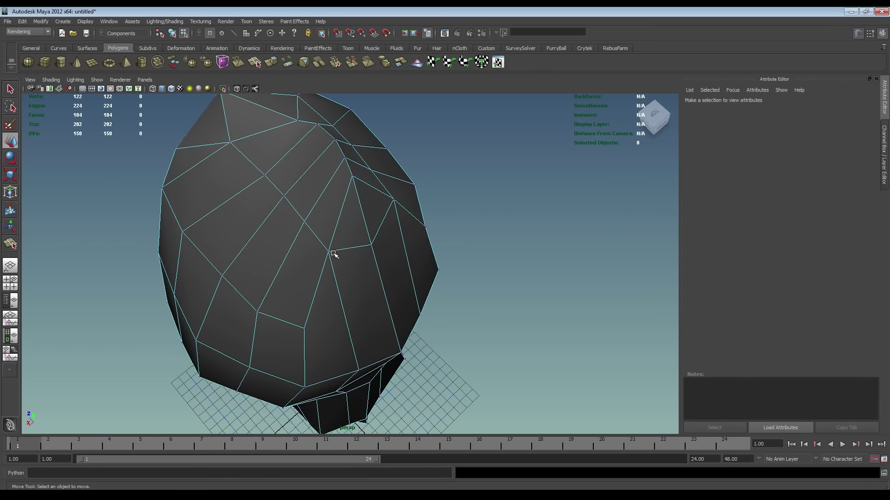
pyautogui.click(329, 252)
pyautogui.moveTo(403, 223)
pyautogui.keyDown('alt'); pyautogui.mouseDown()
pyautogui.moveTo(368, 252)
pyautogui.moveTo(398, 260)
pyautogui.mouseUp(); pyautogui.keyUp('alt')
pyautogui.moveTo(396, 259); pyautogui.dragTo(409, 261, button='middle')
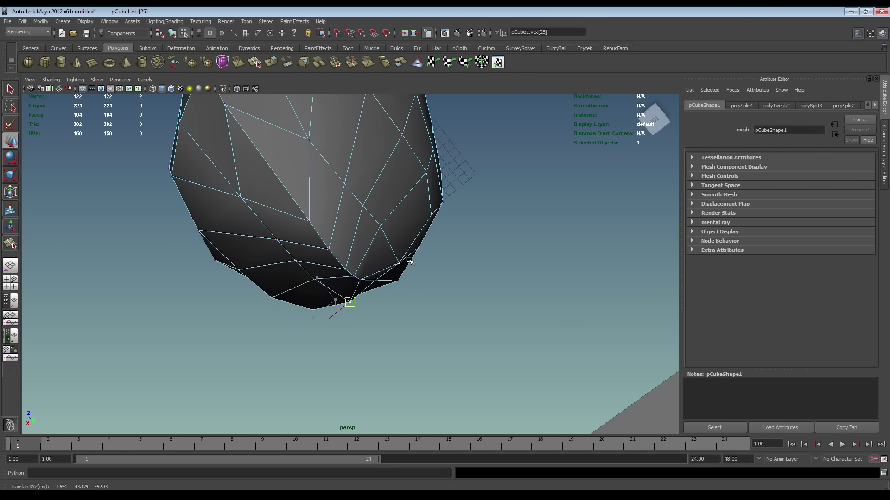
pyautogui.moveTo(400, 251)
pyautogui.keyDown('alt'); pyautogui.mouseDown()
pyautogui.moveTo(407, 262)
pyautogui.moveTo(320, 253)
pyautogui.mouseUp(); pyautogui.keyUp('alt')
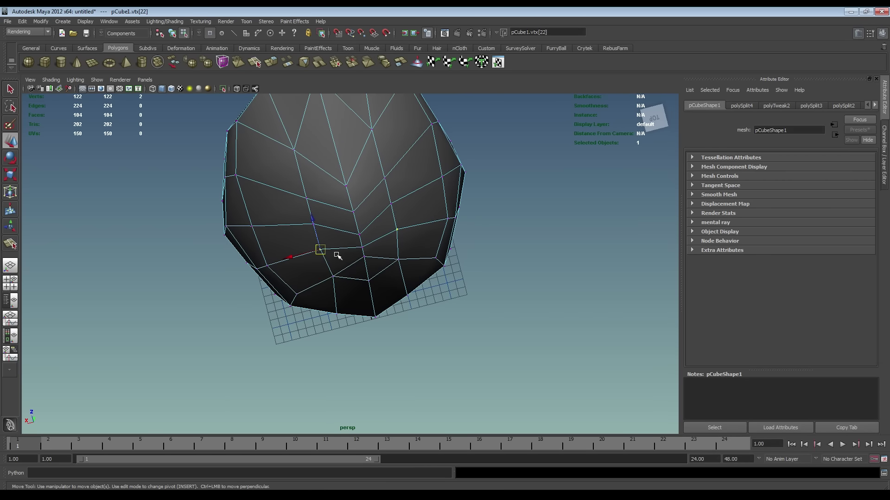
pyautogui.moveTo(337, 255); pyautogui.dragTo(327, 259, button='middle')
pyautogui.click(314, 229)
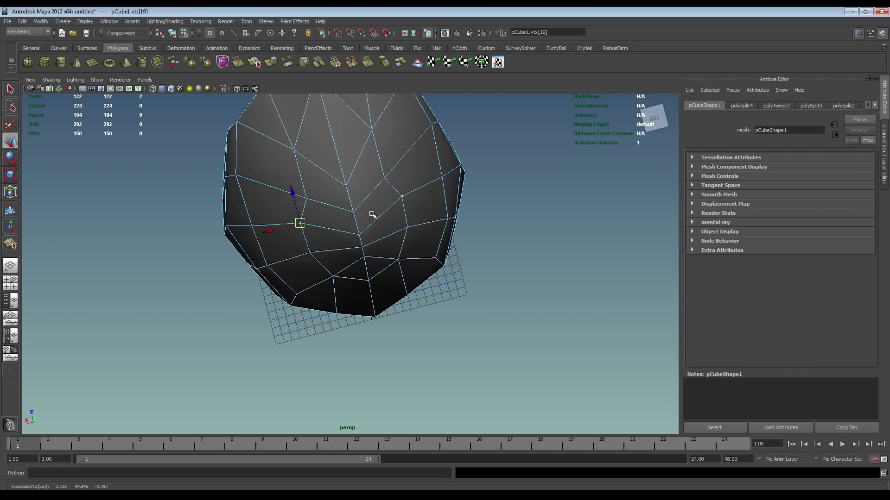
pyautogui.click(308, 199)
pyautogui.moveTo(308, 199)
pyautogui.keyDown('alt'); pyautogui.mouseDown()
pyautogui.moveTo(370, 192)
pyautogui.moveTo(395, 213)
pyautogui.moveTo(441, 209)
pyautogui.moveTo(341, 252)
pyautogui.moveTo(348, 221)
pyautogui.mouseUp(); pyautogui.keyUp('alt')
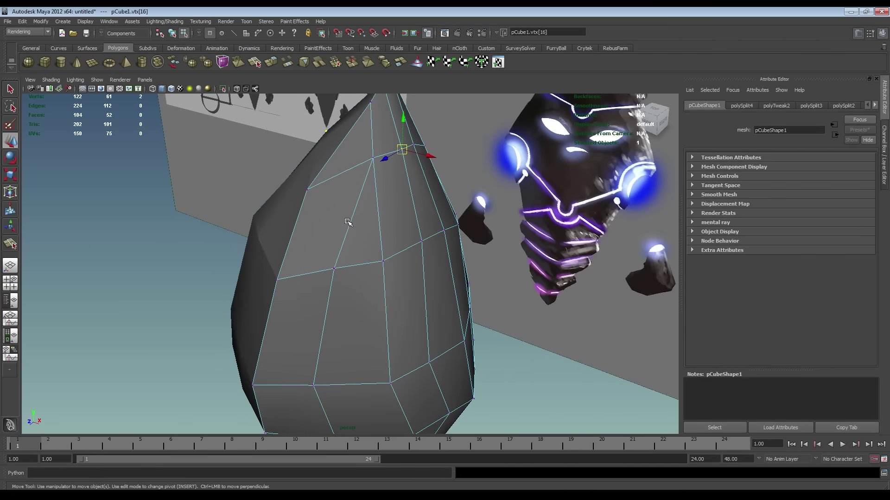
# Step: Undo the unwanted edge and begin a new polygon split across the front
pyautogui.hotkey('ctrl', 'z')
pyautogui.hotkey('ctrl', 'z')
pyautogui.hotkey('ctrl', 'z')
pyautogui.hotkey('ctrl', 'z')
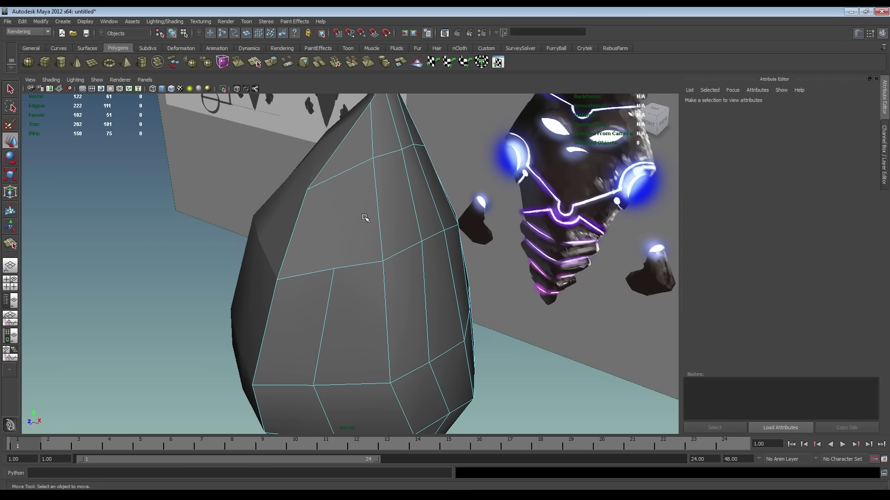
pyautogui.moveTo(364, 218); pyautogui.dragTo(336, 211, button='right')
pyautogui.moveTo(352, 256); pyautogui.dragTo(359, 236, button='right')
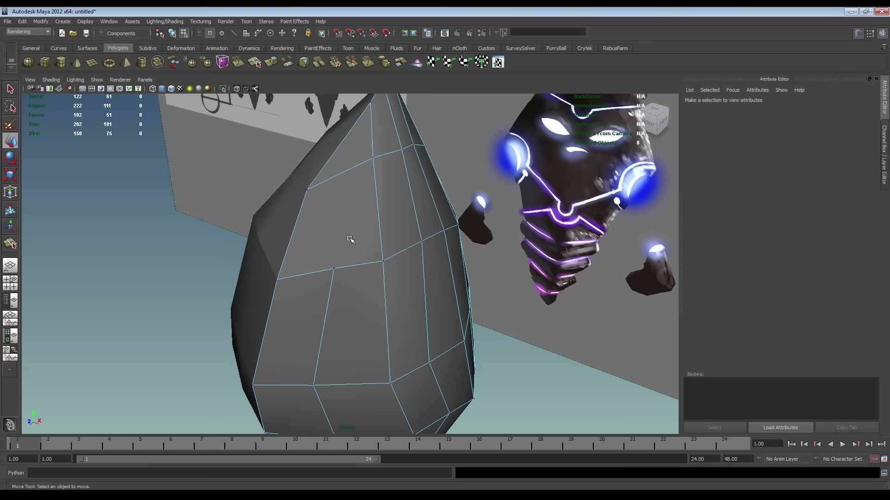
pyautogui.press('F8')
pyautogui.keyDown('shift'); pyautogui.moveTo(350, 239); pyautogui.dragTo(348, 265, button='right'); pyautogui.keyUp('shift')
# Step: Make trial split edges across the front, undoing the ones that went wrong
pyautogui.click(334, 268)
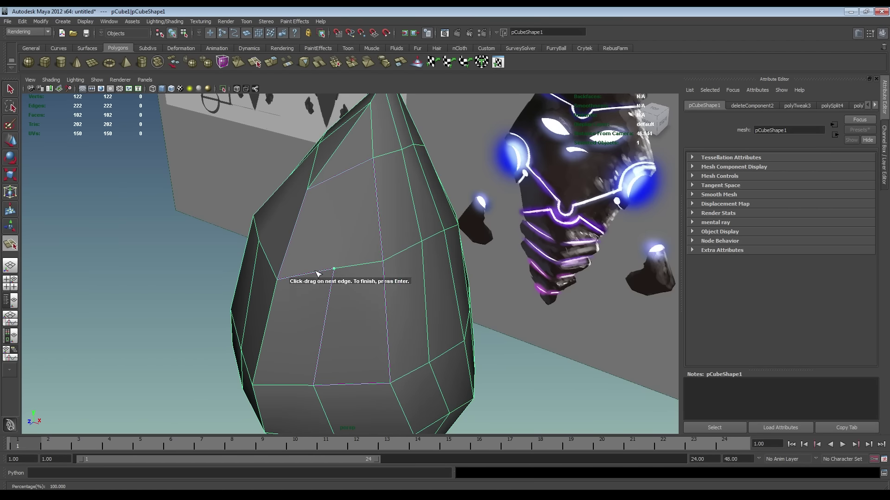
pyautogui.press('Return')
pyautogui.moveTo(317, 273)
pyautogui.keyDown('alt'); pyautogui.mouseDown()
pyautogui.moveTo(308, 258)
pyautogui.moveTo(361, 233)
pyautogui.mouseUp(); pyautogui.keyUp('alt')
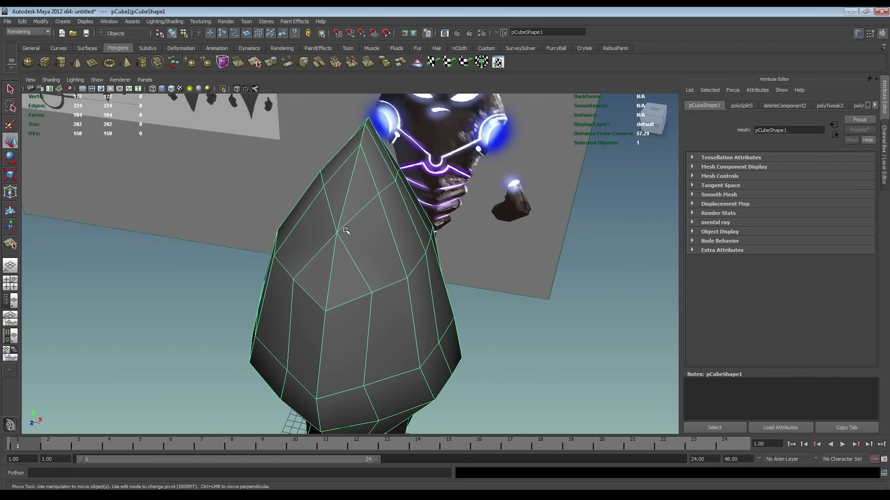
pyautogui.hotkey('ctrl', 'z')
pyautogui.press('y')
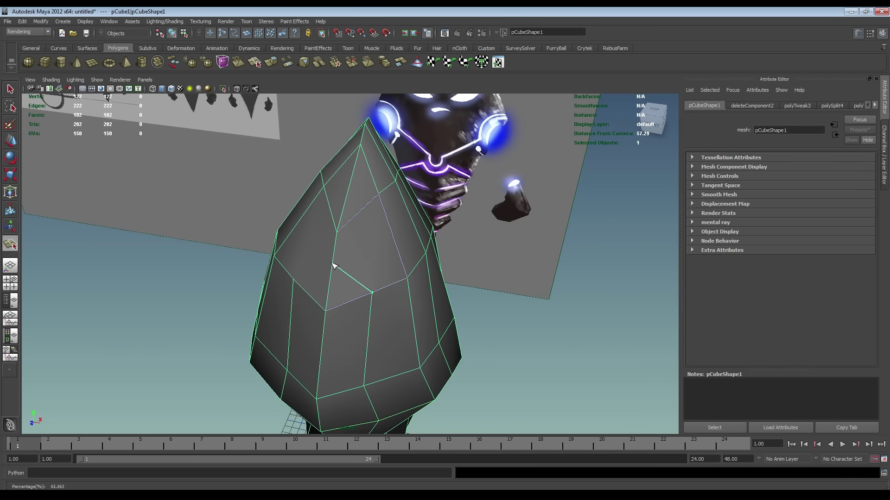
pyautogui.press('Return')
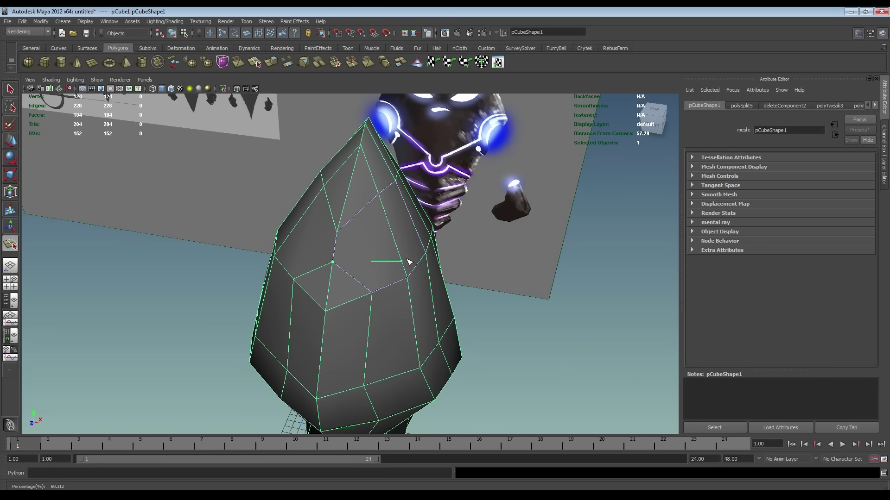
pyautogui.press('Return')
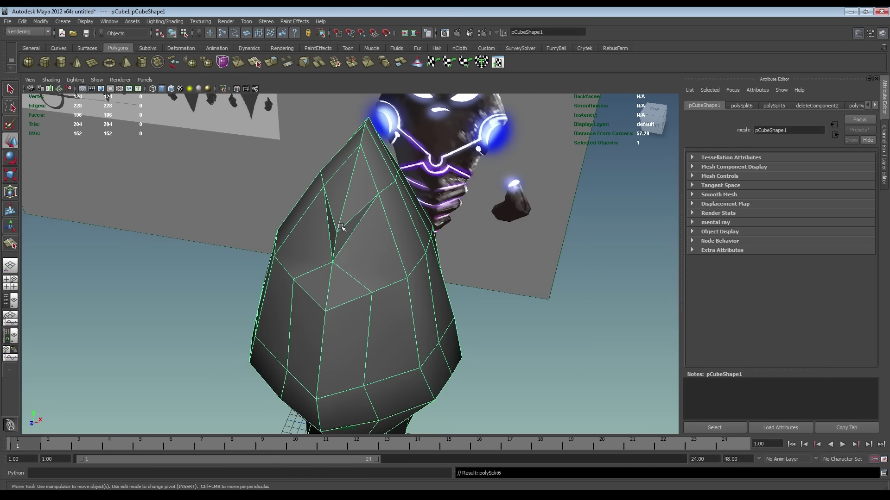
pyautogui.keyDown('alt'); pyautogui.moveTo(343, 225); pyautogui.dragTo(354, 264); pyautogui.keyUp('alt')
pyautogui.hotkey('ctrl', 'z')
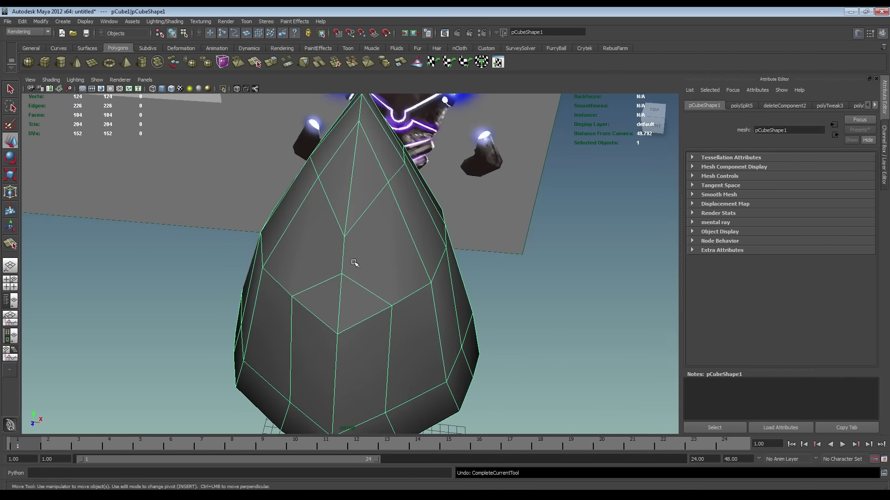
# Step: Cut a five-point edge loop across the body's front
pyautogui.click(409, 237)
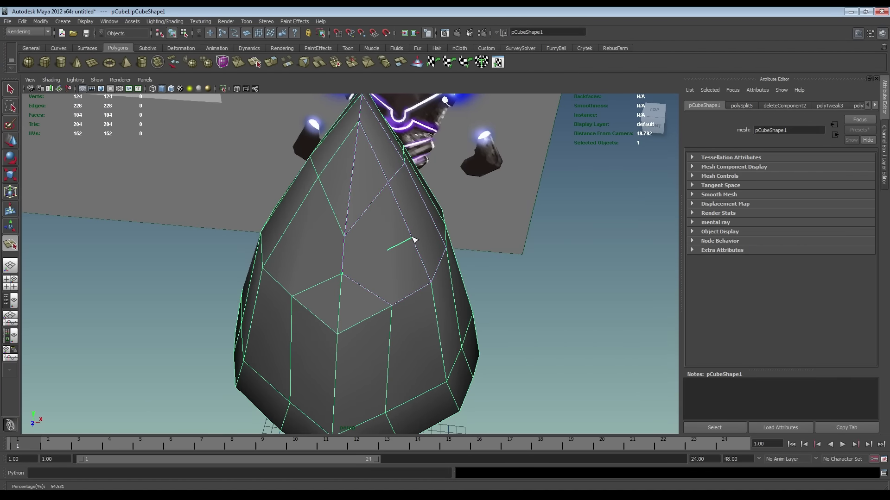
pyautogui.keyDown('alt'); pyautogui.moveTo(414, 239); pyautogui.dragTo(375, 252); pyautogui.keyUp('alt')
pyautogui.click(374, 256)
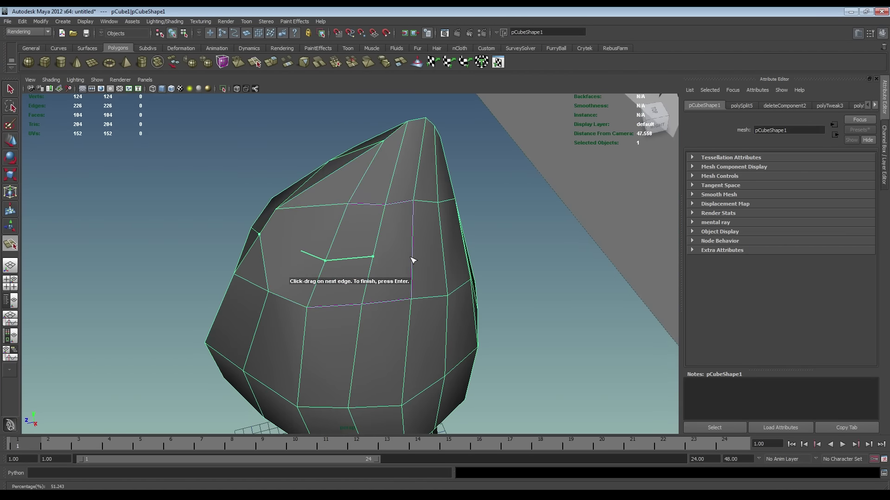
pyautogui.moveTo(443, 253)
pyautogui.keyDown('alt'); pyautogui.mouseDown()
pyautogui.moveTo(446, 238)
pyautogui.moveTo(394, 290)
pyautogui.mouseUp(); pyautogui.keyUp('alt')
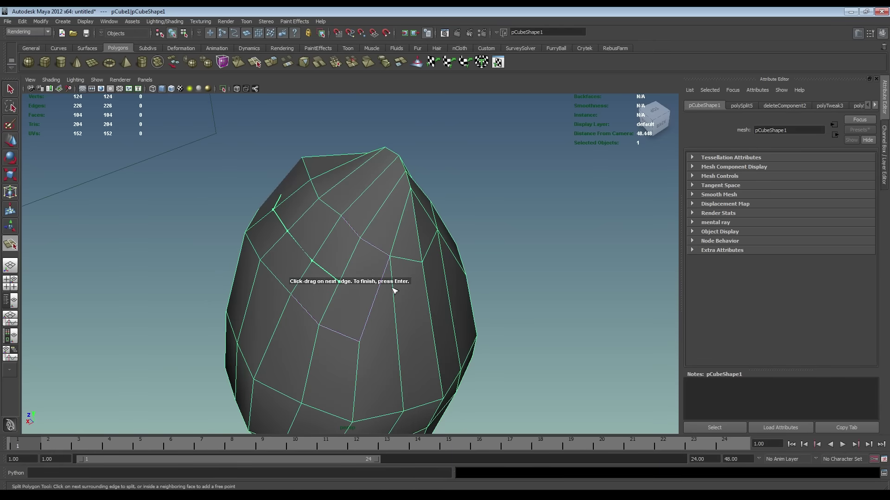
pyautogui.click(395, 298)
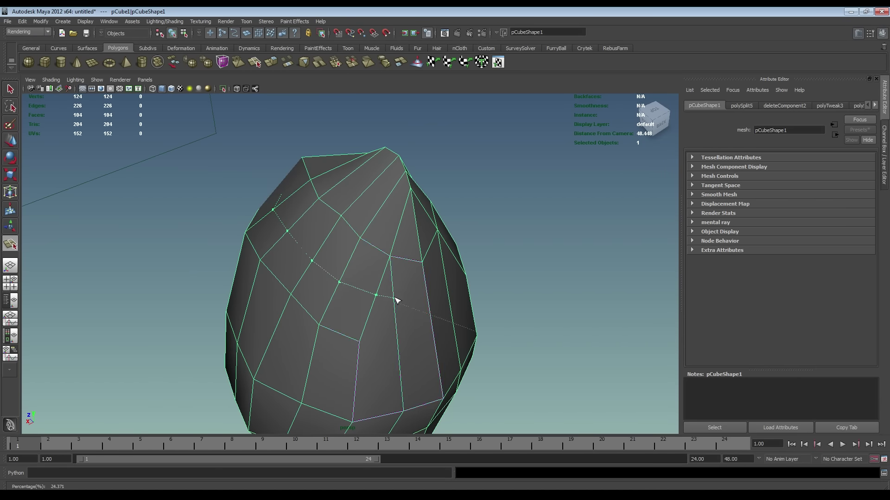
pyautogui.click(426, 295)
pyautogui.press('Return')
# Step: Delete the extra edge and select a vertex on the front
pyautogui.press('F8')
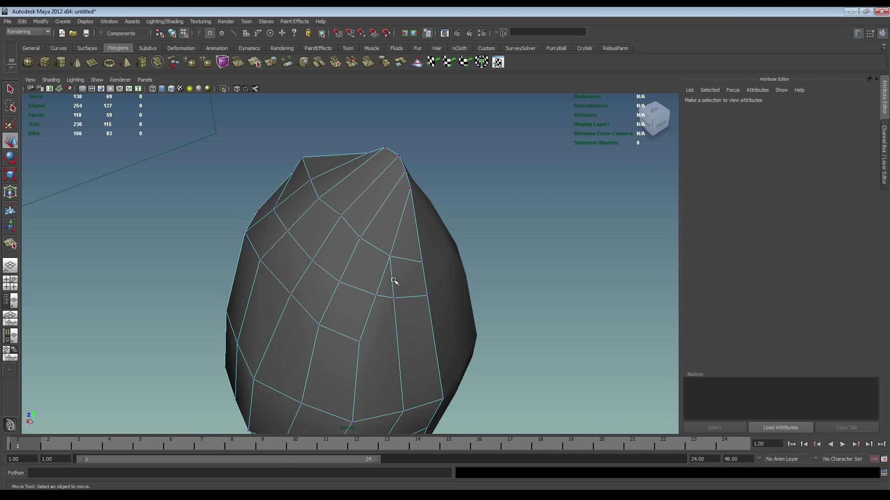
pyautogui.moveTo(393, 278); pyautogui.dragTo(392, 258, button='right')
pyautogui.click(392, 279)
pyautogui.press('Delete')
pyautogui.moveTo(392, 293); pyautogui.dragTo(377, 294, button='right')
pyautogui.click(393, 299)
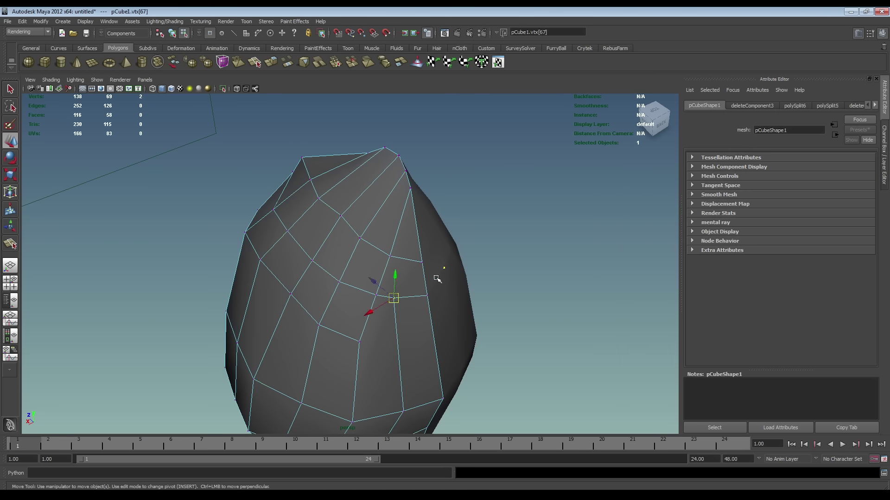
pyautogui.keyDown('alt'); pyautogui.moveTo(396, 300); pyautogui.dragTo(447, 312); pyautogui.keyUp('alt')
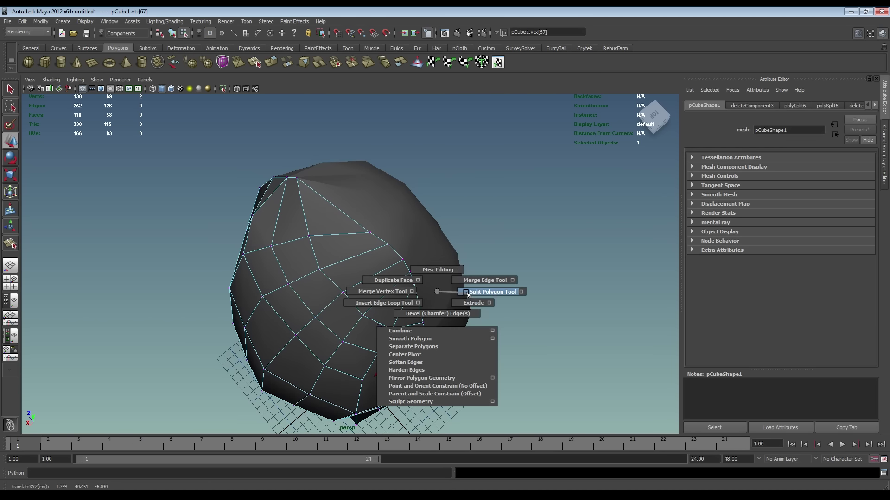
# Step: Add two more split edges across the front, bringing the cage to 122 faces
pyautogui.keyDown('shift'); pyautogui.moveTo(437, 292); pyautogui.dragTo(408, 342, button='right'); pyautogui.keyUp('shift')
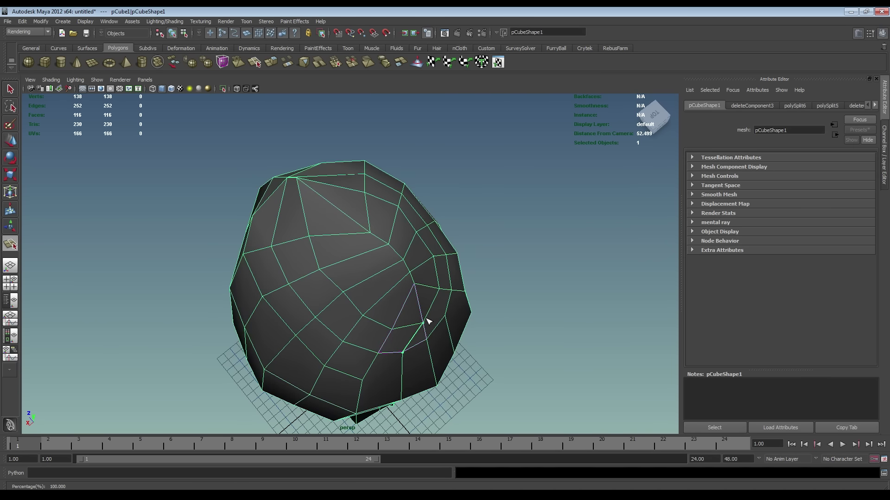
pyautogui.press('Return')
pyautogui.press('w')
pyautogui.moveTo(395, 296)
pyautogui.keyDown('alt'); pyautogui.mouseDown()
pyautogui.moveTo(413, 250)
pyautogui.moveTo(391, 215)
pyautogui.mouseUp(); pyautogui.keyUp('alt')
pyautogui.press('y')
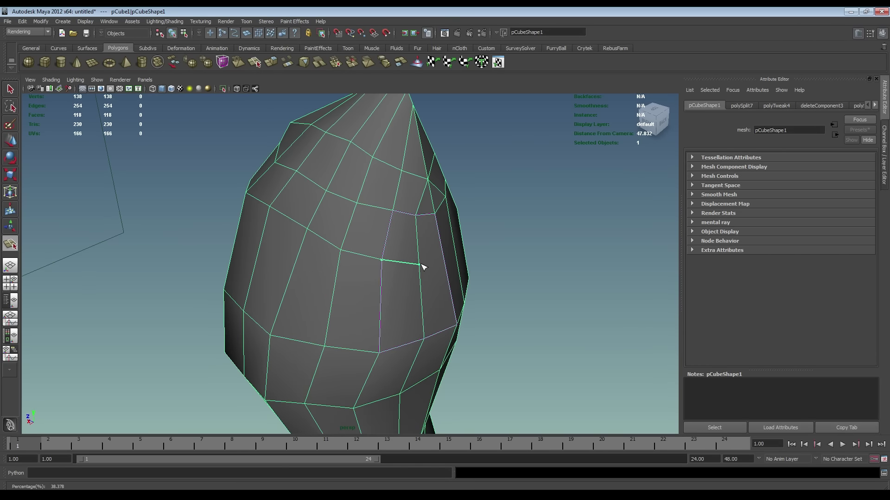
pyautogui.press('Return')
pyautogui.moveTo(328, 260)
pyautogui.keyDown('alt'); pyautogui.mouseDown()
pyautogui.moveTo(390, 264)
pyautogui.moveTo(378, 265)
pyautogui.mouseUp(); pyautogui.keyUp('alt')
# Step: Delete the unwanted face from the front of the body
pyautogui.keyDown('alt'); pyautogui.moveTo(377, 264); pyautogui.dragTo(445, 227, button='right'); pyautogui.keyUp('alt')
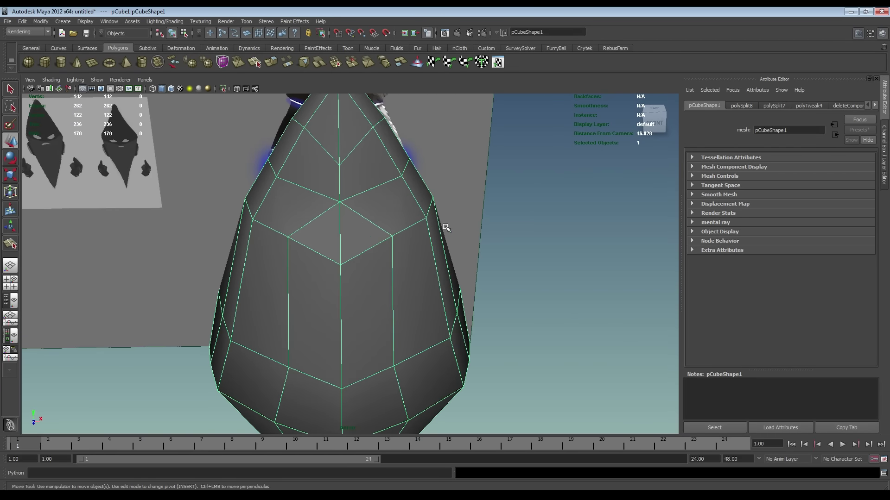
pyautogui.moveTo(369, 211); pyautogui.dragTo(339, 238, button='right')
pyautogui.click(362, 213)
pyautogui.press('Delete')
# Step: Inspect the front and bottom vertices from lower and side views against the references
pyautogui.click(394, 239)
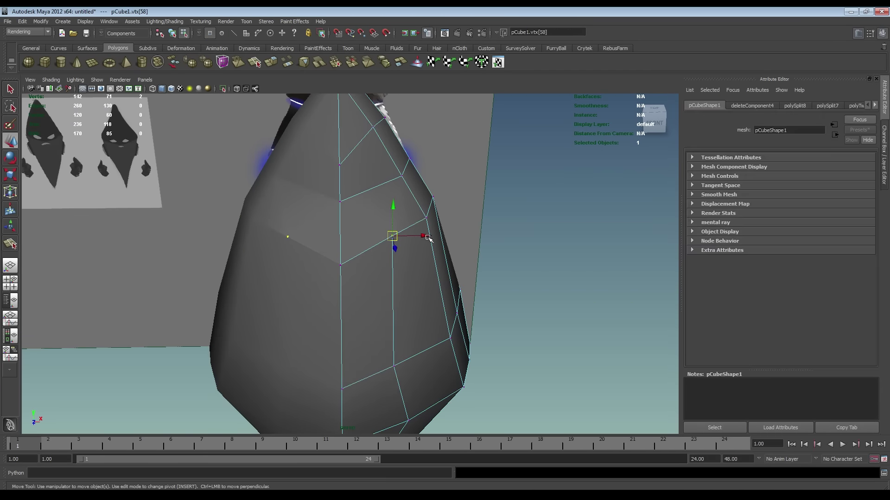
pyautogui.moveTo(429, 239)
pyautogui.keyDown('alt'); pyautogui.mouseDown()
pyautogui.moveTo(349, 233)
pyautogui.moveTo(387, 213)
pyautogui.moveTo(418, 280)
pyautogui.moveTo(402, 264)
pyautogui.moveTo(398, 271)
pyautogui.mouseUp(); pyautogui.keyUp('alt')
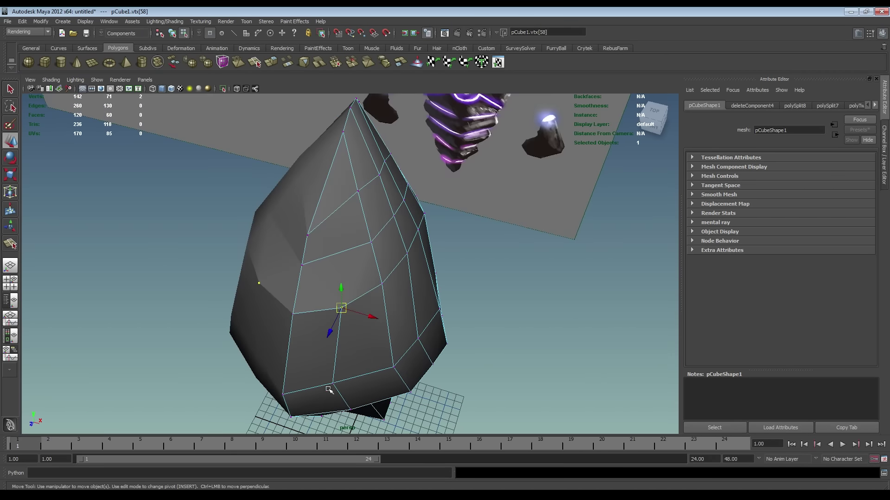
pyautogui.click(333, 385)
pyautogui.moveTo(334, 385)
pyautogui.keyDown('alt'); pyautogui.mouseDown()
pyautogui.moveTo(388, 328)
pyautogui.moveTo(404, 272)
pyautogui.mouseUp(); pyautogui.keyUp('alt')
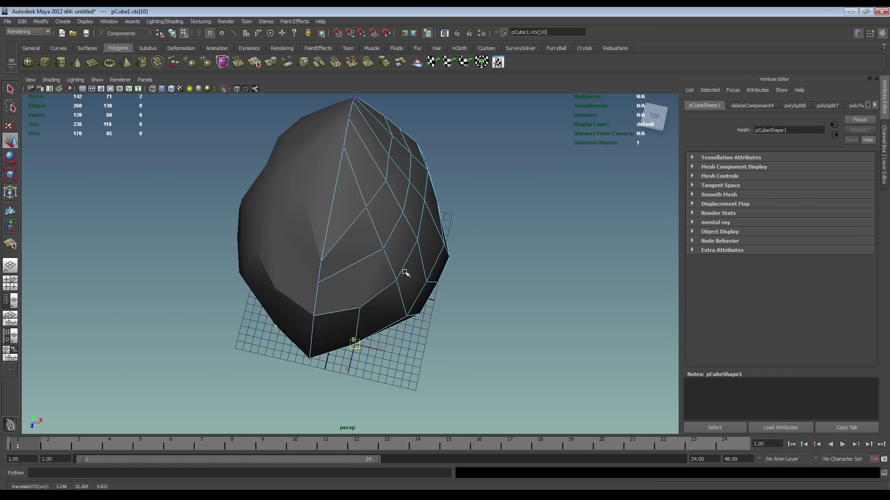
pyautogui.keyDown('alt'); pyautogui.moveTo(309, 340); pyautogui.dragTo(380, 279); pyautogui.keyUp('alt')
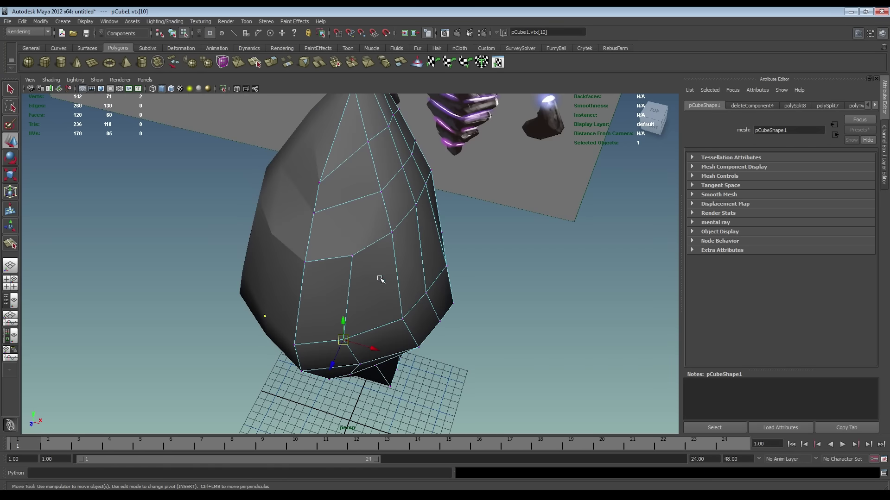
pyautogui.click(294, 347)
pyautogui.moveTo(294, 348)
pyautogui.keyDown('alt'); pyautogui.mouseDown()
pyautogui.moveTo(308, 264)
pyautogui.moveTo(213, 280)
pyautogui.moveTo(333, 224)
pyautogui.mouseUp(); pyautogui.keyUp('alt')
# Step: Split the upper front faces toward the tip, raising the cage to 126 faces
pyautogui.keyDown('shift'); pyautogui.moveTo(371, 200); pyautogui.dragTo(390, 190, button='right'); pyautogui.keyUp('shift')
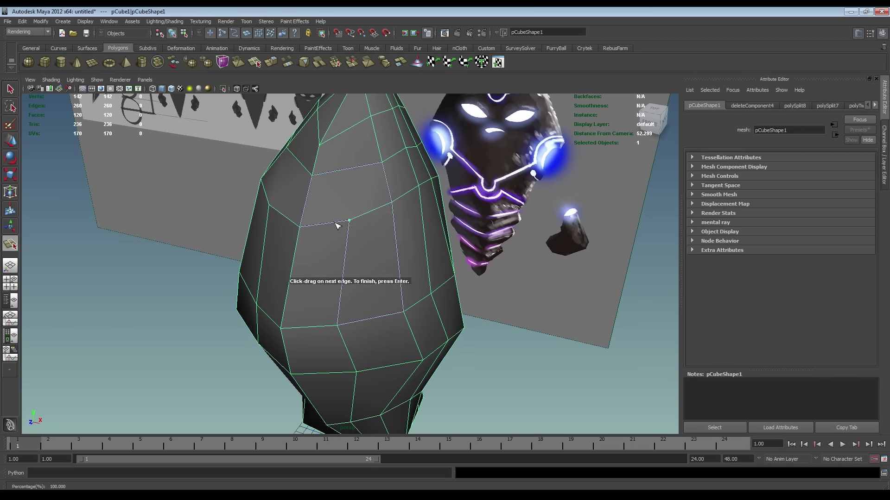
pyautogui.moveTo(338, 226)
pyautogui.keyDown('alt'); pyautogui.mouseDown()
pyautogui.moveTo(357, 199)
pyautogui.moveTo(360, 224)
pyautogui.moveTo(358, 211)
pyautogui.mouseUp(); pyautogui.keyUp('alt')
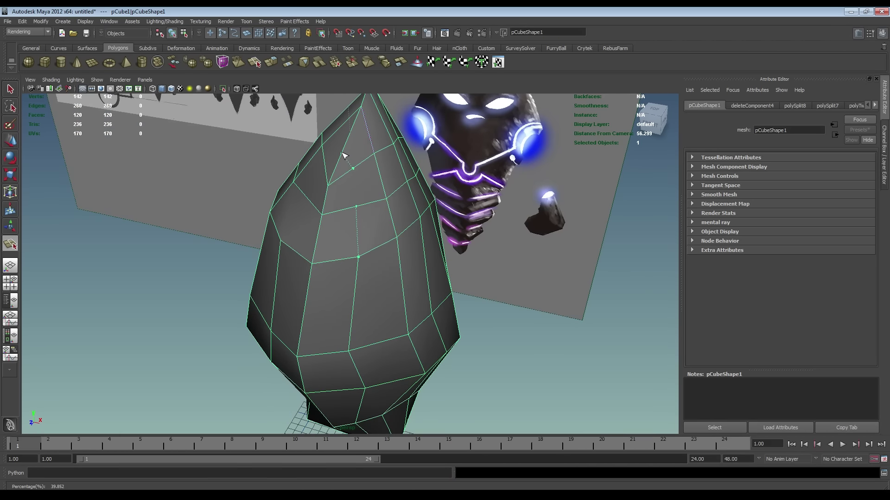
pyautogui.press('Return')
pyautogui.moveTo(353, 161)
pyautogui.keyDown('alt'); pyautogui.mouseDown()
pyautogui.moveTo(347, 181)
pyautogui.moveTo(318, 165)
pyautogui.moveTo(365, 162)
pyautogui.mouseUp(); pyautogui.keyUp('alt')
pyautogui.press('F8')
# Step: Raise and lower the first vertices on the upper loop to round the crown
pyautogui.click(328, 189)
pyautogui.press('w')
pyautogui.click(318, 173)
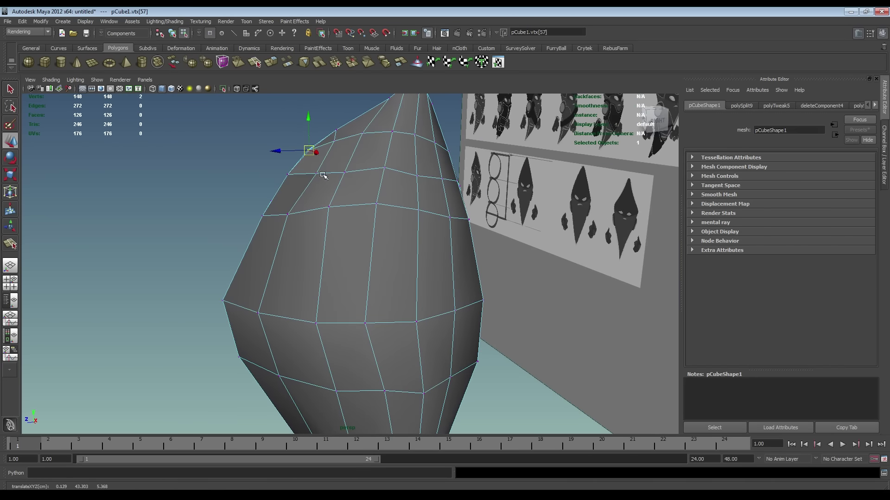
pyautogui.keyDown('alt'); pyautogui.moveTo(315, 173); pyautogui.dragTo(371, 171); pyautogui.keyUp('alt')
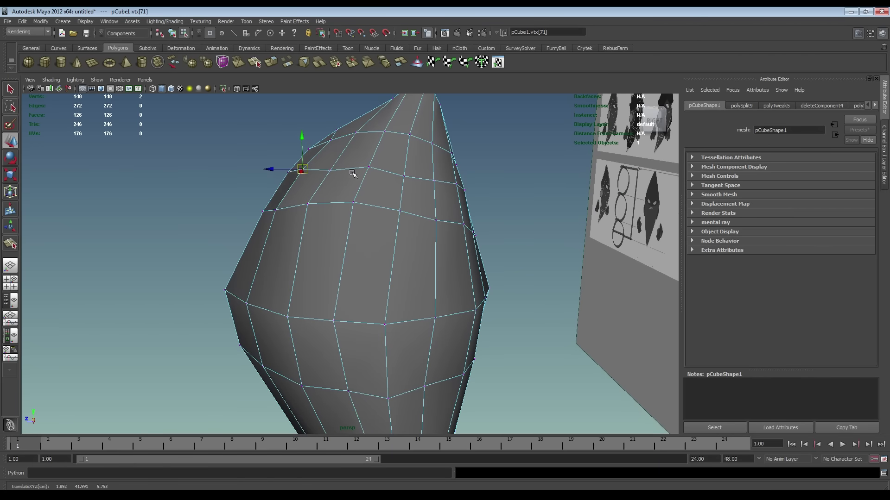
pyautogui.click(330, 171)
pyautogui.moveTo(389, 167); pyautogui.dragTo(408, 159, button='middle')
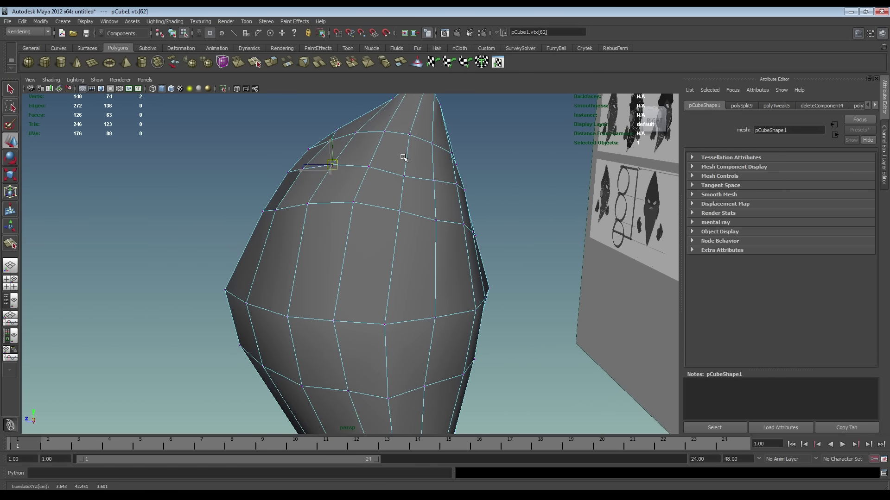
pyautogui.click(308, 204)
pyautogui.moveTo(338, 207); pyautogui.dragTo(360, 226, button='middle')
# Step: Nudge the higher vertices further along the loop and select a front vertex
pyautogui.click(354, 206)
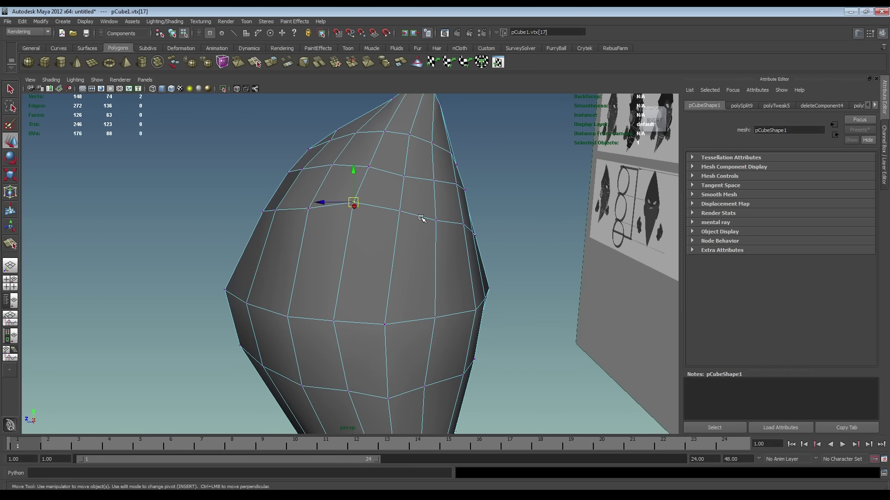
pyautogui.moveTo(421, 217); pyautogui.dragTo(423, 224, button='middle')
pyautogui.click(404, 178)
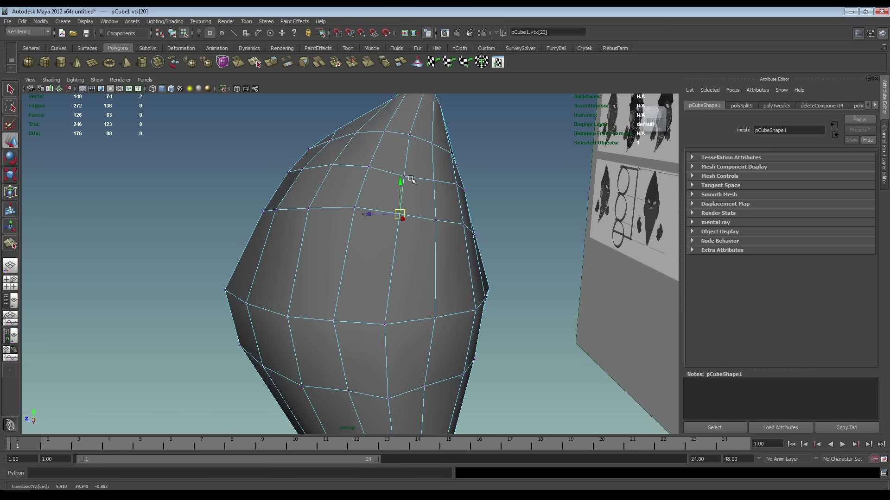
pyautogui.moveTo(426, 182); pyautogui.dragTo(455, 189, button='middle')
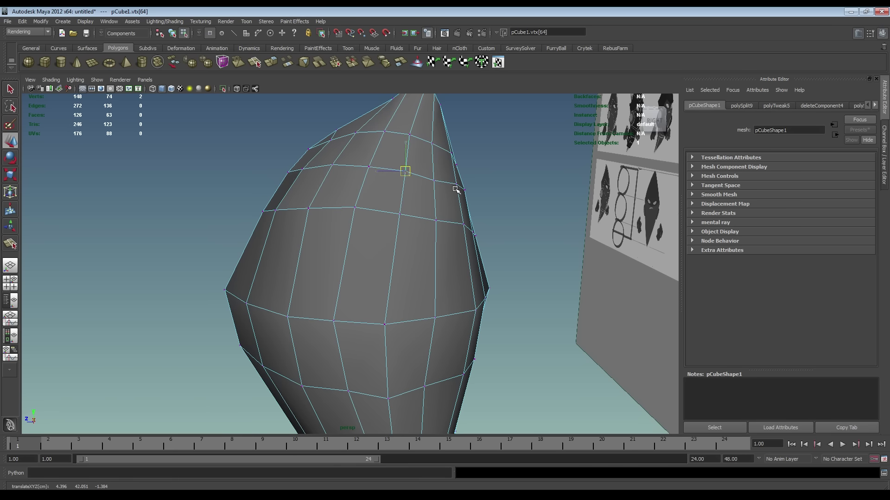
pyautogui.click(434, 180)
pyautogui.moveTo(472, 182)
pyautogui.keyDown('alt'); pyautogui.mouseDown()
pyautogui.moveTo(377, 202)
pyautogui.moveTo(453, 201)
pyautogui.moveTo(418, 174)
pyautogui.mouseUp(); pyautogui.keyUp('alt')
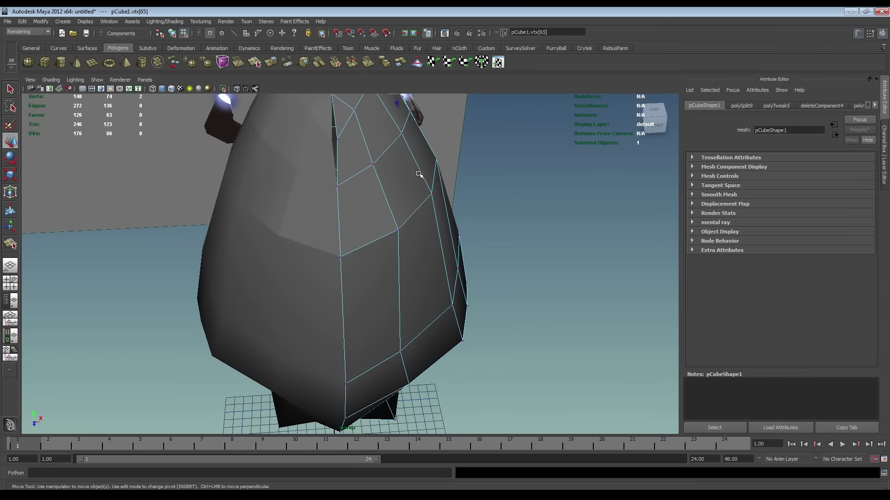
pyautogui.click(337, 139)
pyautogui.hotkey('ctrl', 'a')
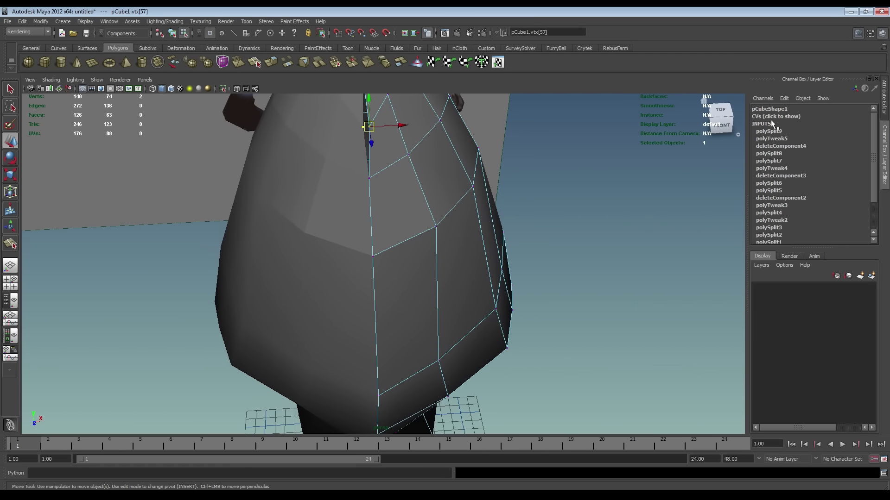
# Step: Check a vertex's X coordinate, then cut a new edge across the body half
pyautogui.click(771, 116)
pyautogui.click(787, 135)
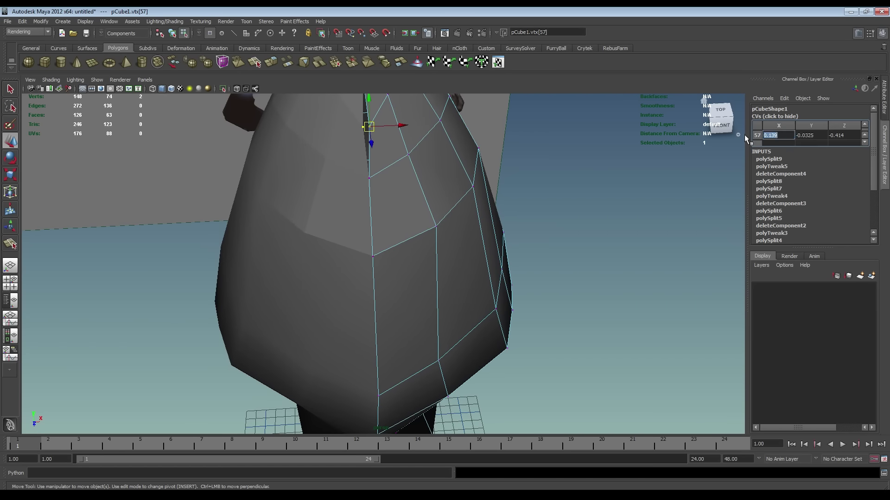
pyautogui.write('0')
pyautogui.moveTo(436, 167)
pyautogui.keyDown('alt'); pyautogui.mouseDown()
pyautogui.moveTo(415, 172)
pyautogui.moveTo(382, 250)
pyautogui.moveTo(400, 283)
pyautogui.mouseUp(); pyautogui.keyUp('alt')
pyautogui.click(462, 171)
pyautogui.keyDown('shift'); pyautogui.moveTo(400, 283); pyautogui.dragTo(416, 285, button='right'); pyautogui.keyUp('shift')
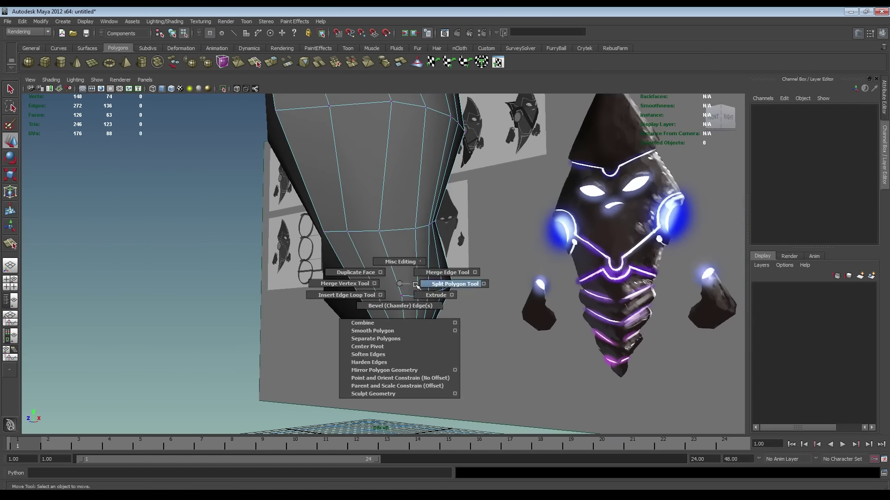
pyautogui.click(403, 295)
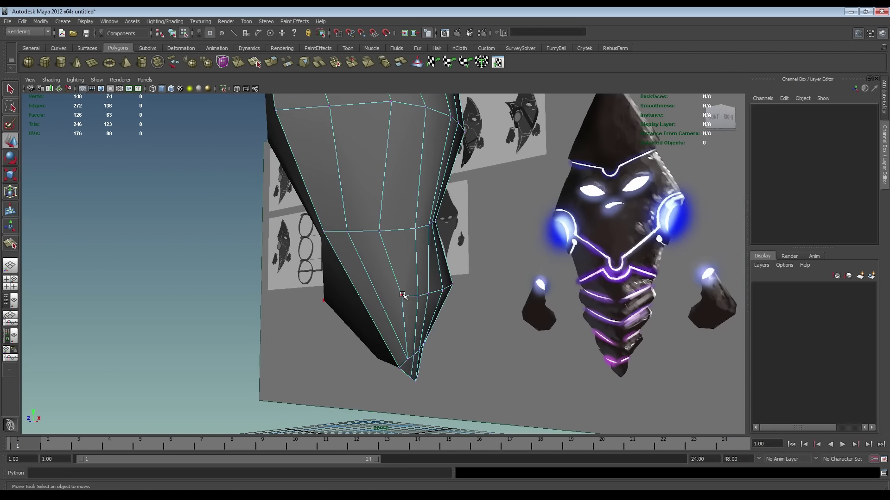
pyautogui.press('Return')
# Step: Pull the lower-body vertices inward so the bottom taper follows the reference
pyautogui.keyDown('alt'); pyautogui.moveTo(402, 295); pyautogui.dragTo(463, 297); pyautogui.keyUp('alt')
pyautogui.moveTo(472, 307); pyautogui.dragTo(459, 305, button='middle')
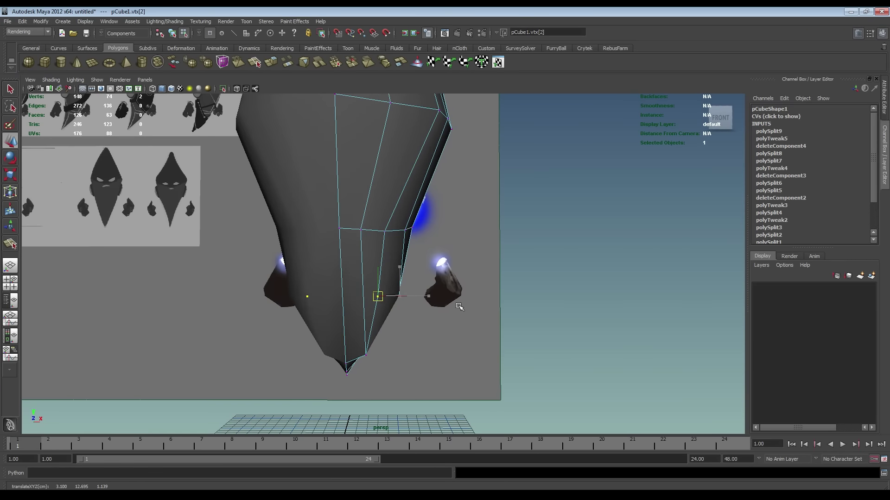
pyautogui.moveTo(459, 307)
pyautogui.keyDown('alt'); pyautogui.mouseDown()
pyautogui.moveTo(461, 316)
pyautogui.moveTo(423, 294)
pyautogui.moveTo(500, 298)
pyautogui.moveTo(449, 294)
pyautogui.moveTo(463, 320)
pyautogui.mouseUp(); pyautogui.keyUp('alt')
pyautogui.click(402, 275)
pyautogui.click(427, 373)
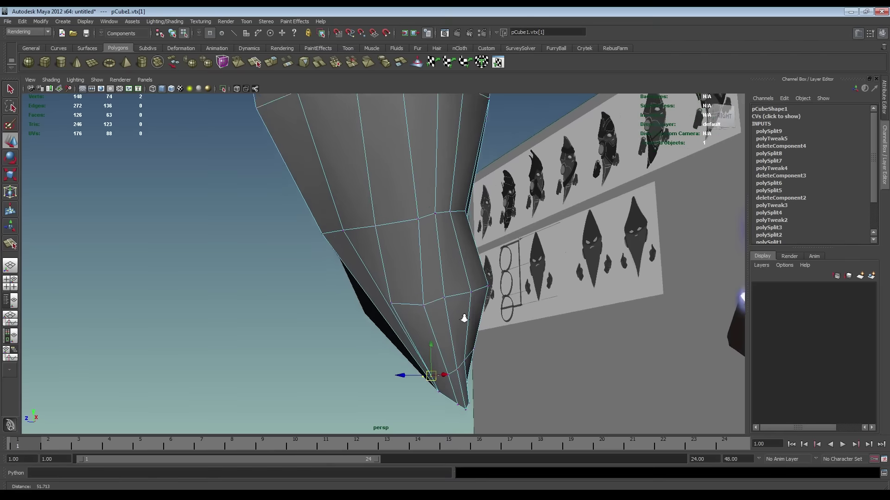
pyautogui.keyDown('alt'); pyautogui.moveTo(427, 374); pyautogui.dragTo(443, 306); pyautogui.keyUp('alt')
pyautogui.click(457, 327)
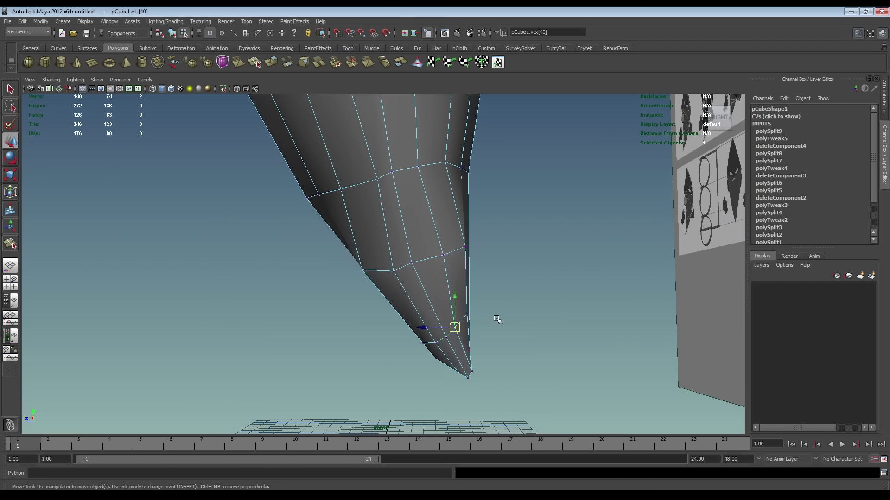
pyautogui.keyDown('alt'); pyautogui.moveTo(447, 260); pyautogui.dragTo(390, 269); pyautogui.keyUp('alt')
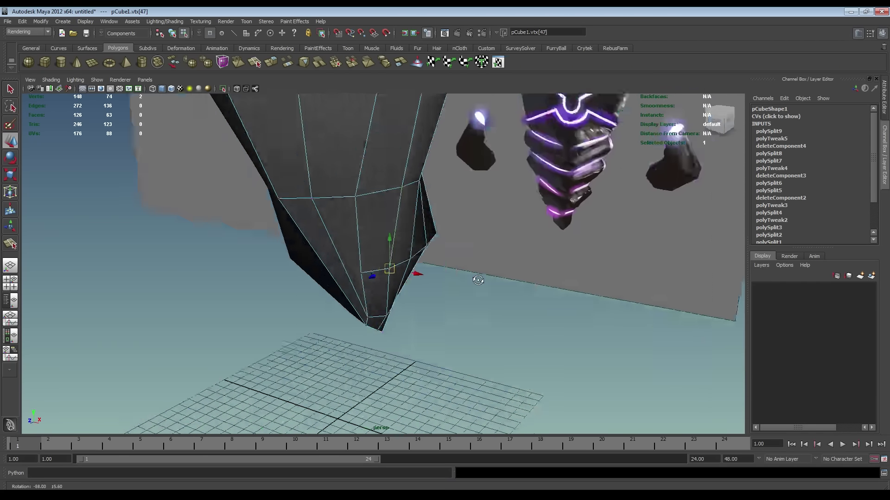
pyautogui.click(388, 267)
pyautogui.moveTo(434, 301)
pyautogui.keyDown('alt'); pyautogui.mouseDown()
pyautogui.moveTo(377, 274)
pyautogui.moveTo(485, 283)
pyautogui.moveTo(304, 264)
pyautogui.moveTo(361, 301)
pyautogui.moveTo(408, 290)
pyautogui.moveTo(343, 269)
pyautogui.moveTo(451, 248)
pyautogui.moveTo(411, 272)
pyautogui.moveTo(465, 280)
pyautogui.mouseUp(); pyautogui.keyUp('alt')
pyautogui.click(376, 274)
# Step: Add another edge cut and pull outline vertices outward to widen the silhouette
pyautogui.click(338, 260)
pyautogui.keyDown('alt'); pyautogui.moveTo(313, 257); pyautogui.dragTo(423, 248); pyautogui.keyUp('alt')
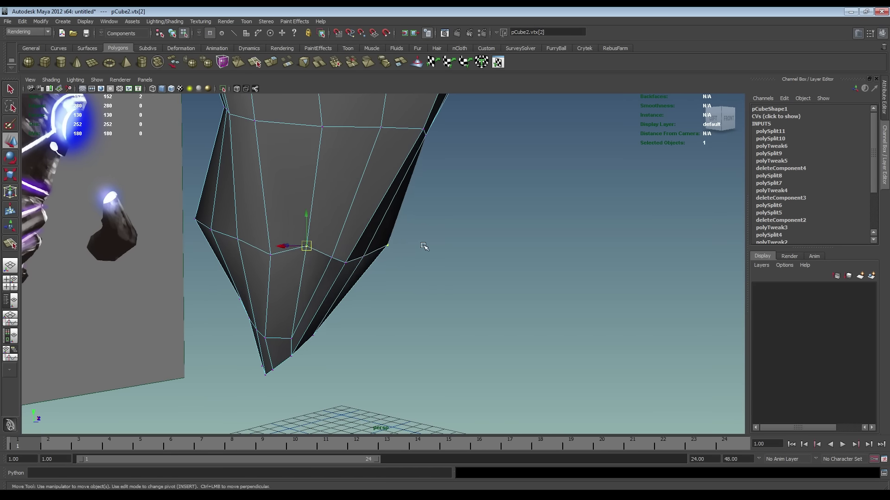
pyautogui.click(332, 257)
pyautogui.moveTo(332, 257)
pyautogui.keyDown('alt'); pyautogui.mouseDown()
pyautogui.moveTo(433, 246)
pyautogui.moveTo(412, 257)
pyautogui.moveTo(342, 255)
pyautogui.mouseUp(); pyautogui.keyUp('alt')
pyautogui.press('Right')
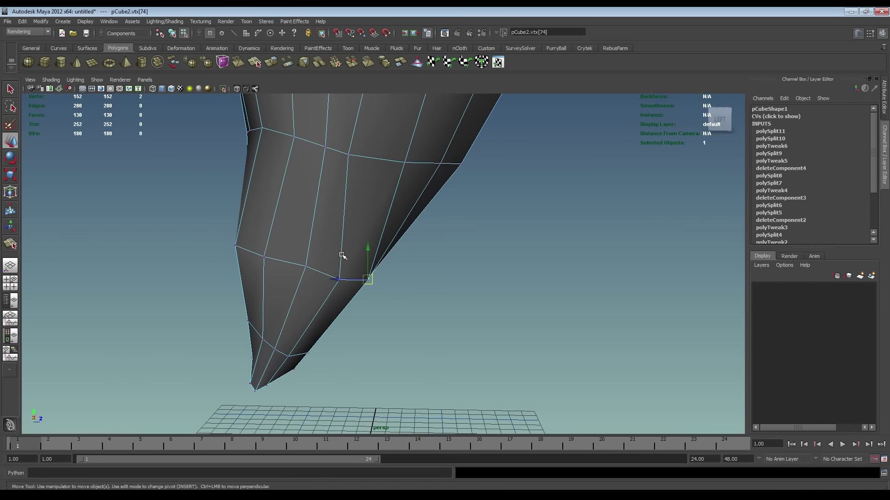
pyautogui.click(235, 246)
pyautogui.moveTo(324, 232); pyautogui.dragTo(338, 234, button='middle')
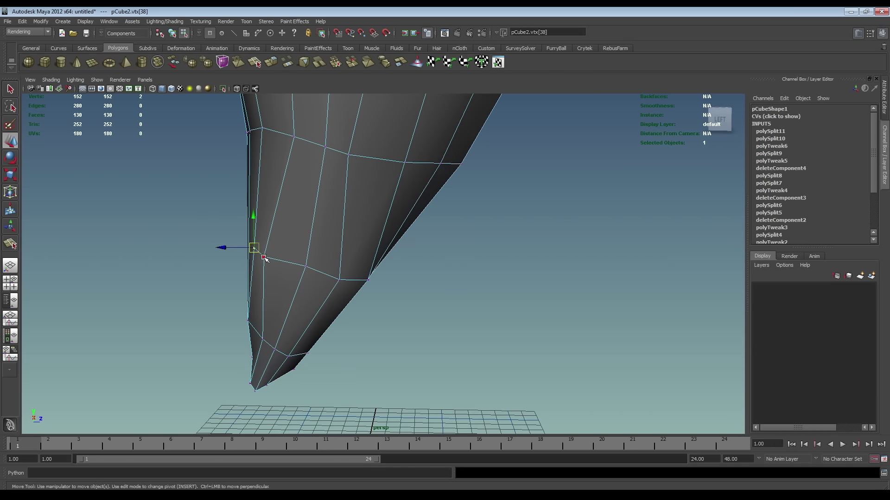
pyautogui.moveTo(262, 255); pyautogui.dragTo(338, 244, button='middle')
pyautogui.click(305, 265)
pyautogui.moveTo(305, 263)
pyautogui.keyDown('alt'); pyautogui.mouseDown()
pyautogui.moveTo(357, 240)
pyautogui.moveTo(259, 259)
pyautogui.mouseUp(); pyautogui.keyUp('alt')
pyautogui.click(274, 291)
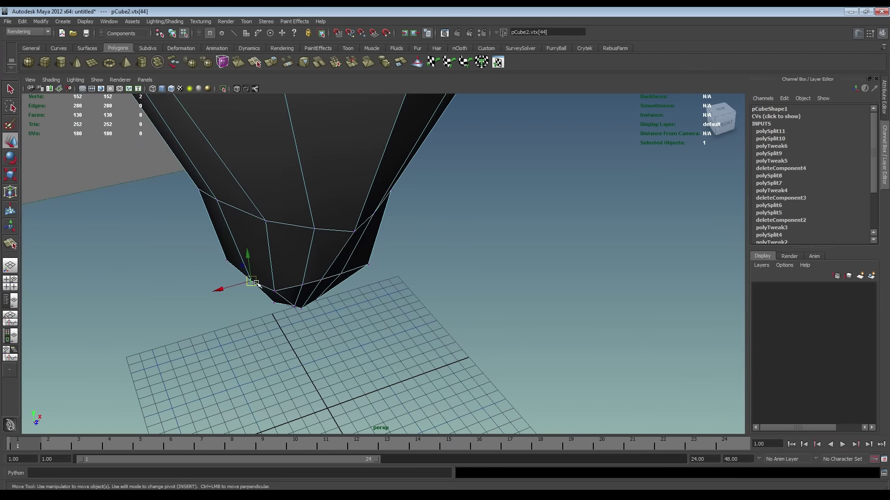
# Step: Adjust the remaining lower-side, outline and middle-row vertices to match the reference
pyautogui.keyDown('alt'); pyautogui.moveTo(346, 267); pyautogui.dragTo(341, 278); pyautogui.keyUp('alt')
pyautogui.scroll(3, 337, 281)
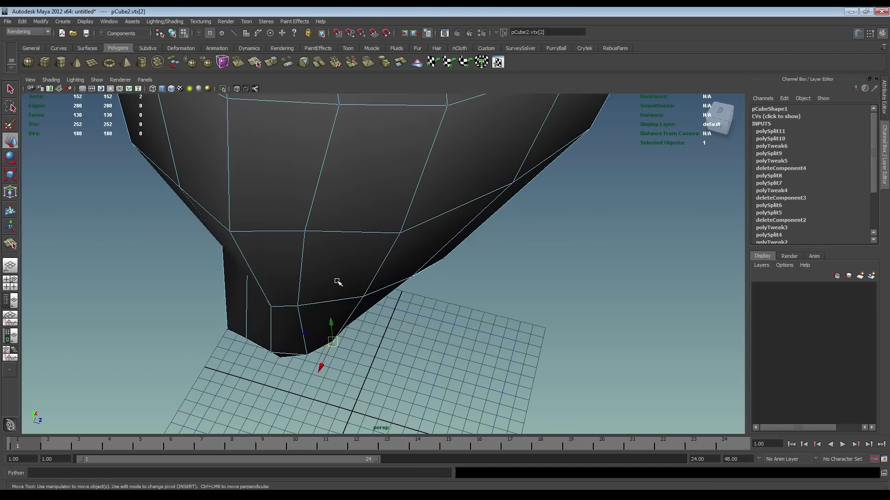
pyautogui.click(280, 356)
pyautogui.moveTo(283, 355)
pyautogui.keyDown('alt'); pyautogui.mouseDown()
pyautogui.moveTo(451, 240)
pyautogui.moveTo(468, 158)
pyautogui.moveTo(510, 187)
pyautogui.mouseUp(); pyautogui.keyUp('alt')
pyautogui.click(468, 153)
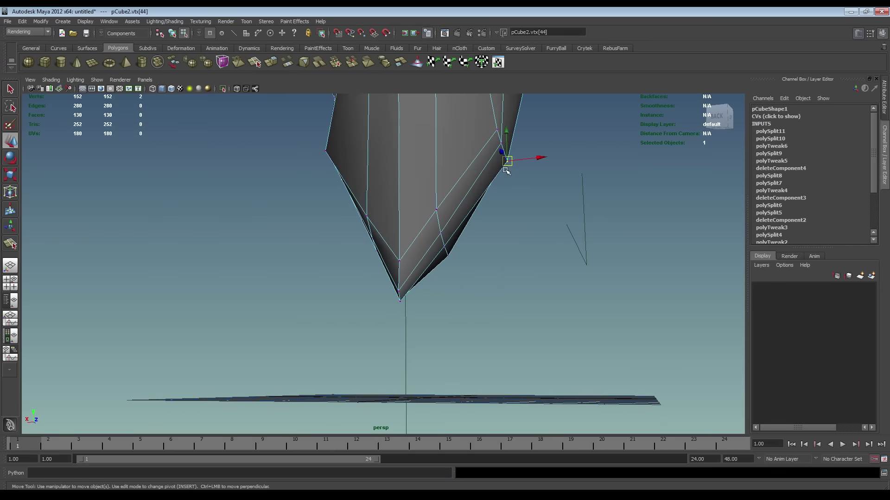
pyautogui.moveTo(492, 130)
pyautogui.keyDown('alt'); pyautogui.mouseDown()
pyautogui.moveTo(393, 204)
pyautogui.moveTo(516, 193)
pyautogui.mouseUp(); pyautogui.keyUp('alt')
pyautogui.click(516, 193)
pyautogui.click(413, 202)
pyautogui.moveTo(414, 202)
pyautogui.keyDown('alt'); pyautogui.mouseDown()
pyautogui.moveTo(496, 208)
pyautogui.moveTo(393, 251)
pyautogui.moveTo(391, 238)
pyautogui.mouseUp(); pyautogui.keyUp('alt')
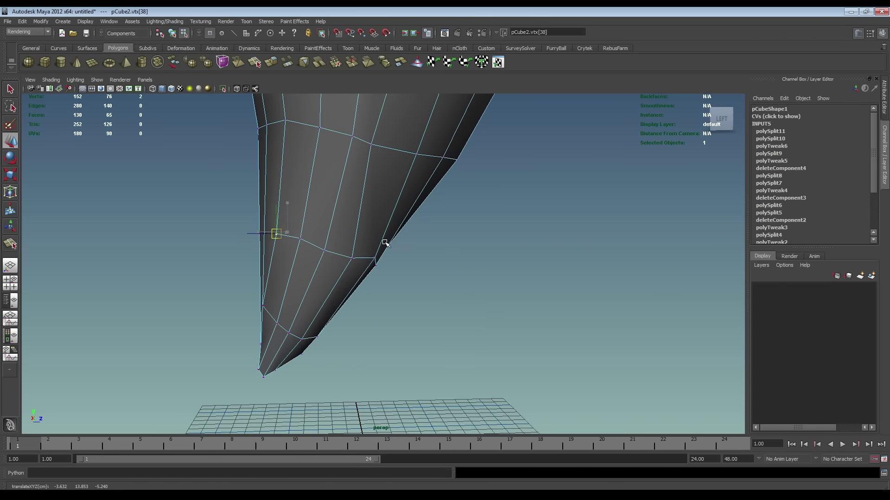
pyautogui.click(299, 239)
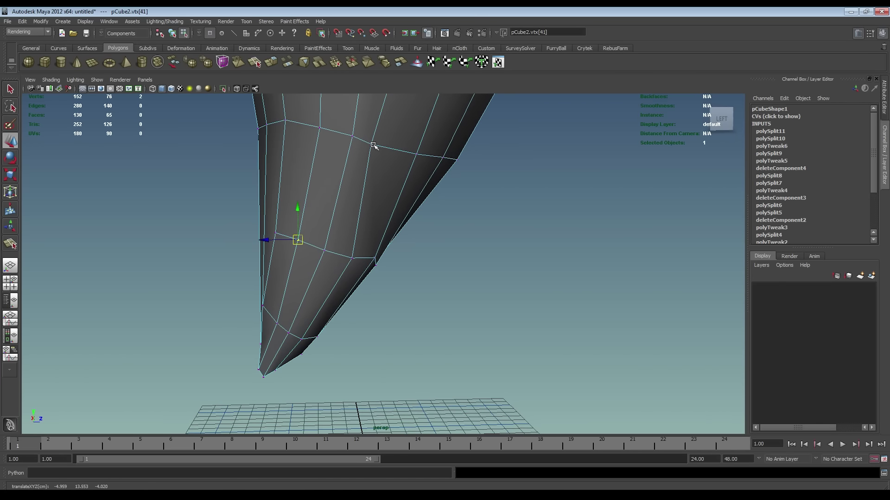
pyautogui.moveTo(377, 143)
pyautogui.keyDown('alt'); pyautogui.mouseDown()
pyautogui.moveTo(412, 149)
pyautogui.moveTo(471, 204)
pyautogui.moveTo(405, 194)
pyautogui.mouseUp(); pyautogui.keyUp('alt')
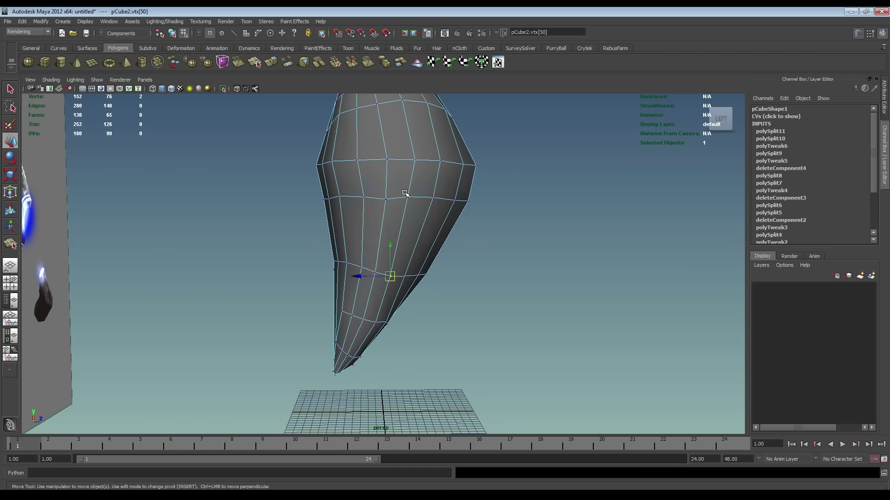
pyautogui.keyDown('shift'); pyautogui.moveTo(406, 193); pyautogui.dragTo(412, 298, button='right'); pyautogui.keyUp('shift')
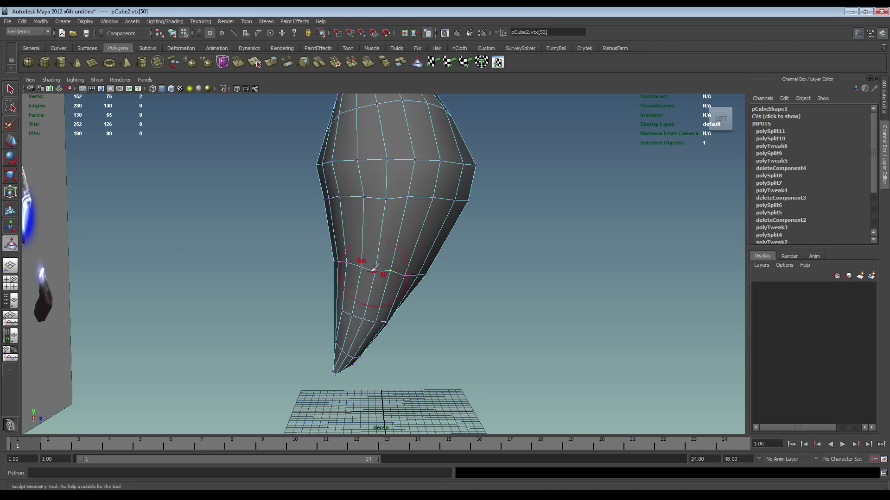
# Step: Brush-smooth the lower and middle of the mesh, undoing one bad sculpt stroke
pyautogui.moveTo(374, 268); pyautogui.dragTo(370, 265)
pyautogui.hotkey('ctrl', 'z')
pyautogui.press('F8')
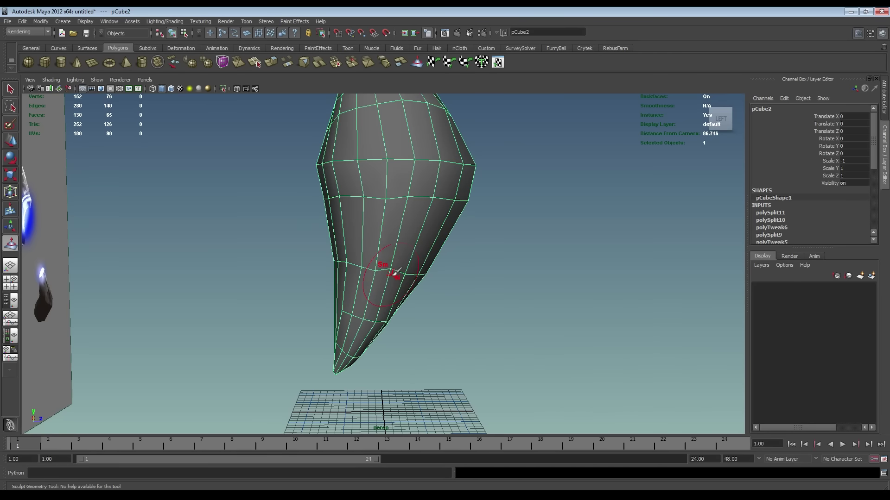
pyautogui.moveTo(417, 269); pyautogui.dragTo(378, 268)
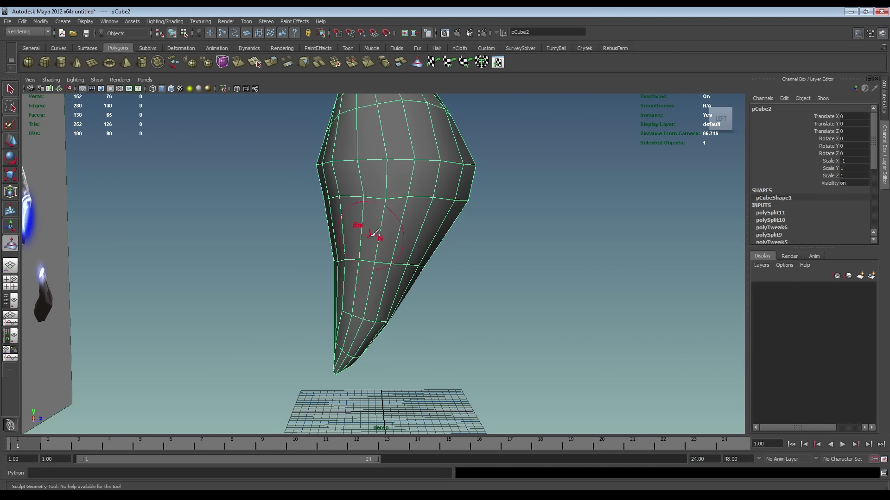
pyautogui.moveTo(373, 233)
pyautogui.mouseDown()
pyautogui.moveTo(329, 202)
pyautogui.moveTo(510, 212)
pyautogui.moveTo(372, 245)
pyautogui.moveTo(501, 217)
pyautogui.moveTo(400, 260)
pyautogui.moveTo(368, 179)
pyautogui.mouseUp()
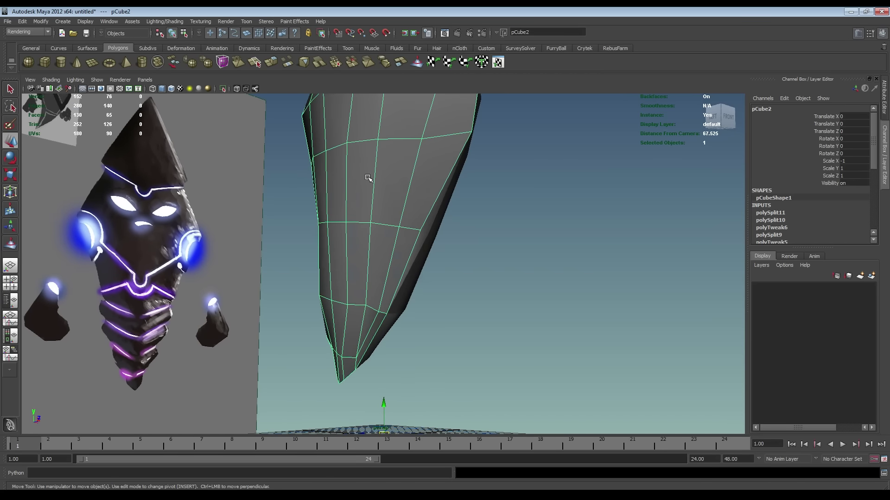
# Step: Return to component mode on the body half and pick a middle vertex
pyautogui.moveTo(368, 178); pyautogui.dragTo(377, 248, button='right')
pyautogui.keyDown('alt'); pyautogui.moveTo(517, 217); pyautogui.dragTo(361, 228); pyautogui.keyUp('alt')
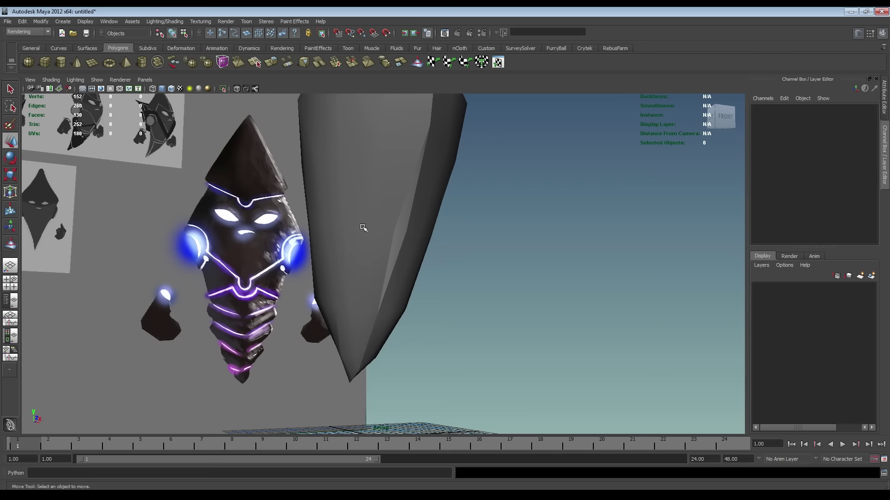
pyautogui.click(373, 225)
pyautogui.press('F10')
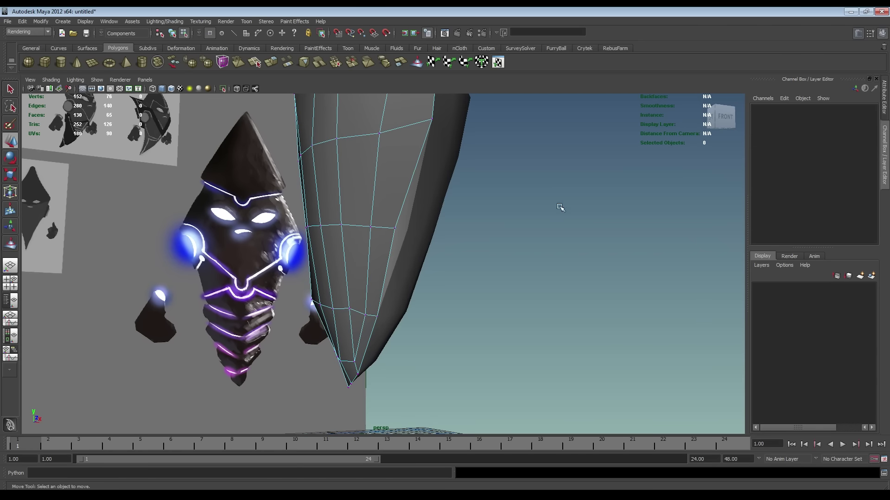
pyautogui.click(402, 227)
# Step: Check a vertex's X coordinate, then clear the selection
pyautogui.click(769, 117)
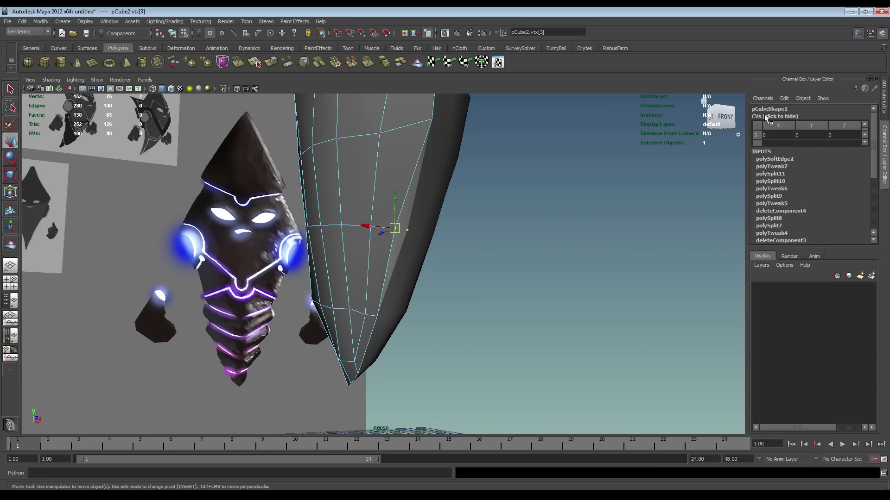
pyautogui.click(782, 134)
pyautogui.moveTo(397, 234)
pyautogui.keyDown('alt'); pyautogui.mouseDown()
pyautogui.moveTo(352, 236)
pyautogui.moveTo(362, 228)
pyautogui.mouseUp(); pyautogui.keyUp('alt')
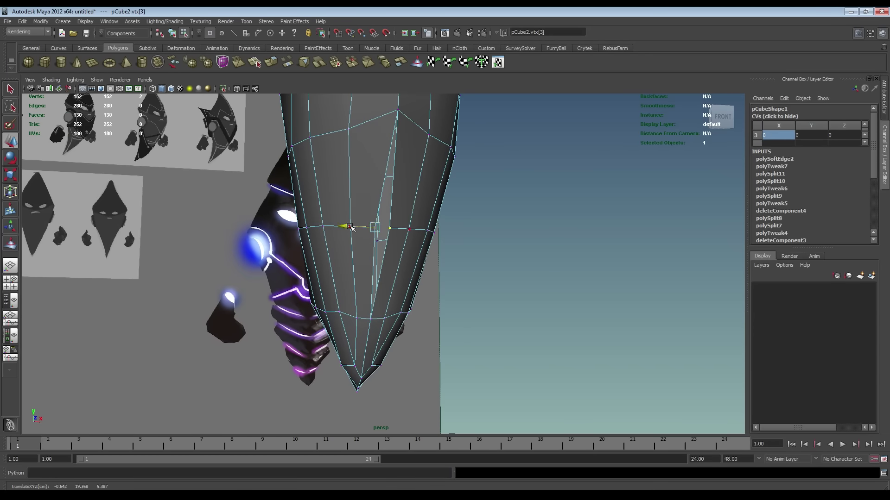
pyautogui.click(522, 210)
pyautogui.moveTo(522, 209)
pyautogui.keyDown('alt'); pyautogui.mouseDown()
pyautogui.moveTo(501, 195)
pyautogui.moveTo(521, 199)
pyautogui.moveTo(377, 213)
pyautogui.moveTo(445, 215)
pyautogui.moveTo(705, 184)
pyautogui.moveTo(549, 219)
pyautogui.mouseUp(); pyautogui.keyUp('alt')
# Step: Cut two new edges across the lower body near the bottom tip
pyautogui.keyDown('shift'); pyautogui.moveTo(388, 196); pyautogui.dragTo(414, 197, button='right'); pyautogui.keyUp('shift')
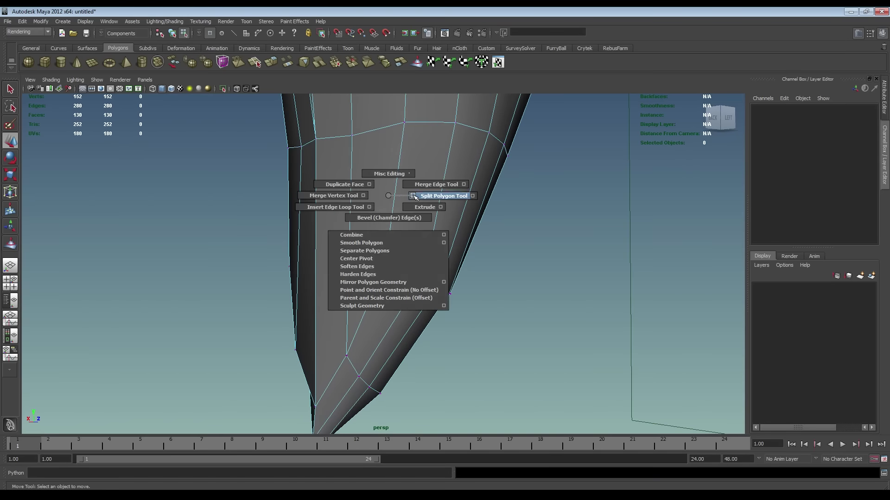
pyautogui.moveTo(349, 260); pyautogui.dragTo(353, 262)
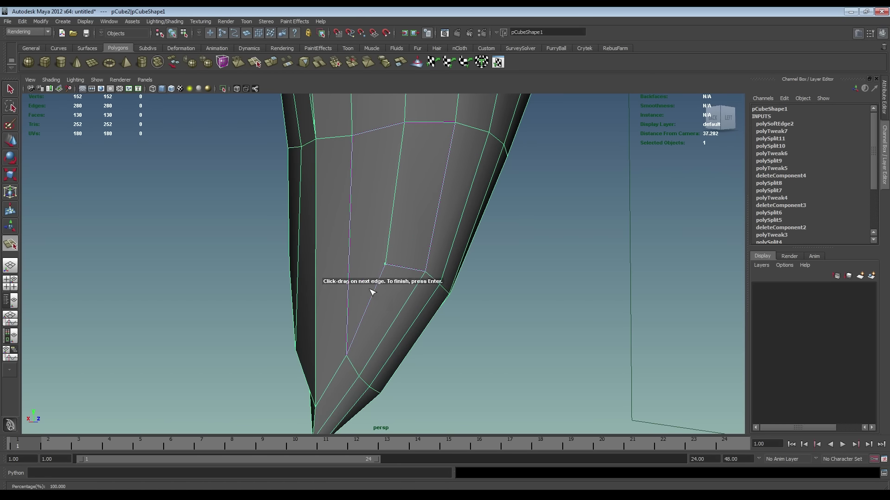
pyautogui.click(316, 265)
pyautogui.press('Return')
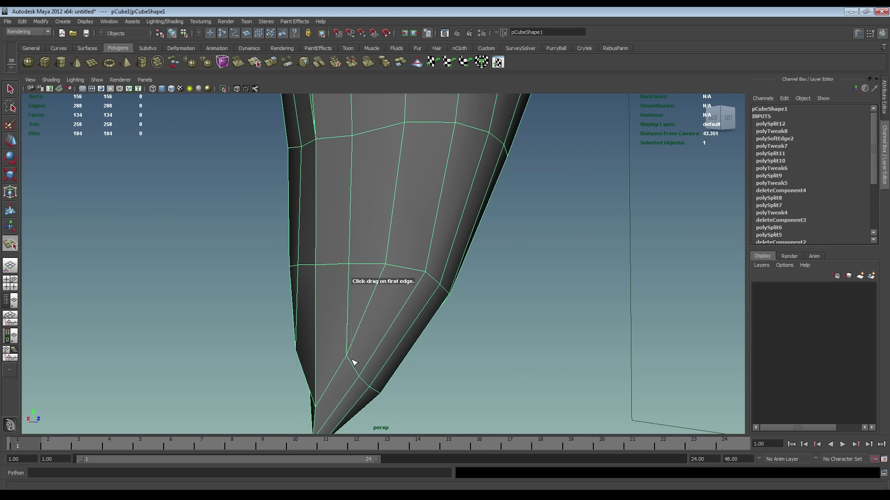
pyautogui.click(346, 356)
pyautogui.moveTo(310, 338); pyautogui.dragTo(478, 225)
pyautogui.press('Return')
# Step: Try deleting a vertical edge near the bottom, undo it, and reselect the body half
pyautogui.scroll(3, 478, 224)
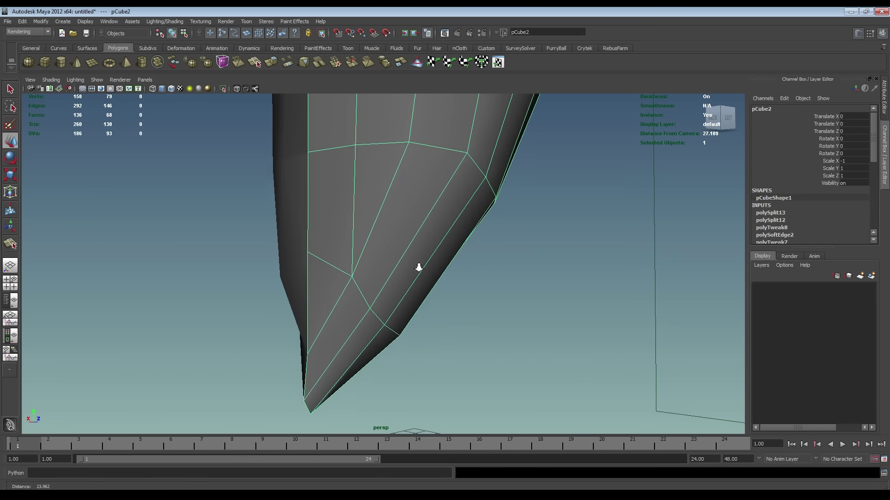
pyautogui.press('w')
pyautogui.moveTo(353, 275); pyautogui.dragTo(353, 258, button='right')
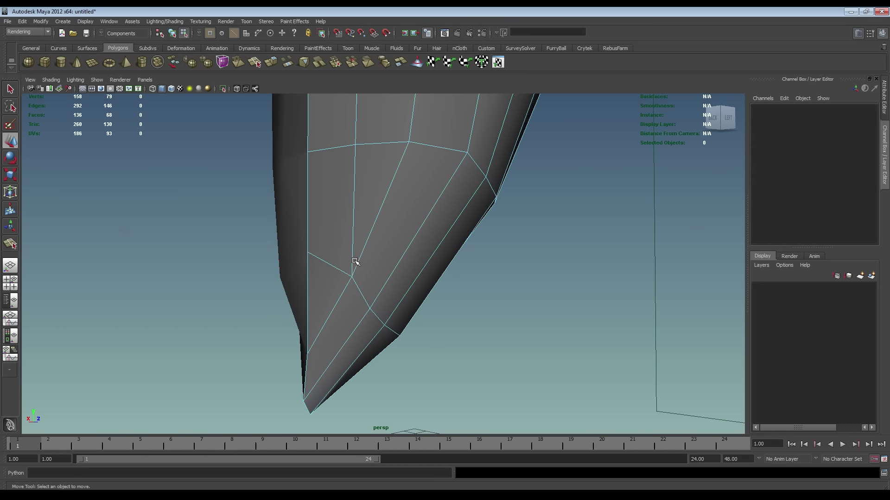
pyautogui.click(354, 259)
pyautogui.press('Delete')
pyautogui.hotkey('ctrl', 'z')
pyautogui.scroll(-10, 348, 276)
pyautogui.keyDown('alt'); pyautogui.moveTo(348, 275); pyautogui.dragTo(397, 231); pyautogui.keyUp('alt')
pyautogui.press('F8')
pyautogui.click(397, 230)
# Step: Combine both body halves into polySurface1 and isolate it in the view
pyautogui.hotkey('ctrl', 'shift', 'd')
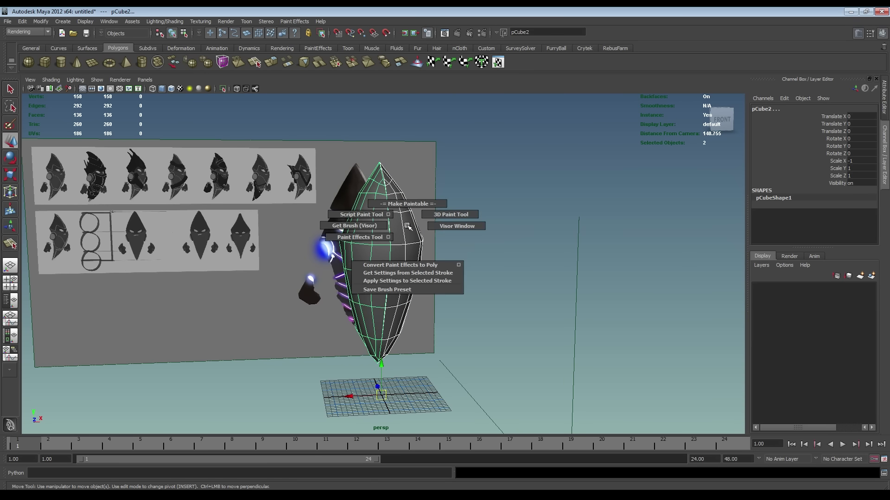
pyautogui.moveTo(405, 222)
pyautogui.keyDown('shift'); pyautogui.mouseDown(button='right')
pyautogui.moveTo(339, 256)
pyautogui.moveTo(369, 263)
pyautogui.mouseUp(button='right'); pyautogui.keyUp('shift')
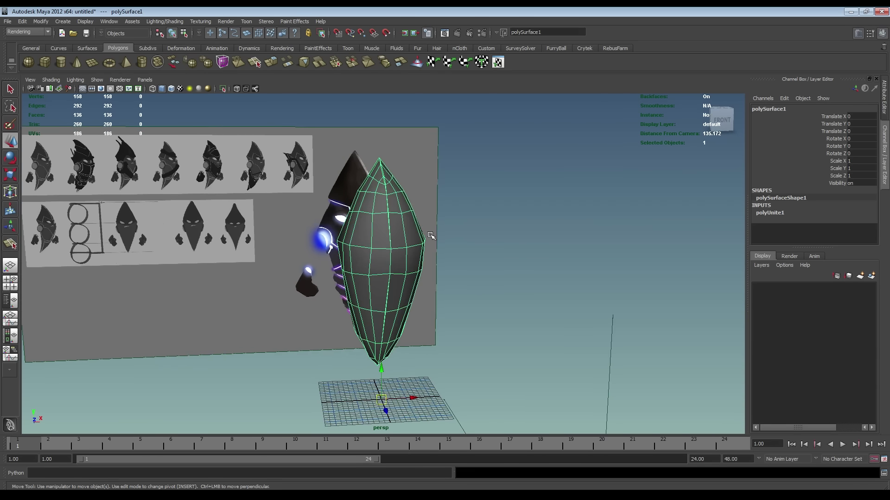
pyautogui.hotkey('ctrl', '1')
pyautogui.click(464, 210)
pyautogui.click(408, 225)
pyautogui.keyDown('shift'); pyautogui.rightClick(407, 224); pyautogui.keyUp('shift')
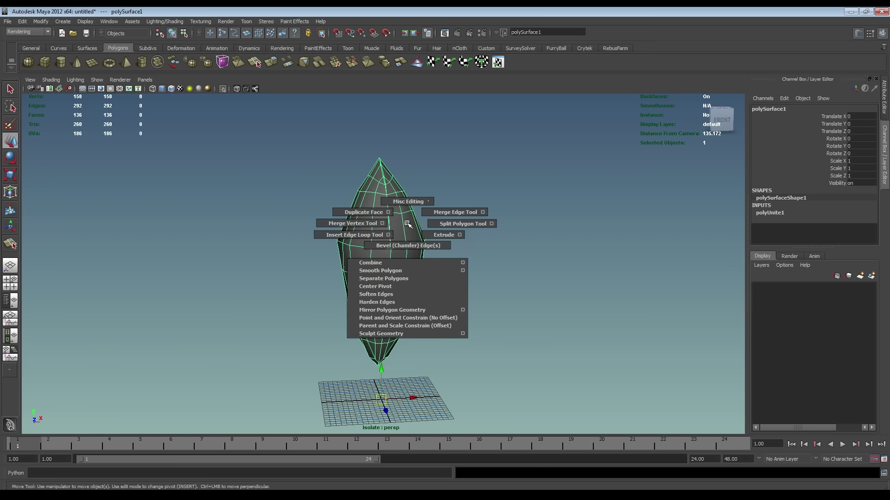
# Step: In wireframe, merge the center-seam border edge pairs around the top tip
pyautogui.click(458, 210)
pyautogui.press('4')
pyautogui.moveTo(437, 194)
pyautogui.keyDown('alt'); pyautogui.mouseDown(button='right')
pyautogui.moveTo(469, 232)
pyautogui.moveTo(393, 252)
pyautogui.mouseUp(button='right'); pyautogui.keyUp('alt')
pyautogui.click(400, 265)
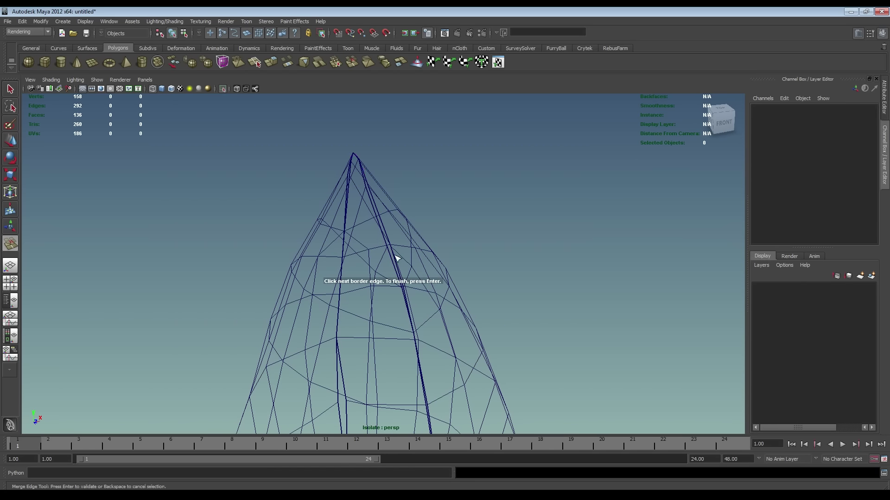
pyautogui.click(396, 258)
pyautogui.click(384, 240)
pyautogui.click(378, 217)
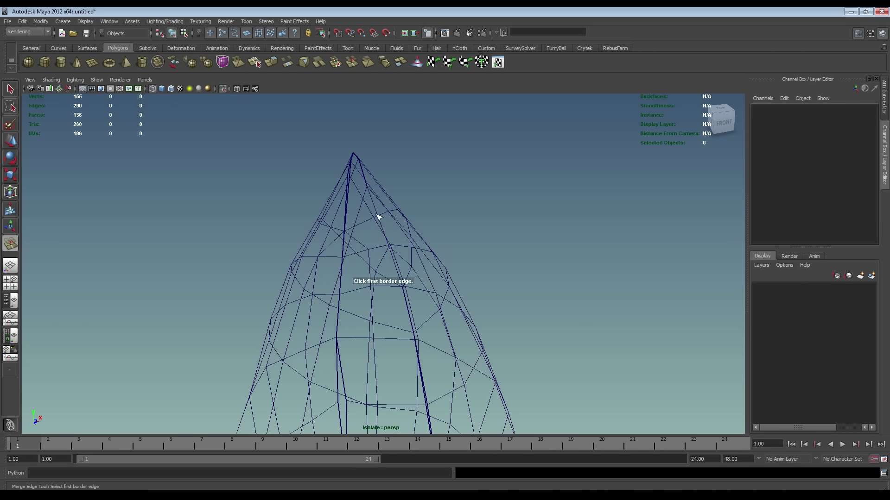
pyautogui.click(366, 182)
pyautogui.moveTo(364, 177)
pyautogui.keyDown('alt'); pyautogui.mouseDown()
pyautogui.moveTo(496, 189)
pyautogui.moveTo(390, 269)
pyautogui.mouseUp(); pyautogui.keyUp('alt')
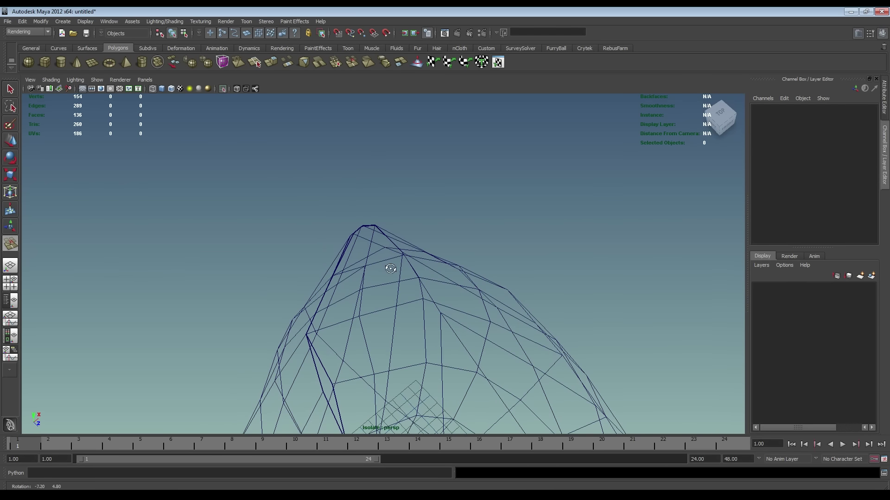
pyautogui.click(395, 248)
pyautogui.click(383, 236)
pyautogui.moveTo(383, 236)
pyautogui.keyDown('alt'); pyautogui.mouseDown()
pyautogui.moveTo(479, 225)
pyautogui.moveTo(450, 176)
pyautogui.mouseUp(); pyautogui.keyUp('alt')
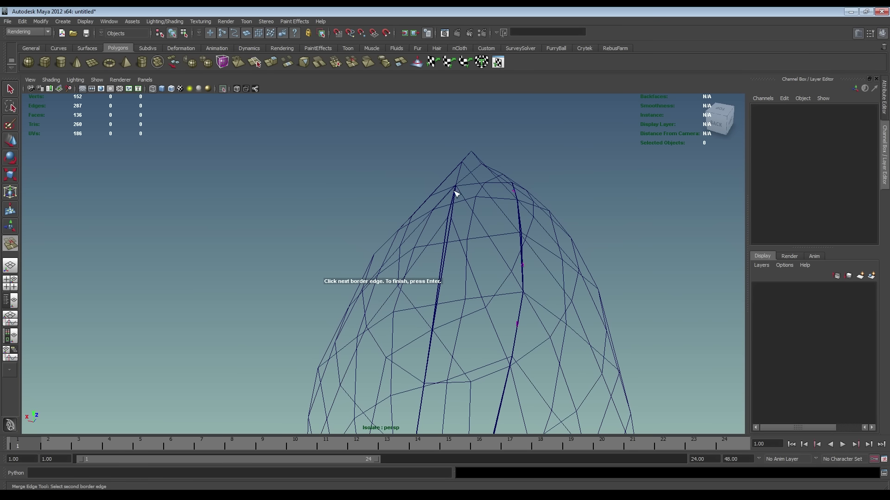
pyautogui.press('Return')
# Step: Merge the seam edge pairs down the body toward the base
pyautogui.click(446, 248)
pyautogui.keyDown('alt'); pyautogui.moveTo(445, 255); pyautogui.dragTo(463, 197, button='middle'); pyautogui.keyUp('alt')
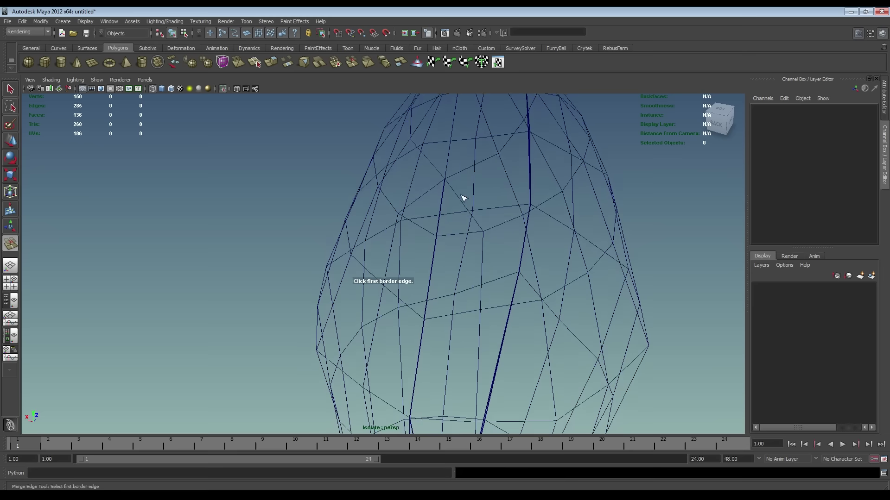
pyautogui.click(435, 272)
pyautogui.keyDown('alt'); pyautogui.moveTo(435, 273); pyautogui.dragTo(441, 192, button='middle'); pyautogui.keyUp('alt')
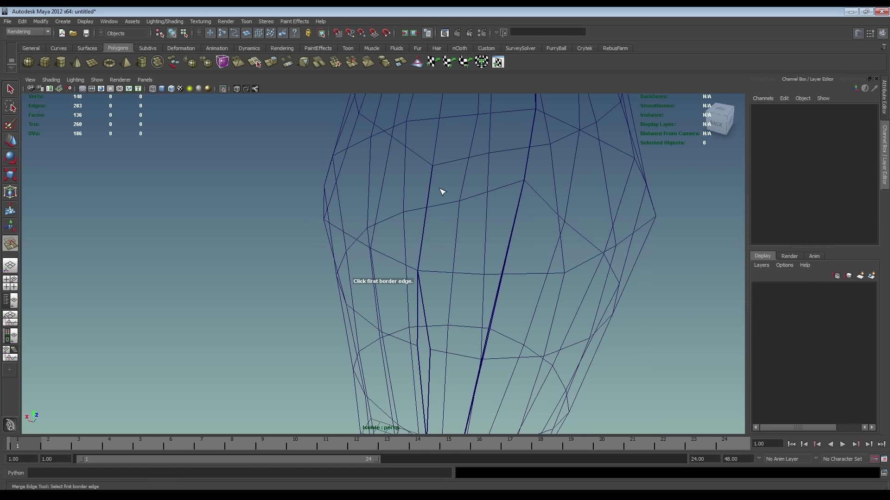
pyautogui.click(429, 198)
pyautogui.click(422, 290)
pyautogui.keyDown('alt'); pyautogui.moveTo(422, 283); pyautogui.dragTo(424, 205, button='middle'); pyautogui.keyUp('alt')
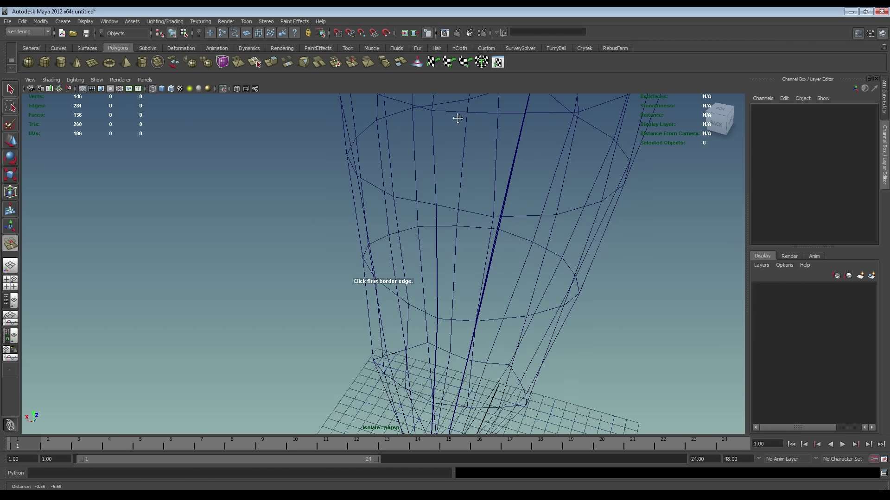
pyautogui.click(439, 247)
pyautogui.keyDown('alt'); pyautogui.moveTo(439, 247); pyautogui.dragTo(423, 224, button='middle'); pyautogui.keyUp('alt')
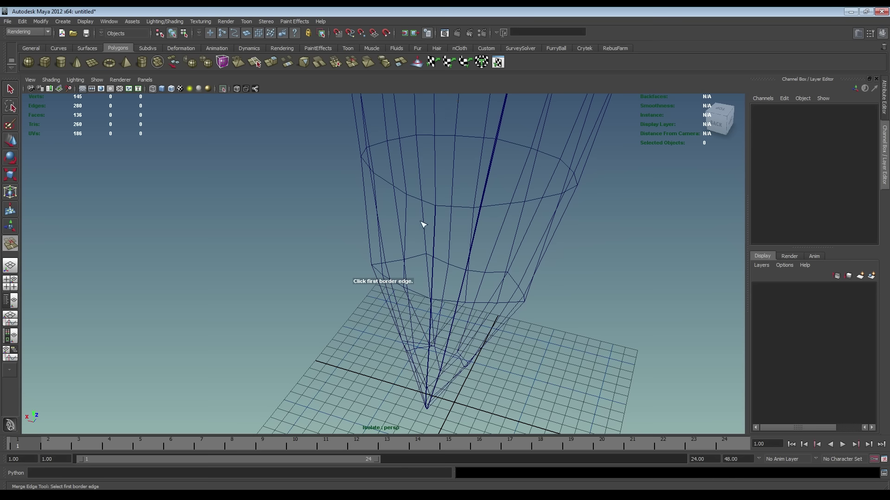
pyautogui.click(437, 217)
pyautogui.click(438, 228)
pyautogui.moveTo(436, 306)
pyautogui.keyDown('alt'); pyautogui.mouseDown()
pyautogui.moveTo(407, 191)
pyautogui.moveTo(421, 264)
pyautogui.mouseUp(); pyautogui.keyUp('alt')
pyautogui.click(417, 268)
pyautogui.click(416, 308)
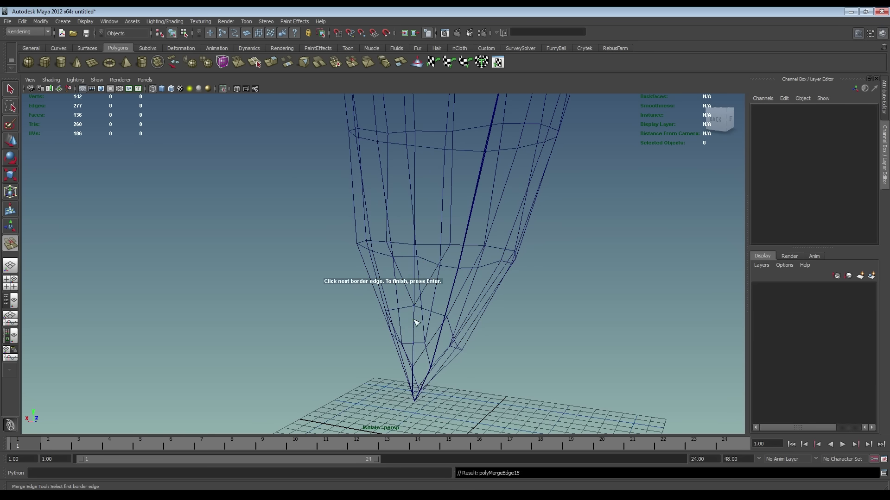
pyautogui.click(416, 343)
pyautogui.moveTo(464, 330)
pyautogui.keyDown('alt'); pyautogui.mouseDown()
pyautogui.moveTo(320, 237)
pyautogui.moveTo(244, 213)
pyautogui.mouseUp(); pyautogui.keyUp('alt')
# Step: Merge the last seam edge pairs at the bottom tip
pyautogui.press('5')
pyautogui.press('4')
pyautogui.click(208, 212)
pyautogui.click(208, 220)
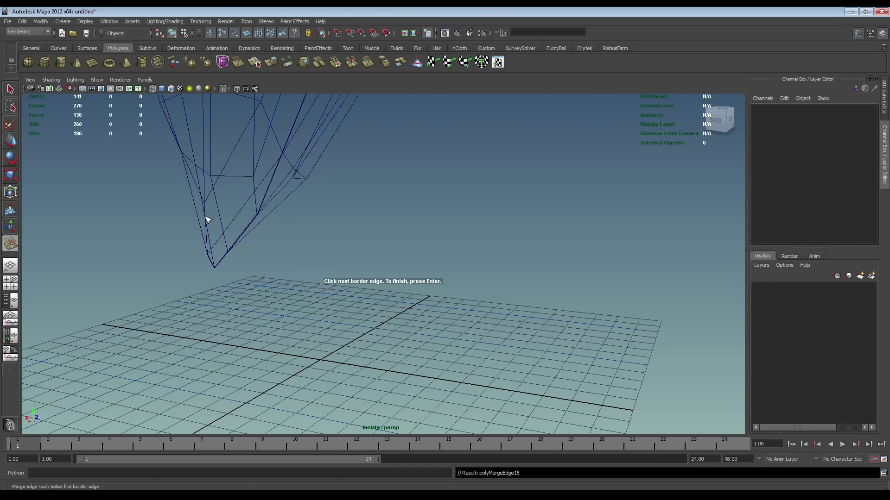
pyautogui.click(211, 261)
pyautogui.click(214, 262)
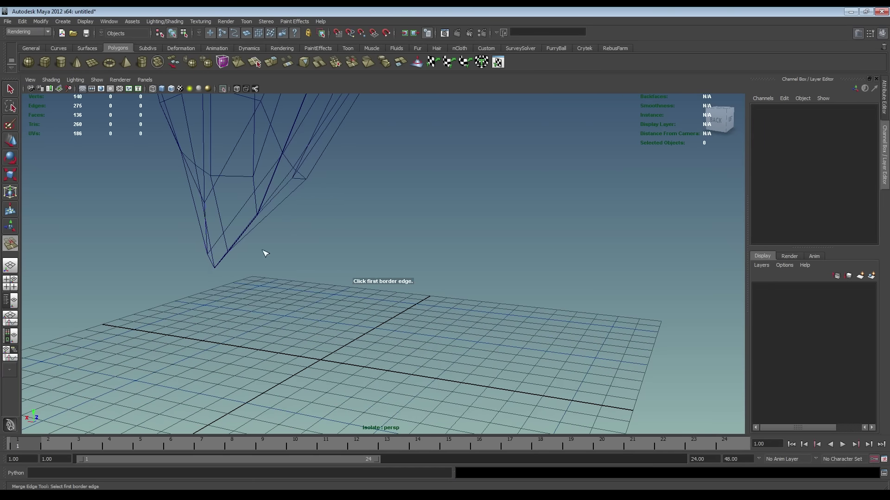
# Step: Merge the remaining seam edge pairs on the other side, up to the top
pyautogui.moveTo(265, 253)
pyautogui.keyDown('alt'); pyautogui.mouseDown()
pyautogui.moveTo(430, 229)
pyautogui.moveTo(431, 290)
pyautogui.mouseUp(); pyautogui.keyUp('alt')
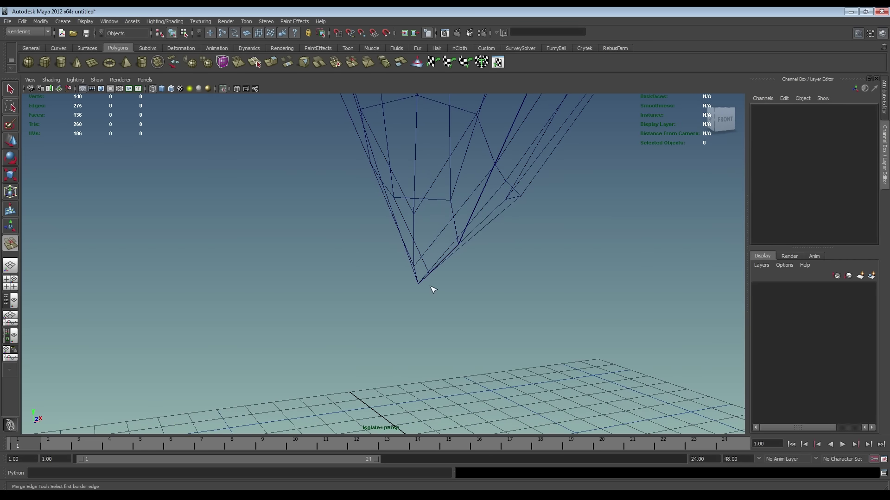
pyautogui.click(460, 245)
pyautogui.keyDown('alt'); pyautogui.moveTo(467, 235); pyautogui.dragTo(449, 308); pyautogui.keyUp('alt')
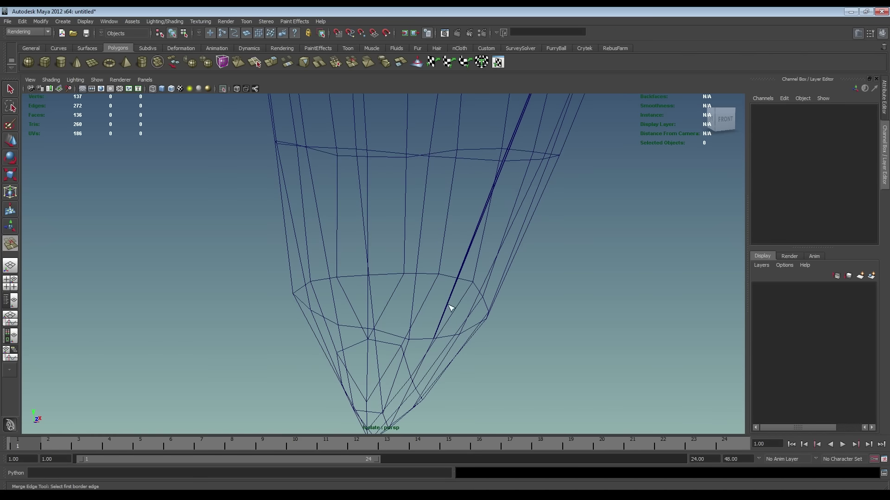
pyautogui.click(450, 308)
pyautogui.click(462, 265)
pyautogui.moveTo(463, 265)
pyautogui.keyDown('alt'); pyautogui.mouseDown()
pyautogui.moveTo(520, 294)
pyautogui.moveTo(494, 258)
pyautogui.mouseUp(); pyautogui.keyUp('alt')
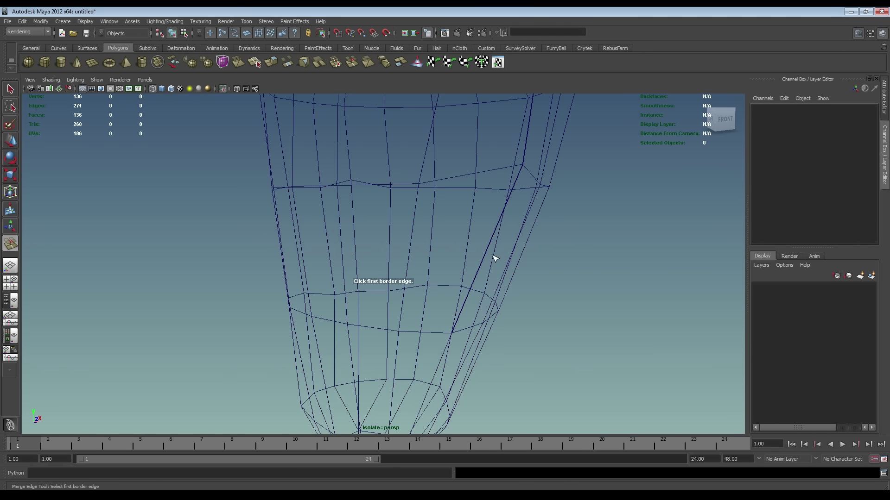
pyautogui.click(495, 258)
pyautogui.click(493, 245)
pyautogui.click(530, 144)
pyautogui.click(528, 132)
pyautogui.moveTo(556, 123)
pyautogui.keyDown('alt'); pyautogui.mouseDown()
pyautogui.moveTo(538, 266)
pyautogui.moveTo(482, 260)
pyautogui.mouseUp(); pyautogui.keyUp('alt')
pyautogui.click(416, 295)
pyautogui.click(394, 206)
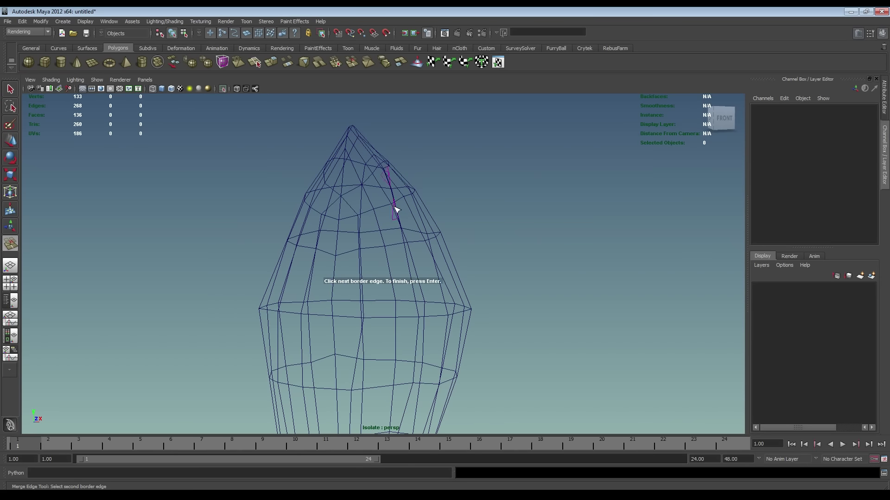
pyautogui.moveTo(397, 201)
pyautogui.keyDown('alt'); pyautogui.mouseDown()
pyautogui.moveTo(382, 230)
pyautogui.moveTo(427, 254)
pyautogui.mouseUp(); pyautogui.keyUp('alt')
pyautogui.press('w')
pyautogui.click(427, 255)
# Step: Smooth-shade the body and orbit around it to compare with the reference sheet
pyautogui.press('5')
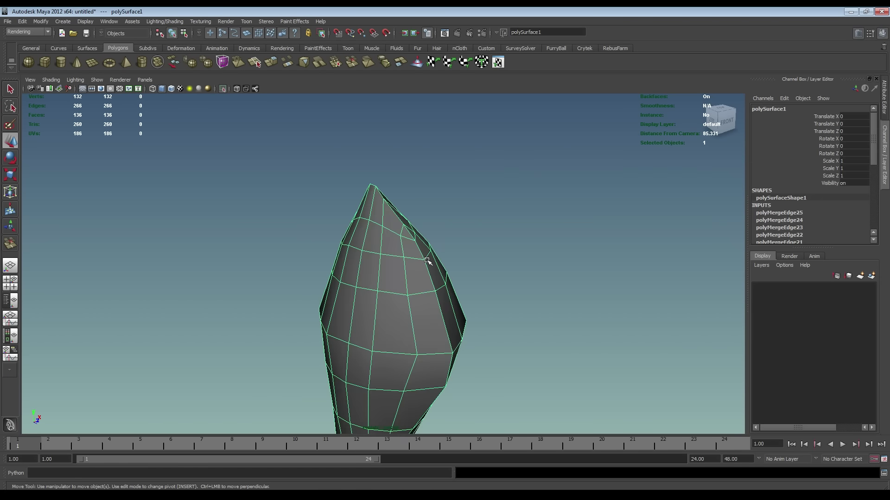
pyautogui.click(517, 227)
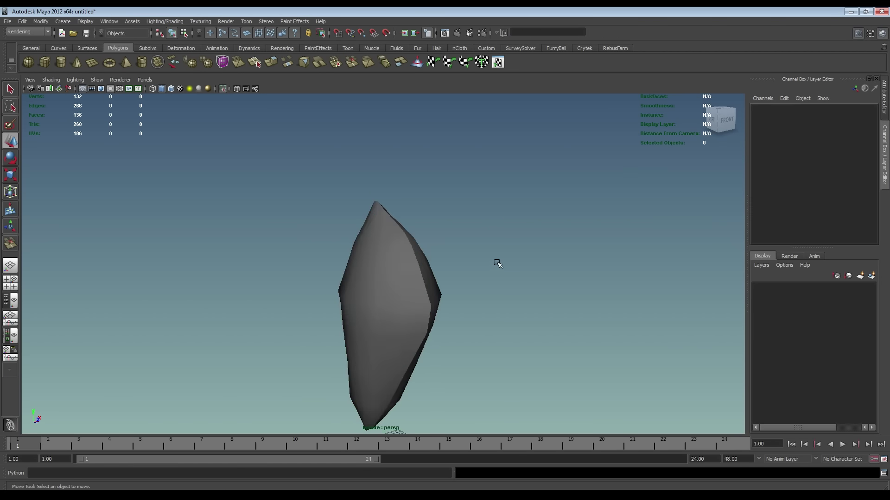
pyautogui.moveTo(521, 255)
pyautogui.keyDown('alt'); pyautogui.mouseDown()
pyautogui.moveTo(473, 277)
pyautogui.moveTo(477, 252)
pyautogui.mouseUp(); pyautogui.keyUp('alt')
pyautogui.click(459, 274)
pyautogui.moveTo(477, 252)
pyautogui.keyDown('alt'); pyautogui.mouseDown(button='right')
pyautogui.moveTo(526, 233)
pyautogui.moveTo(519, 252)
pyautogui.mouseUp(button='right'); pyautogui.keyUp('alt')
pyautogui.click(637, 247)
pyautogui.moveTo(637, 246)
pyautogui.keyDown('alt'); pyautogui.mouseDown()
pyautogui.moveTo(451, 242)
pyautogui.moveTo(496, 246)
pyautogui.moveTo(334, 262)
pyautogui.moveTo(352, 266)
pyautogui.moveTo(396, 218)
pyautogui.mouseUp(); pyautogui.keyUp('alt')
pyautogui.click(397, 218)
# Step: Try a Sculpt Geometry stroke on the body, undo it, and return to the side view
pyautogui.keyDown('shift'); pyautogui.moveTo(397, 216); pyautogui.dragTo(367, 325, button='right'); pyautogui.keyUp('shift')
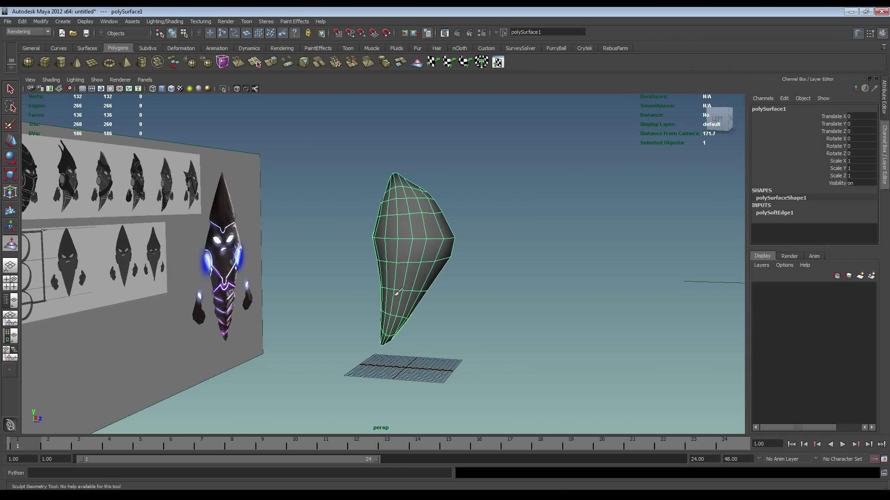
pyautogui.keyDown('alt'); pyautogui.moveTo(485, 265); pyautogui.dragTo(396, 268); pyautogui.keyUp('alt')
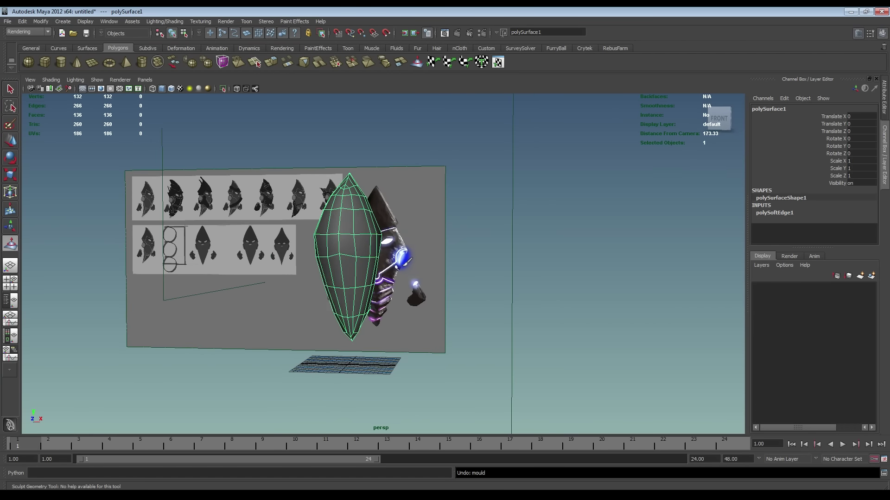
pyautogui.hotkey('ctrl', 'z')
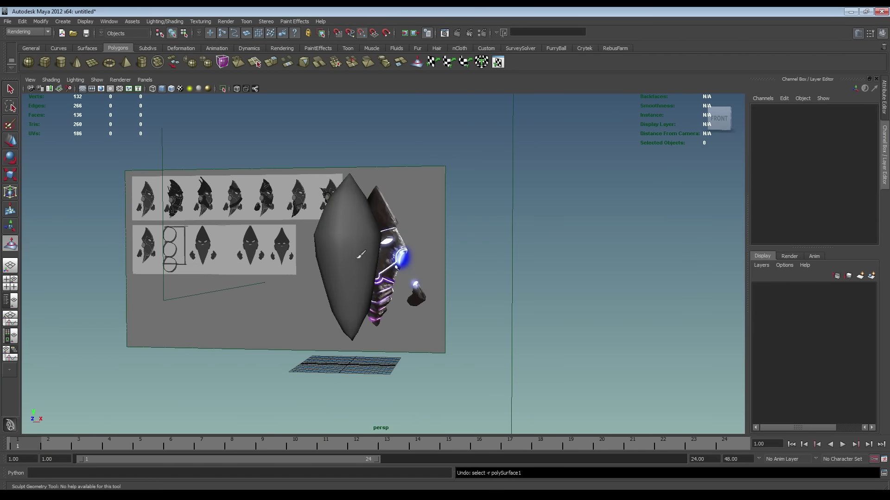
pyautogui.keyDown('alt'); pyautogui.moveTo(366, 253); pyautogui.dragTo(457, 263); pyautogui.keyUp('alt')
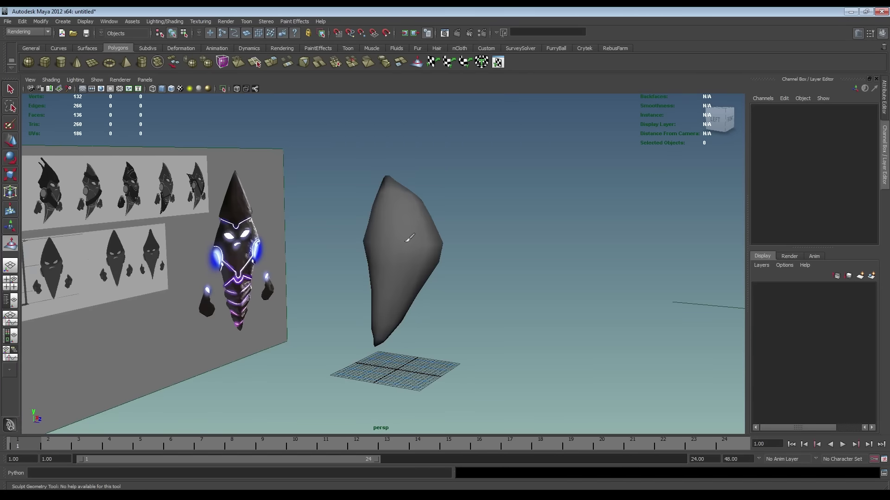
pyautogui.scroll(3, 410, 237)
pyautogui.scroll(2, 399, 237)
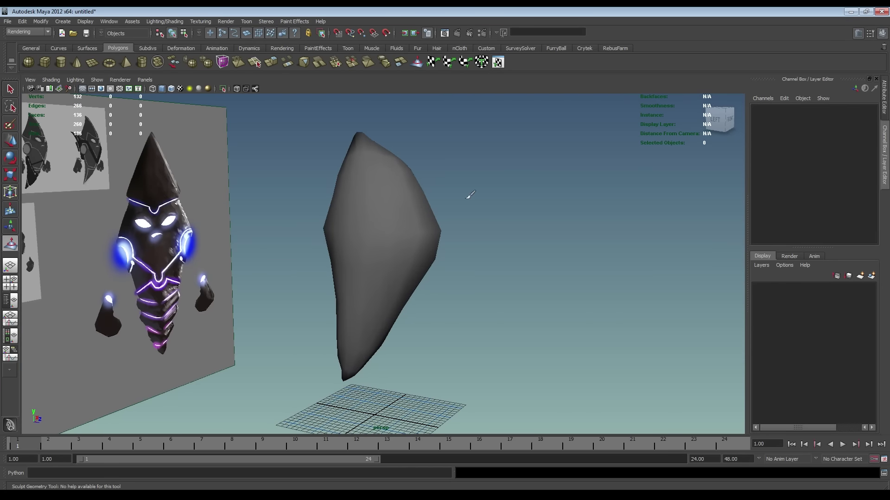
# Step: Save the scene as Tylion.mb in Desktop > Project Let's Build > Ignisoul
pyautogui.hotkey('ctrl', 's')
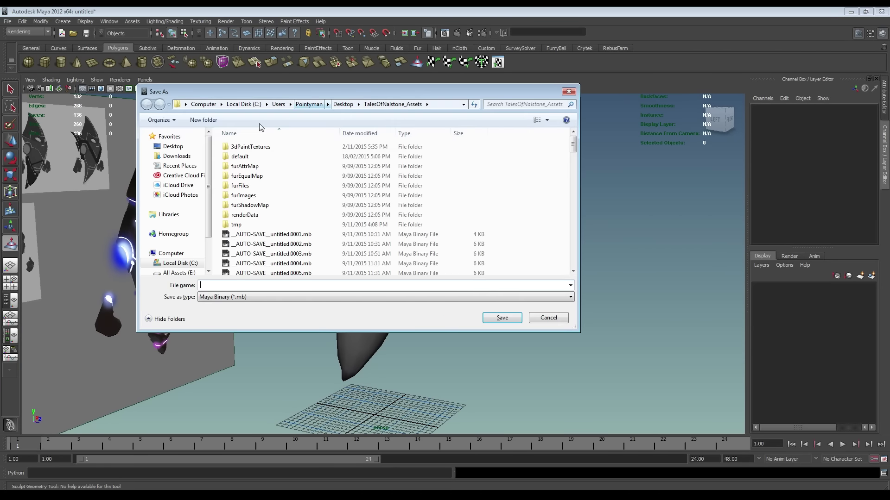
pyautogui.click(186, 147)
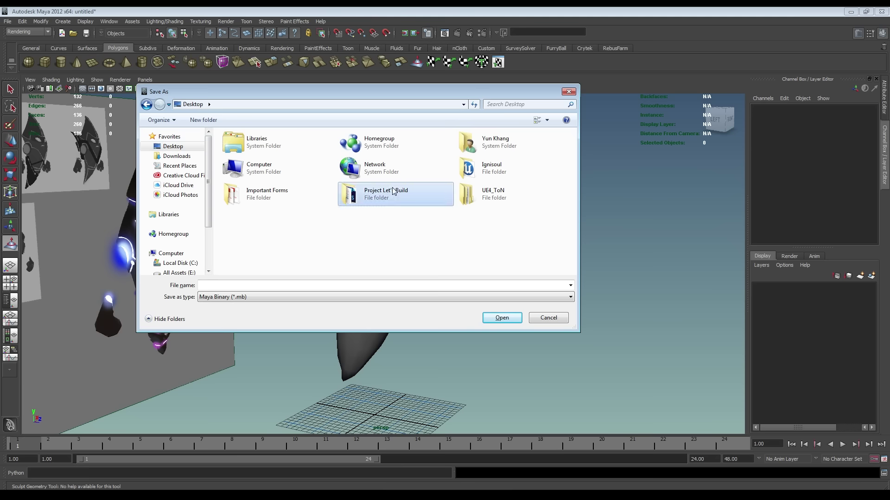
pyautogui.doubleClick(413, 190)
pyautogui.doubleClick(253, 149)
pyautogui.click(296, 284)
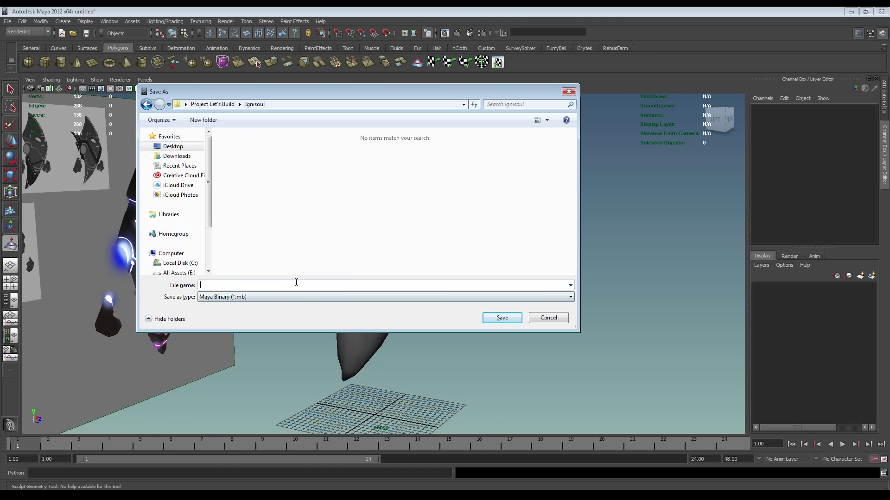
pyautogui.write('Tylion')
pyautogui.press('Return')
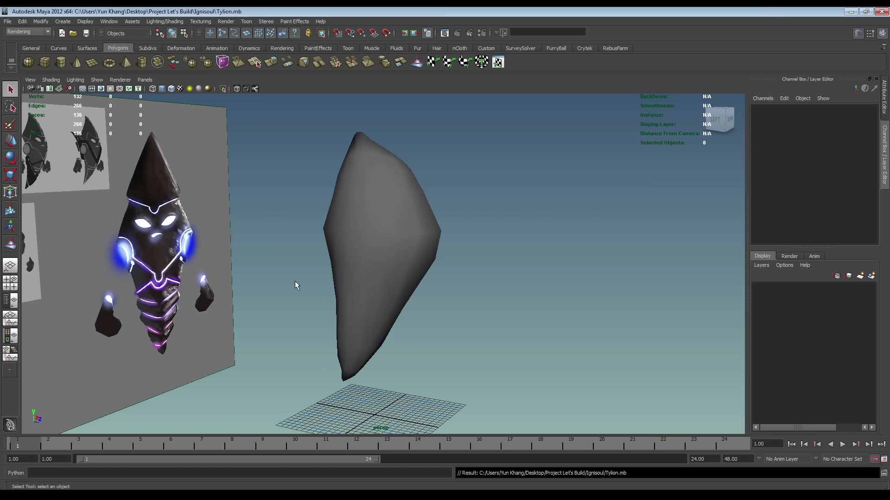
# Step: Select the body mesh and open the Sculpt Geometry Tool settings
pyautogui.click(389, 205)
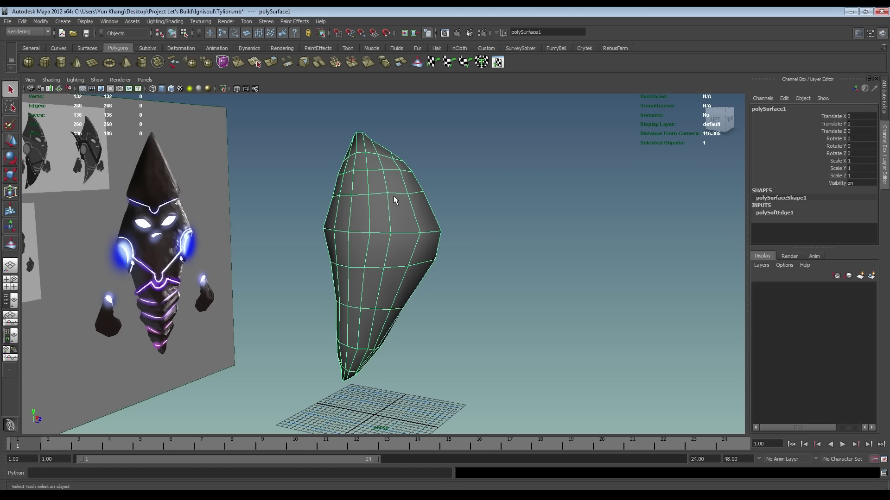
pyautogui.rightClick(393, 196)
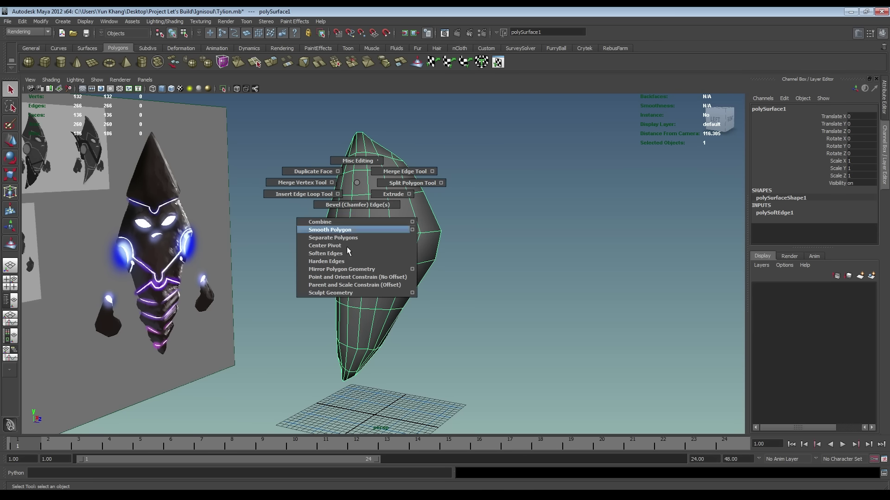
pyautogui.moveTo(359, 187); pyautogui.dragTo(407, 296, button='right')
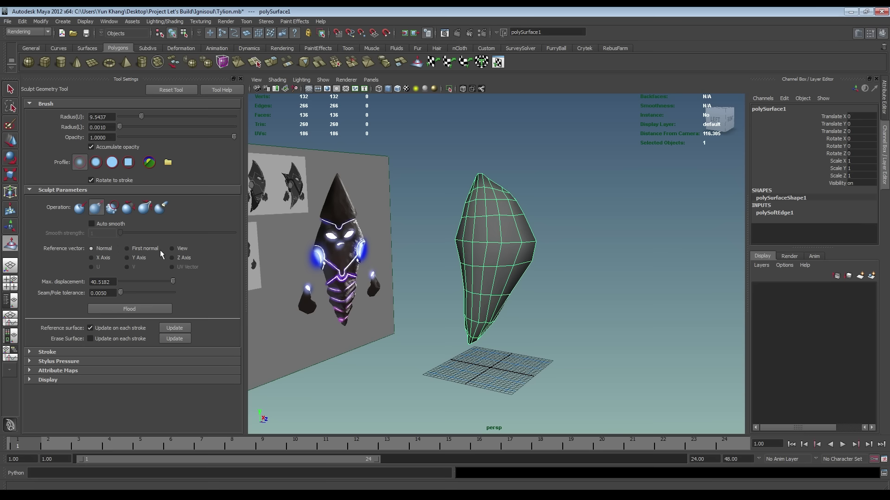
# Step: Turn on Reflection in the sculpt brush's Stroke settings with the mirror axis set to X
pyautogui.click(29, 352)
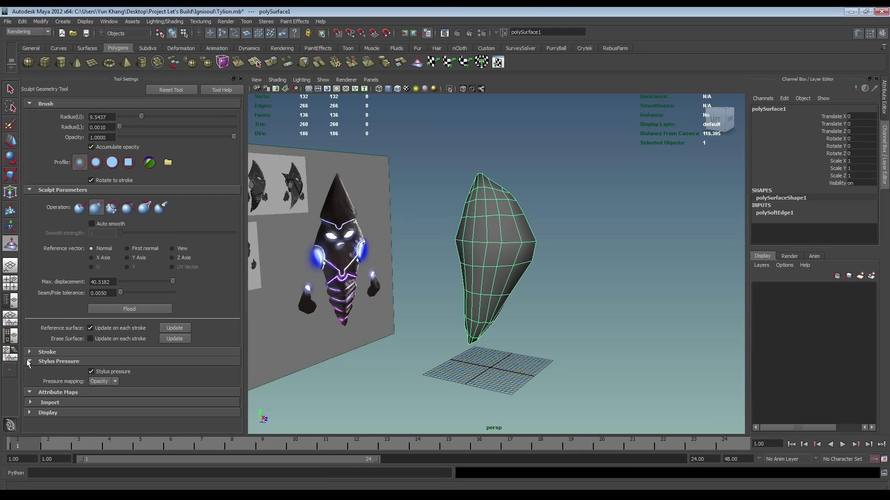
pyautogui.click(99, 372)
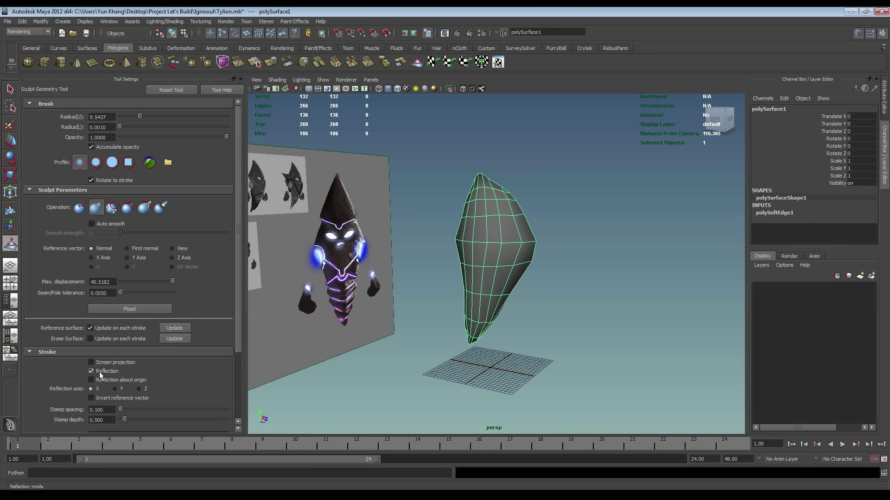
pyautogui.click(114, 390)
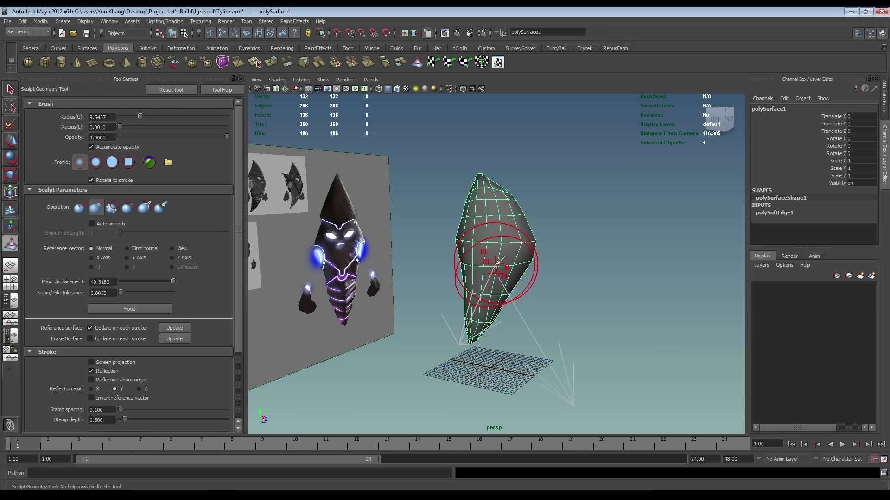
pyautogui.keyDown('alt'); pyautogui.moveTo(491, 222); pyautogui.dragTo(417, 259); pyautogui.keyUp('alt')
pyautogui.click(91, 389)
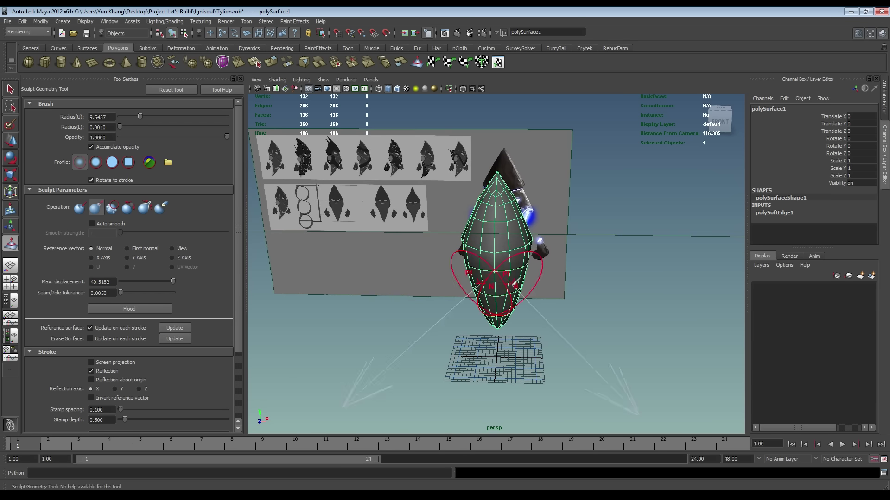
# Step: Sculpt mirrored strokes on the crystal's upper part, undoing one unwanted stroke
pyautogui.moveTo(523, 254)
pyautogui.mouseDown()
pyautogui.moveTo(526, 218)
pyautogui.moveTo(519, 266)
pyautogui.mouseUp()
pyautogui.hotkey('ctrl', 'z')
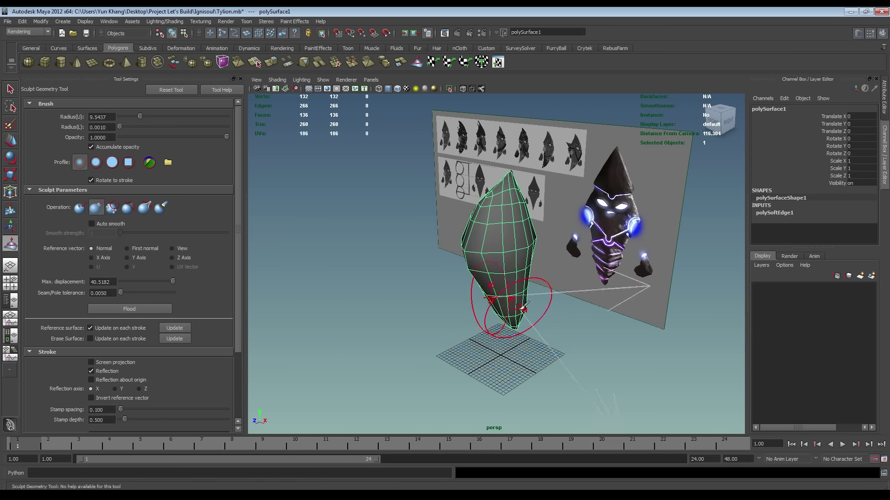
pyautogui.moveTo(553, 353)
pyautogui.keyDown('alt'); pyautogui.mouseDown()
pyautogui.moveTo(549, 320)
pyautogui.moveTo(520, 318)
pyautogui.moveTo(487, 278)
pyautogui.mouseUp(); pyautogui.keyUp('alt')
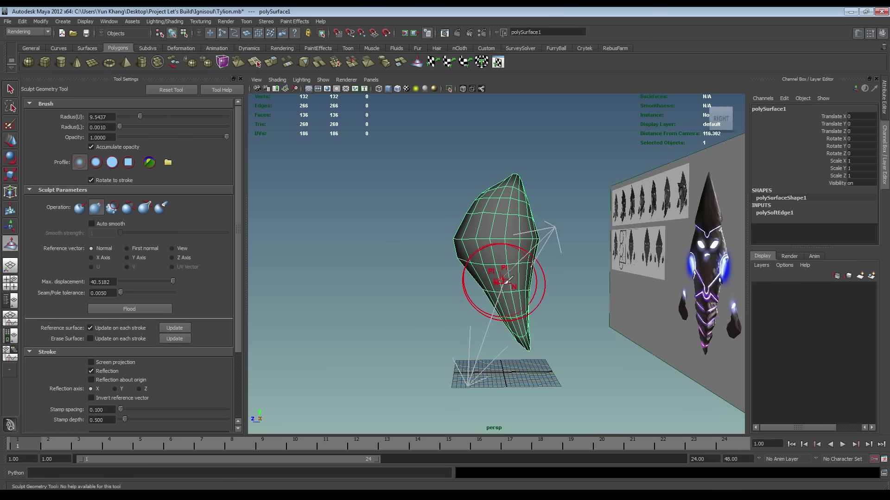
pyautogui.moveTo(485, 197)
pyautogui.mouseDown()
pyautogui.moveTo(509, 199)
pyautogui.moveTo(487, 201)
pyautogui.moveTo(527, 228)
pyautogui.moveTo(349, 230)
pyautogui.moveTo(486, 239)
pyautogui.mouseUp()
pyautogui.press('w')
pyautogui.click(562, 249)
# Step: Reselect and frame the crystal, resume sculpting, then deselect it and look toward the character board
pyautogui.moveTo(562, 248)
pyautogui.keyDown('alt'); pyautogui.mouseDown()
pyautogui.moveTo(504, 223)
pyautogui.moveTo(554, 225)
pyautogui.mouseUp(); pyautogui.keyUp('alt')
pyautogui.click(504, 223)
pyautogui.press('f')
pyautogui.press('y')
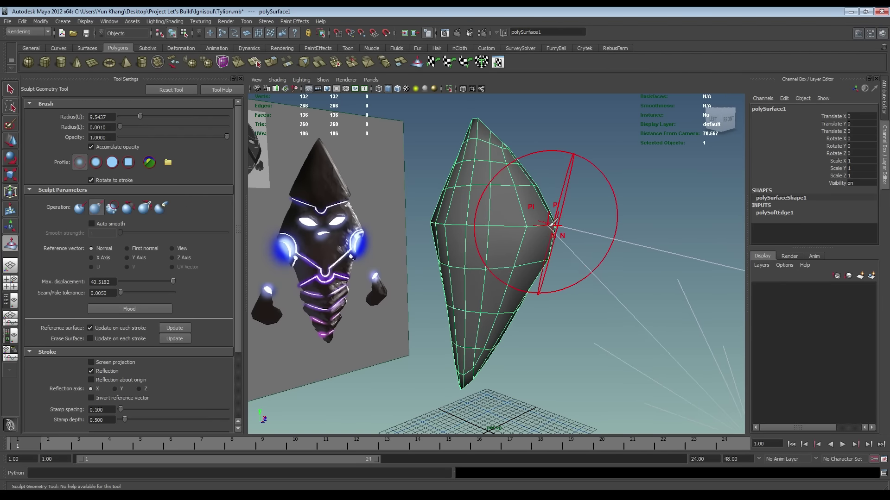
pyautogui.moveTo(517, 255)
pyautogui.keyDown('alt'); pyautogui.mouseDown()
pyautogui.moveTo(511, 236)
pyautogui.moveTo(516, 292)
pyautogui.mouseUp(); pyautogui.keyUp('alt')
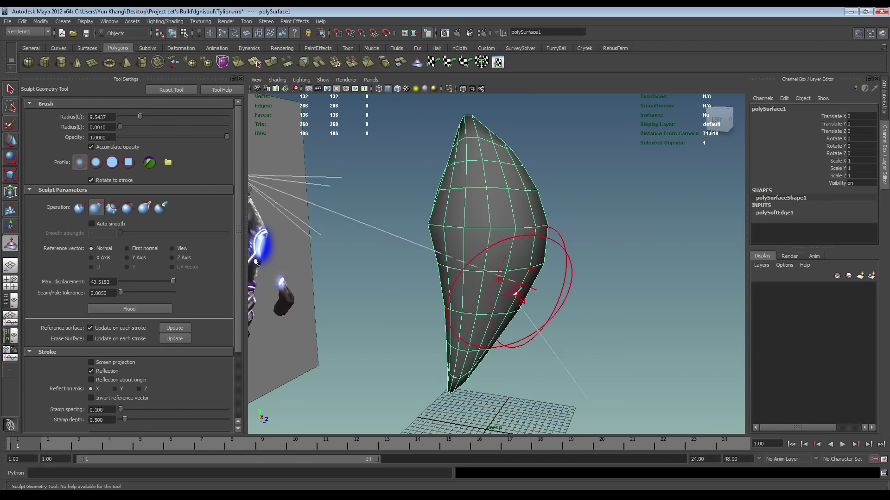
pyautogui.press('w')
pyautogui.click(627, 199)
pyautogui.moveTo(627, 198)
pyautogui.keyDown('alt'); pyautogui.mouseDown()
pyautogui.moveTo(615, 213)
pyautogui.moveTo(533, 220)
pyautogui.moveTo(598, 215)
pyautogui.mouseUp(); pyautogui.keyUp('alt')
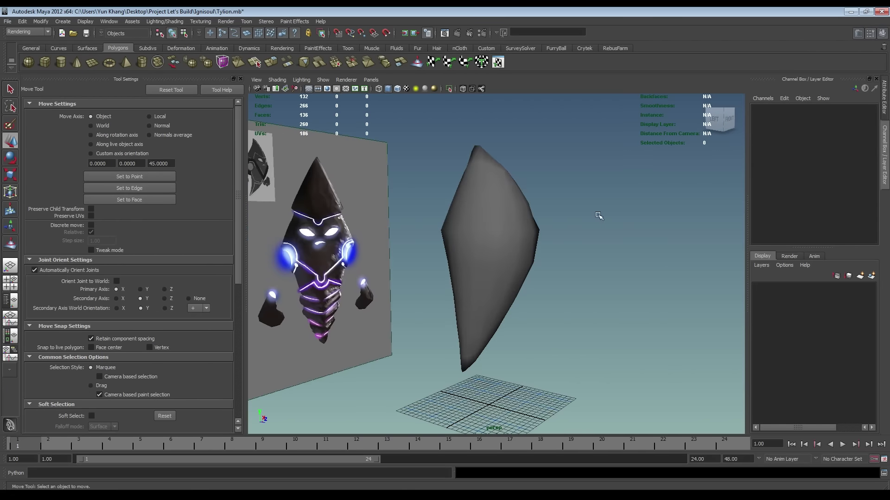
# Step: Rename the crystal mesh to Tylion_01 in the Channel Box
pyautogui.click(533, 223)
pyautogui.keyDown('alt'); pyautogui.moveTo(533, 223); pyautogui.dragTo(603, 223); pyautogui.keyUp('alt')
pyautogui.click(769, 109)
pyautogui.write('Tyl')
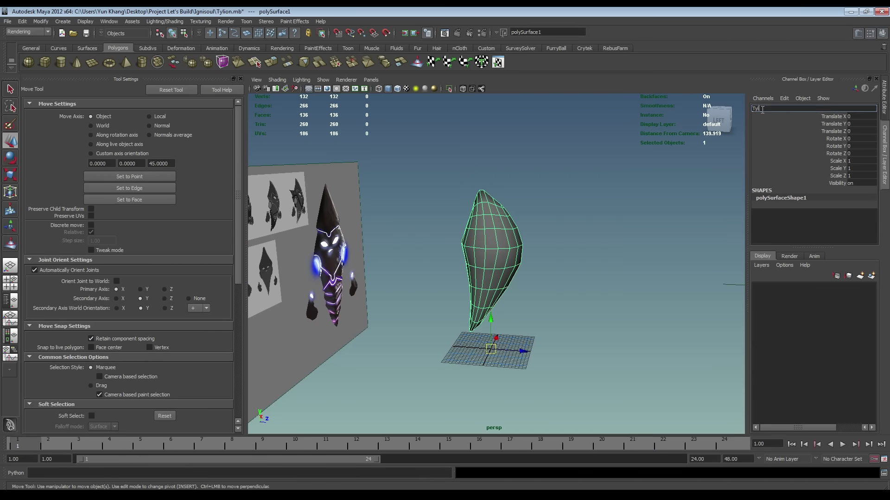
pyautogui.write('_01')
pyautogui.press('Return')
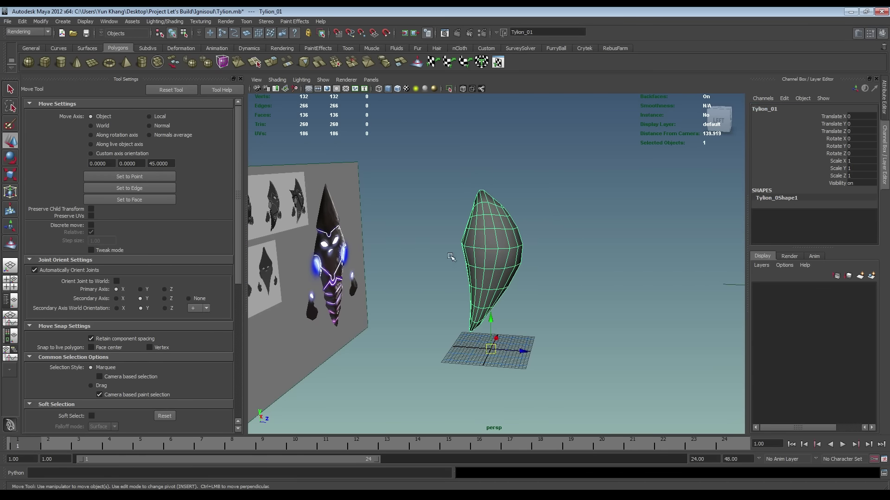
# Step: Maximise the front view and zoom in to compare the crystal with the reference image
pyautogui.keyDown('alt'); pyautogui.moveTo(555, 248); pyautogui.dragTo(551, 228); pyautogui.keyUp('alt')
pyautogui.press('space')
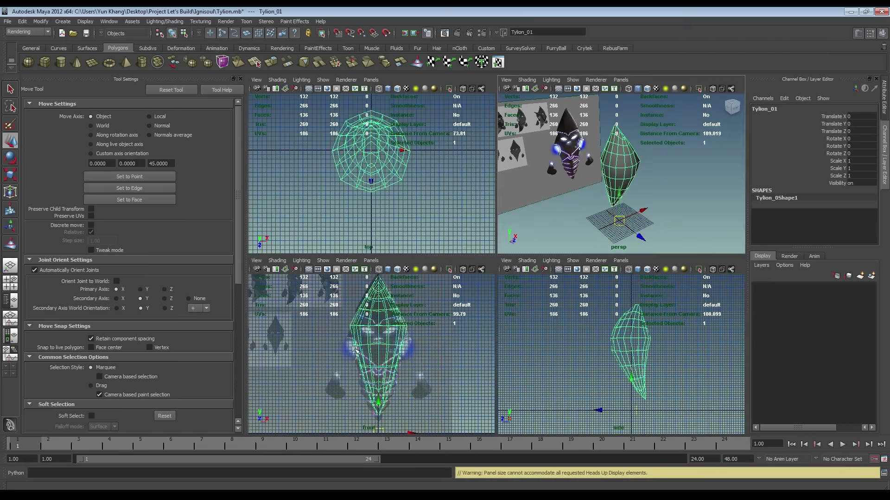
pyautogui.press('space')
pyautogui.scroll(-2, 423, 309)
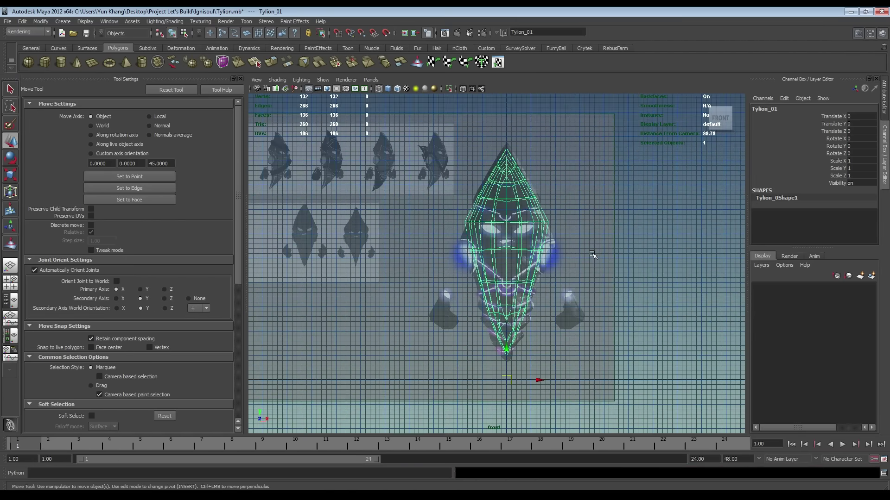
pyautogui.scroll(-2, 579, 254)
pyautogui.scroll(-2, 579, 253)
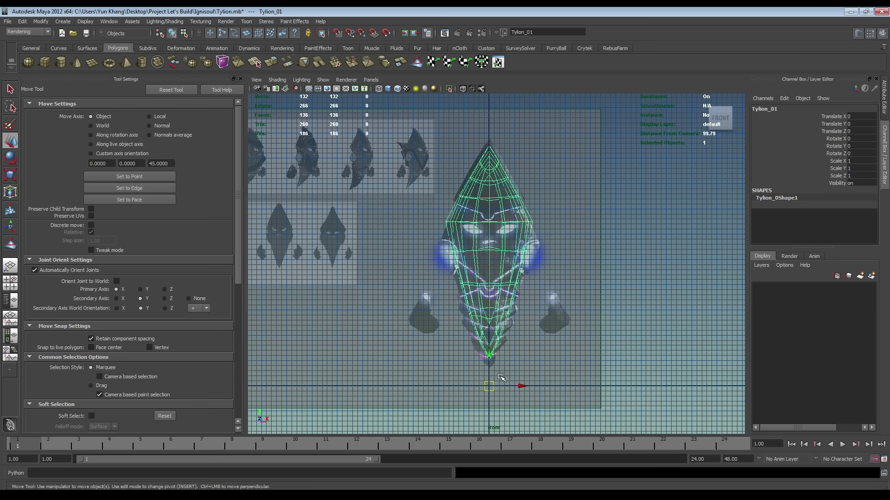
pyautogui.scroll(2, 517, 378)
pyautogui.scroll(2, 522, 366)
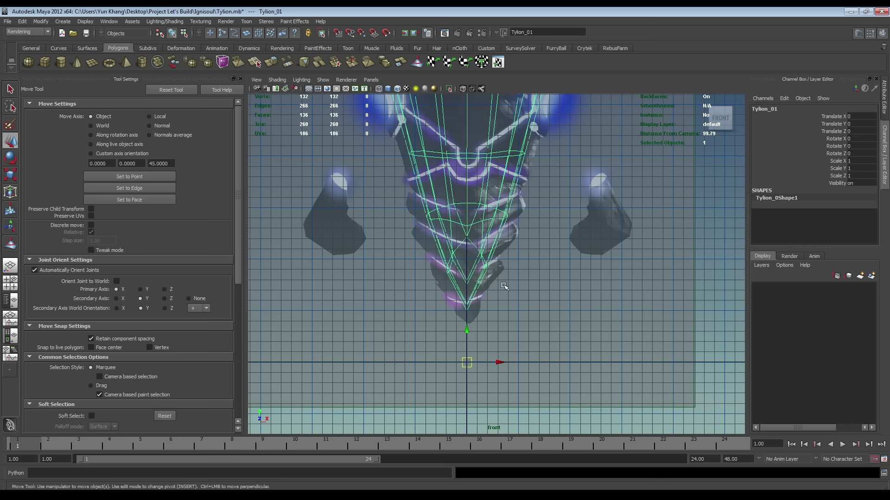
pyautogui.scroll(-2, 501, 279)
pyautogui.scroll(-2, 501, 279)
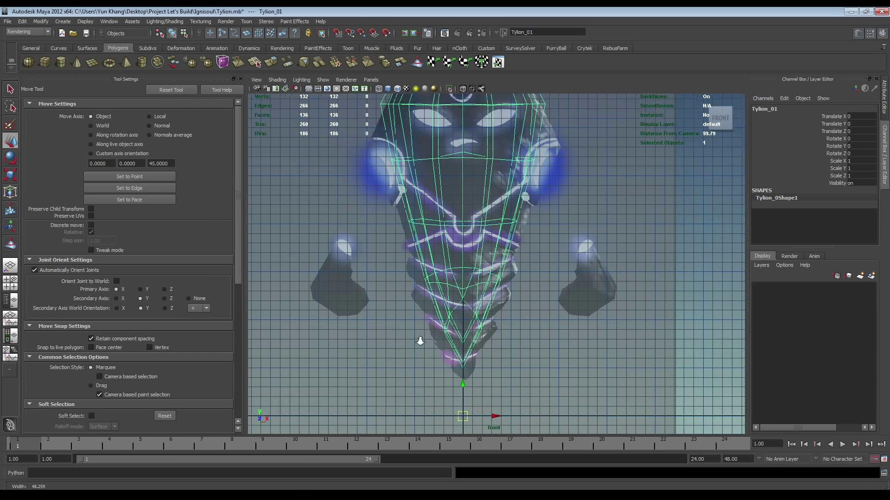
pyautogui.scroll(-2, 501, 279)
# Step: Pan and zoom the front view to match the crystal outline against the reference drawing
pyautogui.keyDown('alt'); pyautogui.moveTo(524, 295); pyautogui.dragTo(531, 367, button='middle'); pyautogui.keyUp('alt')
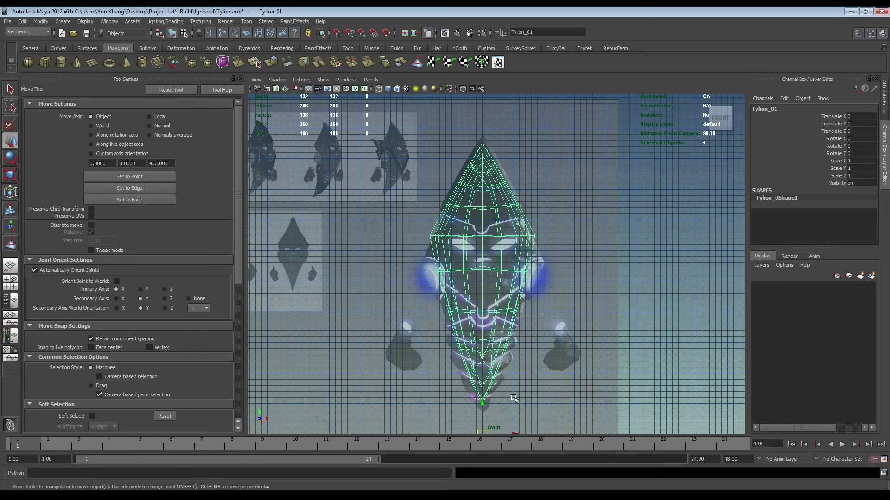
pyautogui.keyDown('alt'); pyautogui.moveTo(514, 398); pyautogui.dragTo(526, 394, button='middle'); pyautogui.keyUp('alt')
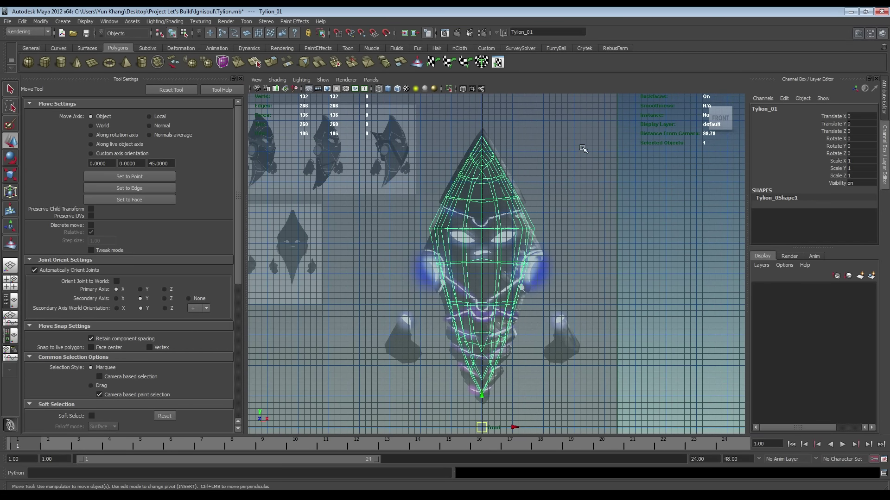
pyautogui.moveTo(622, 155); pyautogui.dragTo(621, 177)
pyautogui.scroll(2, 622, 177)
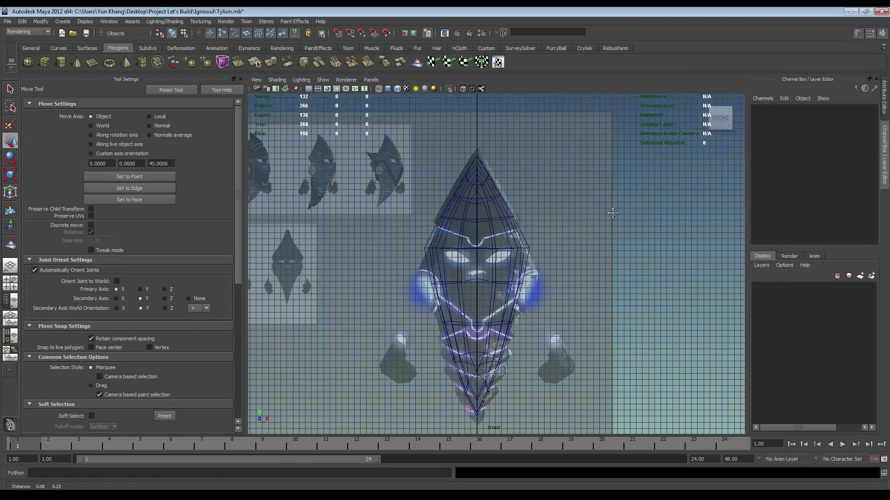
pyautogui.keyDown('alt'); pyautogui.moveTo(571, 153); pyautogui.dragTo(580, 279, button='middle'); pyautogui.keyUp('alt')
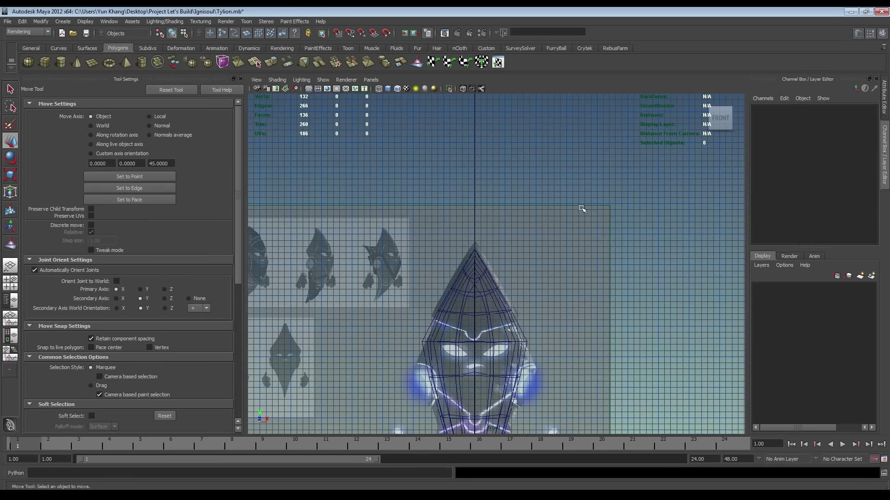
pyautogui.scroll(-1, 576, 105)
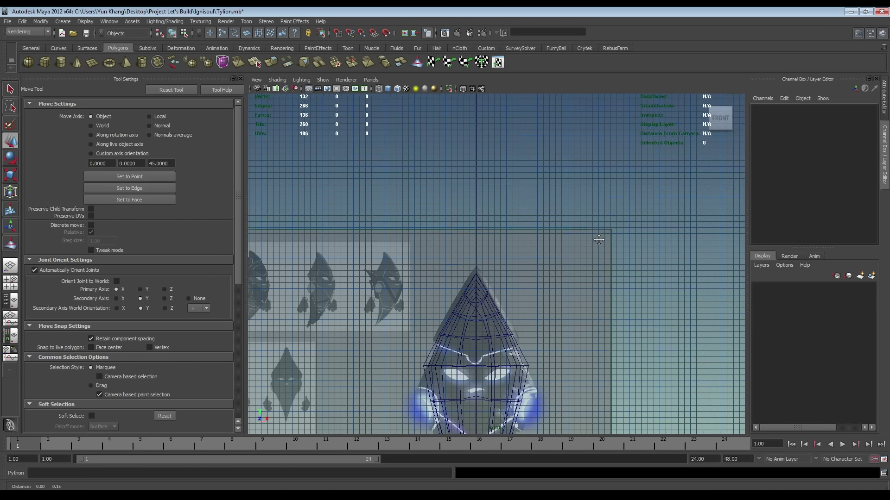
pyautogui.keyDown('alt'); pyautogui.moveTo(344, 215); pyautogui.dragTo(344, 260, button='middle'); pyautogui.keyUp('alt')
pyautogui.scroll(-2, 546, 188)
pyautogui.press('space')
pyautogui.press('space')
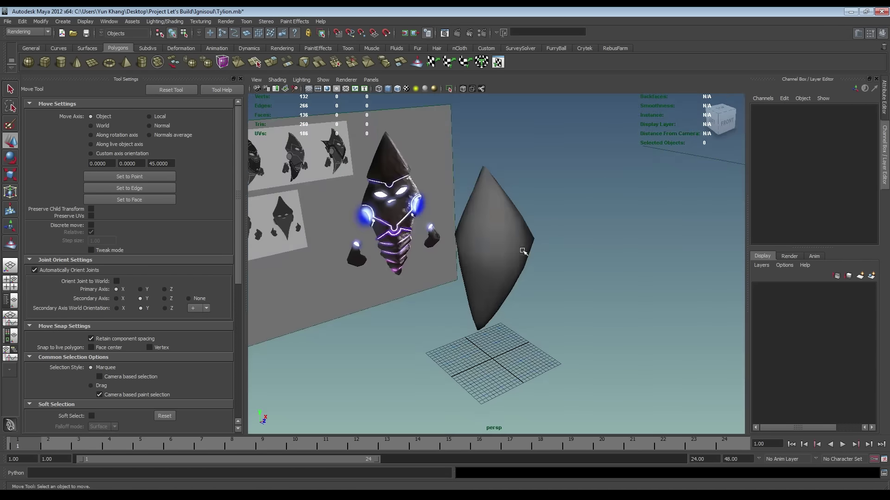
# Step: Scale Tylion_01 to 2 on the X, Y and Z axes
pyautogui.click(521, 252)
pyautogui.keyDown('alt'); pyautogui.moveTo(561, 269); pyautogui.dragTo(517, 251); pyautogui.keyUp('alt')
pyautogui.press('t')
pyautogui.press('r')
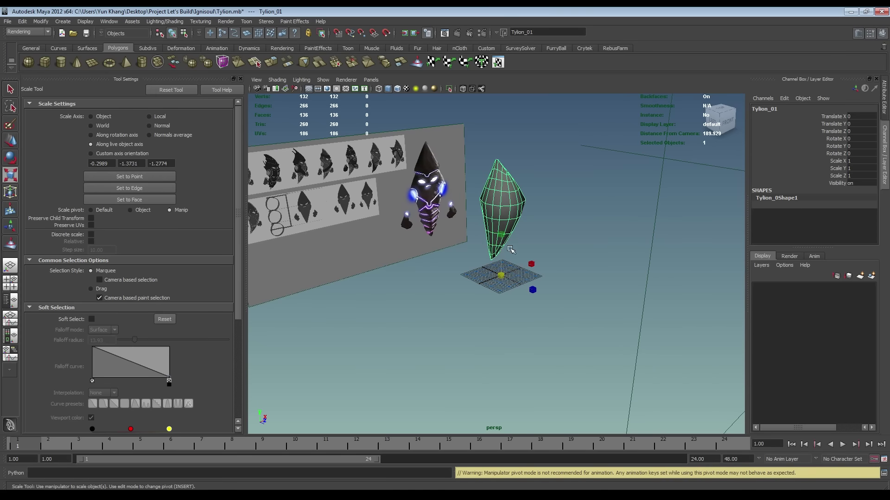
pyautogui.moveTo(859, 162); pyautogui.dragTo(856, 174)
pyautogui.press('Return')
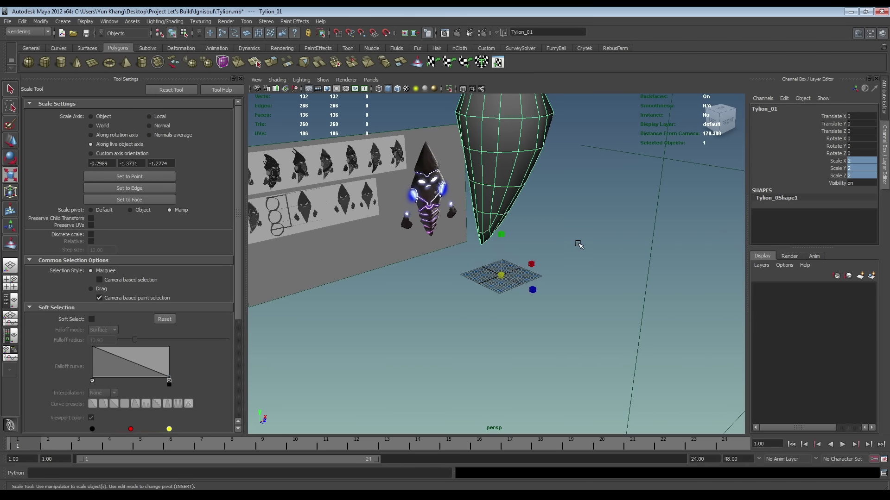
pyautogui.moveTo(580, 246)
pyautogui.keyDown('alt'); pyautogui.mouseDown()
pyautogui.moveTo(505, 257)
pyautogui.moveTo(575, 227)
pyautogui.mouseUp(); pyautogui.keyUp('alt')
pyautogui.click(577, 227)
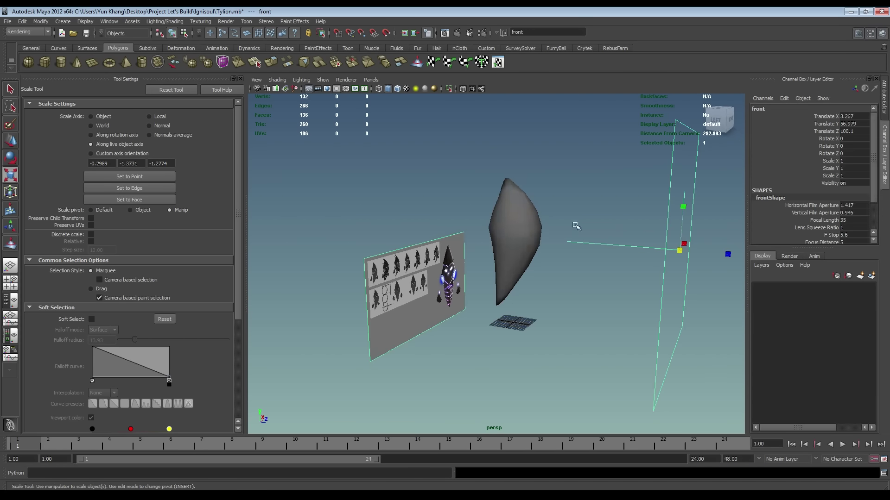
# Step: Freeze Tylion_01's transformations so its scale resets to 1
pyautogui.click(501, 241)
pyautogui.moveTo(558, 177); pyautogui.dragTo(557, 199)
pyautogui.click(497, 217)
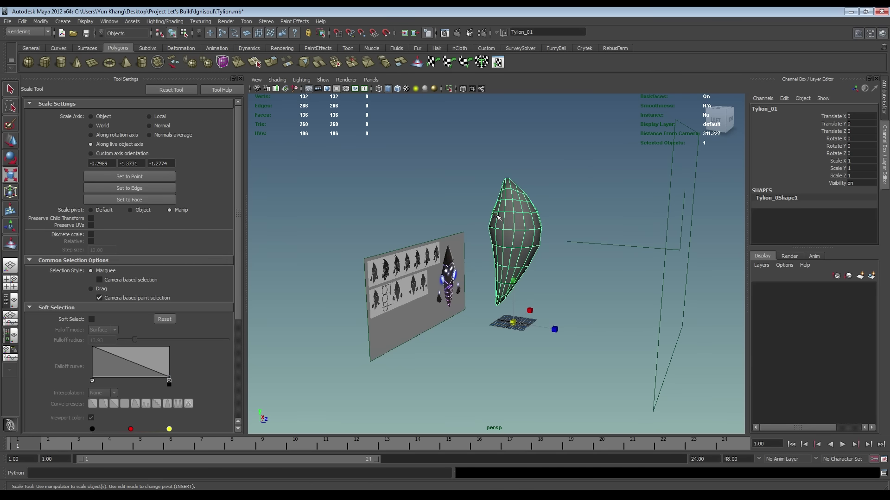
pyautogui.press('w')
pyautogui.keyDown('alt'); pyautogui.moveTo(478, 241); pyautogui.dragTo(574, 225); pyautogui.keyUp('alt')
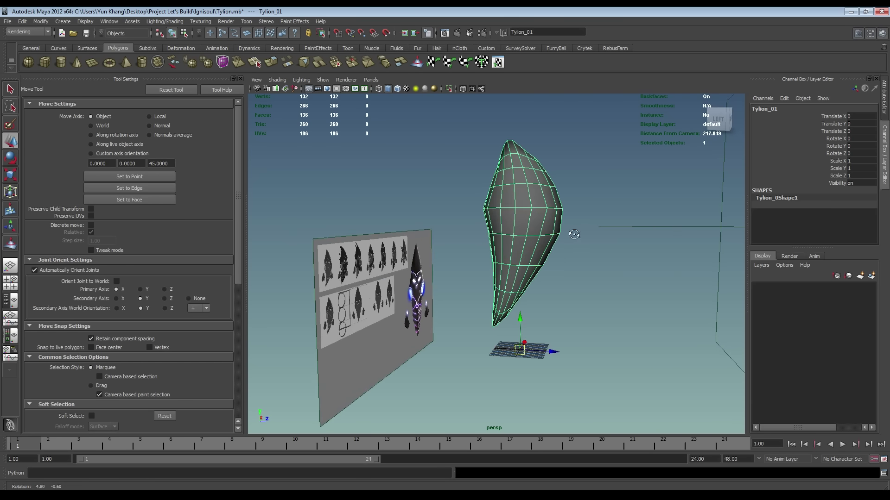
pyautogui.keyDown('alt'); pyautogui.moveTo(533, 343); pyautogui.dragTo(528, 339); pyautogui.keyUp('alt')
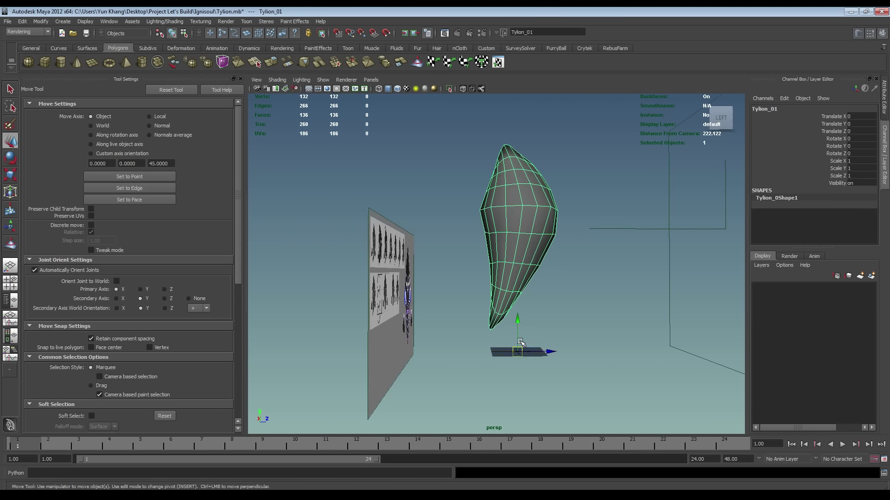
# Step: Shift all of Tylion_01's vertices so the crystal's base sits over the grid centre
pyautogui.press('F8')
pyautogui.moveTo(597, 359); pyautogui.dragTo(463, 137)
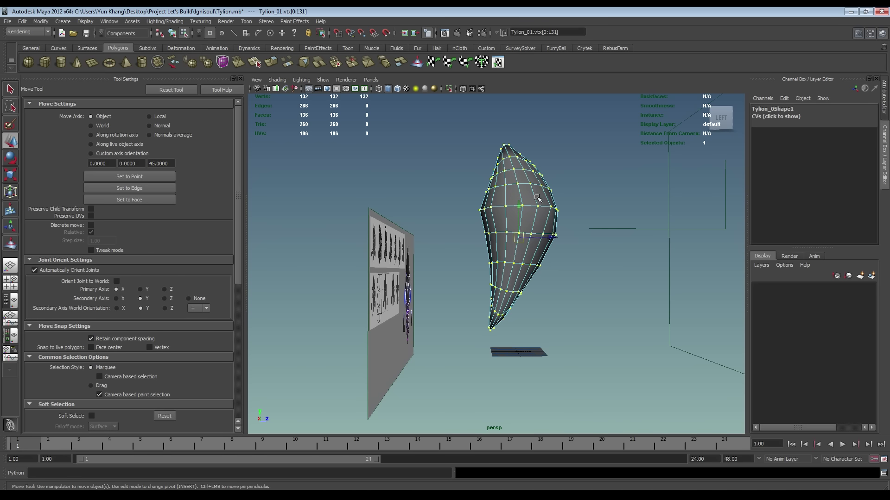
pyautogui.moveTo(543, 238); pyautogui.dragTo(561, 237)
pyautogui.press('F8')
pyautogui.keyDown('alt'); pyautogui.moveTo(584, 272); pyautogui.dragTo(591, 296); pyautogui.keyUp('alt')
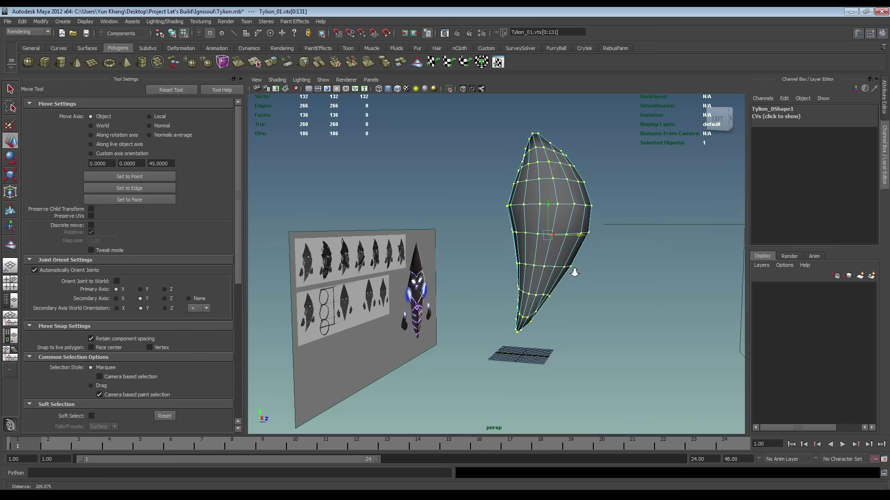
pyautogui.click(591, 300)
pyautogui.click(573, 258)
pyautogui.keyDown('alt'); pyautogui.moveTo(607, 260); pyautogui.dragTo(564, 284); pyautogui.keyUp('alt')
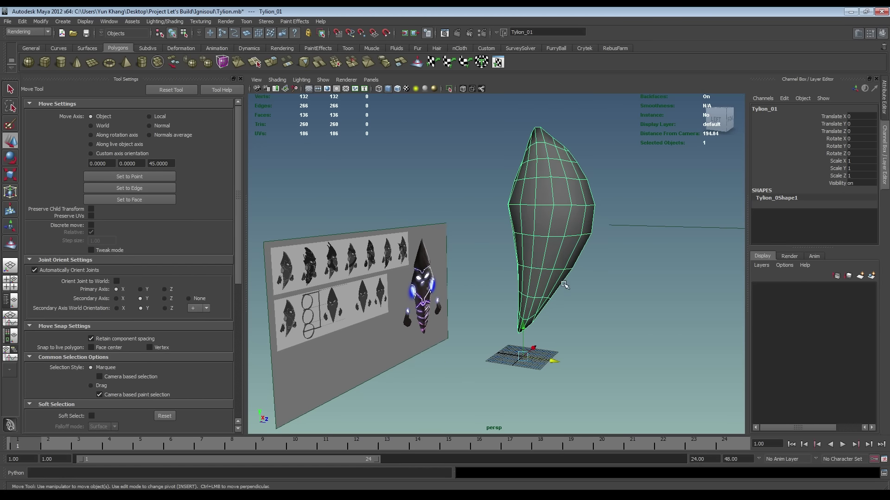
pyautogui.click(605, 282)
pyautogui.press('space')
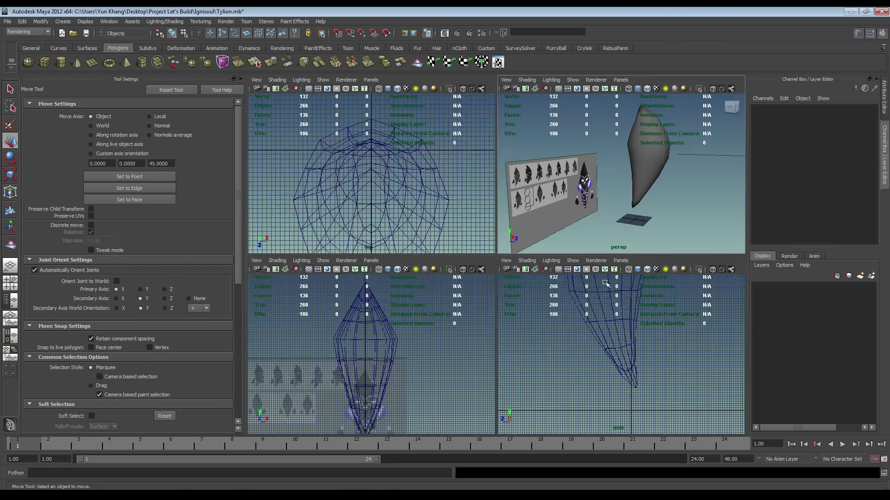
# Step: In the maximised side view, place joints inside the crystal with the Skeleton Joint Tool
pyautogui.press('space')
pyautogui.scroll(-3, 354, 204)
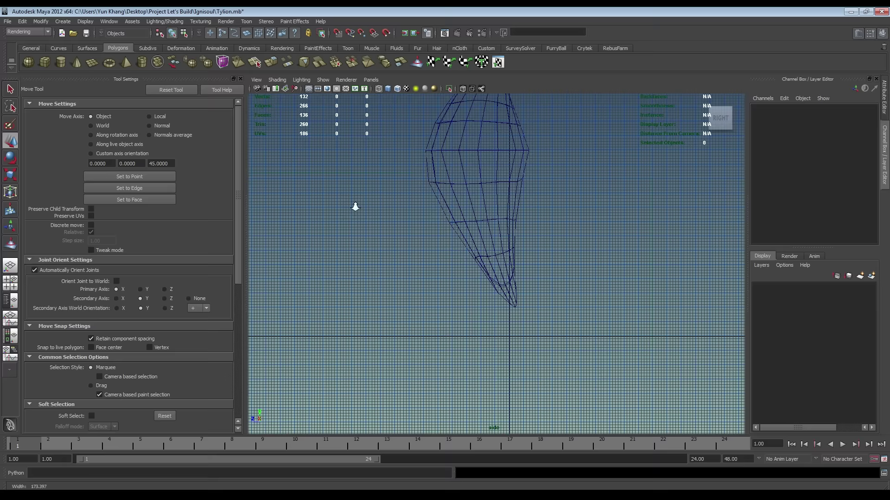
pyautogui.scroll(-3, 338, 319)
pyautogui.keyDown('alt'); pyautogui.moveTo(337, 319); pyautogui.dragTo(338, 203, button='middle'); pyautogui.keyUp('alt')
pyautogui.press('space')
pyautogui.click(559, 249)
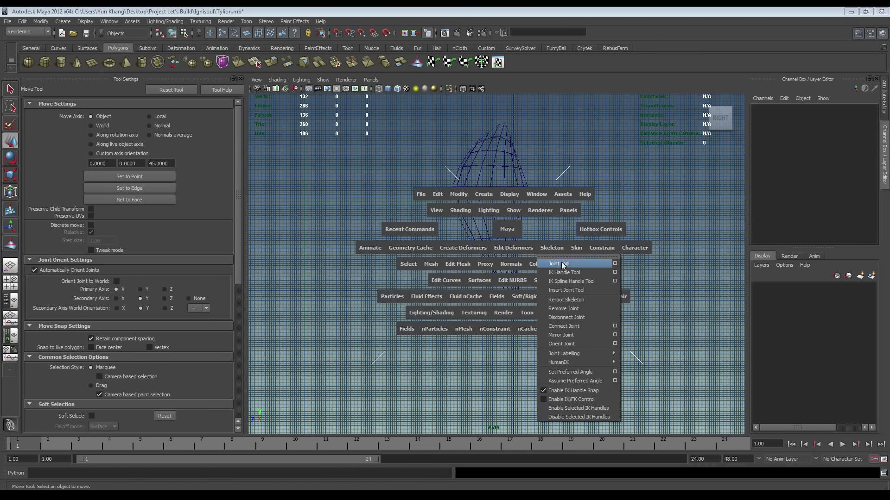
pyautogui.click(562, 264)
pyautogui.scroll(3, 533, 266)
pyautogui.click(464, 241)
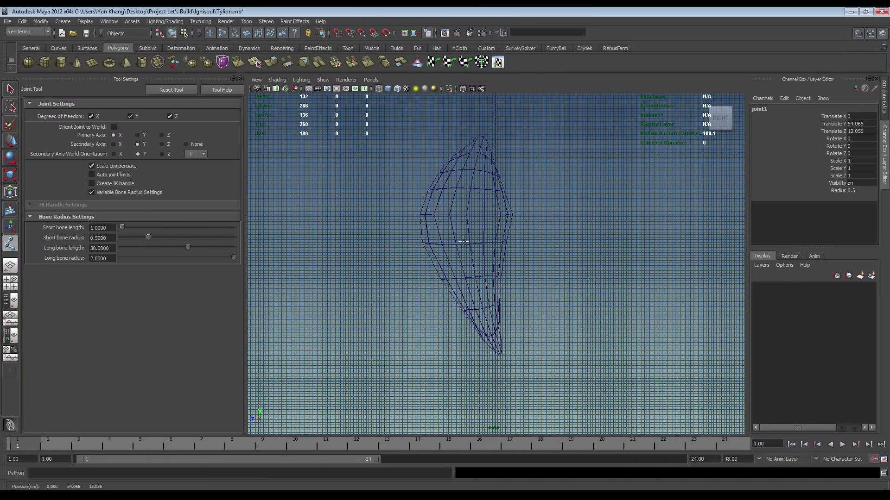
pyautogui.click(474, 282)
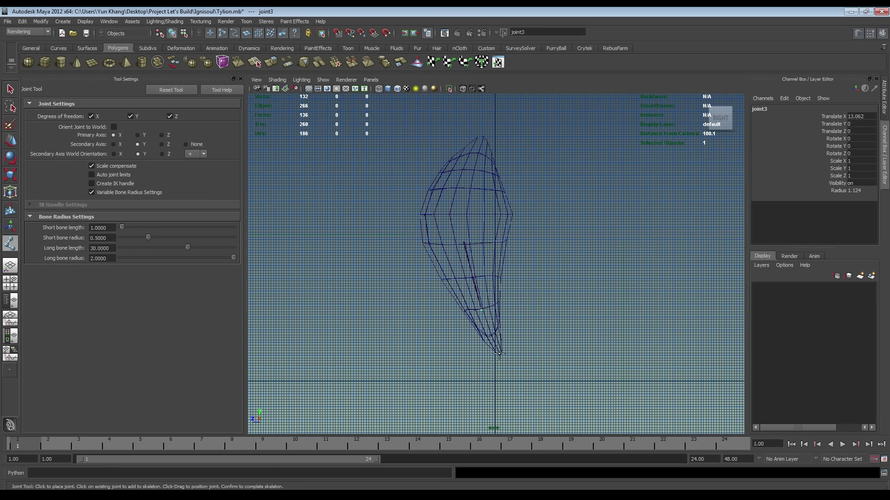
# Step: Build the joint chain from the crystal's bottom tip up through its centre
pyautogui.hotkey('ctrl', 'z')
pyautogui.hotkey('ctrl', 'z')
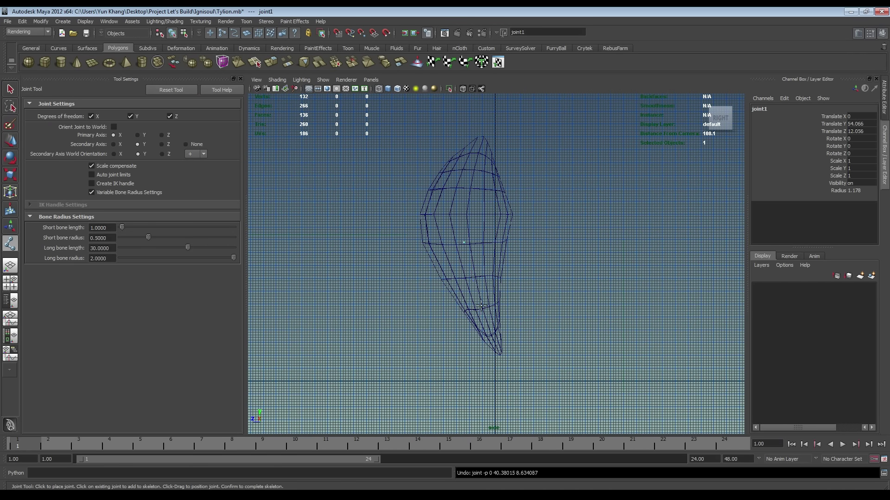
pyautogui.click(480, 307)
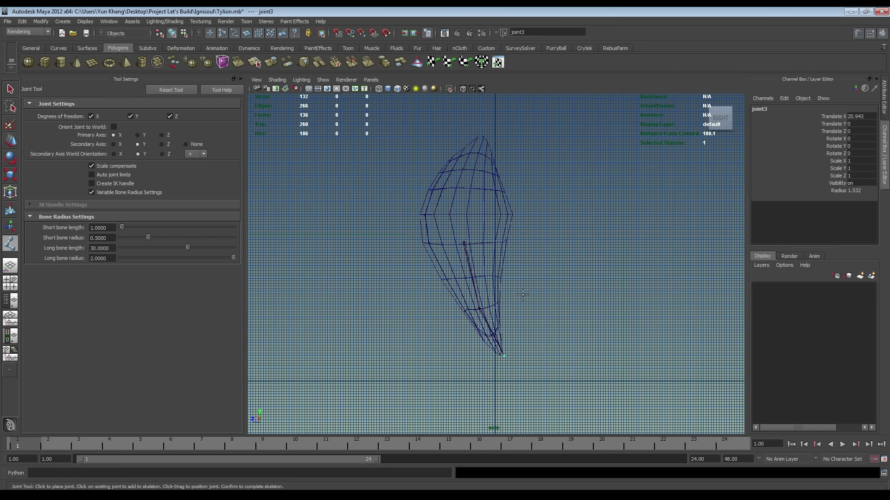
pyautogui.keyDown('alt'); pyautogui.moveTo(478, 244); pyautogui.dragTo(475, 268, button='middle'); pyautogui.keyUp('alt')
pyautogui.press('Return')
pyautogui.click(461, 266)
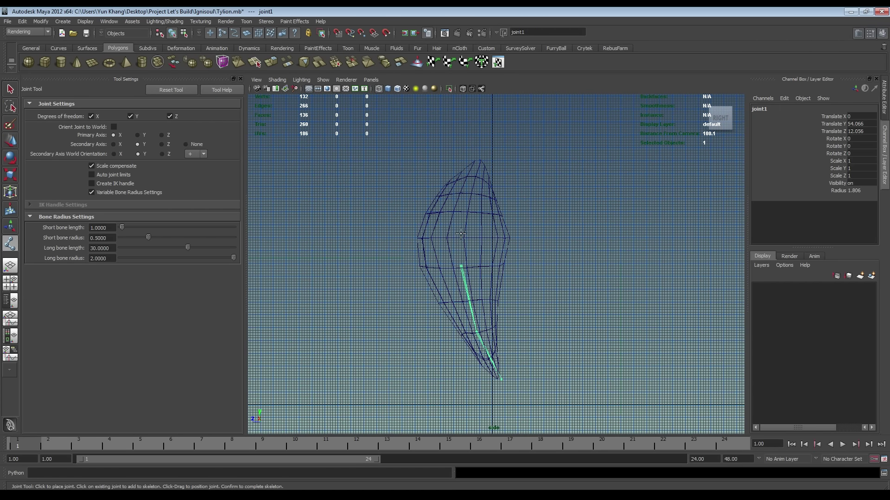
pyautogui.click(461, 234)
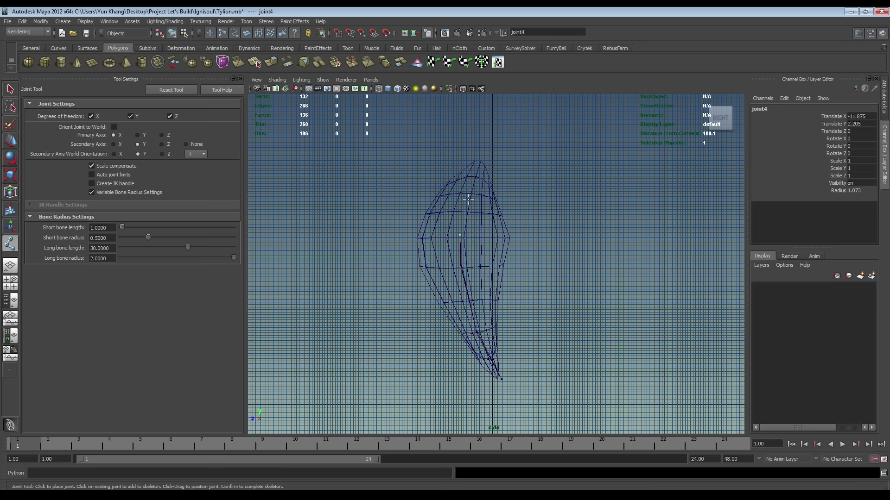
pyautogui.click(468, 199)
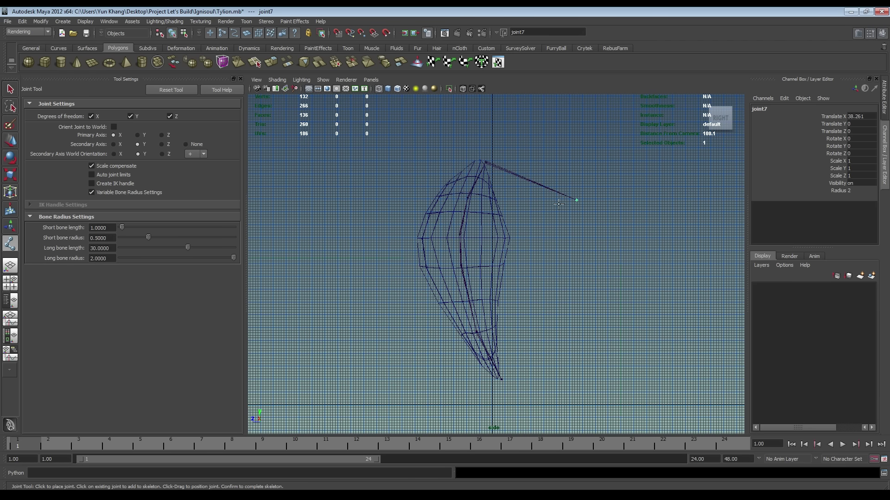
pyautogui.press('Return')
# Step: Raise the Radius of the whole joint chain to 15.3
pyautogui.press('w')
pyautogui.press('space')
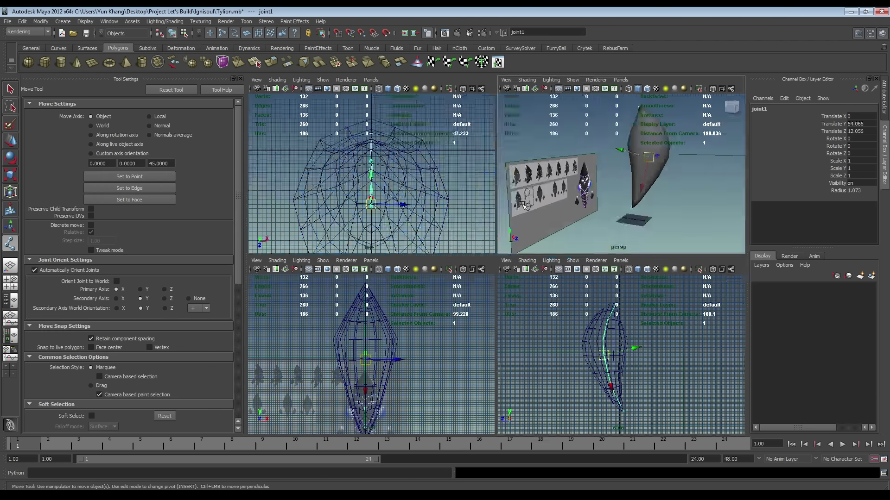
pyautogui.press('space')
pyautogui.moveTo(510, 209)
pyautogui.keyDown('alt'); pyautogui.mouseDown()
pyautogui.moveTo(504, 203)
pyautogui.moveTo(552, 194)
pyautogui.mouseUp(); pyautogui.keyUp('alt')
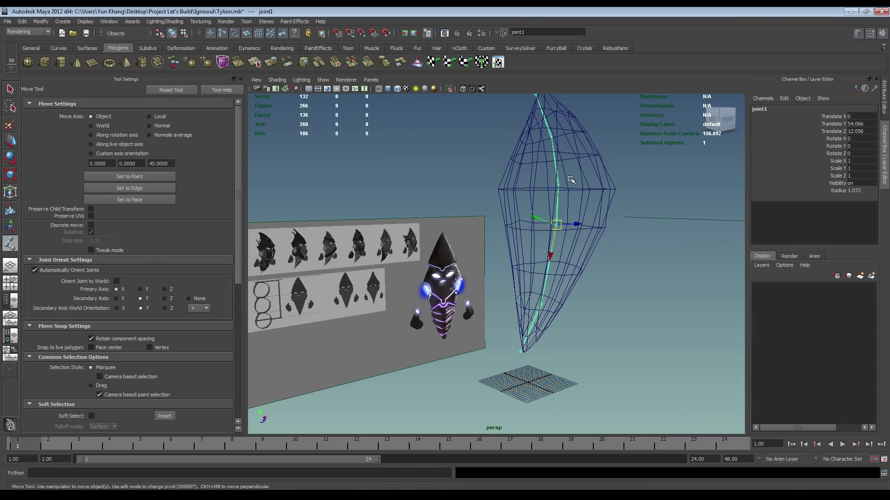
pyautogui.hotkey('ctrl', 'a')
pyautogui.moveTo(645, 192); pyautogui.dragTo(633, 247, button='right')
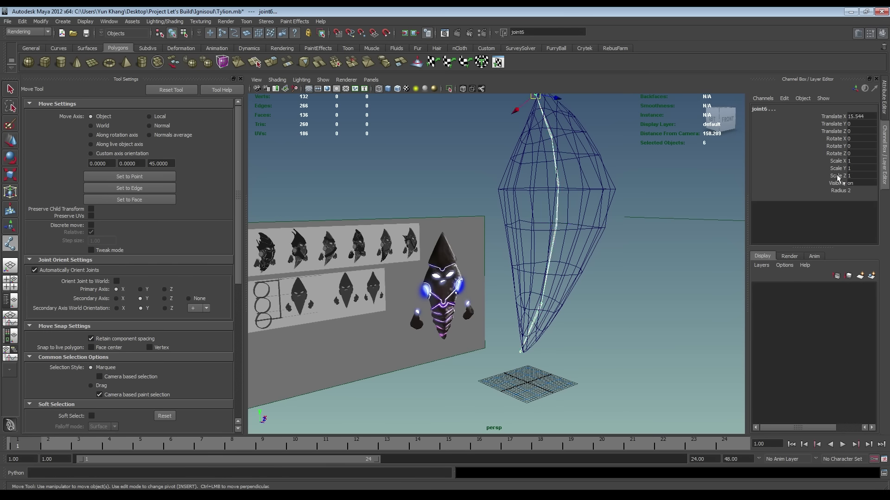
pyautogui.click(839, 191)
pyautogui.moveTo(584, 211); pyautogui.dragTo(626, 211, button='middle')
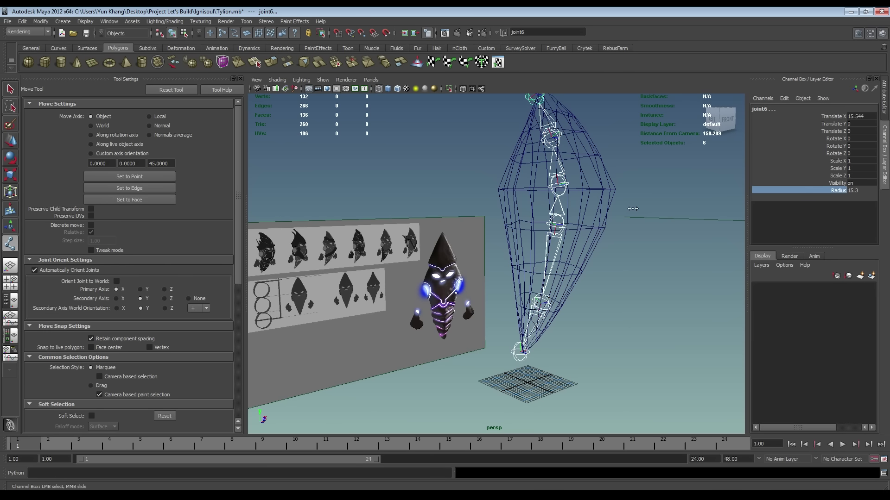
pyautogui.click(536, 99)
pyautogui.keyDown('alt'); pyautogui.moveTo(556, 209); pyautogui.dragTo(525, 179); pyautogui.keyUp('alt')
# Step: Enable Shading > X-Ray Joints so the joints show through the shaded Tylion_01 mesh
pyautogui.press('5')
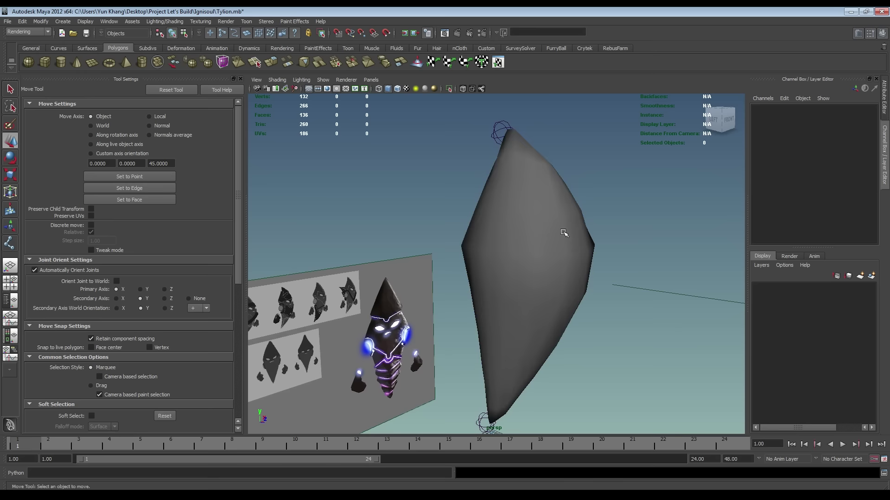
pyautogui.click(548, 204)
pyautogui.press('4')
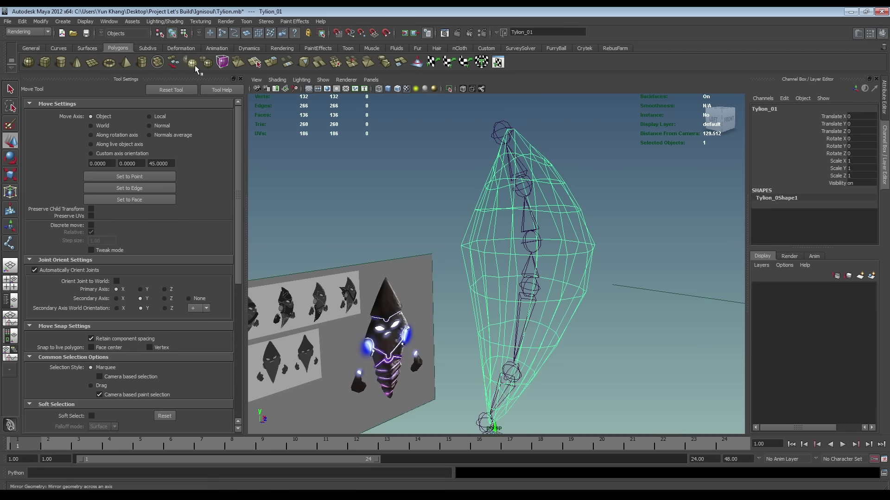
pyautogui.click(277, 79)
pyautogui.click(301, 182)
pyautogui.click(583, 194)
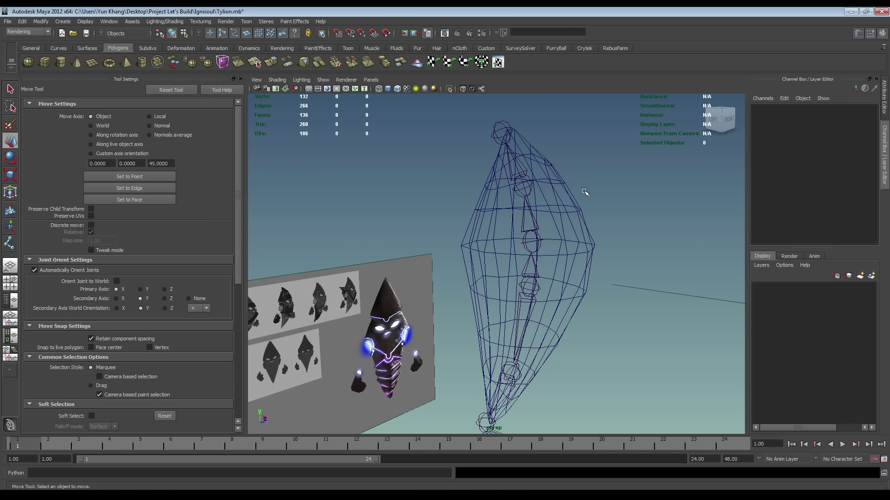
pyautogui.press('5')
# Step: Orbit and dolly around the rigged crystal to inspect the joint chain
pyautogui.click(564, 214)
pyautogui.moveTo(563, 214)
pyautogui.keyDown('alt'); pyautogui.mouseDown()
pyautogui.moveTo(573, 231)
pyautogui.moveTo(452, 187)
pyautogui.mouseUp(); pyautogui.keyUp('alt')
pyautogui.click(463, 194)
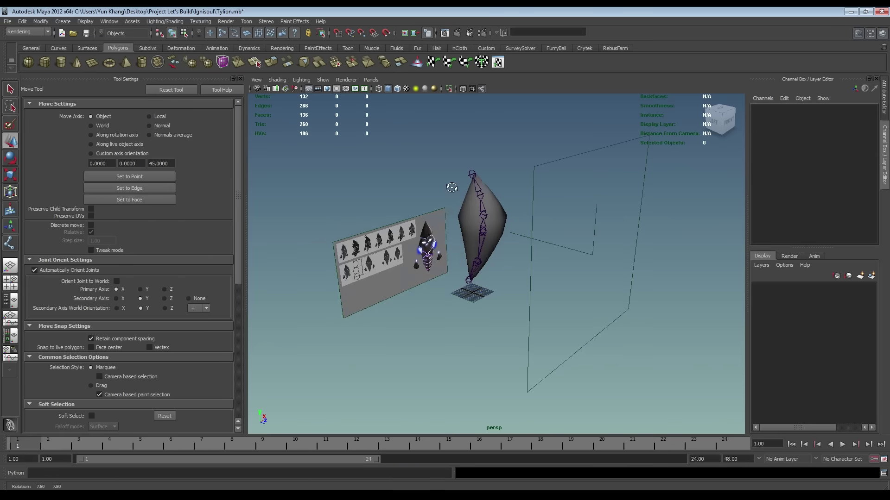
pyautogui.keyDown('alt'); pyautogui.moveTo(452, 188); pyautogui.dragTo(492, 199, button='right'); pyautogui.keyUp('alt')
pyautogui.keyDown('alt'); pyautogui.moveTo(491, 200); pyautogui.dragTo(477, 195); pyautogui.keyUp('alt')
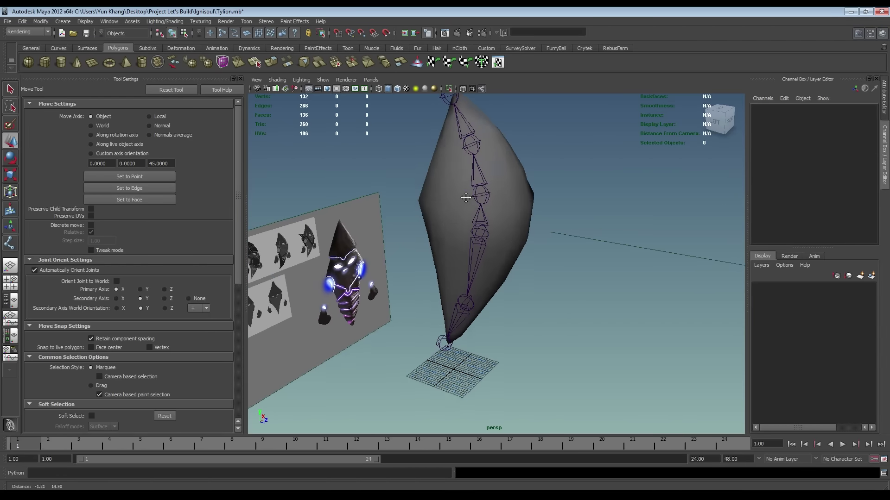
pyautogui.click(477, 195)
pyautogui.click(603, 176)
# Step: Create a polygon sphere and move it up beside the crystal's lower part
pyautogui.click(29, 62)
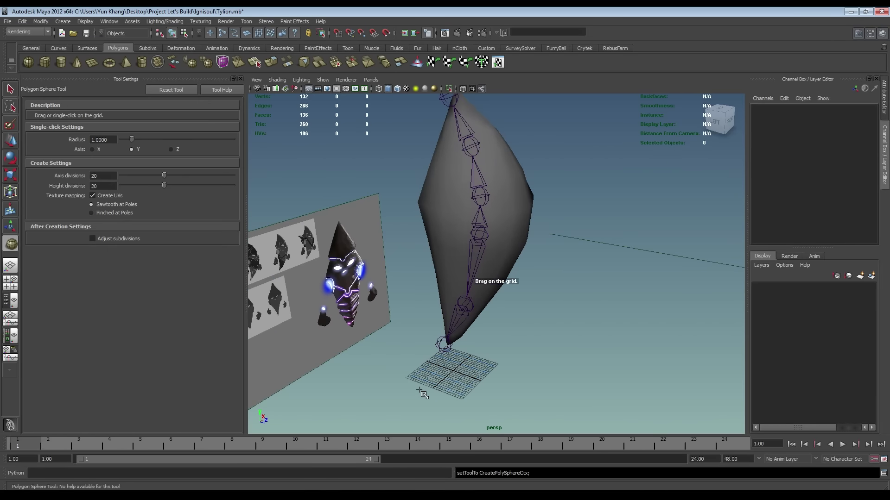
pyautogui.moveTo(416, 381); pyautogui.dragTo(429, 384)
pyautogui.moveTo(457, 357)
pyautogui.keyDown('alt'); pyautogui.mouseDown()
pyautogui.moveTo(417, 343)
pyautogui.moveTo(394, 220)
pyautogui.moveTo(470, 276)
pyautogui.moveTo(476, 255)
pyautogui.moveTo(548, 278)
pyautogui.moveTo(505, 306)
pyautogui.moveTo(499, 321)
pyautogui.moveTo(551, 327)
pyautogui.moveTo(534, 258)
pyautogui.mouseUp(); pyautogui.keyUp('alt')
pyautogui.click(534, 259)
pyautogui.moveTo(629, 229)
pyautogui.keyDown('alt'); pyautogui.mouseDown()
pyautogui.moveTo(502, 218)
pyautogui.moveTo(444, 294)
pyautogui.mouseUp(); pyautogui.keyUp('alt')
# Step: Duplicate the sphere and mirror the copy to Translate X 17.027
pyautogui.click(379, 280)
pyautogui.hotkey('ctrl', 'd')
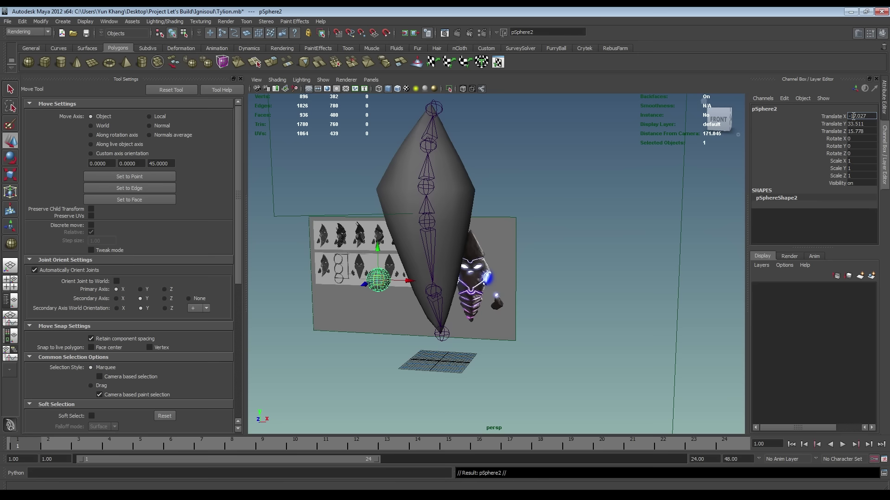
pyautogui.press('BackSpace')
pyautogui.press('Return')
# Step: Set both spheres' axis and height subdivisions to 3
pyautogui.keyDown('shift'); pyautogui.click(375, 282); pyautogui.keyUp('shift')
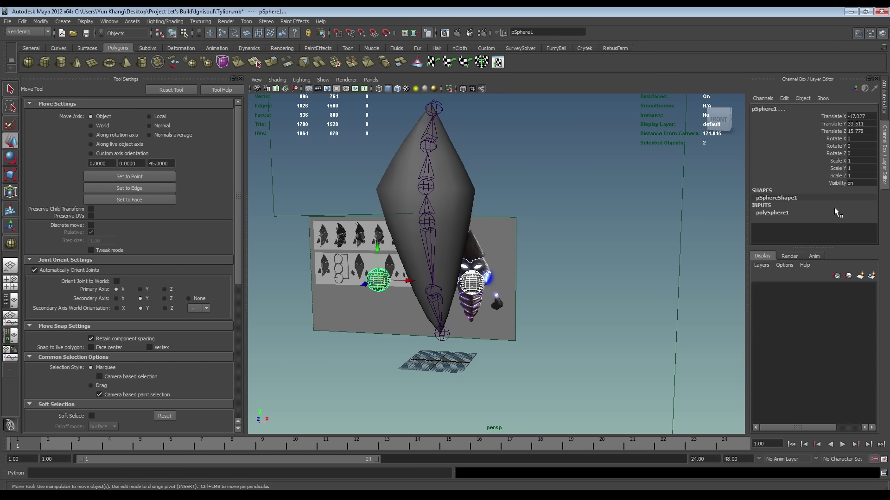
pyautogui.click(772, 212)
pyautogui.click(843, 228)
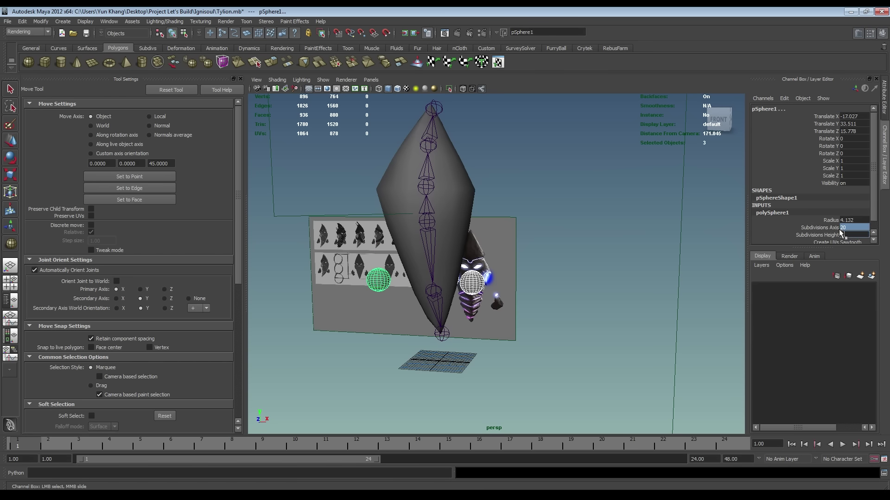
pyautogui.keyDown('shift'); pyautogui.click(841, 235); pyautogui.keyUp('shift')
pyautogui.write('3')
pyautogui.press('Return')
pyautogui.press('f')
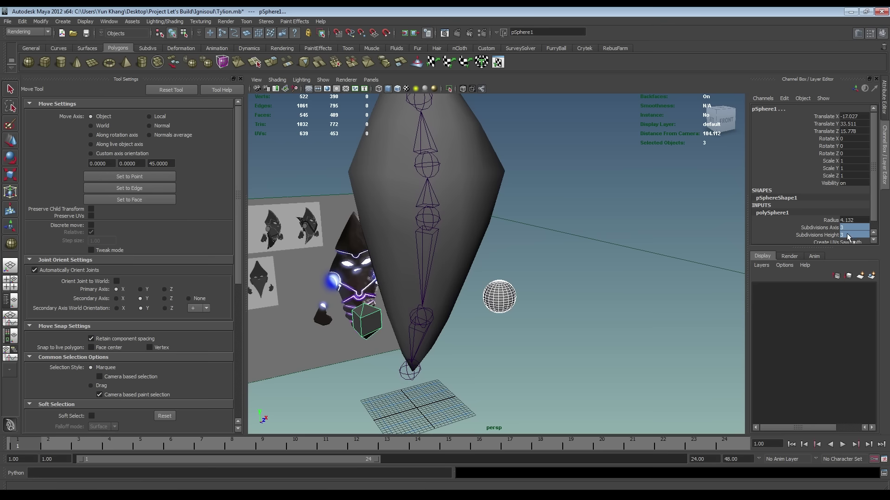
# Step: Replace the right sphere with a new duplicate of the left one at the mirrored X position
pyautogui.click(574, 304)
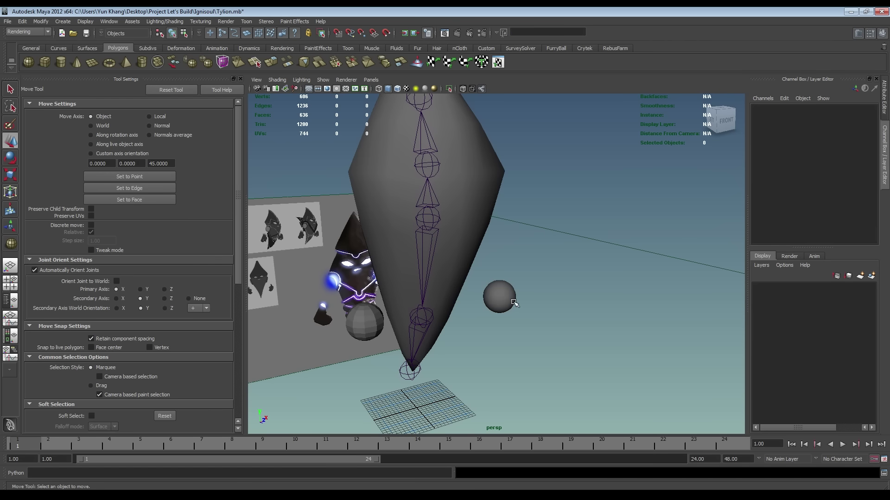
pyautogui.click(500, 296)
pyautogui.press('Delete')
pyautogui.click(371, 324)
pyautogui.hotkey('ctrl', 'd')
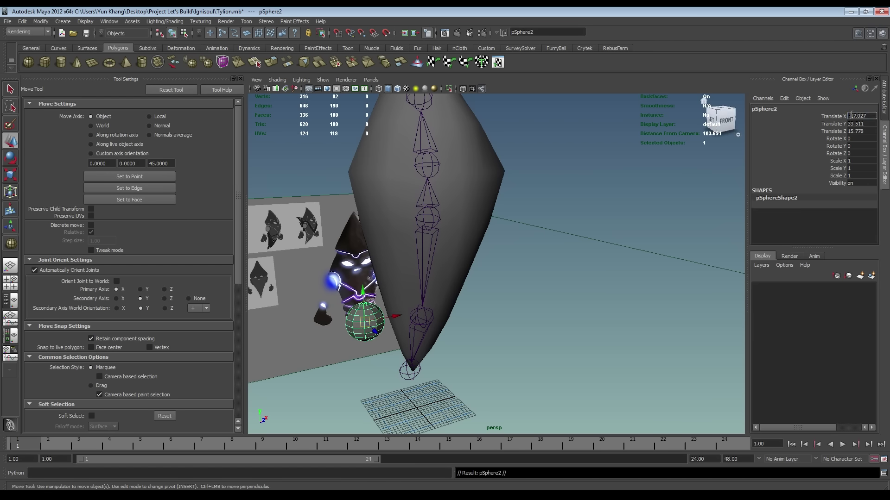
pyautogui.press('Delete')
pyautogui.press('Return')
# Step: Center the pivots of both spheres, then reselect the Tylion_01 mesh
pyautogui.keyDown('alt'); pyautogui.moveTo(554, 297); pyautogui.dragTo(441, 356); pyautogui.keyUp('alt')
pyautogui.keyDown('shift'); pyautogui.click(431, 339); pyautogui.keyUp('shift')
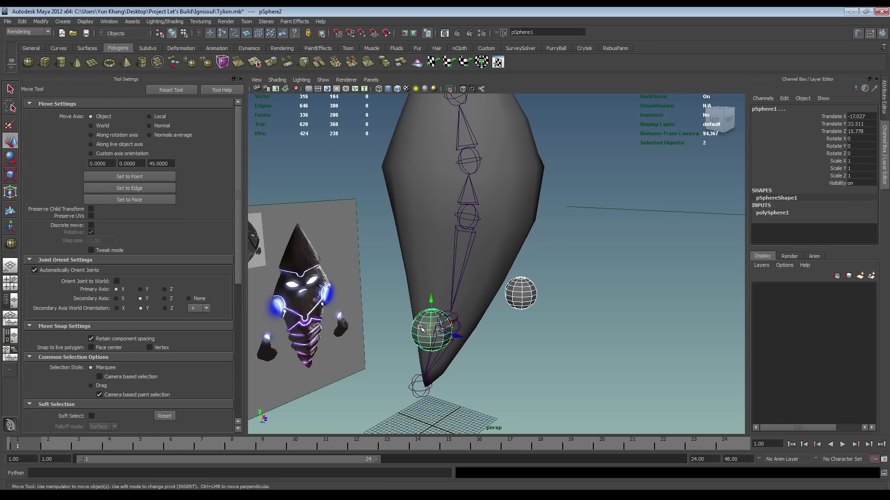
pyautogui.keyDown('shift'); pyautogui.moveTo(635, 248); pyautogui.dragTo(604, 312, button='right'); pyautogui.keyUp('shift')
pyautogui.click(604, 320)
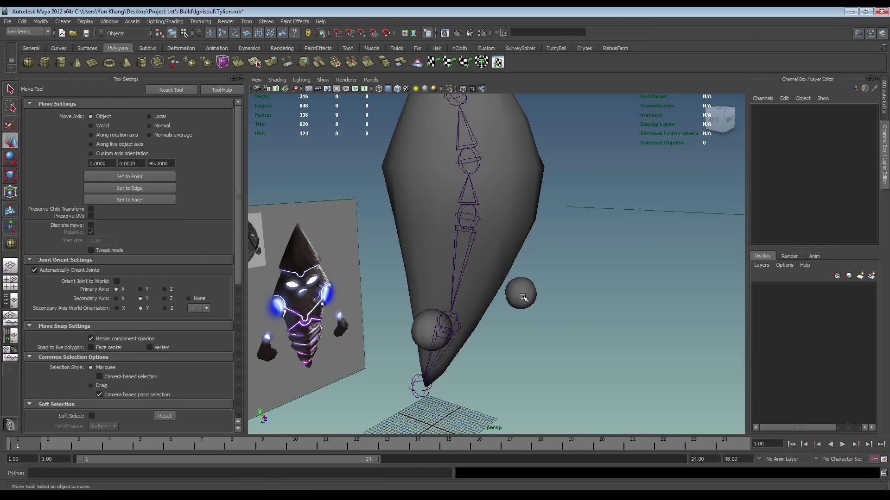
pyautogui.click(520, 293)
pyautogui.click(526, 167)
pyautogui.scroll(-3, 533, 173)
# Step: Apply a Planar Mapping UV projection (polyPlanarProj1) to the Tylion_01 crystal via the hotbox
pyautogui.scroll(-2, 540, 177)
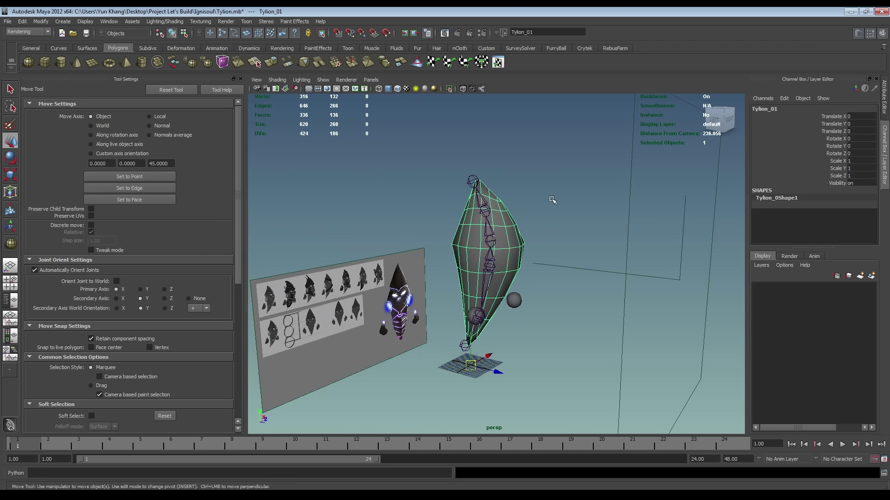
pyautogui.scroll(-1, 548, 182)
pyautogui.moveTo(721, 118)
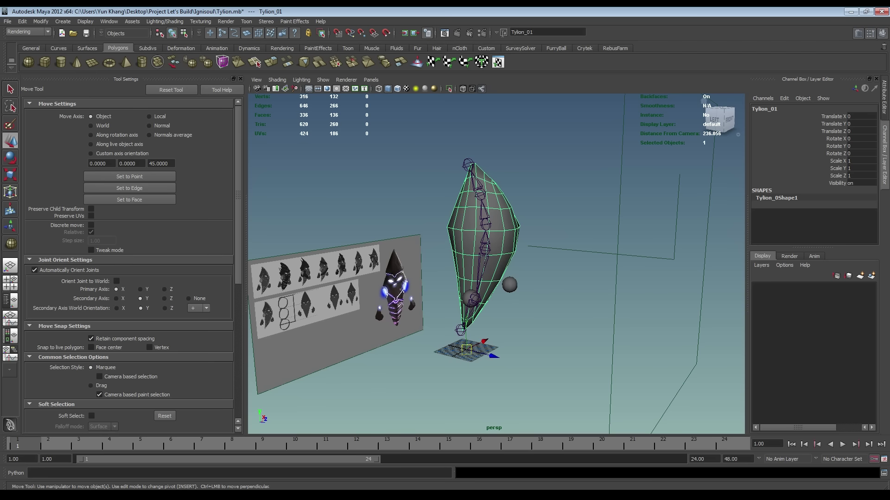
pyautogui.scroll(3, 533, 306)
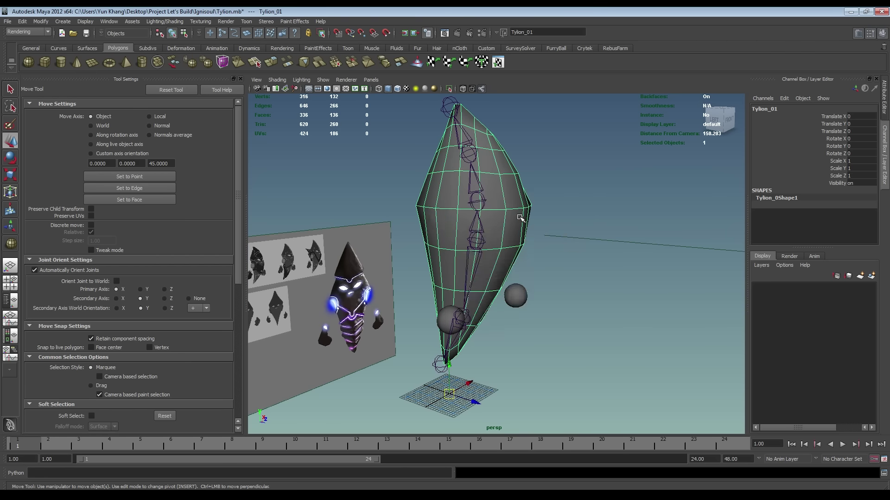
pyautogui.press('space')
pyautogui.press('space')
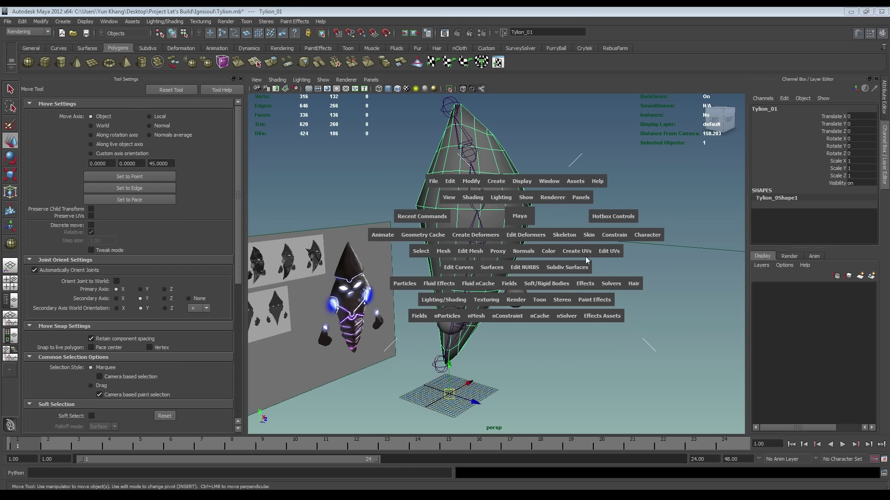
pyautogui.click(580, 252)
pyautogui.click(616, 268)
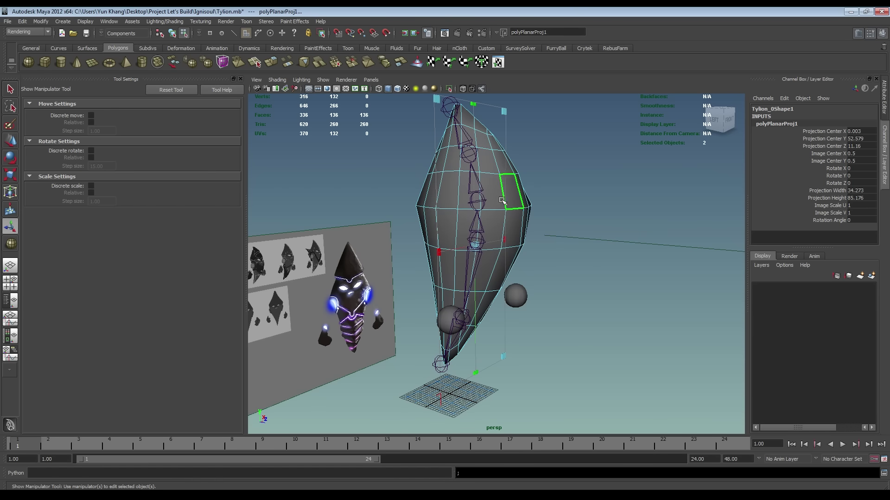
pyautogui.scroll(2, 543, 184)
# Step: Open the UV Texture Editor with shaded UVs and enlarge its window
pyautogui.press('space')
pyautogui.click(568, 147)
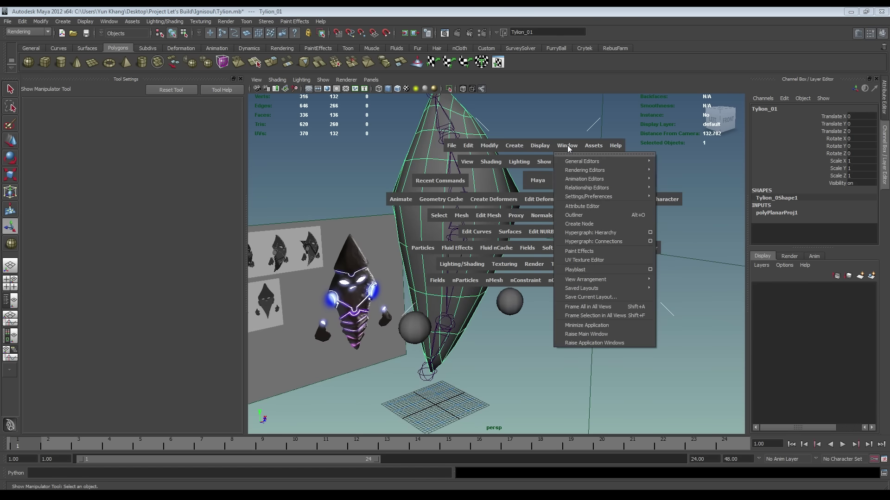
pyautogui.click(598, 260)
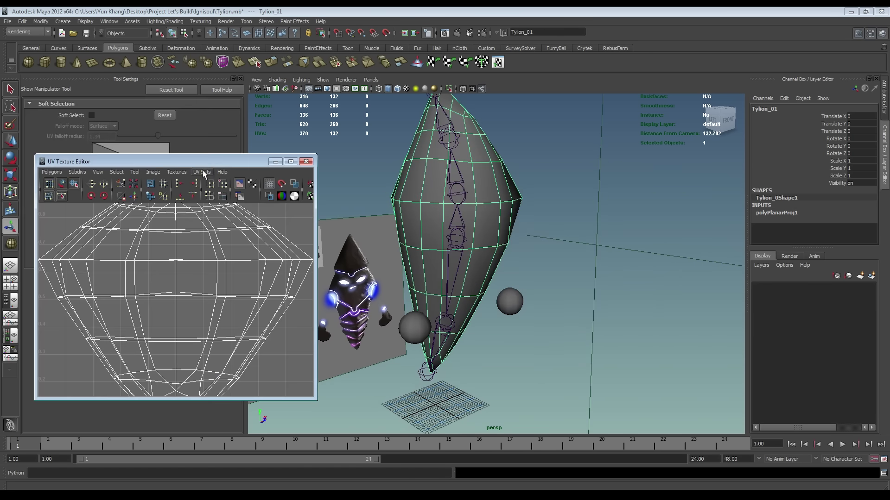
pyautogui.click(293, 184)
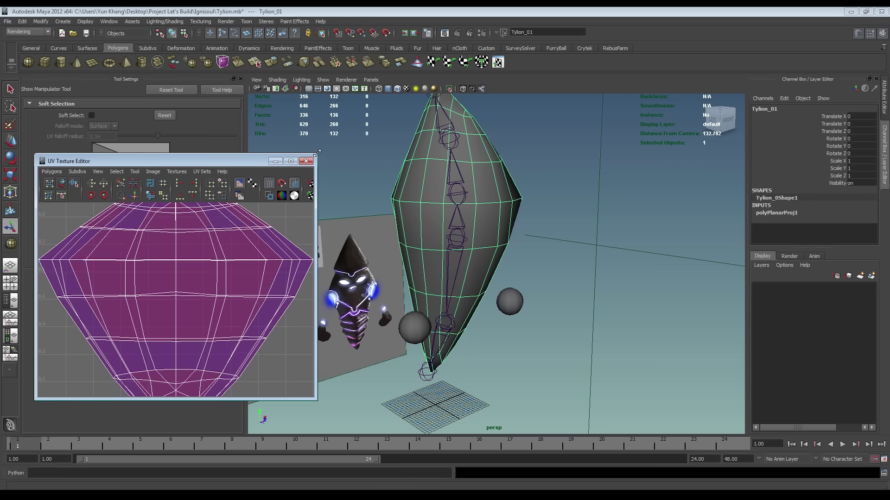
pyautogui.moveTo(317, 154); pyautogui.dragTo(349, 93)
pyautogui.scroll(-2, 171, 245)
# Step: Select both spheres' UVs and scale them down into a small patch
pyautogui.click(521, 301)
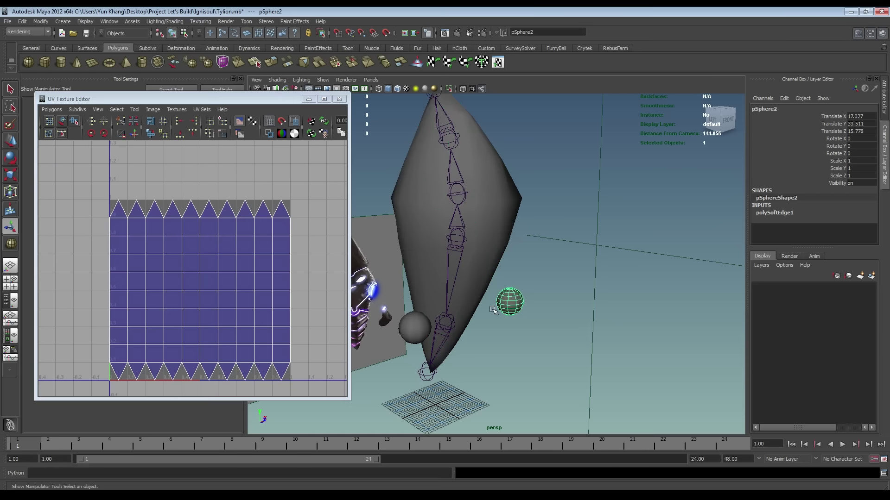
pyautogui.click(411, 330)
pyautogui.keyDown('shift'); pyautogui.click(509, 302); pyautogui.keyUp('shift')
pyautogui.moveTo(232, 270); pyautogui.dragTo(282, 272, button='right')
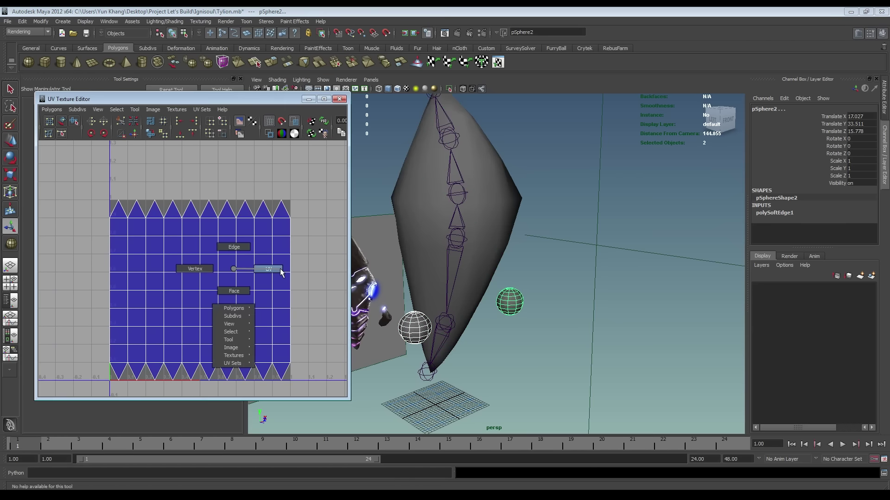
pyautogui.moveTo(323, 174); pyautogui.dragTo(134, 366)
pyautogui.press('r')
pyautogui.moveTo(278, 324)
pyautogui.mouseDown(button='middle')
pyautogui.moveTo(222, 323)
pyautogui.moveTo(282, 377)
pyautogui.mouseUp(button='middle')
pyautogui.press('w')
# Step: Select the Tylion_01 crystal to view its UVs and return to object selection
pyautogui.click(502, 180)
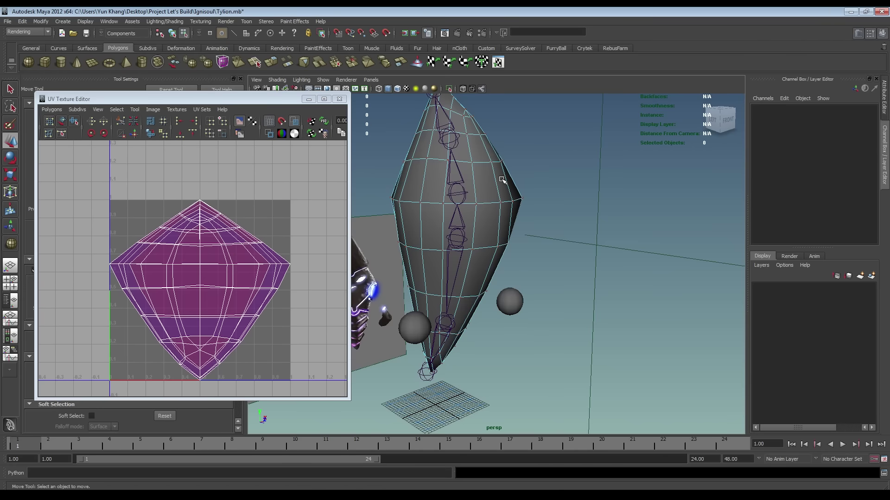
pyautogui.rightClick(224, 255)
pyautogui.moveTo(487, 195)
pyautogui.keyDown('alt'); pyautogui.mouseDown()
pyautogui.moveTo(532, 184)
pyautogui.moveTo(452, 206)
pyautogui.mouseUp(); pyautogui.keyUp('alt')
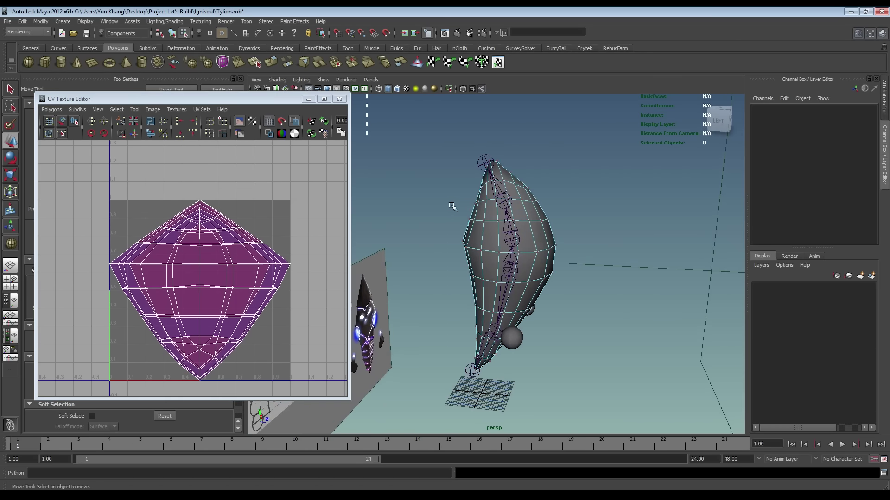
pyautogui.press('F8')
pyautogui.hotkey('ctrl', '1')
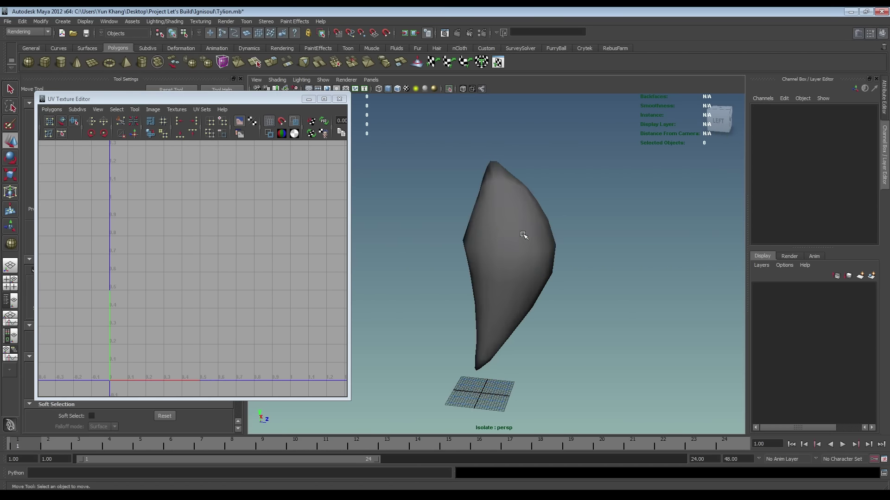
pyautogui.click(524, 234)
pyautogui.scroll(5, 582, 220)
pyautogui.keyDown('alt'); pyautogui.moveTo(581, 220); pyautogui.dragTo(628, 227); pyautogui.keyUp('alt')
pyautogui.scroll(-4, 509, 232)
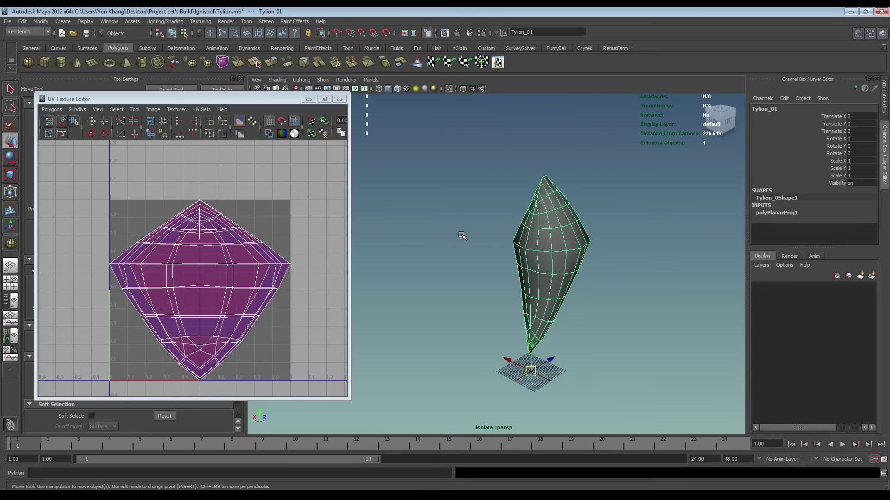
pyautogui.scroll(4, 463, 209)
pyautogui.keyDown('alt'); pyautogui.moveTo(540, 199); pyautogui.dragTo(570, 212); pyautogui.keyUp('alt')
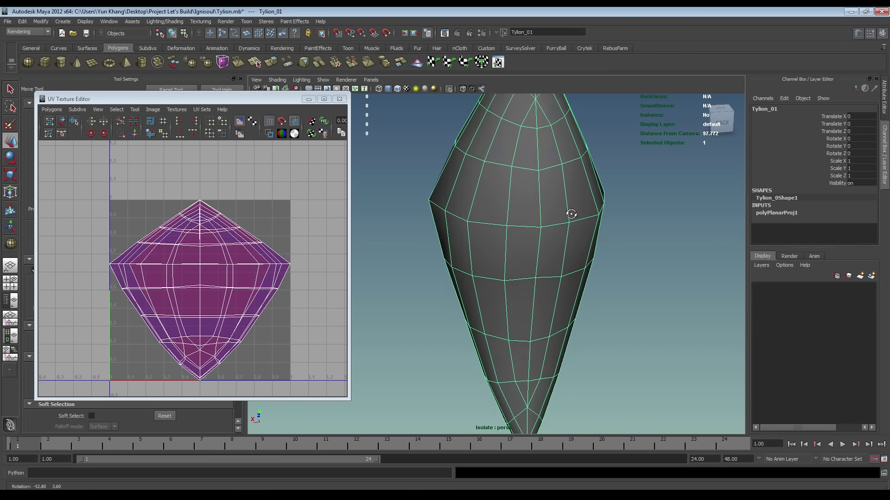
pyautogui.scroll(-3, 533, 241)
pyautogui.scroll(3, 536, 250)
pyautogui.scroll(1, 571, 232)
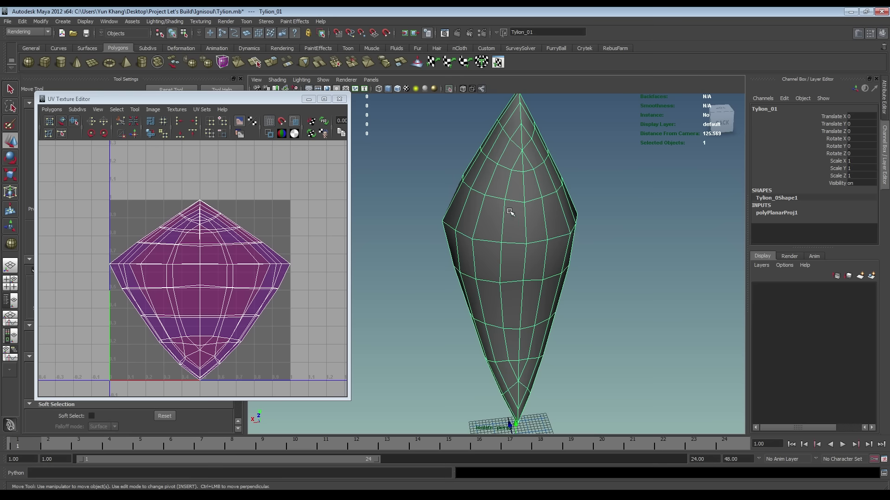
pyautogui.scroll(1, 509, 212)
pyautogui.scroll(2, 571, 241)
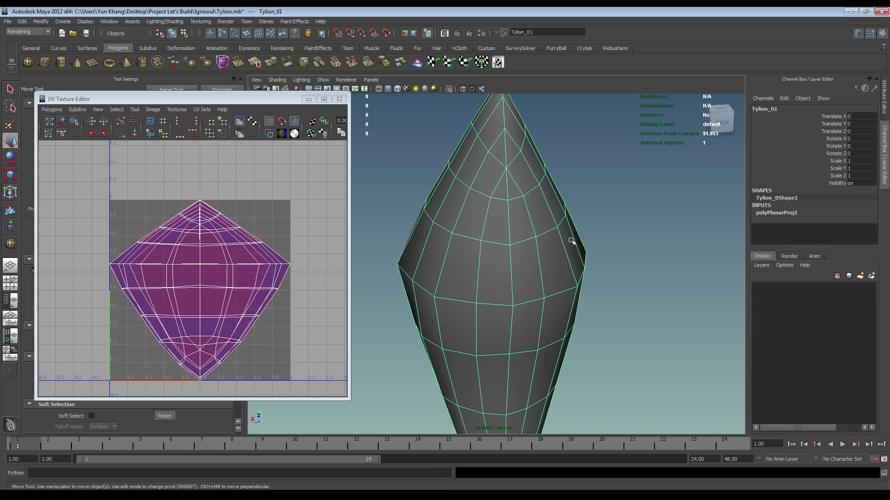
pyautogui.scroll(-3, 535, 196)
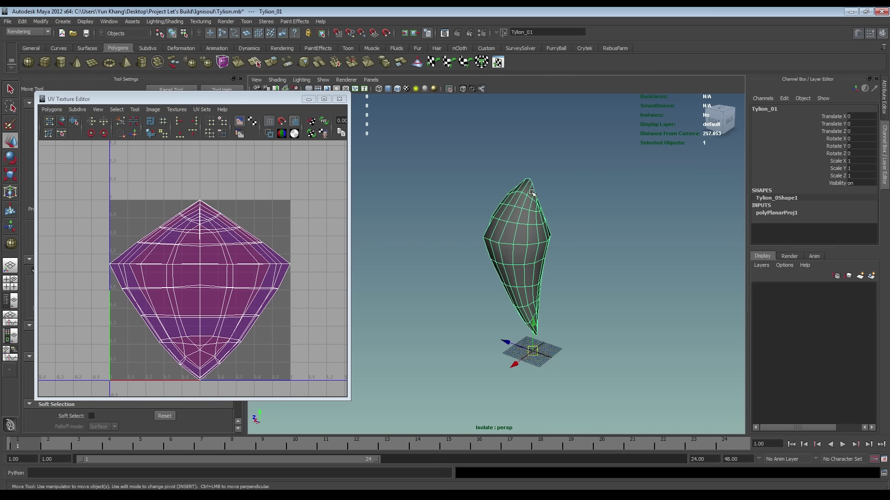
pyautogui.keyDown('alt'); pyautogui.moveTo(542, 247); pyautogui.dragTo(519, 269); pyautogui.keyUp('alt')
pyautogui.scroll(3, 547, 259)
# Step: Switch the crystal to edge mode and select a vertical edge loop down its length
pyautogui.rightClick(552, 216)
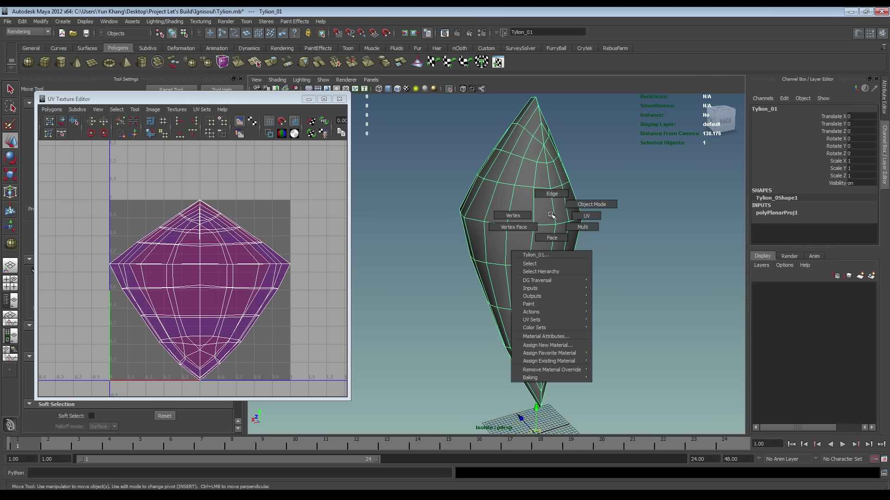
pyautogui.keyDown('alt'); pyautogui.moveTo(551, 216); pyautogui.dragTo(504, 148); pyautogui.keyUp('alt')
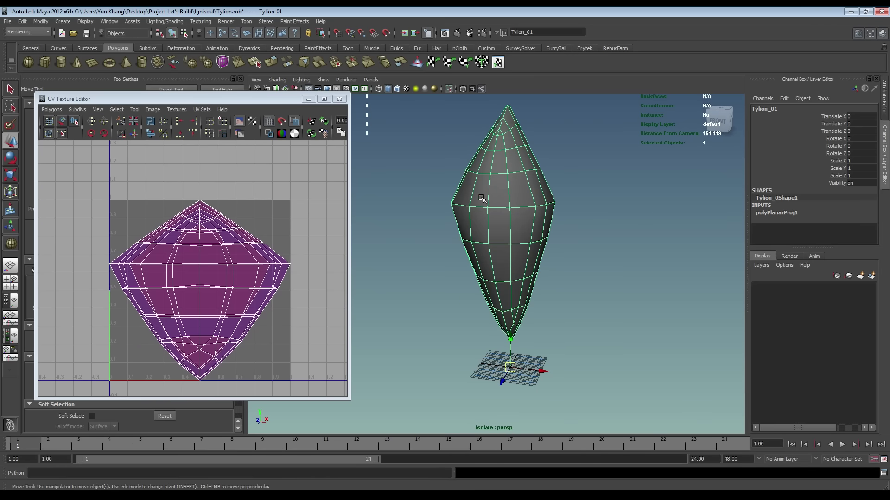
pyautogui.keyDown('alt'); pyautogui.moveTo(493, 119); pyautogui.dragTo(531, 168); pyautogui.keyUp('alt')
pyautogui.moveTo(530, 158); pyautogui.dragTo(514, 147, button='right')
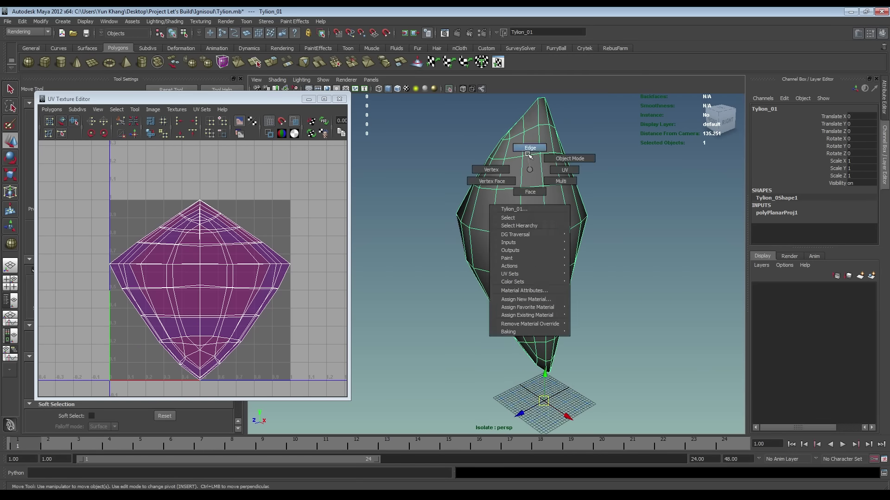
pyautogui.keyDown('alt'); pyautogui.moveTo(514, 147); pyautogui.dragTo(568, 206); pyautogui.keyUp('alt')
pyautogui.click(492, 193)
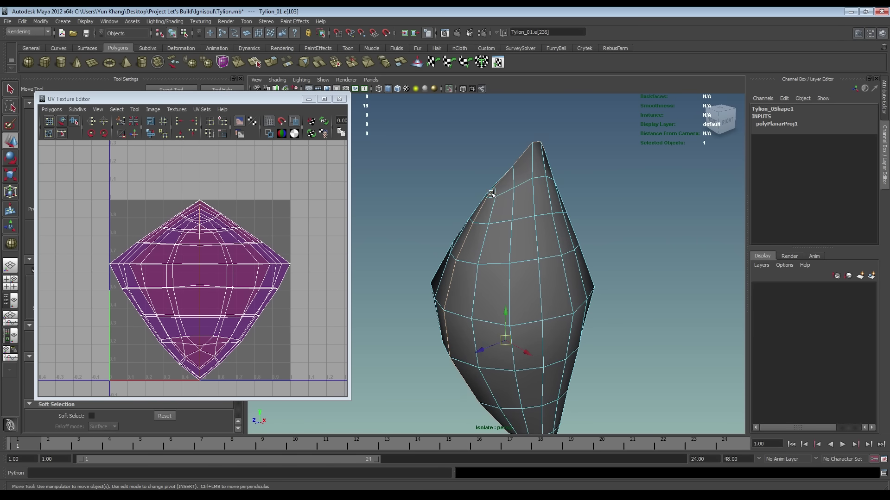
pyautogui.keyDown('alt'); pyautogui.moveTo(500, 268); pyautogui.dragTo(413, 251); pyautogui.keyUp('alt')
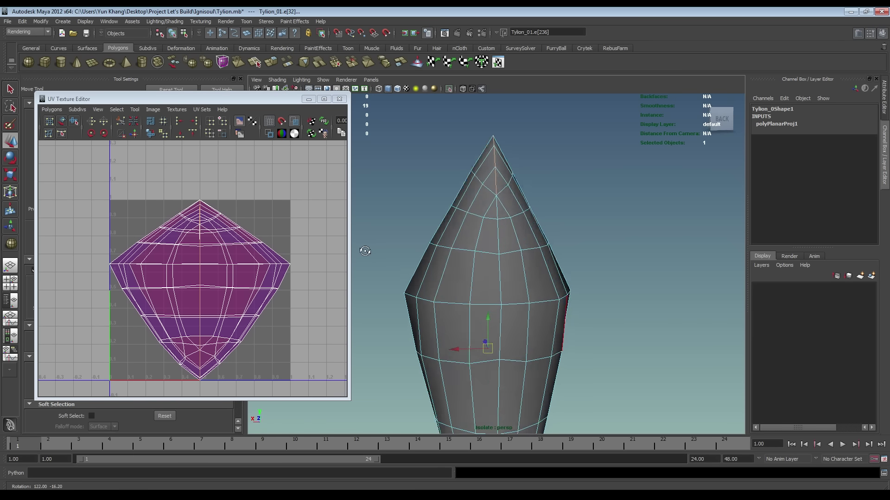
pyautogui.doubleClick(512, 214)
pyautogui.moveTo(513, 214)
pyautogui.keyDown('alt'); pyautogui.mouseDown()
pyautogui.moveTo(519, 269)
pyautogui.moveTo(430, 206)
pyautogui.mouseUp(); pyautogui.keyUp('alt')
pyautogui.doubleClick(495, 225)
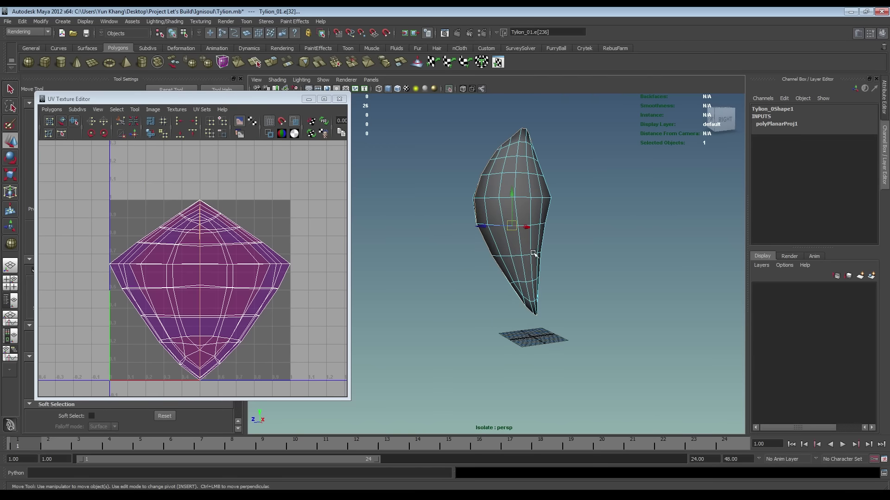
# Step: Show the crystal in wireframe and orbit around it to check the seam edges
pyautogui.press('4')
pyautogui.keyDown('alt'); pyautogui.moveTo(468, 248); pyautogui.dragTo(494, 291, button='right'); pyautogui.keyUp('alt')
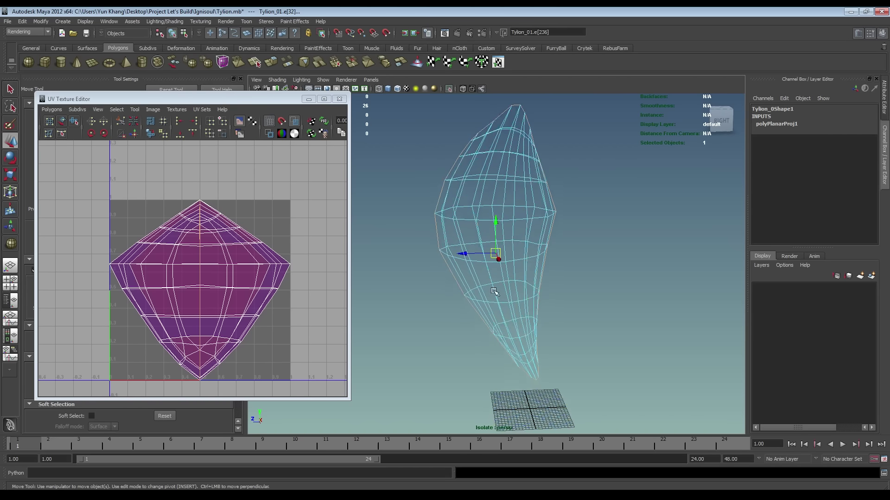
pyautogui.keyDown('alt'); pyautogui.moveTo(494, 291); pyautogui.dragTo(535, 314); pyautogui.keyUp('alt')
pyautogui.moveTo(496, 221)
pyautogui.keyDown('alt'); pyautogui.mouseDown()
pyautogui.moveTo(473, 223)
pyautogui.moveTo(426, 125)
pyautogui.mouseUp(); pyautogui.keyUp('alt')
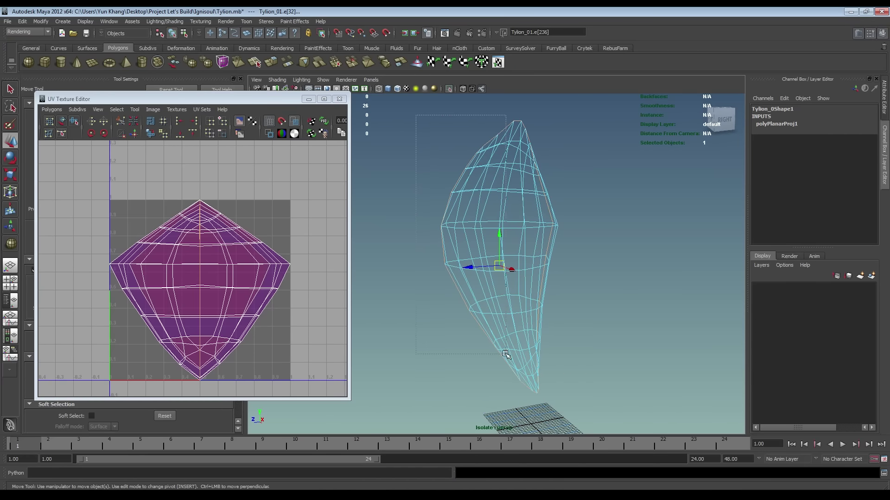
pyautogui.moveTo(500, 357)
pyautogui.keyDown('alt'); pyautogui.mouseDown()
pyautogui.moveTo(461, 265)
pyautogui.moveTo(523, 190)
pyautogui.mouseUp(); pyautogui.keyUp('alt')
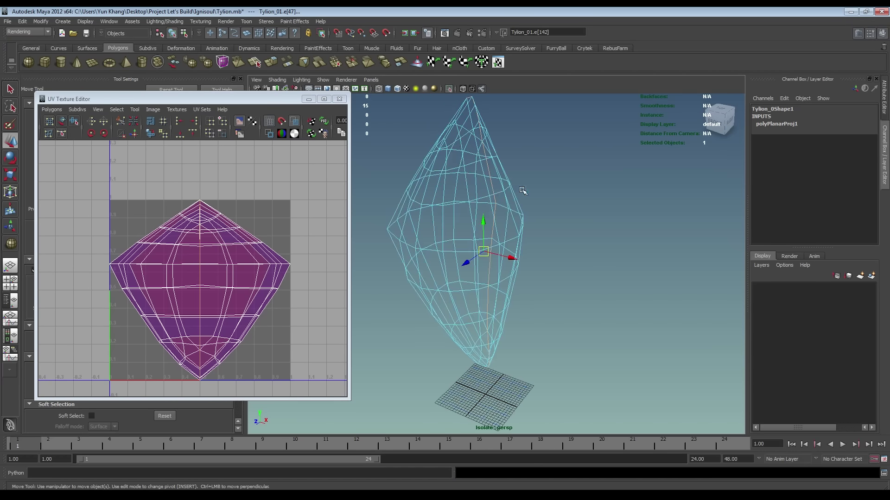
# Step: Cut the UVs along the selected edges, show thick seam borders, and pick seam UVs
pyautogui.click(119, 99)
pyautogui.click(122, 123)
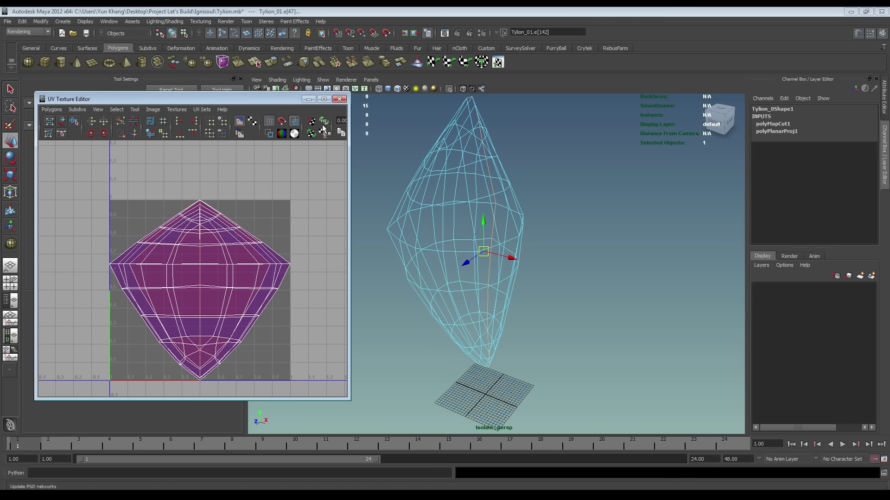
pyautogui.click(268, 134)
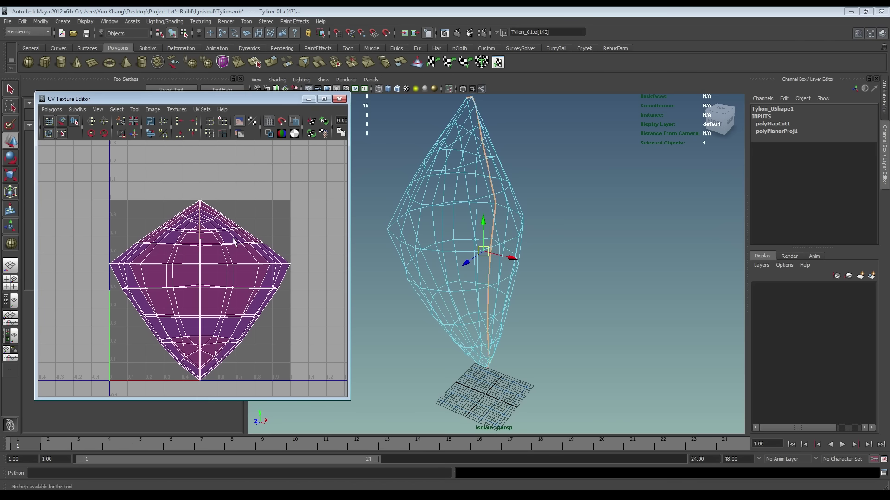
pyautogui.press('F8')
pyautogui.press('w')
pyautogui.keyDown('alt'); pyautogui.moveTo(454, 222); pyautogui.dragTo(482, 224); pyautogui.keyUp('alt')
pyautogui.press('5')
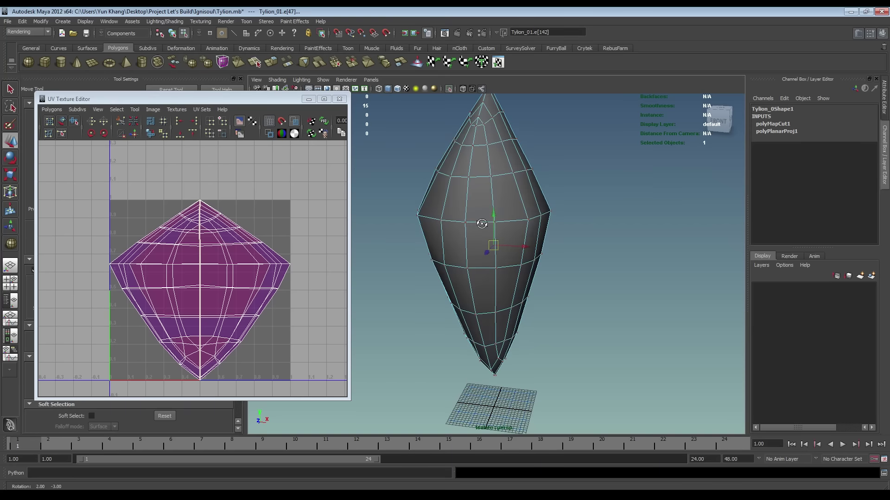
pyautogui.press('F12')
pyautogui.click(465, 222)
# Step: Run Polygons > Unfold on the crystal's seam UVs and zoom into the rounded shell
pyautogui.keyDown('shift'); pyautogui.click(467, 267); pyautogui.keyUp('shift')
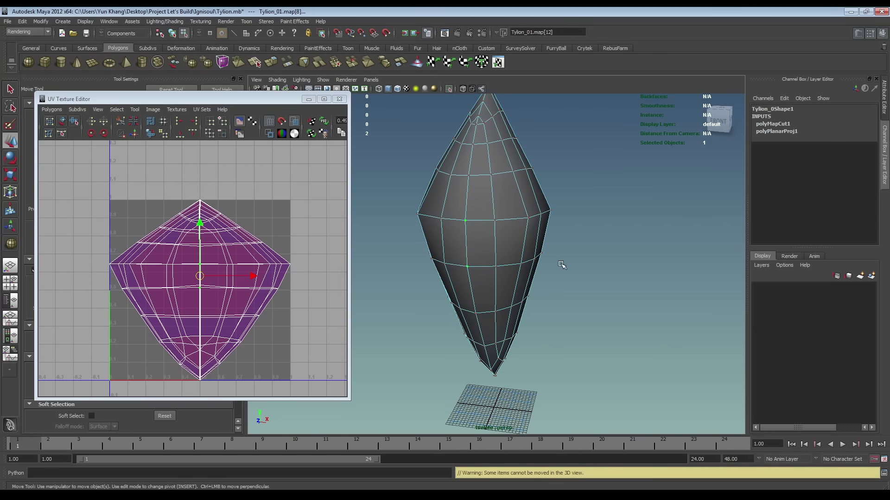
pyautogui.moveTo(69, 103); pyautogui.dragTo(66, 100)
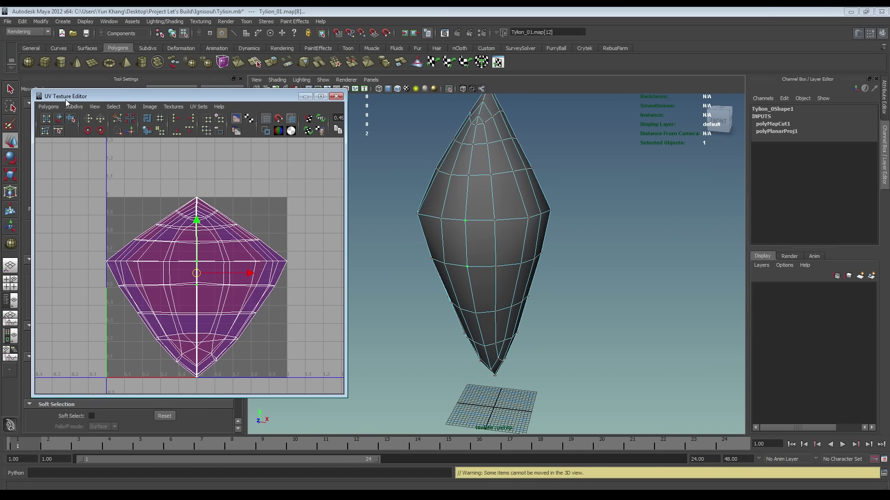
pyautogui.click(46, 108)
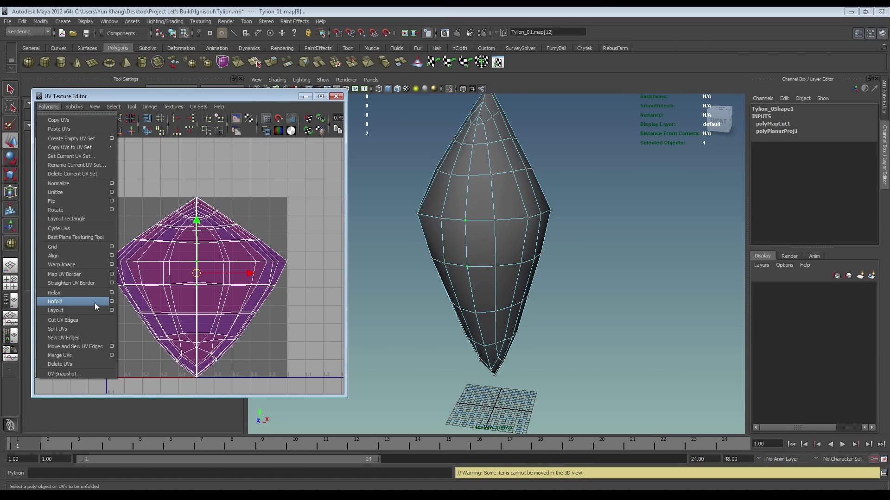
pyautogui.click(112, 302)
pyautogui.moveTo(715, 140); pyautogui.dragTo(630, 140)
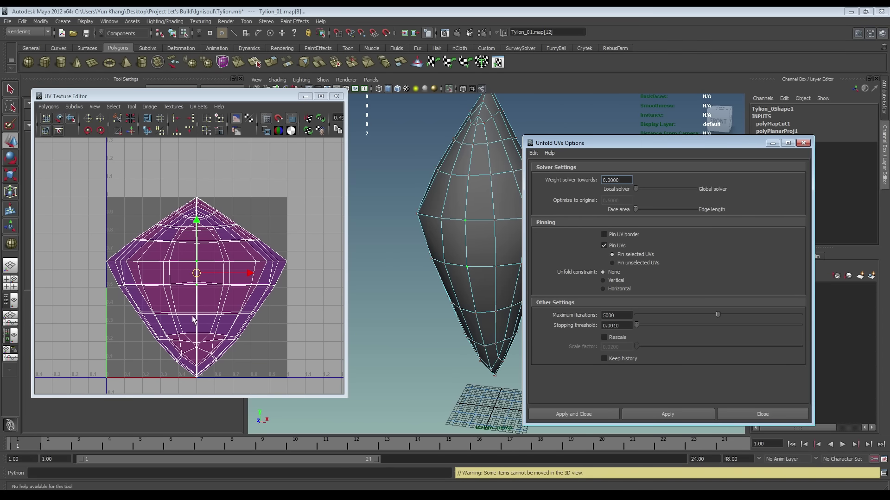
pyautogui.click(691, 414)
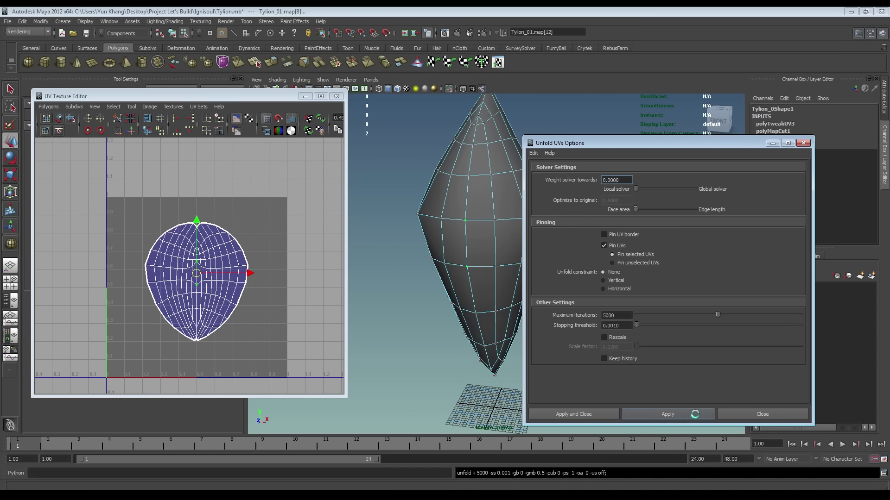
pyautogui.click(763, 414)
pyautogui.click(251, 206)
pyautogui.keyDown('alt'); pyautogui.moveTo(216, 266); pyautogui.dragTo(271, 239, button='right'); pyautogui.keyUp('alt')
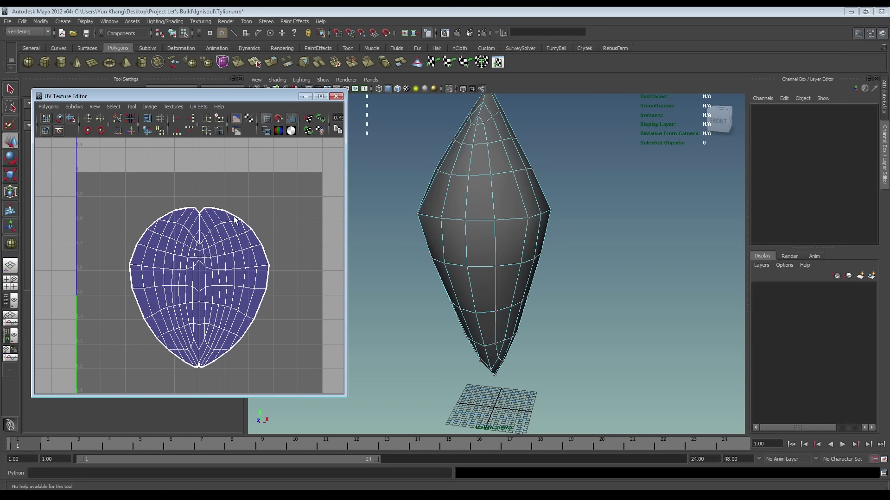
# Step: Show all objects and move the left sphere's UV shell beside the other sphere's shell
pyautogui.rightClick(197, 240)
pyautogui.click(625, 209)
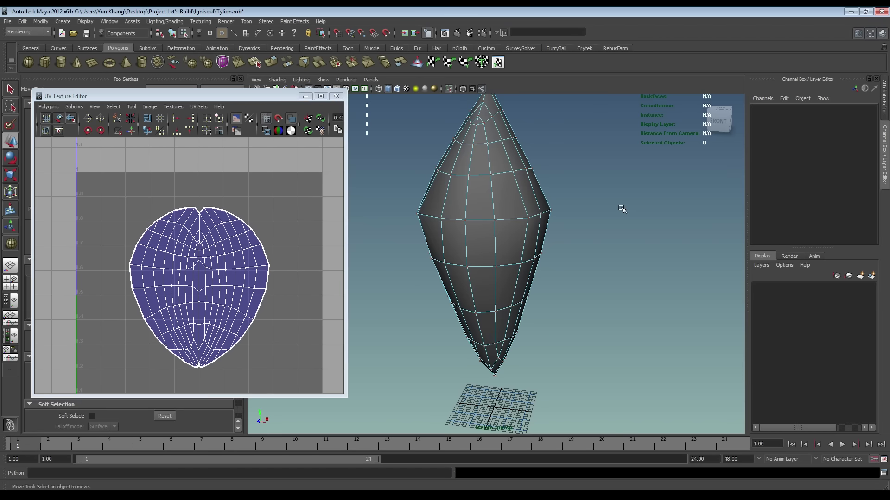
pyautogui.hotkey('ctrl', '1')
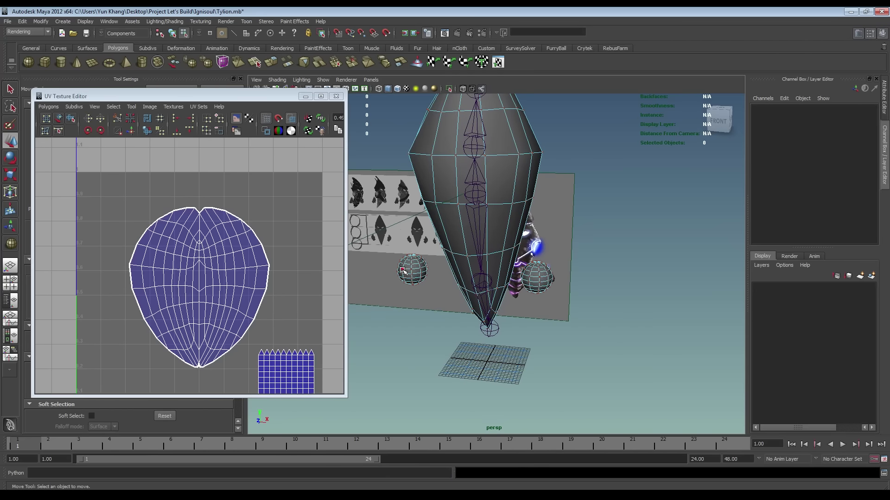
pyautogui.click(403, 271)
pyautogui.keyDown('alt'); pyautogui.moveTo(273, 364); pyautogui.dragTo(278, 323, button='middle'); pyautogui.keyUp('alt')
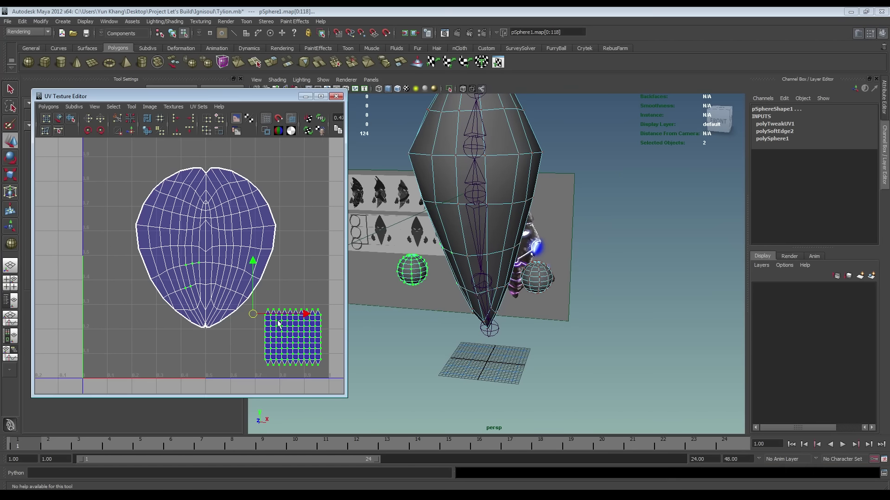
pyautogui.moveTo(278, 323); pyautogui.dragTo(199, 325)
pyautogui.hotkey('ctrl', 'z')
pyautogui.moveTo(383, 246); pyautogui.dragTo(431, 303)
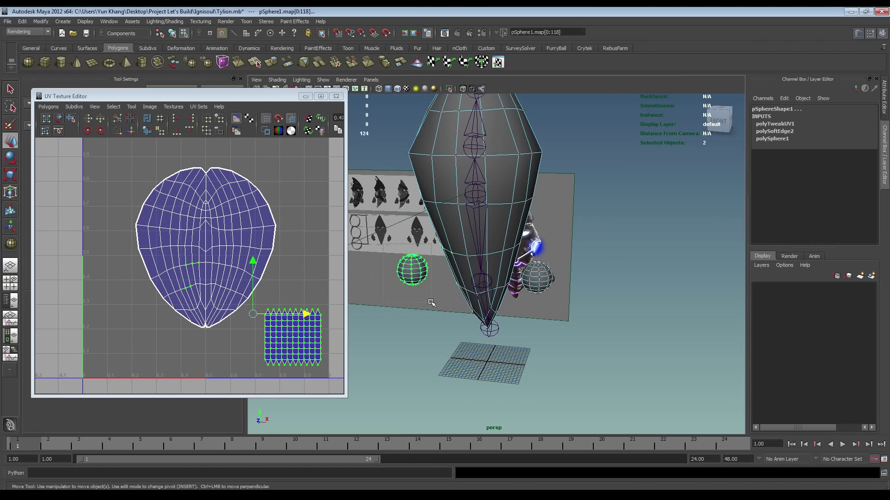
pyautogui.moveTo(268, 304); pyautogui.dragTo(207, 304)
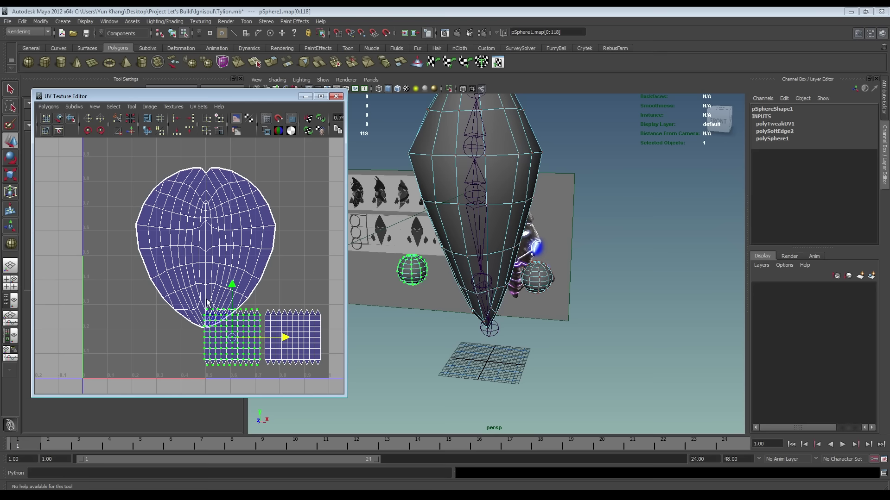
# Step: Select and rescale the crystal's petal UVs, then return to object mode
pyautogui.click(255, 237)
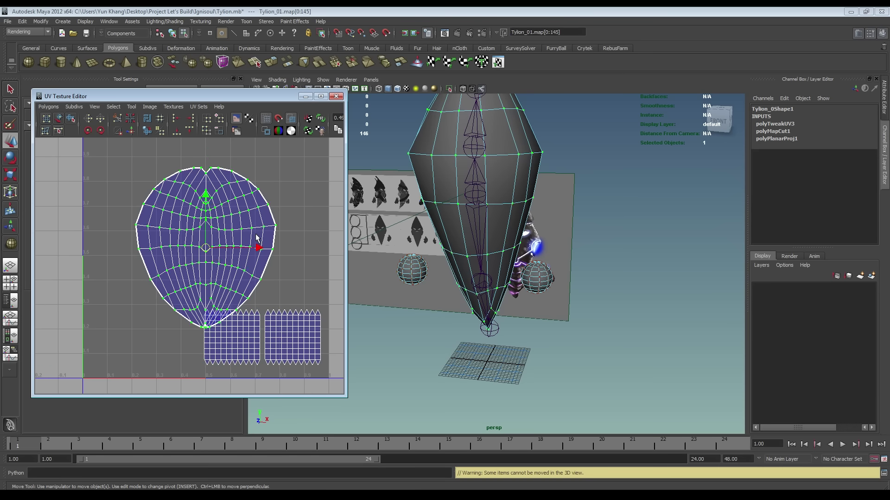
pyautogui.moveTo(237, 287)
pyautogui.keyDown('alt'); pyautogui.mouseDown(button='middle')
pyautogui.moveTo(241, 352)
pyautogui.moveTo(247, 305)
pyautogui.mouseUp(button='middle'); pyautogui.keyUp('alt')
pyautogui.press('r')
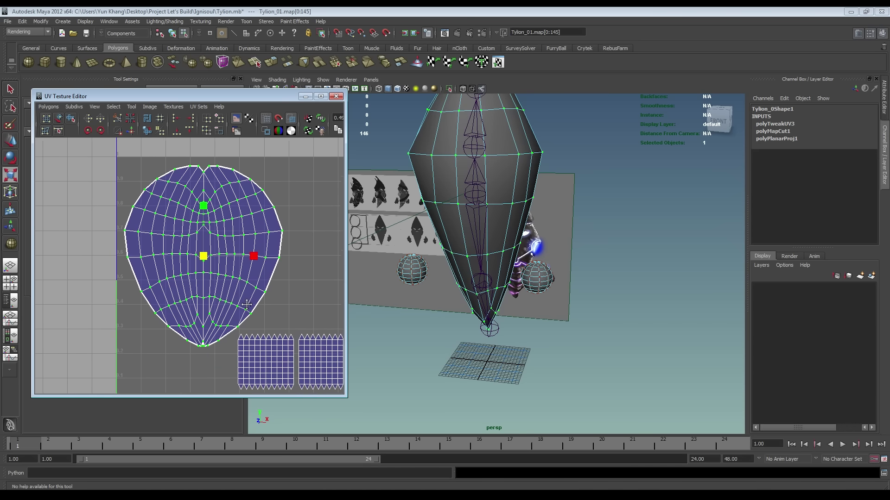
pyautogui.press('w')
pyautogui.scroll(-2, 260, 307)
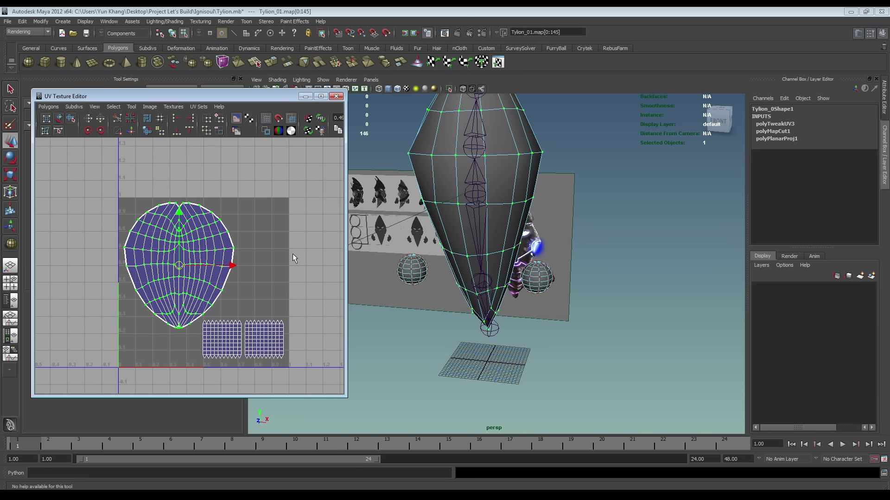
pyautogui.press('F8')
pyautogui.click(278, 202)
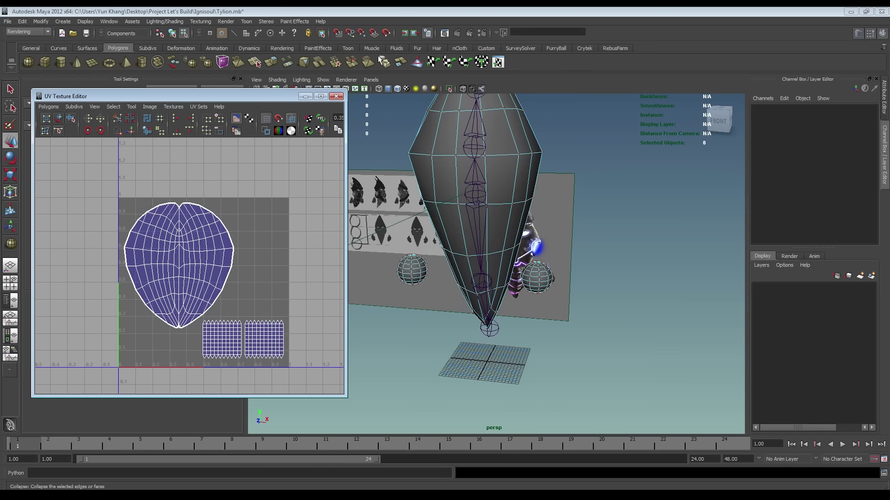
# Step: Close the UV Texture Editor and reselect the crystal and spheres in the viewport
pyautogui.click(336, 97)
pyautogui.keyDown('alt'); pyautogui.moveTo(641, 210); pyautogui.dragTo(602, 193); pyautogui.keyUp('alt')
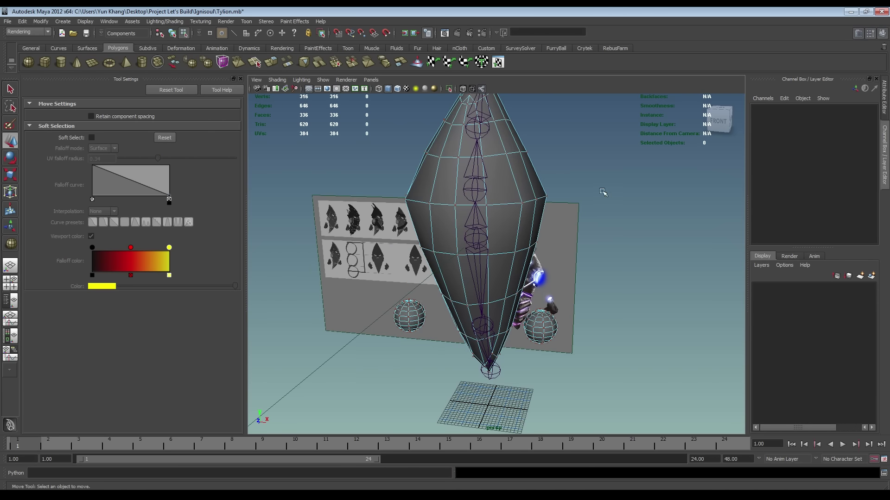
pyautogui.click(505, 201)
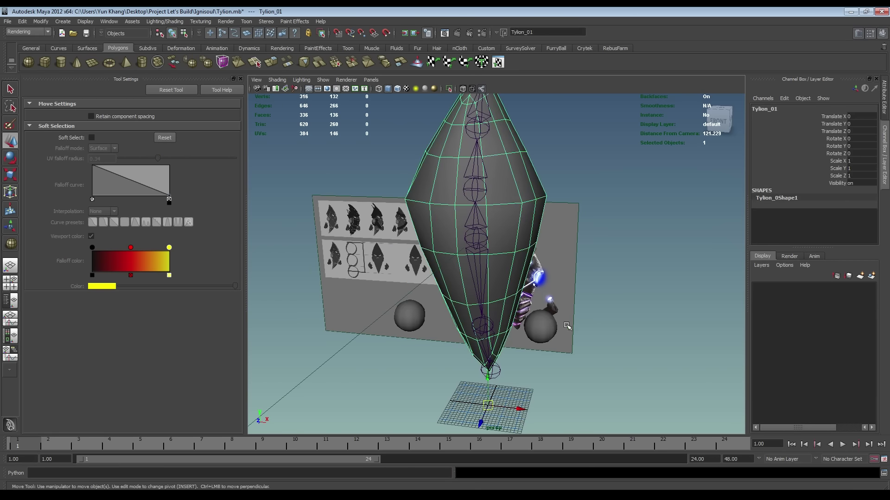
pyautogui.click(541, 324)
pyautogui.keyDown('shift'); pyautogui.click(409, 317); pyautogui.keyUp('shift')
pyautogui.click(662, 229)
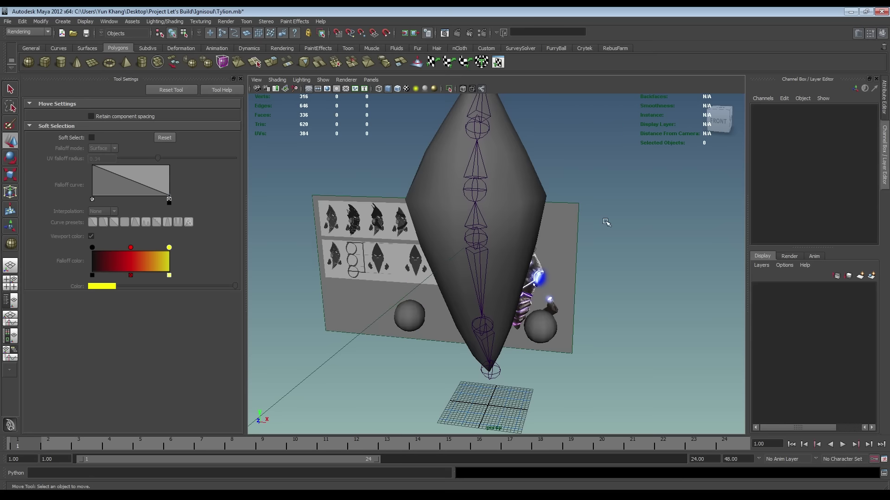
pyautogui.keyDown('alt'); pyautogui.moveTo(661, 229); pyautogui.dragTo(519, 224); pyautogui.keyUp('alt')
pyautogui.click(451, 223)
pyautogui.keyDown('alt'); pyautogui.moveTo(451, 222); pyautogui.dragTo(403, 257, button='right'); pyautogui.keyUp('alt')
# Step: Set the front camera and image plane Visibility to 0, then frame the model in four-view layout
pyautogui.moveTo(404, 258); pyautogui.dragTo(366, 310)
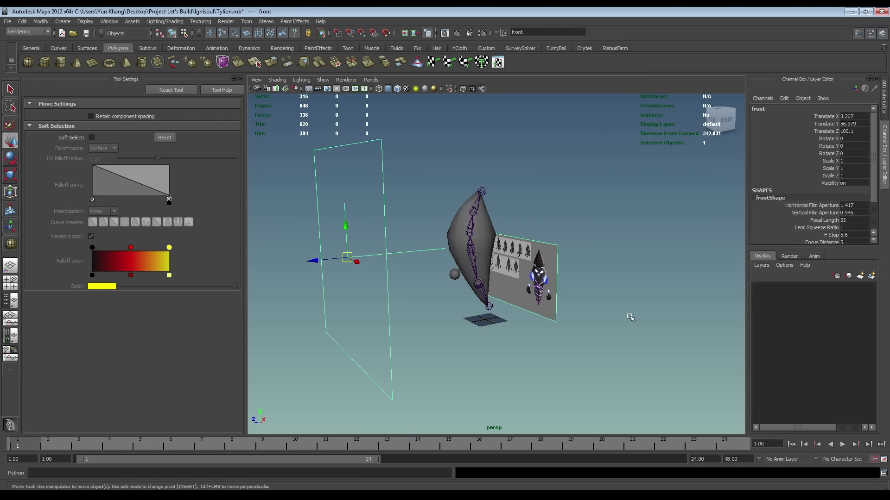
pyautogui.scroll(-2, 832, 205)
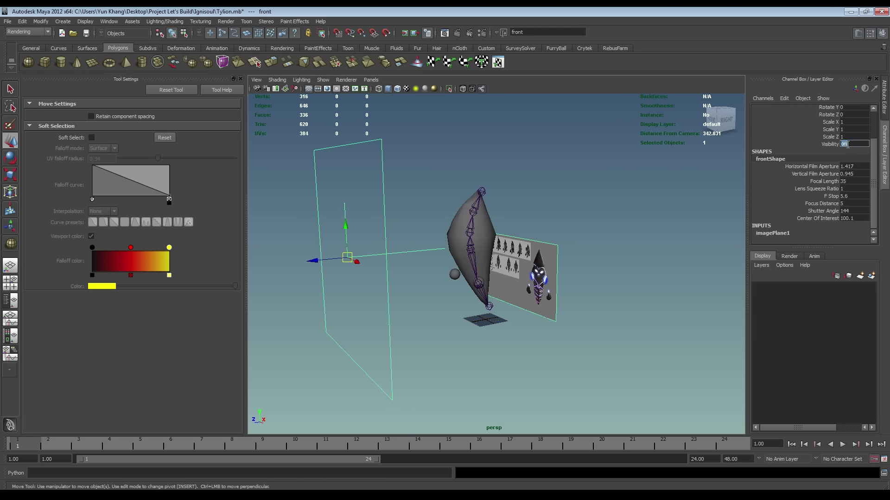
pyautogui.write('0')
pyautogui.press('Return')
pyautogui.click(589, 308)
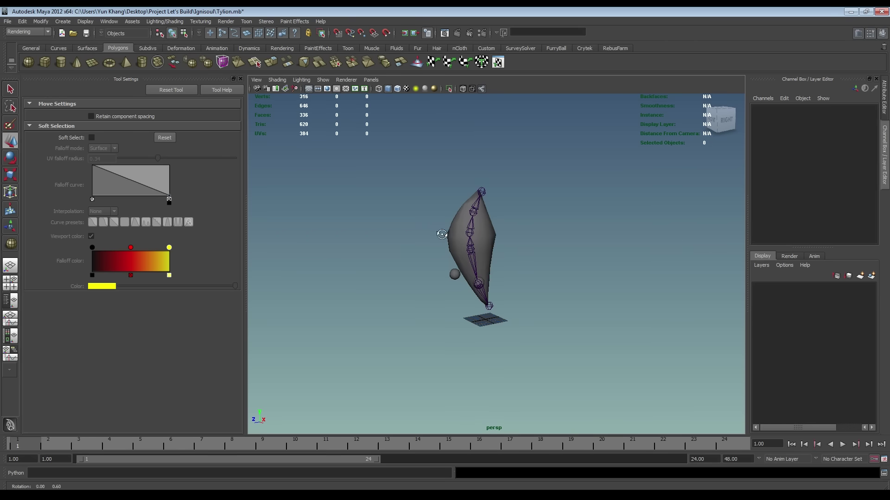
pyautogui.press('f')
pyautogui.press('space')
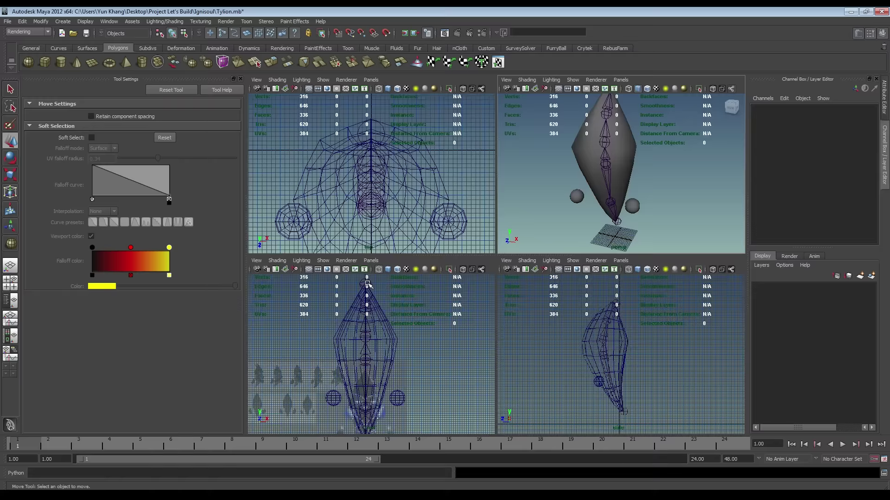
# Step: Maximize the perspective view and Bind Skin both spheres and Tylion_01 to joint1
pyautogui.press('space')
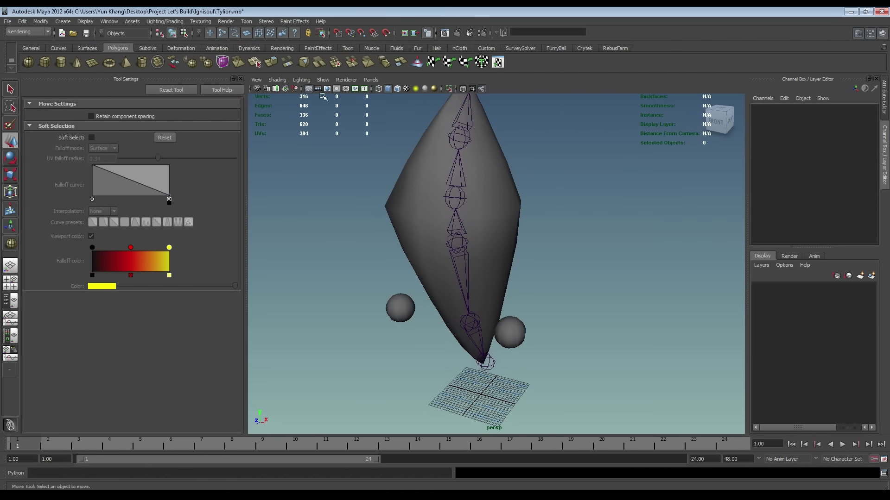
pyautogui.click(240, 79)
pyautogui.scroll(-5, 241, 224)
pyautogui.keyDown('alt'); pyautogui.moveTo(240, 225); pyautogui.dragTo(492, 250); pyautogui.keyUp('alt')
pyautogui.click(431, 248)
pyautogui.click(462, 299)
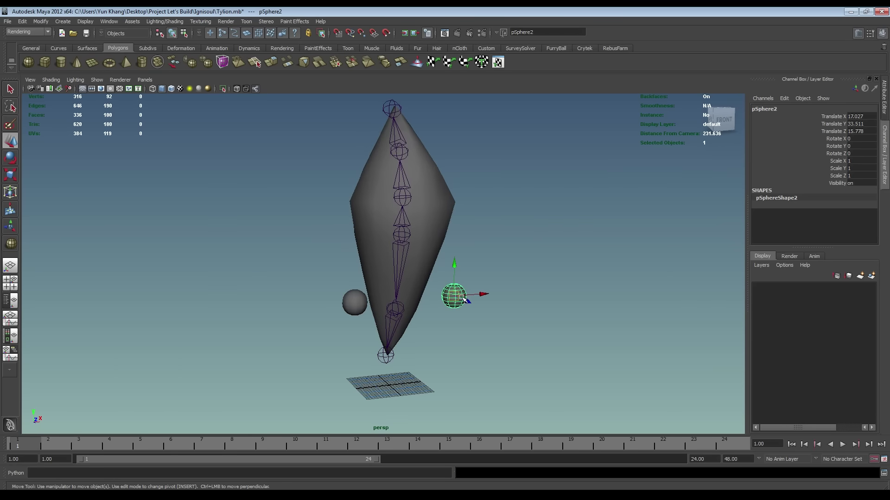
pyautogui.keyDown('shift'); pyautogui.click(368, 304); pyautogui.keyUp('shift')
pyautogui.keyDown('shift'); pyautogui.click(423, 232); pyautogui.keyUp('shift')
pyautogui.press('space')
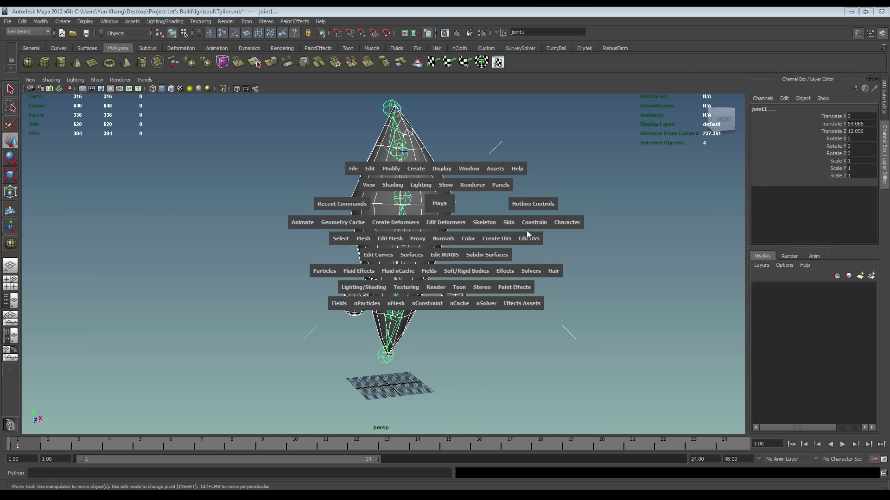
pyautogui.click(508, 222)
pyautogui.click(598, 239)
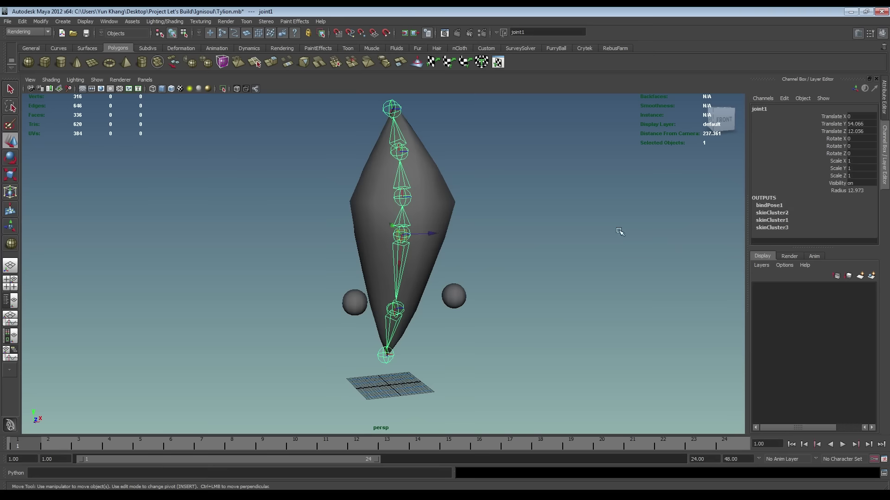
# Step: Test-bend joint2, undo back to the straight pose, and reselect the crystal and a joint
pyautogui.click(394, 307)
pyautogui.press('e')
pyautogui.moveTo(407, 283)
pyautogui.mouseDown()
pyautogui.moveTo(427, 294)
pyautogui.moveTo(443, 254)
pyautogui.moveTo(444, 300)
pyautogui.mouseUp()
pyautogui.hotkey('ctrl', 'z')
pyautogui.hotkey('ctrl', 'z')
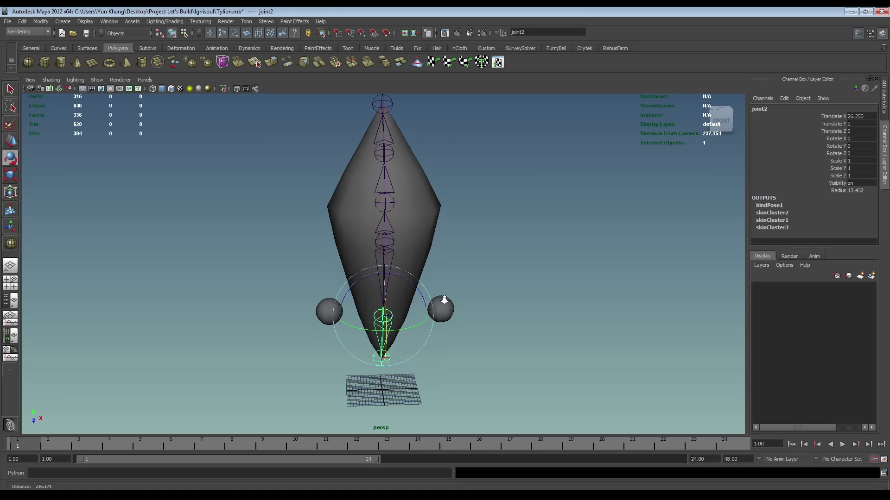
pyautogui.hotkey('ctrl', 'z')
pyautogui.hotkey('ctrl', 'z')
pyautogui.hotkey('ctrl', 'z')
pyautogui.hotkey('ctrl', 'z')
pyautogui.hotkey('ctrl', 'z')
pyautogui.hotkey('ctrl', 'z')
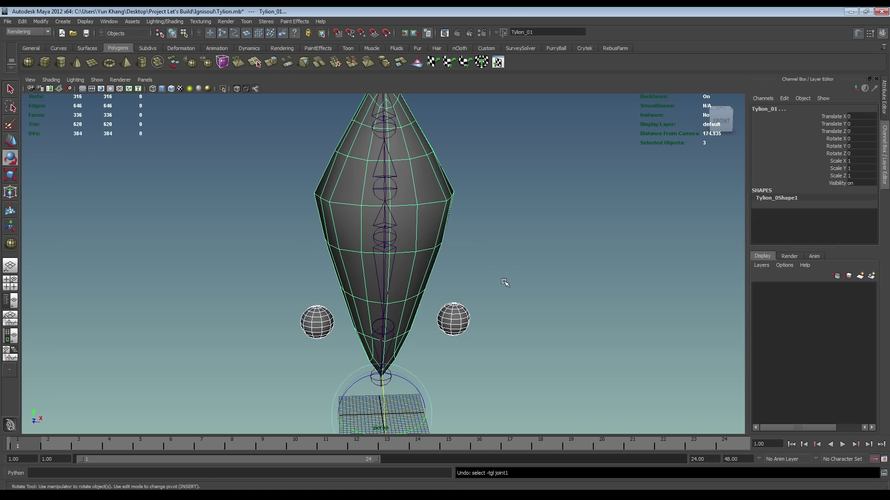
pyautogui.hotkey('ctrl', 'z')
pyautogui.hotkey('ctrl', 'z')
pyautogui.click(407, 271)
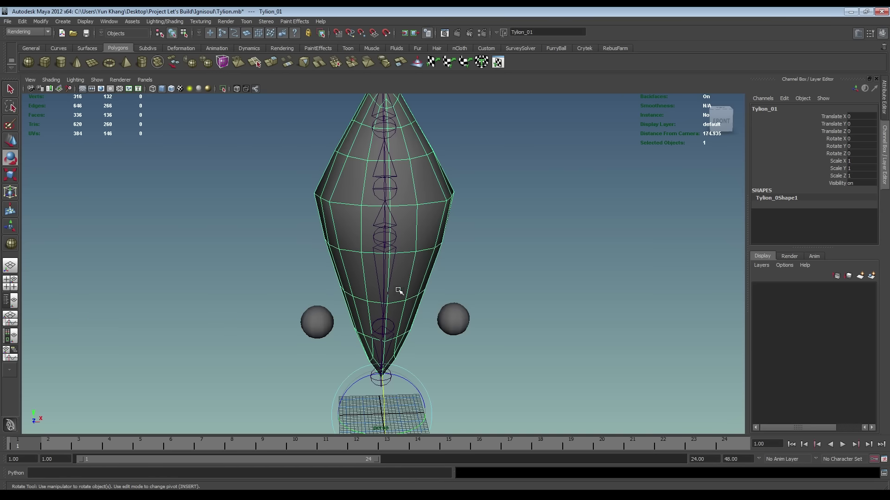
pyautogui.click(373, 323)
# Step: Smooth Bind the Tylion_01 crystal to the joint chain from joint1
pyautogui.click(397, 239)
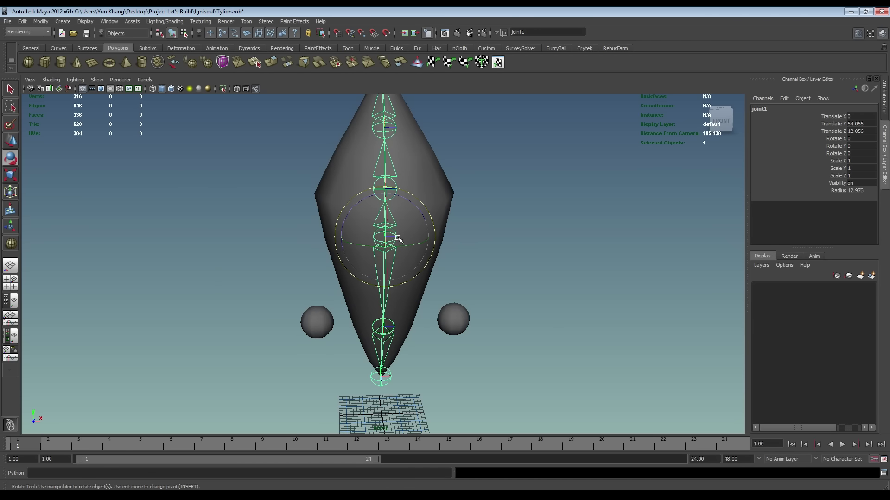
pyautogui.click(459, 215)
pyautogui.keyDown('shift'); pyautogui.click(393, 236); pyautogui.keyUp('shift')
pyautogui.press('space')
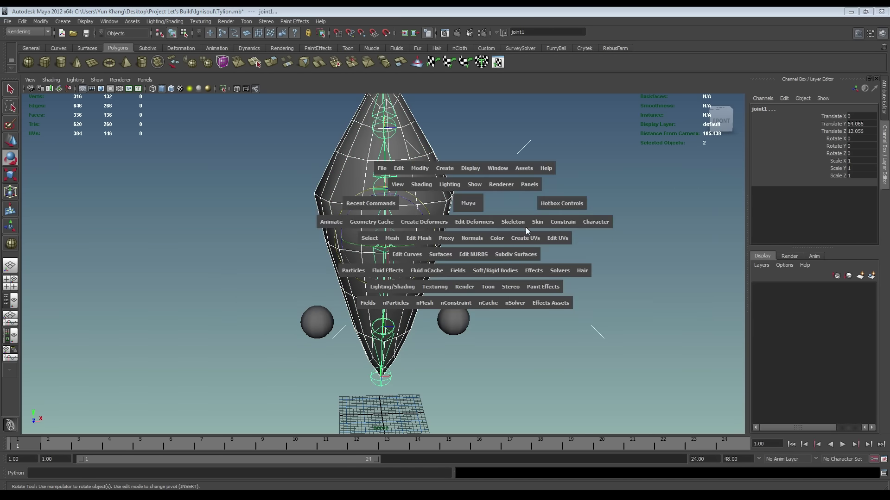
pyautogui.click(538, 223)
pyautogui.click(608, 243)
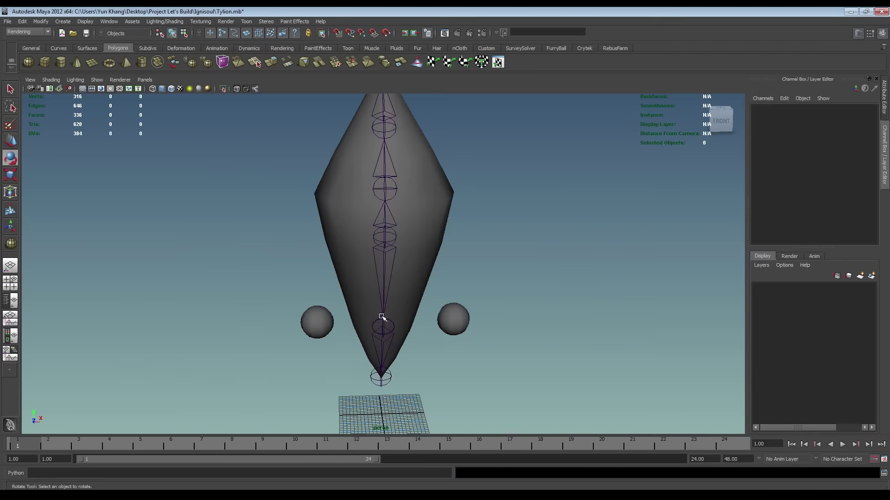
# Step: Test-rotate joint2 to bend the crystal, then undo the bend
pyautogui.click(383, 325)
pyautogui.press('e')
pyautogui.click(391, 242)
pyautogui.moveTo(391, 242)
pyautogui.keyDown('alt'); pyautogui.mouseDown()
pyautogui.moveTo(486, 213)
pyautogui.moveTo(502, 248)
pyautogui.mouseUp(); pyautogui.keyUp('alt')
pyautogui.hotkey('ctrl', 'z')
pyautogui.hotkey('ctrl', 'z')
pyautogui.click(449, 268)
pyautogui.click(428, 330)
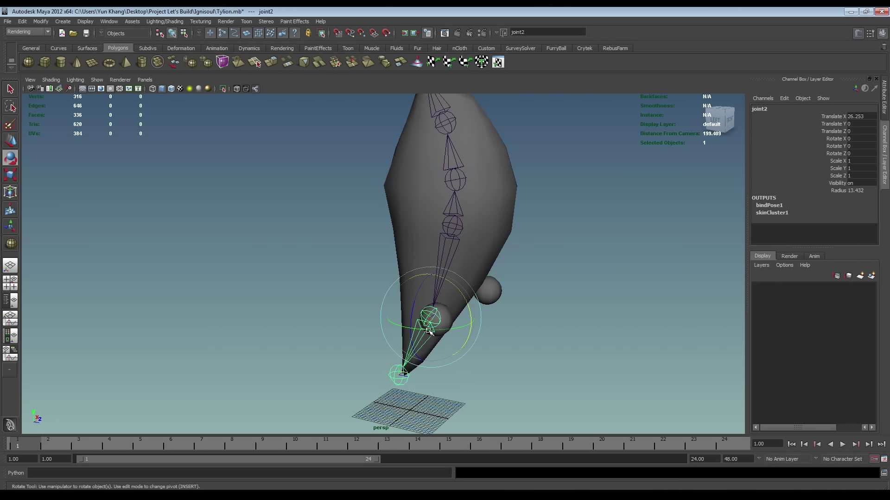
pyautogui.moveTo(460, 295); pyautogui.dragTo(469, 292)
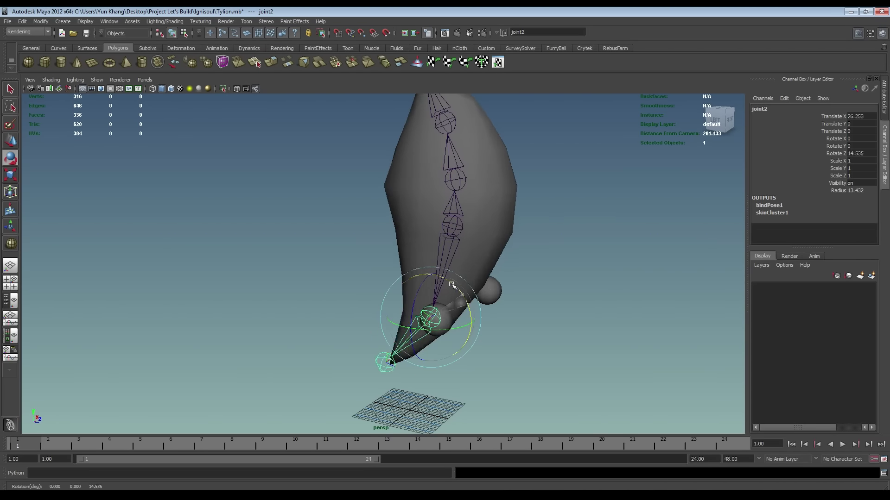
pyautogui.hotkey('ctrl', 'z')
# Step: Select joint1, the crystal, and joint4 to test bending the upper crystal
pyautogui.click(464, 227)
pyautogui.click(431, 146)
pyautogui.moveTo(431, 145)
pyautogui.keyDown('alt'); pyautogui.mouseDown()
pyautogui.moveTo(506, 178)
pyautogui.moveTo(462, 162)
pyautogui.moveTo(547, 274)
pyautogui.moveTo(536, 258)
pyautogui.mouseUp(); pyautogui.keyUp('alt')
pyautogui.click(464, 181)
# Step: Undo the joint4 rotation and bind both spheres to joint1 as a smooth skin
pyautogui.hotkey('ctrl', 'z')
pyautogui.click(465, 306)
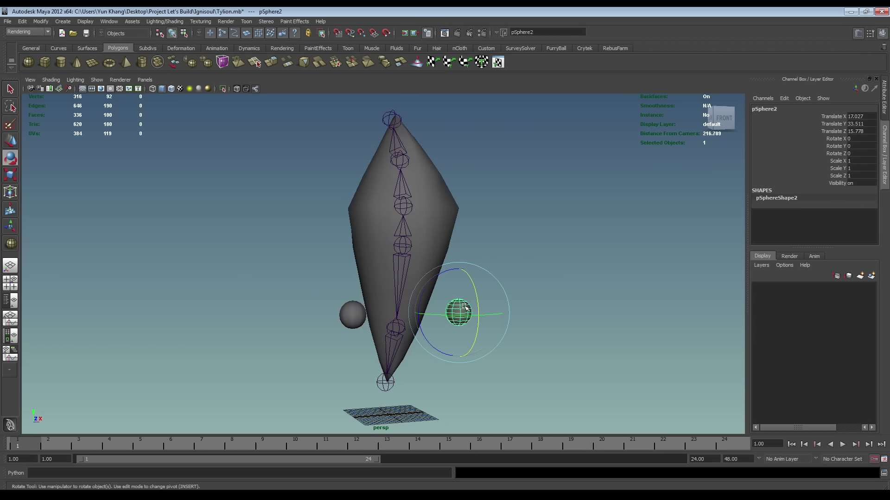
pyautogui.click(556, 248)
pyautogui.click(459, 313)
pyautogui.keyDown('shift'); pyautogui.click(350, 315); pyautogui.keyUp('shift')
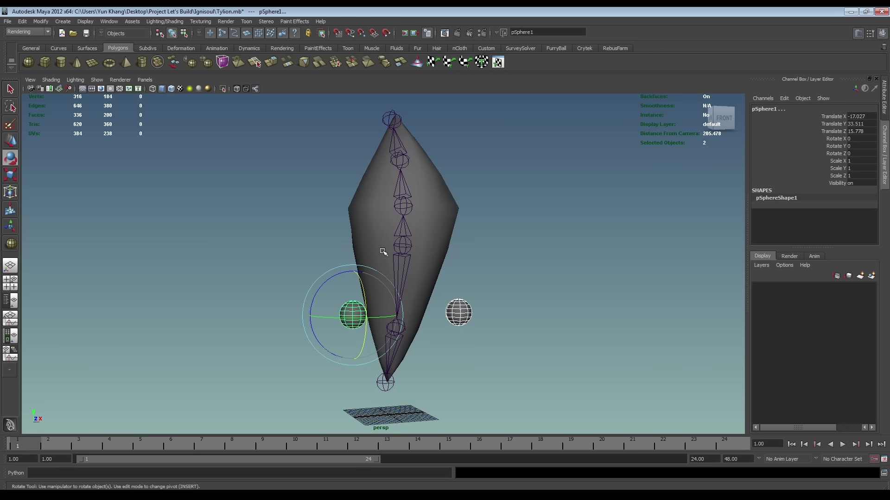
pyautogui.keyDown('shift'); pyautogui.click(397, 247); pyautogui.keyUp('shift')
pyautogui.press('space')
pyautogui.click(493, 262)
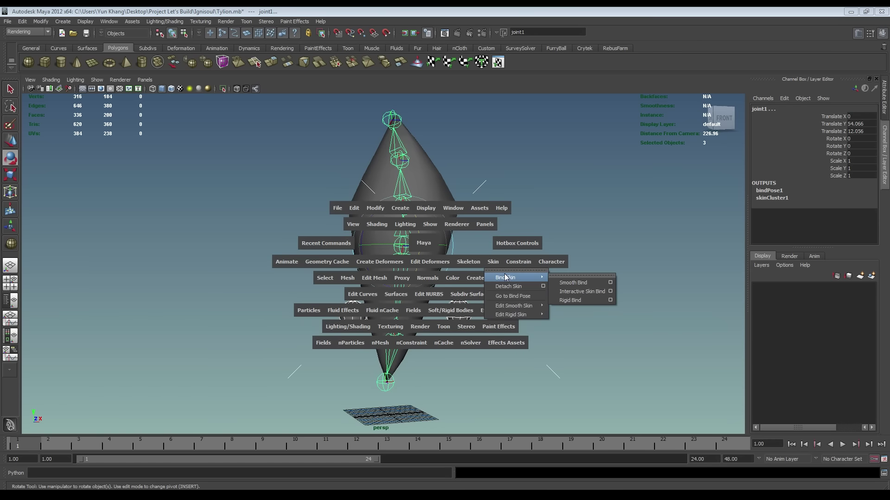
pyautogui.moveTo(513, 305)
pyautogui.click(571, 304)
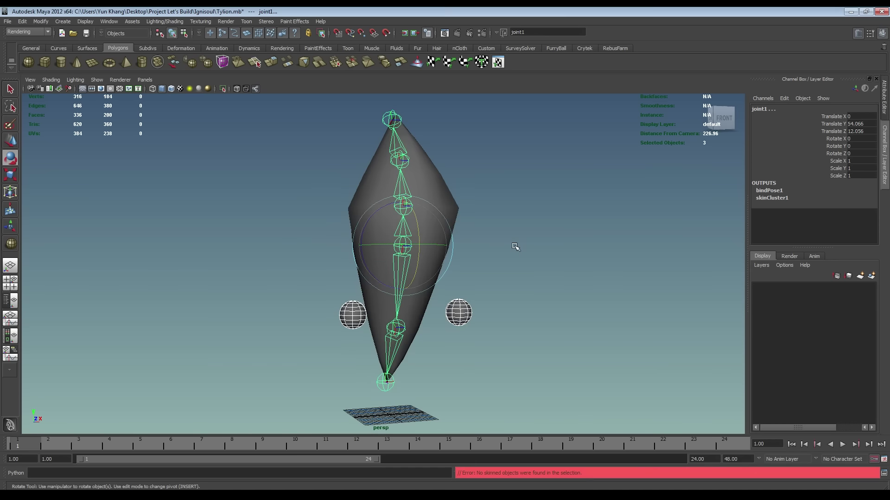
# Step: Reselect the skeleton and both spheres and bind them to the joint chain again
pyautogui.click(399, 253)
pyautogui.click(457, 304)
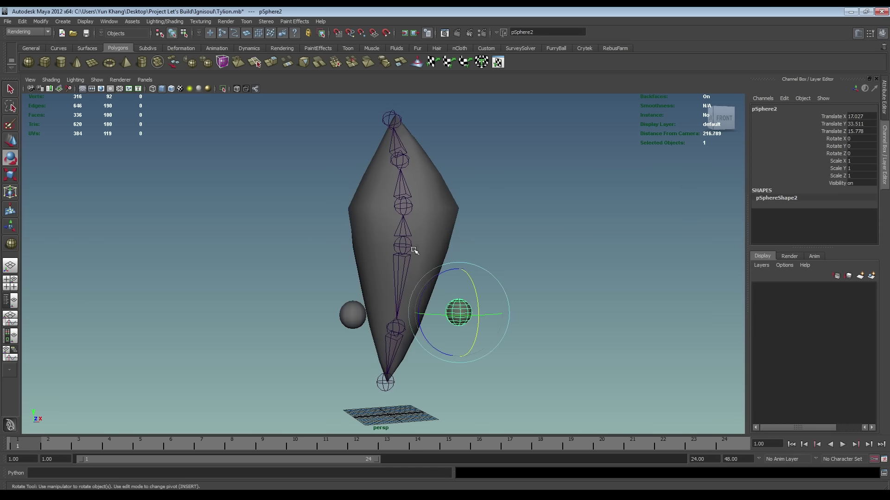
pyautogui.keyDown('shift'); pyautogui.click(354, 320); pyautogui.keyUp('shift')
pyautogui.keyDown('shift'); pyautogui.click(402, 246); pyautogui.keyUp('shift')
pyautogui.press('space')
pyautogui.click(541, 260)
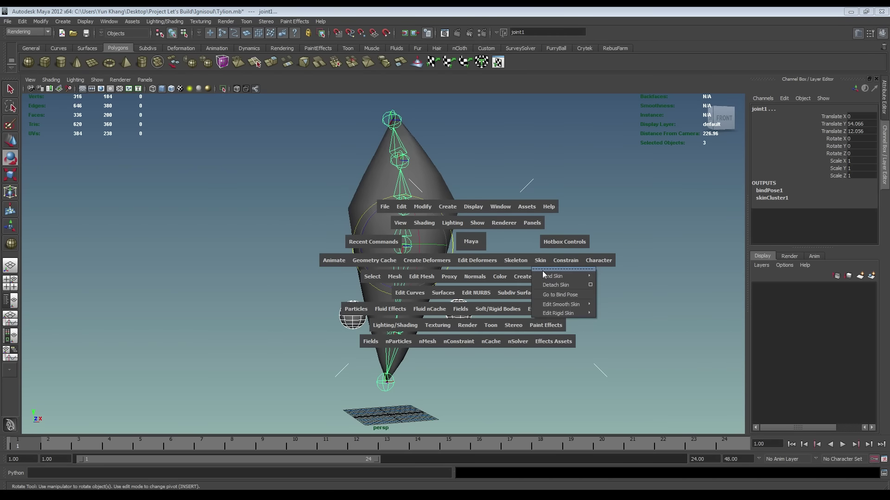
pyautogui.click(612, 290)
pyautogui.click(457, 309)
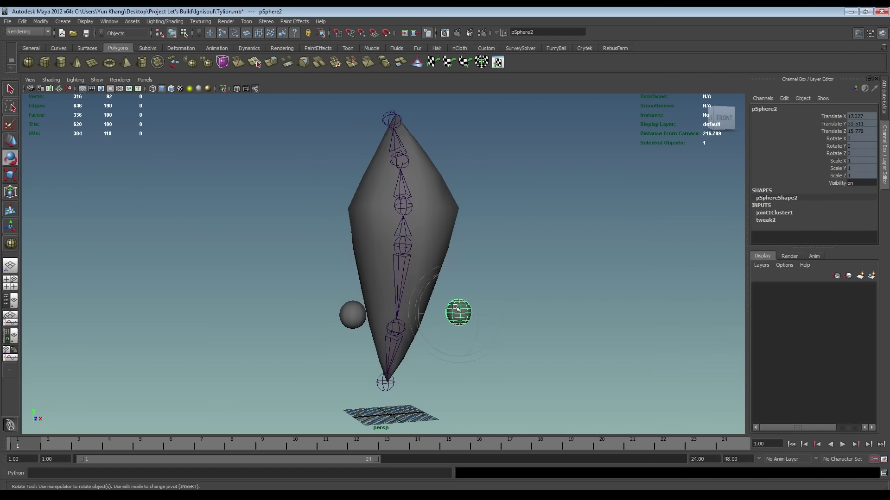
pyautogui.keyDown('shift'); pyautogui.rightClick(522, 225); pyautogui.keyUp('shift')
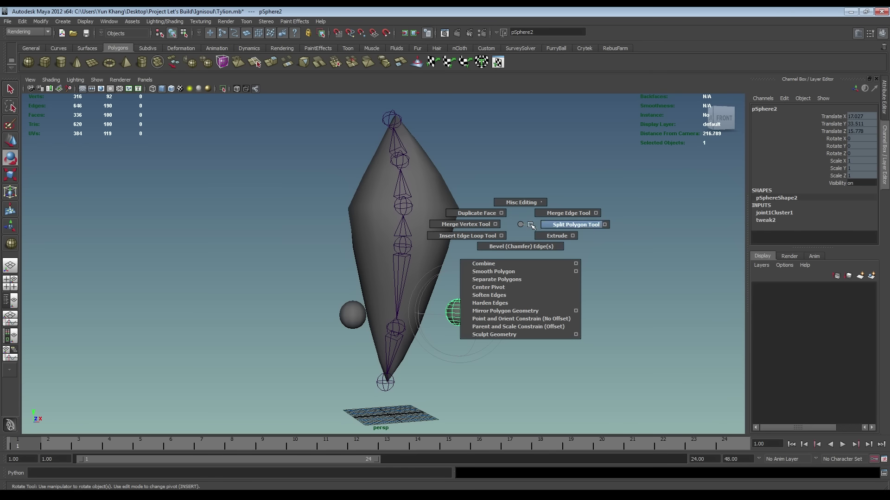
# Step: Open the Paint Skin Weights settings and rotate the second joint to bend the crystal tip
pyautogui.click(464, 186)
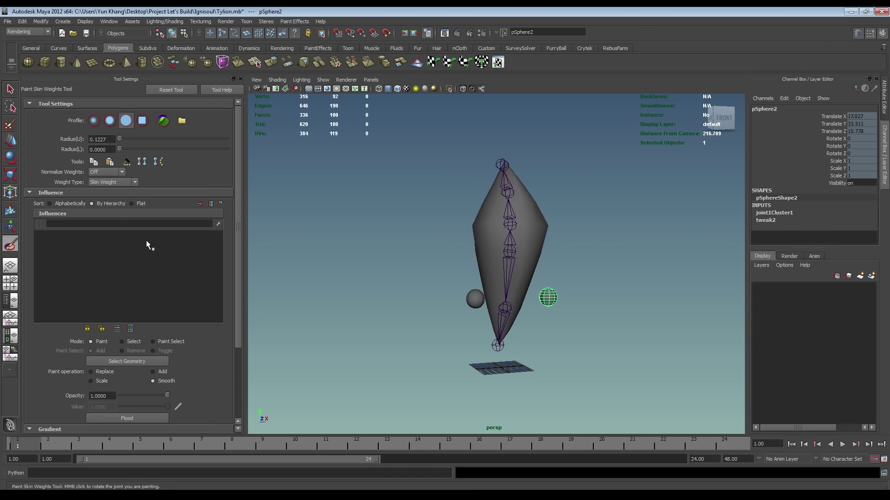
pyautogui.press('q')
pyautogui.click(508, 250)
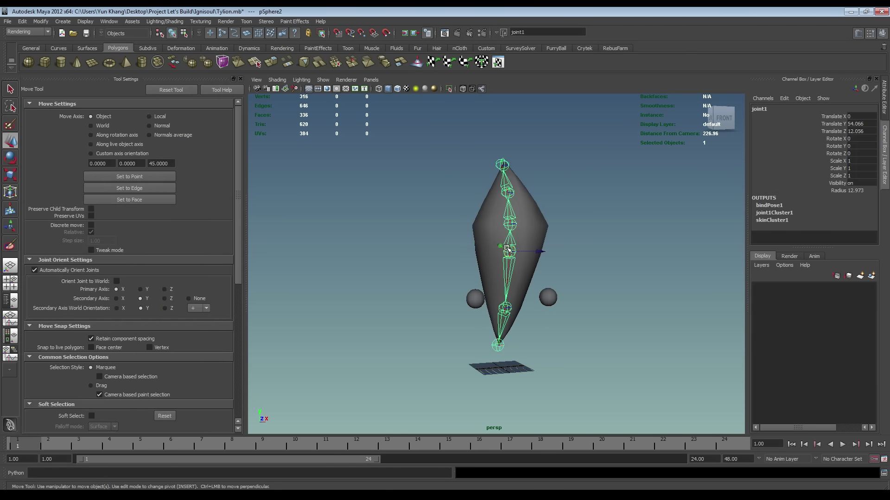
pyautogui.press('e')
pyautogui.click(577, 273)
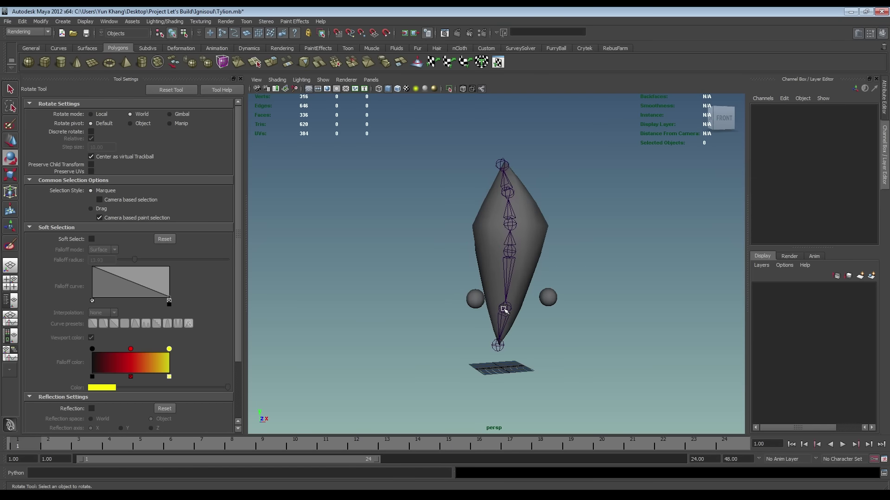
pyautogui.click(505, 307)
pyautogui.moveTo(509, 297); pyautogui.dragTo(508, 194)
# Step: Push joint4 sideways to test the deformation, then undo the move and rotation
pyautogui.click(510, 225)
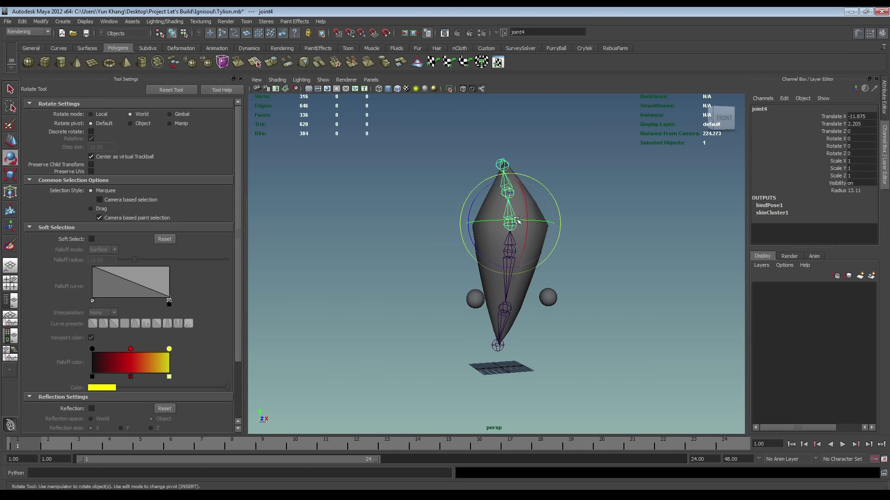
pyautogui.press('w')
pyautogui.moveTo(510, 224); pyautogui.dragTo(528, 225)
pyautogui.hotkey('ctrl', 'z')
pyautogui.hotkey('ctrl', 'z')
pyautogui.hotkey('ctrl', 'z')
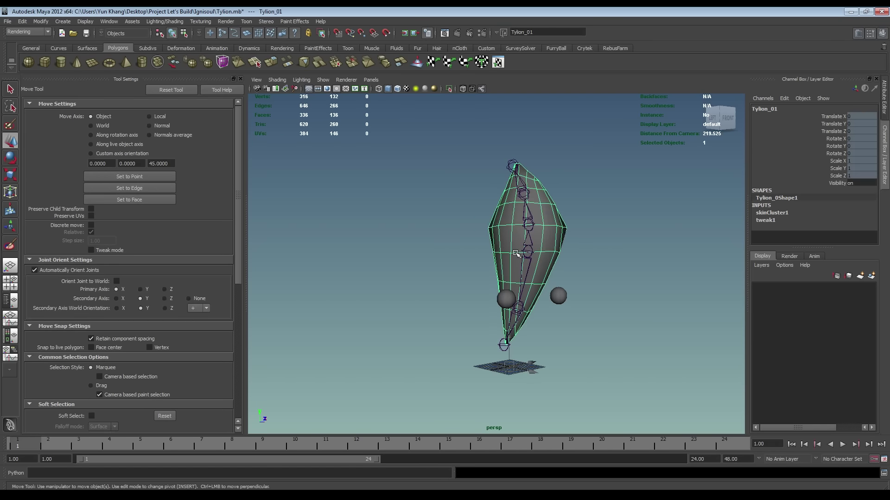
pyautogui.press('e')
pyautogui.hotkey('ctrl', 'z')
pyautogui.hotkey('ctrl', 'z')
# Step: Save the Tylion scene with Ctrl+S and close the Tool Settings panel
pyautogui.click(627, 273)
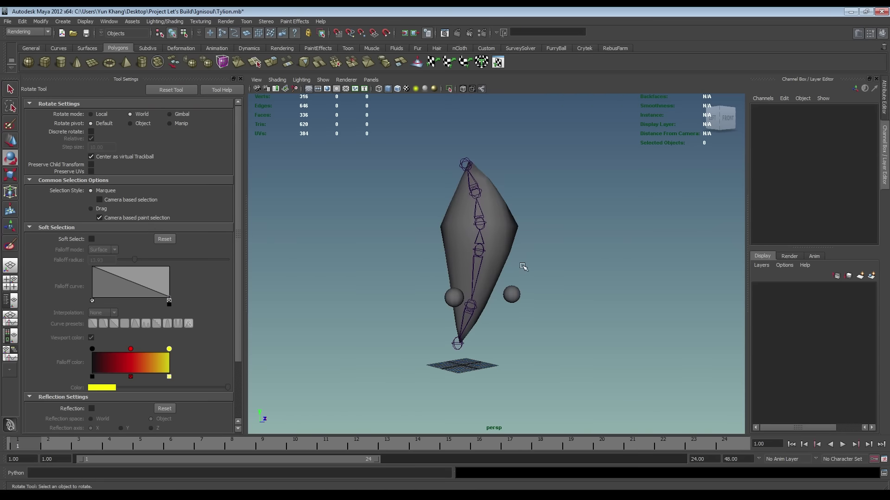
pyautogui.moveTo(626, 273)
pyautogui.keyDown('alt'); pyautogui.mouseDown()
pyautogui.moveTo(524, 264)
pyautogui.moveTo(464, 281)
pyautogui.mouseUp(); pyautogui.keyUp('alt')
pyautogui.scroll(3, 514, 273)
pyautogui.press('space')
pyautogui.press('q')
pyautogui.hotkey('ctrl', 's')
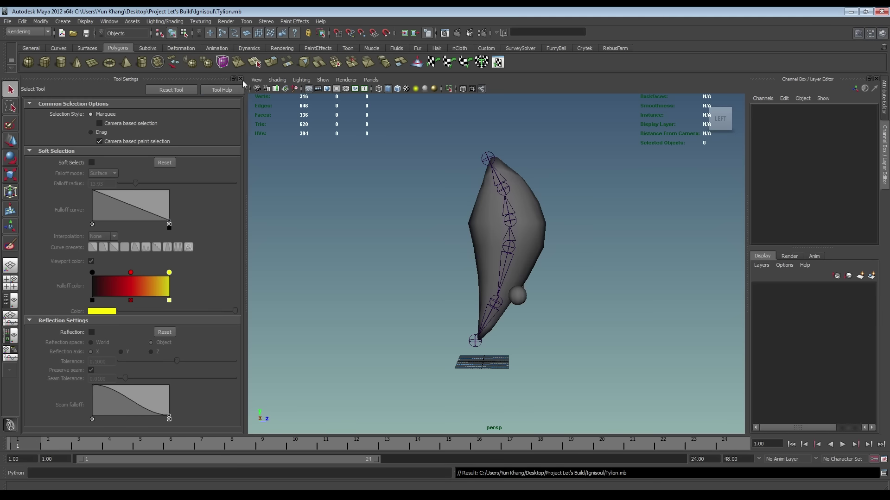
pyautogui.click(240, 78)
pyautogui.moveTo(440, 213)
pyautogui.keyDown('alt'); pyautogui.mouseDown()
pyautogui.moveTo(338, 218)
pyautogui.moveTo(435, 218)
pyautogui.mouseUp(); pyautogui.keyUp('alt')
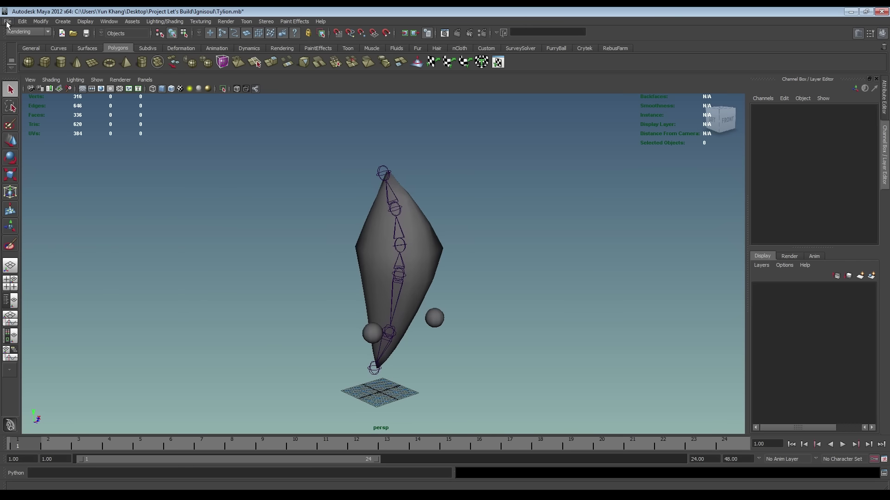
# Step: Group Tylion_01, pSphere1 and pSphere2 together in the Outliner
pyautogui.click(7, 22)
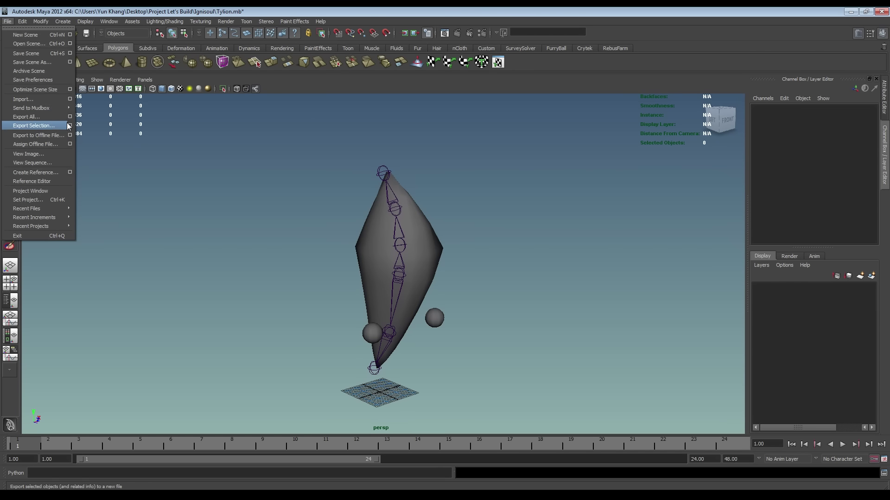
pyautogui.click(524, 215)
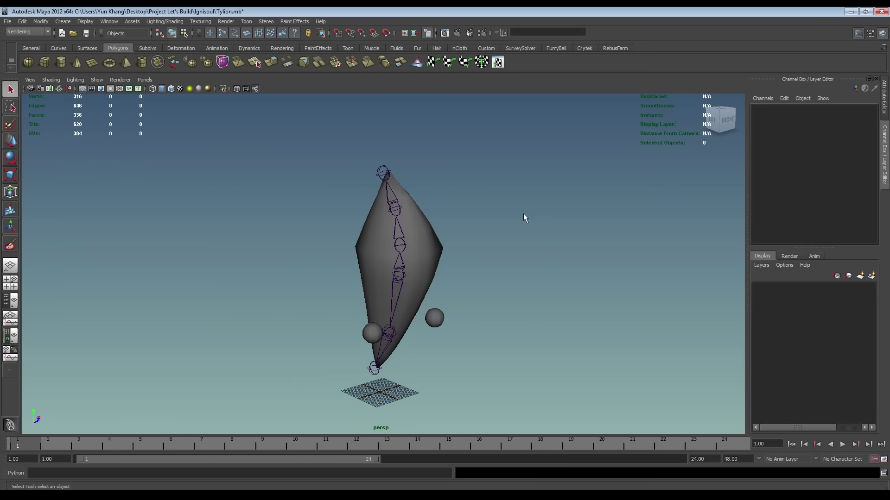
pyautogui.click(529, 229)
pyautogui.hotkey('shift', 'o')
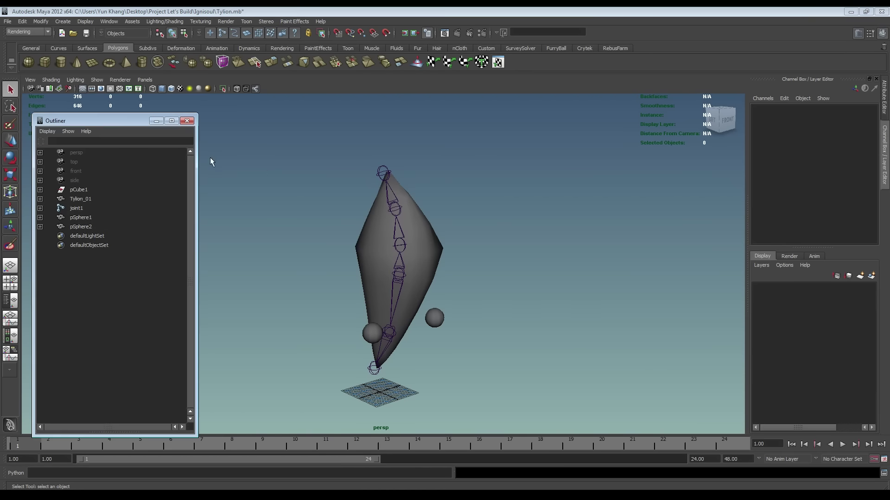
pyautogui.click(80, 199)
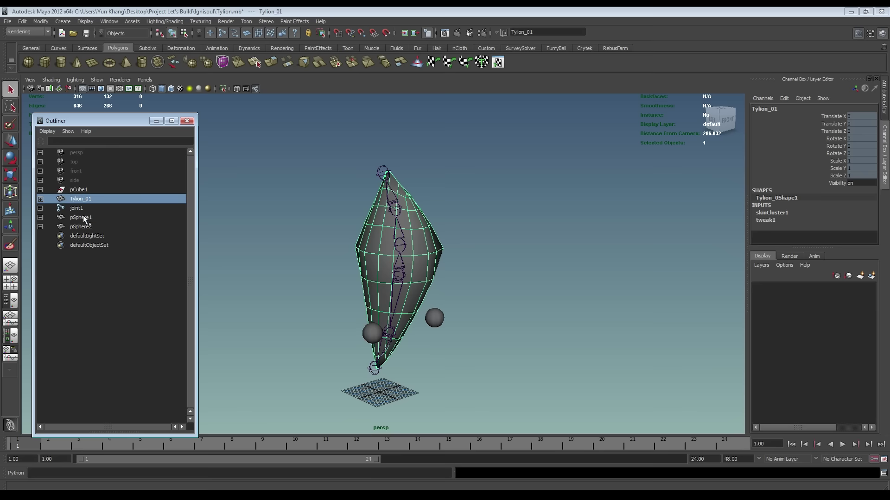
pyautogui.keyDown('ctrl'); pyautogui.click(84, 218); pyautogui.keyUp('ctrl')
pyautogui.keyDown('ctrl'); pyautogui.click(107, 227); pyautogui.keyUp('ctrl')
pyautogui.hotkey('ctrl', 'g')
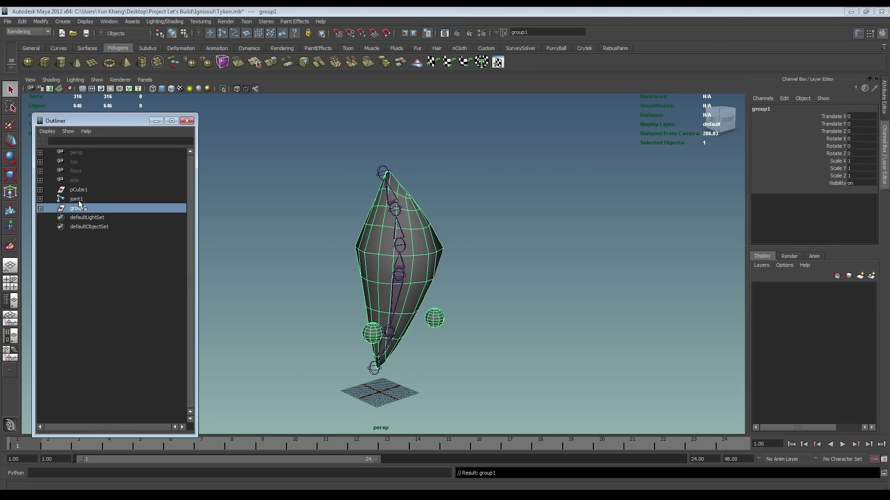
# Step: Rename the new group to Mesh and delete pCube1
pyautogui.doubleClick(77, 208)
pyautogui.write('sh')
pyautogui.press('Return')
pyautogui.click(92, 191)
pyautogui.press('Delete')
# Step: Rename joint1 to TylionJoint_01, fixing a typo, and select it with the Mesh group
pyautogui.doubleClick(79, 191)
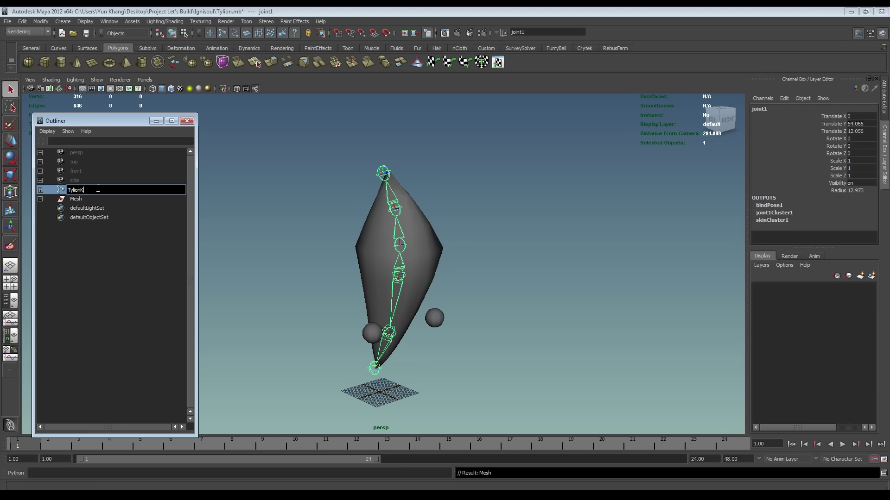
pyautogui.write('_091')
pyautogui.press('Return')
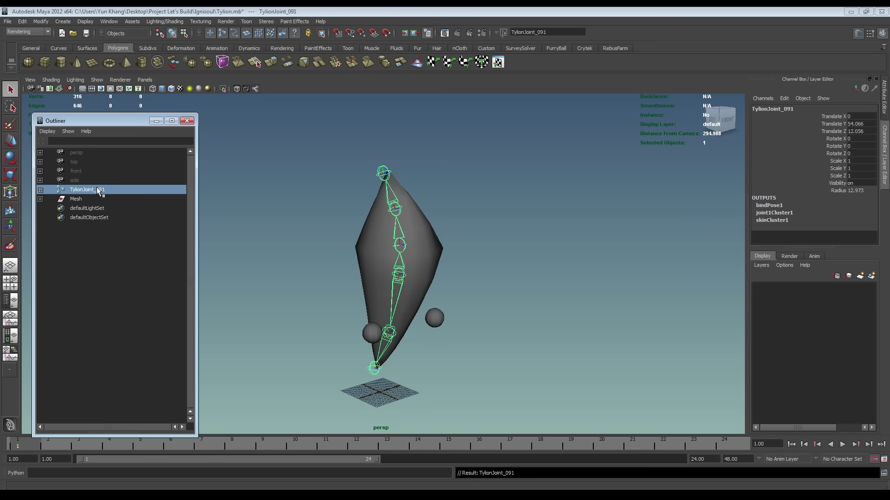
pyautogui.doubleClick(101, 190)
pyautogui.click(101, 189)
pyautogui.press('BackSpace')
pyautogui.press('Return')
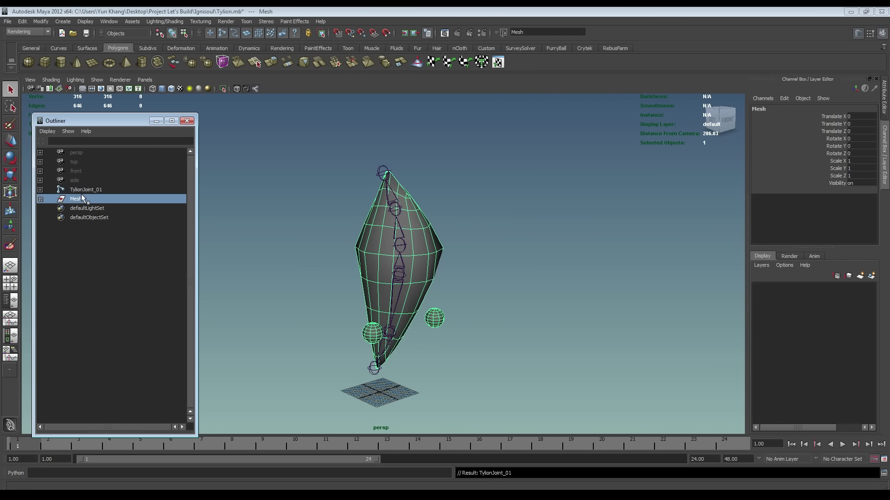
pyautogui.click(8, 22)
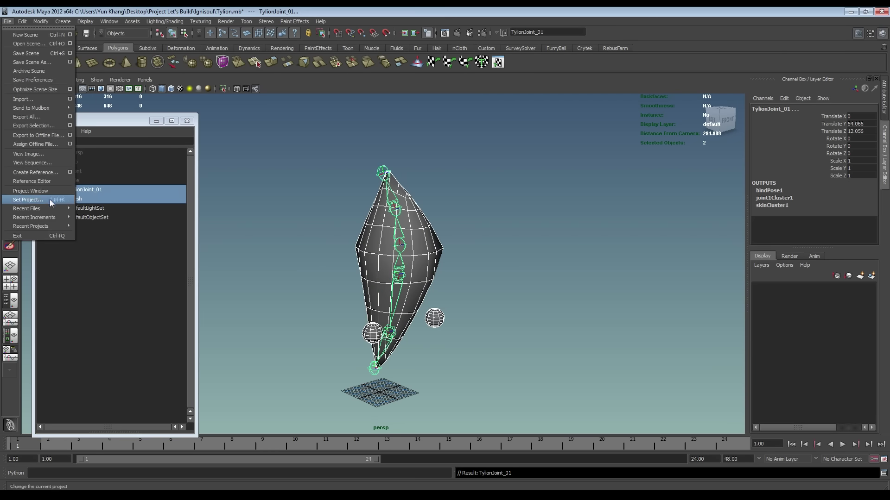
# Step: Set the Export Selection file type to Fbx and enlarge its options window
pyautogui.click(70, 126)
pyautogui.moveTo(611, 140); pyautogui.dragTo(513, 140)
pyautogui.click(528, 180)
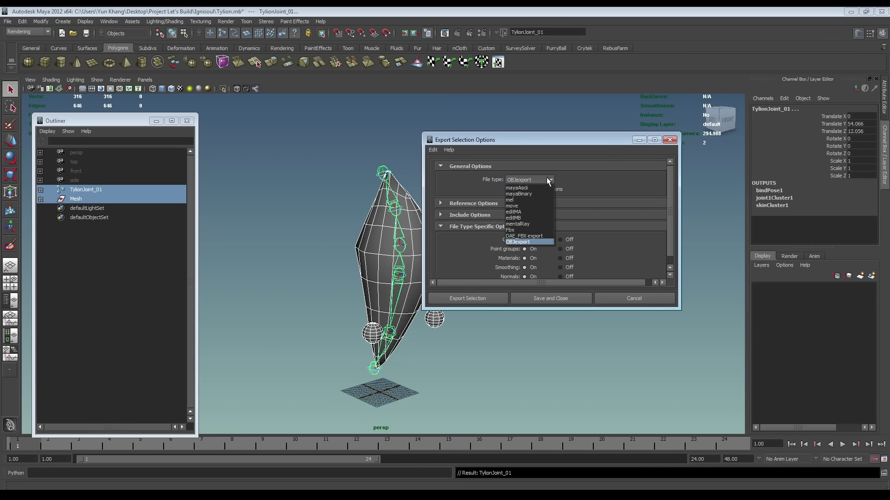
pyautogui.click(534, 231)
pyautogui.moveTo(544, 140); pyautogui.dragTo(568, 101)
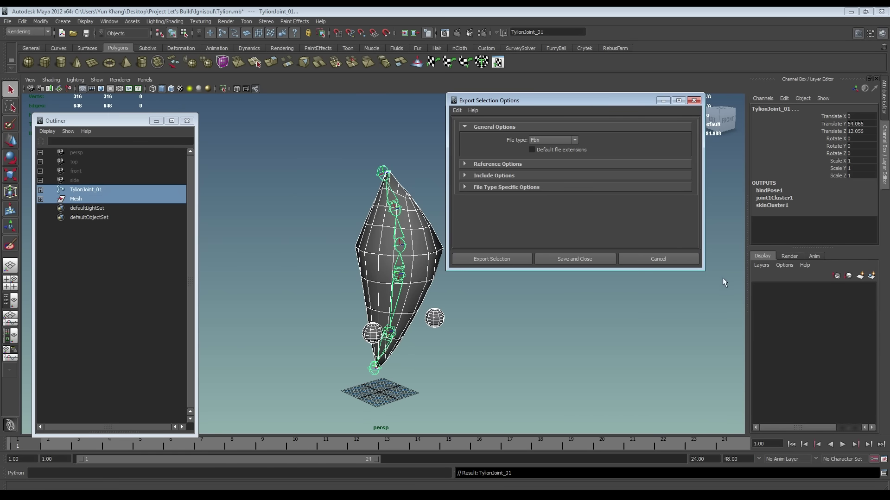
pyautogui.moveTo(703, 269); pyautogui.dragTo(840, 430)
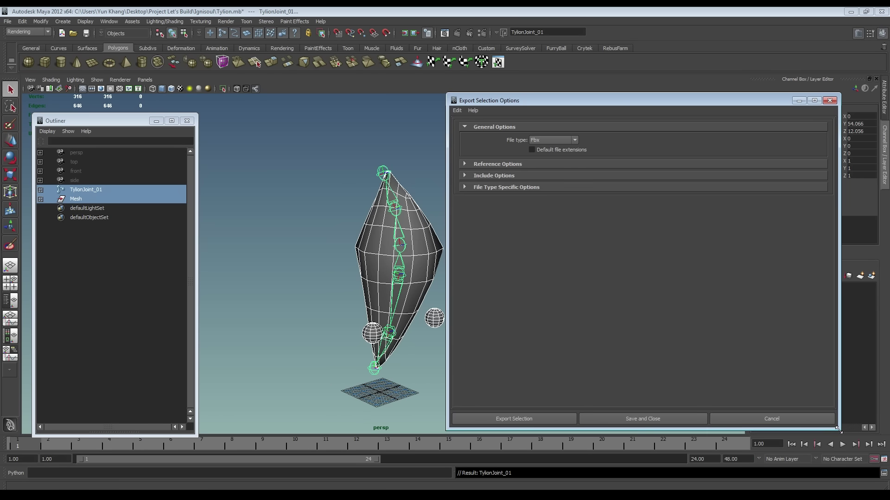
# Step: Expand the include, reference and file-type-specific options, then cancel and deselect everything
pyautogui.click(462, 175)
pyautogui.click(471, 163)
pyautogui.moveTo(572, 103); pyautogui.dragTo(582, 96)
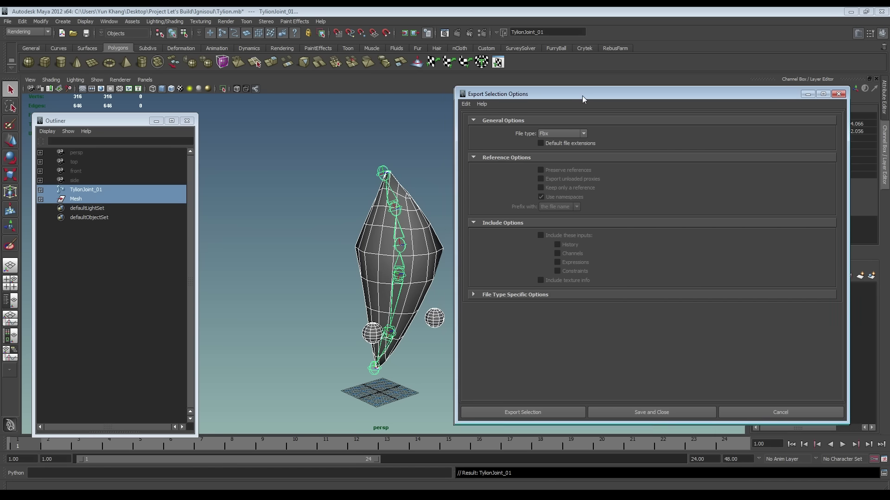
pyautogui.click(483, 292)
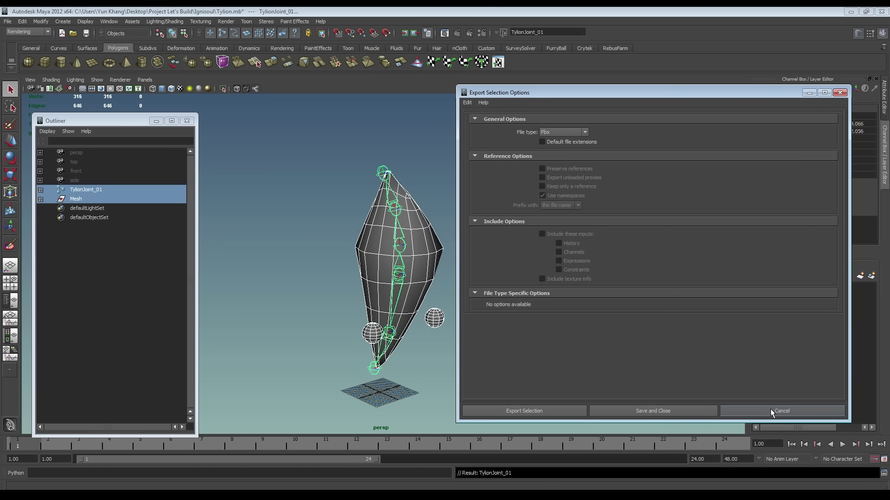
pyautogui.click(752, 409)
pyautogui.click(493, 234)
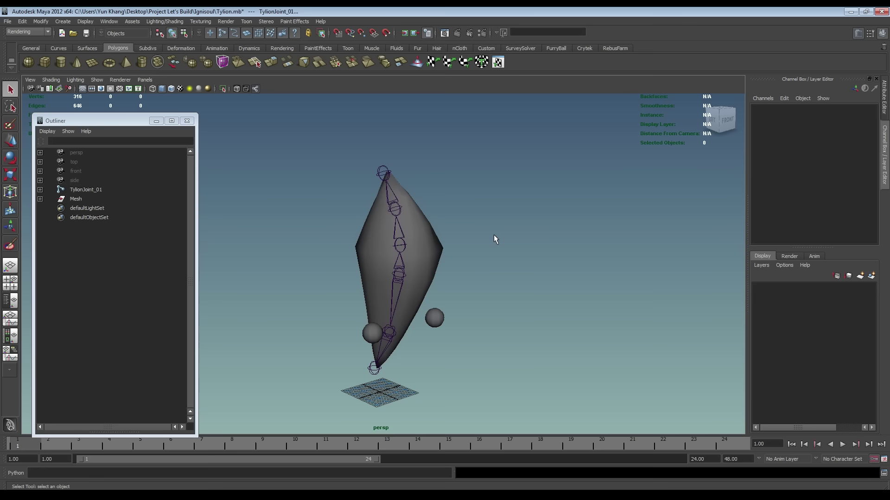
pyautogui.click(9, 22)
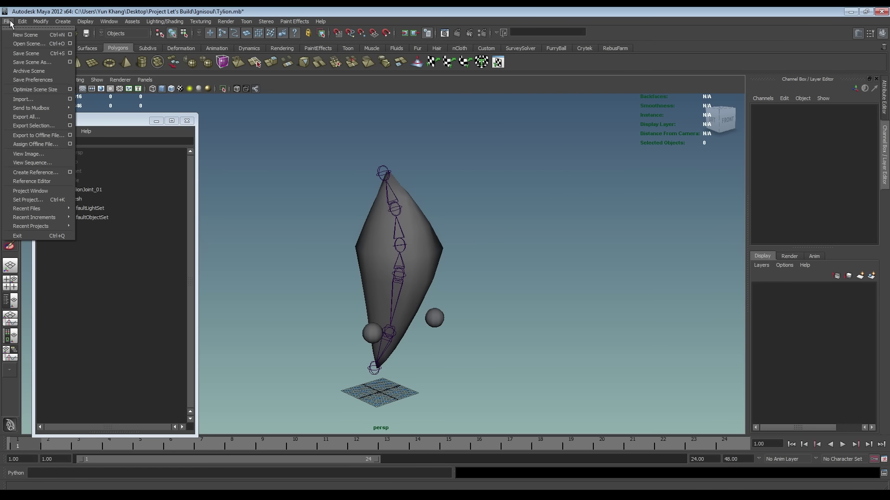
# Step: Export All as Fbx under the file name TylionPrototype_01
pyautogui.click(56, 119)
pyautogui.click(250, 296)
pyautogui.click(250, 355)
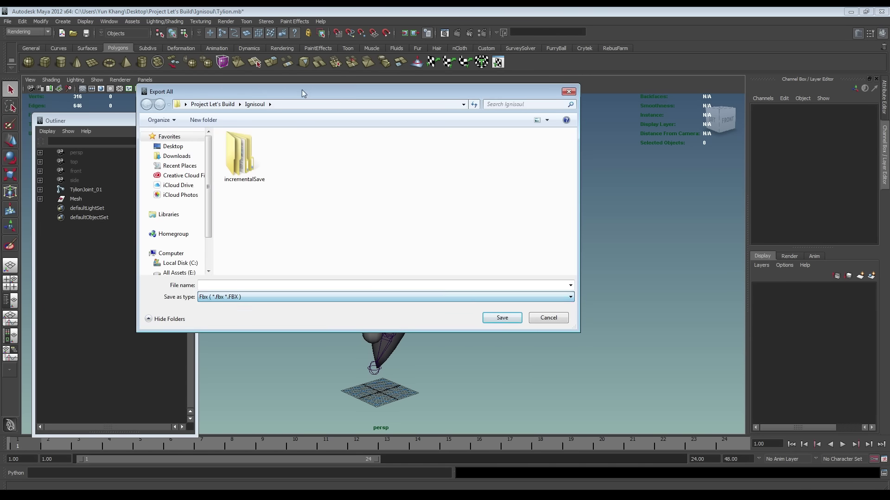
pyautogui.moveTo(304, 93); pyautogui.dragTo(393, 123)
pyautogui.write('T')
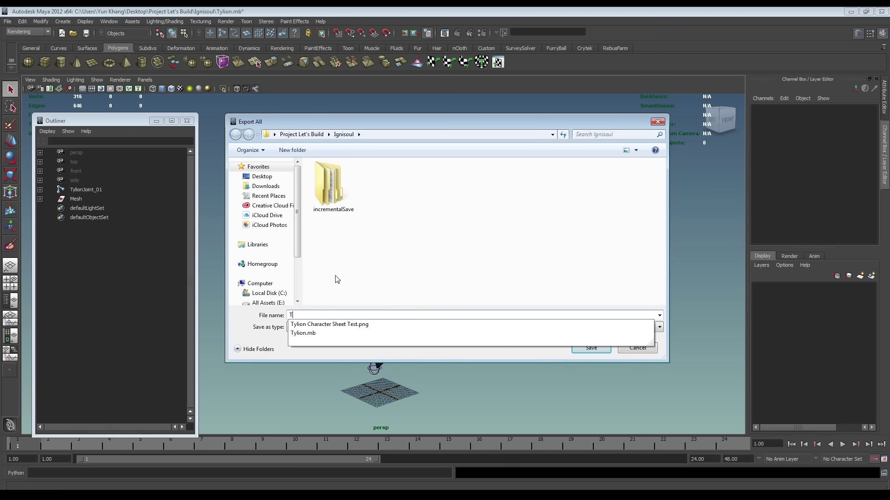
pyautogui.write('ylionPrototype_01')
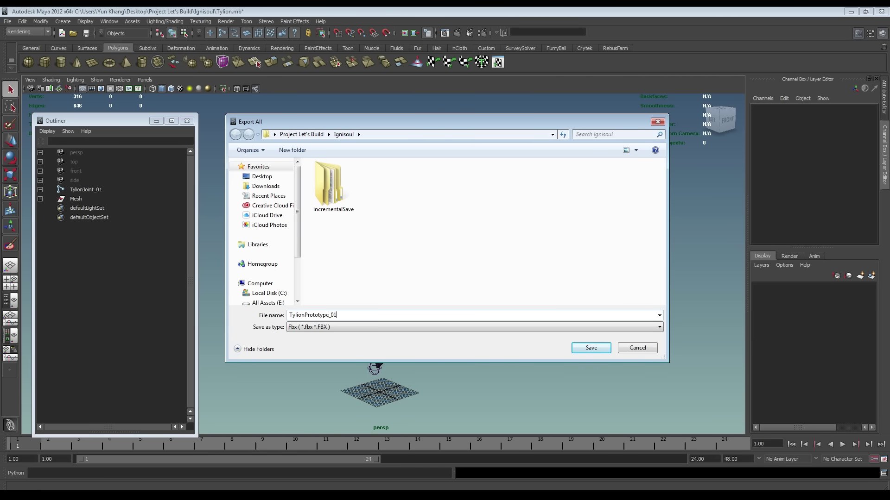
pyautogui.press('Return')
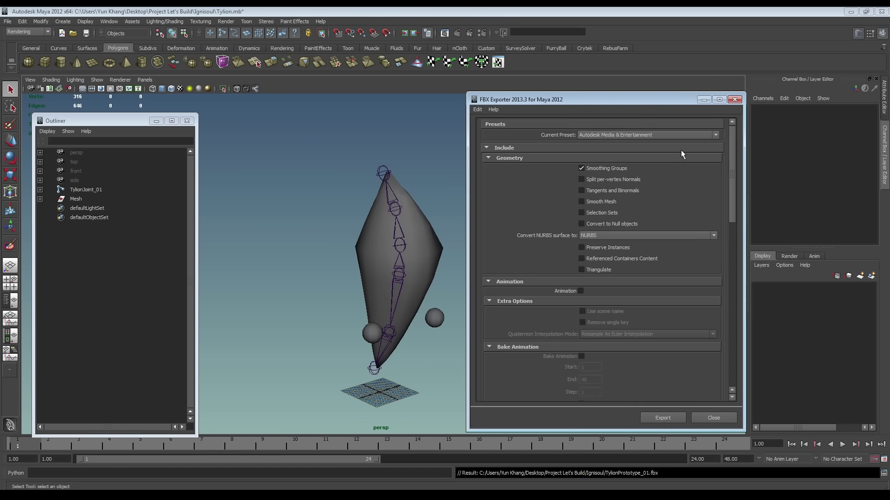
# Step: Adjust animation and NURBS options, keep FBX 2013 as the version, and export
pyautogui.scroll(-3, 658, 176)
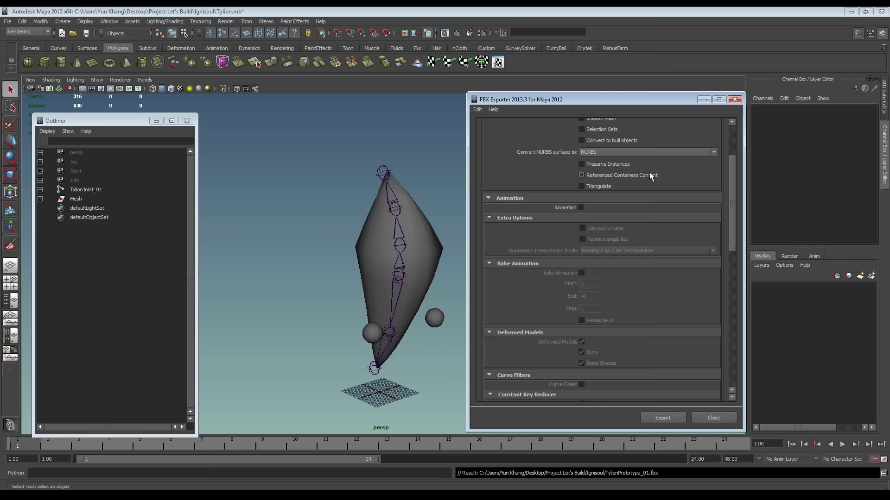
pyautogui.scroll(-3, 635, 185)
pyautogui.scroll(2, 607, 194)
pyautogui.click(580, 180)
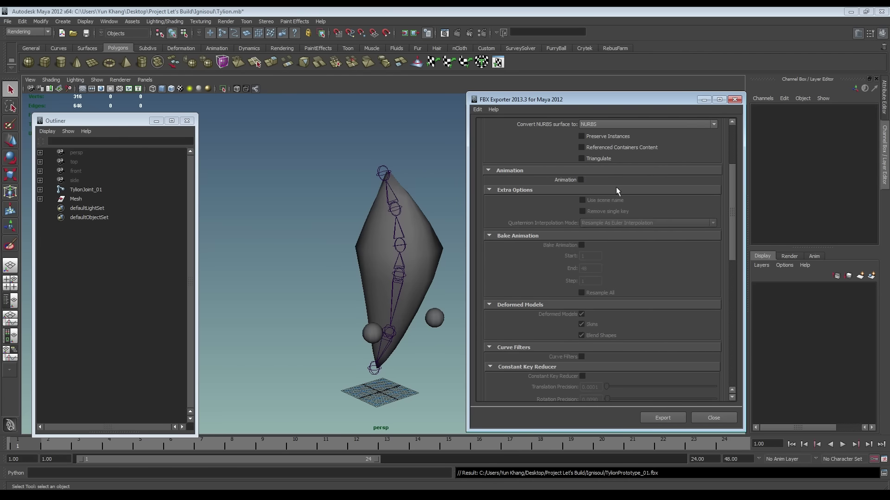
pyautogui.scroll(3, 621, 194)
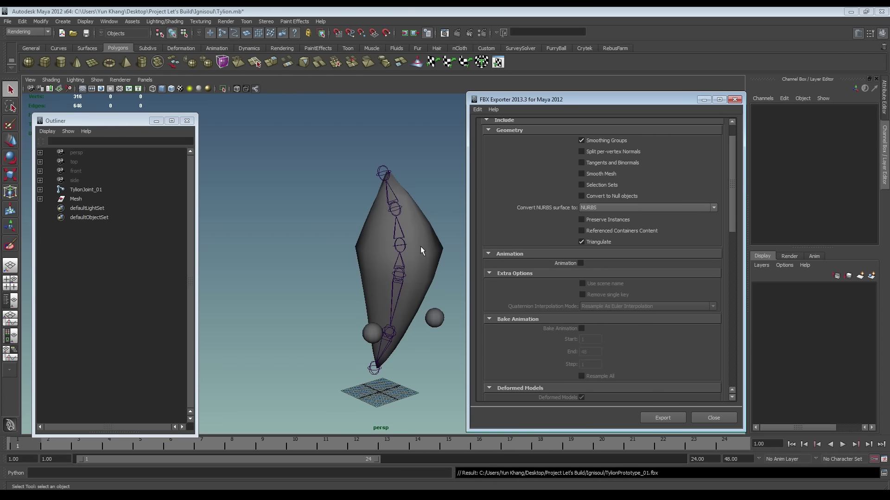
pyautogui.click(595, 207)
pyautogui.moveTo(731, 176); pyautogui.dragTo(728, 330)
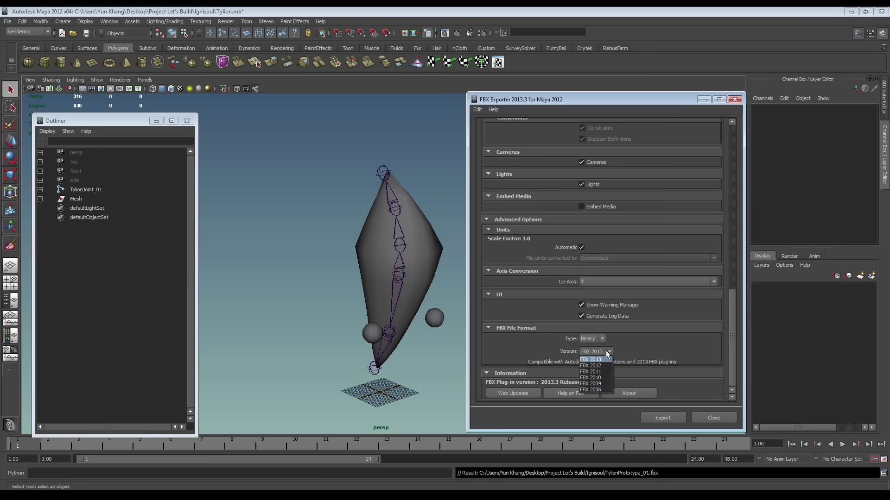
pyautogui.click(606, 351)
pyautogui.click(667, 418)
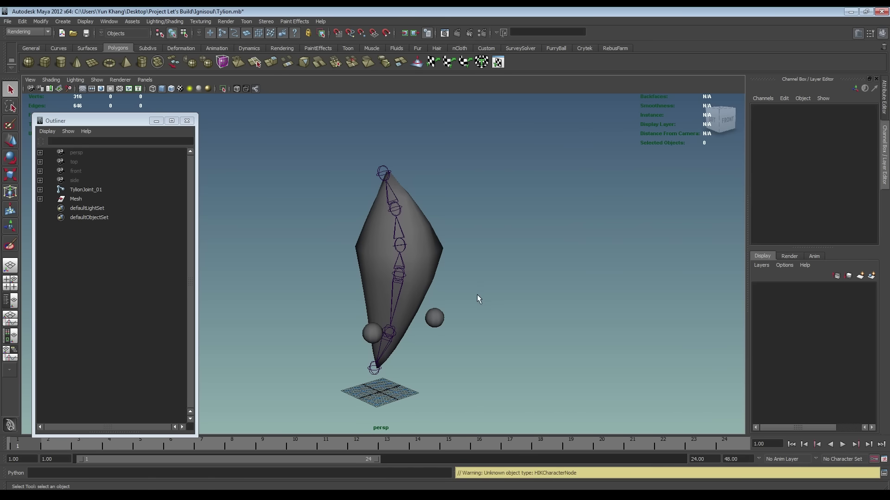
# Step: Open the Ignisoul project, import TylionPrototype_01.fbx, and place the mesh on the floor
pyautogui.click(155, 487)
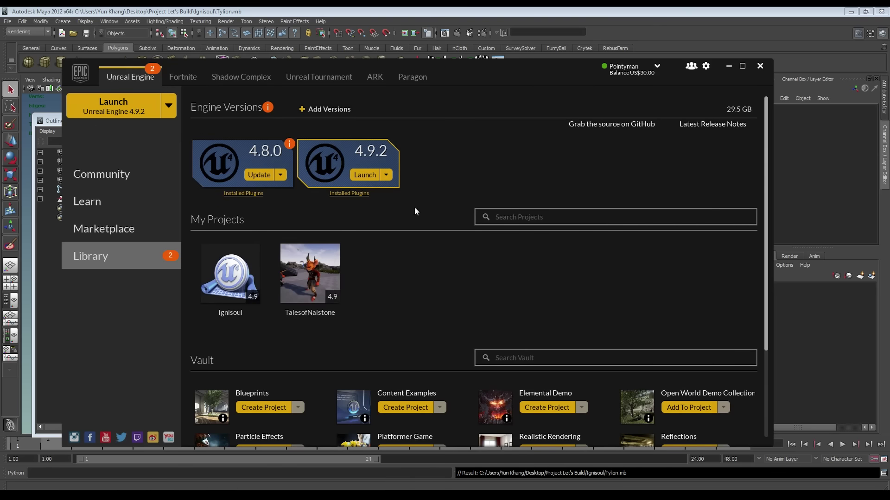
pyautogui.click(237, 269)
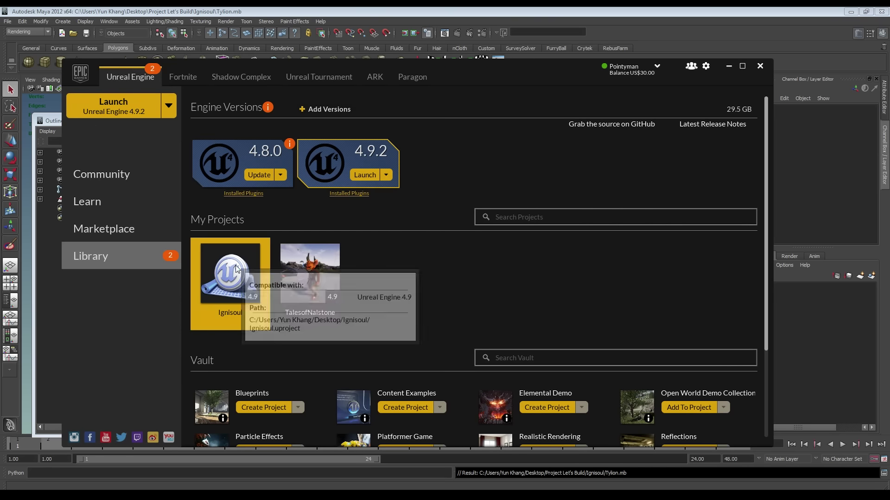
pyautogui.doubleClick(237, 269)
pyautogui.moveTo(589, 36)
pyautogui.mouseDown()
pyautogui.moveTo(749, 228)
pyautogui.moveTo(689, 189)
pyautogui.mouseUp()
pyautogui.click(767, 283)
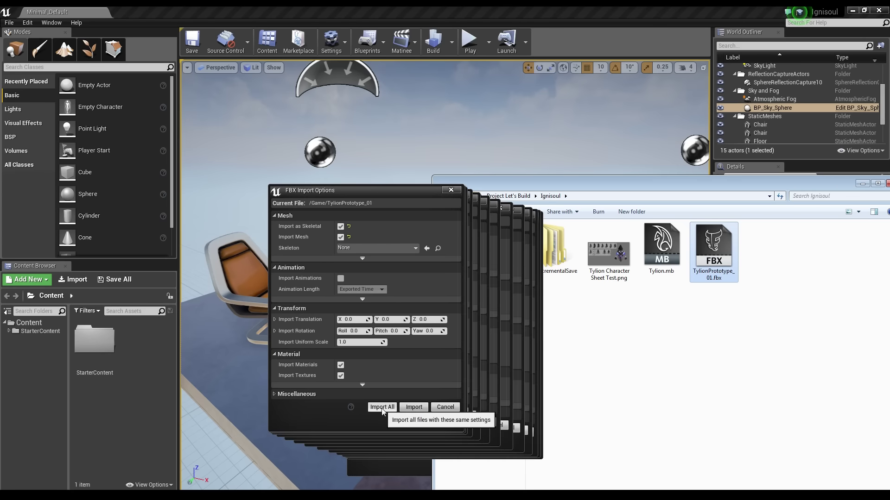
pyautogui.click(381, 407)
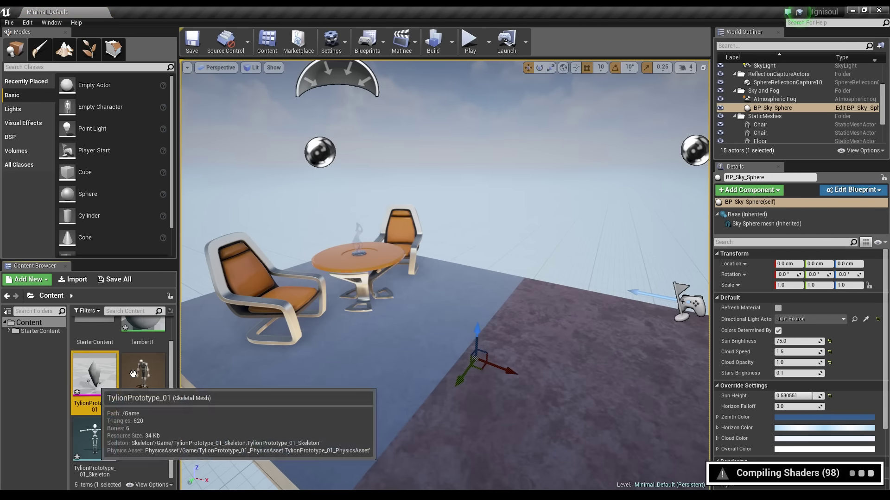
pyautogui.moveTo(94, 375); pyautogui.dragTo(461, 399)
pyautogui.moveTo(461, 399); pyautogui.dragTo(461, 400, button='right')
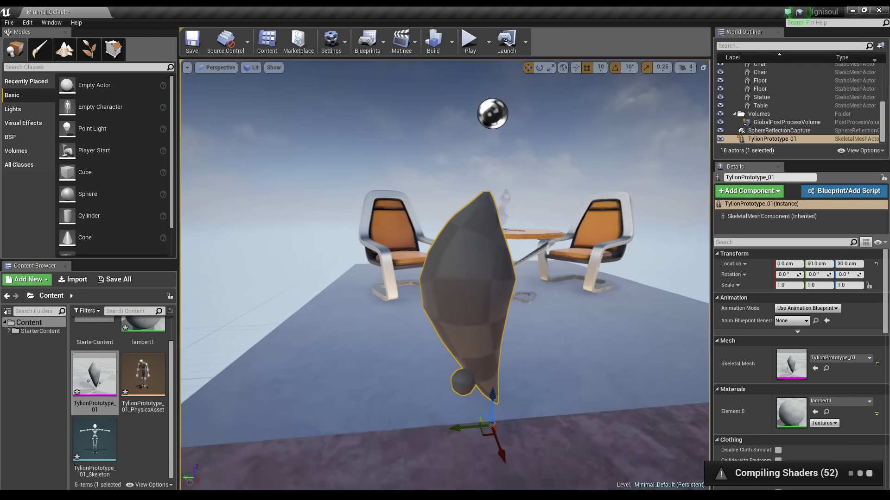
pyautogui.moveTo(472, 238); pyautogui.dragTo(472, 239, button='right')
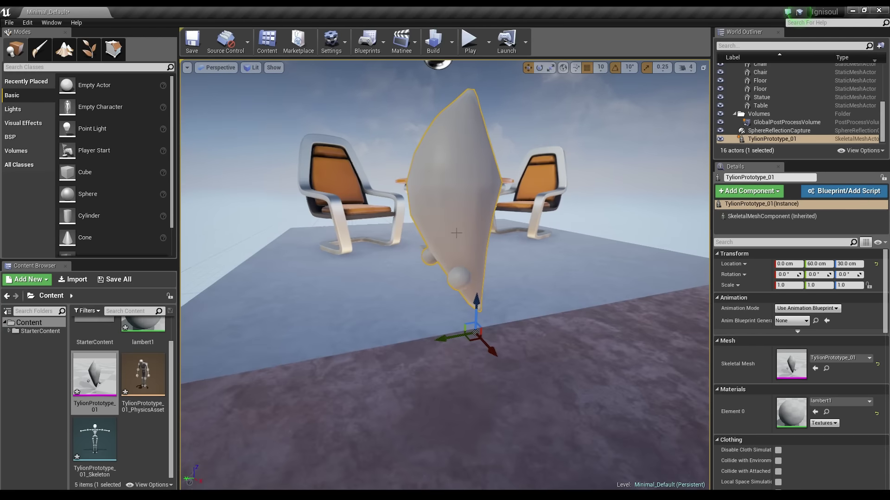
pyautogui.click(25, 331)
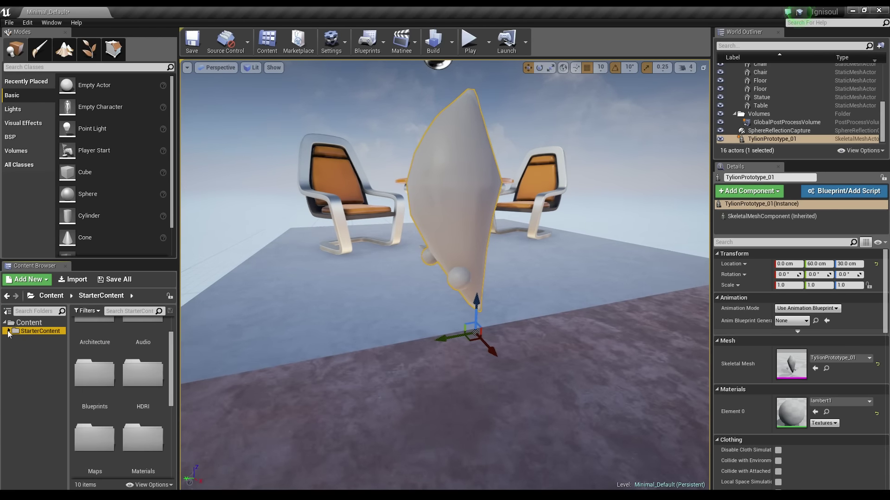
pyautogui.click(5, 324)
pyautogui.click(14, 323)
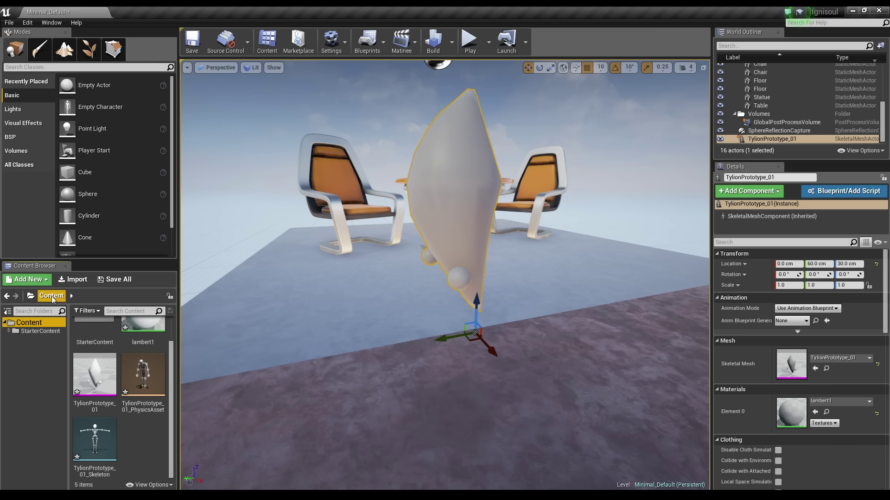
pyautogui.click(72, 296)
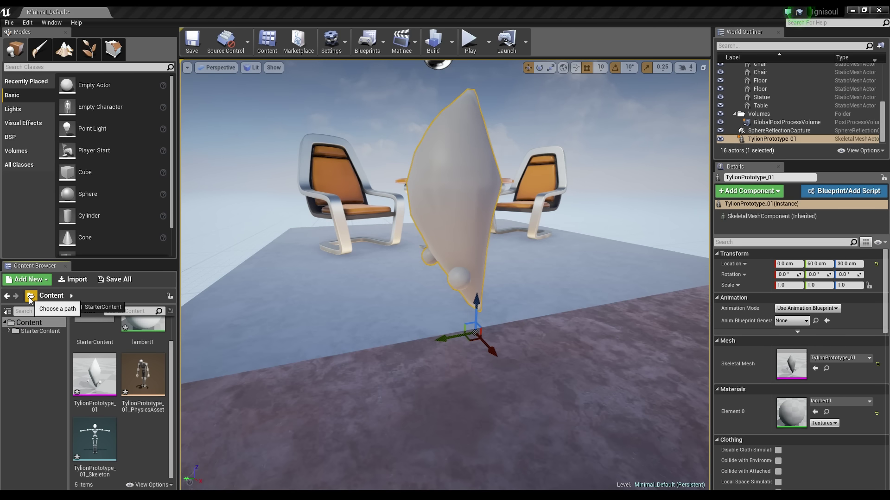
# Step: Create an Ignisoul folder in Content with a Prototype folder inside it
pyautogui.rightClick(158, 449)
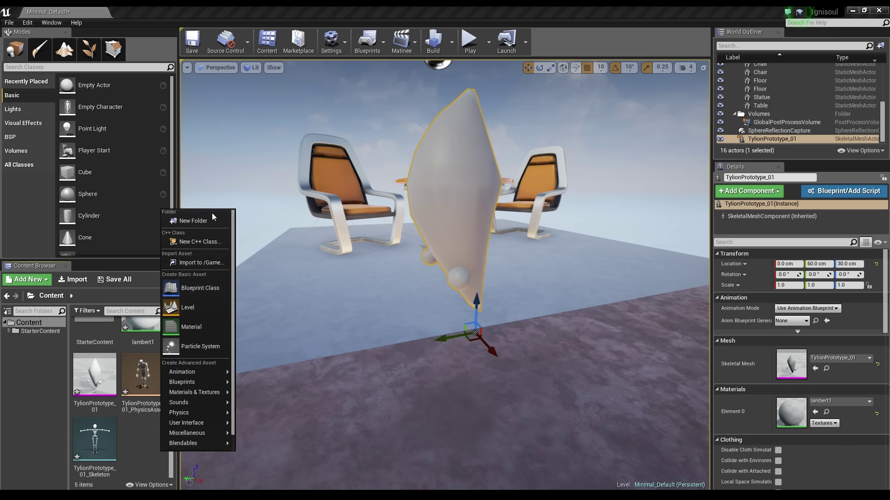
pyautogui.click(192, 221)
pyautogui.write('I')
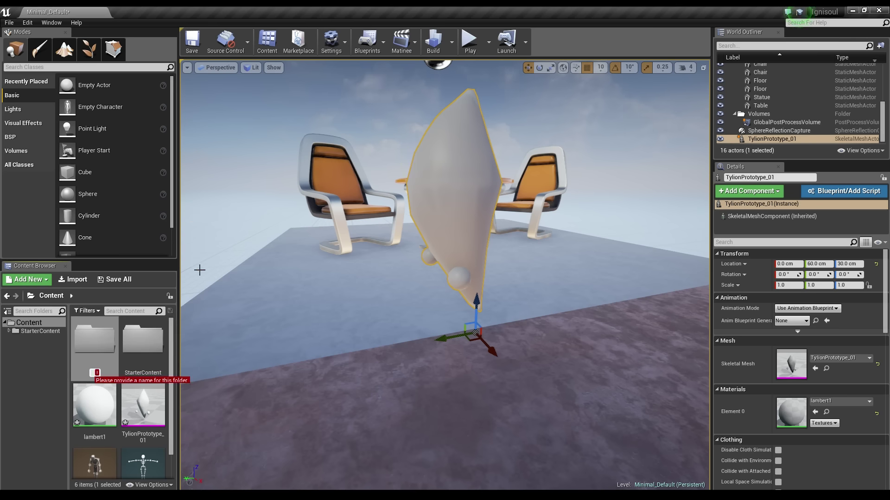
pyautogui.write('gniso')
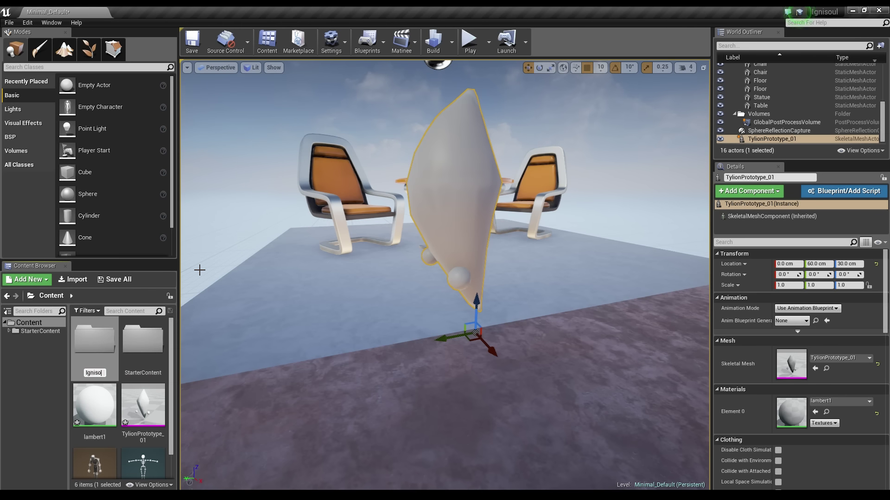
pyautogui.write('ul')
pyautogui.press('Return')
pyautogui.click(37, 332)
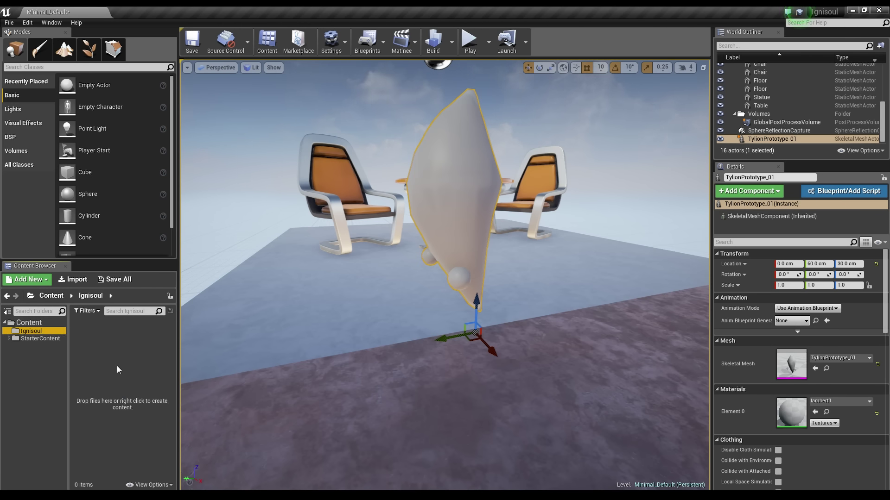
pyautogui.rightClick(117, 366)
pyautogui.click(147, 134)
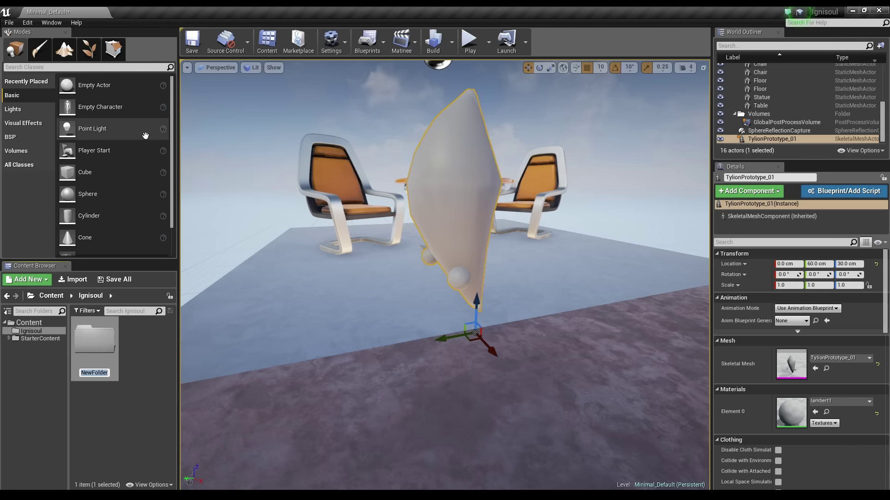
pyautogui.press('BackSpace')
pyautogui.write('Proto')
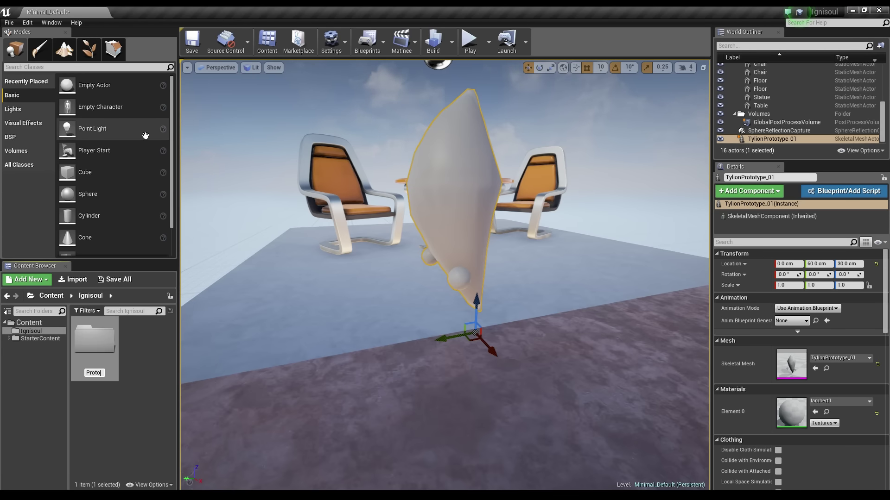
pyautogui.write('type')
pyautogui.press('Return')
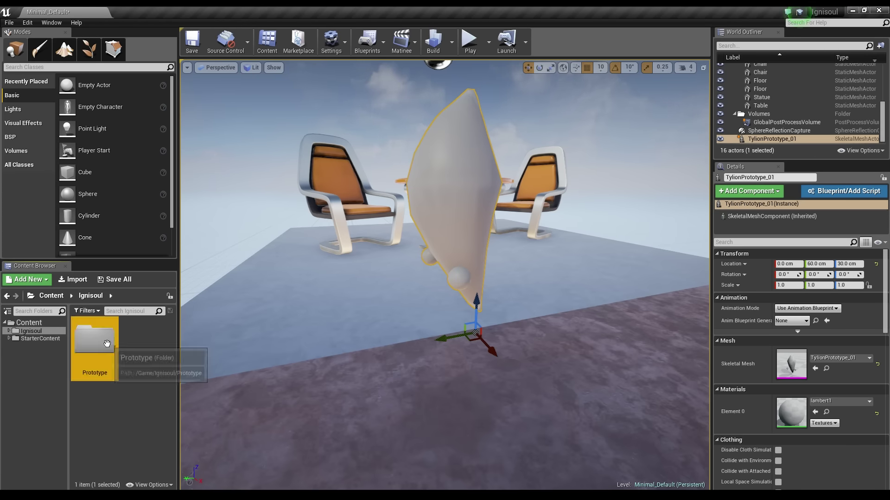
# Step: Move lambert1 and the other three Tylion assets into the Prototype folder
pyautogui.click(43, 338)
pyautogui.click(28, 345)
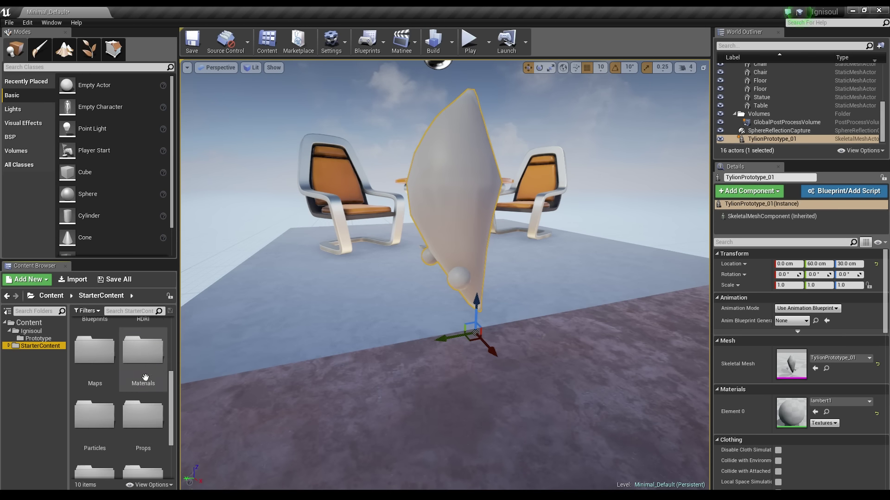
pyautogui.click(22, 330)
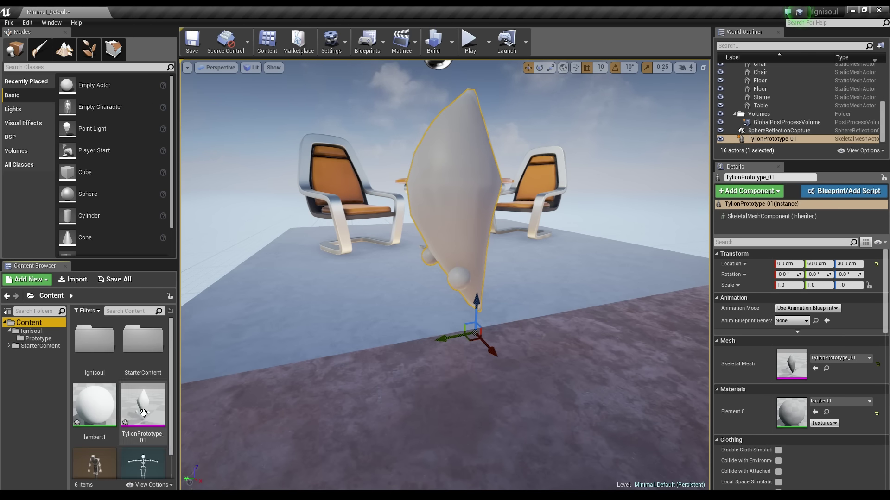
pyautogui.click(94, 415)
pyautogui.keyDown('shift'); pyautogui.click(143, 464); pyautogui.keyUp('shift')
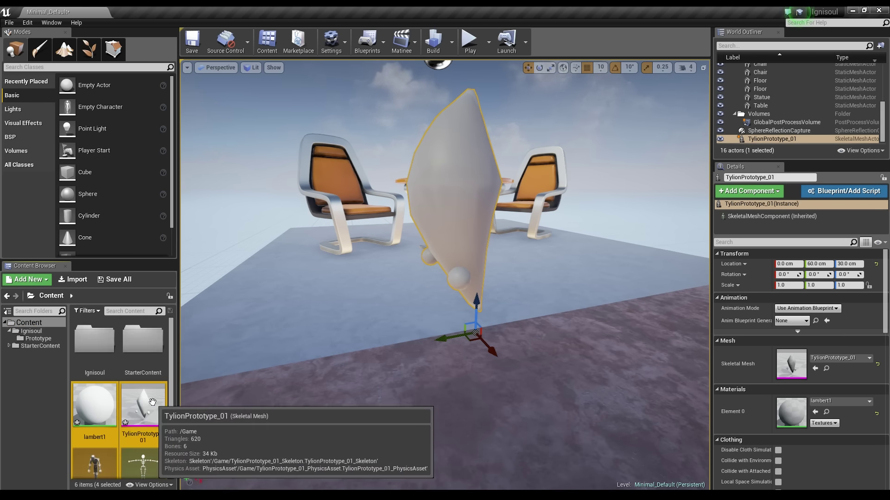
pyautogui.moveTo(150, 402); pyautogui.dragTo(37, 338)
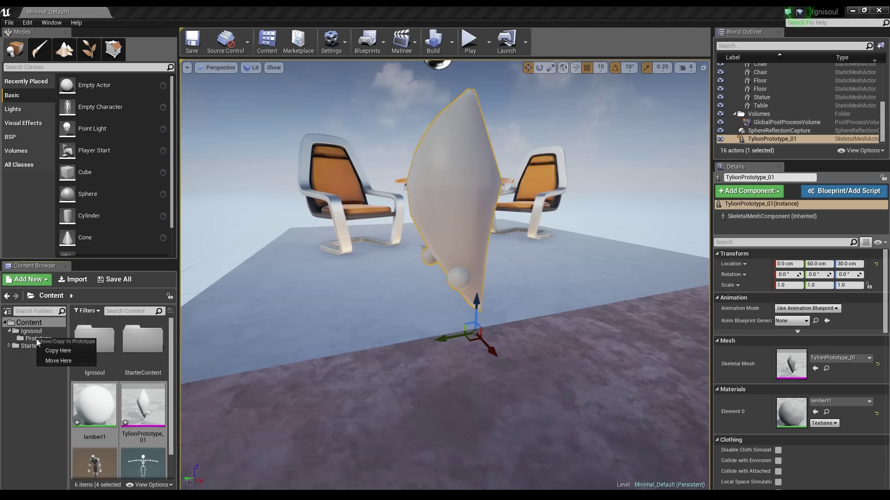
pyautogui.click(55, 360)
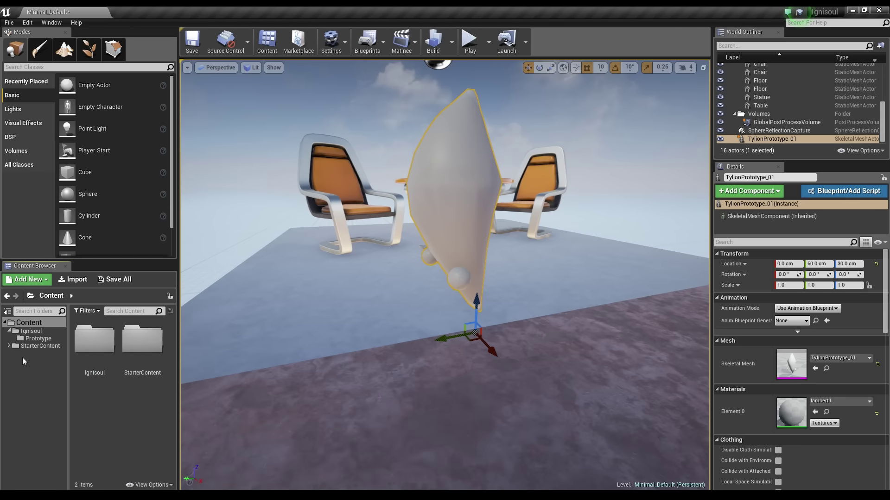
pyautogui.click(38, 339)
pyautogui.click(149, 340)
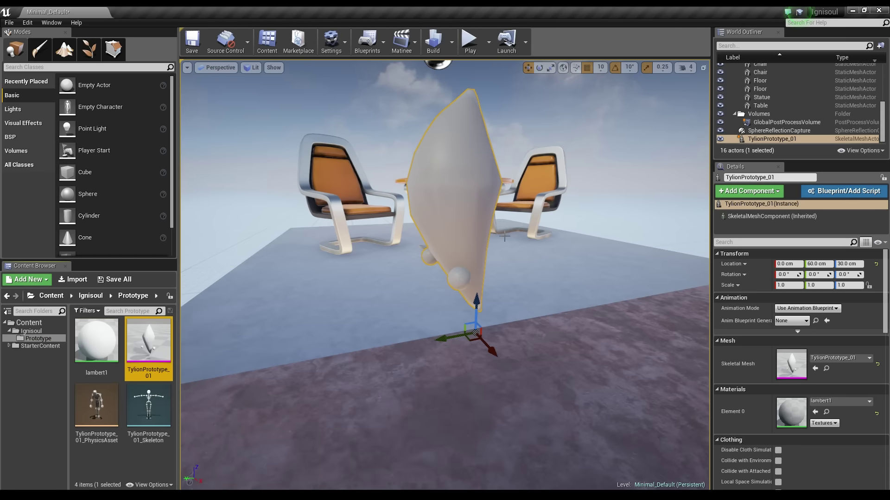
# Step: Alt-drag a copy of the crystal to the right and rotate it -70 degrees about Z
pyautogui.moveTo(504, 237)
pyautogui.mouseDown(button='right')
pyautogui.moveTo(417, 259)
pyautogui.moveTo(445, 278)
pyautogui.mouseUp(button='right')
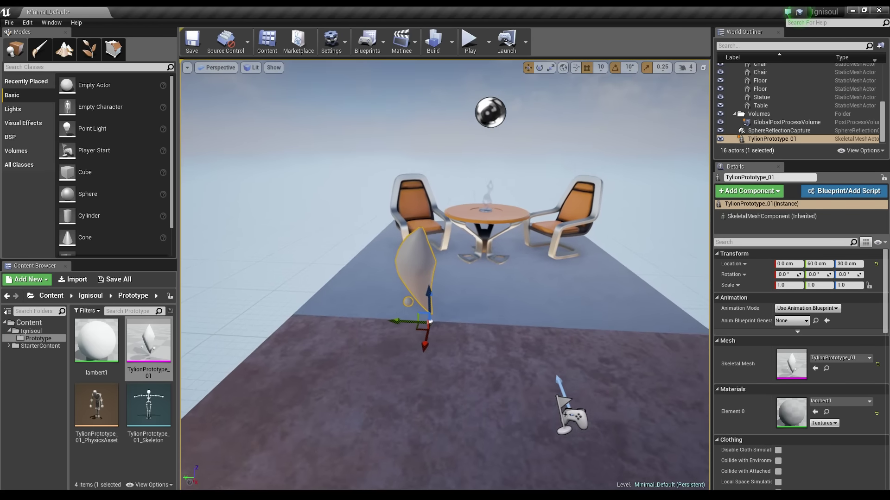
pyautogui.moveTo(445, 278); pyautogui.dragTo(463, 288, button='right')
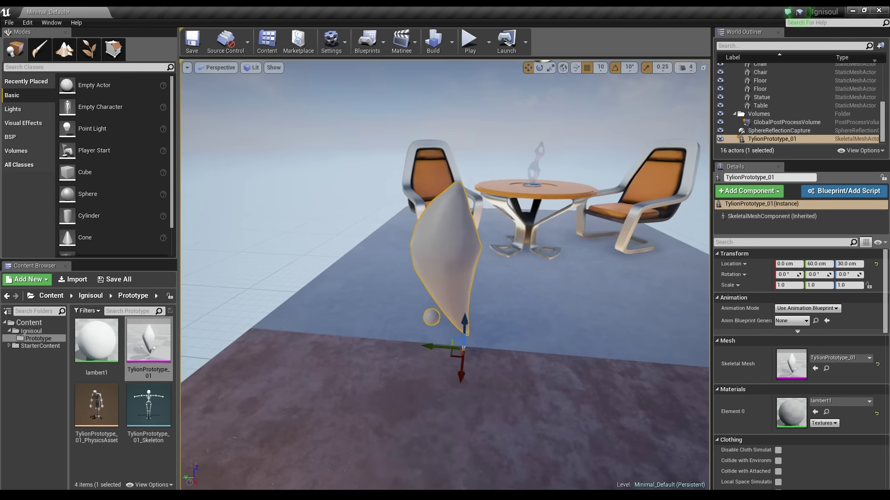
pyautogui.moveTo(463, 347); pyautogui.dragTo(448, 344, button='right')
pyautogui.keyDown('alt'); pyautogui.moveTo(444, 344); pyautogui.dragTo(544, 358); pyautogui.keyUp('alt')
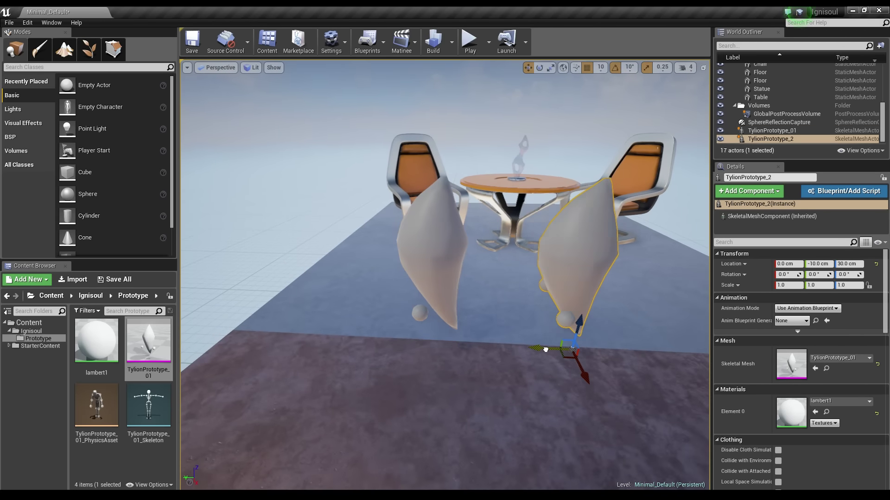
pyautogui.press('e')
pyautogui.moveTo(530, 377); pyautogui.dragTo(563, 391)
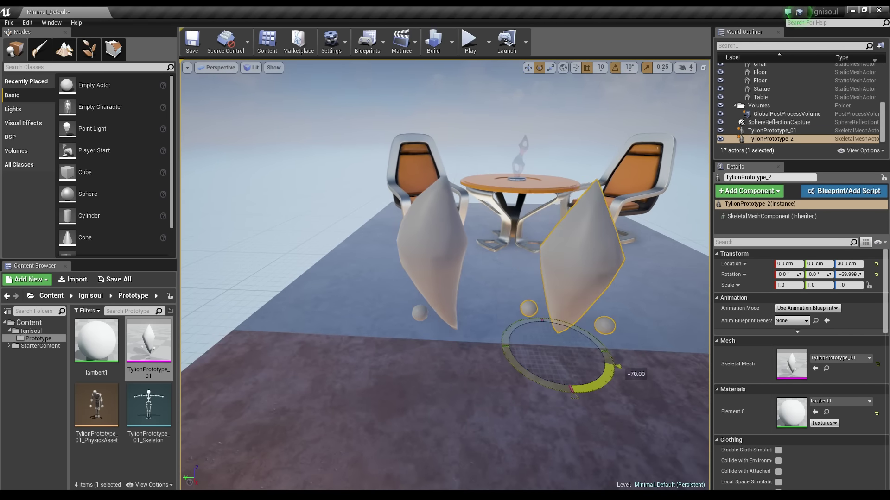
pyautogui.moveTo(563, 391); pyautogui.dragTo(510, 371, button='right')
pyautogui.moveTo(424, 307); pyautogui.dragTo(449, 192, button='right')
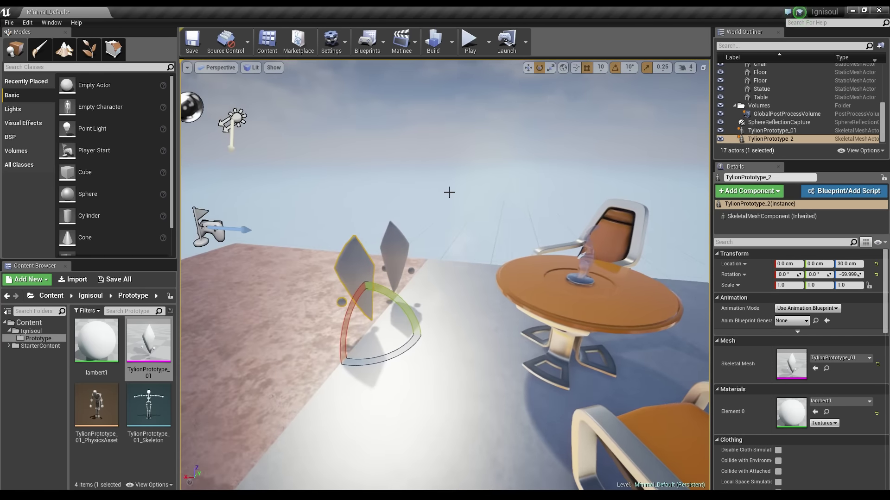
# Step: Expand StarterContent and open its Materials folder in the Content Browser
pyautogui.click(449, 192)
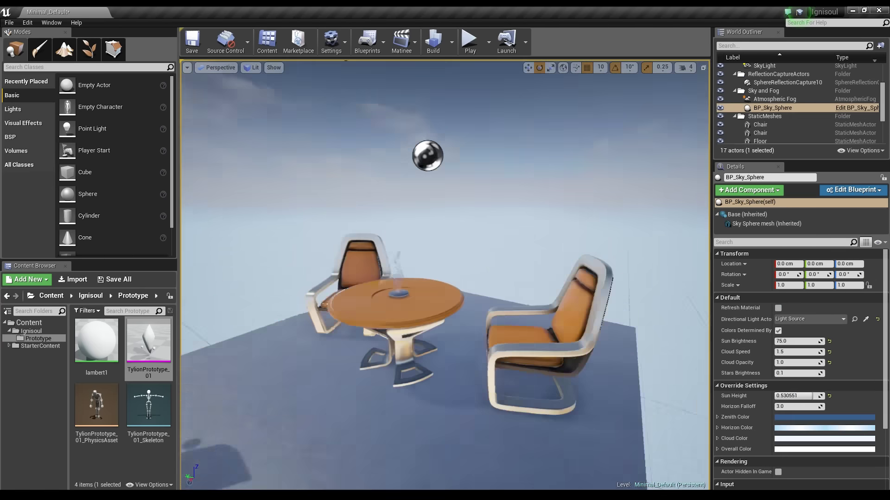
pyautogui.moveTo(449, 191); pyautogui.dragTo(417, 232, button='right')
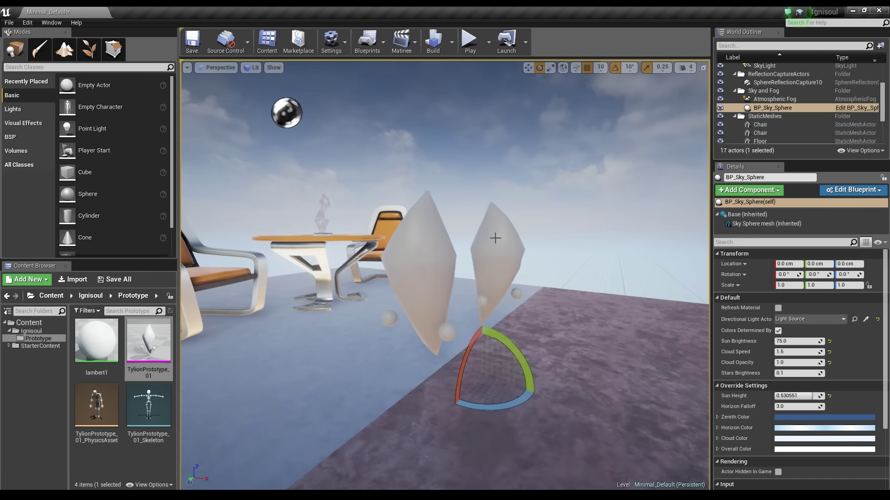
pyautogui.click(96, 343)
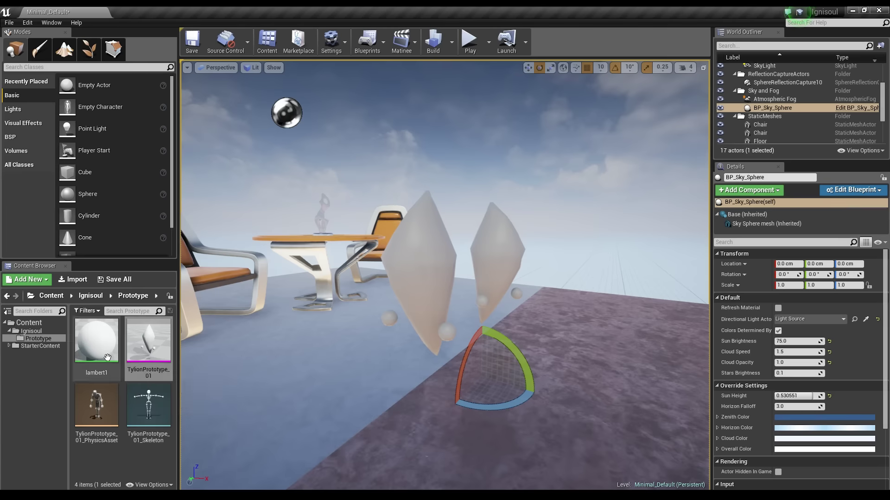
pyautogui.doubleClick(21, 348)
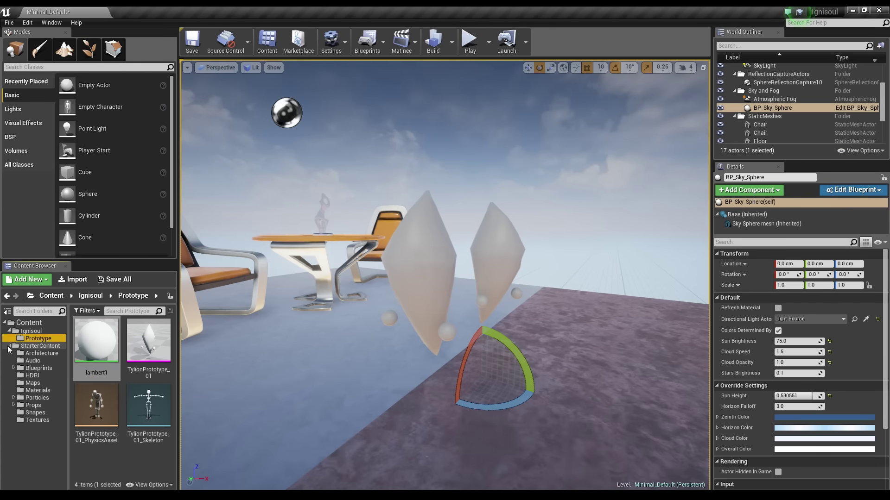
pyautogui.click(33, 368)
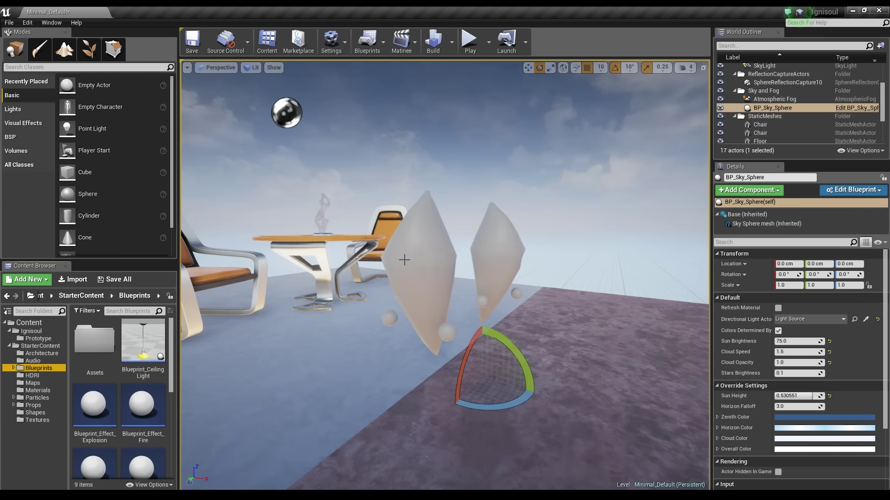
pyautogui.click(35, 391)
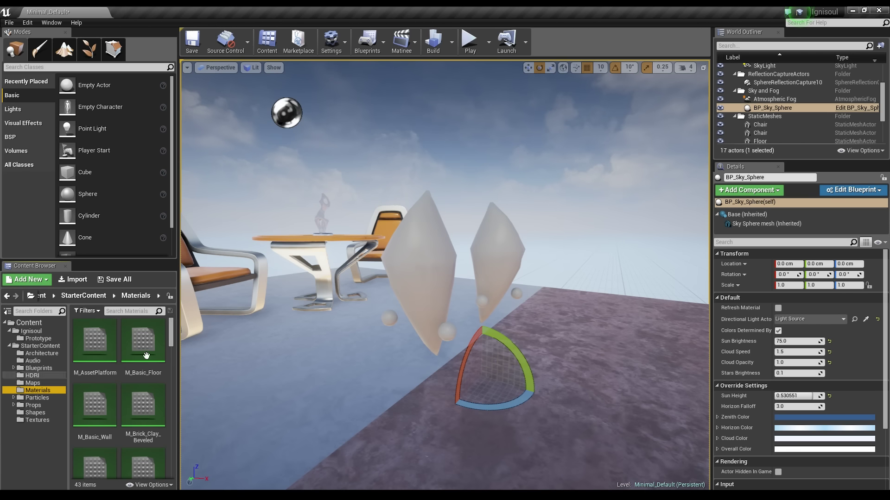
# Step: Find the metal materials and drop M_Metal_Burnished_Steel onto the left crystal
pyautogui.scroll(-3, 174, 379)
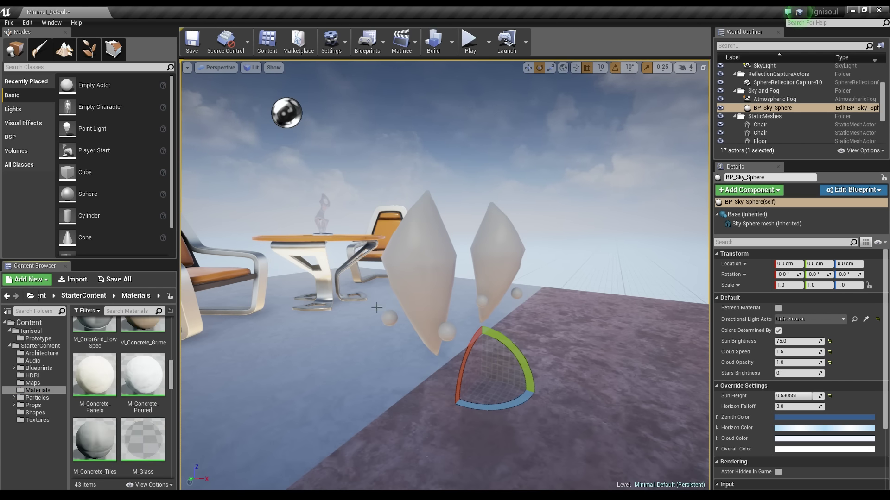
pyautogui.scroll(-2, 173, 373)
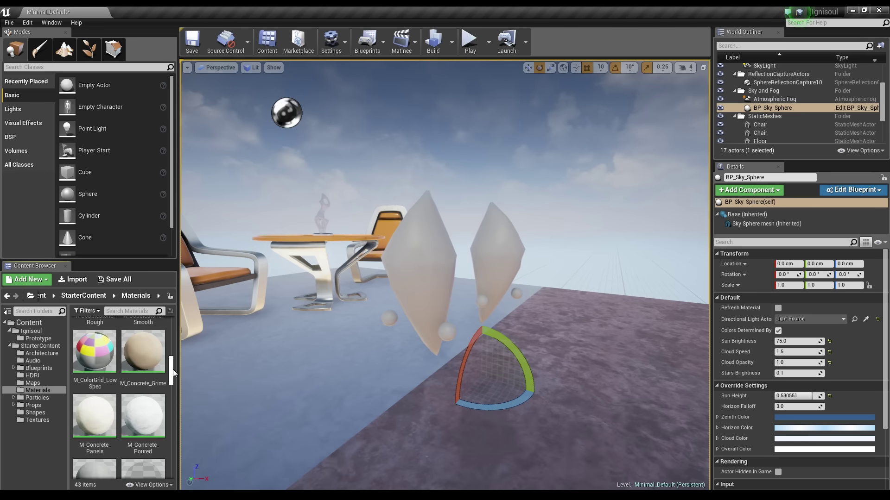
pyautogui.scroll(-2, 173, 373)
pyautogui.scroll(-1, 139, 385)
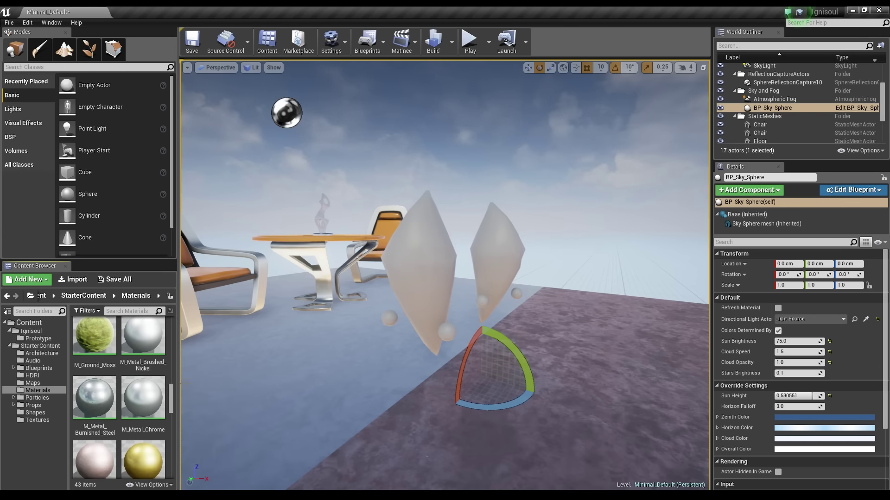
pyautogui.scroll(-3, 171, 411)
pyautogui.moveTo(172, 410); pyautogui.dragTo(170, 443)
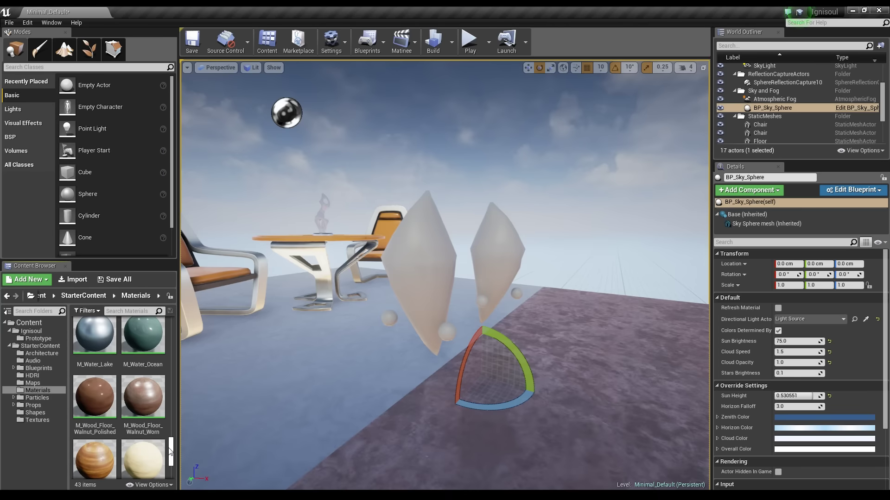
pyautogui.moveTo(170, 443); pyautogui.dragTo(172, 402)
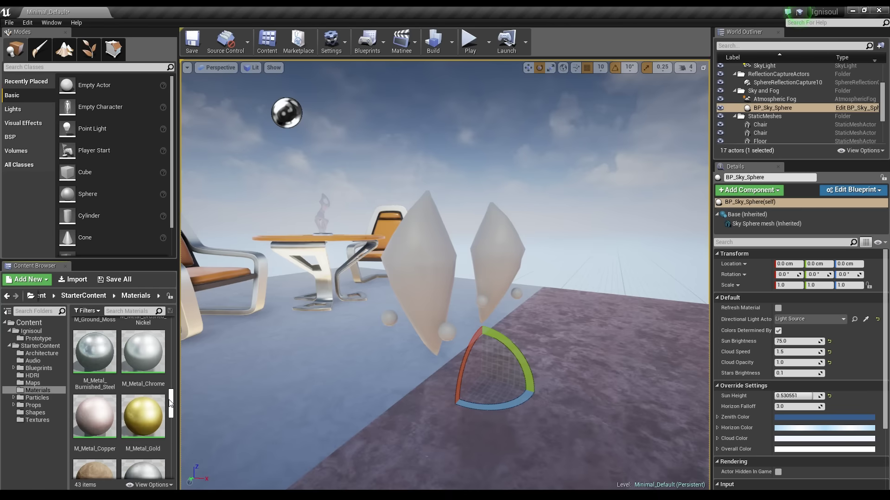
pyautogui.click(143, 416)
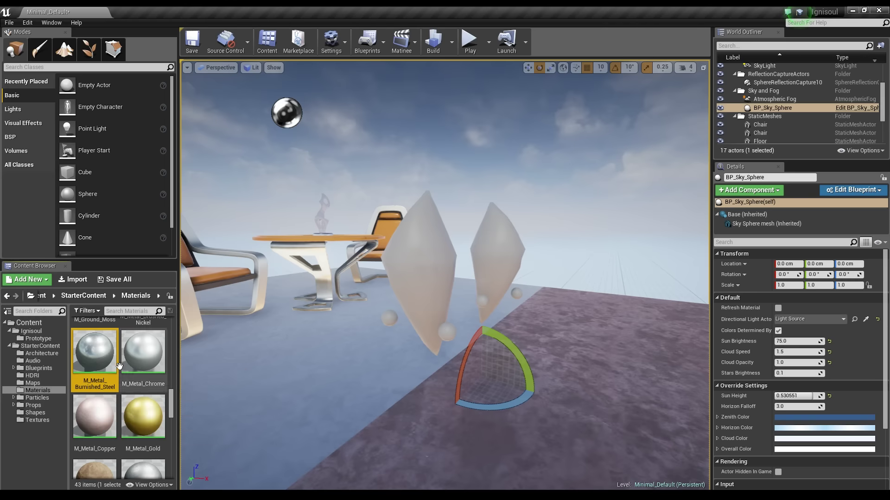
pyautogui.moveTo(97, 365); pyautogui.dragTo(423, 308)
# Step: Apply M_Metal_Gold to the right crystal and undo the accidental rotation
pyautogui.click(494, 250)
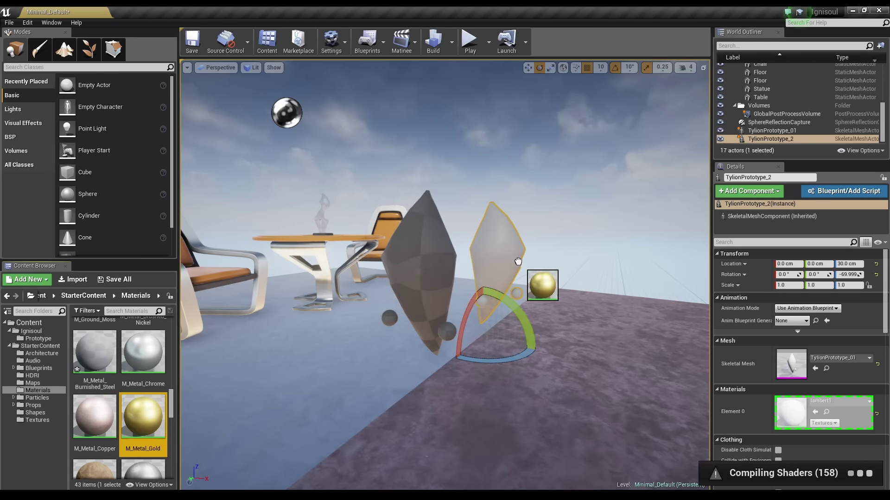
pyautogui.moveTo(143, 432); pyautogui.dragTo(510, 278)
pyautogui.moveTo(593, 224); pyautogui.dragTo(552, 222, button='right')
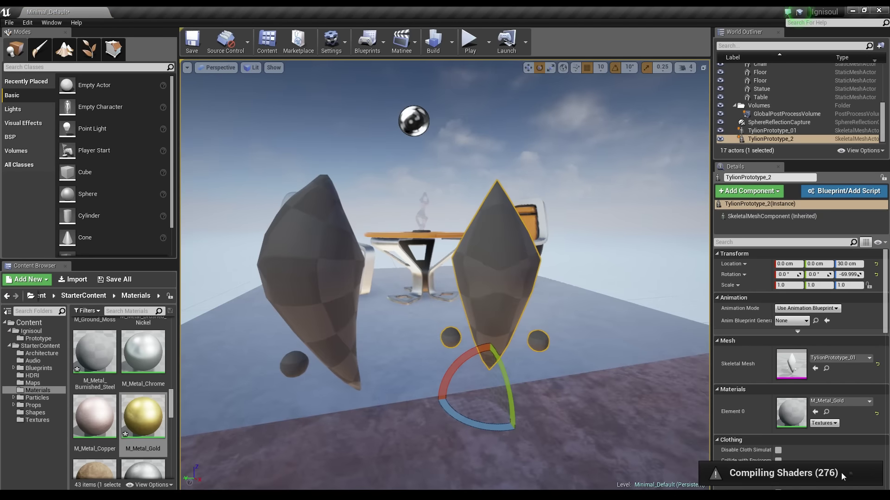
pyautogui.moveTo(497, 251)
pyautogui.mouseDown(button='right')
pyautogui.moveTo(445, 260)
pyautogui.moveTo(445, 231)
pyautogui.mouseUp(button='right')
pyautogui.moveTo(445, 216); pyautogui.dragTo(454, 211)
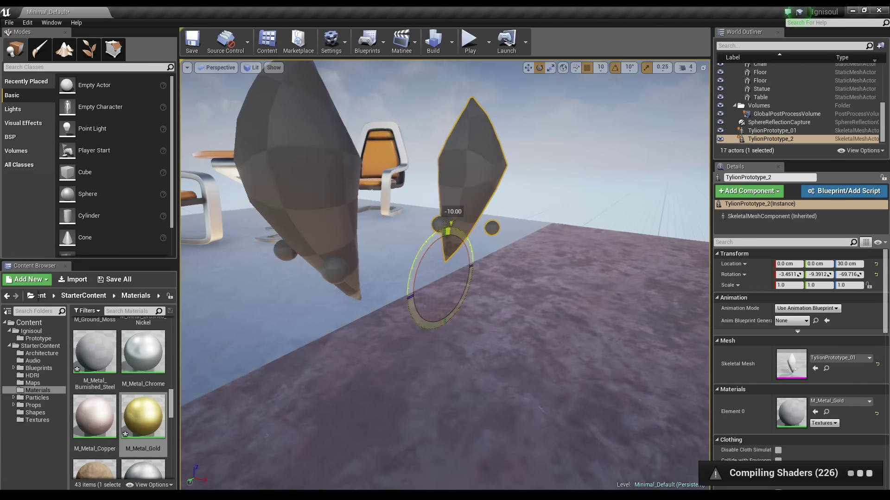
pyautogui.hotkey('ctrl', 'z')
pyautogui.scroll(-3, 528, 180)
pyautogui.click(536, 199)
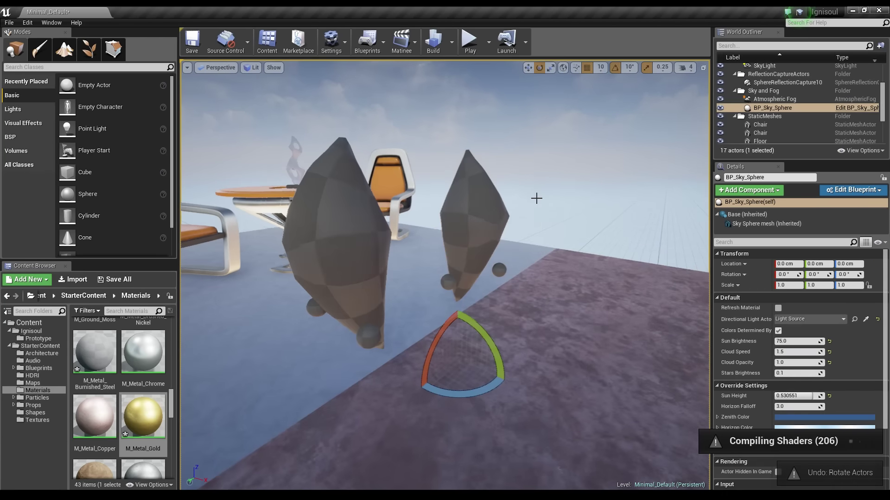
# Step: Add a Point Light and move it above the table
pyautogui.press('w')
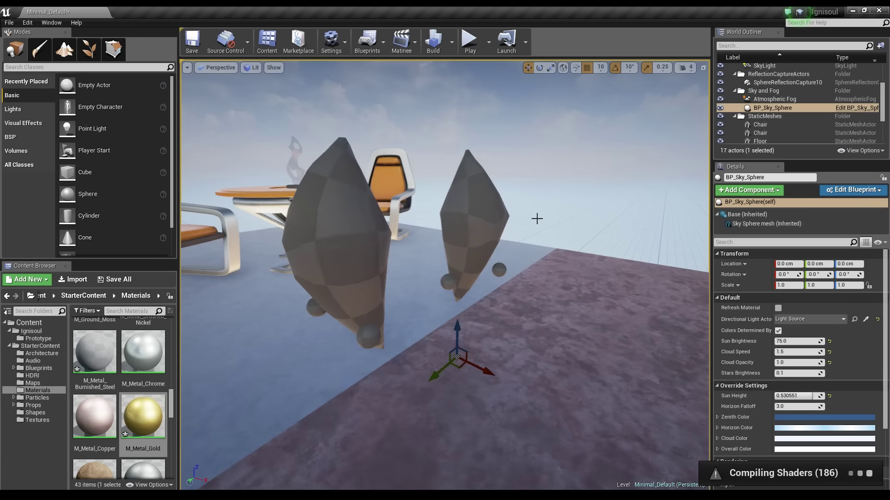
pyautogui.click(569, 305)
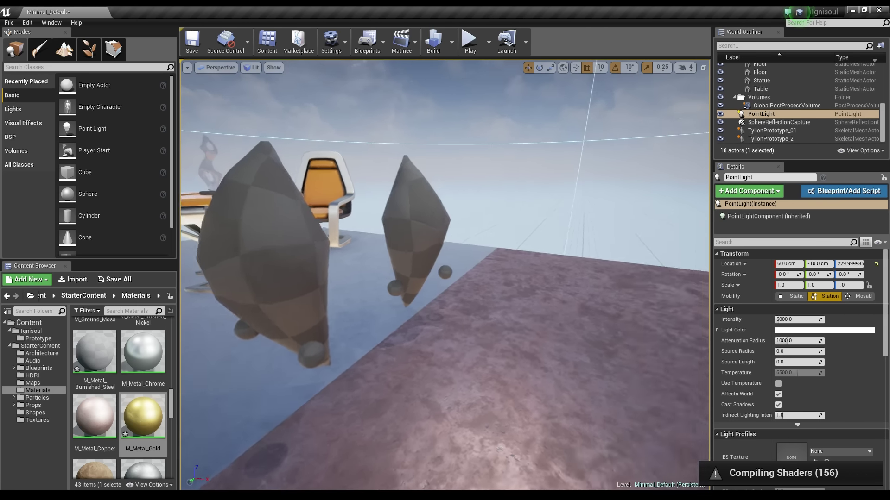
pyautogui.scroll(-10, 562, 257)
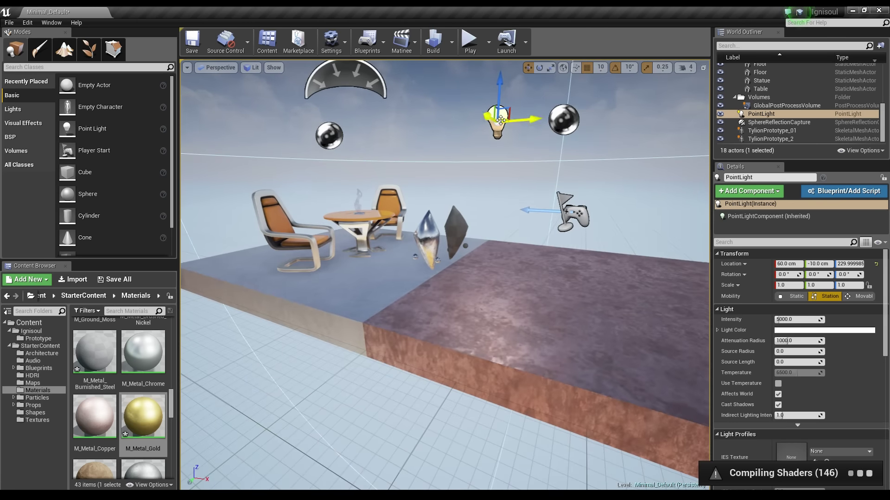
pyautogui.moveTo(501, 120)
pyautogui.mouseDown()
pyautogui.moveTo(447, 238)
pyautogui.moveTo(423, 199)
pyautogui.moveTo(396, 202)
pyautogui.mouseUp()
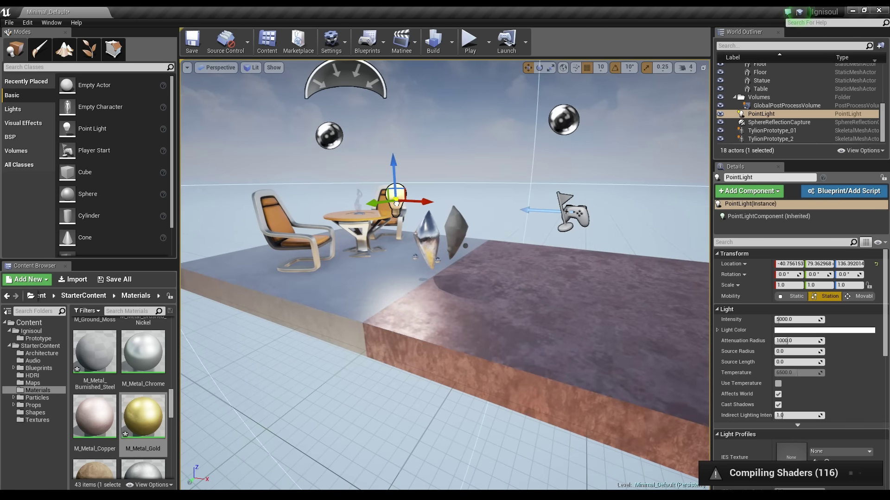
# Step: Drag the silver crystal along its Y axis to Location Y 130 cm
pyautogui.scroll(1, 396, 202)
pyautogui.scroll(4, 396, 202)
pyautogui.scroll(2, 396, 202)
pyautogui.scroll(3, 396, 203)
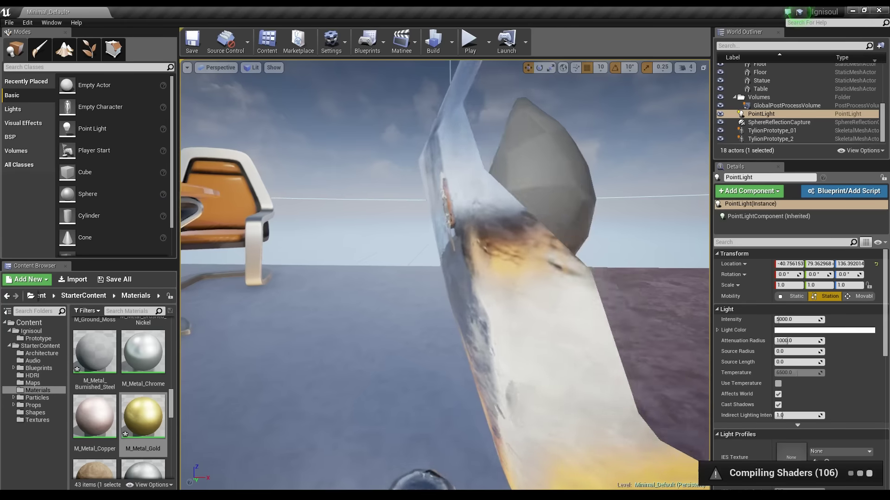
pyautogui.scroll(-5, 397, 202)
pyautogui.click(357, 215)
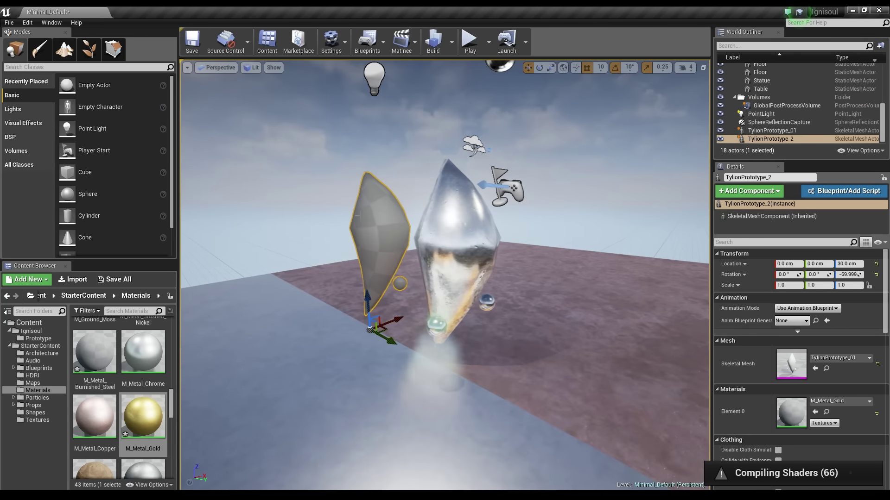
pyautogui.moveTo(447, 163)
pyautogui.keyDown('alt'); pyautogui.mouseDown()
pyautogui.moveTo(501, 167)
pyautogui.moveTo(476, 175)
pyautogui.mouseUp(); pyautogui.keyUp('alt')
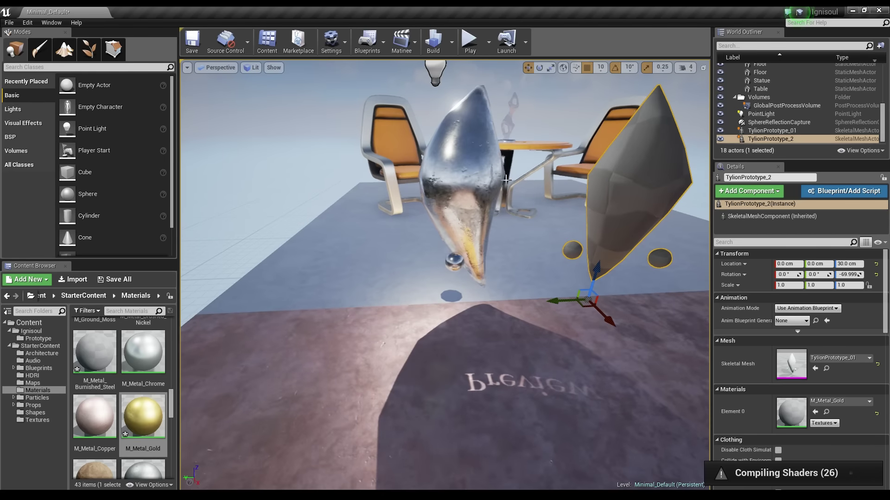
pyautogui.click(476, 176)
pyautogui.moveTo(460, 308); pyautogui.dragTo(336, 321)
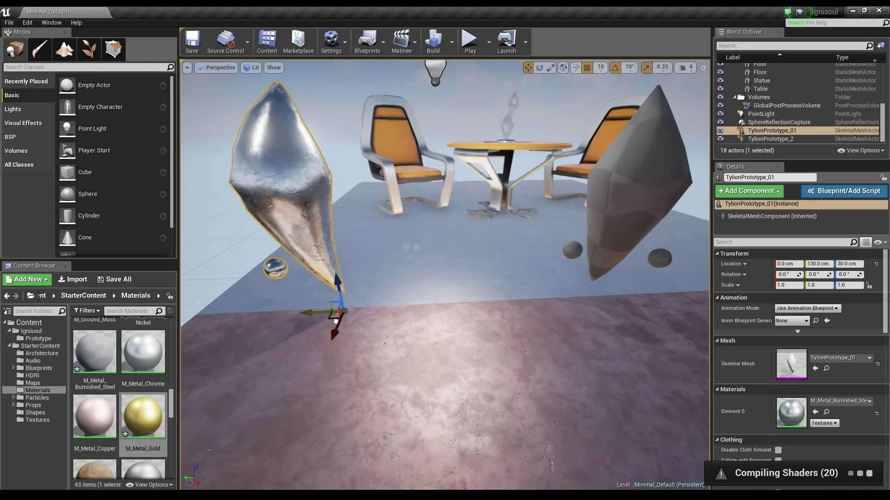
# Step: Fly up close to the silver crystal to inspect its reflections, then swing back
pyautogui.click(348, 126)
pyautogui.moveTo(347, 126); pyautogui.dragTo(352, 83)
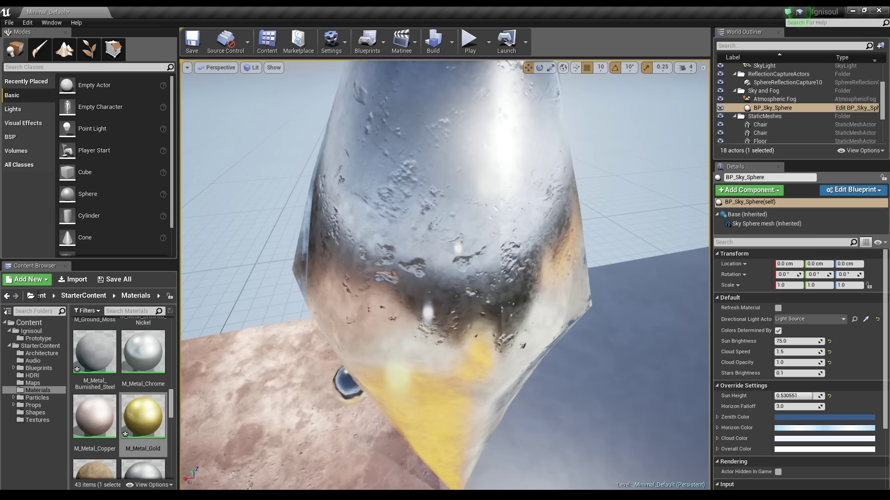
pyautogui.moveTo(515, 335); pyautogui.dragTo(516, 335)
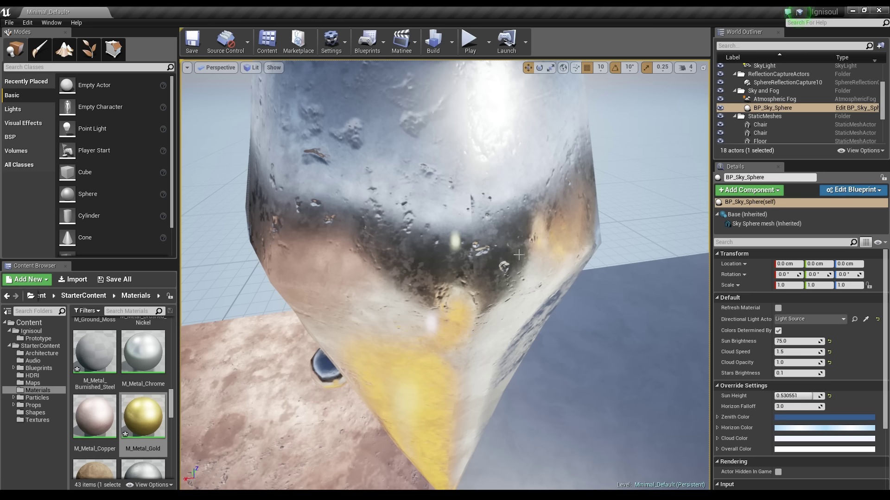
pyautogui.moveTo(472, 205); pyautogui.dragTo(514, 196, button='right')
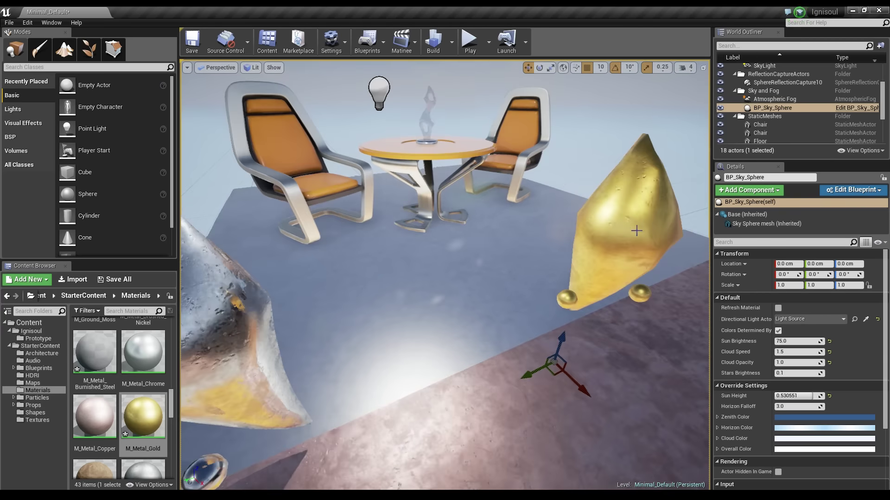
# Step: Move the gold crystal to Location 20, 90, 30 cm beside the steel crystal
pyautogui.click(636, 231)
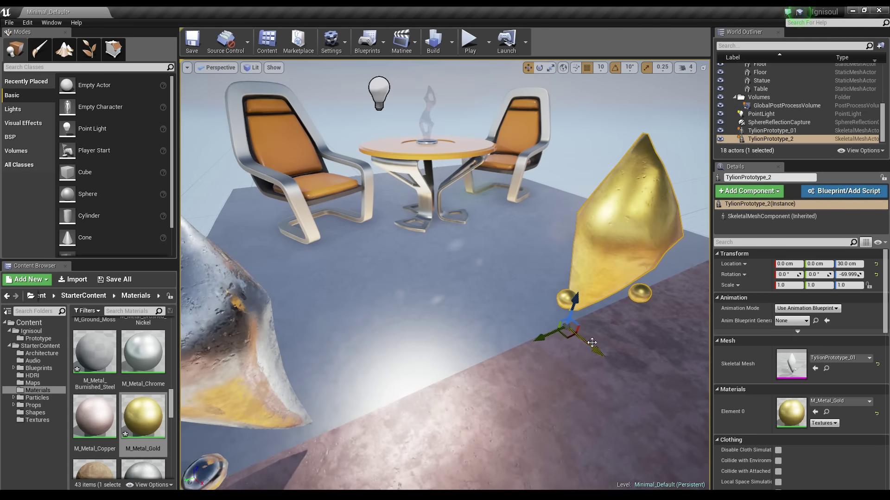
pyautogui.moveTo(566, 336); pyautogui.dragTo(406, 447)
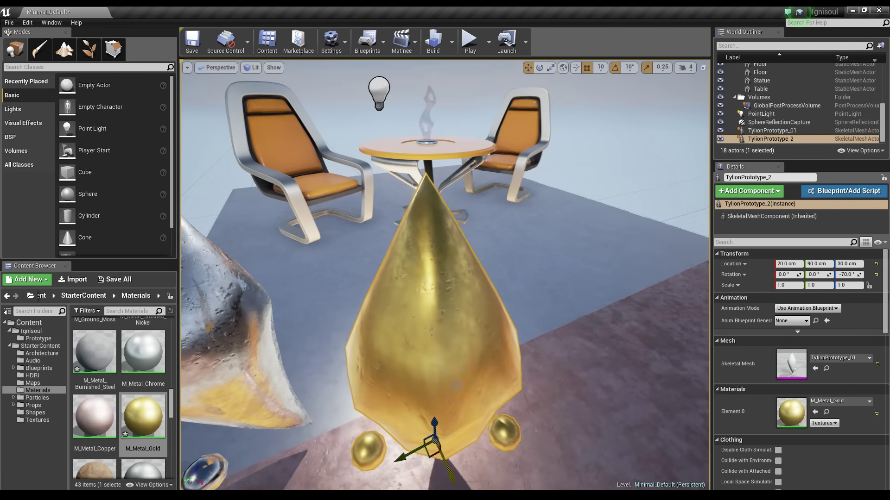
pyautogui.moveTo(407, 447); pyautogui.dragTo(431, 426, button='right')
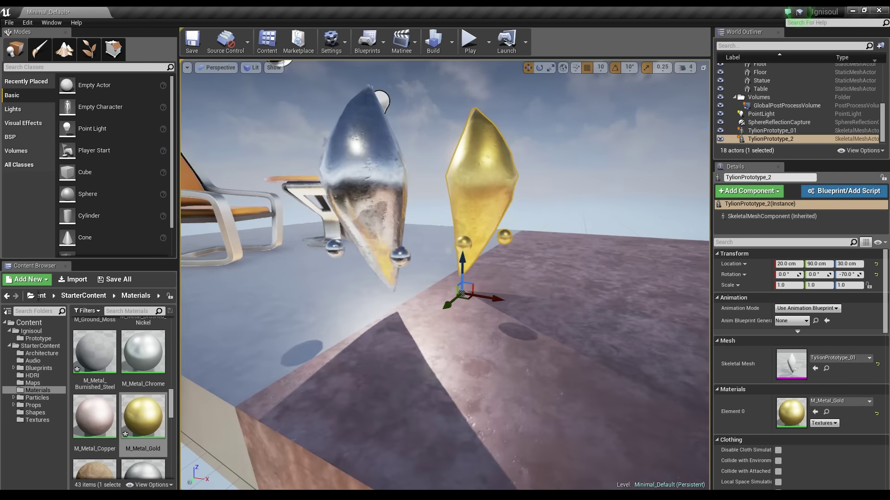
pyautogui.click(561, 159)
# Step: Inspect the chrome and gold crystals up close and from around both
pyautogui.moveTo(561, 159); pyautogui.dragTo(516, 175, button='right')
pyautogui.click(516, 174)
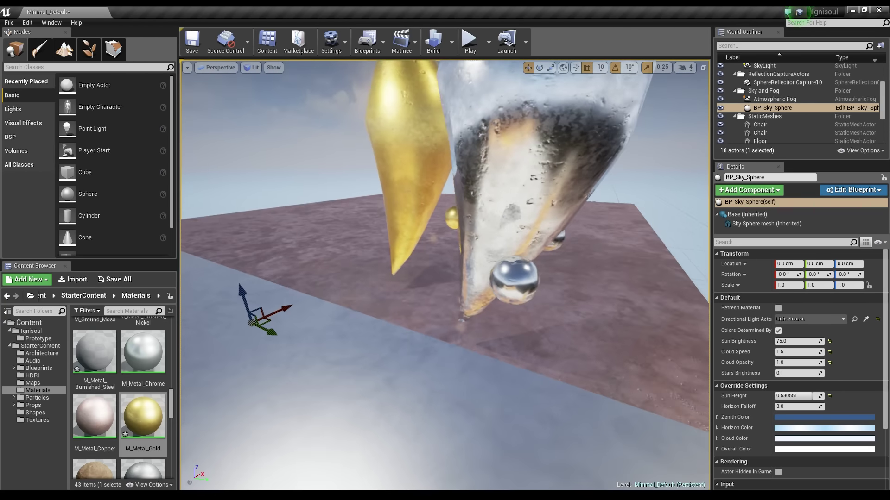
pyautogui.click(767, 139)
pyautogui.moveTo(272, 162); pyautogui.dragTo(272, 163, button='right')
pyautogui.click(427, 121)
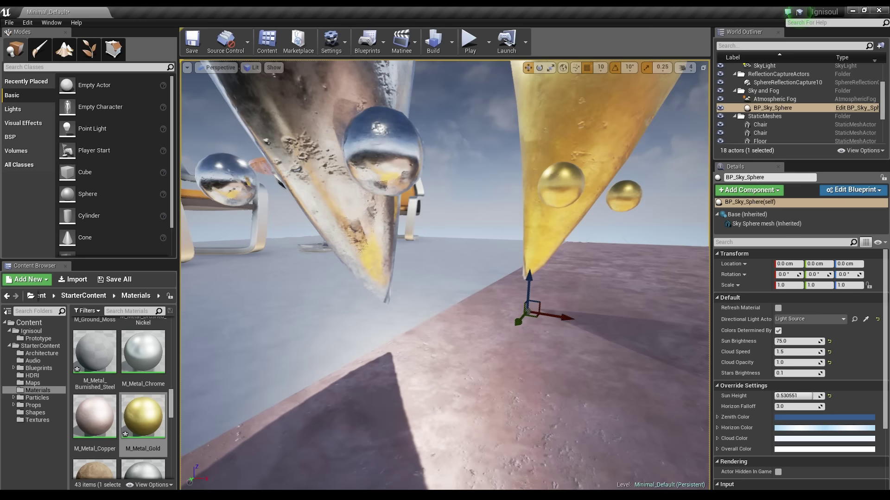
pyautogui.moveTo(430, 164); pyautogui.dragTo(429, 164, button='right')
pyautogui.click(363, 163)
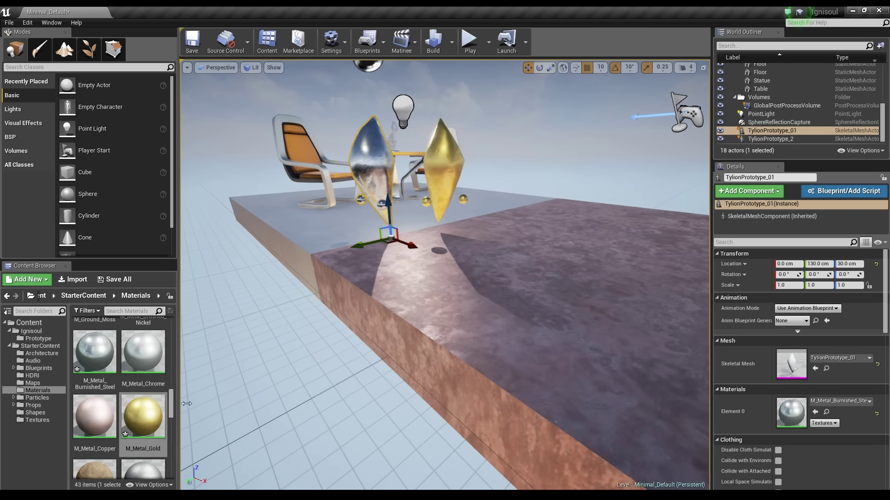
# Step: Open M_Metal_Burnished_Steel and darken the Reduce Macro Contrast Constant3Vector to 0.145 grey
pyautogui.doubleClick(97, 360)
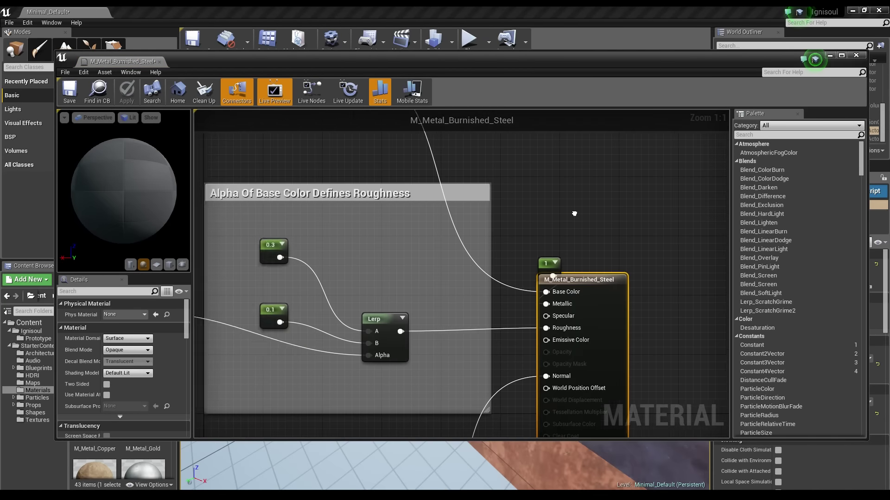
pyautogui.scroll(-5, 574, 214)
pyautogui.moveTo(574, 213); pyautogui.dragTo(514, 335, button='right')
pyautogui.scroll(3, 514, 335)
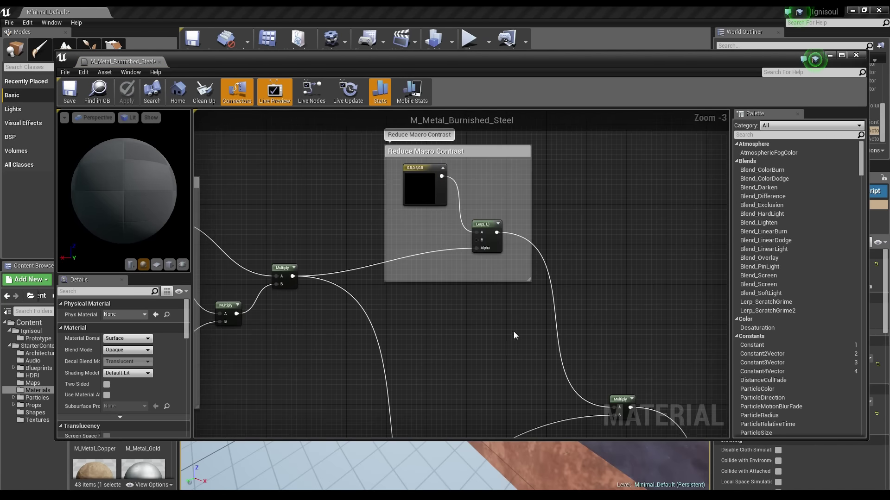
pyautogui.moveTo(458, 192)
pyautogui.mouseDown(button='right')
pyautogui.moveTo(507, 227)
pyautogui.moveTo(463, 194)
pyautogui.mouseUp(button='right')
pyautogui.doubleClick(421, 167)
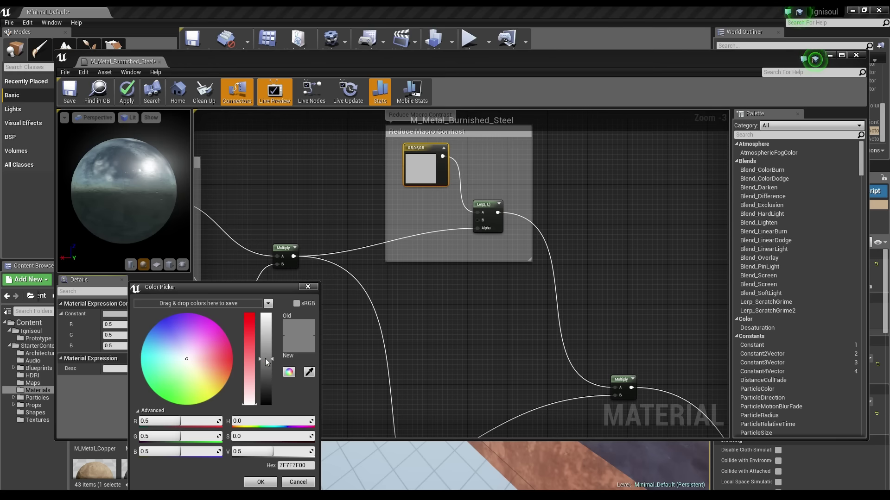
pyautogui.moveTo(266, 359); pyautogui.dragTo(269, 393)
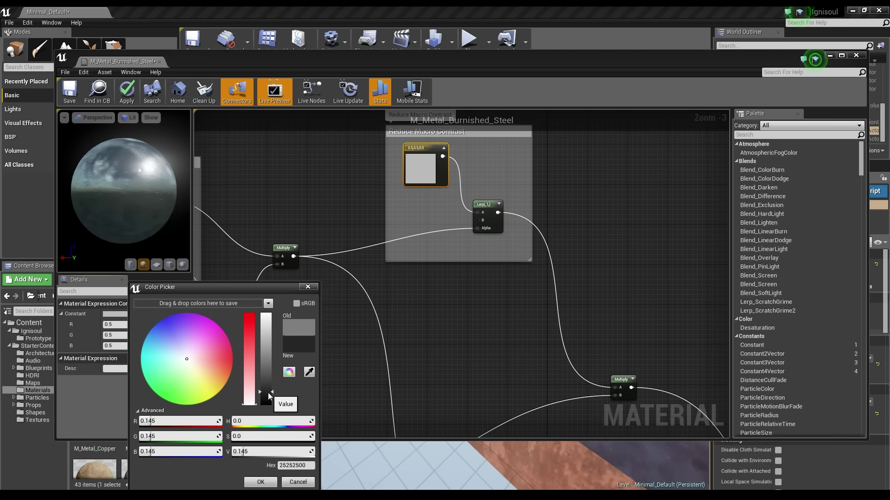
pyautogui.click(260, 482)
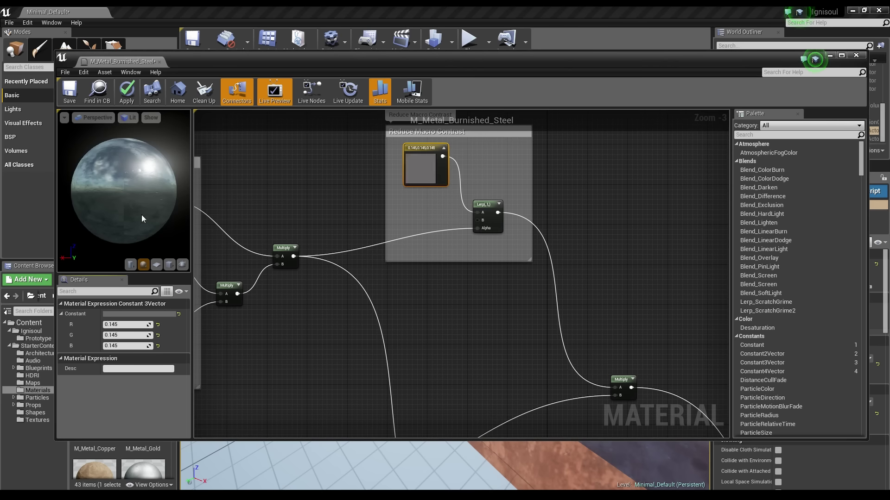
pyautogui.moveTo(310, 276)
pyautogui.mouseDown(button='right')
pyautogui.moveTo(483, 280)
pyautogui.moveTo(417, 224)
pyautogui.mouseUp(button='right')
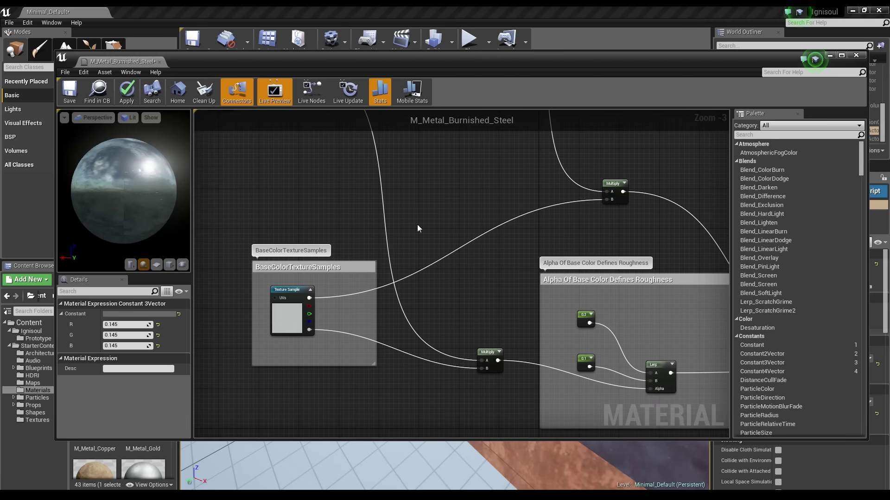
# Step: Survey the steel material's base colour, roughness and normal texture groups and output node
pyautogui.click(309, 266)
pyautogui.moveTo(575, 193); pyautogui.dragTo(444, 145, button='right')
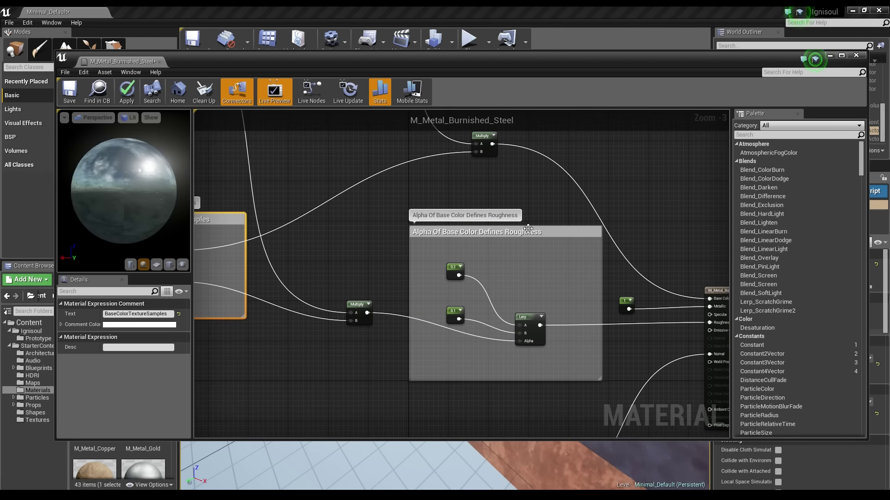
pyautogui.moveTo(528, 229); pyautogui.dragTo(426, 226, button='right')
pyautogui.moveTo(549, 253); pyautogui.dragTo(456, 233, button='right')
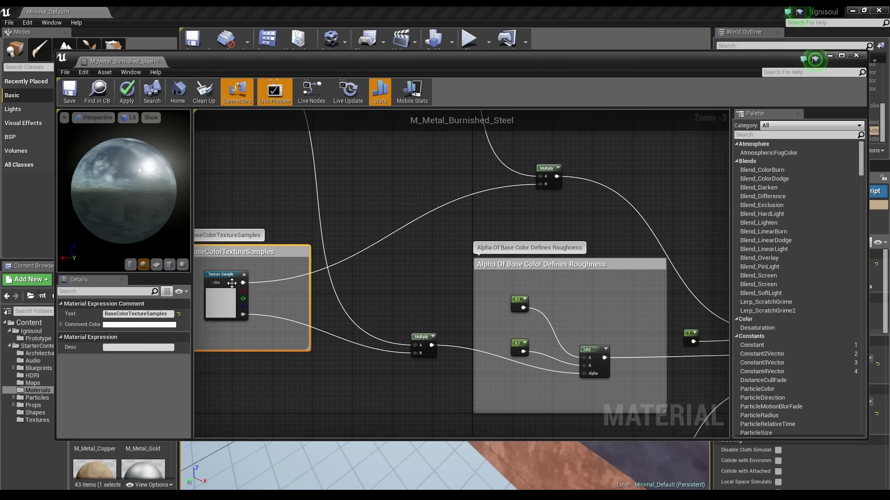
pyautogui.click(232, 283)
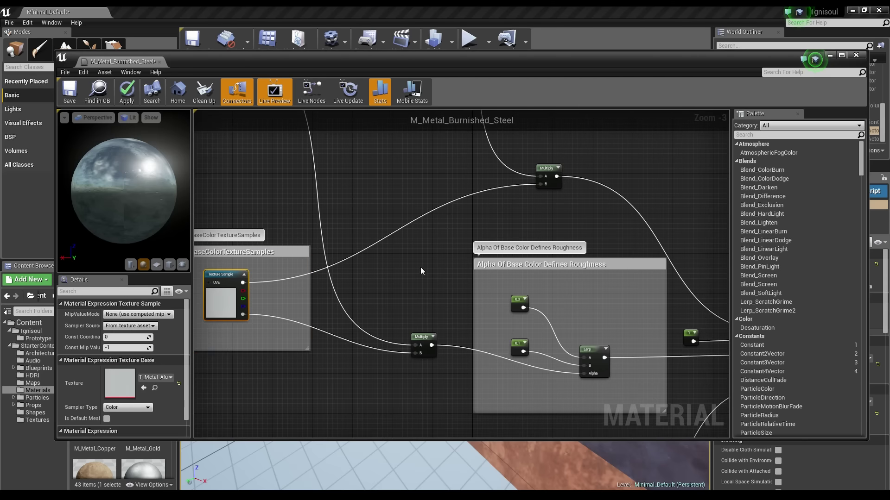
pyautogui.moveTo(420, 271); pyautogui.dragTo(396, 276, button='right')
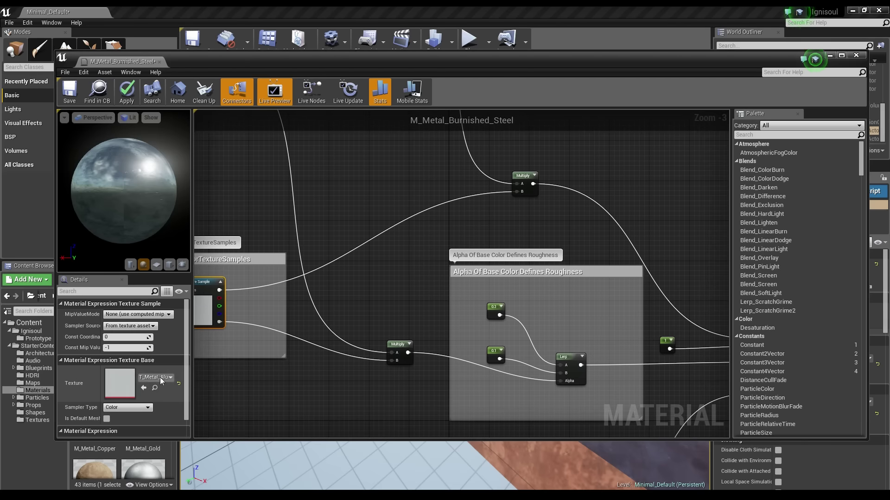
pyautogui.moveTo(530, 177); pyautogui.dragTo(491, 161, button='right')
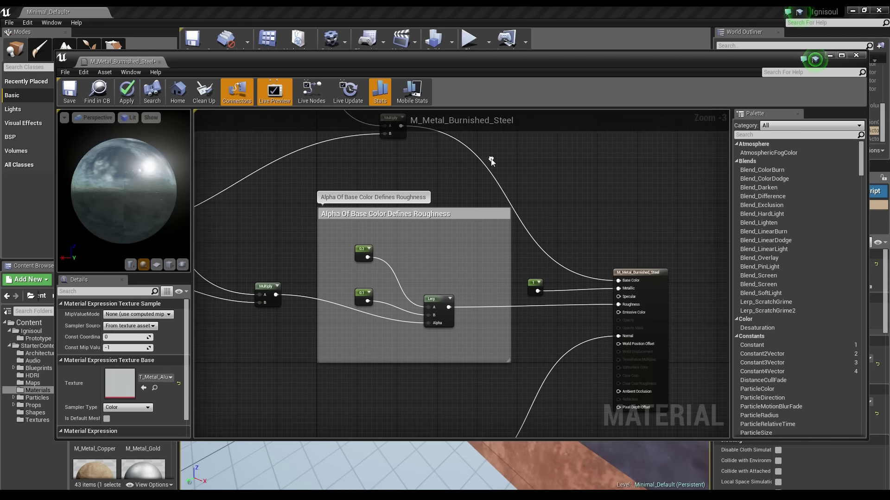
pyautogui.click(626, 277)
# Step: Add a Blend_Overlay node, wiring Multiply into Base and its Result into Base Color
pyautogui.rightClick(556, 157)
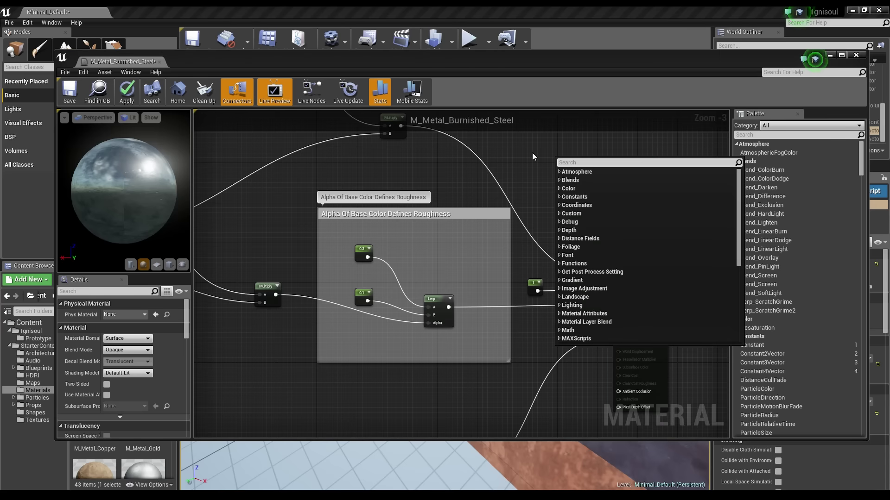
pyautogui.write('fu')
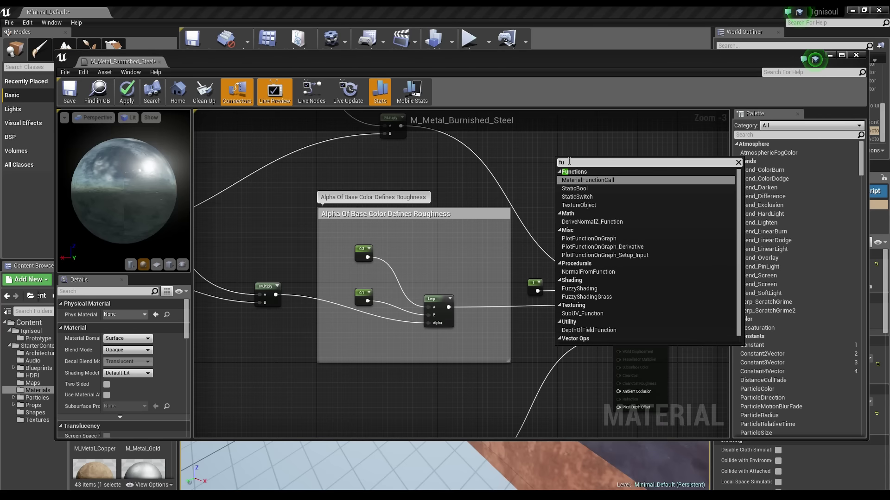
pyautogui.press('BackSpace')
pyautogui.press('BackSpace')
pyautogui.write('overl')
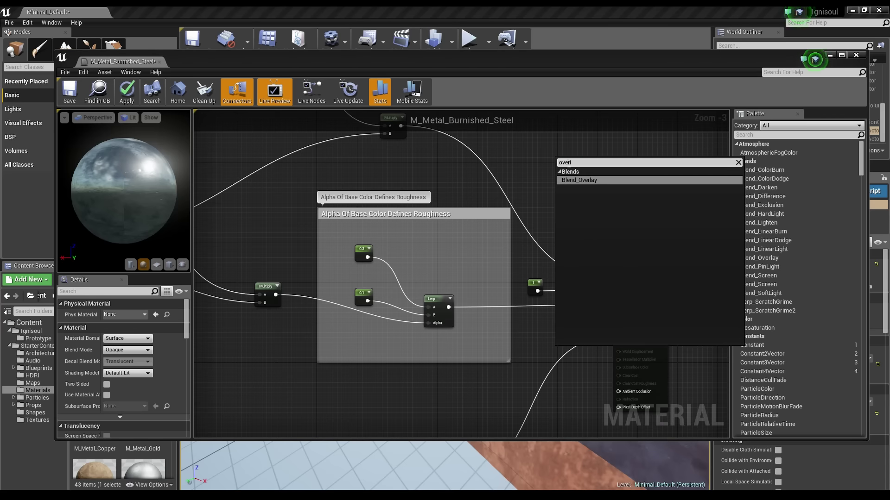
pyautogui.press('Return')
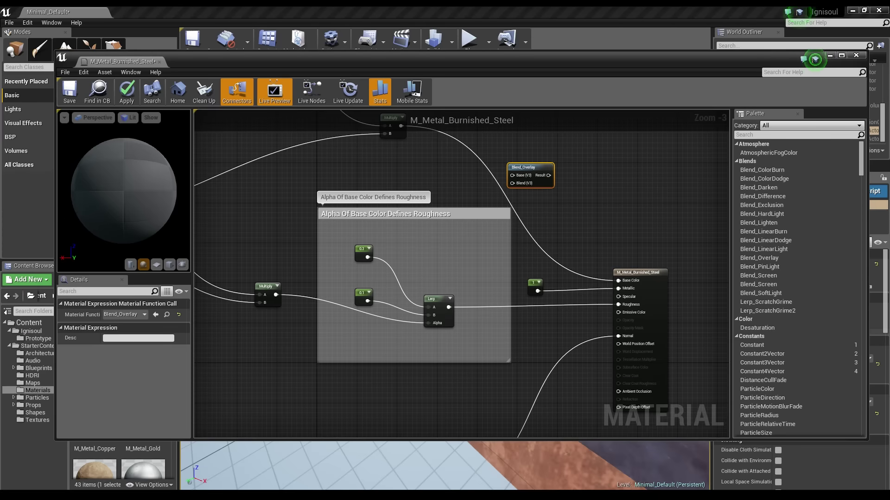
pyautogui.moveTo(392, 142)
pyautogui.mouseDown()
pyautogui.moveTo(502, 192)
pyautogui.moveTo(543, 169)
pyautogui.moveTo(609, 297)
pyautogui.mouseUp()
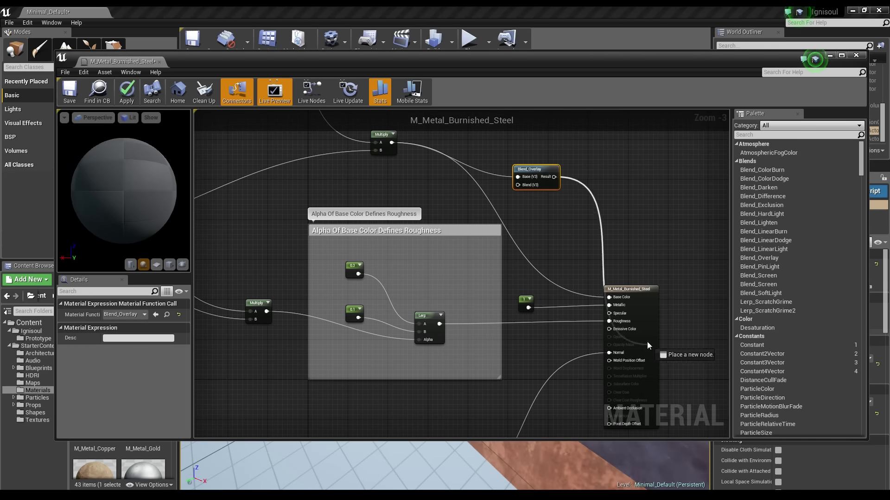
pyautogui.moveTo(647, 345); pyautogui.dragTo(610, 298)
# Step: Try a test constant in Blend_Overlay's Blend input, then delete it
pyautogui.click(463, 188)
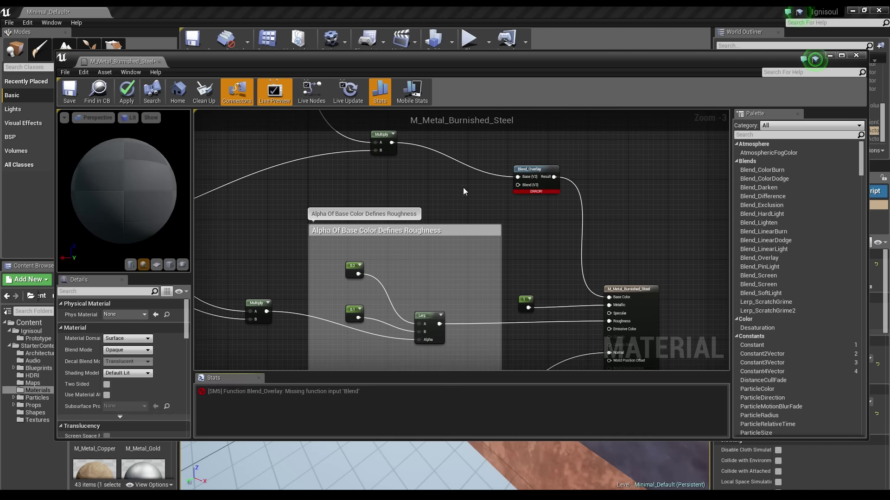
pyautogui.click(457, 187)
pyautogui.moveTo(467, 199); pyautogui.dragTo(535, 187)
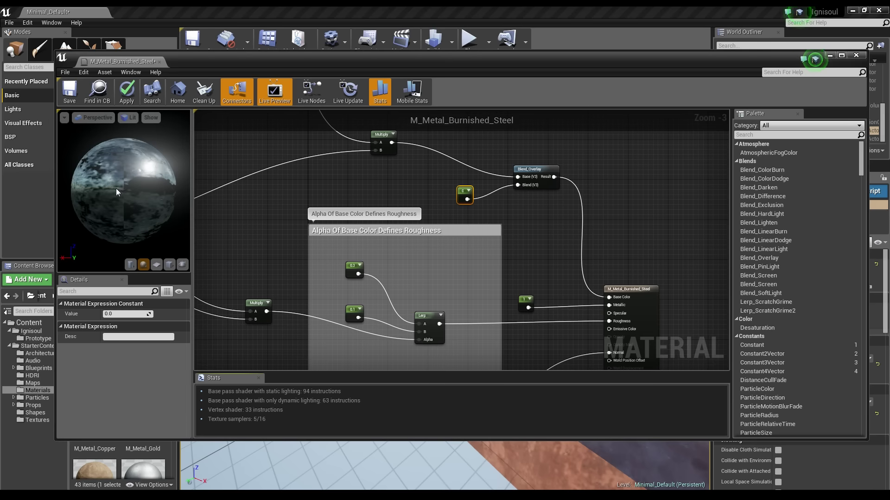
pyautogui.moveTo(116, 192); pyautogui.dragTo(153, 185)
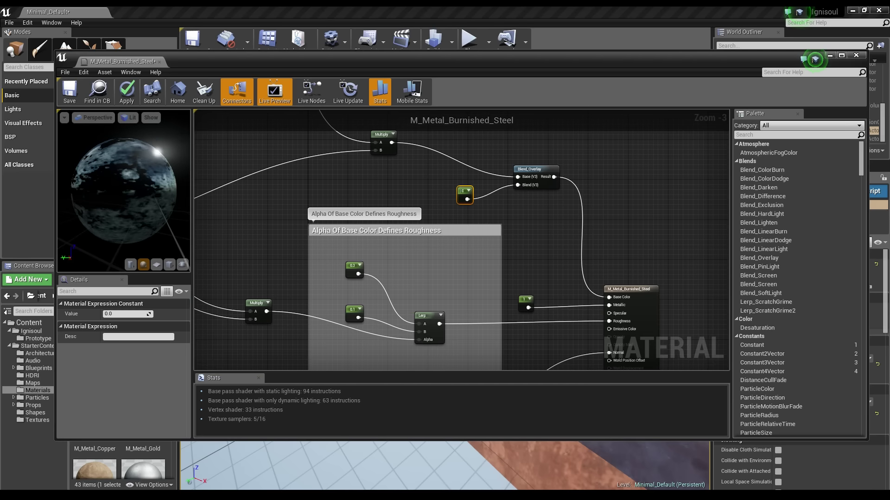
pyautogui.press('Return')
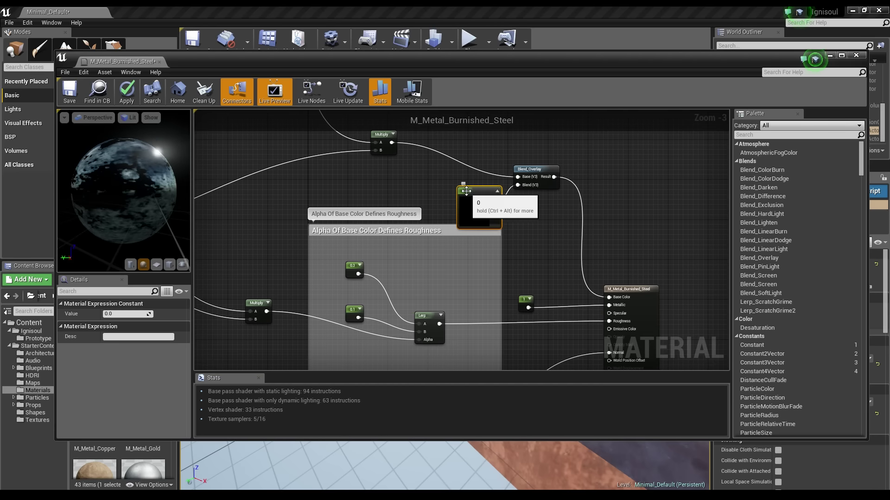
pyautogui.press('Delete')
# Step: Feed a warm brown Constant3Vector (0.15, 0.121, 0.111) into Blend_Overlay's Blend and save the material
pyautogui.click(457, 192)
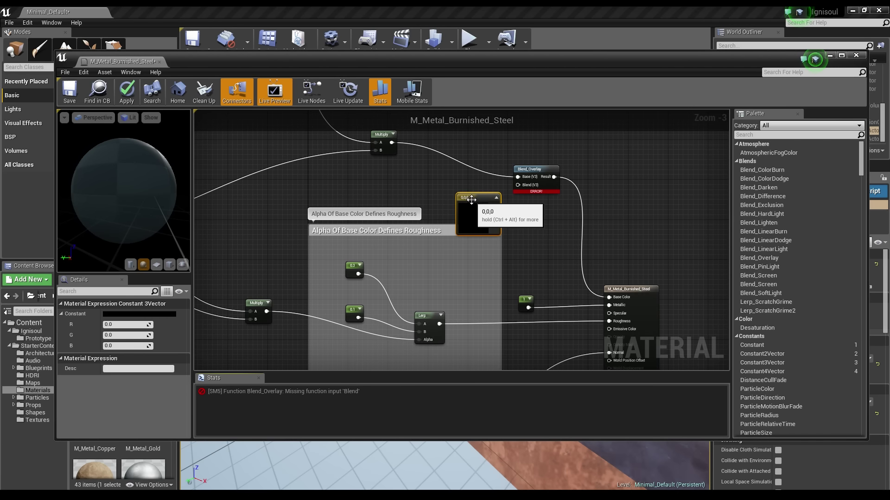
pyautogui.moveTo(471, 200)
pyautogui.mouseDown()
pyautogui.moveTo(448, 183)
pyautogui.moveTo(518, 185)
pyautogui.mouseUp()
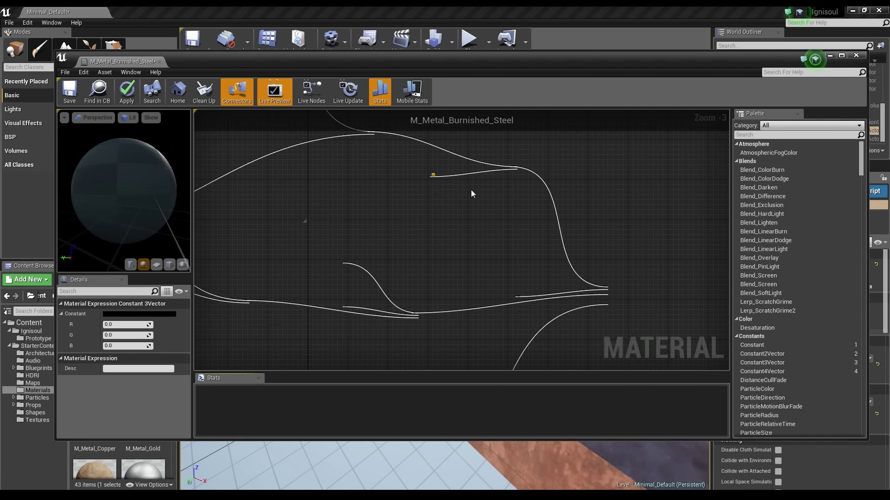
pyautogui.click(113, 314)
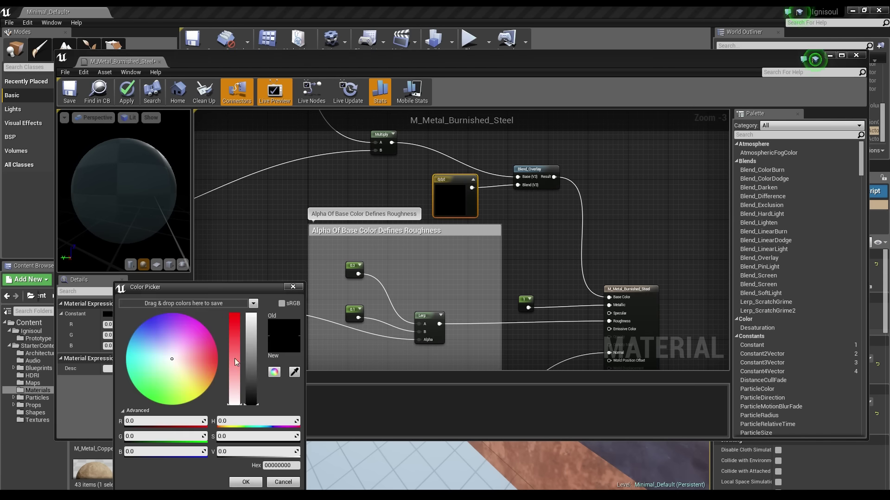
pyautogui.moveTo(249, 397); pyautogui.dragTo(252, 390)
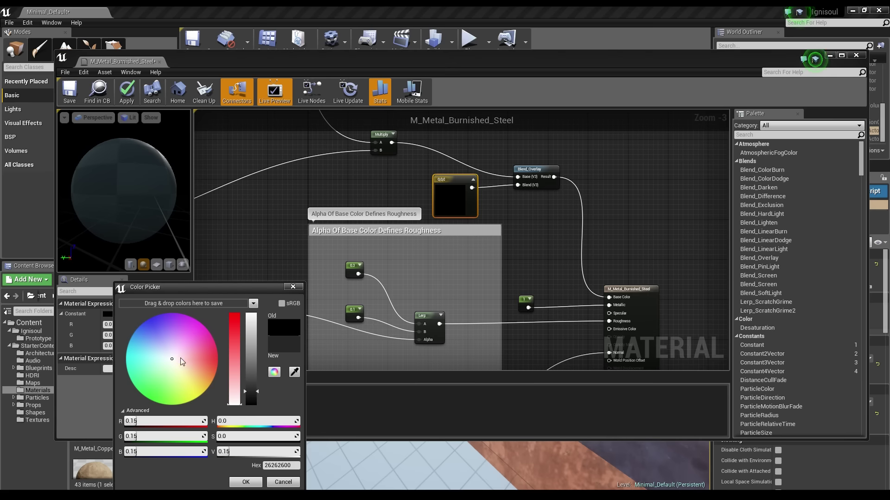
pyautogui.moveTo(181, 358); pyautogui.dragTo(186, 365)
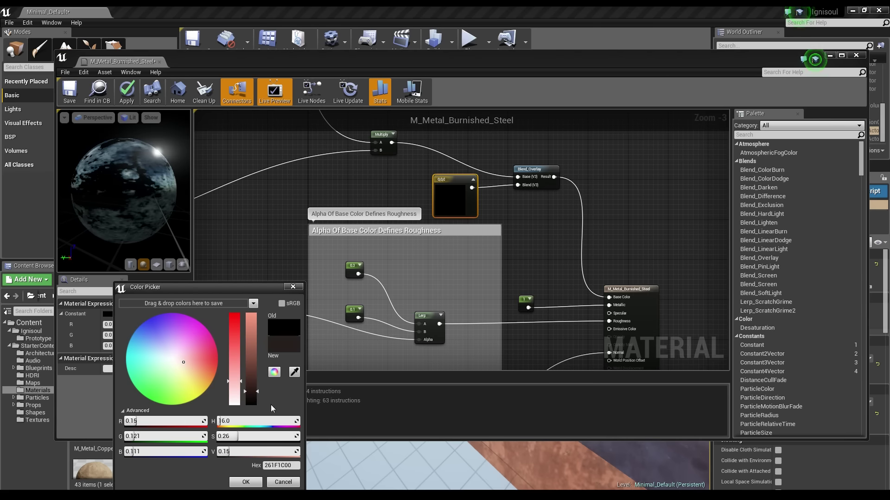
pyautogui.click(245, 483)
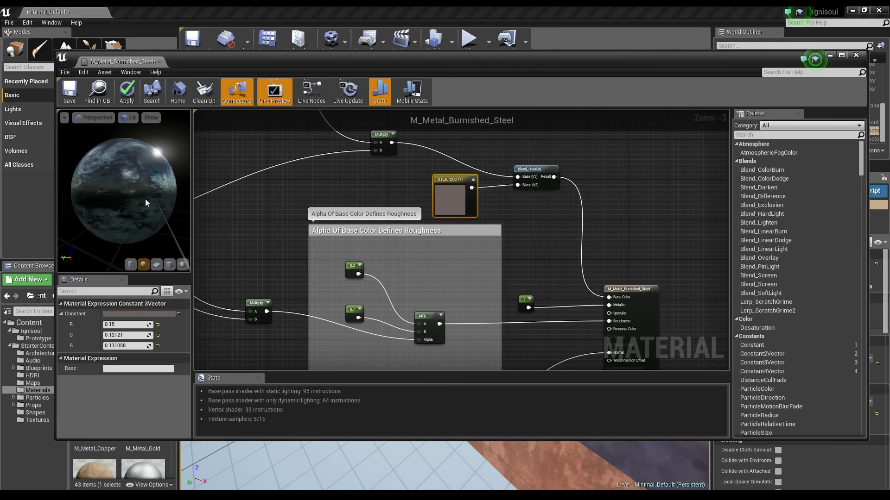
pyautogui.moveTo(146, 199); pyautogui.dragTo(106, 195)
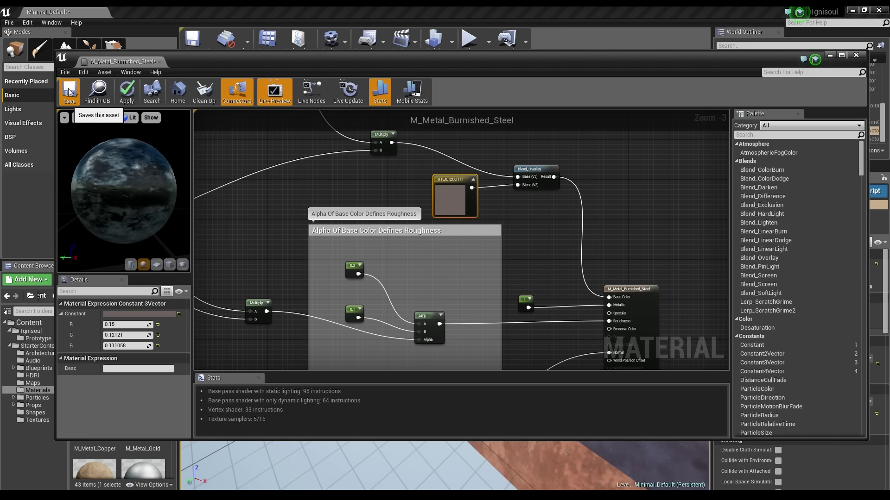
pyautogui.hotkey('ctrl', 's')
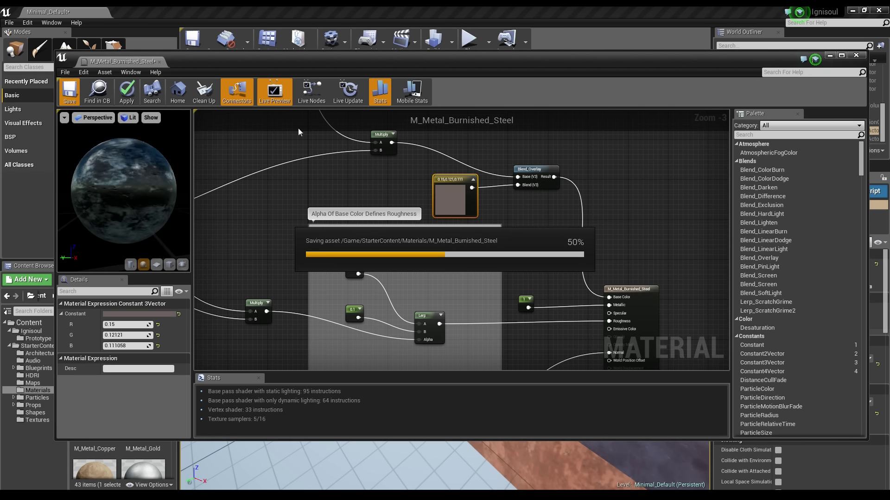
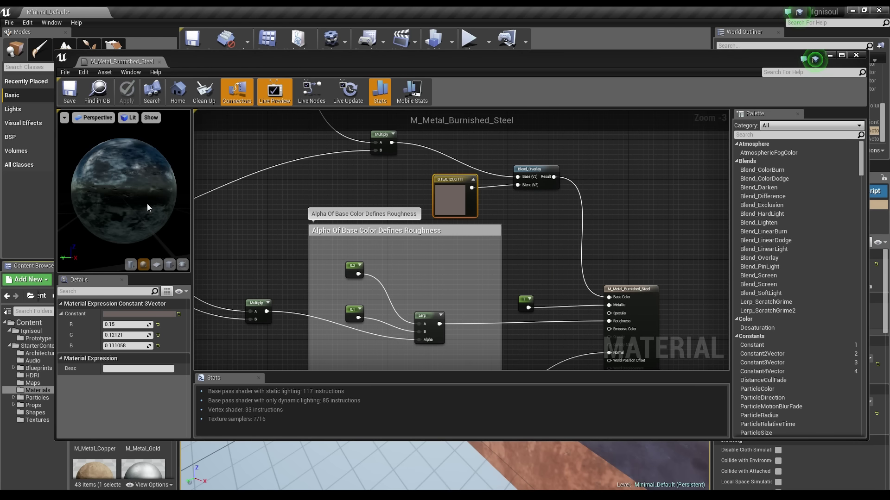
# Step: Check M_Metal_Burnished_Steel's 0.3 RoughnessMax constant, then close its editor, applying the changes
pyautogui.moveTo(147, 207); pyautogui.dragTo(229, 200)
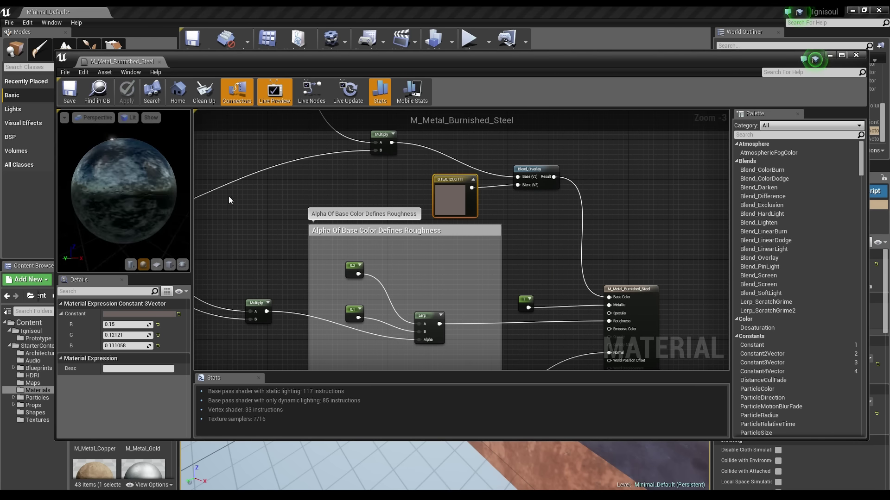
pyautogui.moveTo(229, 201); pyautogui.dragTo(198, 131, button='right')
pyautogui.click(610, 223)
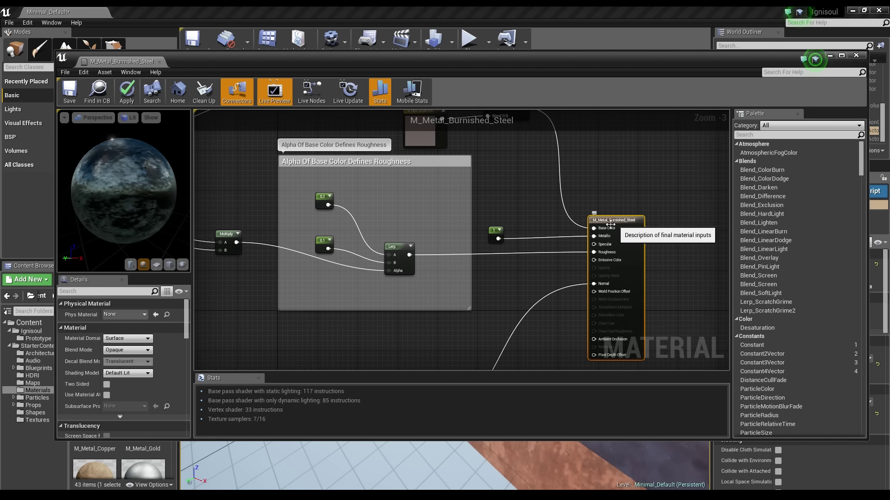
pyautogui.moveTo(323, 200); pyautogui.dragTo(466, 205, button='right')
pyautogui.click(465, 204)
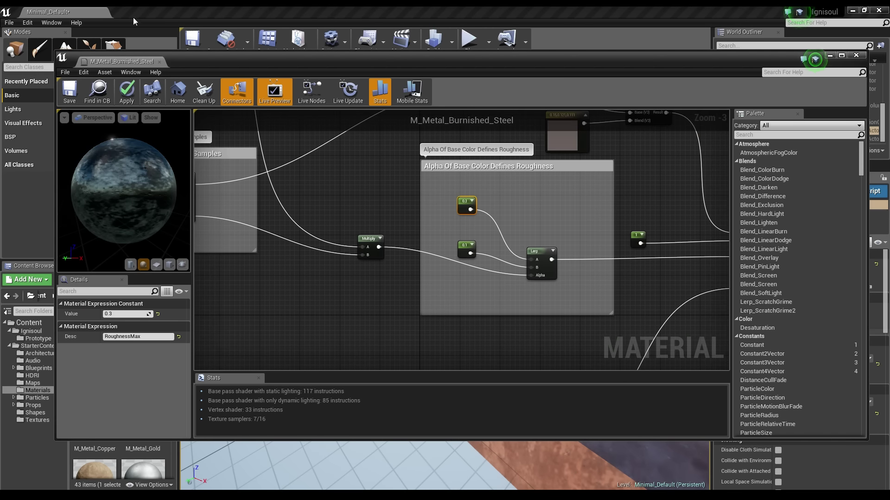
pyautogui.click(159, 62)
pyautogui.click(472, 288)
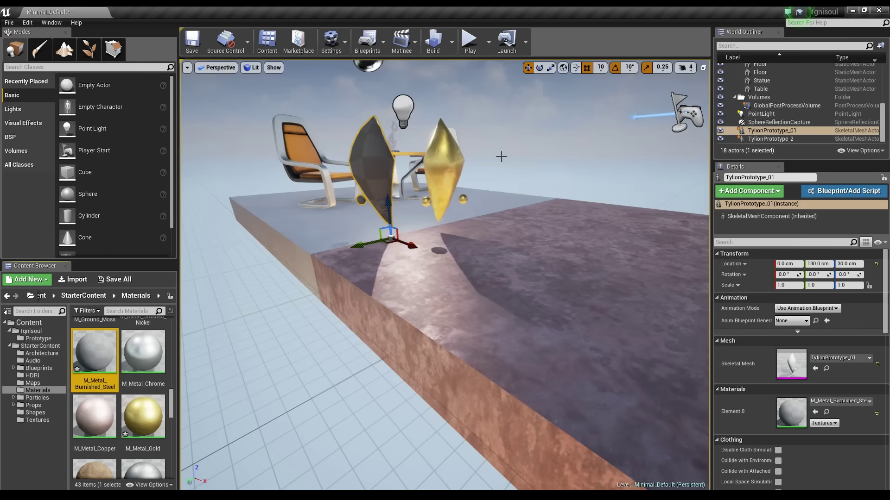
# Step: Undo an accidental sky sphere move and bring the view closer to the crystals
pyautogui.click(498, 155)
pyautogui.moveTo(498, 155); pyautogui.dragTo(476, 198, button='right')
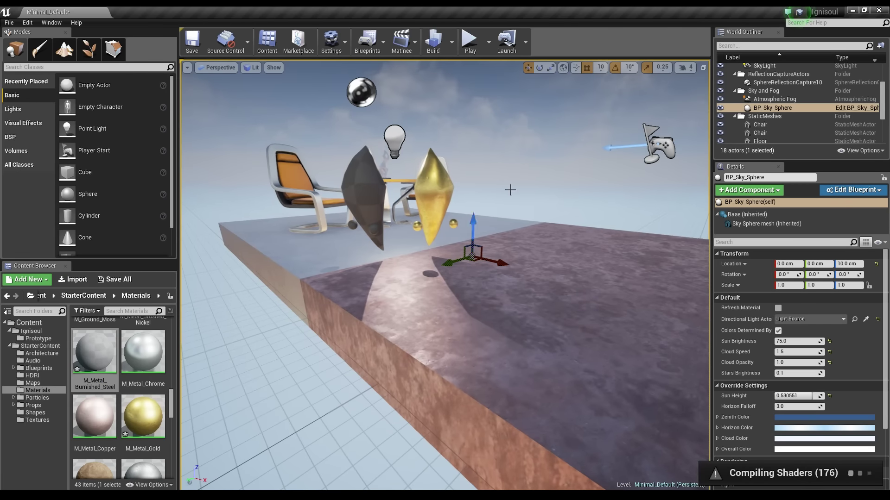
pyautogui.hotkey('ctrl', 'z')
pyautogui.moveTo(532, 179); pyautogui.dragTo(505, 180, button='right')
pyautogui.scroll(2, 445, 275)
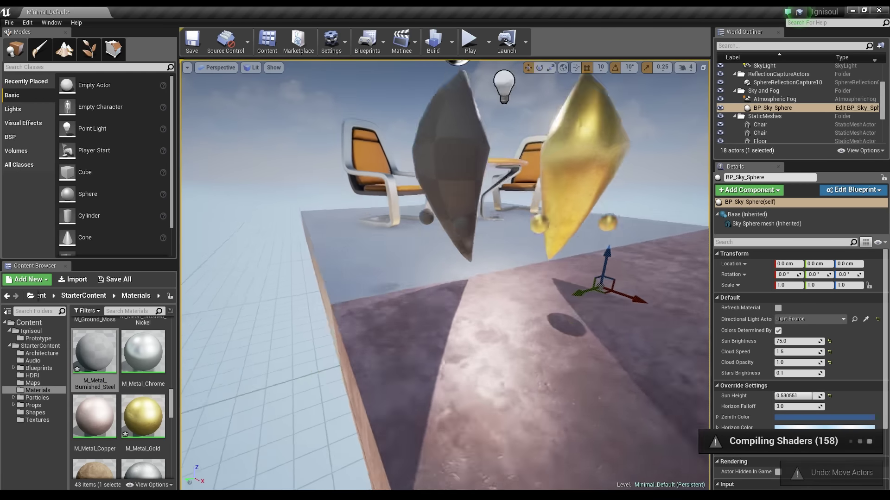
pyautogui.scroll(2, 445, 276)
pyautogui.scroll(3, 444, 275)
pyautogui.scroll(-3, 523, 195)
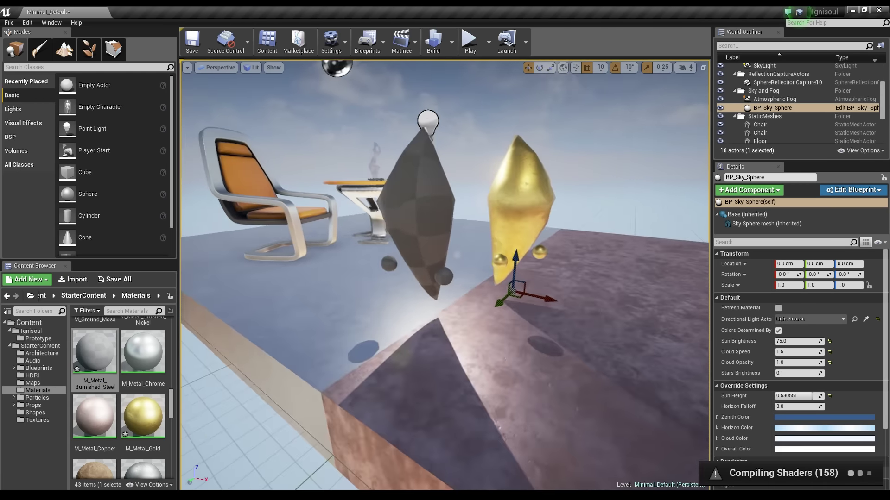
pyautogui.scroll(-3, 523, 196)
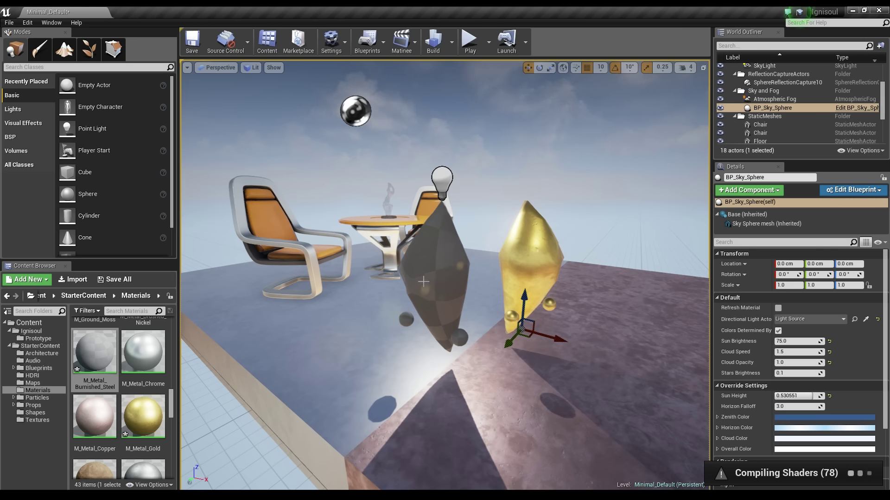
# Step: Alt-drag the existing point light to the right to create PointLight2
pyautogui.moveTo(438, 269); pyautogui.dragTo(436, 241, button='right')
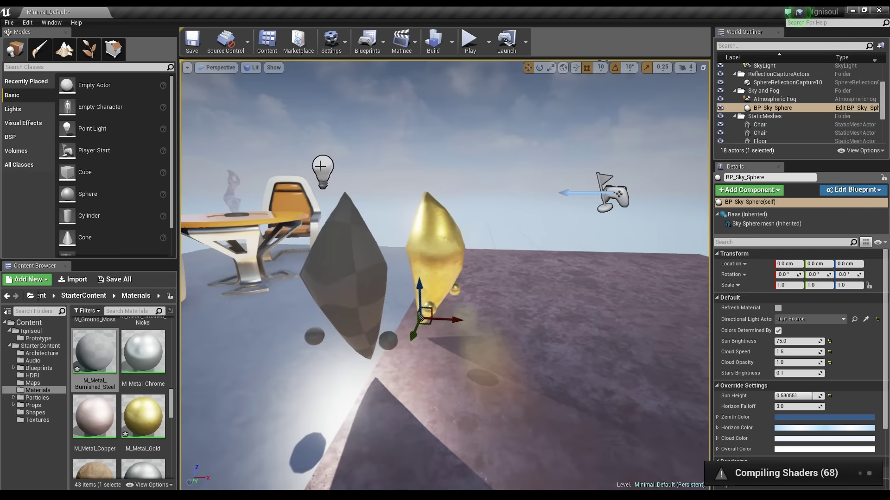
pyautogui.click(330, 177)
pyautogui.keyDown('alt'); pyautogui.moveTo(335, 180); pyautogui.dragTo(566, 211); pyautogui.keyUp('alt')
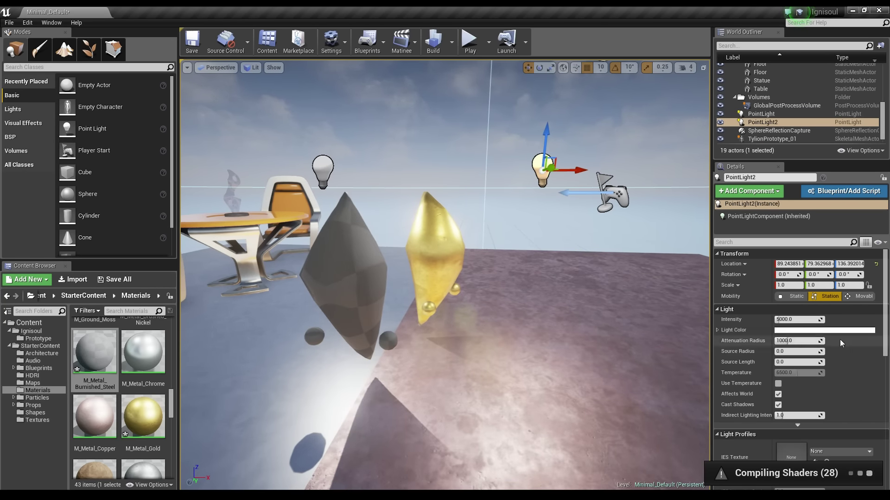
# Step: Set PointLight2's Light Color to a warm orange
pyautogui.click(815, 330)
pyautogui.moveTo(744, 351)
pyautogui.mouseDown()
pyautogui.moveTo(762, 358)
pyautogui.moveTo(747, 354)
pyautogui.moveTo(760, 377)
pyautogui.mouseUp()
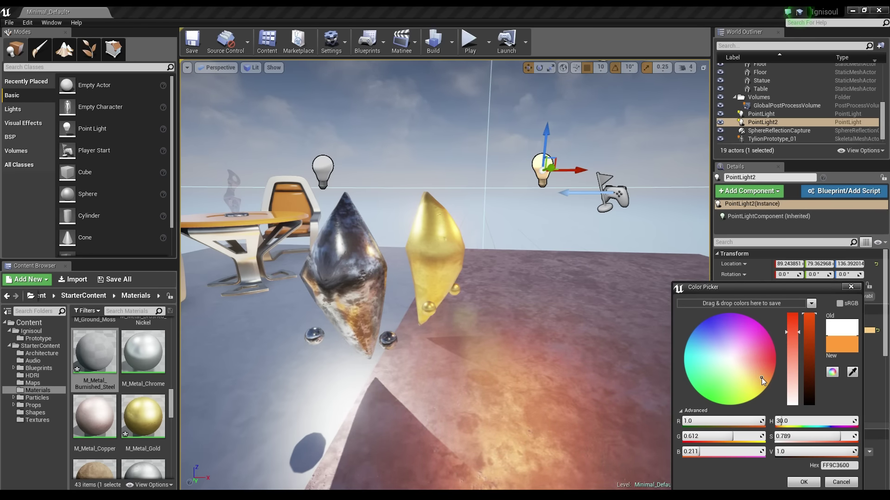
pyautogui.click(804, 482)
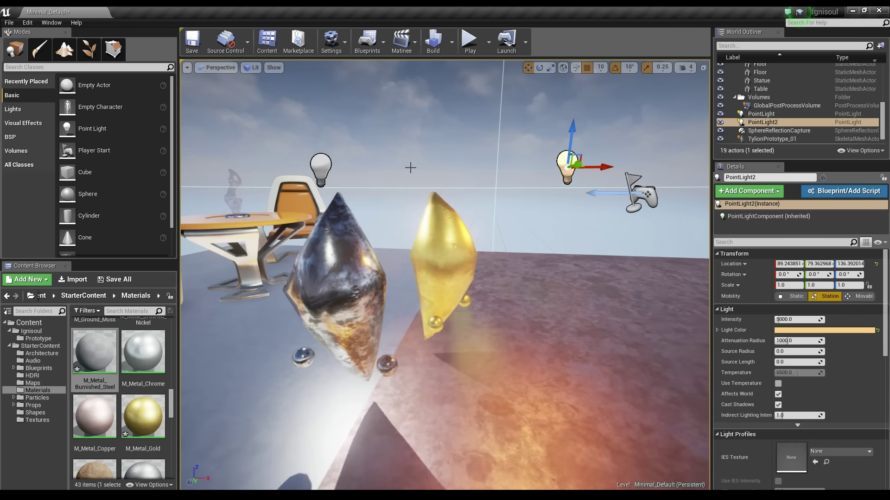
# Step: Fly around the chrome crystal to inspect the orange lighting
pyautogui.moveTo(445, 278); pyautogui.dragTo(408, 278, button='right')
pyautogui.moveTo(421, 227); pyautogui.dragTo(441, 217, button='right')
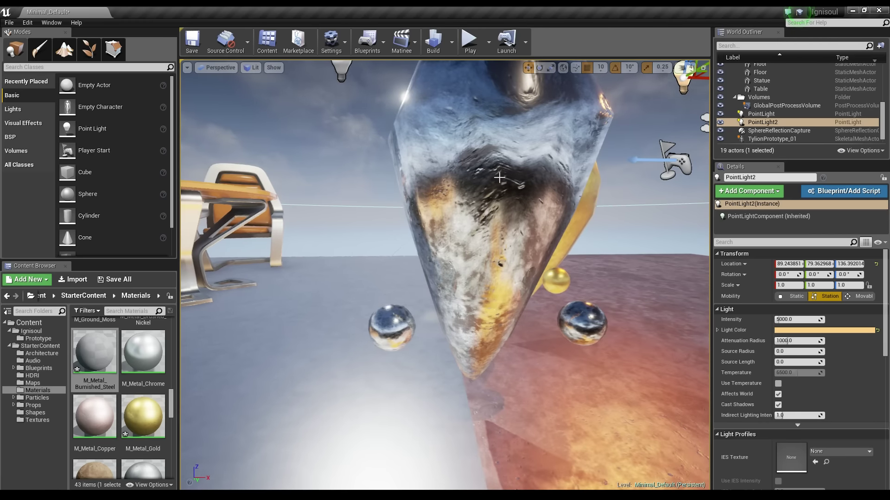
pyautogui.moveTo(515, 179); pyautogui.dragTo(515, 180, button='right')
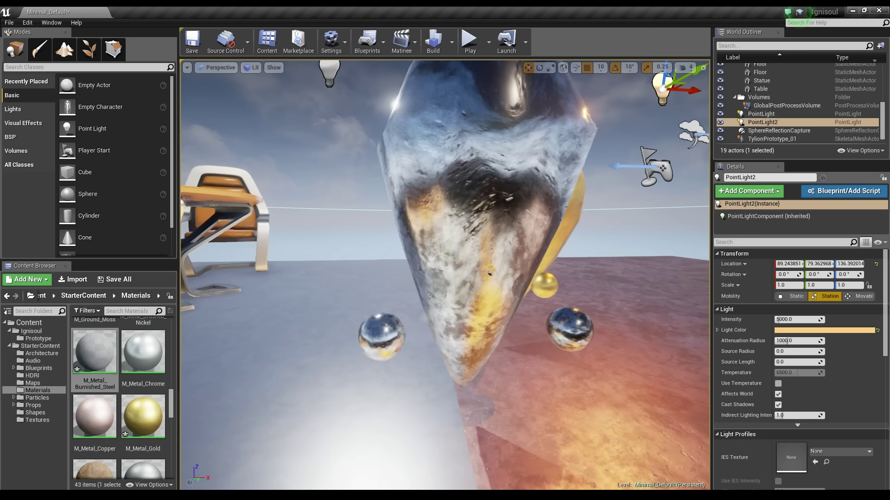
pyautogui.moveTo(439, 218); pyautogui.dragTo(457, 191, button='right')
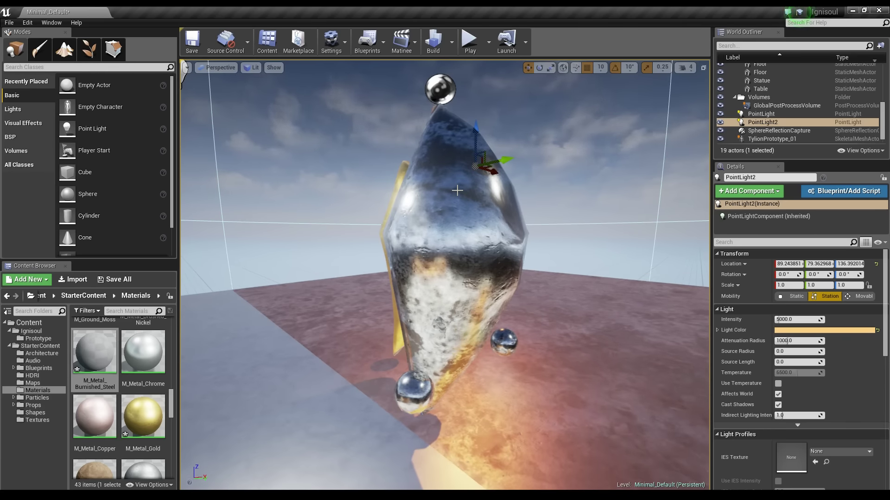
pyautogui.moveTo(374, 237); pyautogui.dragTo(374, 236, button='right')
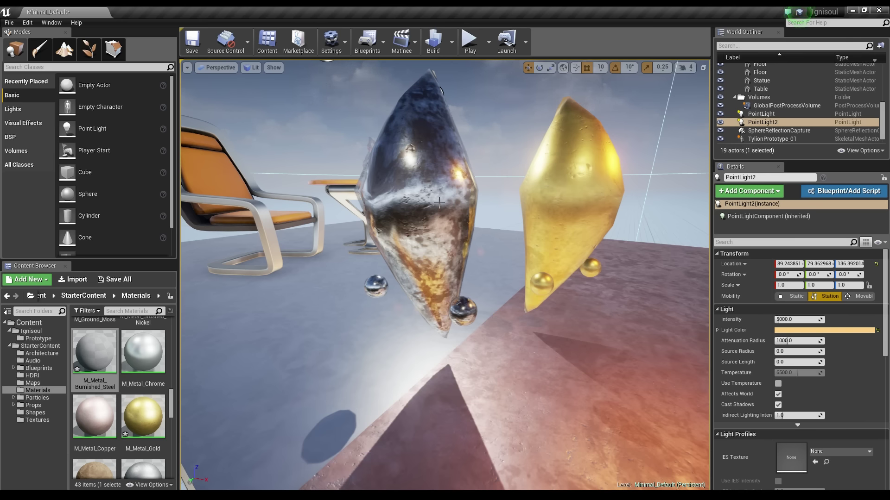
# Step: Move the chrome crystal along Y to 150 cm and frame it
pyautogui.click(469, 222)
pyautogui.press('f')
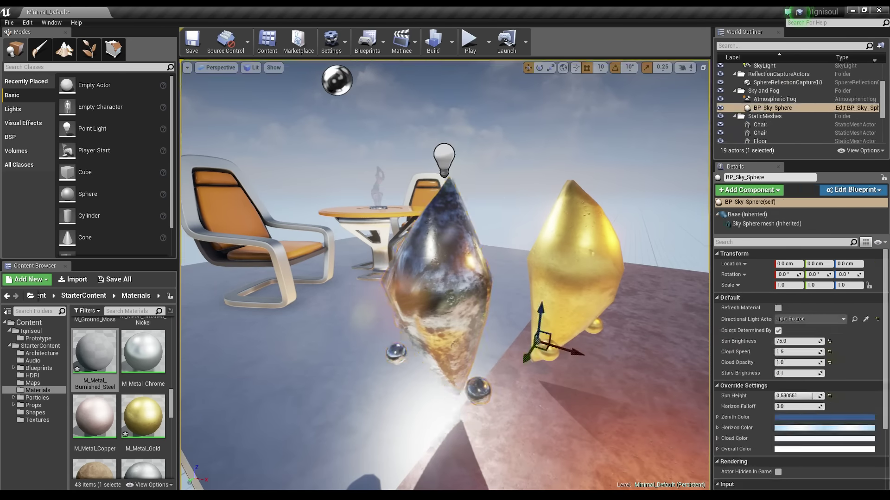
pyautogui.moveTo(442, 437)
pyautogui.keyDown('alt'); pyautogui.mouseDown()
pyautogui.moveTo(469, 392)
pyautogui.moveTo(440, 466)
pyautogui.mouseUp(); pyautogui.keyUp('alt')
pyautogui.press('f')
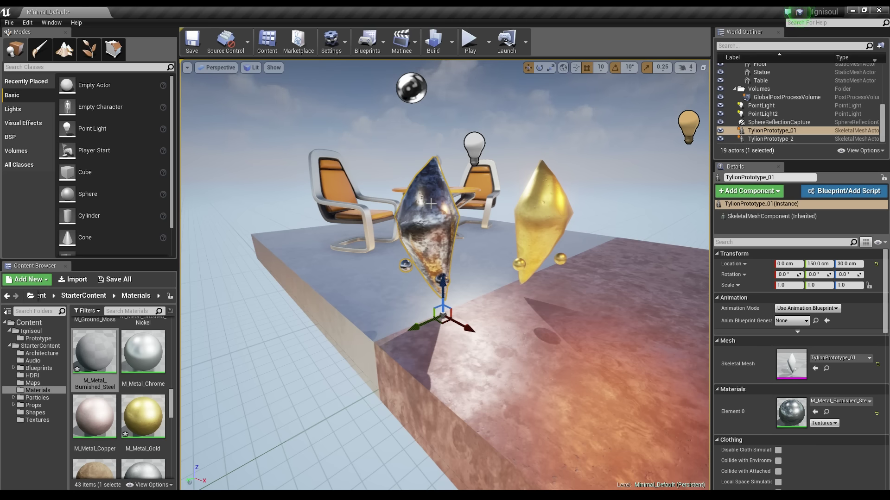
# Step: Pull back to view the whole scene and Save All with Ctrl+Shift+S
pyautogui.click(520, 115)
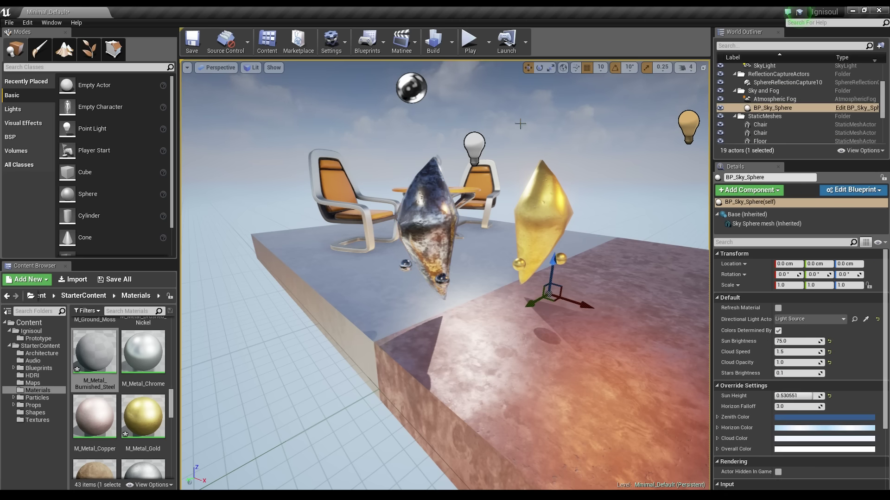
pyautogui.moveTo(480, 180); pyautogui.dragTo(481, 180, button='right')
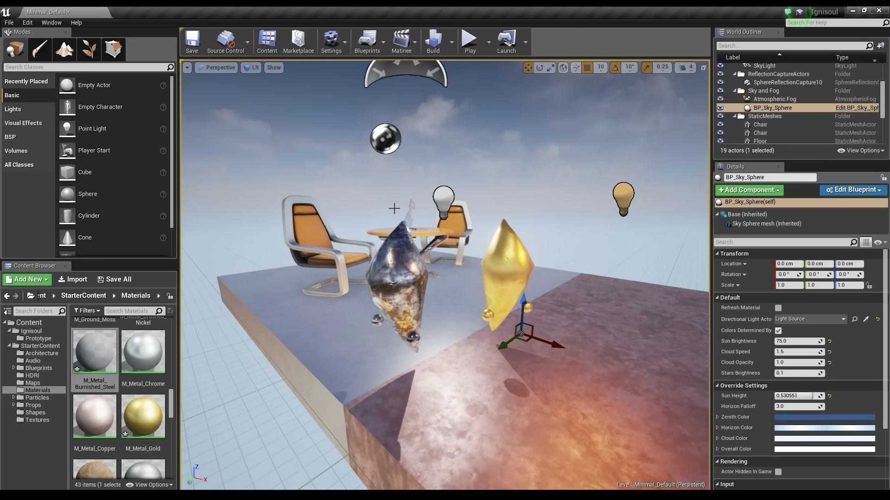
pyautogui.moveTo(393, 209); pyautogui.dragTo(394, 209, button='right')
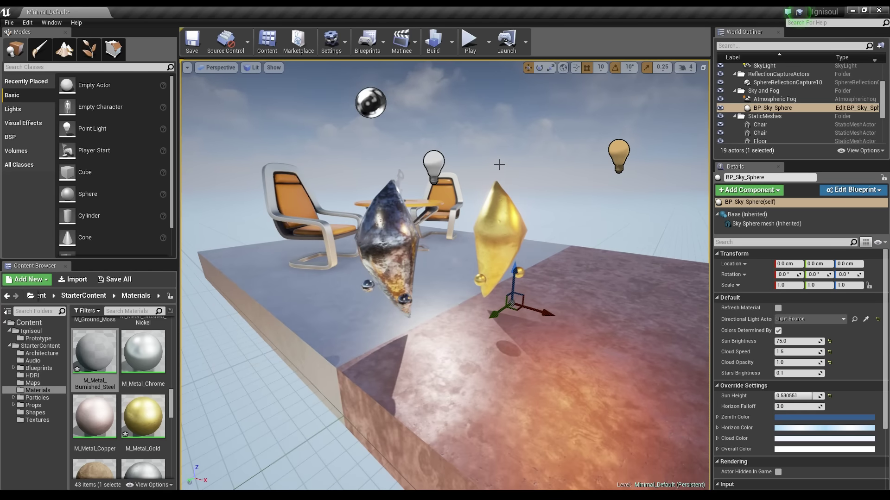
pyautogui.hotkey('ctrl', 'shift', 's')
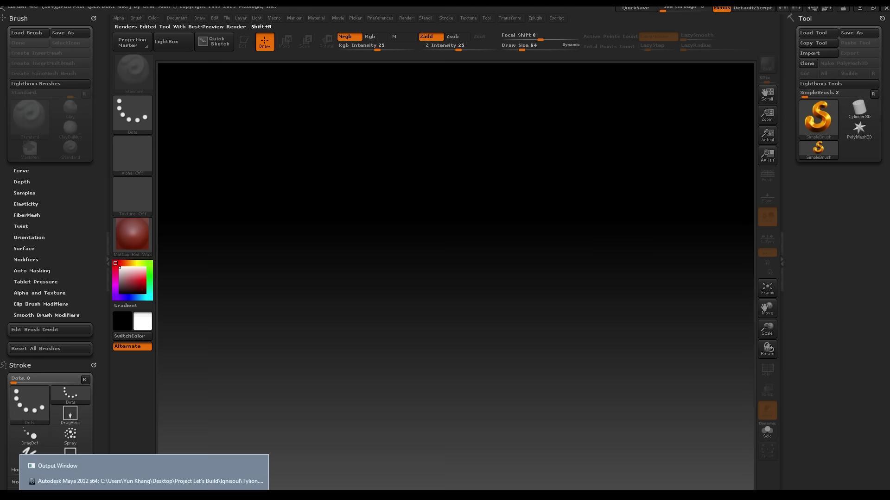
# Step: Switch to Maya and select the Tylion mesh
pyautogui.click(149, 481)
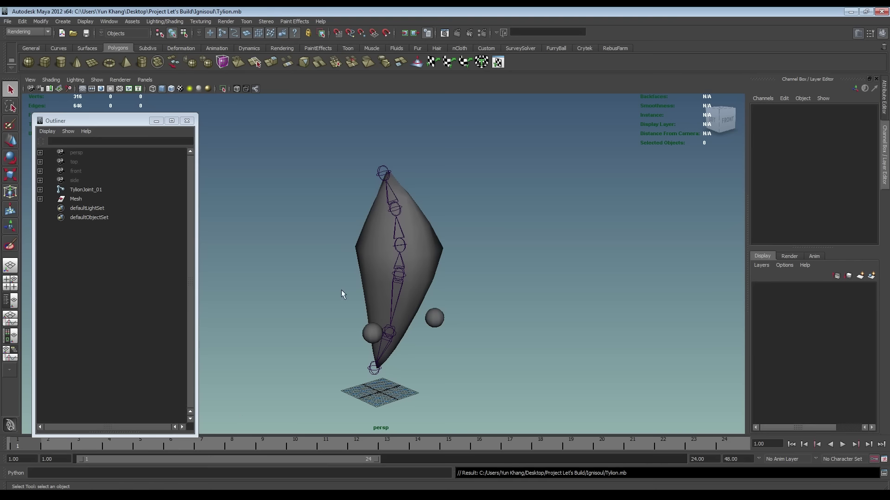
pyautogui.click(444, 239)
pyautogui.keyDown('alt'); pyautogui.moveTo(443, 238); pyautogui.dragTo(419, 320); pyautogui.keyUp('alt')
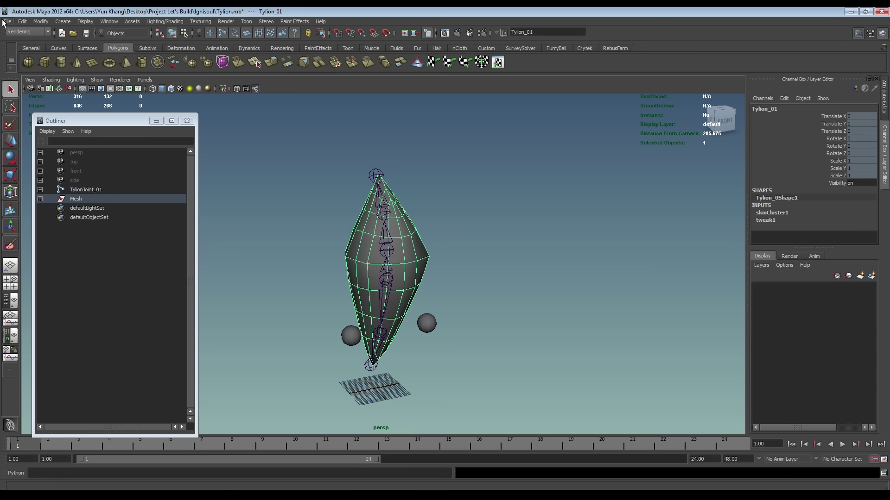
# Step: Export the selection with OBJexport as TylionPrototype_01 in the Ignisoul folder
pyautogui.click(8, 21)
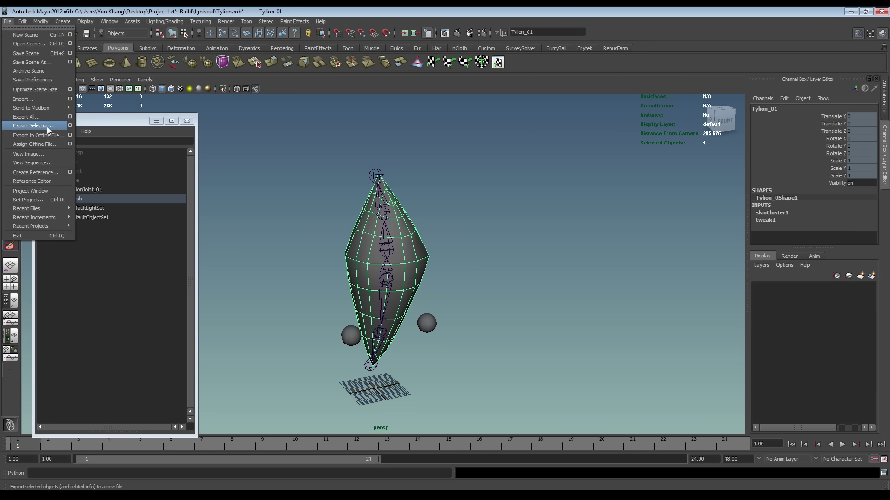
pyautogui.click(69, 126)
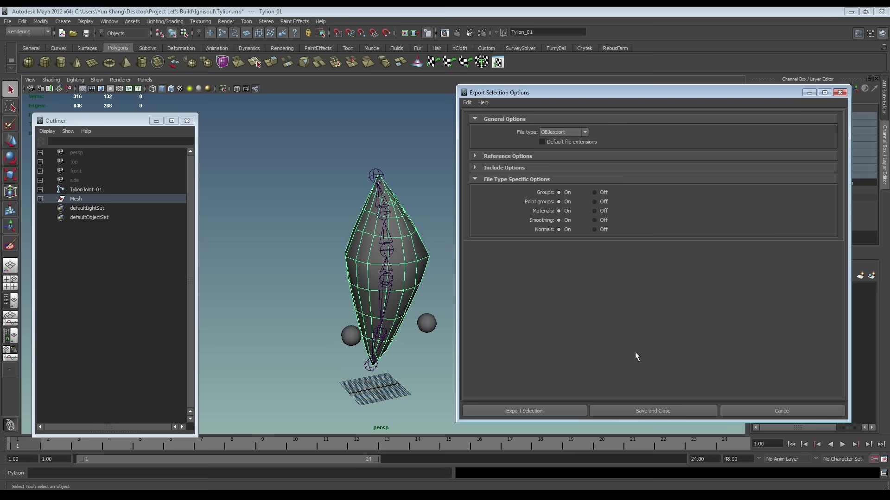
pyautogui.click(554, 412)
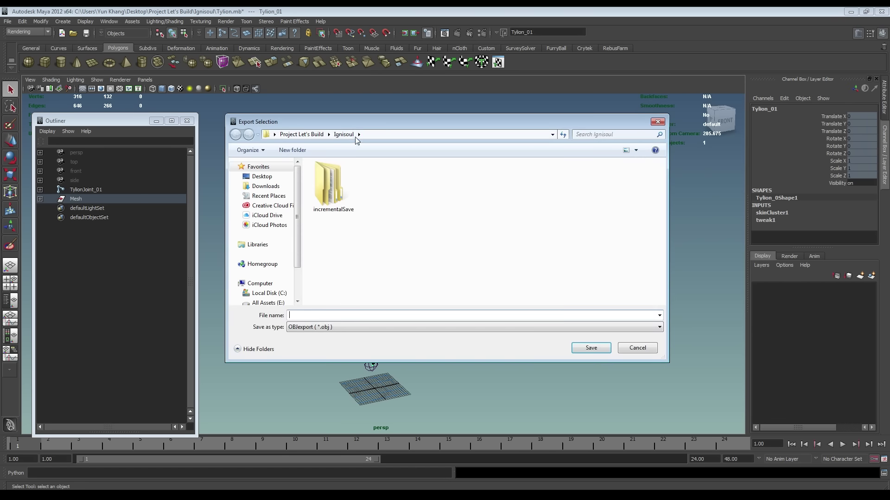
pyautogui.write('Tylion')
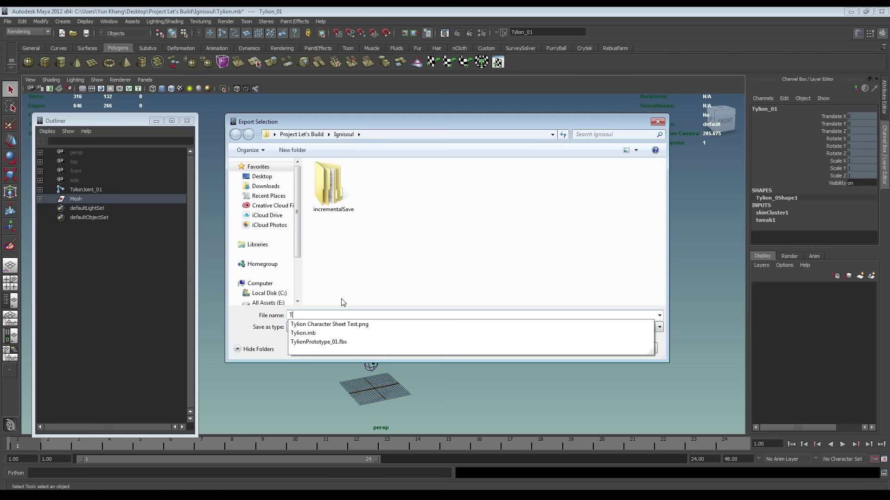
pyautogui.click(337, 342)
pyautogui.click(359, 314)
pyautogui.press('BackSpace')
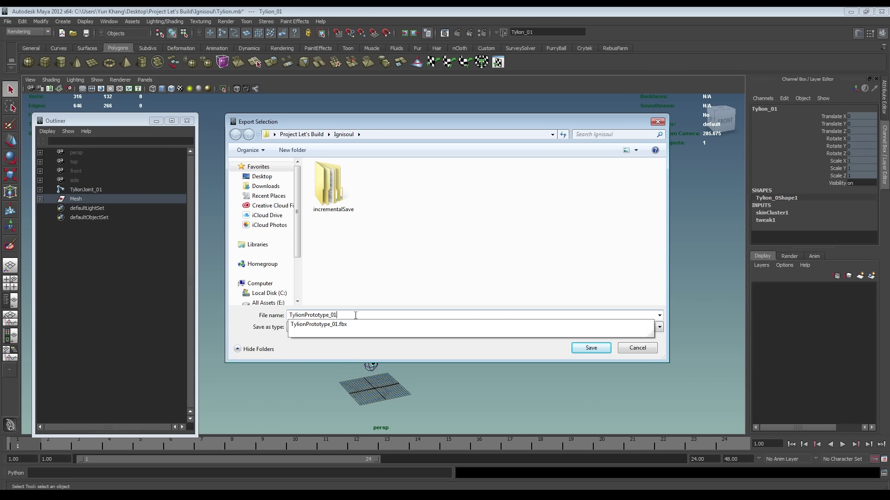
pyautogui.click(591, 348)
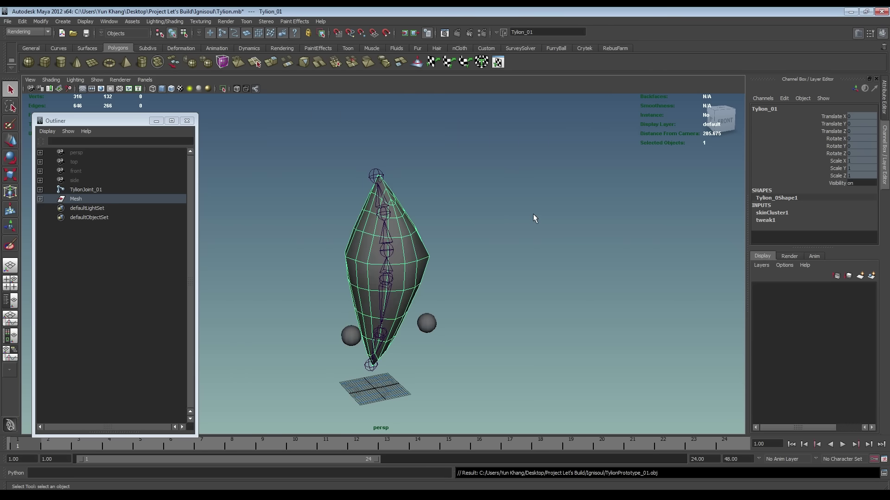
pyautogui.click(533, 213)
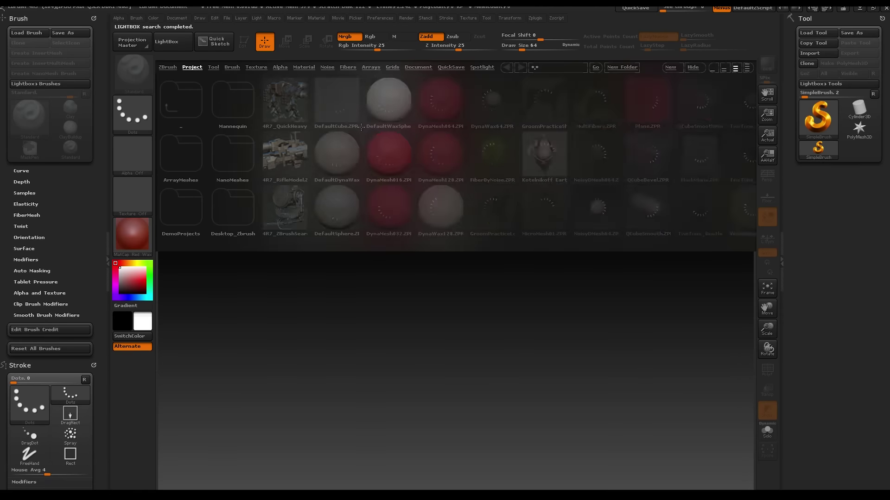
# Step: Close LightBox and browse Tool > Import to Desktop > Project Let's Build > Ignisoul
pyautogui.click(107, 249)
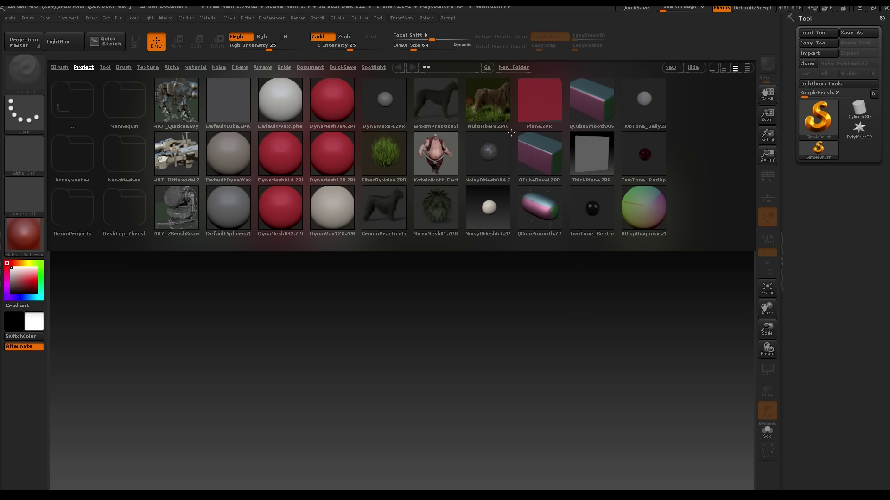
pyautogui.press(',')
pyautogui.press(',')
pyautogui.press(',')
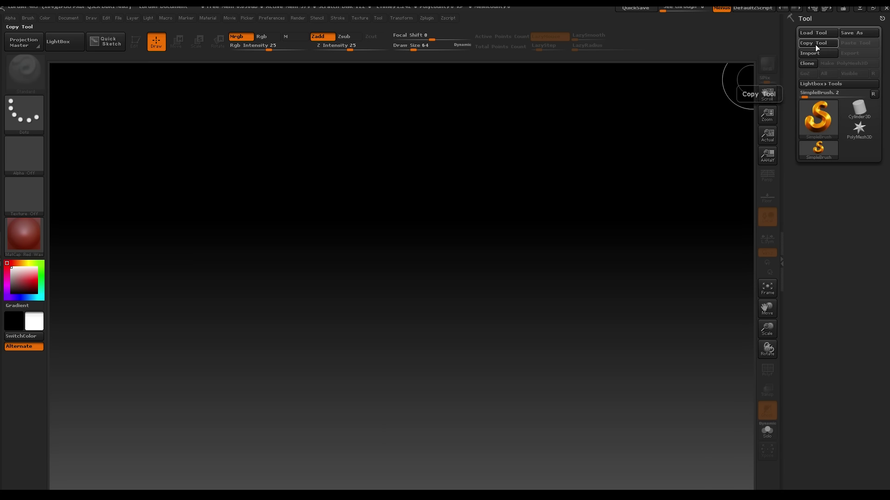
pyautogui.click(816, 51)
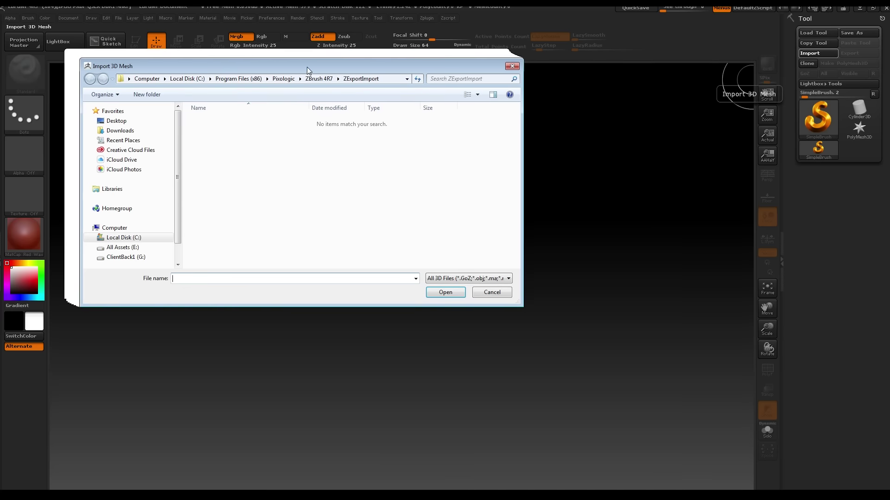
pyautogui.click(116, 121)
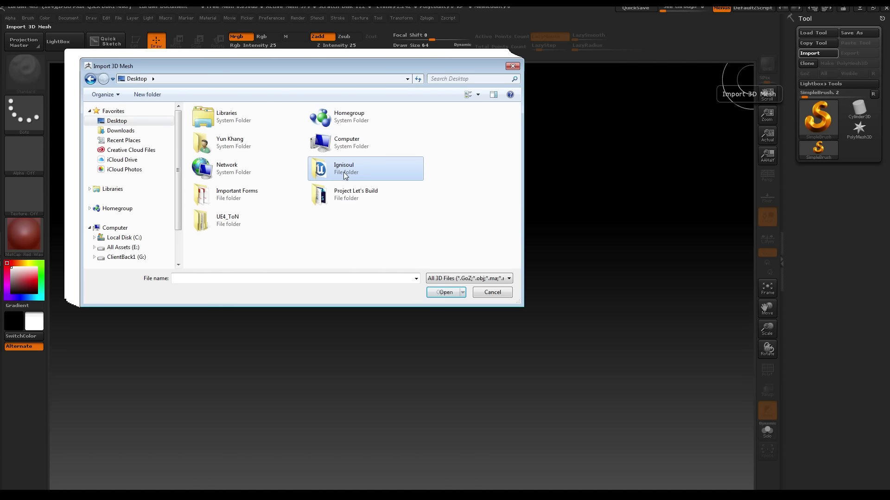
pyautogui.doubleClick(348, 169)
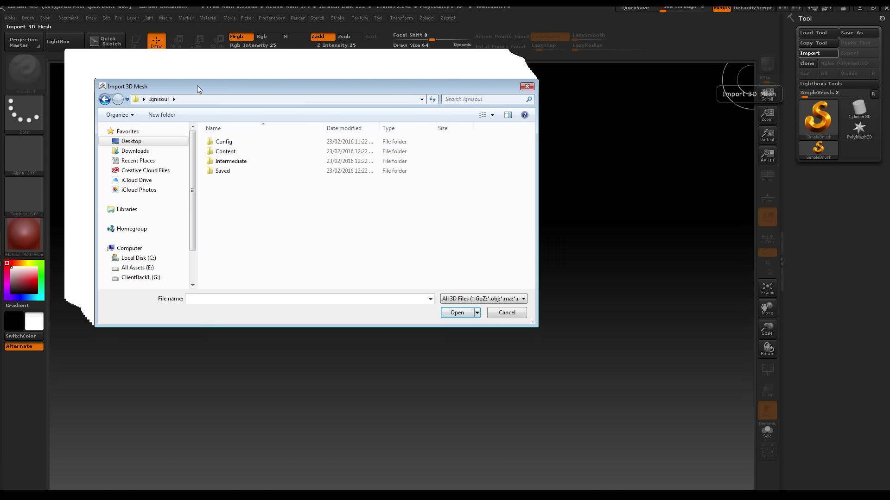
pyautogui.click(110, 103)
pyautogui.doubleClick(389, 224)
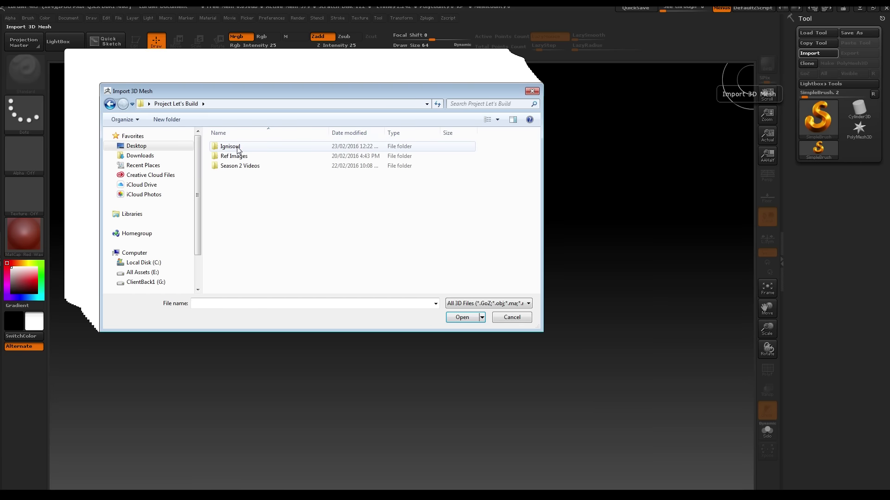
pyautogui.doubleClick(238, 147)
# Step: Import TylionPrototype_01.obj, draw it upright on the canvas and enter Edit mode
pyautogui.doubleClick(288, 155)
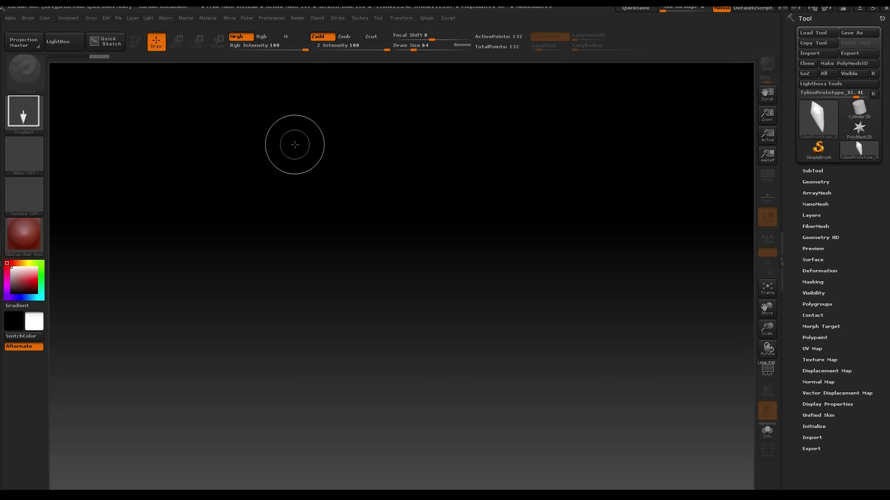
pyautogui.moveTo(387, 295); pyautogui.dragTo(381, 148)
pyautogui.press('t')
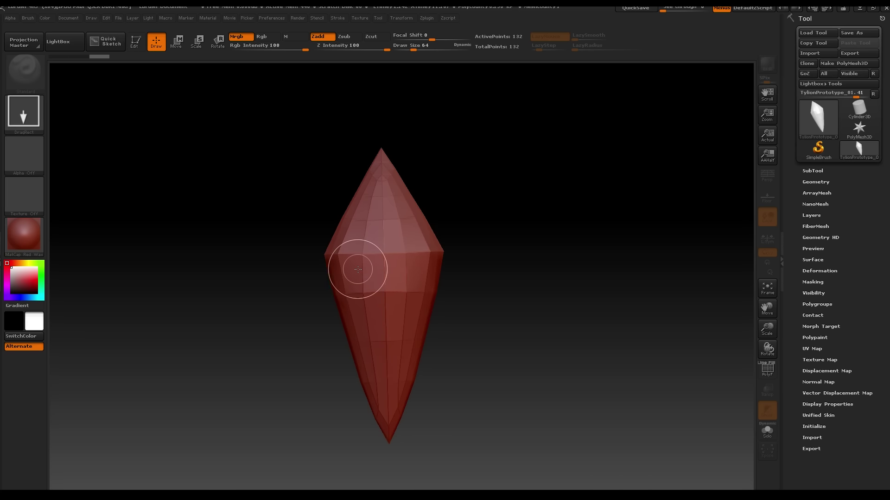
pyautogui.press('t')
pyautogui.moveTo(354, 320)
pyautogui.mouseDown()
pyautogui.moveTo(308, 200)
pyautogui.moveTo(358, 298)
pyautogui.moveTo(364, 282)
pyautogui.moveTo(471, 288)
pyautogui.moveTo(454, 294)
pyautogui.mouseUp()
# Step: Save the project as Toty_01 in the Ignisoul folder and dismiss the notice
pyautogui.hotkey('ctrl', 's')
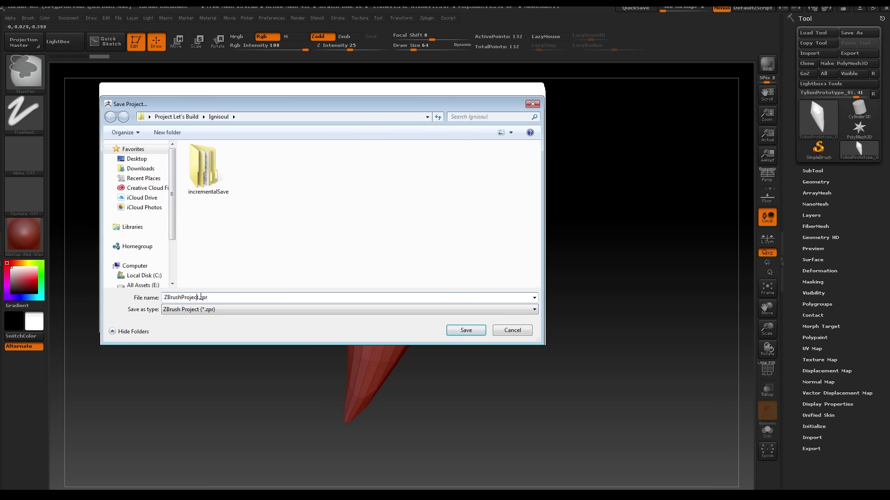
pyautogui.moveTo(196, 296); pyautogui.dragTo(113, 260)
pyautogui.write('T')
pyautogui.write('oty')
pyautogui.write('_01')
pyautogui.press('Return')
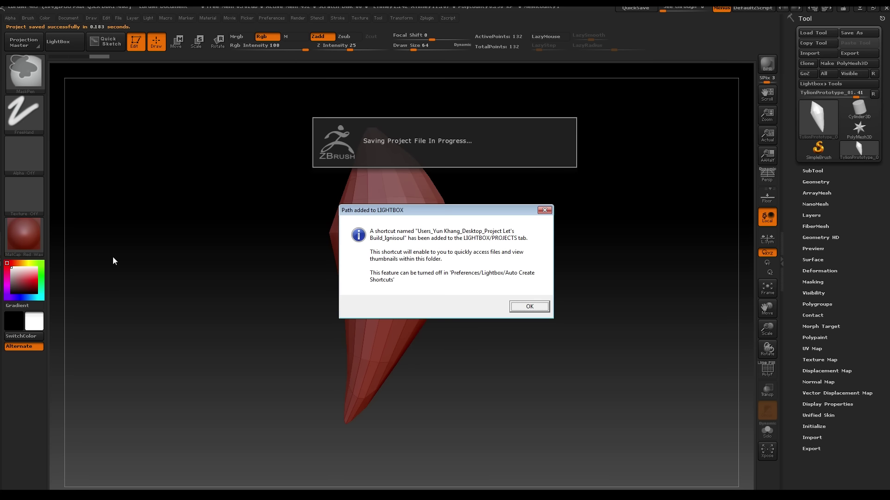
pyautogui.click(517, 308)
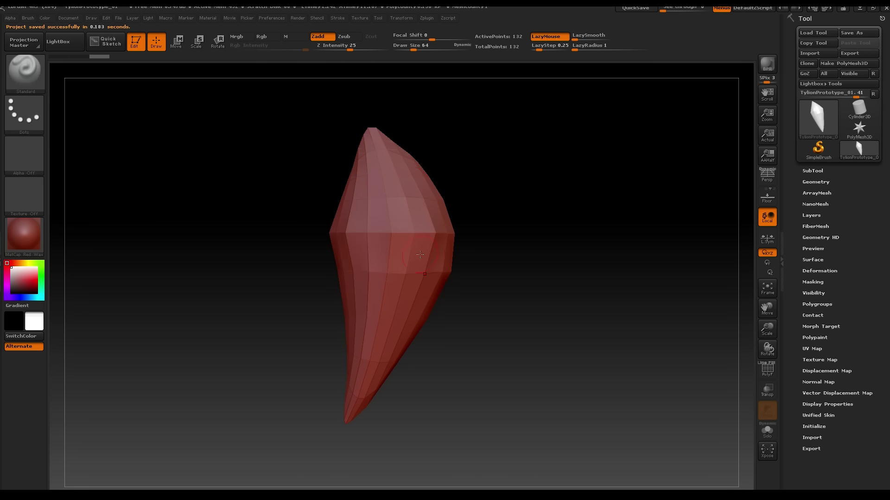
# Step: Enable the floor grid and perspective view, and raise Draw Size to 155
pyautogui.click(770, 263)
pyautogui.moveTo(504, 266); pyautogui.dragTo(472, 229)
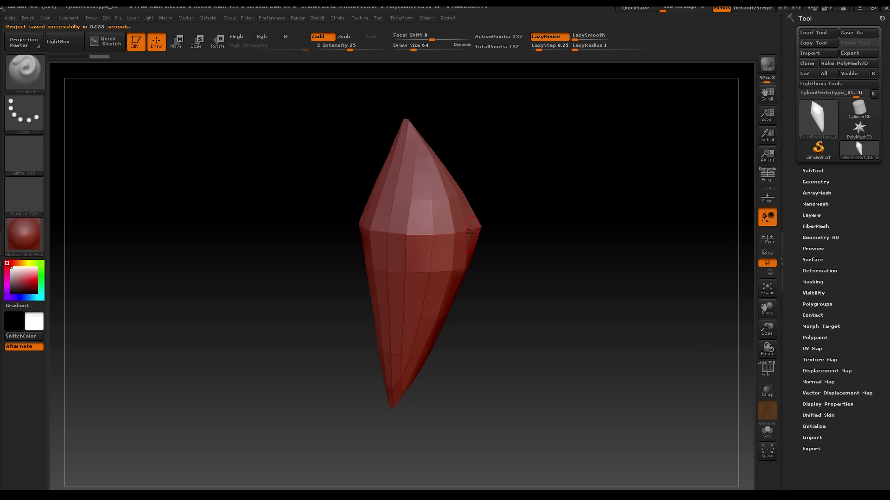
pyautogui.hotkey('shift', 'p')
pyautogui.press('p')
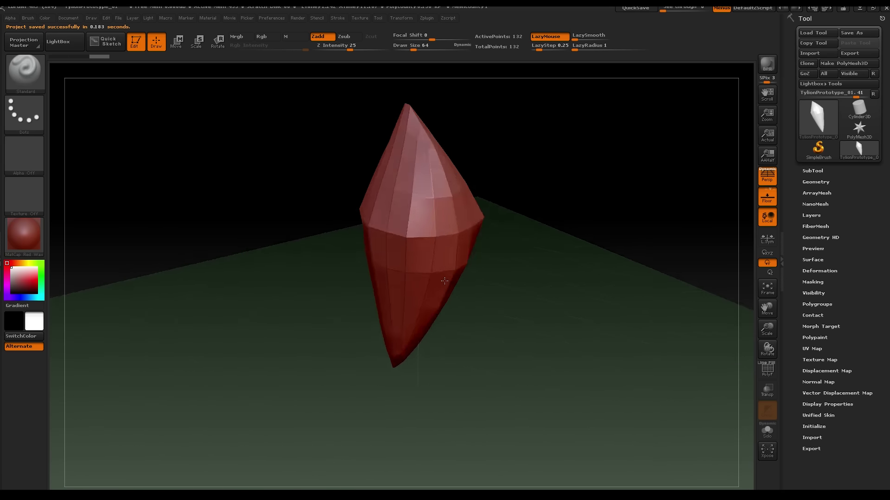
pyautogui.keyDown('shift'); pyautogui.moveTo(464, 249); pyautogui.dragTo(407, 274); pyautogui.keyUp('shift')
pyautogui.rightClick(406, 274)
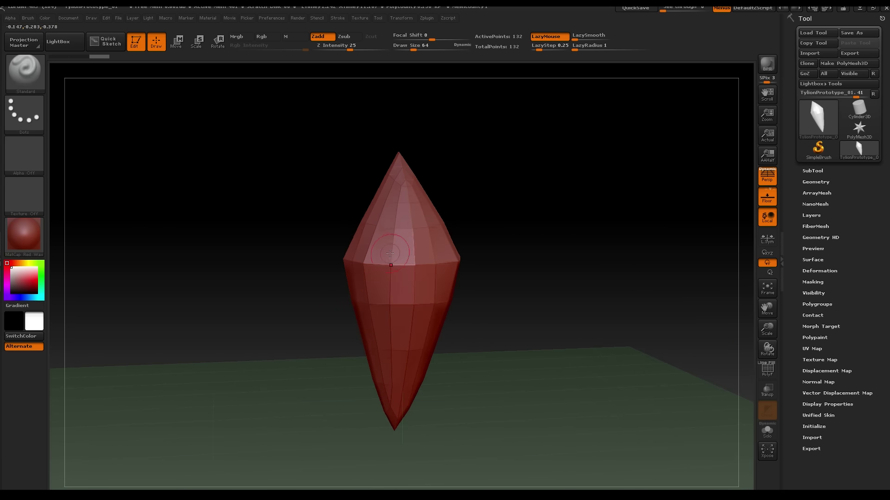
pyautogui.moveTo(417, 265); pyautogui.dragTo(392, 238, button='right')
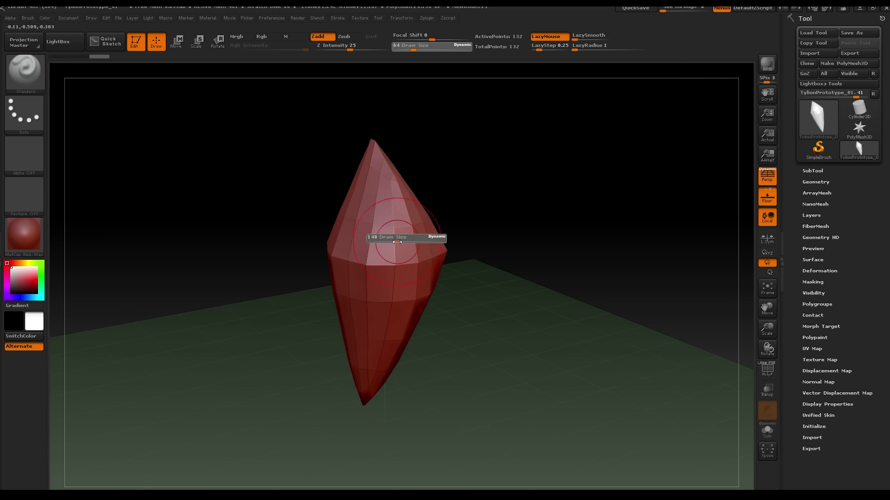
pyautogui.moveTo(387, 238); pyautogui.dragTo(398, 238)
# Step: Subdivide the mesh with Ctrl+D and compare low and high subdivision levels
pyautogui.hotkey('ctrl', 'd')
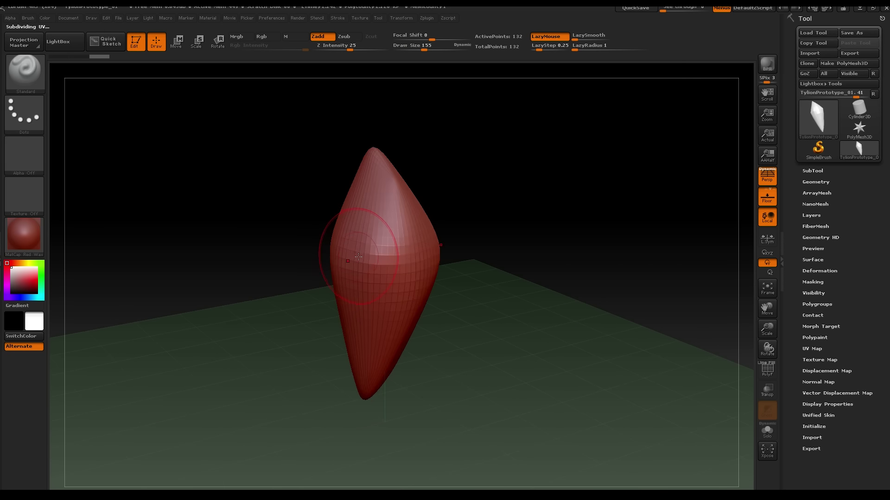
pyautogui.hotkey('shift', 'd')
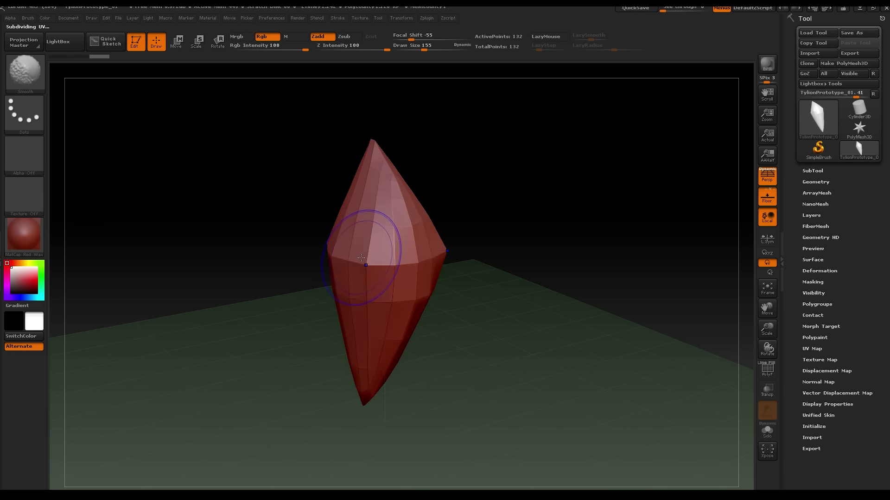
pyautogui.press('d')
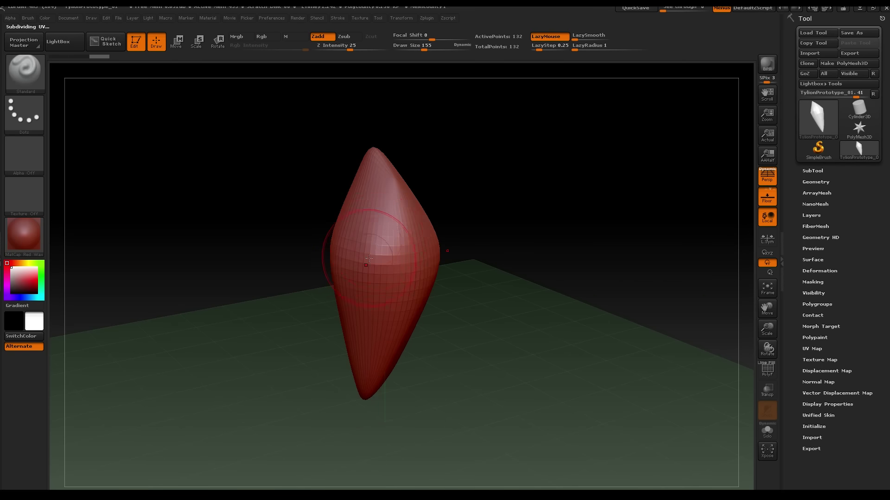
pyautogui.hotkey('shift', 'd')
pyautogui.moveTo(371, 246); pyautogui.dragTo(383, 267)
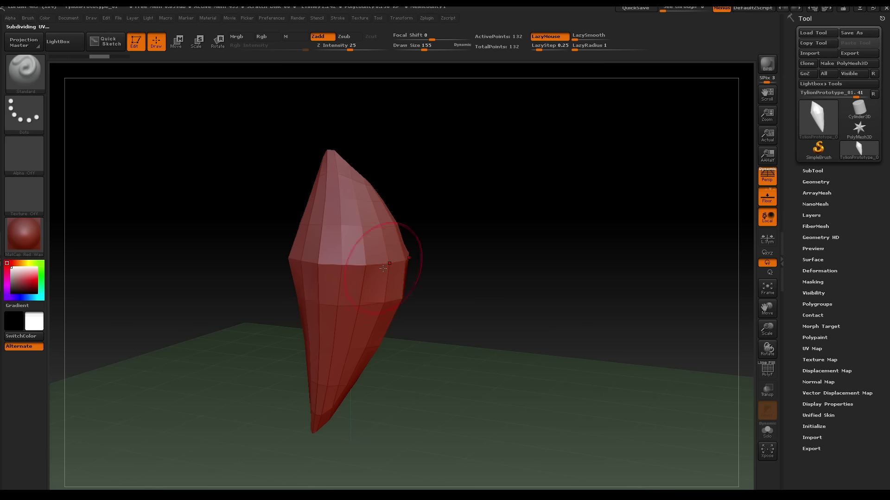
pyautogui.press('d')
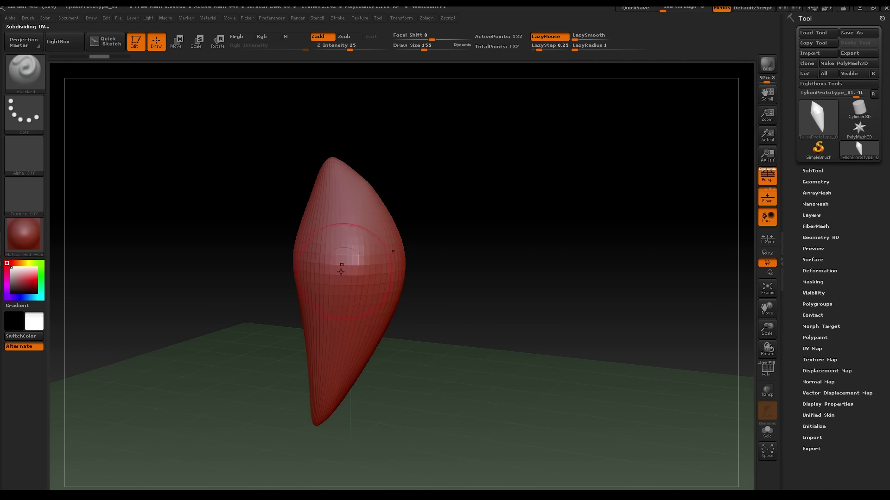
pyautogui.moveTo(342, 272)
pyautogui.mouseDown()
pyautogui.moveTo(371, 249)
pyautogui.moveTo(355, 234)
pyautogui.moveTo(371, 278)
pyautogui.mouseUp()
# Step: Turn off LazyMouse, sculpt test strokes on the front, and undo/redo them
pyautogui.press('ctrl')
pyautogui.press('s')
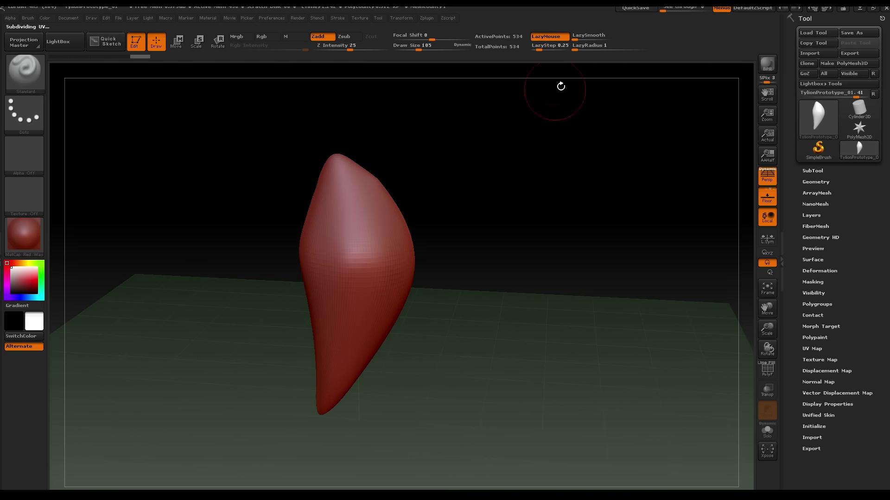
pyautogui.click(545, 36)
pyautogui.moveTo(348, 223); pyautogui.dragTo(352, 305)
pyautogui.moveTo(362, 260); pyautogui.dragTo(380, 334)
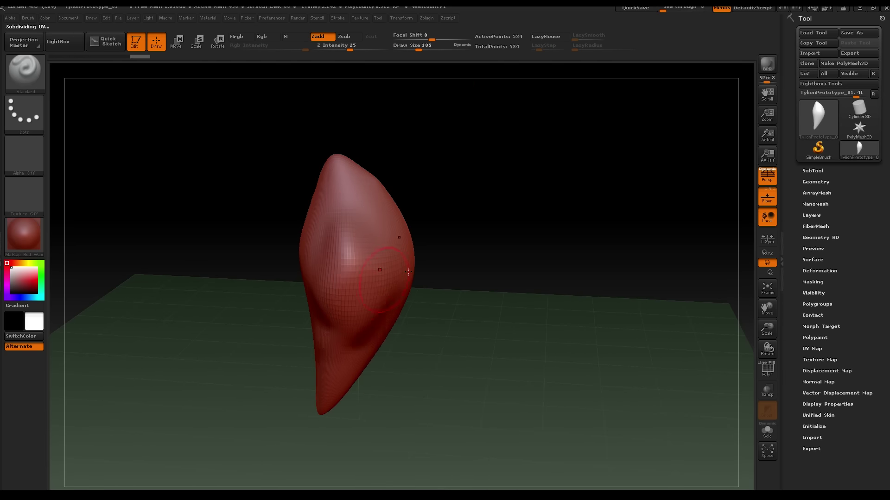
pyautogui.hotkey('ctrl', 'z')
pyautogui.hotkey('ctrl', 'z')
pyautogui.hotkey('ctrl', 'z')
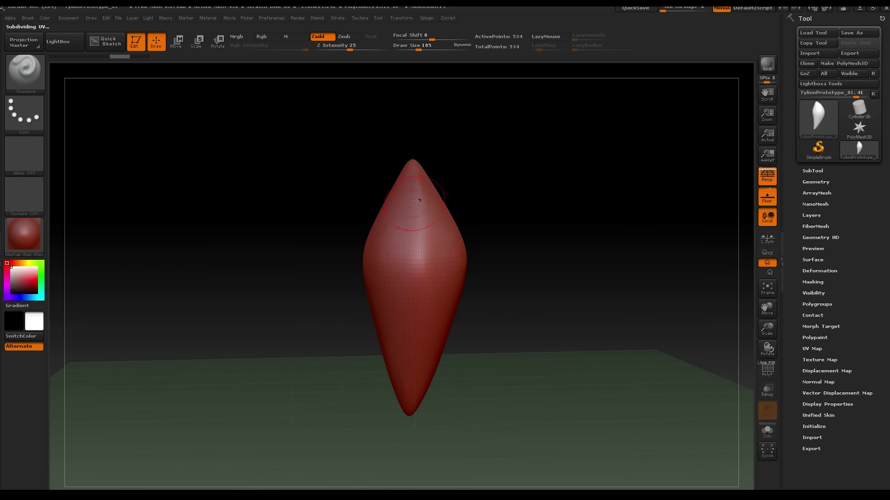
pyautogui.hotkey('ctrl', 'shift', 'z')
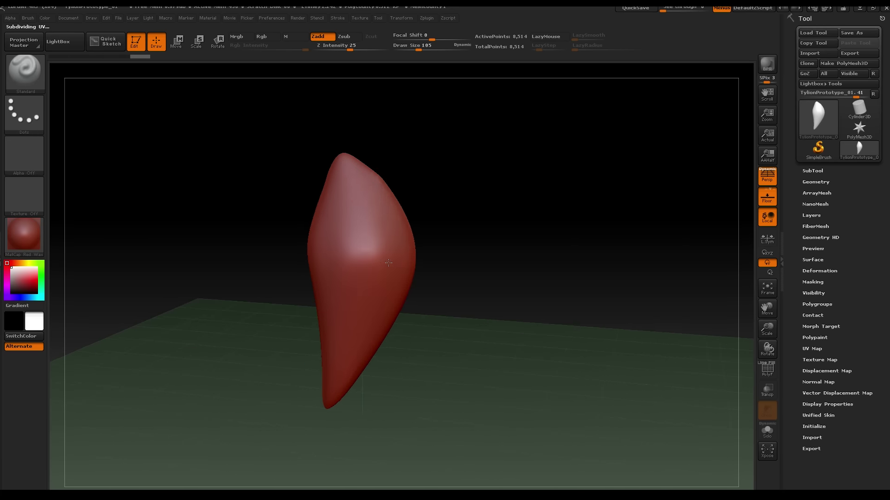
pyautogui.hotkey('ctrl', 'shift', 'z')
pyautogui.hotkey('ctrl', 'shift', 'z')
pyautogui.hotkey('ctrl', 'shift', 'z')
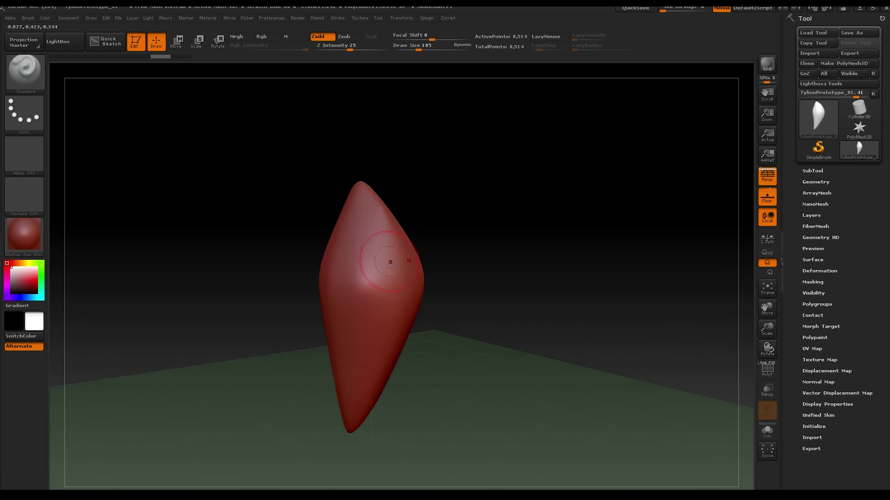
# Step: Enlarge the brush to about 181 and undo the last model change
pyautogui.press('b')
pyautogui.press('s')
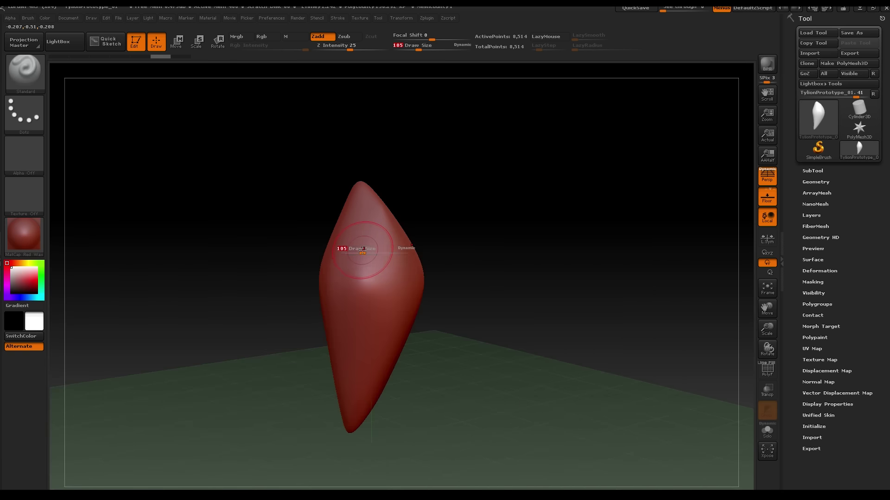
pyautogui.moveTo(364, 253); pyautogui.dragTo(372, 252)
pyautogui.hotkey('ctrl', 'shift', 'z')
pyautogui.hotkey('ctrl', 'shift', 'z')
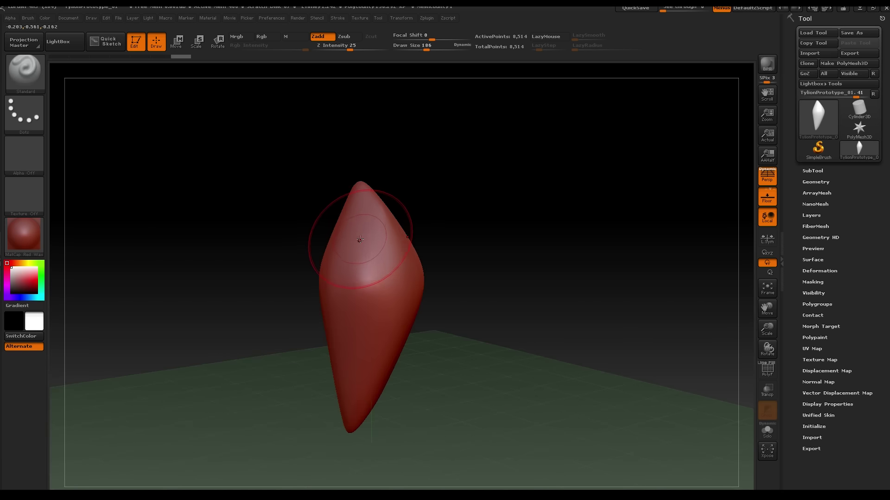
pyautogui.hotkey('ctrl', 'z')
# Step: Select the ClayBuildup brush and try a test stroke, then undo it
pyautogui.press('b')
pyautogui.press('s')
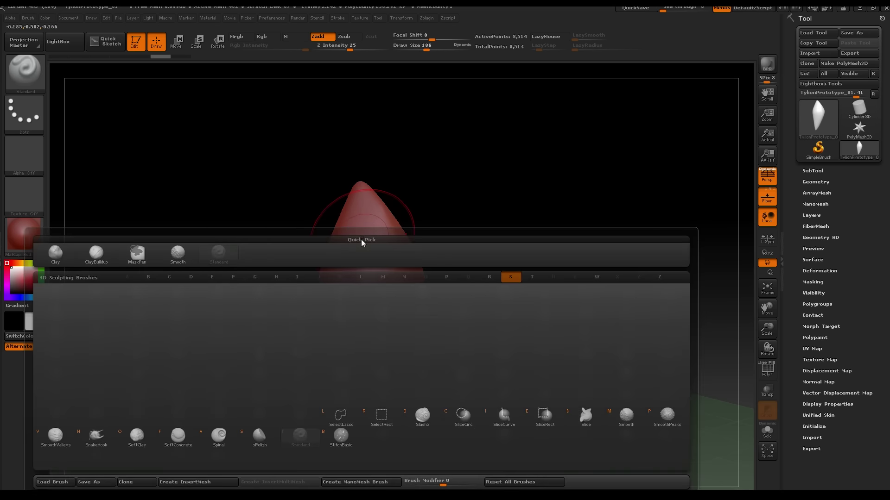
pyautogui.press('b')
pyautogui.press('c')
pyautogui.press('b')
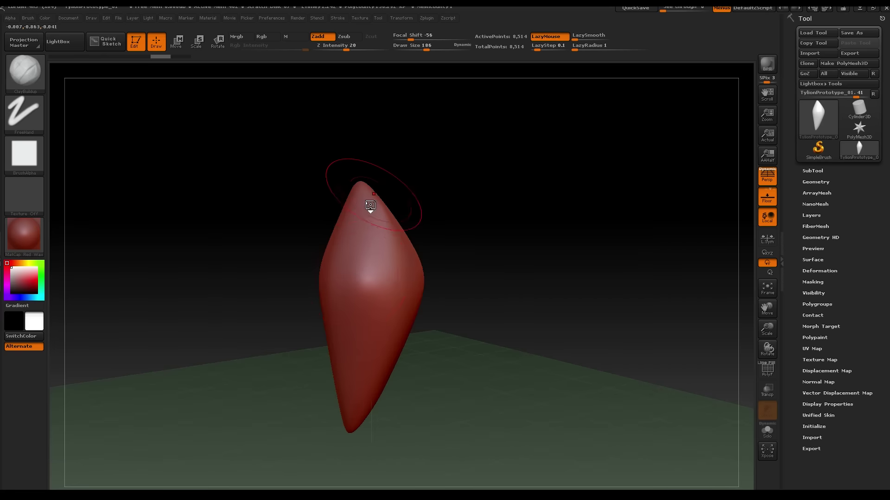
pyautogui.moveTo(353, 225)
pyautogui.mouseDown()
pyautogui.moveTo(367, 297)
pyautogui.moveTo(356, 310)
pyautogui.mouseUp()
pyautogui.hotkey('ctrl', 'z')
pyautogui.hotkey('ctrl', 'z')
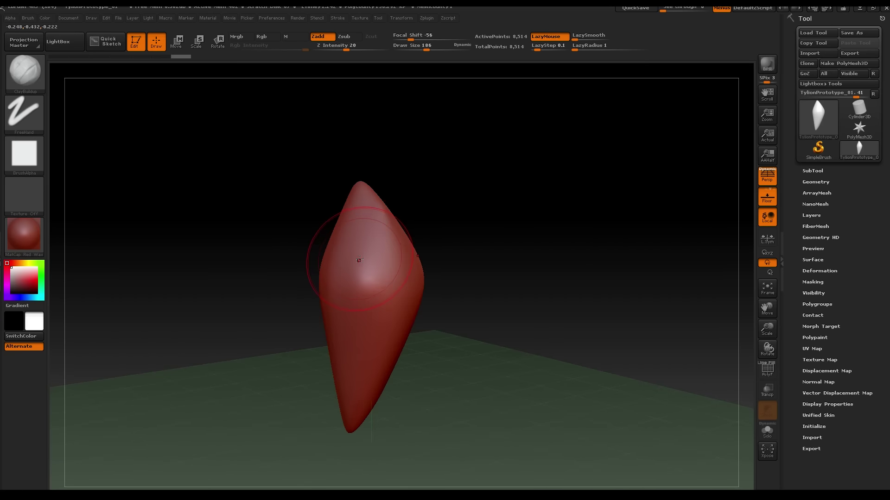
# Step: Shrink the brush to 89, set Z Intensity to 9, and add clay strokes on top
pyautogui.press('s')
pyautogui.moveTo(366, 238)
pyautogui.mouseDown()
pyautogui.moveTo(348, 237)
pyautogui.moveTo(366, 278)
pyautogui.mouseUp()
pyautogui.hotkey('ctrl', 'z')
pyautogui.moveTo(346, 49); pyautogui.dragTo(335, 50)
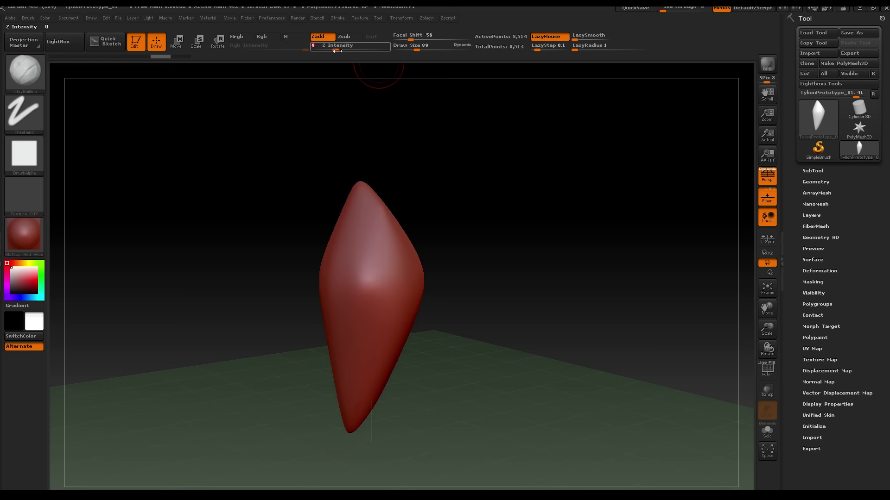
pyautogui.moveTo(355, 204); pyautogui.dragTo(349, 271)
pyautogui.moveTo(371, 190); pyautogui.dragTo(379, 267)
# Step: At the higher subdivision level, carve two clay grooves into the upper part
pyautogui.press('d')
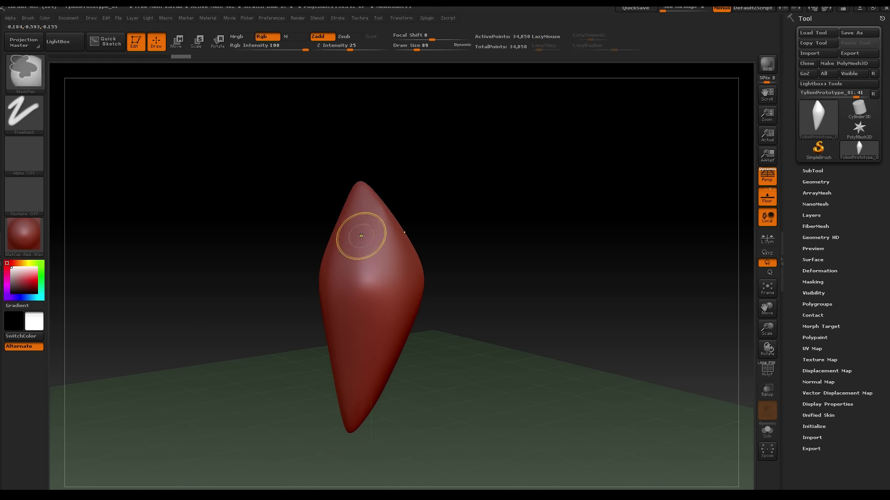
pyautogui.moveTo(389, 199)
pyautogui.mouseDown()
pyautogui.moveTo(405, 278)
pyautogui.moveTo(378, 297)
pyautogui.mouseUp()
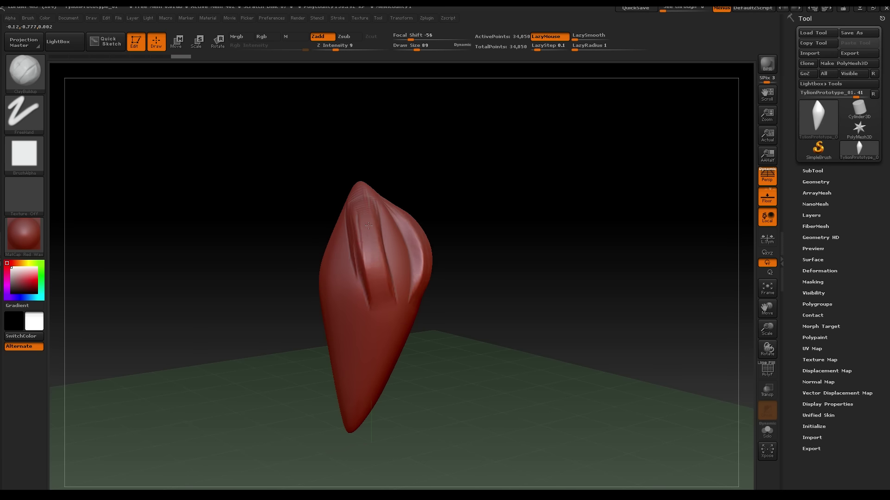
pyautogui.hotkey('ctrl', 'z')
pyautogui.hotkey('ctrl', 'z')
pyautogui.hotkey('ctrl', 'z')
pyautogui.click(564, 38)
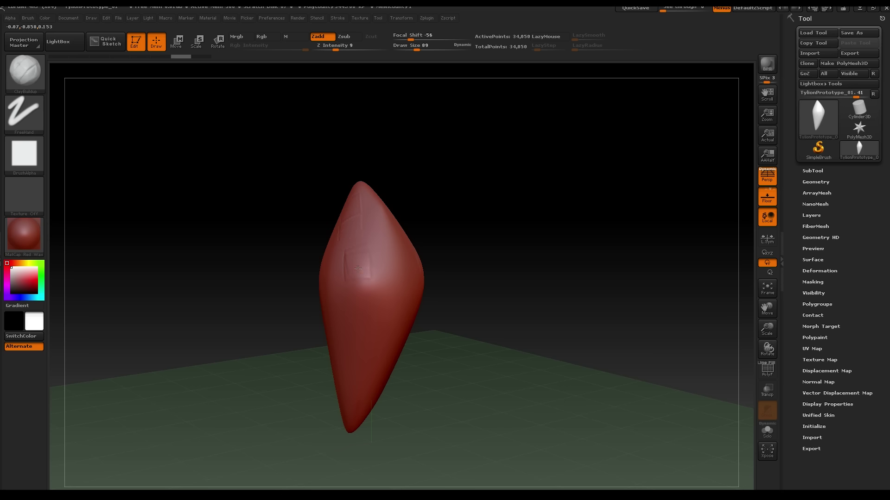
pyautogui.click(545, 36)
pyautogui.moveTo(482, 66); pyautogui.dragTo(464, 116)
pyautogui.moveTo(332, 201)
pyautogui.mouseDown()
pyautogui.moveTo(366, 301)
pyautogui.moveTo(356, 210)
pyautogui.moveTo(374, 268)
pyautogui.mouseUp()
# Step: Undo and redo the grooves and raised clay band while rotating to check them
pyautogui.hotkey('ctrl', 'z')
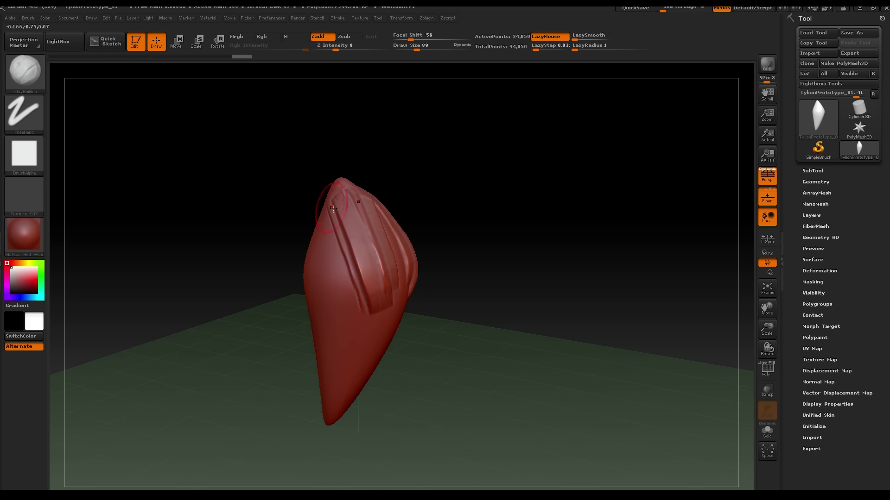
pyautogui.moveTo(345, 188)
pyautogui.mouseDown()
pyautogui.moveTo(347, 204)
pyautogui.moveTo(369, 212)
pyautogui.mouseUp()
pyautogui.hotkey('ctrl', 'z')
pyautogui.hotkey('ctrl', 'z')
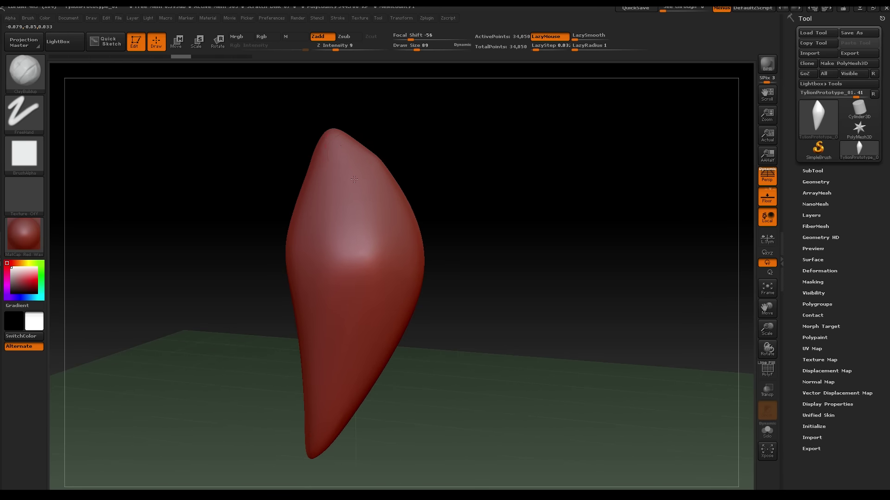
pyautogui.hotkey('ctrl', 'shift', 'z')
pyautogui.hotkey('ctrl', 'shift', 'z')
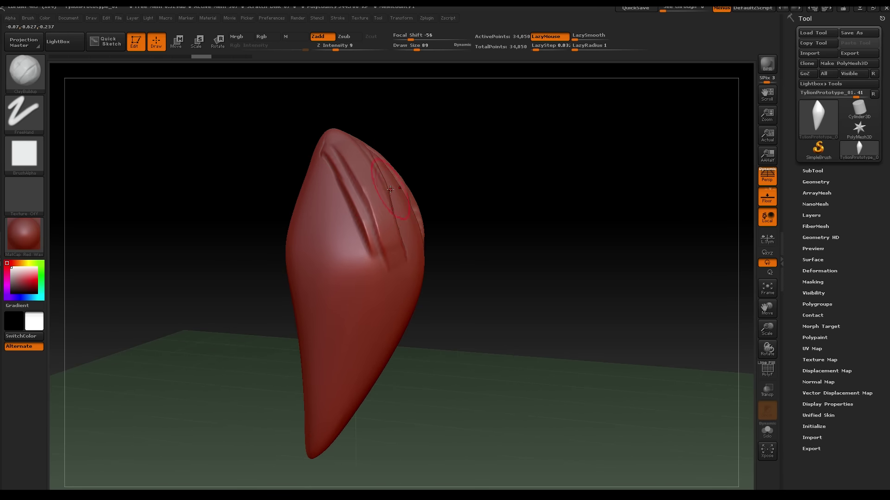
pyautogui.hotkey('ctrl', 'z')
pyautogui.moveTo(384, 149); pyautogui.dragTo(368, 135)
pyautogui.hotkey('ctrl', 'z')
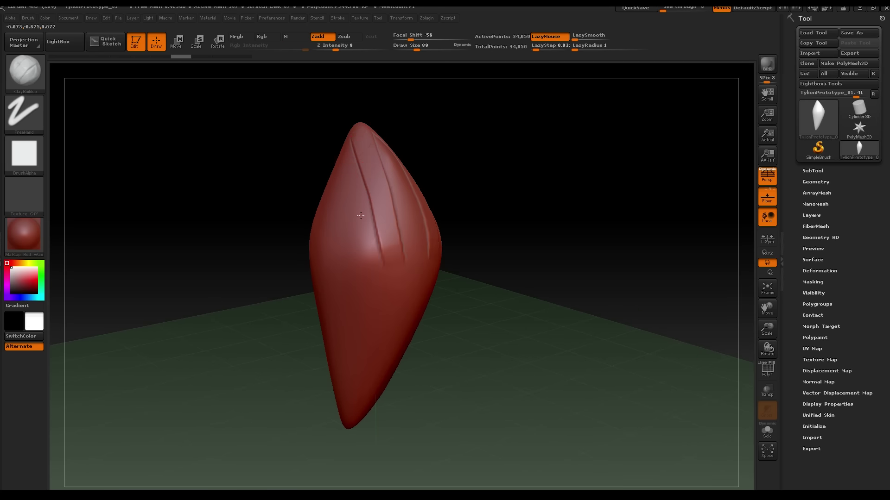
pyautogui.hotkey('ctrl', 'shift', 'z')
pyautogui.hotkey('ctrl', 'shift', 'z')
pyautogui.hotkey('ctrl', 'shift', 'z')
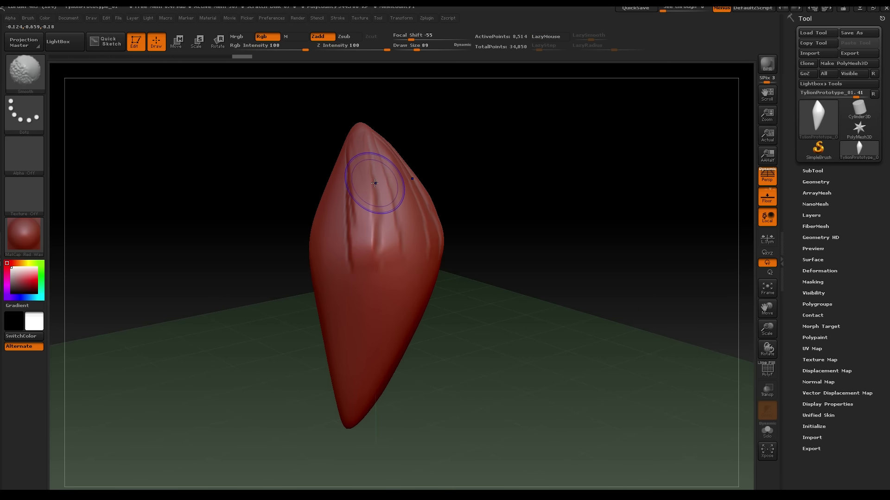
# Step: Smooth the grooves near the crystal's tip and ridges into a soft crease
pyautogui.hotkey('ctrl', 'shift', 'z')
pyautogui.hotkey('ctrl', 'shift', 'z')
pyautogui.keyDown('shift'); pyautogui.moveTo(361, 146); pyautogui.dragTo(368, 171); pyautogui.keyUp('shift')
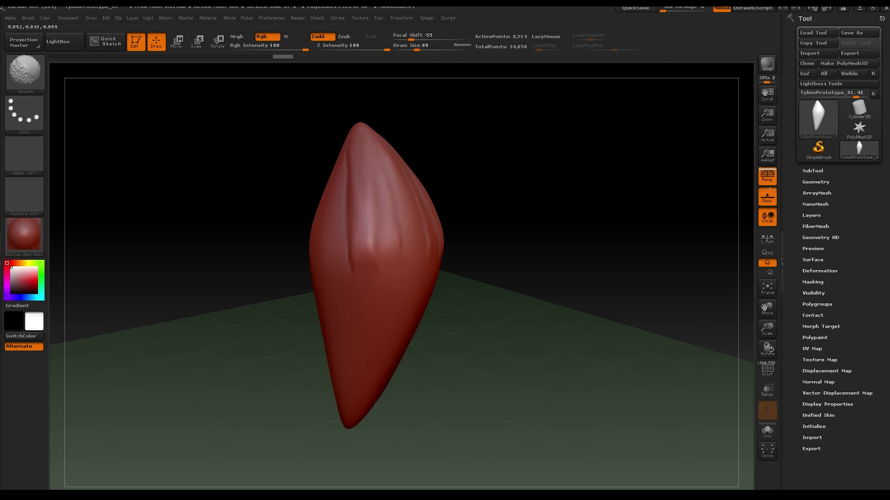
pyautogui.hotkey('ctrl', 'shift', 'z')
pyautogui.hotkey('ctrl', 'shift', 'z')
pyautogui.hotkey('ctrl', 'shift', 'z')
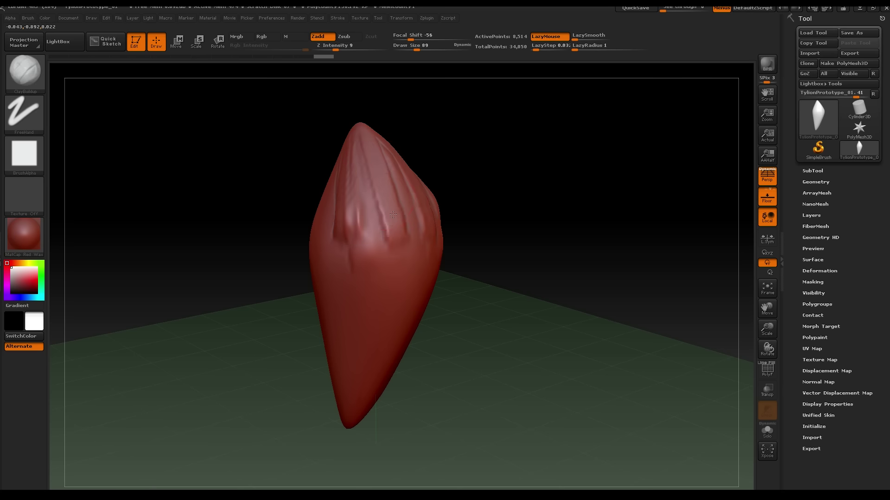
pyautogui.hotkey('ctrl', 'shift', 'z')
pyautogui.hotkey('ctrl', 'shift', 'z')
pyautogui.hotkey('ctrl', 'shift', 'z')
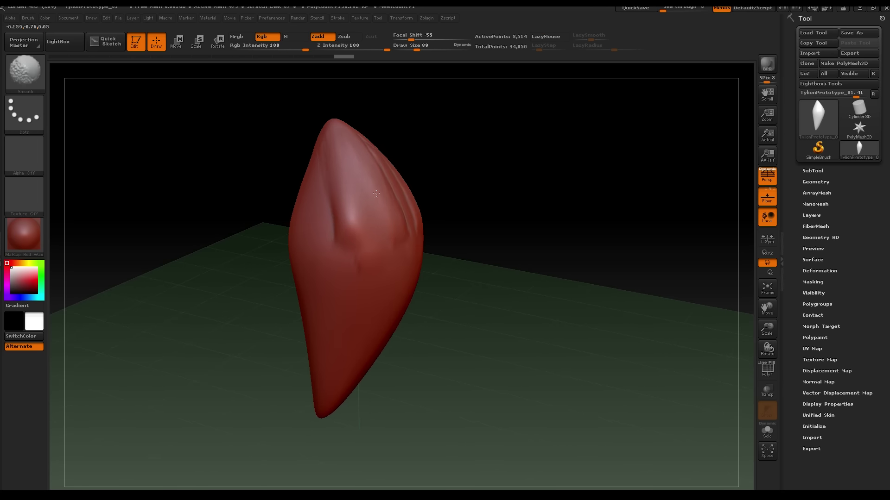
pyautogui.hotkey('ctrl', 'shift', 'z')
pyautogui.hotkey('ctrl', 'shift', 'z')
pyautogui.hotkey('ctrl', 'shift', 'z')
pyautogui.hotkey('ctrl', 'shift', 'z')
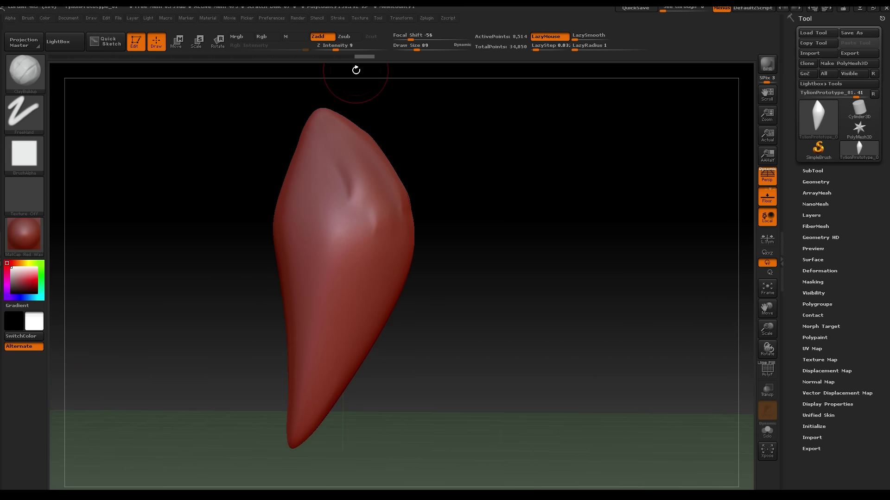
pyautogui.hotkey('ctrl', 'shift', 'z')
pyautogui.hotkey('ctrl', 'shift', 'z')
# Step: Select the TrimDynamic brush and orbit to a low side angle of the crystal
pyautogui.press('b')
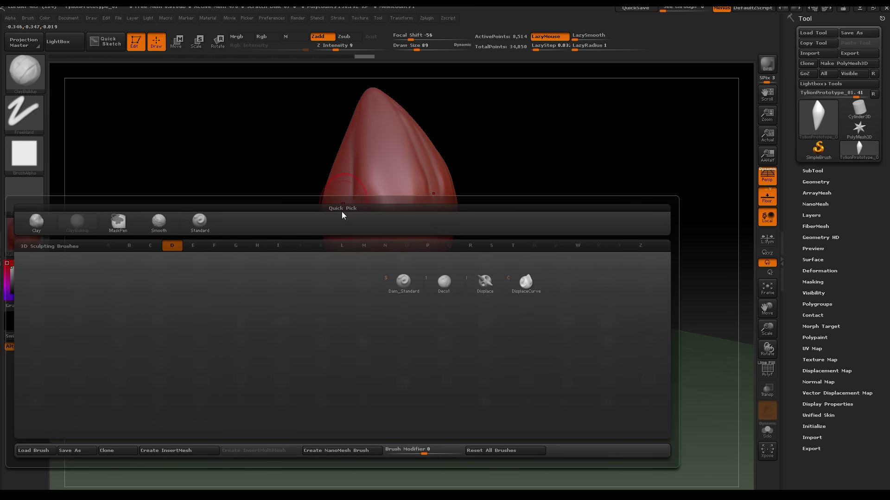
pyautogui.press('Escape')
pyautogui.press('b')
pyautogui.press('t')
pyautogui.press('d')
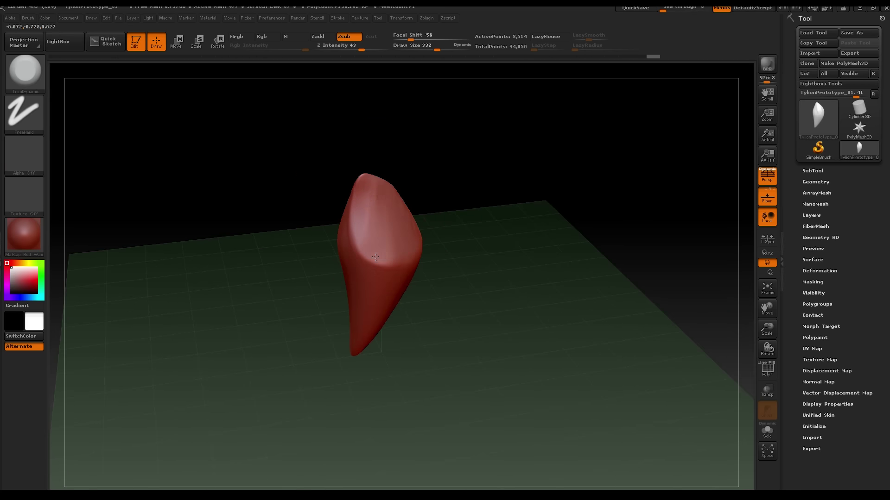
pyautogui.moveTo(384, 209)
pyautogui.mouseDown()
pyautogui.moveTo(392, 284)
pyautogui.moveTo(379, 283)
pyautogui.mouseUp()
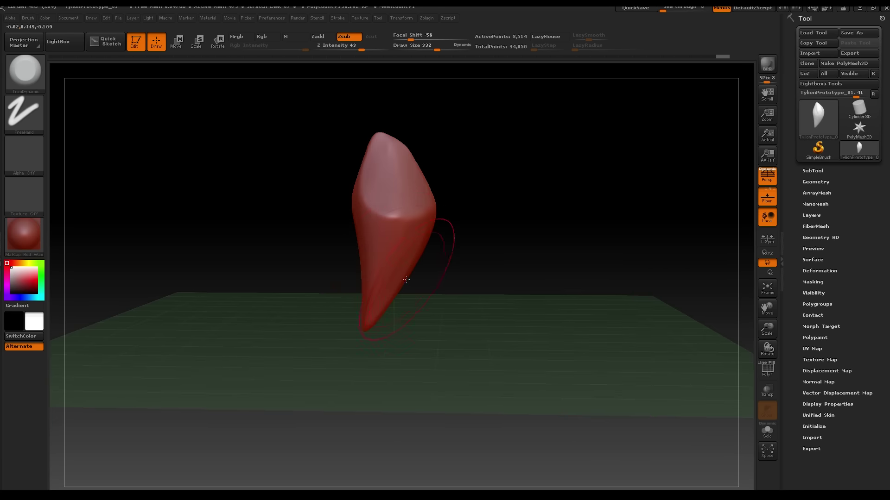
# Step: With ClayBuildup at Draw Size 160, add clay wrinkles on the lower-right and middle-left sides
pyautogui.press('b')
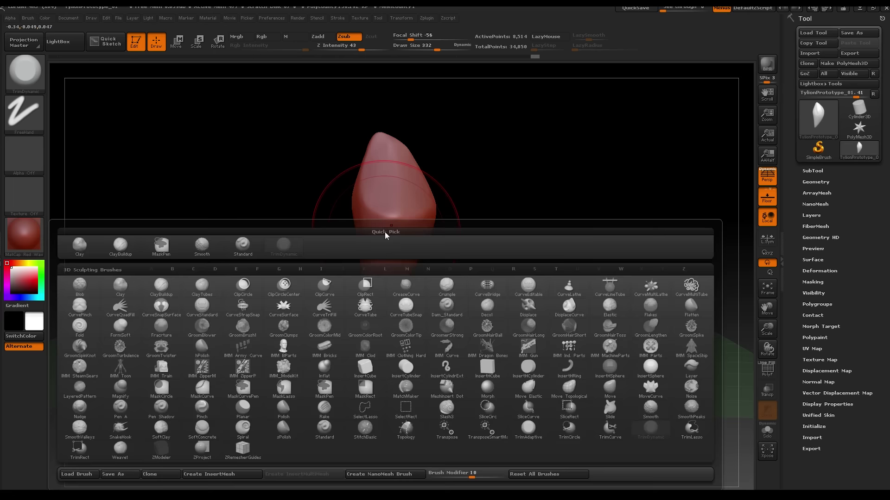
pyautogui.press('c')
pyautogui.press('b')
pyautogui.press('s')
pyautogui.moveTo(388, 232); pyautogui.dragTo(374, 232)
pyautogui.moveTo(385, 315)
pyautogui.mouseDown()
pyautogui.moveTo(368, 273)
pyautogui.moveTo(421, 238)
pyautogui.moveTo(395, 246)
pyautogui.moveTo(418, 219)
pyautogui.mouseUp()
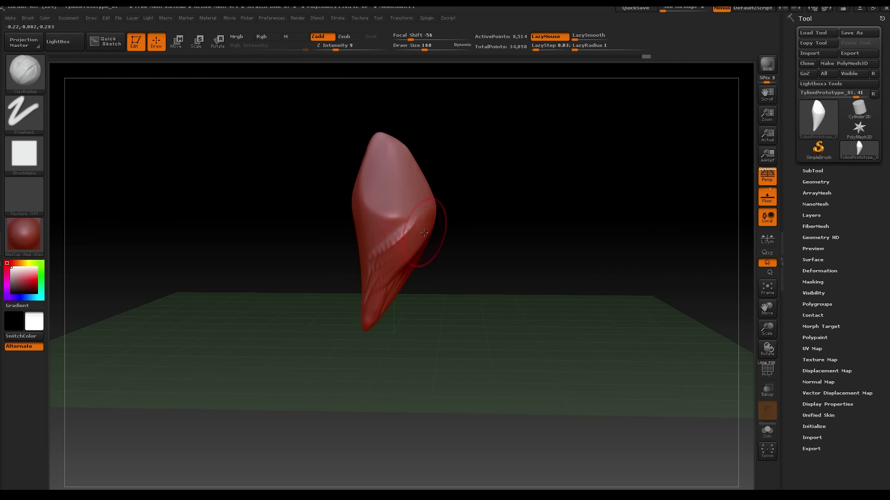
pyautogui.moveTo(373, 274)
pyautogui.mouseDown()
pyautogui.moveTo(436, 209)
pyautogui.moveTo(383, 242)
pyautogui.moveTo(407, 239)
pyautogui.moveTo(363, 254)
pyautogui.moveTo(419, 236)
pyautogui.mouseUp()
pyautogui.moveTo(381, 262); pyautogui.dragTo(389, 262)
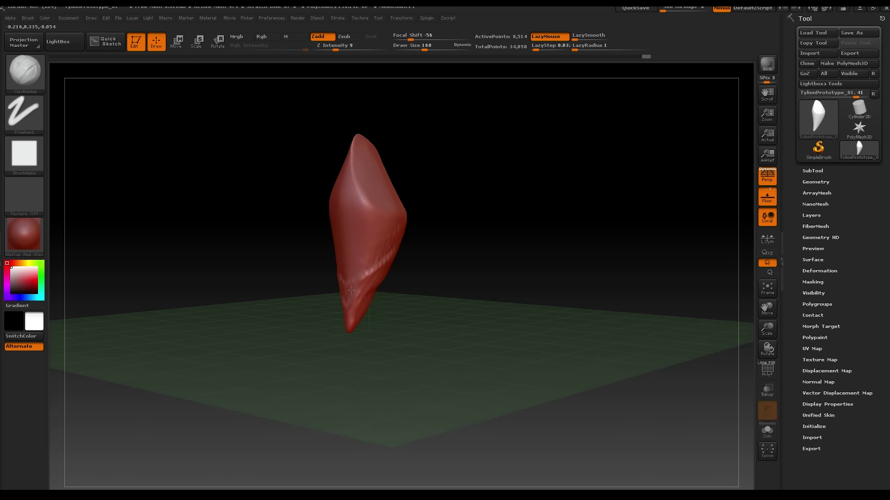
# Step: Step up to the highest subdivision level and redo the clay wrinkle strokes
pyautogui.hotkey('ctrl', 'd')
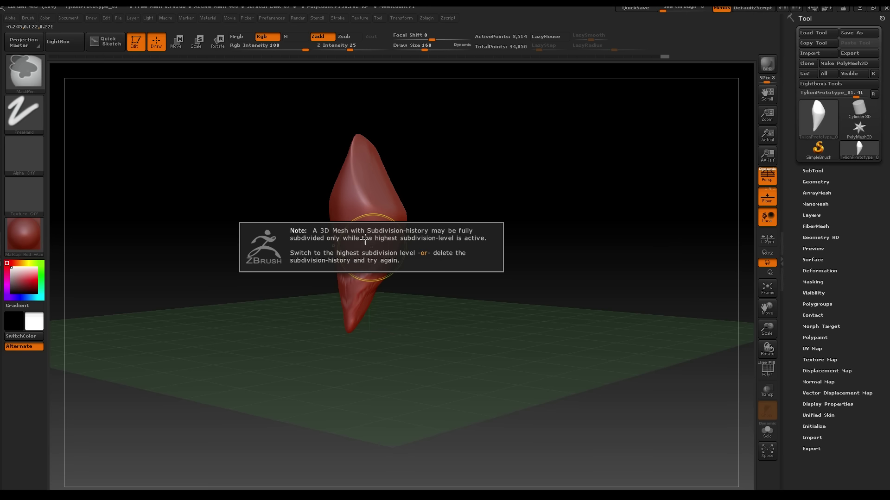
pyautogui.moveTo(365, 240)
pyautogui.mouseDown()
pyautogui.moveTo(398, 208)
pyautogui.moveTo(426, 159)
pyautogui.moveTo(410, 151)
pyautogui.mouseUp()
pyautogui.press('d')
pyautogui.press('shift')
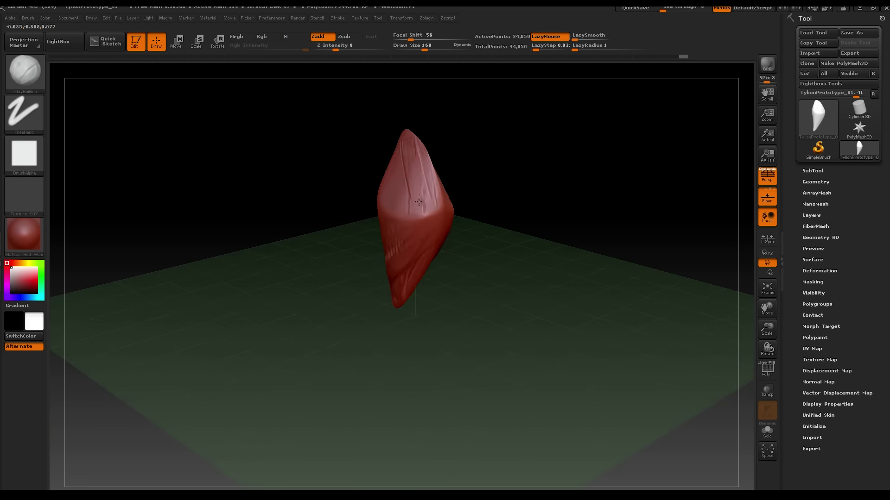
pyautogui.press('ctrl')
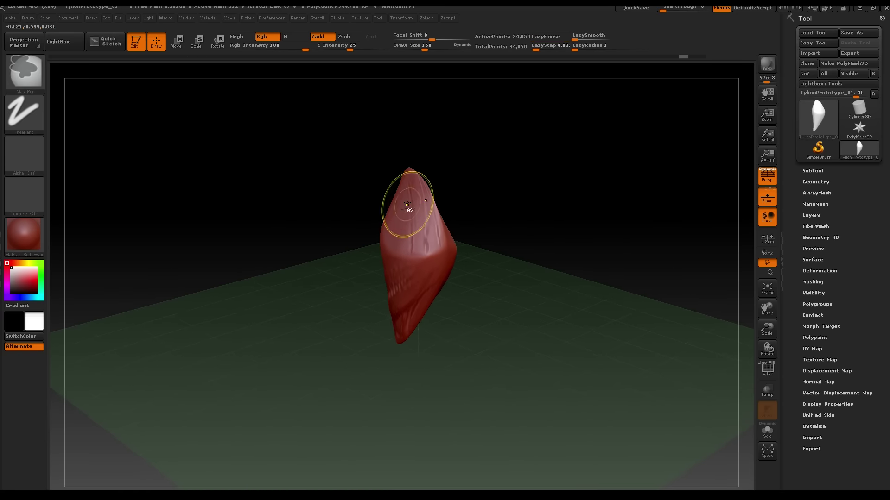
pyautogui.moveTo(408, 139); pyautogui.dragTo(403, 204)
pyautogui.press('s')
pyautogui.hotkey('ctrl', 'shift', 'z')
pyautogui.hotkey('ctrl', 'shift', 'z')
pyautogui.hotkey('ctrl', 'shift', 'z')
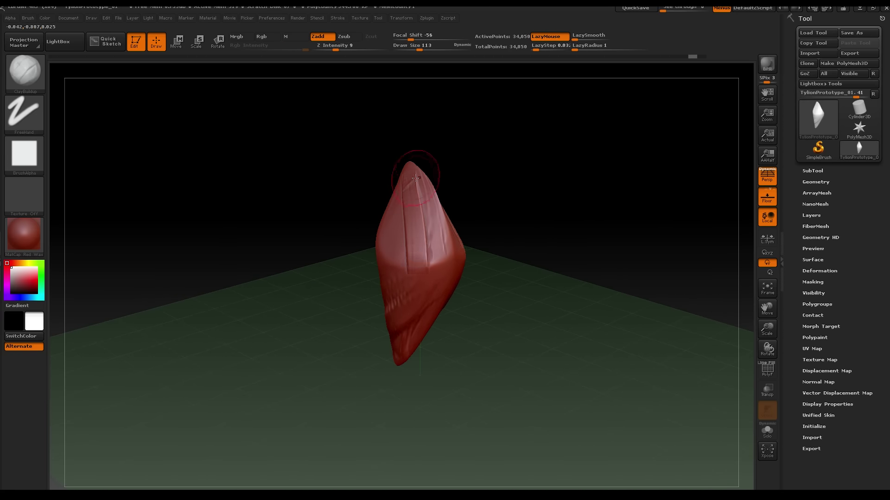
pyautogui.hotkey('ctrl', 'shift', 'z')
pyautogui.hotkey('ctrl', 'shift', 'z')
# Step: Lower the lazy step value and smooth the upper right edge with TrimDynamic
pyautogui.moveTo(535, 49); pyautogui.dragTo(539, 48)
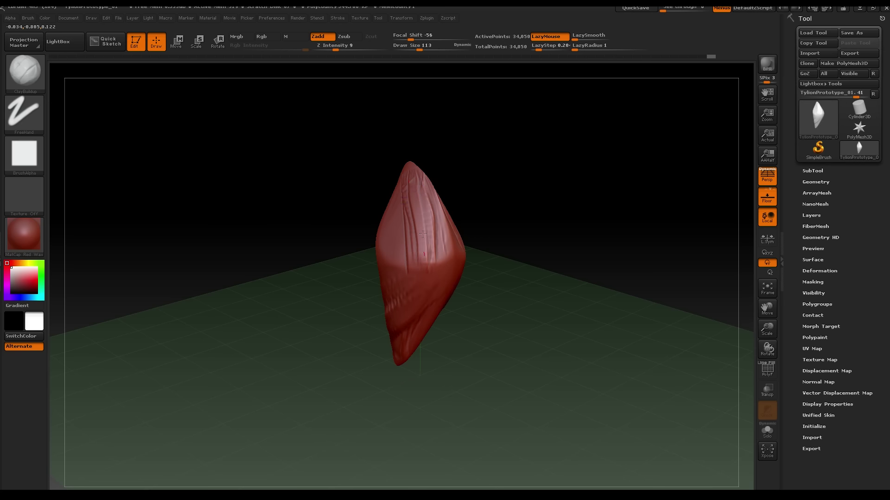
pyautogui.press('shift')
pyautogui.press('b')
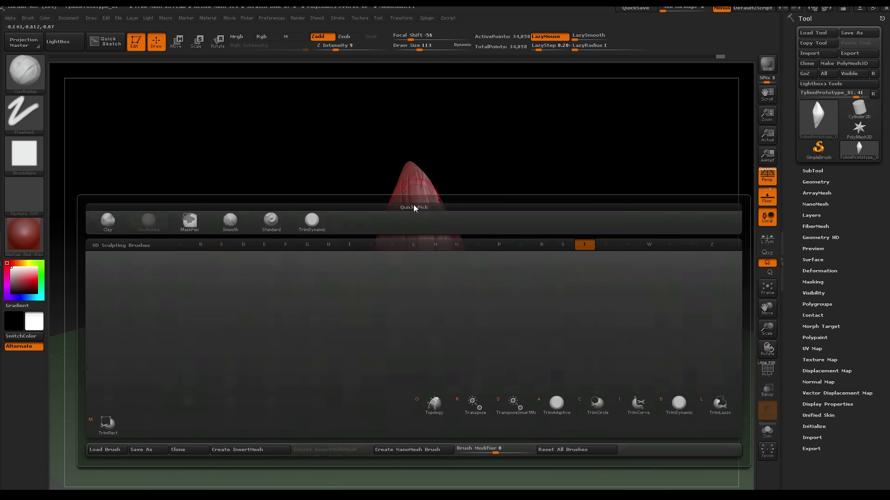
pyautogui.press('t')
pyautogui.press('d')
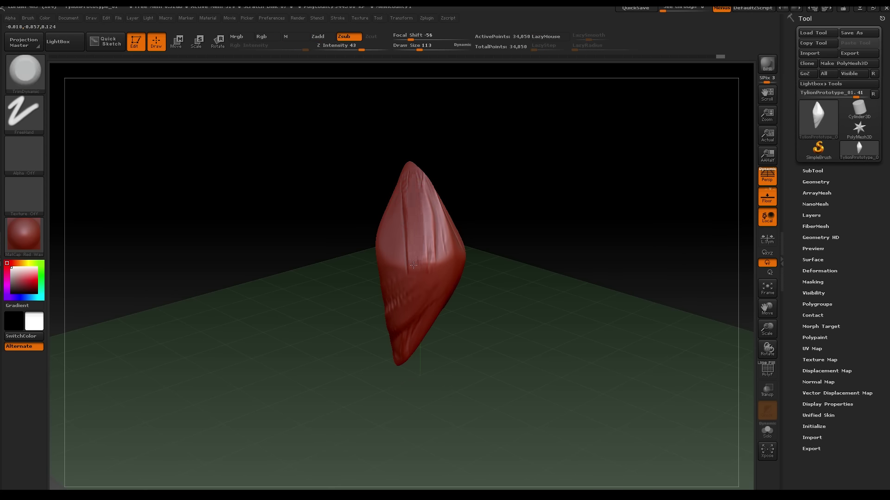
pyautogui.keyDown('shift'); pyautogui.moveTo(470, 195); pyautogui.dragTo(437, 195); pyautogui.keyUp('shift')
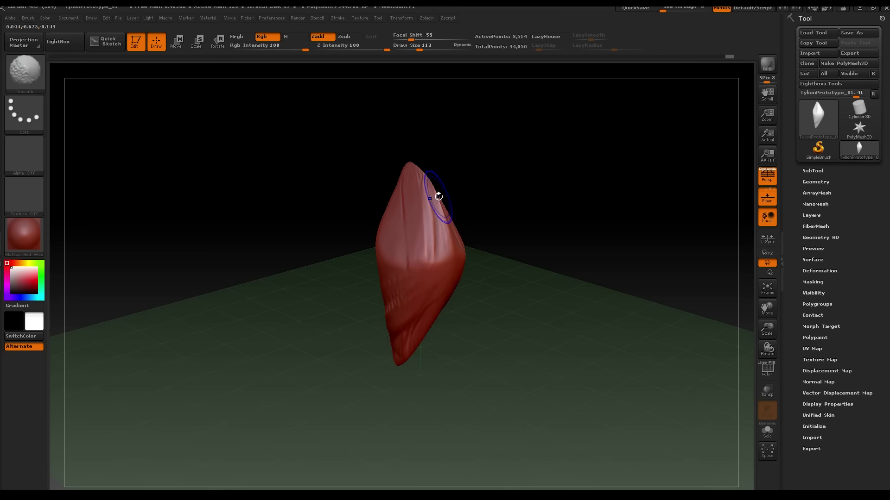
# Step: Delete the higher subdivision levels and smooth out the wrinkles on the model's centre
pyautogui.click(814, 170)
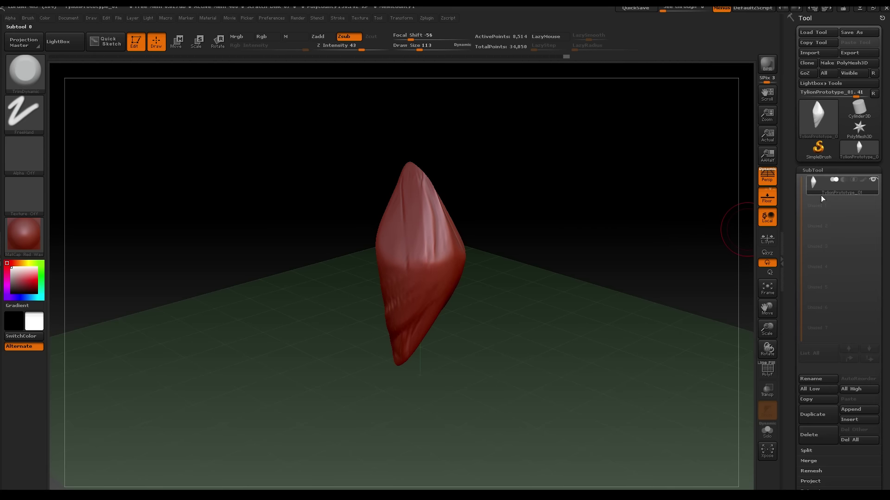
pyautogui.scroll(-3, 839, 232)
pyautogui.scroll(-2, 825, 301)
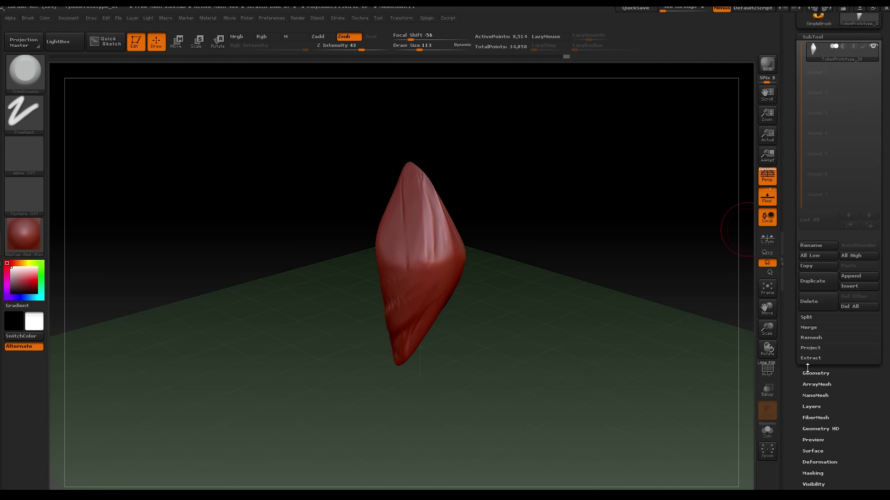
pyautogui.click(807, 375)
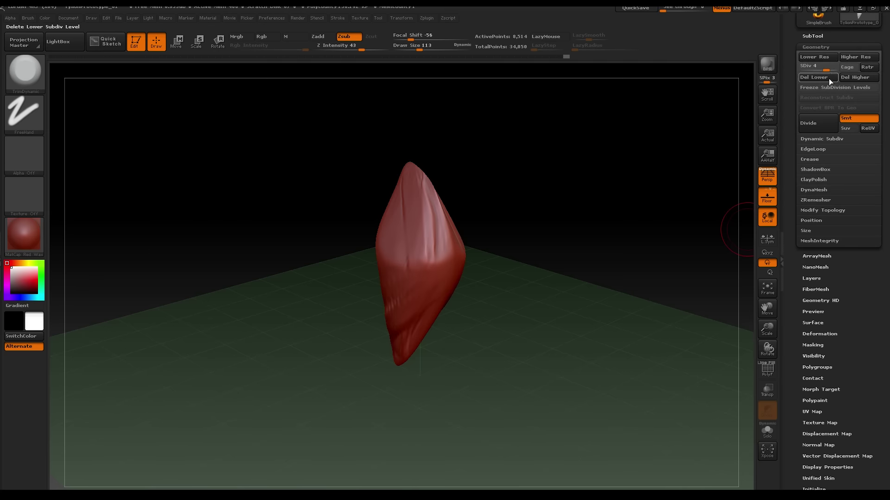
pyautogui.click(858, 79)
pyautogui.moveTo(447, 96)
pyautogui.mouseDown()
pyautogui.moveTo(418, 255)
pyautogui.moveTo(461, 243)
pyautogui.mouseUp()
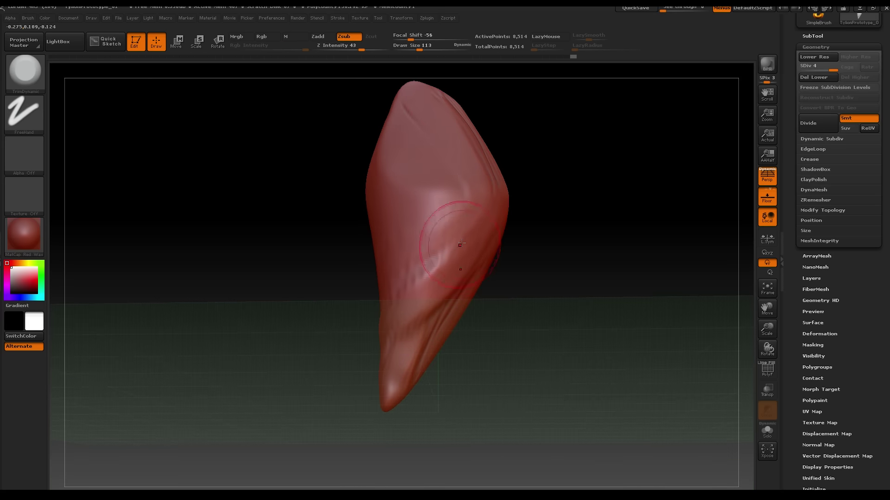
pyautogui.keyDown('shift'); pyautogui.moveTo(436, 280); pyautogui.dragTo(445, 222); pyautogui.keyUp('shift')
pyautogui.moveTo(440, 259)
pyautogui.keyDown('shift'); pyautogui.mouseDown()
pyautogui.moveTo(454, 208)
pyautogui.moveTo(447, 204)
pyautogui.moveTo(436, 261)
pyautogui.moveTo(464, 269)
pyautogui.moveTo(454, 280)
pyautogui.mouseUp(); pyautogui.keyUp('shift')
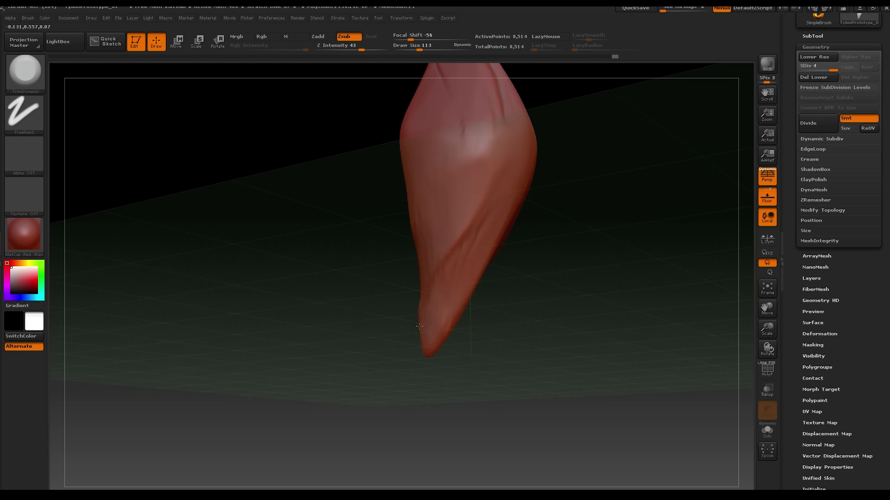
# Step: Hide the floor grid with Shift+P, turn to a symmetric front view, and filter brushes to I
pyautogui.moveTo(423, 323)
pyautogui.mouseDown()
pyautogui.moveTo(431, 291)
pyautogui.moveTo(417, 289)
pyautogui.moveTo(410, 306)
pyautogui.mouseUp()
pyautogui.hotkey('shift', 'p')
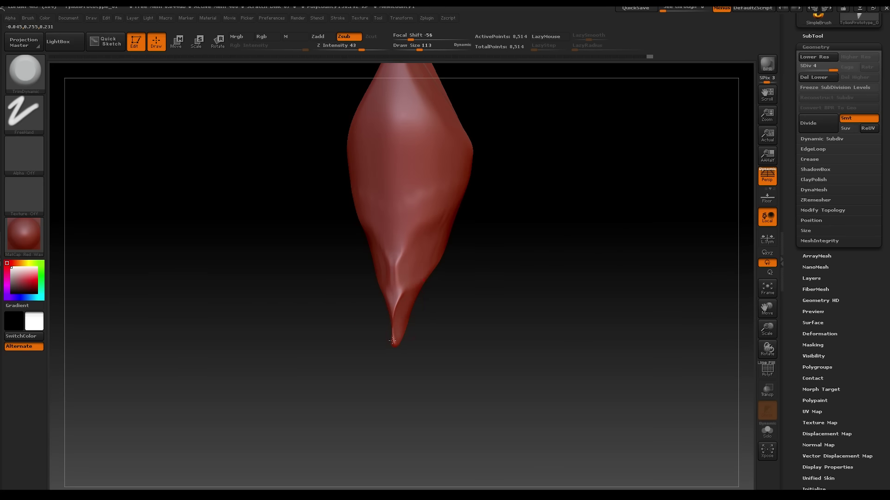
pyautogui.moveTo(392, 341); pyautogui.dragTo(389, 313)
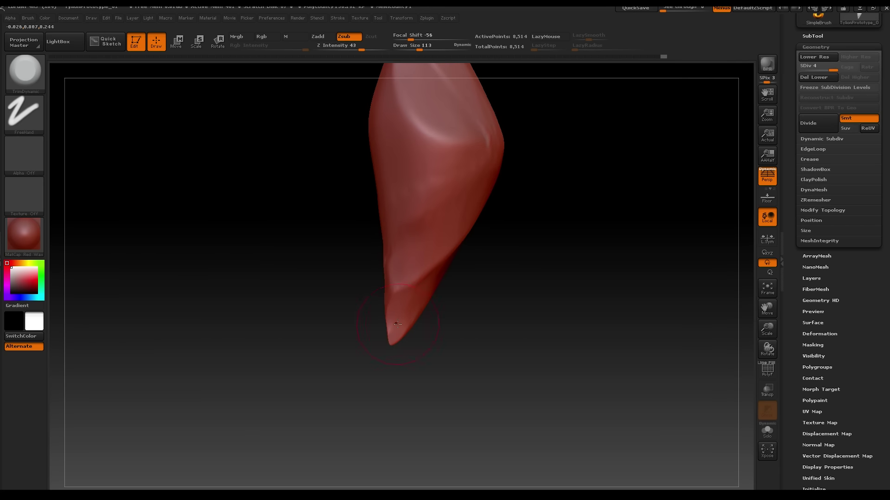
pyautogui.moveTo(416, 297); pyautogui.dragTo(432, 292)
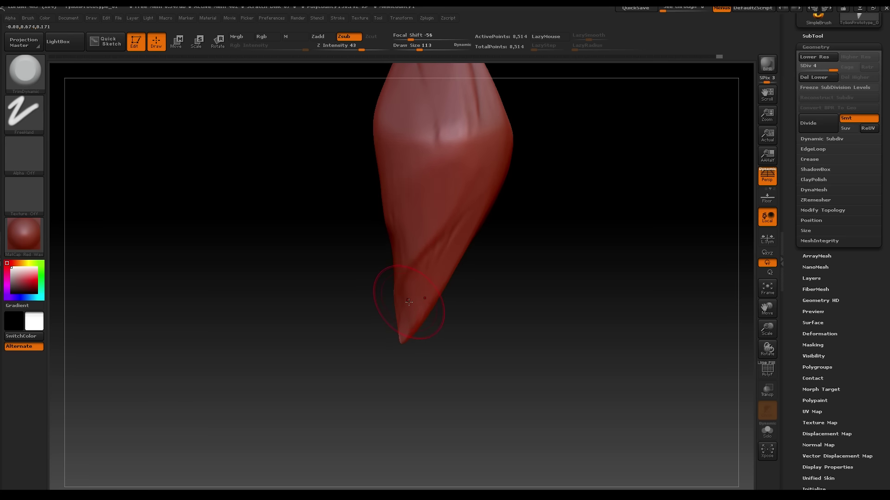
pyautogui.press('b')
pyautogui.press('i')
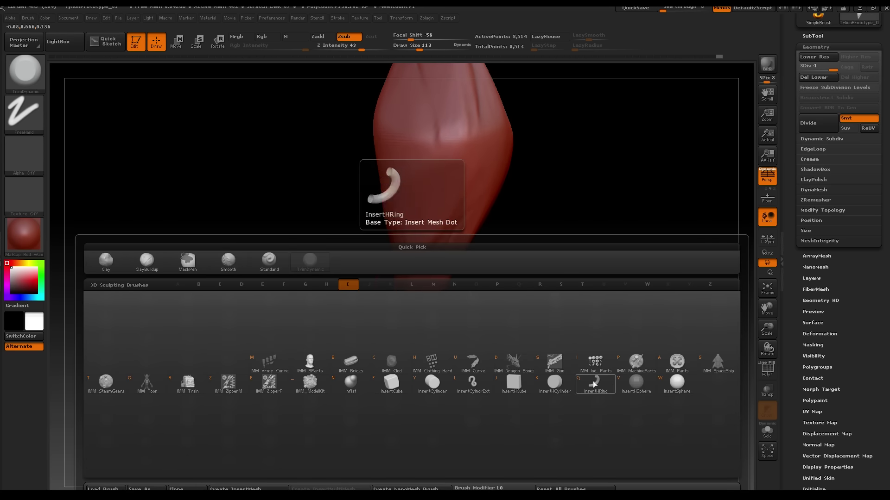
# Step: Try the Inflat brush, then undo back to the earlier shape with TrimDynamic selected
pyautogui.click(352, 383)
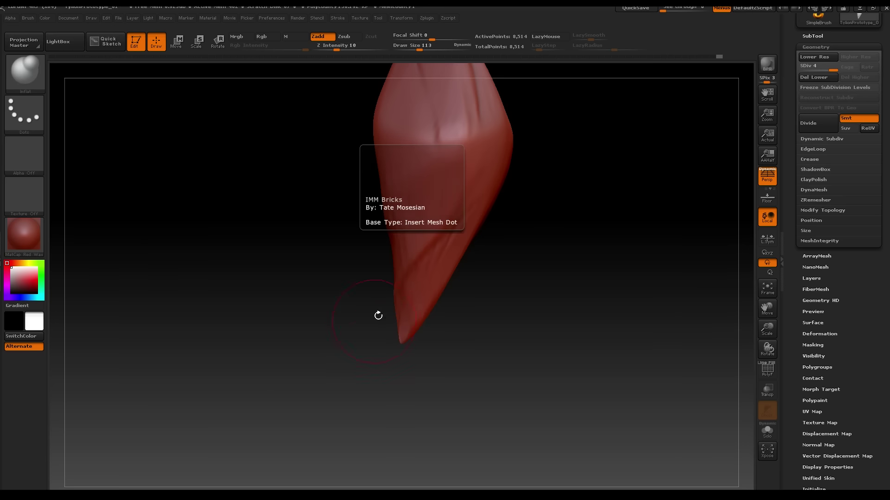
pyautogui.moveTo(378, 316); pyautogui.dragTo(430, 274)
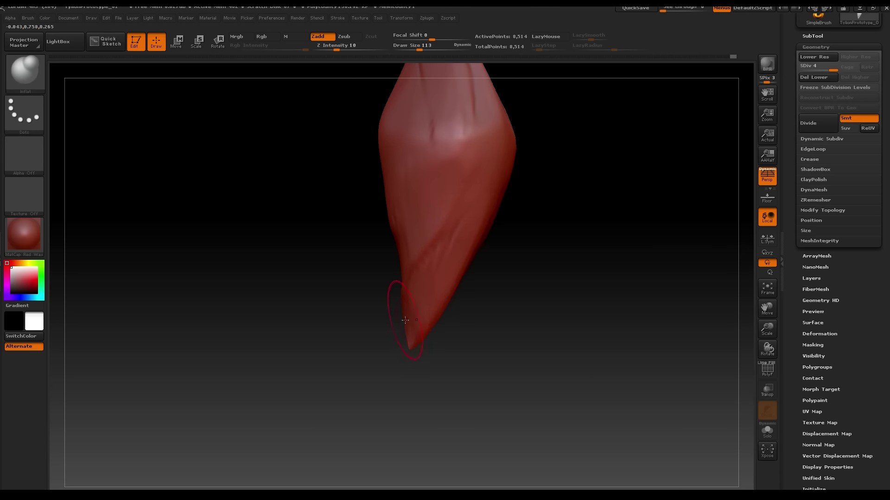
pyautogui.hotkey('ctrl', 'z')
pyautogui.press('b')
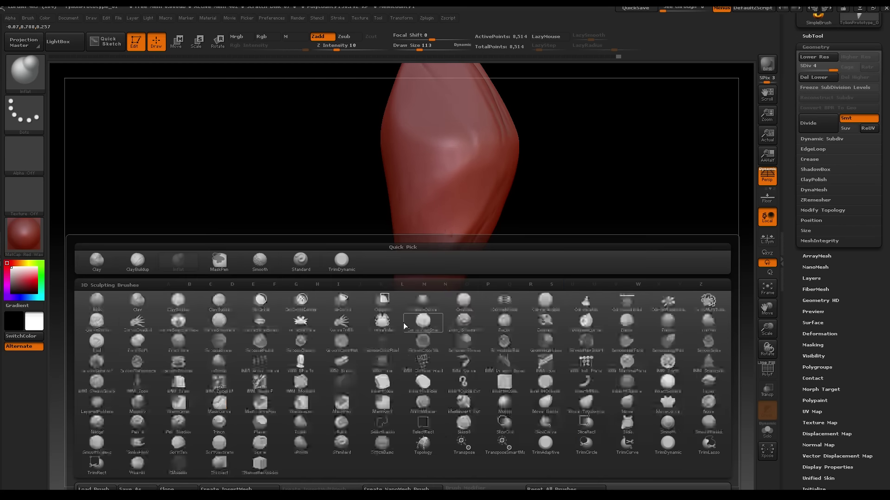
pyautogui.press('t')
pyautogui.press('d')
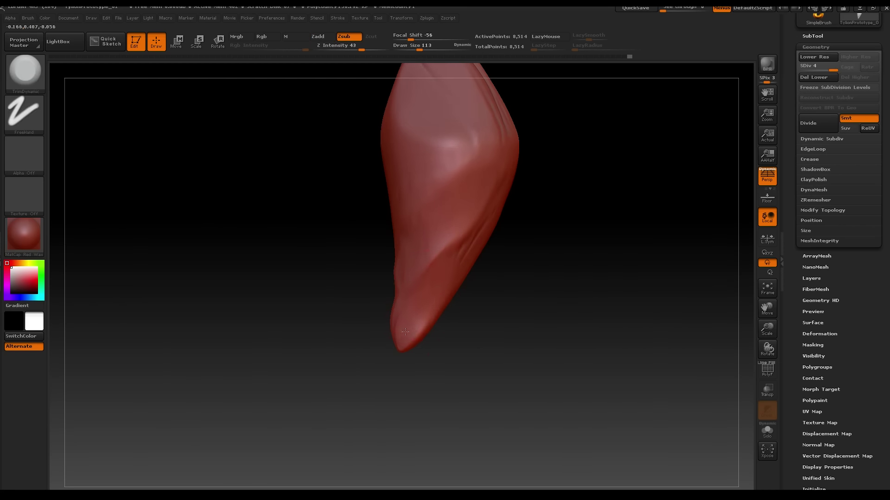
pyautogui.hotkey('ctrl', 'z')
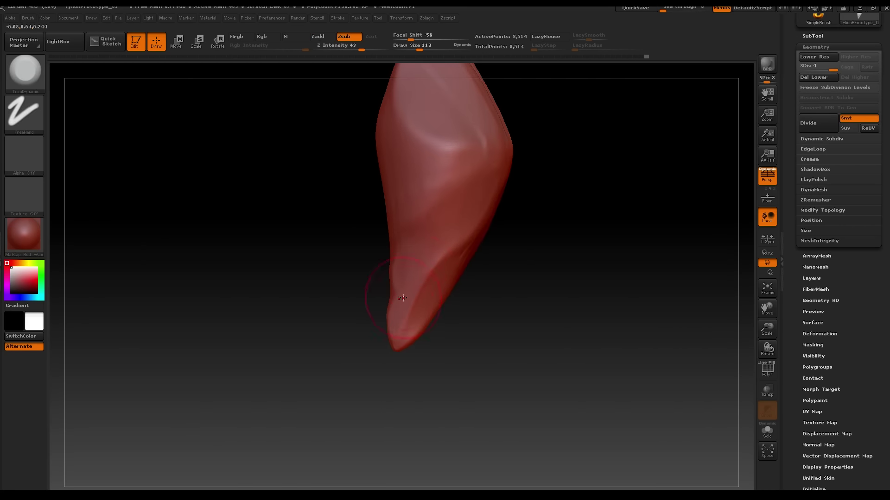
pyautogui.hotkey('ctrl', 'shift', 'z')
pyautogui.hotkey('ctrl', 'shift', 'z')
# Step: With ClayBuildup at Draw Size 75, sculpt a ridged clay band on the lower middle
pyautogui.press('b')
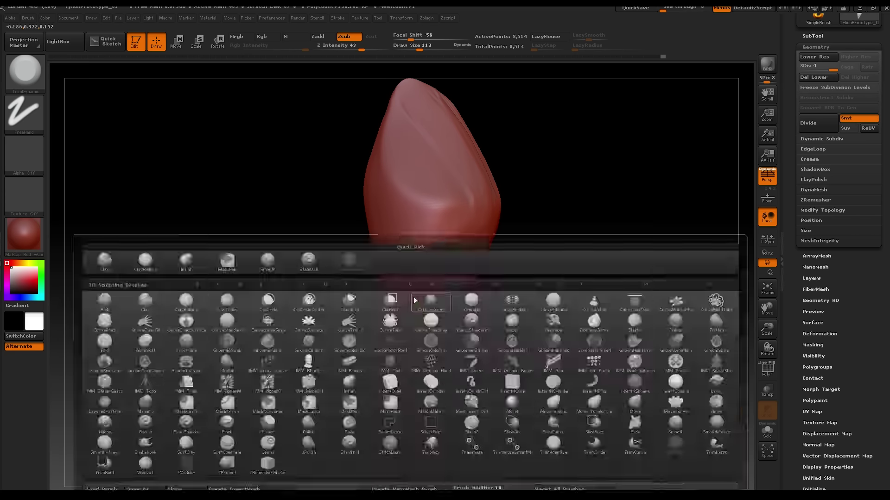
pyautogui.press('c')
pyautogui.press('b')
pyautogui.press('s')
pyautogui.moveTo(429, 266); pyautogui.dragTo(425, 267)
pyautogui.moveTo(418, 315)
pyautogui.mouseDown()
pyautogui.moveTo(465, 241)
pyautogui.moveTo(384, 325)
pyautogui.mouseUp()
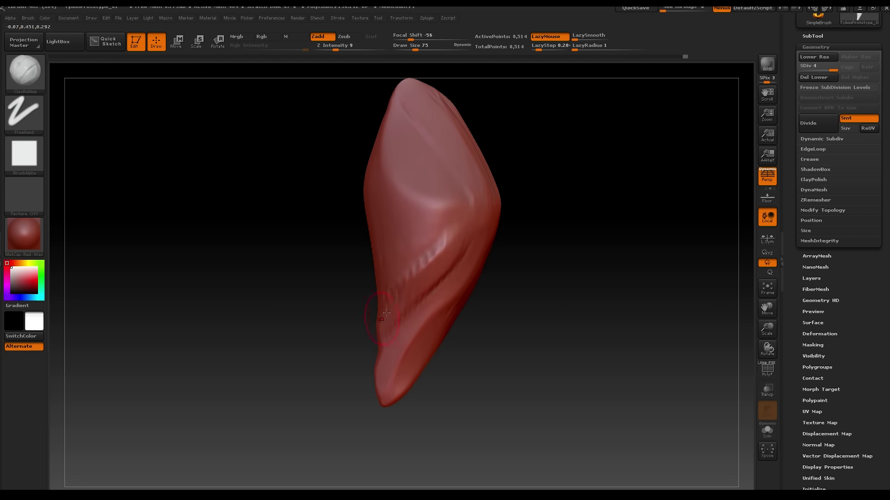
pyautogui.hotkey('ctrl', 'shift', 'z')
pyautogui.hotkey('ctrl', 'shift', 'z')
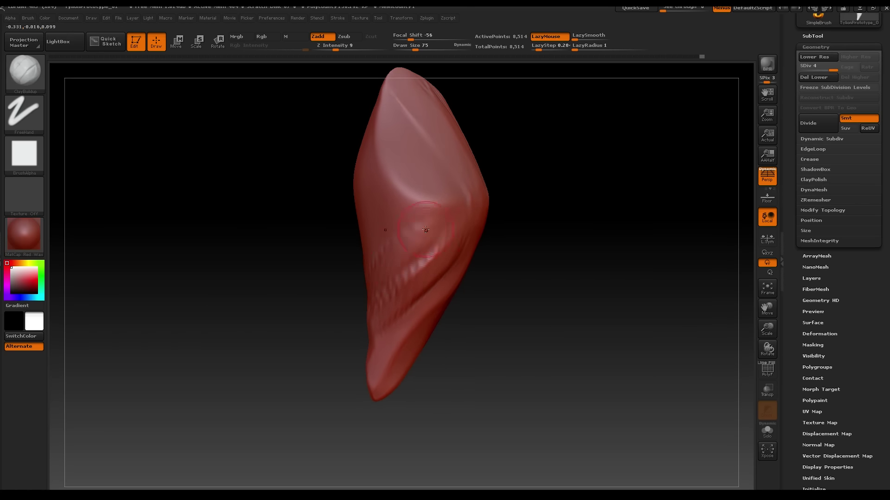
pyautogui.hotkey('ctrl', 'shift', 'z')
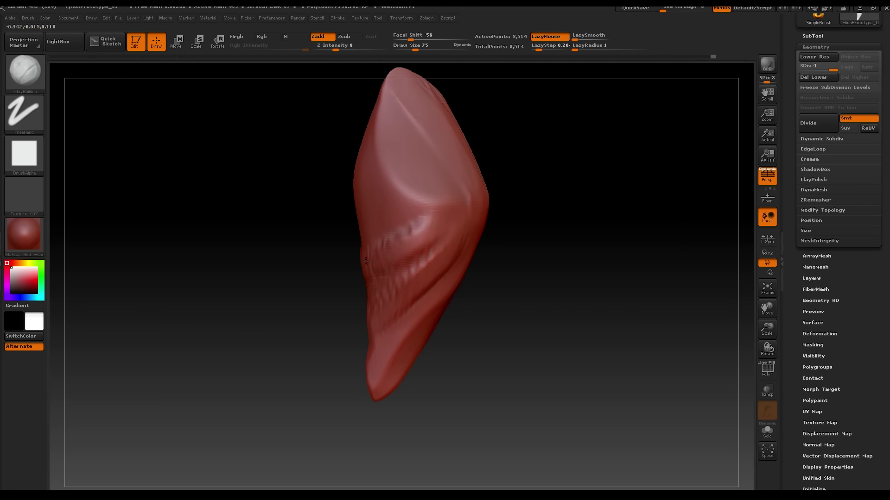
# Step: At Draw Size 50, sculpt a second ridged band above the first and check it
pyautogui.press('s')
pyautogui.moveTo(391, 251); pyautogui.dragTo(380, 251)
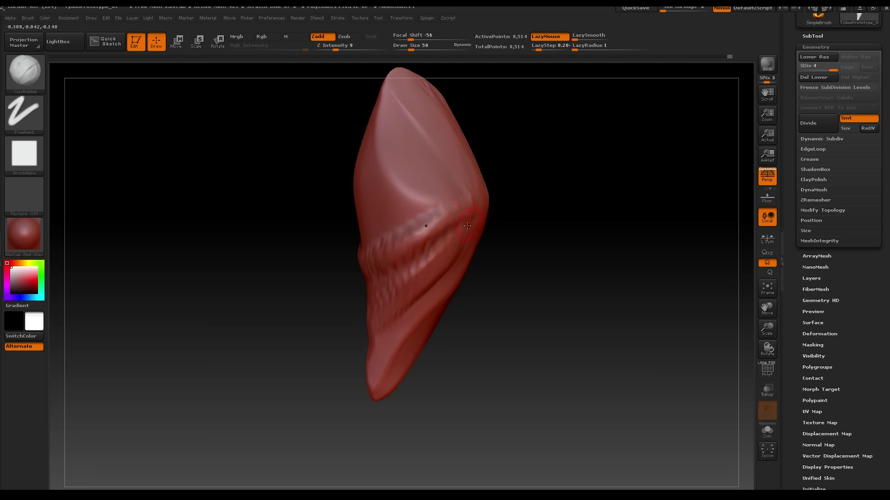
pyautogui.moveTo(467, 226); pyautogui.dragTo(468, 230)
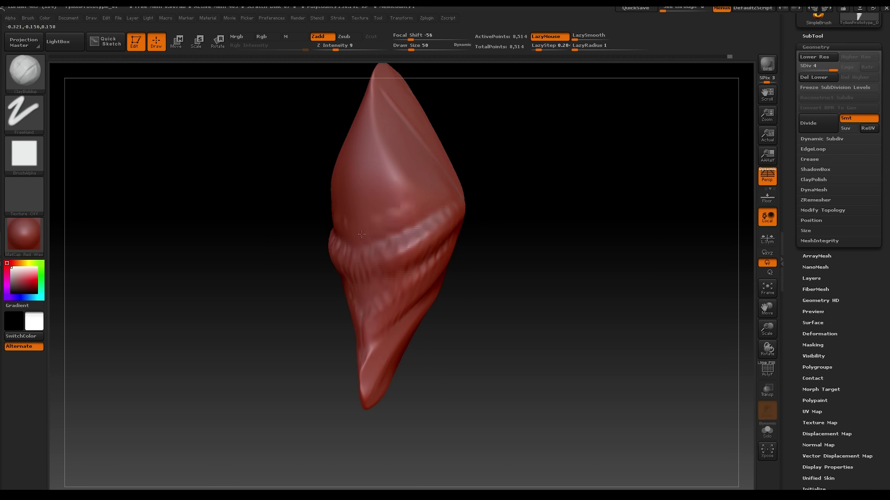
pyautogui.moveTo(362, 234); pyautogui.dragTo(412, 204)
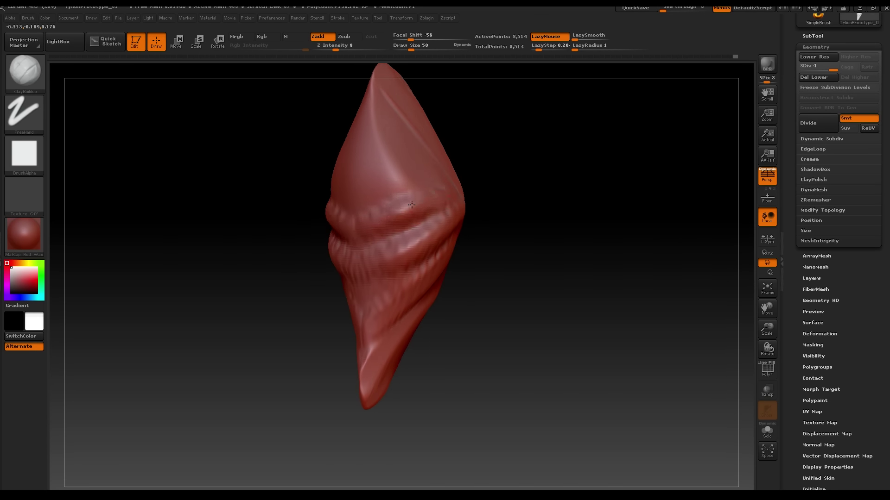
pyautogui.moveTo(412, 279)
pyautogui.mouseDown()
pyautogui.moveTo(361, 329)
pyautogui.moveTo(457, 294)
pyautogui.mouseUp()
pyautogui.moveTo(461, 289)
pyautogui.mouseDown()
pyautogui.moveTo(414, 275)
pyautogui.moveTo(410, 284)
pyautogui.mouseUp()
# Step: Switch to the Move brush and step back through the sculpt history
pyautogui.press('b')
pyautogui.press('m')
pyautogui.press('v')
pyautogui.press('s')
pyautogui.hotkey('ctrl', 'z')
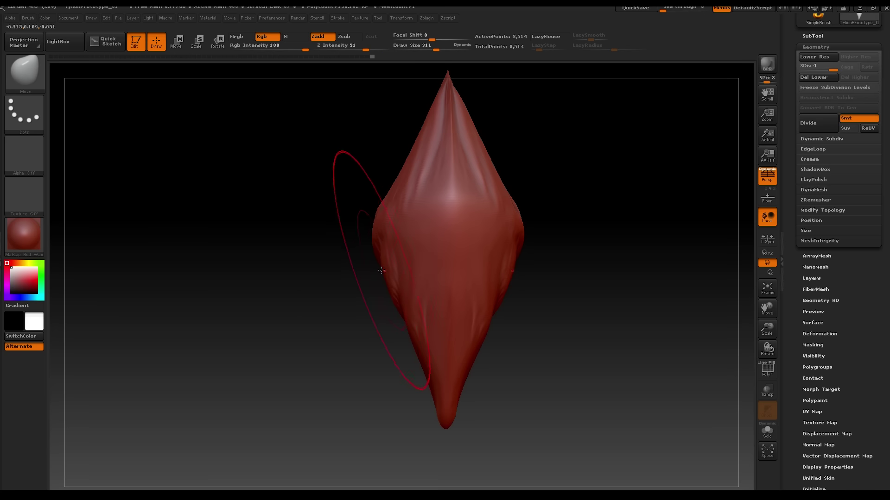
# Step: Undo and redo through the history to restore the left-leaning horn tip
pyautogui.hotkey('ctrl', 'z')
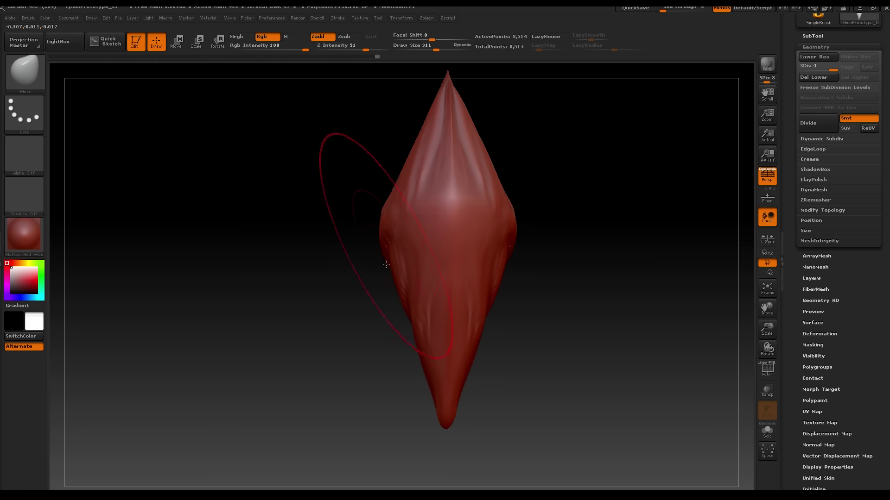
pyautogui.hotkey('ctrl', 'z')
pyautogui.moveTo(413, 356); pyautogui.dragTo(377, 400)
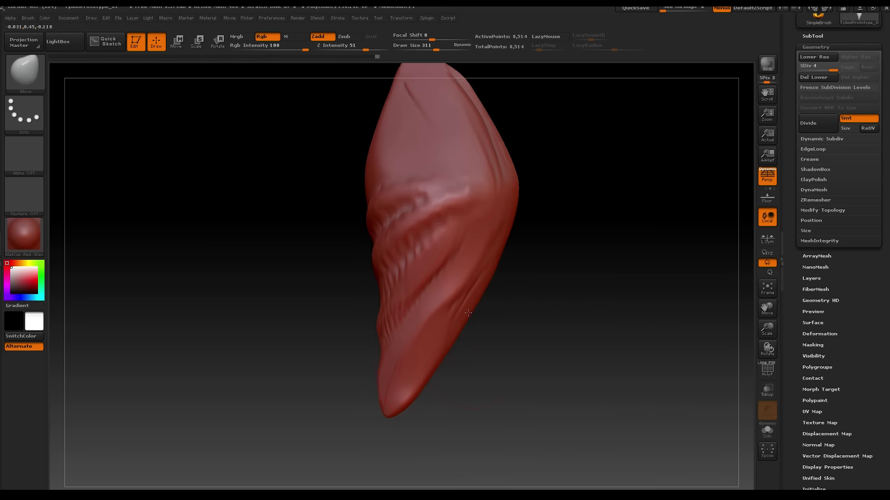
pyautogui.hotkey('ctrl', 'z')
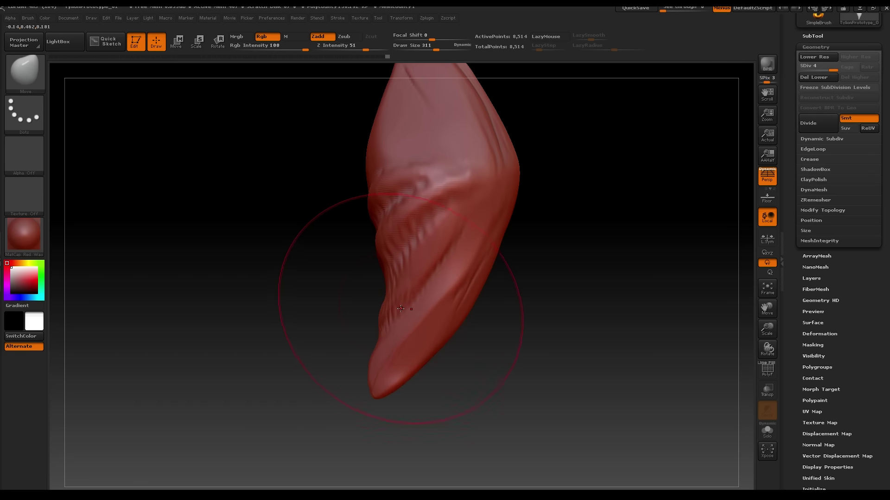
pyautogui.hotkey('ctrl', 'z')
pyautogui.hotkey('ctrl', 'z')
pyautogui.hotkey('ctrl', 'z')
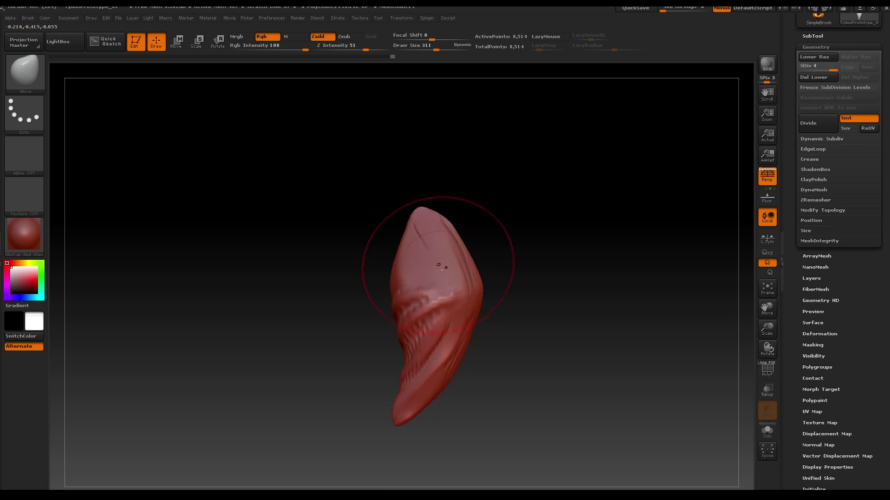
pyautogui.hotkey('ctrl', 'z')
pyautogui.hotkey('ctrl', 'shift', 'z')
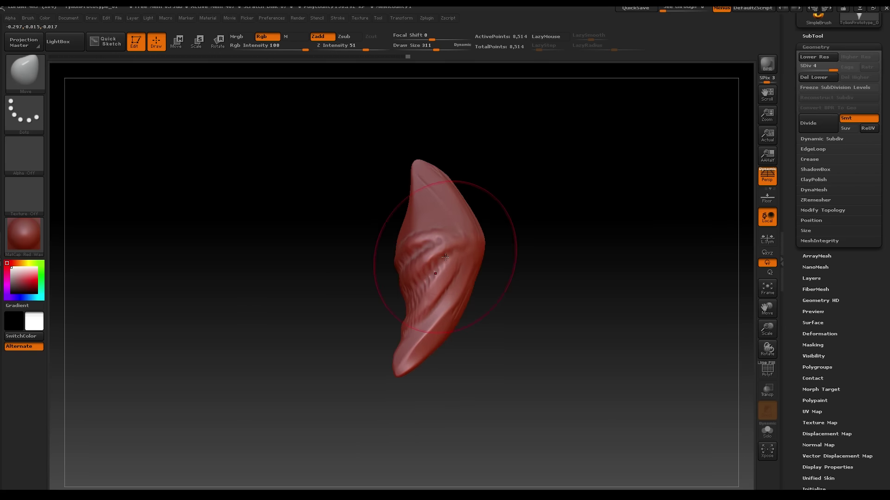
pyautogui.moveTo(413, 278)
pyautogui.mouseDown()
pyautogui.moveTo(479, 290)
pyautogui.moveTo(452, 285)
pyautogui.mouseUp()
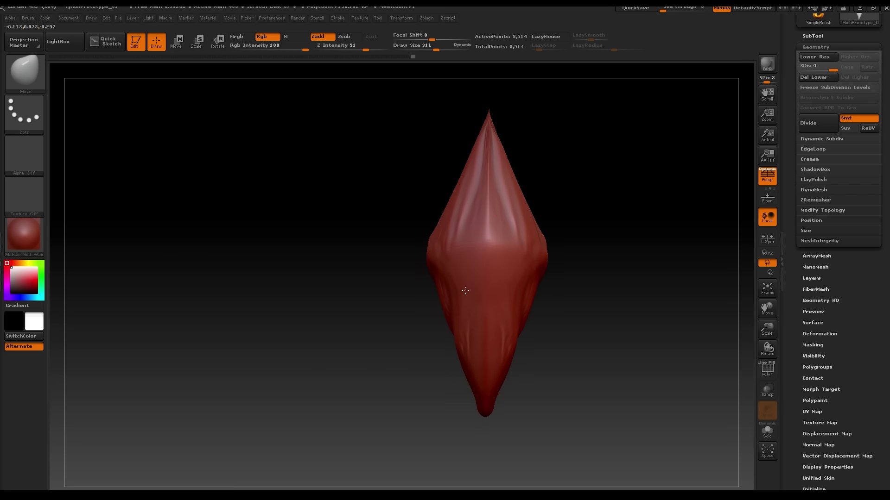
pyautogui.hotkey('ctrl', 'shift', 'z')
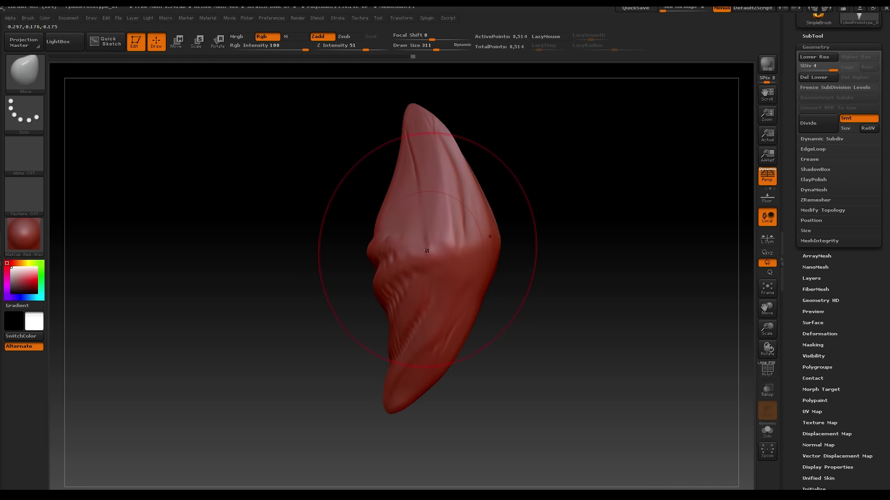
# Step: Set Draw Size to 97, select ClayBuildup, and rotate the sculpt to a new angle
pyautogui.press('s')
pyautogui.moveTo(424, 250); pyautogui.dragTo(411, 253)
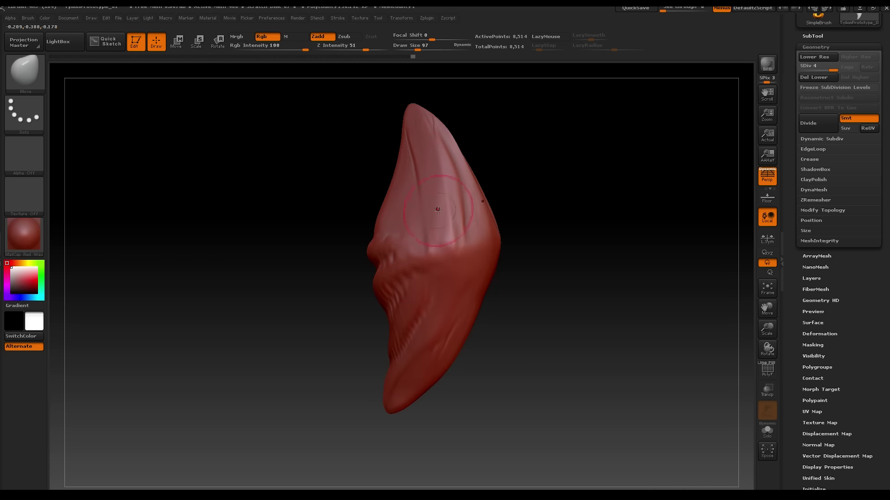
pyautogui.press('b')
pyautogui.press('c')
pyautogui.press('b')
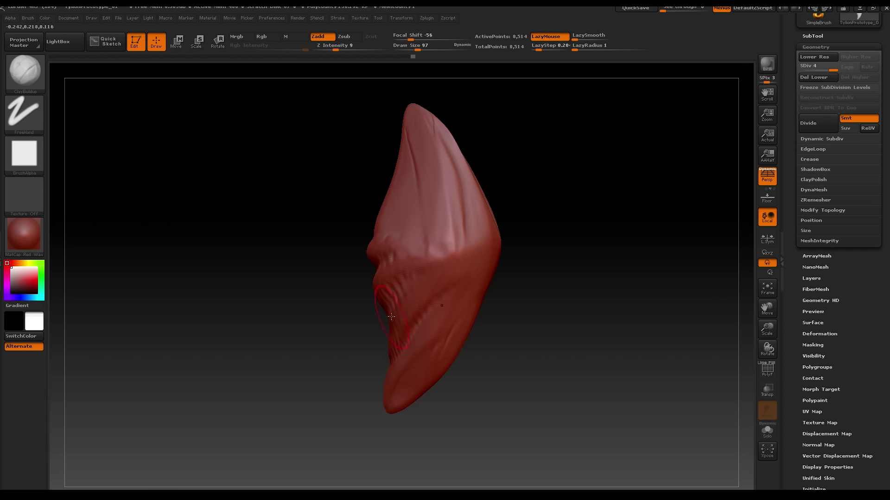
pyautogui.moveTo(445, 259); pyautogui.dragTo(426, 234, button='right')
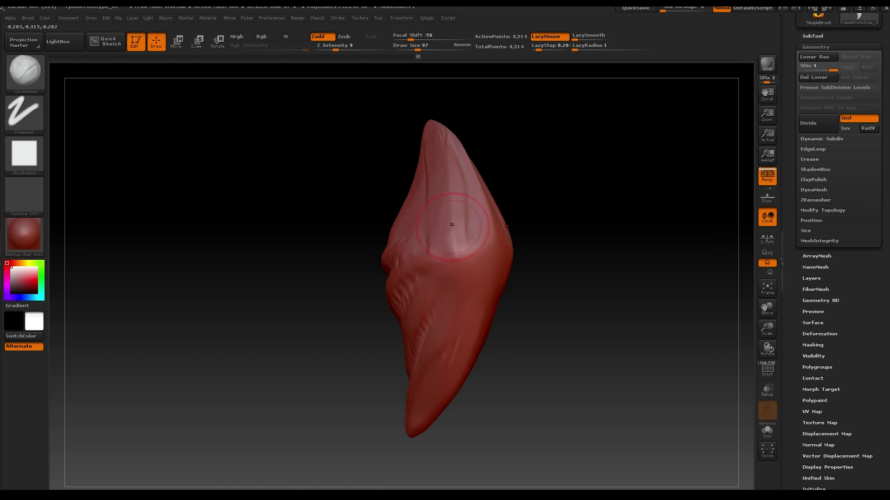
# Step: Trim the upper-right ridge flat with TrimDynamic, then open the Geometry HD settings
pyautogui.press('b')
pyautogui.press('t')
pyautogui.press('d')
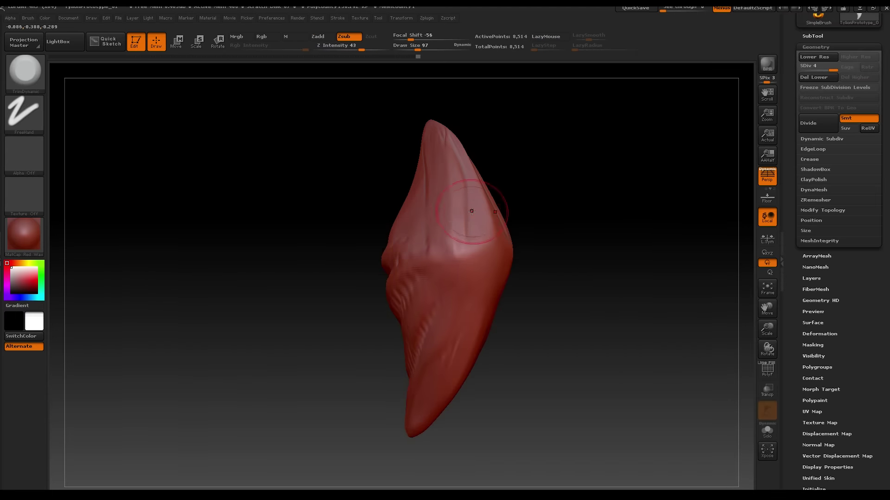
pyautogui.moveTo(472, 212); pyautogui.dragTo(458, 212)
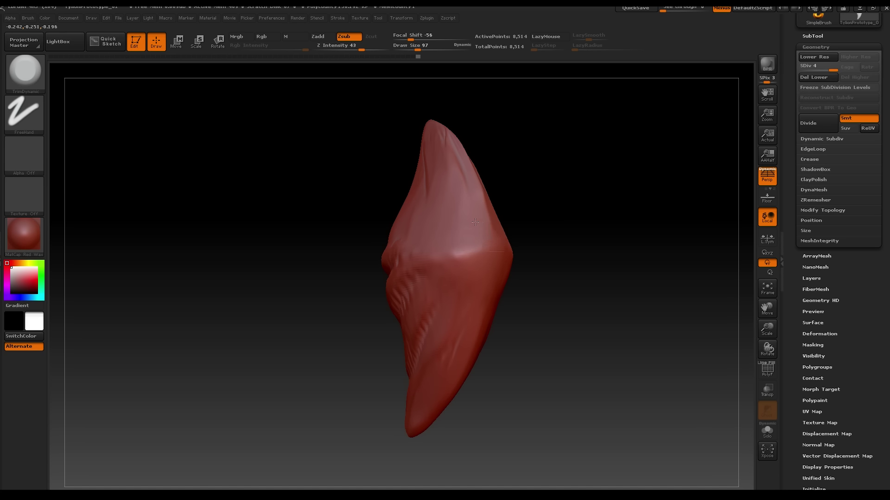
pyautogui.moveTo(475, 222)
pyautogui.mouseDown(button='right')
pyautogui.moveTo(472, 264)
pyautogui.moveTo(397, 179)
pyautogui.mouseUp(button='right')
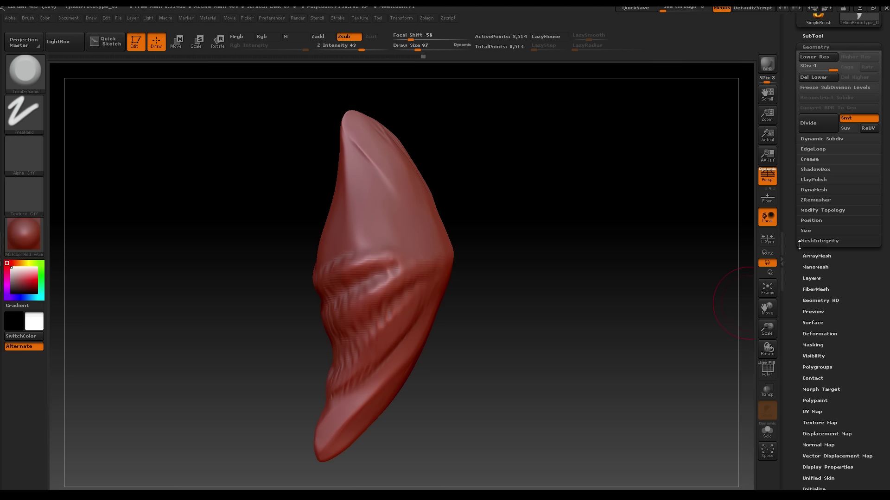
pyautogui.click(821, 300)
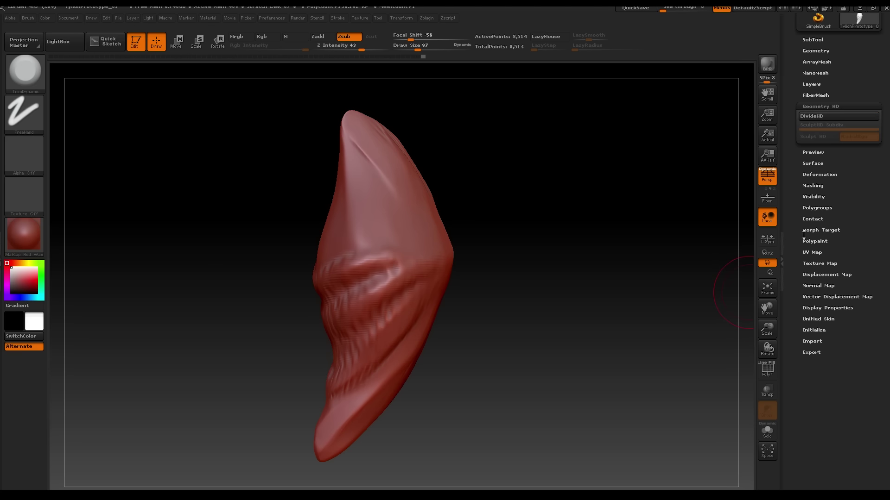
# Step: Run ZRemesher from Tool > Geometry, retopologizing the horn to 8,368 even points
pyautogui.moveTo(823, 146); pyautogui.dragTo(823, 277)
pyautogui.click(816, 181)
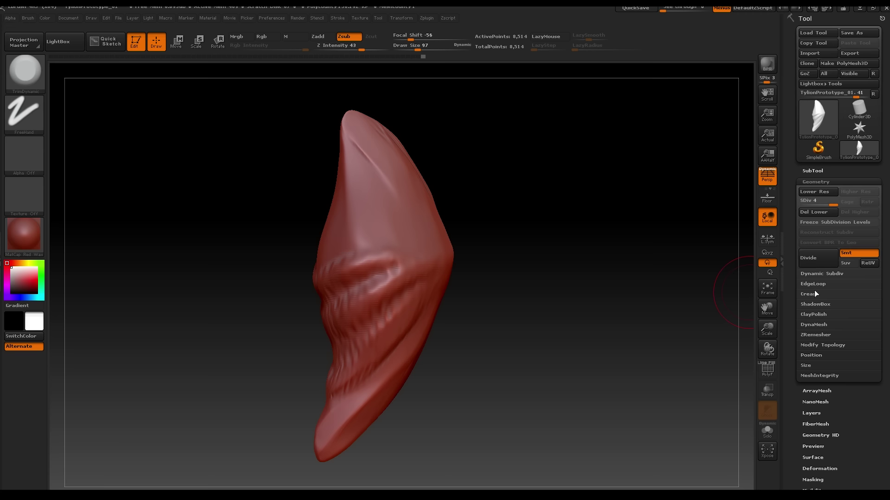
pyautogui.click(817, 335)
pyautogui.click(822, 354)
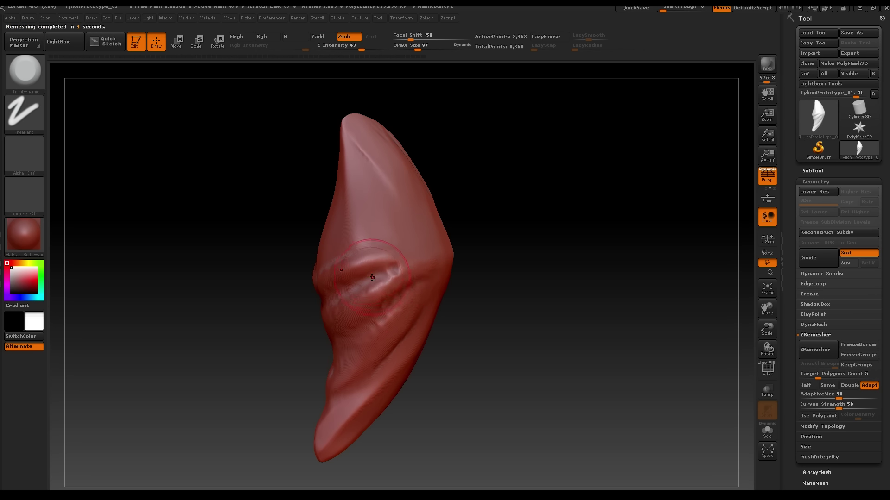
pyautogui.moveTo(372, 277); pyautogui.dragTo(377, 297)
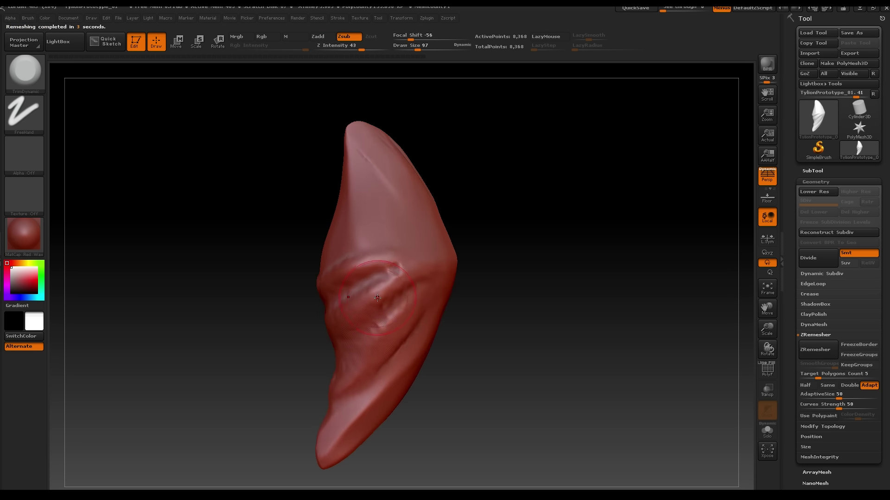
# Step: With ClayBuildup at Draw Size 35, build clay ridges across the middle of the head
pyautogui.press('b')
pyautogui.press('b')
pyautogui.press('c')
pyautogui.press('b')
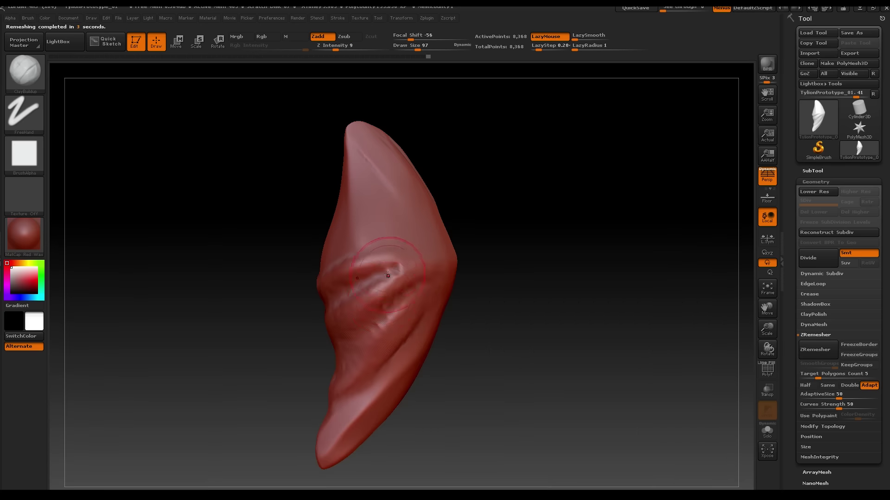
pyautogui.press('s')
pyautogui.moveTo(378, 294); pyautogui.dragTo(366, 296)
pyautogui.moveTo(351, 326); pyautogui.dragTo(438, 271)
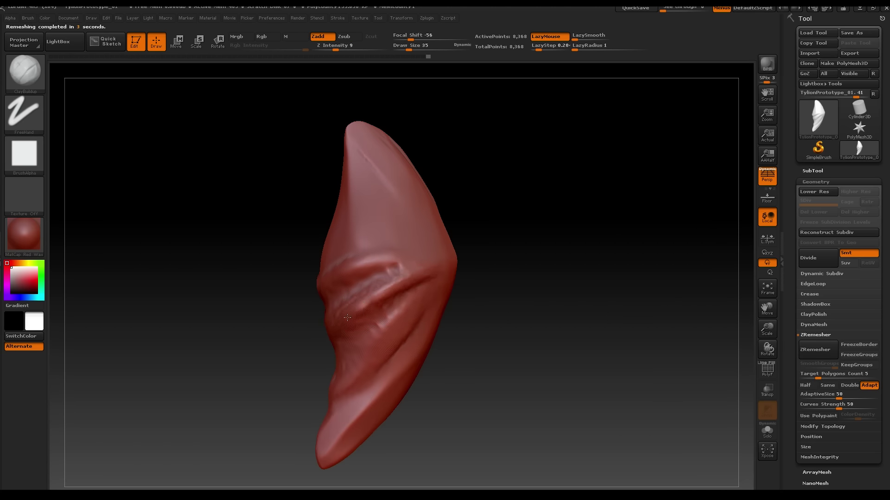
pyautogui.moveTo(402, 301); pyautogui.dragTo(385, 334)
pyautogui.moveTo(408, 303); pyautogui.dragTo(353, 377)
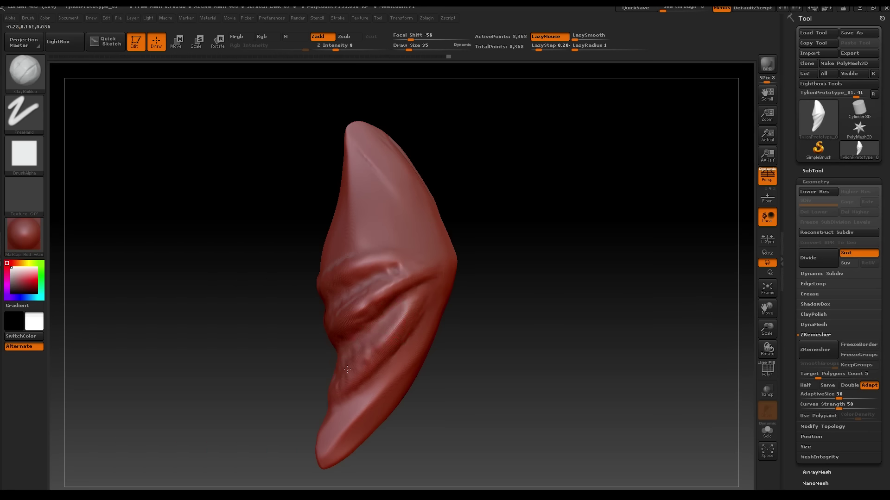
# Step: Smooth the lower tip, undo a stray V-shaped stroke, and add a new clay stroke on the face
pyautogui.keyDown('shift'); pyautogui.moveTo(359, 368); pyautogui.dragTo(388, 332); pyautogui.keyUp('shift')
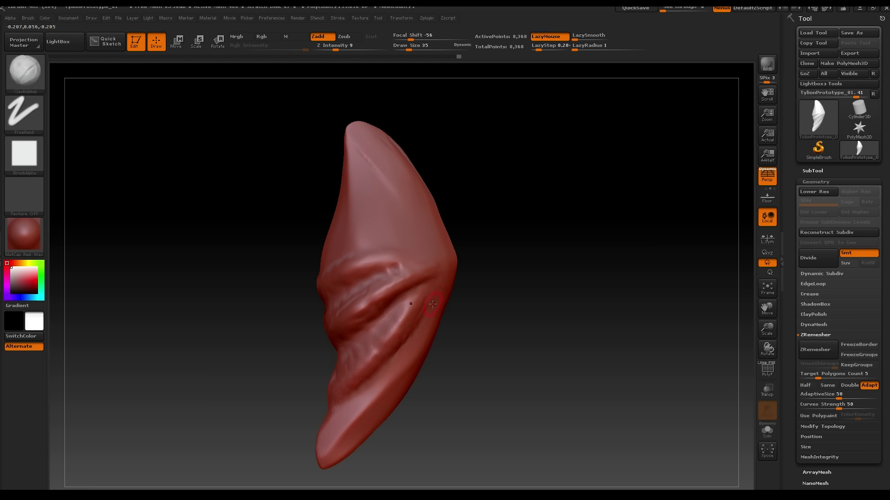
pyautogui.moveTo(432, 304); pyautogui.dragTo(393, 335, button='right')
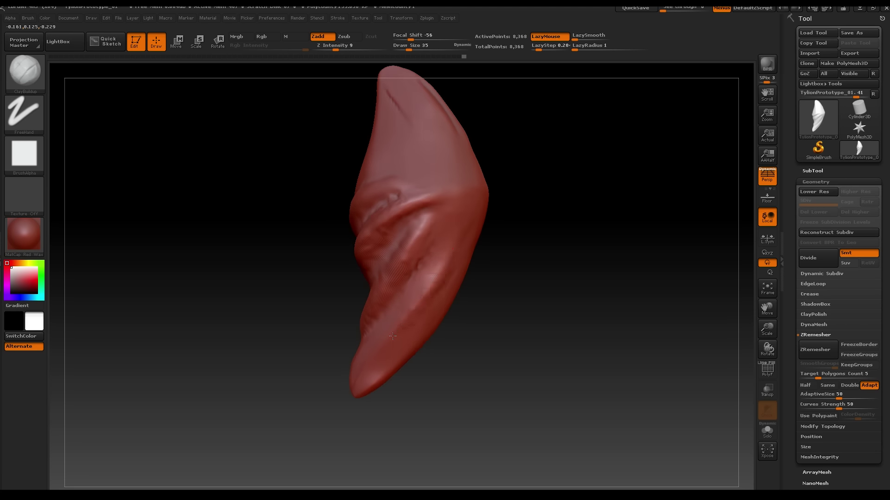
pyautogui.moveTo(351, 380)
pyautogui.keyDown('shift'); pyautogui.mouseDown()
pyautogui.moveTo(405, 326)
pyautogui.moveTo(443, 317)
pyautogui.mouseUp(); pyautogui.keyUp('shift')
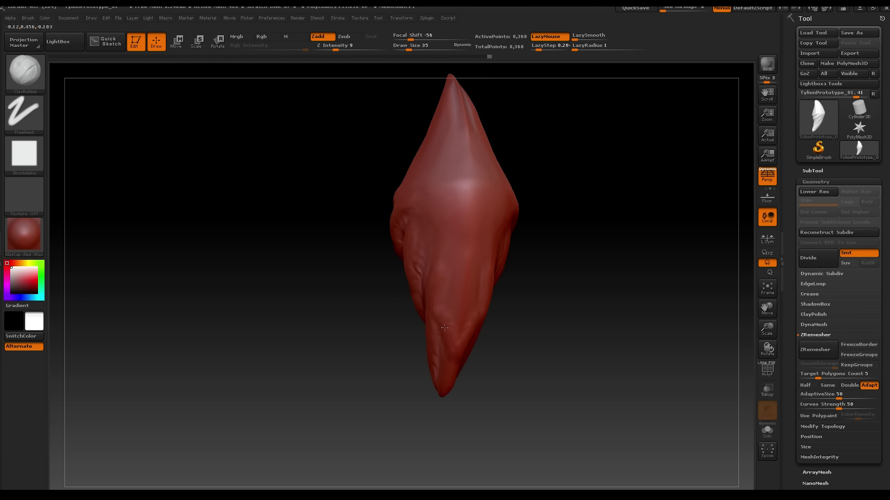
pyautogui.moveTo(442, 277); pyautogui.dragTo(462, 304)
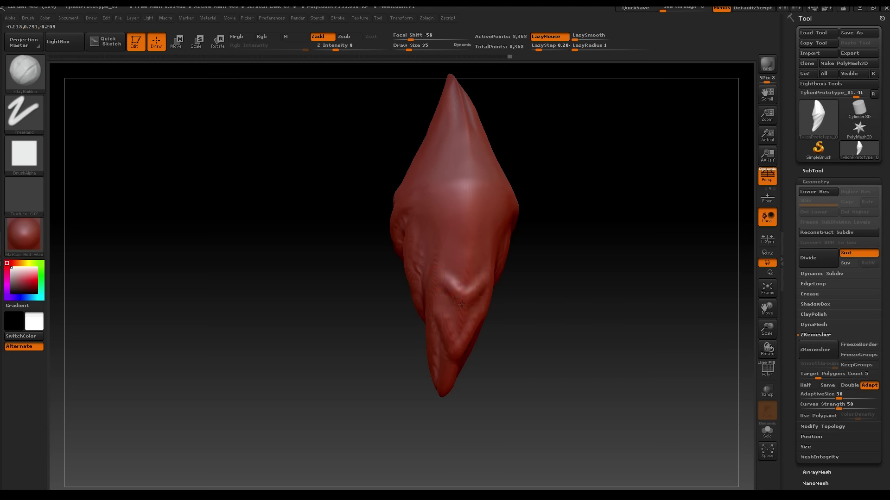
pyautogui.hotkey('ctrl', 'z')
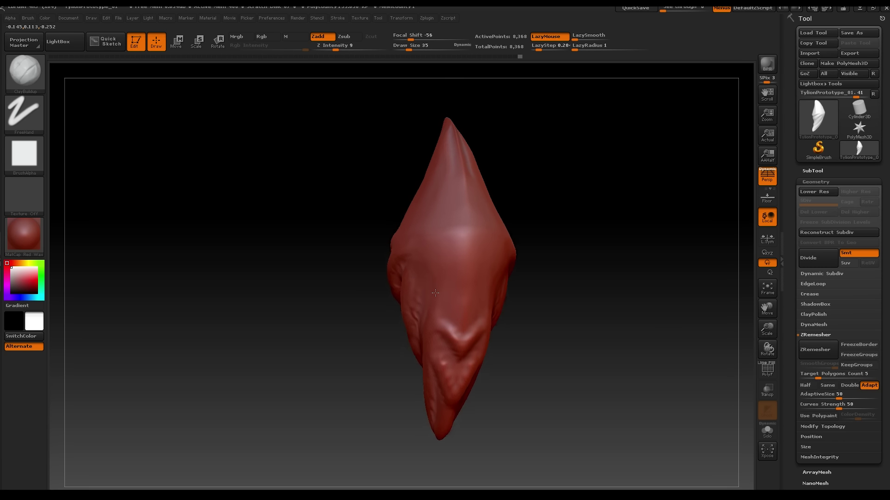
pyautogui.hotkey('ctrl', 'z')
pyautogui.press('space')
pyautogui.moveTo(447, 319)
pyautogui.mouseDown()
pyautogui.moveTo(454, 328)
pyautogui.moveTo(463, 315)
pyautogui.moveTo(401, 275)
pyautogui.moveTo(413, 293)
pyautogui.mouseUp()
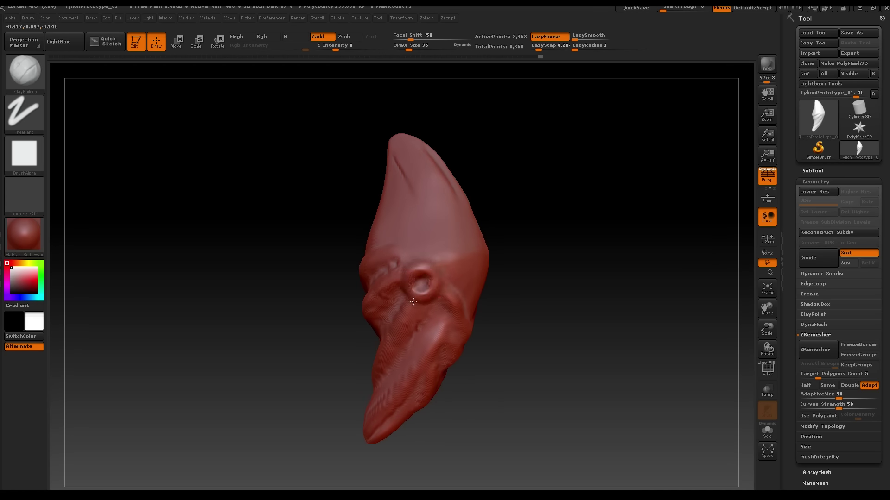
# Step: Raise a round ridge forming the eye socket and turn the head to face it
pyautogui.press('ctrl')
pyautogui.moveTo(424, 269)
pyautogui.mouseDown()
pyautogui.moveTo(410, 301)
pyautogui.moveTo(426, 269)
pyautogui.mouseUp()
pyautogui.moveTo(510, 256)
pyautogui.mouseDown()
pyautogui.moveTo(468, 275)
pyautogui.moveTo(475, 287)
pyautogui.mouseUp()
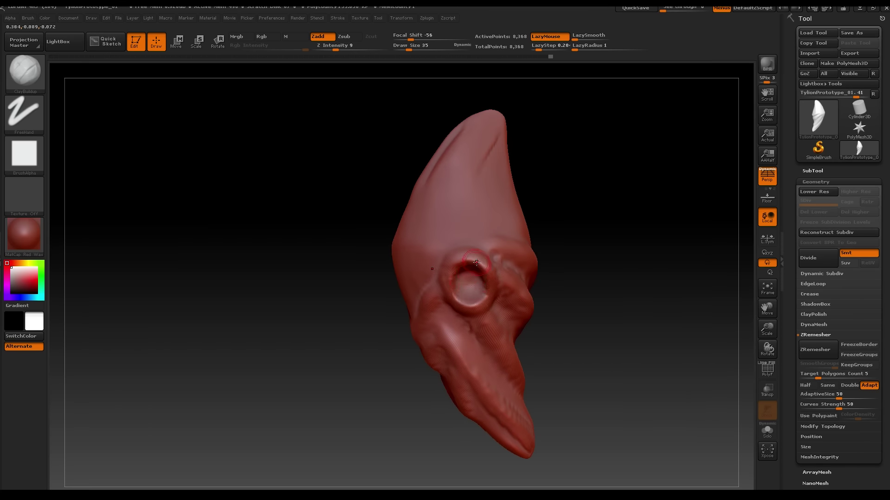
# Step: Subdivide the head to 33,466 points and trim inside the eye socket with TrimDynamic
pyautogui.press('b')
pyautogui.press('t')
pyautogui.press('d')
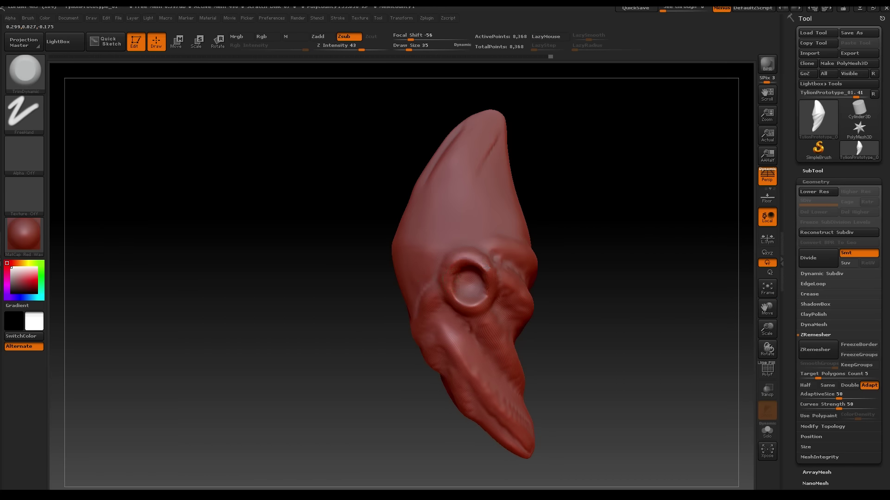
pyautogui.hotkey('ctrl', 'd')
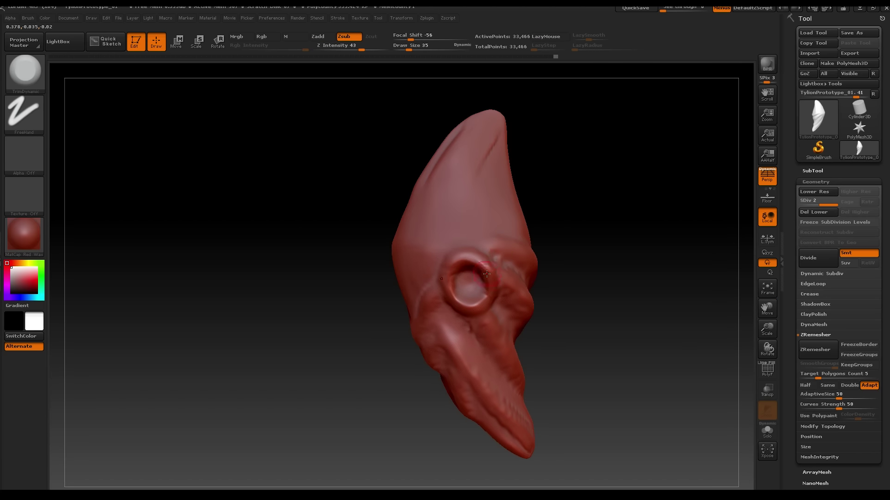
pyautogui.moveTo(477, 287); pyautogui.dragTo(468, 305)
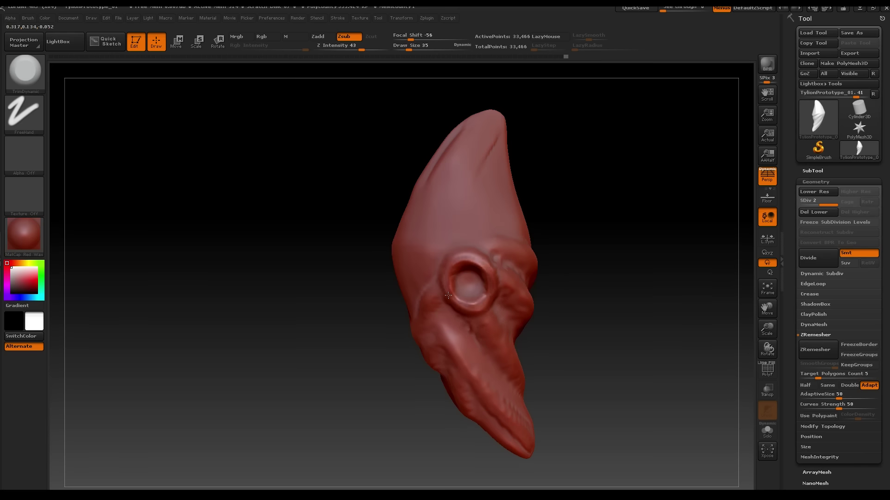
pyautogui.moveTo(448, 295)
pyautogui.mouseDown(button='right')
pyautogui.moveTo(447, 312)
pyautogui.moveTo(446, 280)
pyautogui.moveTo(402, 303)
pyautogui.moveTo(369, 214)
pyautogui.mouseUp(button='right')
pyautogui.press('b')
pyautogui.press('t')
pyautogui.press('d')
# Step: With ClayBuildup, lay horizontal clay bands around the crest above the face
pyautogui.press('b')
pyautogui.press('c')
pyautogui.press('b')
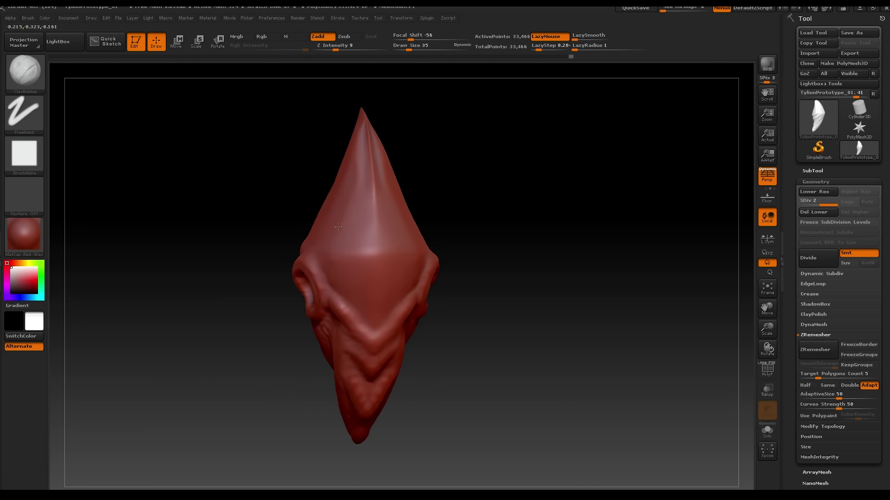
pyautogui.moveTo(338, 227); pyautogui.dragTo(405, 223)
pyautogui.moveTo(334, 240)
pyautogui.mouseDown()
pyautogui.moveTo(405, 241)
pyautogui.moveTo(325, 242)
pyautogui.mouseUp()
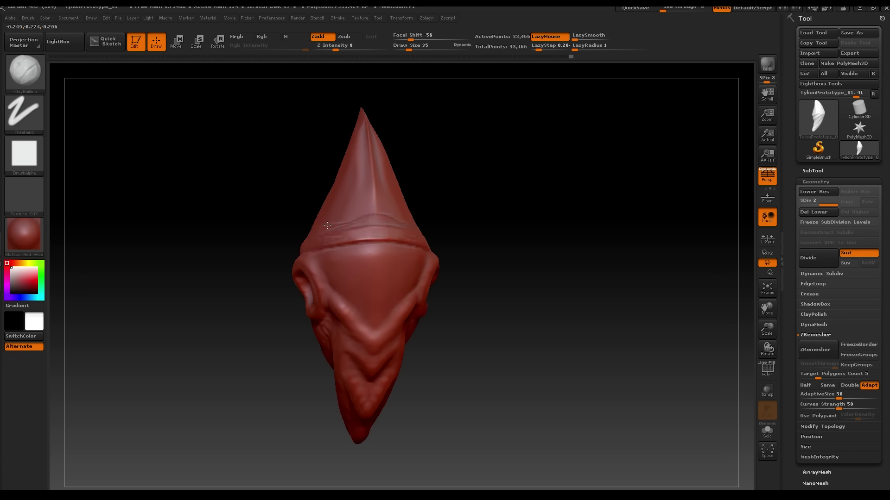
pyautogui.moveTo(327, 225); pyautogui.dragTo(337, 216)
# Step: Soften the crest bands with Shift-smooth and rotate the head to a three-quarter side view
pyautogui.press('shift')
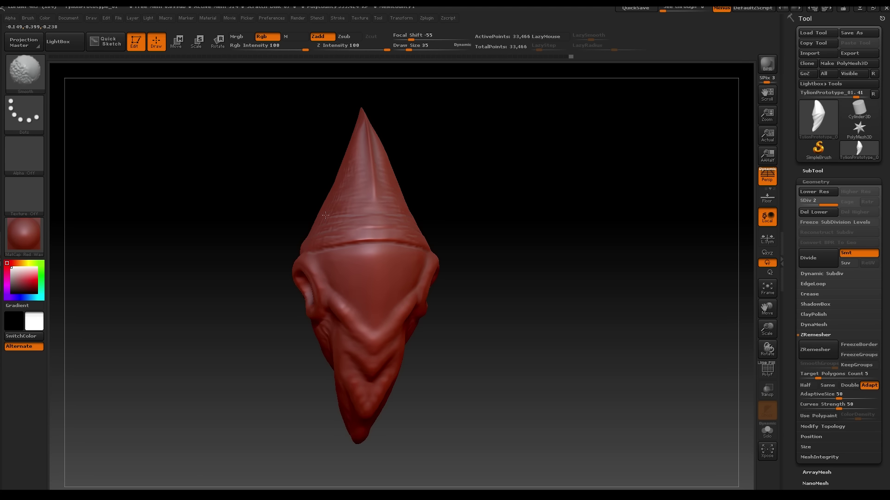
pyautogui.moveTo(325, 215)
pyautogui.mouseDown()
pyautogui.moveTo(368, 272)
pyautogui.moveTo(348, 259)
pyautogui.mouseUp()
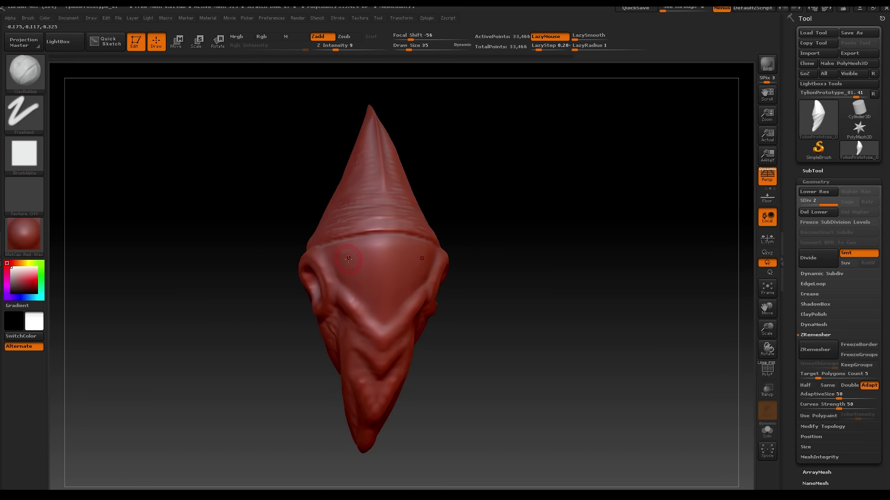
pyautogui.keyDown('alt'); pyautogui.moveTo(348, 258); pyautogui.dragTo(394, 281, button='right'); pyautogui.keyUp('alt')
pyautogui.press('ctrl')
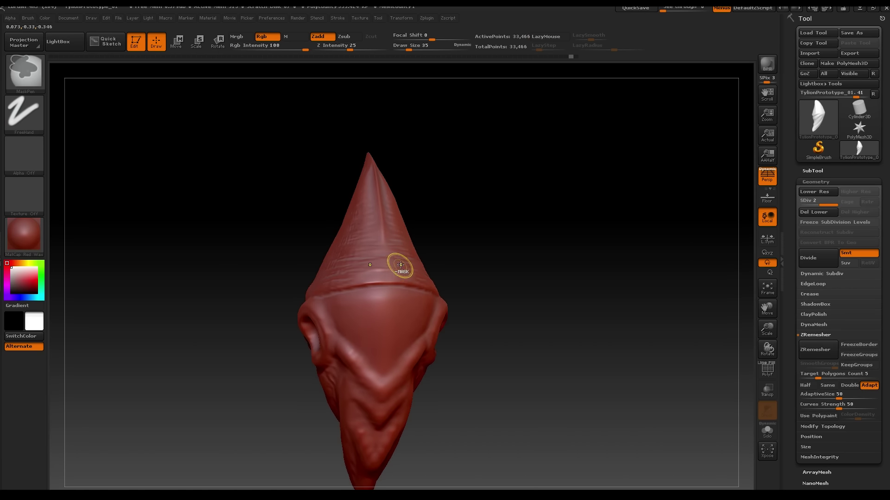
pyautogui.moveTo(401, 264)
pyautogui.mouseDown()
pyautogui.moveTo(360, 300)
pyautogui.moveTo(343, 302)
pyautogui.mouseUp()
# Step: Trim the eye socket's left rim, bottom and inner left wall with TrimDynamic
pyautogui.press('b')
pyautogui.press('t')
pyautogui.press('d')
pyautogui.press('s')
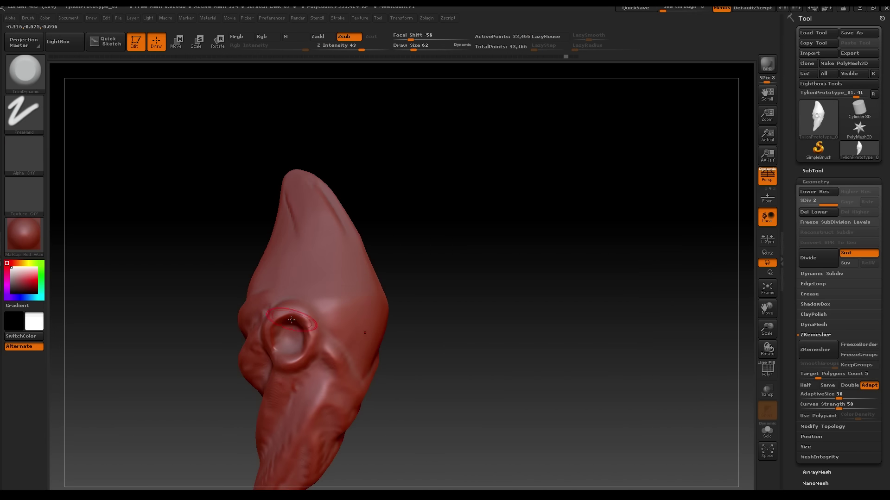
pyautogui.moveTo(291, 320); pyautogui.dragTo(298, 358)
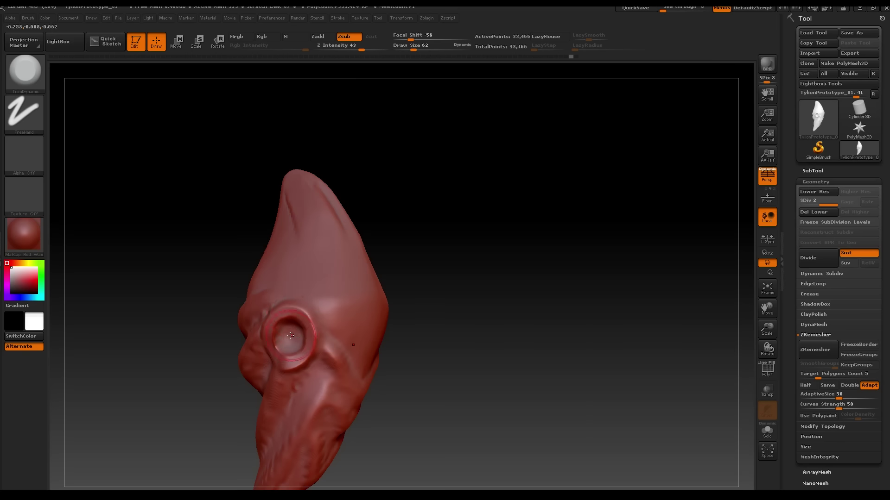
pyautogui.moveTo(291, 335); pyautogui.dragTo(287, 336)
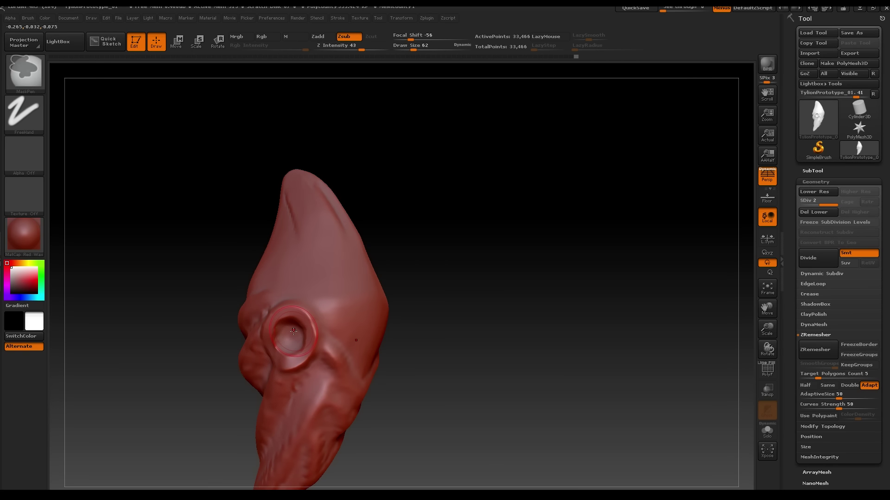
# Step: Build up the socket's upper-left rim with ClayBuildup at size 35
pyautogui.write('s35')
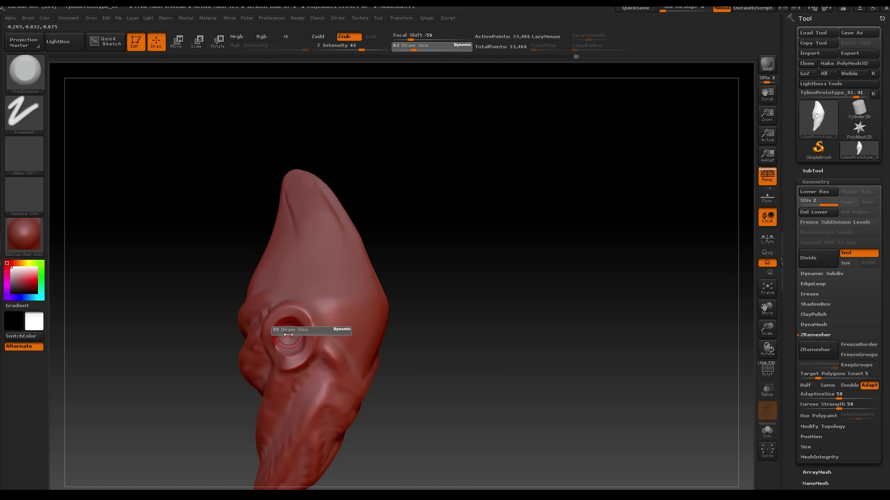
pyautogui.press('Return')
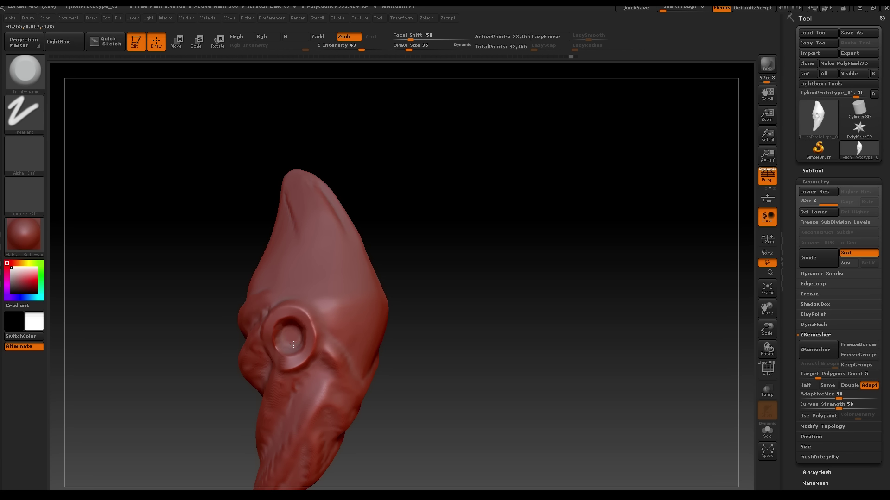
pyautogui.press('b')
pyautogui.press('c')
pyautogui.press('b')
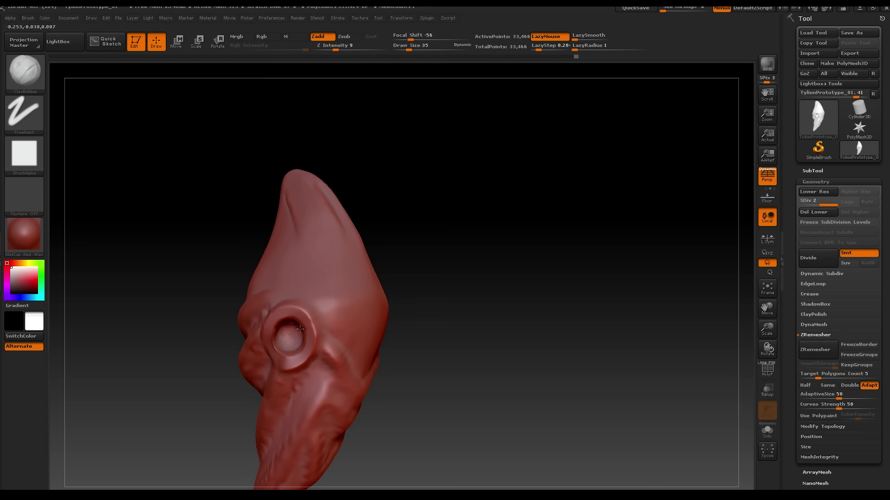
pyautogui.moveTo(260, 241)
pyautogui.mouseDown()
pyautogui.moveTo(286, 143)
pyautogui.moveTo(281, 349)
pyautogui.mouseUp()
pyautogui.press('b')
pyautogui.press('c')
pyautogui.press('b')
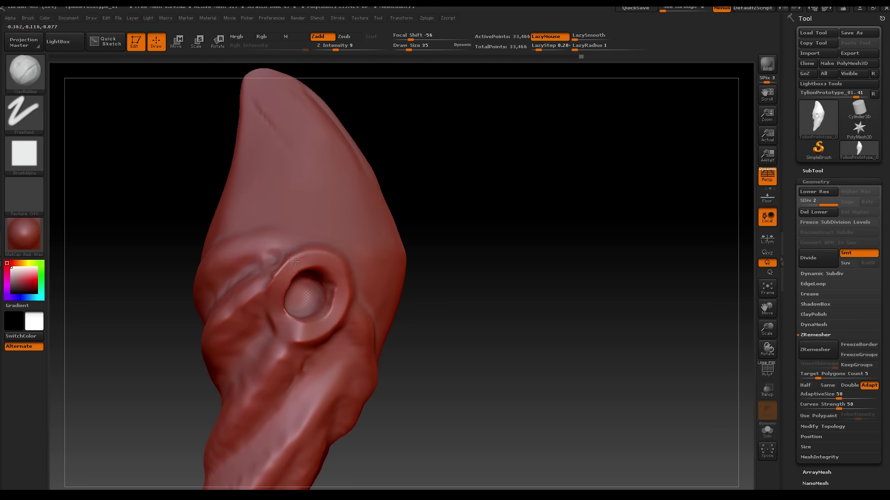
pyautogui.moveTo(296, 261); pyautogui.dragTo(275, 289)
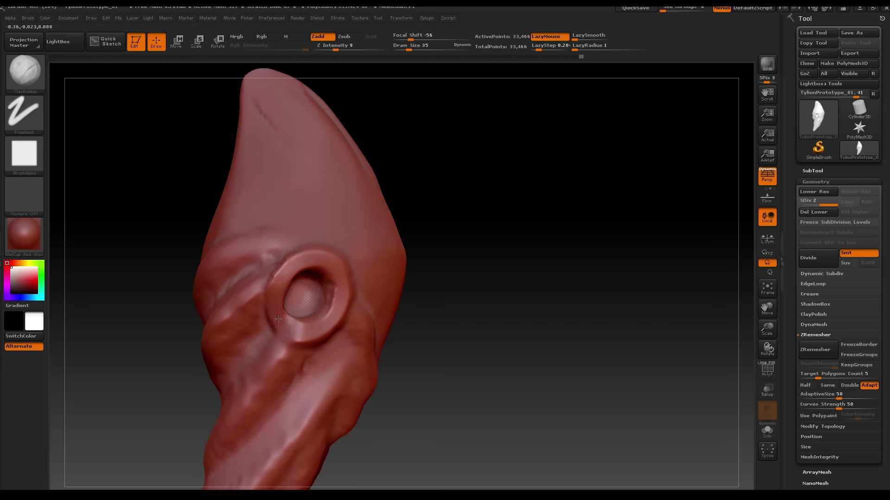
# Step: Reduce the brush to size 26 and turn the head to side and three-quarter views
pyautogui.write('s26')
pyautogui.press('Return')
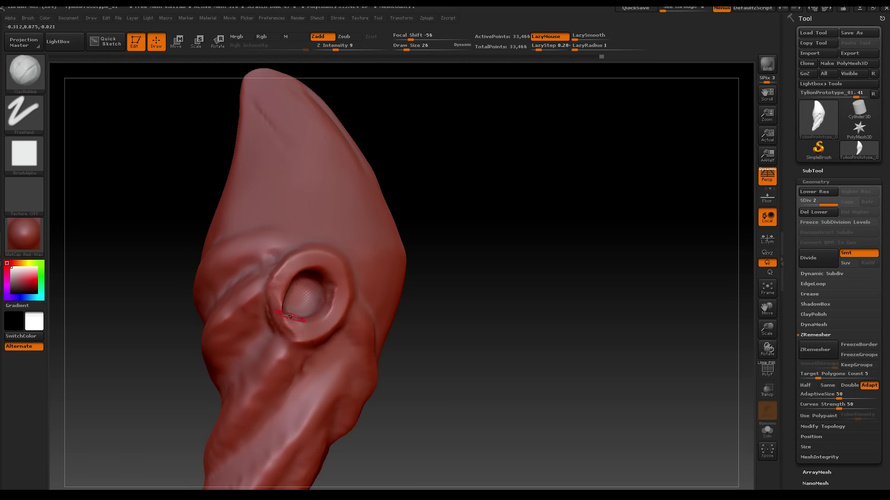
pyautogui.keyDown('shift'); pyautogui.moveTo(275, 313); pyautogui.dragTo(275, 321, button='right'); pyautogui.keyUp('shift')
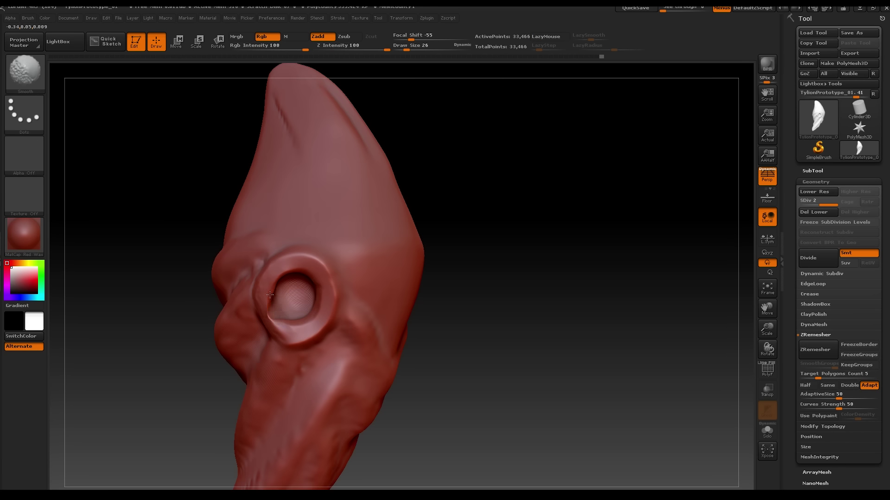
pyautogui.moveTo(261, 276)
pyautogui.keyDown('shift'); pyautogui.mouseDown(button='right')
pyautogui.moveTo(321, 246)
pyautogui.moveTo(293, 255)
pyautogui.mouseUp(button='right'); pyautogui.keyUp('shift')
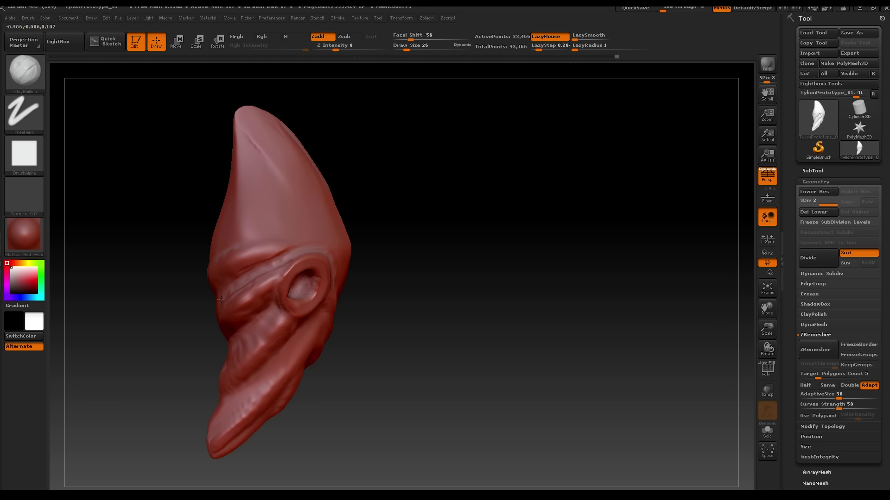
# Step: Smooth the head broadly with an enlarged brush, then reduce the brush to size 35
pyautogui.moveTo(224, 293)
pyautogui.mouseDown(button='right')
pyautogui.moveTo(339, 297)
pyautogui.moveTo(308, 185)
pyautogui.moveTo(315, 241)
pyautogui.moveTo(308, 304)
pyautogui.moveTo(328, 250)
pyautogui.moveTo(381, 333)
pyautogui.mouseUp(button='right')
pyautogui.press('s')
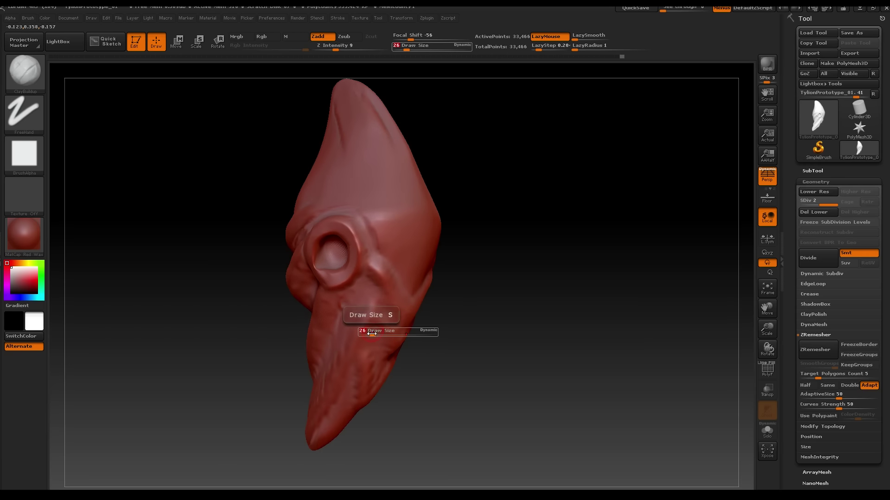
pyautogui.moveTo(381, 333); pyautogui.dragTo(417, 333)
pyautogui.press('shift')
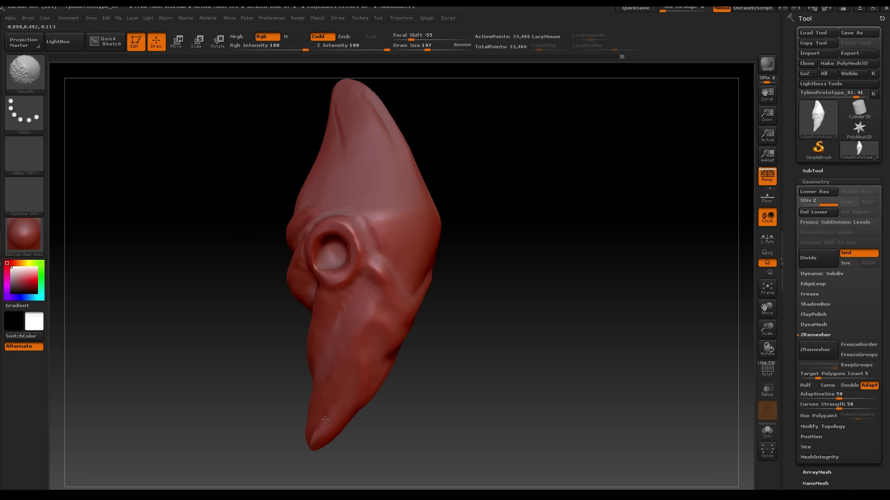
pyautogui.moveTo(338, 398)
pyautogui.mouseDown(button='right')
pyautogui.moveTo(337, 341)
pyautogui.moveTo(451, 312)
pyautogui.mouseUp(button='right')
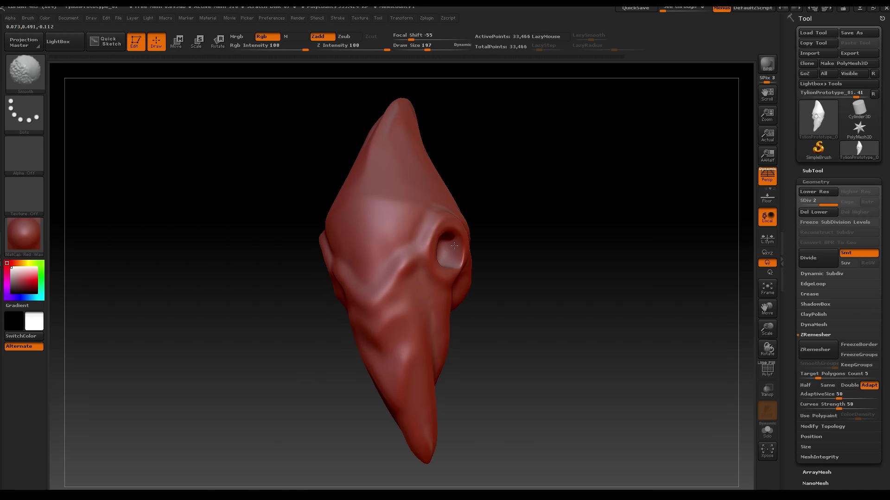
pyautogui.moveTo(454, 245)
pyautogui.keyDown('alt'); pyautogui.mouseDown(button='right')
pyautogui.moveTo(395, 346)
pyautogui.moveTo(338, 278)
pyautogui.moveTo(393, 238)
pyautogui.moveTo(363, 272)
pyautogui.mouseUp(button='right'); pyautogui.keyUp('alt')
pyautogui.press('l')
pyautogui.press('shift')
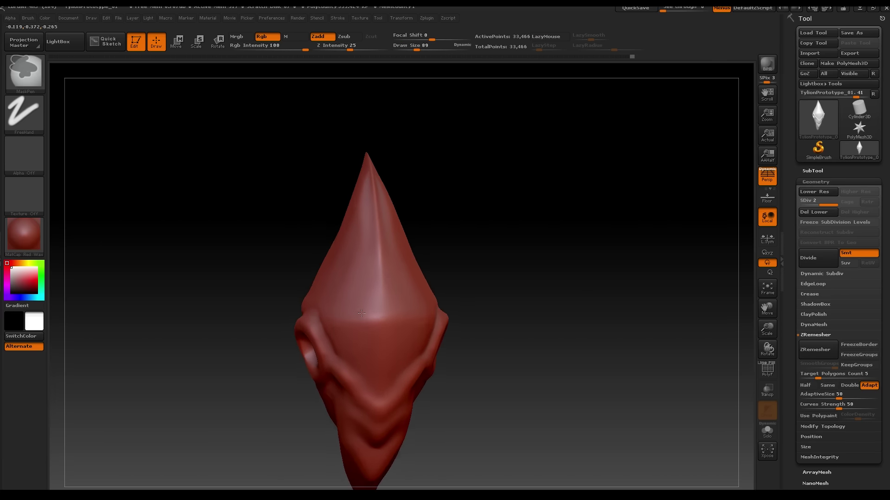
pyautogui.press('s')
pyautogui.moveTo(366, 292)
pyautogui.mouseDown()
pyautogui.moveTo(354, 292)
pyautogui.moveTo(366, 283)
pyautogui.mouseUp()
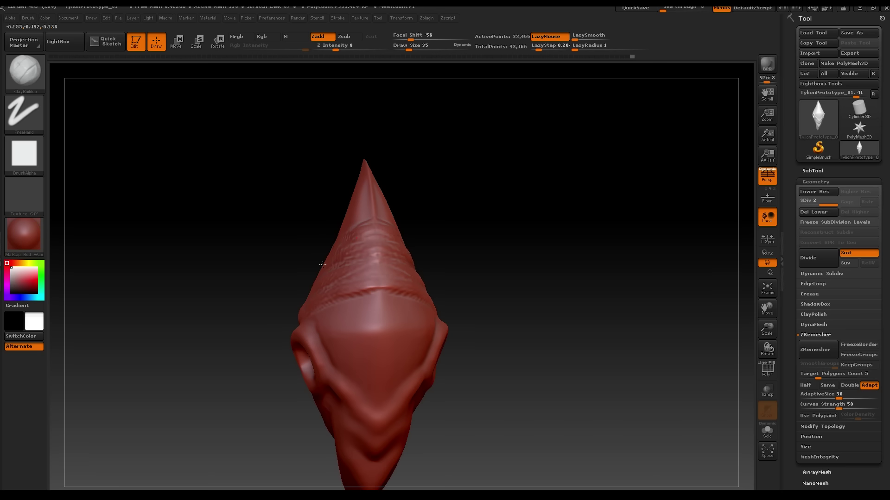
pyautogui.press('shift')
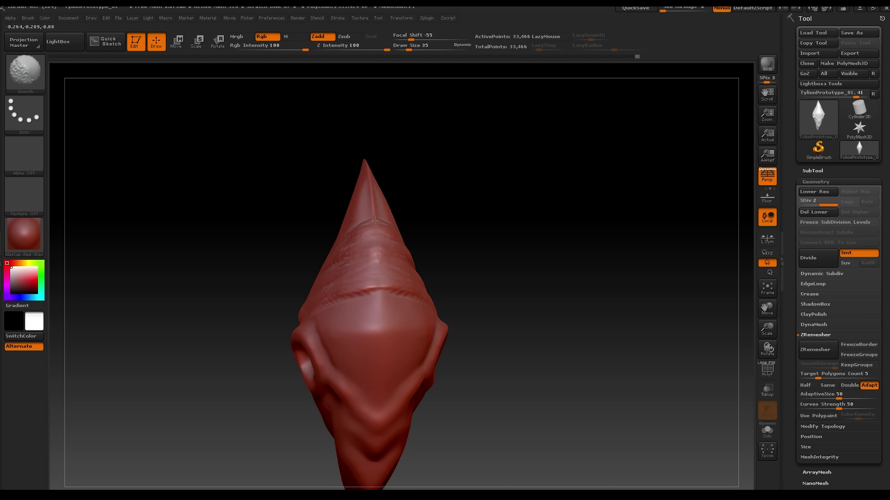
# Step: Flatten a patch just below the crest tip with TrimDynamic at size 136
pyautogui.press('b')
pyautogui.press('t')
pyautogui.press('d')
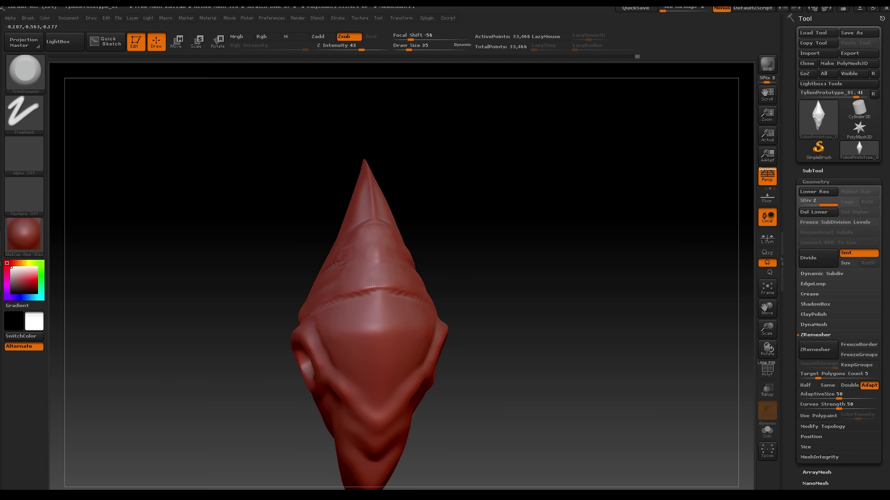
pyautogui.press('s')
pyautogui.moveTo(363, 246); pyautogui.dragTo(377, 246)
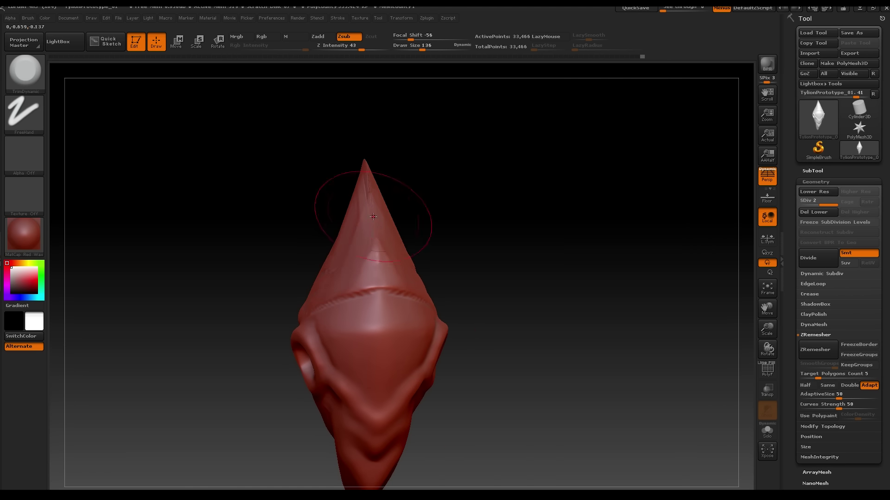
pyautogui.moveTo(359, 200)
pyautogui.mouseDown()
pyautogui.moveTo(370, 178)
pyautogui.moveTo(373, 241)
pyautogui.mouseUp()
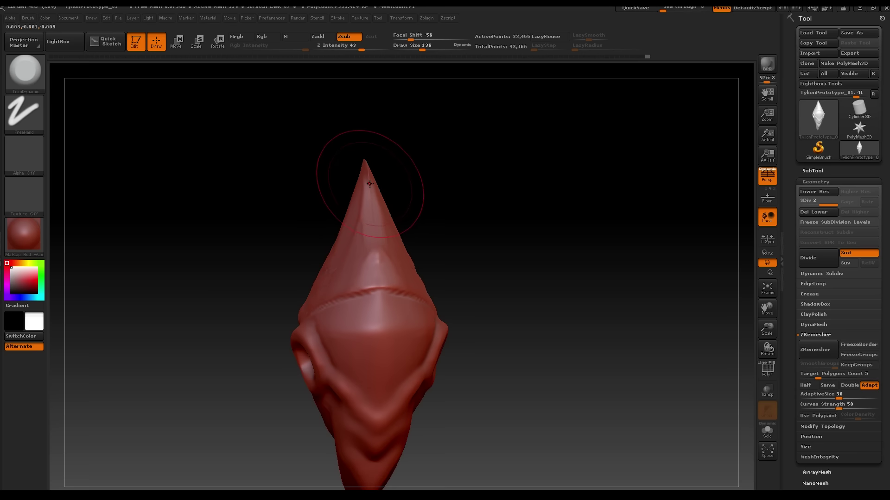
pyautogui.moveTo(417, 209); pyautogui.dragTo(397, 223)
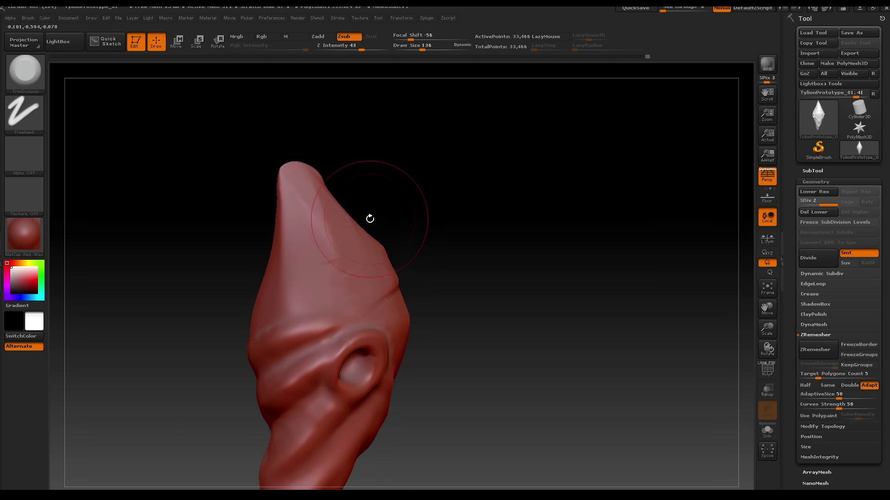
pyautogui.moveTo(398, 139); pyautogui.dragTo(315, 79)
pyautogui.moveTo(345, 270)
pyautogui.mouseDown()
pyautogui.moveTo(307, 179)
pyautogui.moveTo(288, 174)
pyautogui.mouseUp()
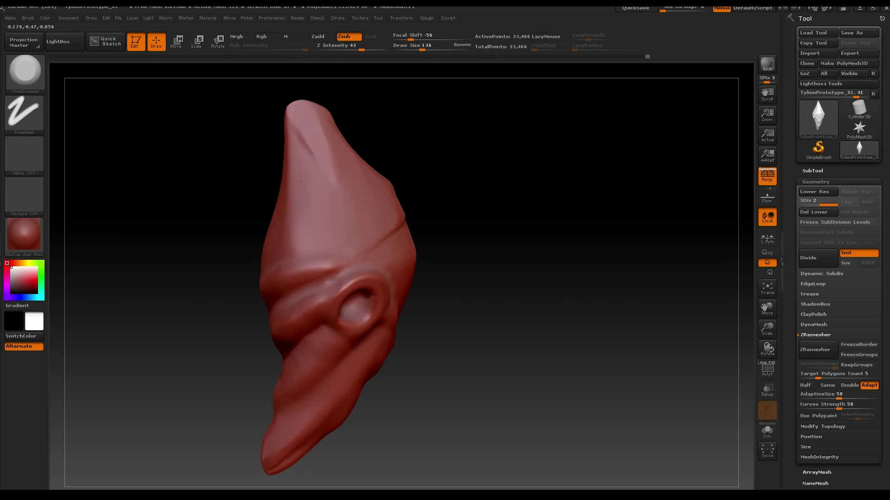
# Step: Carve a crease along the forehead band with ClayBuildup at size 47
pyautogui.press('b')
pyautogui.press('c')
pyautogui.press('b')
pyautogui.press('s')
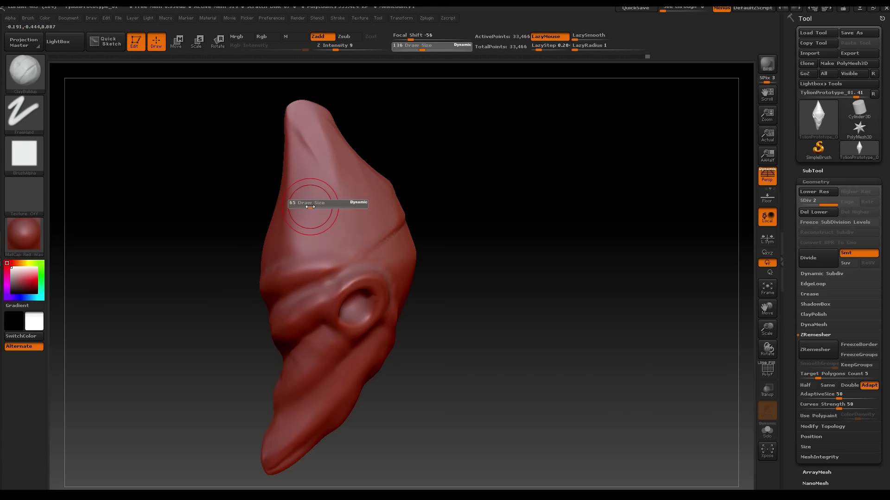
pyautogui.moveTo(310, 206)
pyautogui.mouseDown()
pyautogui.moveTo(276, 263)
pyautogui.moveTo(387, 219)
pyautogui.mouseUp()
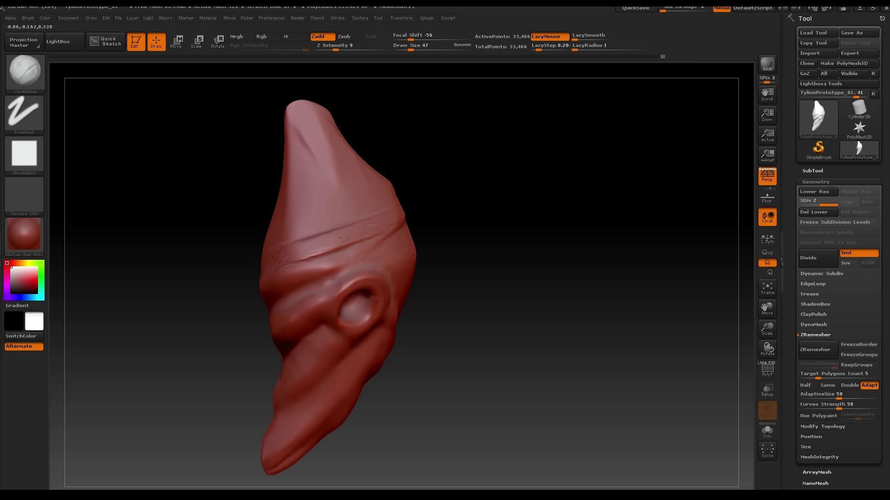
pyautogui.moveTo(315, 244); pyautogui.dragTo(398, 213)
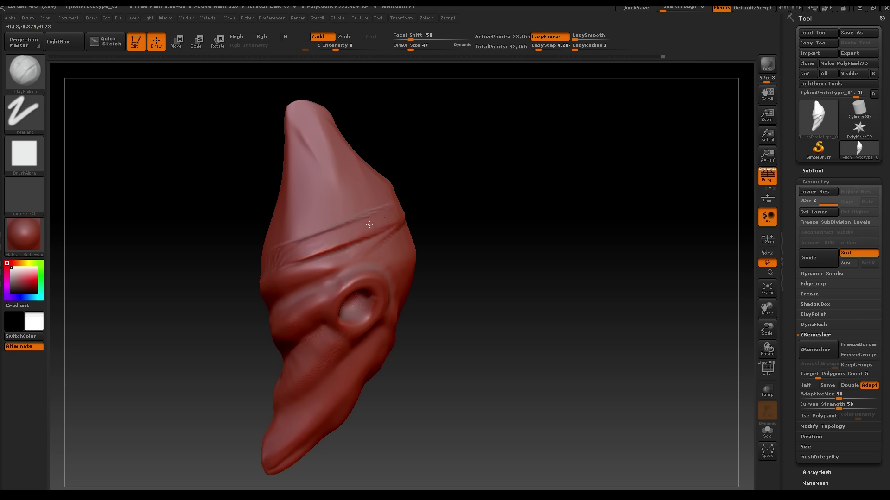
# Step: Turn the head to front view and subdivide the mesh one more level
pyautogui.moveTo(317, 212); pyautogui.dragTo(305, 272)
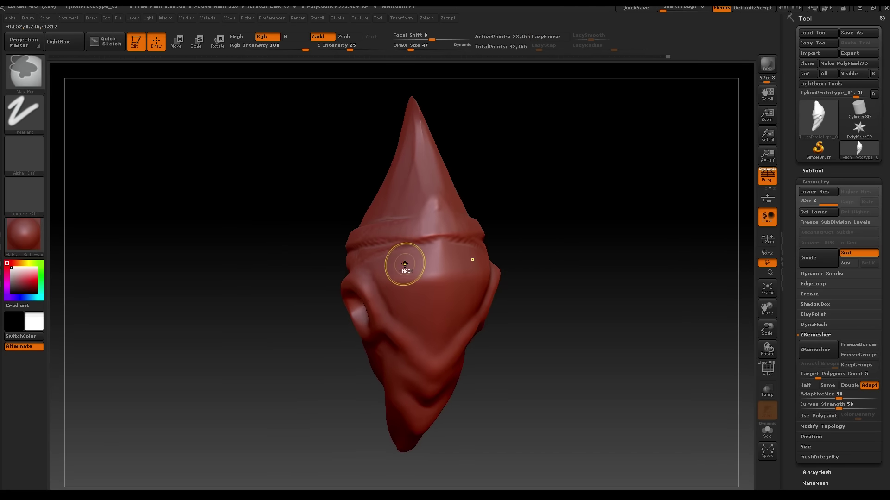
pyautogui.moveTo(403, 264)
pyautogui.mouseDown()
pyautogui.moveTo(375, 221)
pyautogui.moveTo(396, 216)
pyautogui.moveTo(387, 246)
pyautogui.mouseUp()
pyautogui.hotkey('ctrl', 'd')
# Step: Lightly smooth beside the band crease with a size-20 brush
pyautogui.press('s')
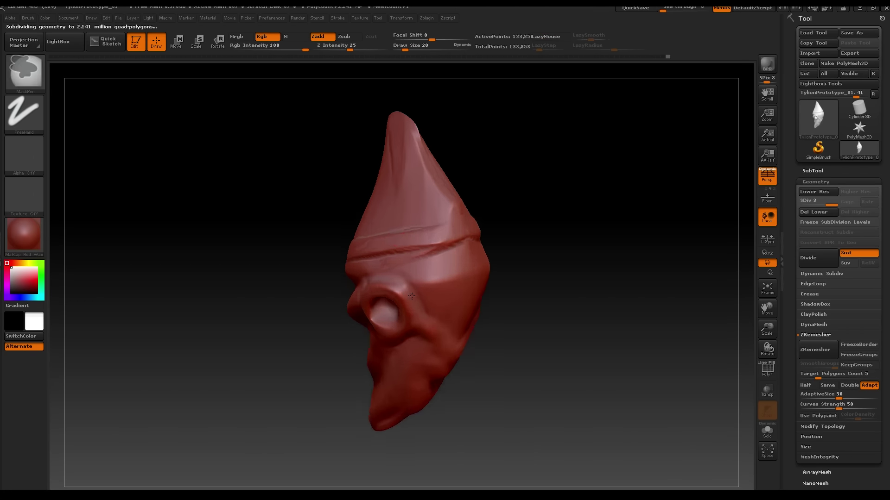
pyautogui.keyDown('alt'); pyautogui.moveTo(408, 241); pyautogui.dragTo(423, 259, button='right'); pyautogui.keyUp('alt')
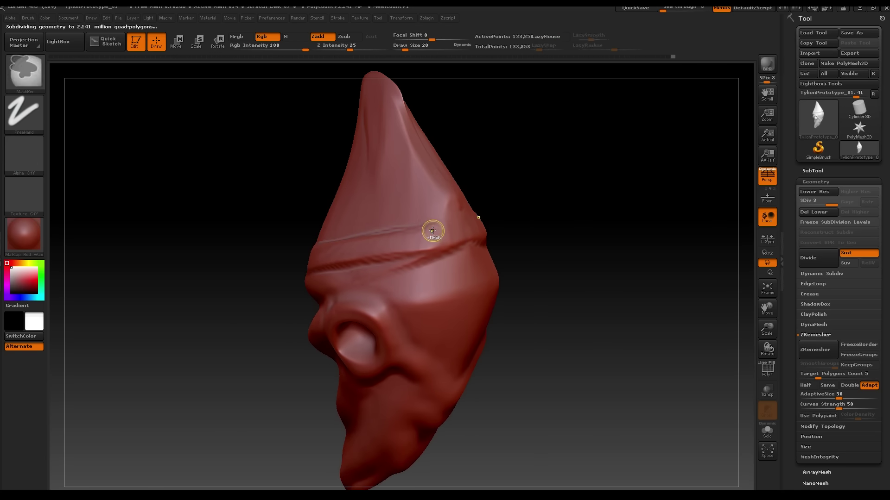
pyautogui.keyDown('shift'); pyautogui.moveTo(431, 228); pyautogui.dragTo(439, 241); pyautogui.keyUp('shift')
pyautogui.write('9')
pyautogui.moveTo(470, 212)
pyautogui.keyDown('shift'); pyautogui.mouseDown()
pyautogui.moveTo(457, 215)
pyautogui.moveTo(446, 162)
pyautogui.mouseUp(); pyautogui.keyUp('shift')
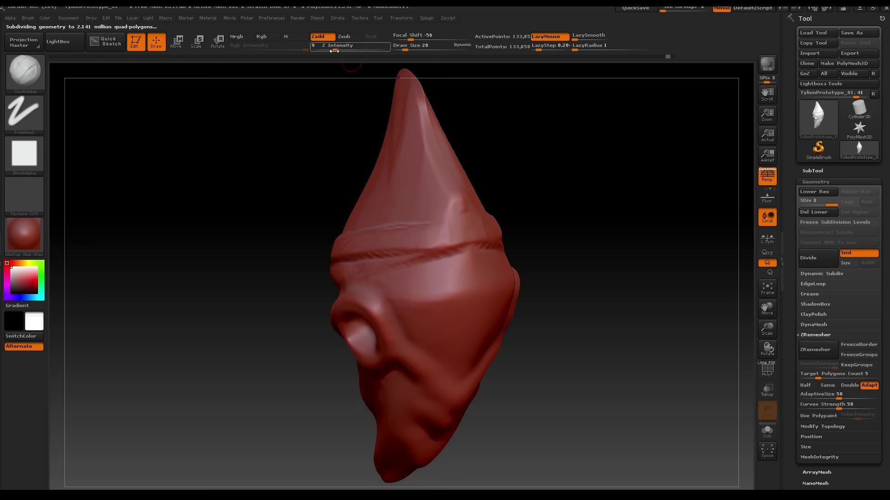
# Step: Sculpt vertical strap marks on the band at Z Intensity 9, LazyStep 0.05, then drop to SDiv 1
pyautogui.press('Return')
pyautogui.moveTo(538, 48); pyautogui.dragTo(534, 48)
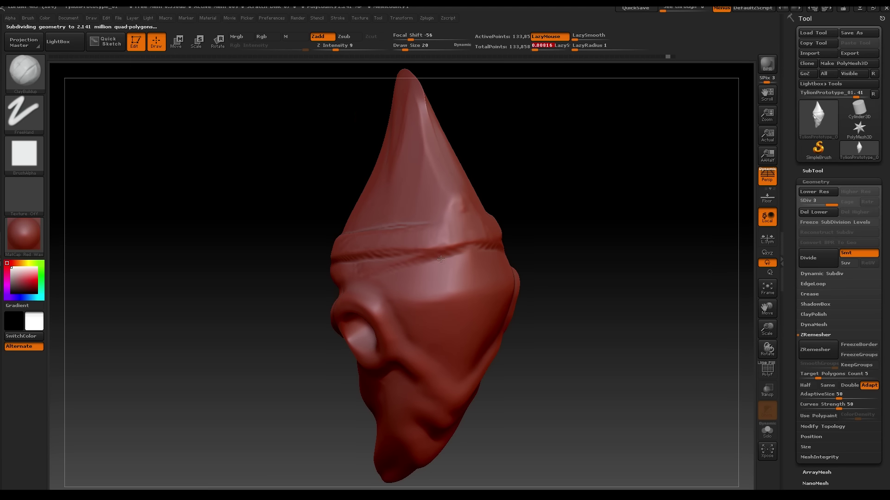
pyautogui.moveTo(442, 232); pyautogui.dragTo(444, 257)
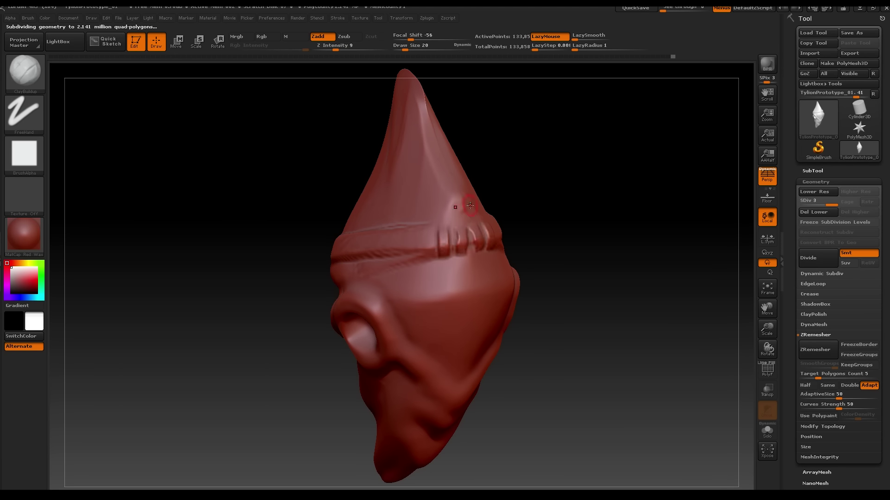
pyautogui.moveTo(469, 206); pyautogui.dragTo(424, 156, button='right')
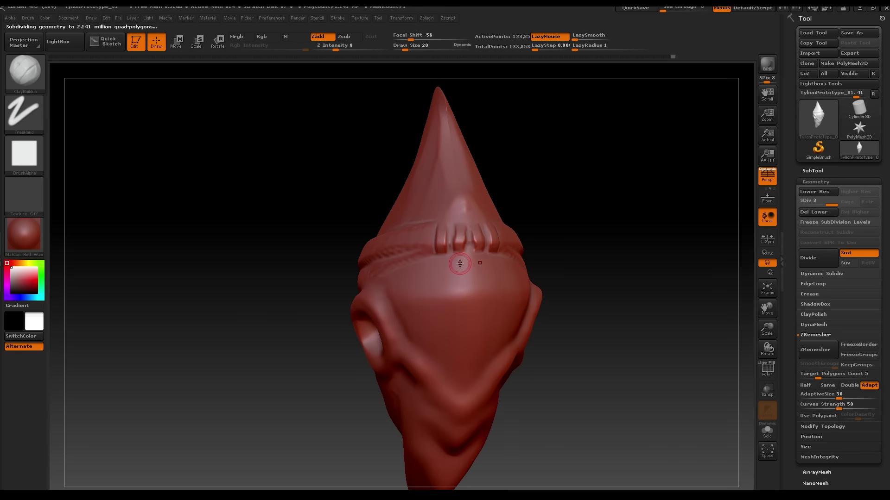
pyautogui.hotkey('shift', 'd')
pyautogui.hotkey('shift', 'd')
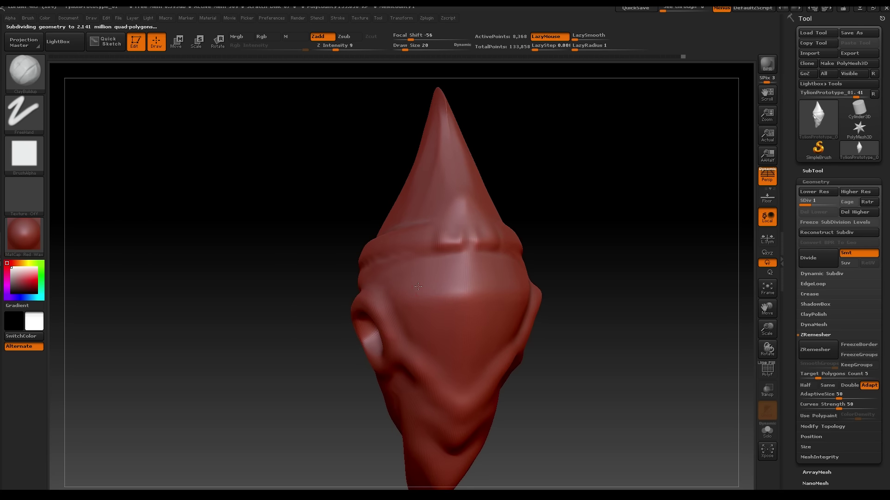
# Step: Draw symmetric eye grooves across the face and soften them
pyautogui.moveTo(418, 286); pyautogui.dragTo(462, 274)
pyautogui.moveTo(417, 284)
pyautogui.mouseDown()
pyautogui.moveTo(408, 269)
pyautogui.moveTo(454, 278)
pyautogui.mouseUp()
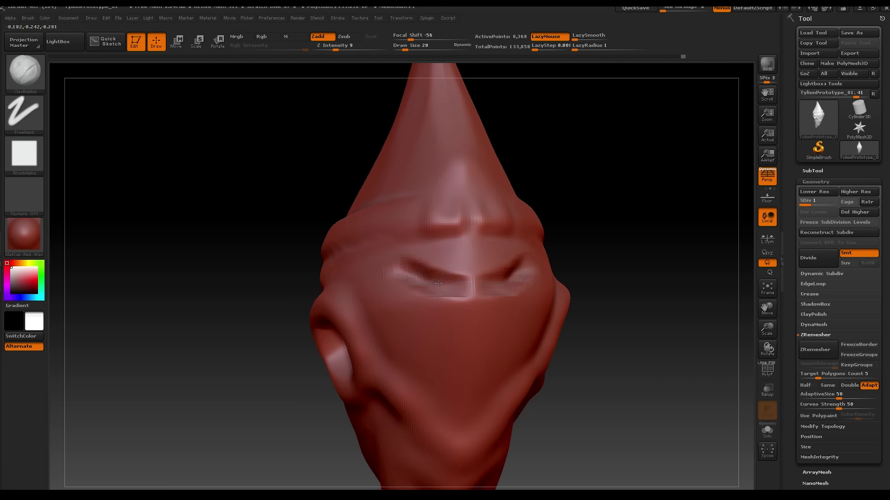
pyautogui.moveTo(403, 266)
pyautogui.mouseDown()
pyautogui.moveTo(451, 276)
pyautogui.moveTo(434, 276)
pyautogui.moveTo(444, 271)
pyautogui.mouseUp()
pyautogui.hotkey('ctrl', 'z')
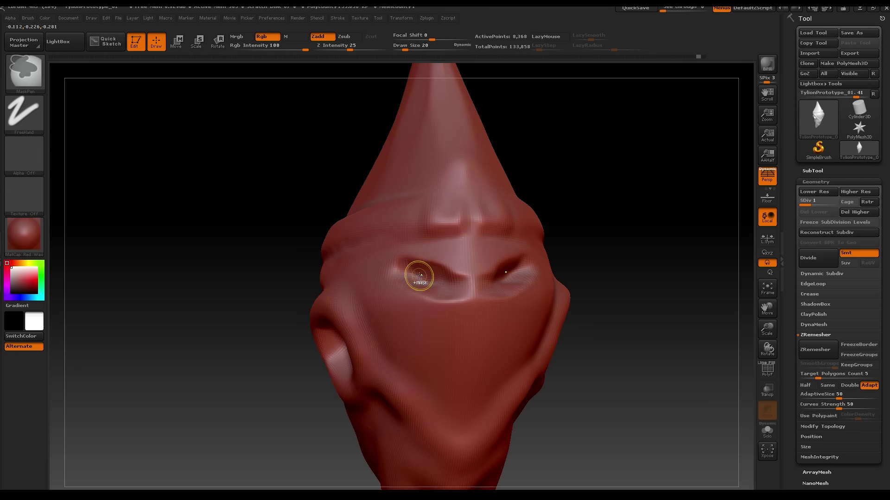
pyautogui.moveTo(427, 257)
pyautogui.keyDown('shift'); pyautogui.mouseDown()
pyautogui.moveTo(444, 267)
pyautogui.moveTo(419, 293)
pyautogui.moveTo(439, 274)
pyautogui.mouseUp(); pyautogui.keyUp('shift')
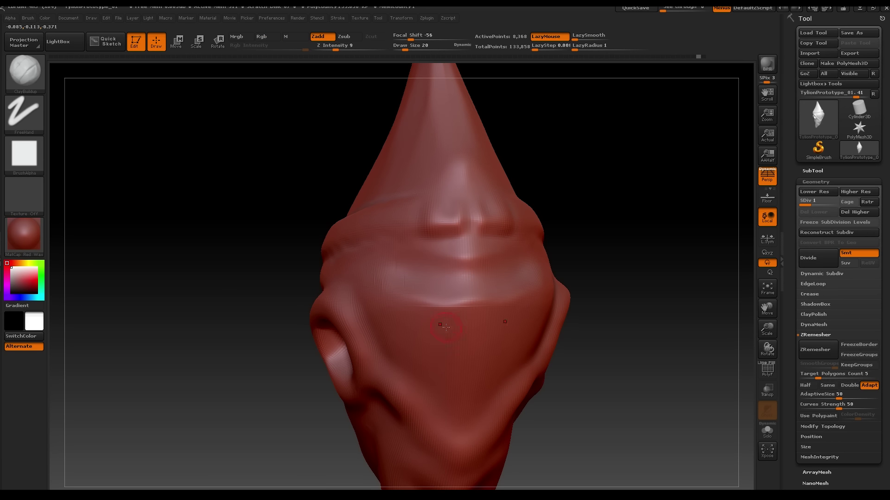
# Step: Sculpt a mouth-like recess below the eyes and turn the head sideways
pyautogui.moveTo(438, 333)
pyautogui.mouseDown()
pyautogui.moveTo(503, 332)
pyautogui.moveTo(454, 332)
pyautogui.moveTo(492, 338)
pyautogui.moveTo(465, 358)
pyautogui.moveTo(489, 371)
pyautogui.mouseUp()
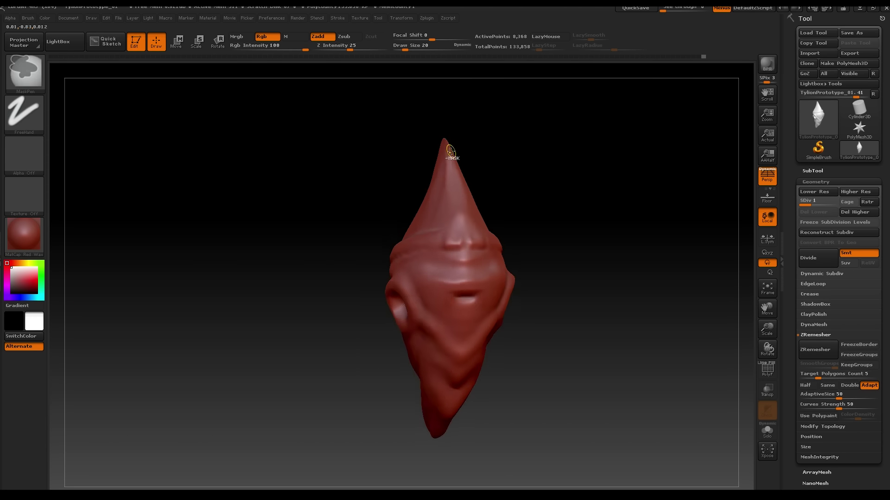
pyautogui.moveTo(411, 258)
pyautogui.mouseDown()
pyautogui.moveTo(394, 254)
pyautogui.moveTo(472, 266)
pyautogui.moveTo(464, 264)
pyautogui.mouseUp()
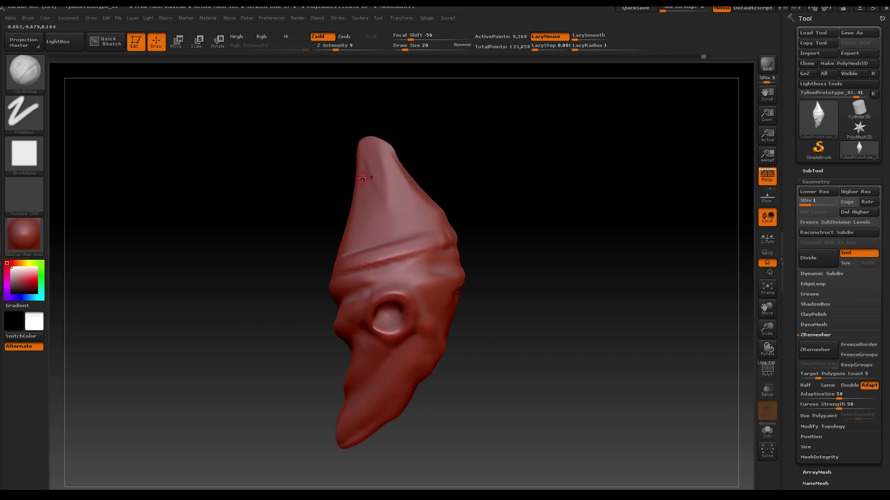
pyautogui.press('ctrl')
pyautogui.press('ctrl')
# Step: Retopologize the head with ZRemesher and try reconstructing lower subdivision levels
pyautogui.click(822, 351)
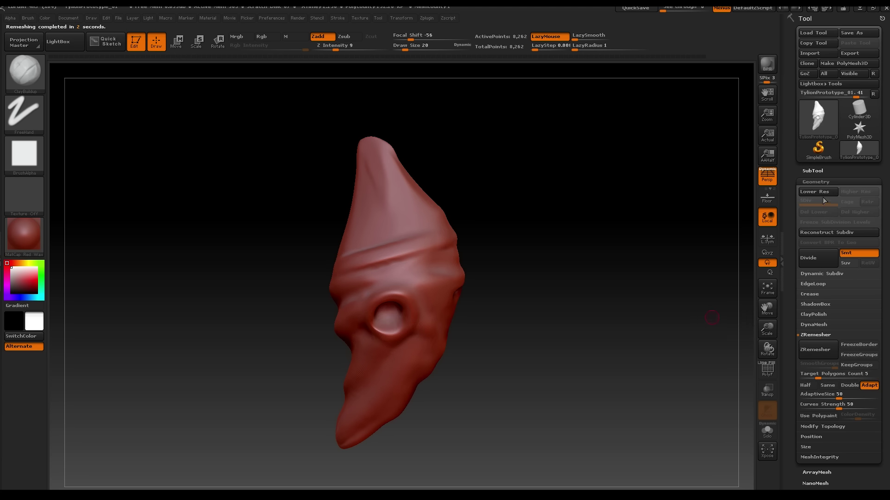
pyautogui.click(819, 233)
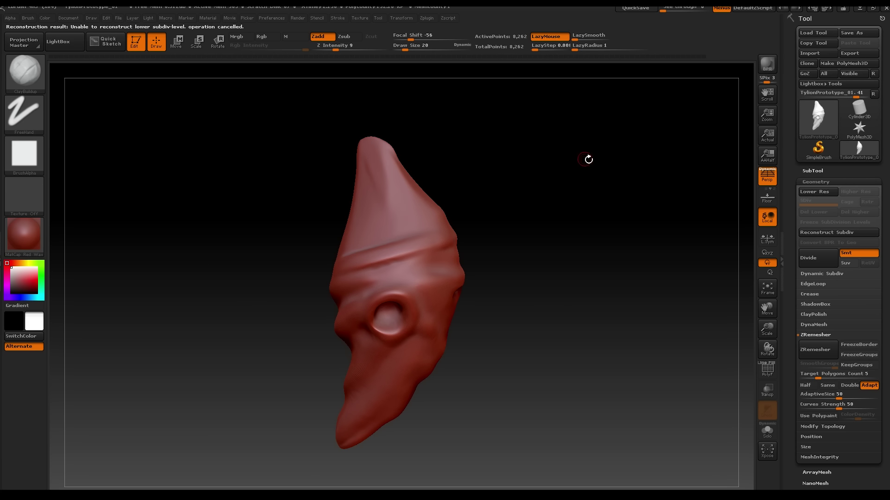
pyautogui.click(817, 193)
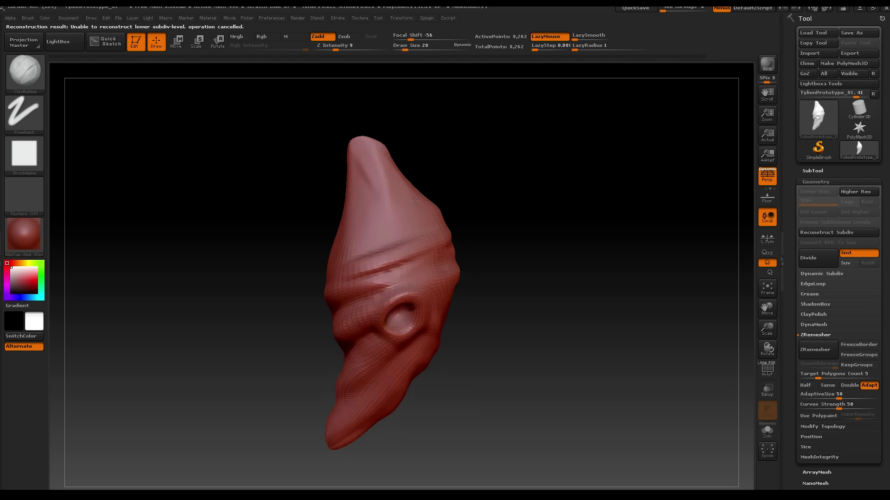
# Step: Compare lower and higher subdivision levels, then delete the lower levels
pyautogui.moveTo(533, 209); pyautogui.dragTo(382, 187)
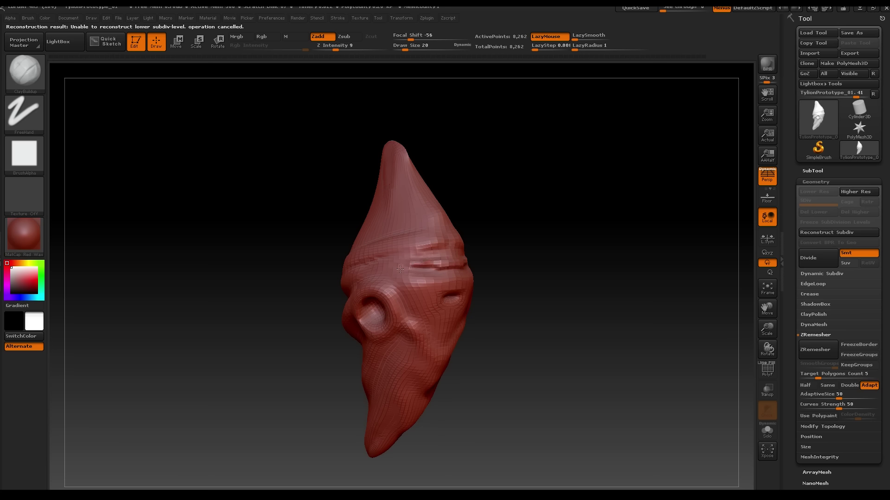
pyautogui.press('d')
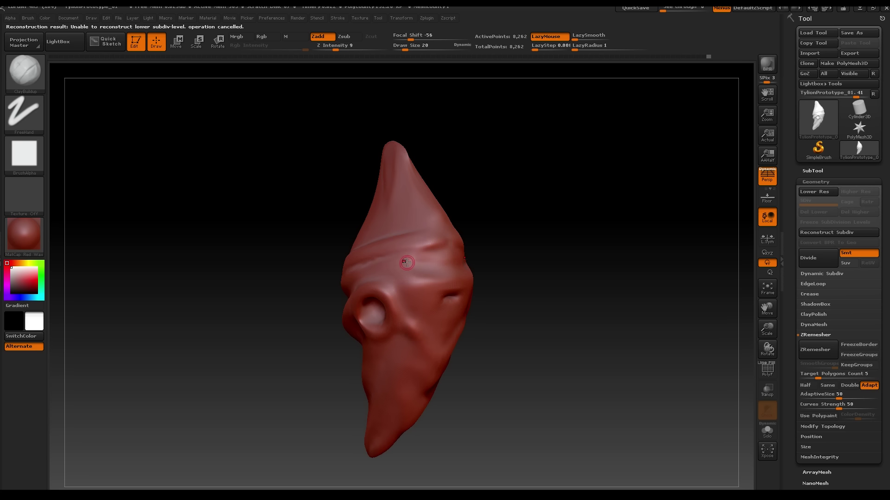
pyautogui.hotkey('shift', 'd')
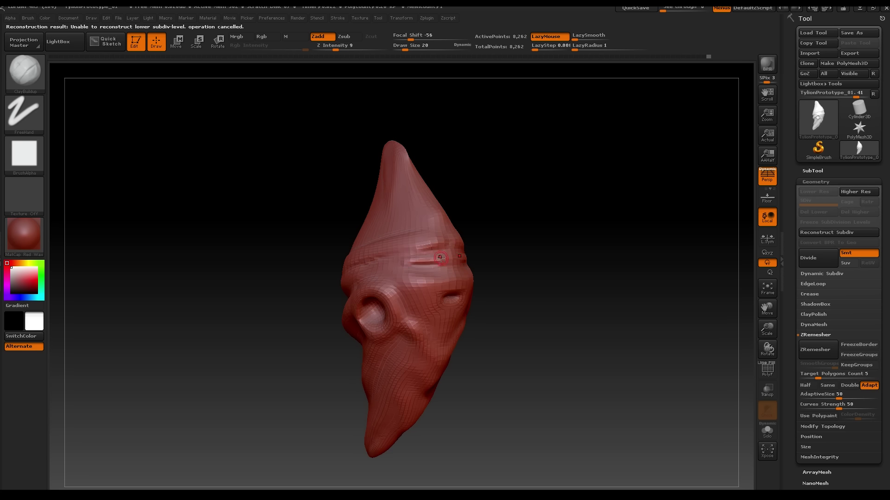
pyautogui.moveTo(440, 258); pyautogui.dragTo(415, 260)
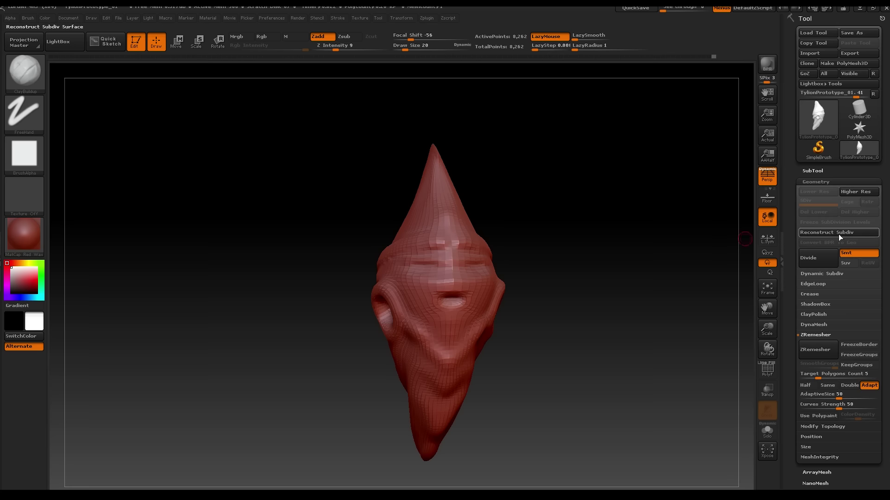
pyautogui.press('d')
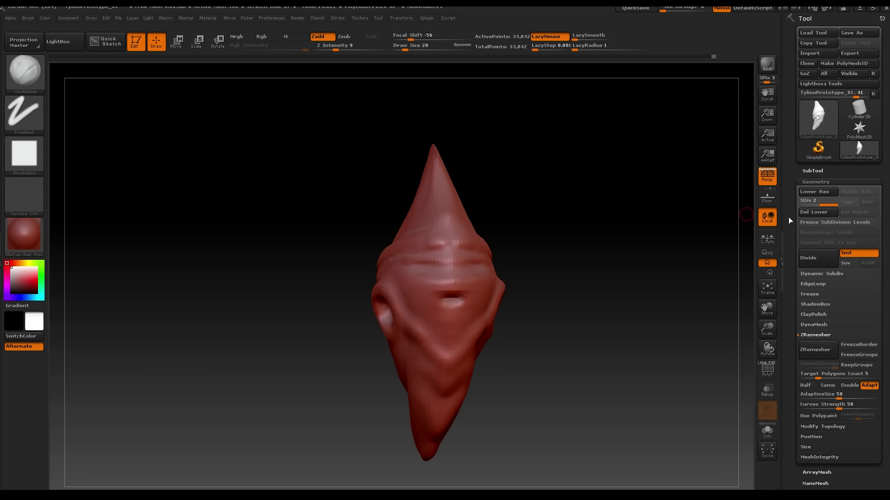
pyautogui.click(813, 213)
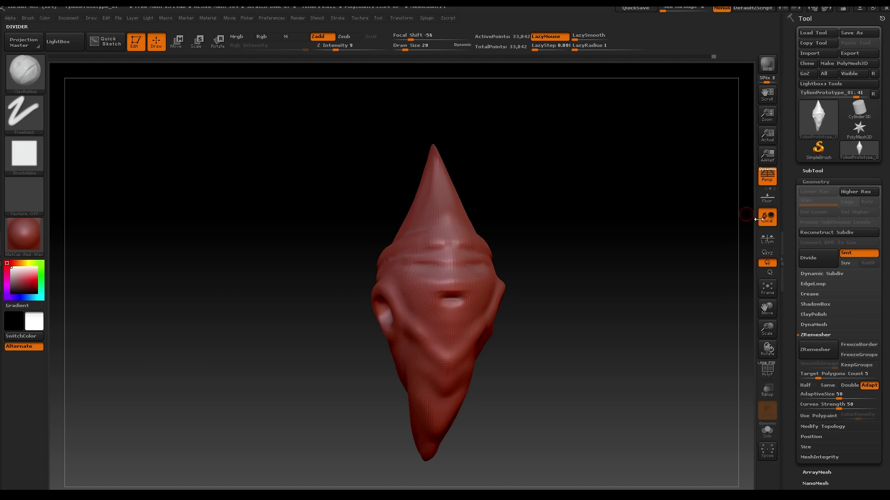
# Step: Carve a horizontal groove at eye level and reshape the upper lip
pyautogui.moveTo(418, 259); pyautogui.dragTo(451, 264)
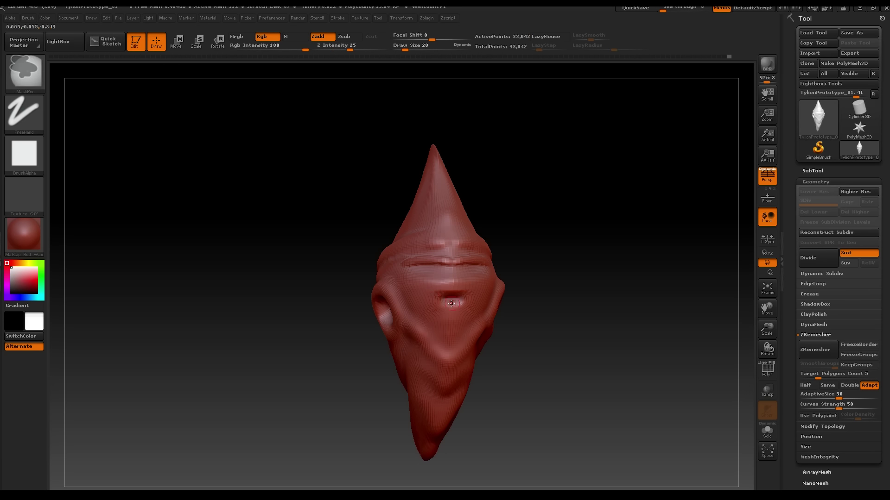
pyautogui.press('ctrl')
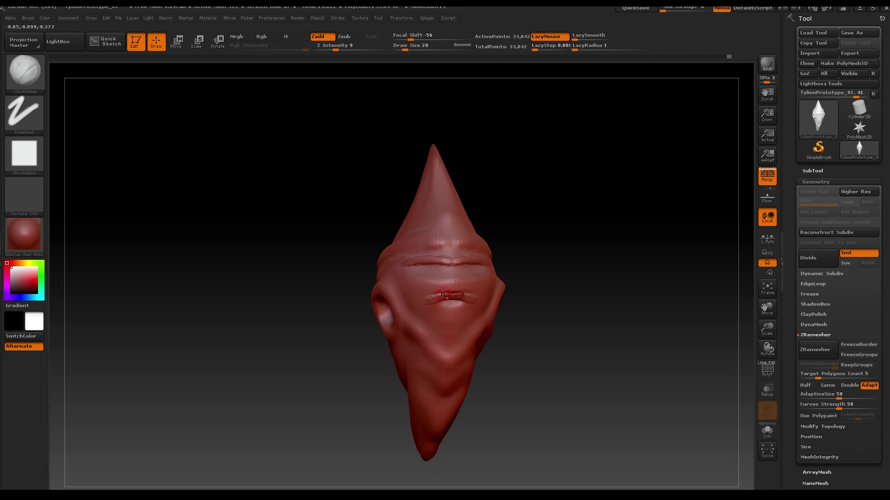
pyautogui.keyDown('ctrl'); pyautogui.moveTo(431, 302); pyautogui.dragTo(467, 327, button='right'); pyautogui.keyUp('ctrl')
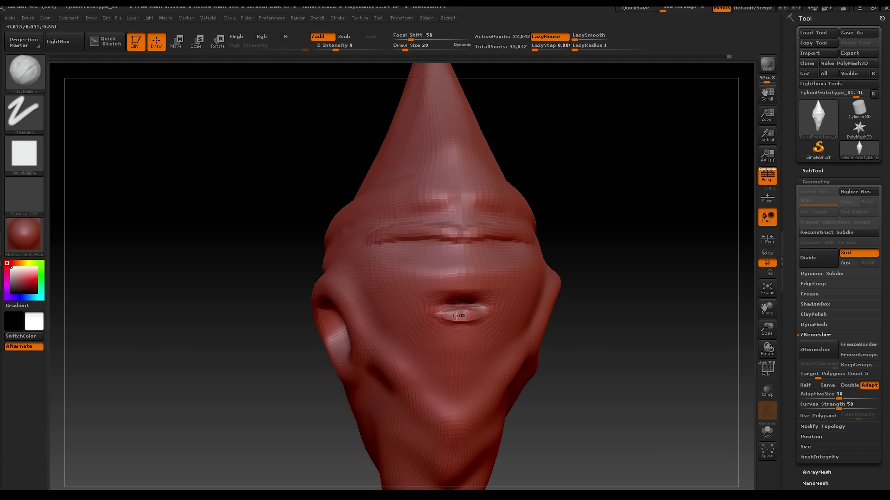
pyautogui.press('ctrl')
pyautogui.moveTo(463, 316)
pyautogui.mouseDown()
pyautogui.moveTo(448, 314)
pyautogui.moveTo(447, 301)
pyautogui.mouseUp()
# Step: Enlarge the brush to size 197 and flatten the lower beak with TrimDynamic
pyautogui.press('b')
pyautogui.press('m')
pyautogui.press('v')
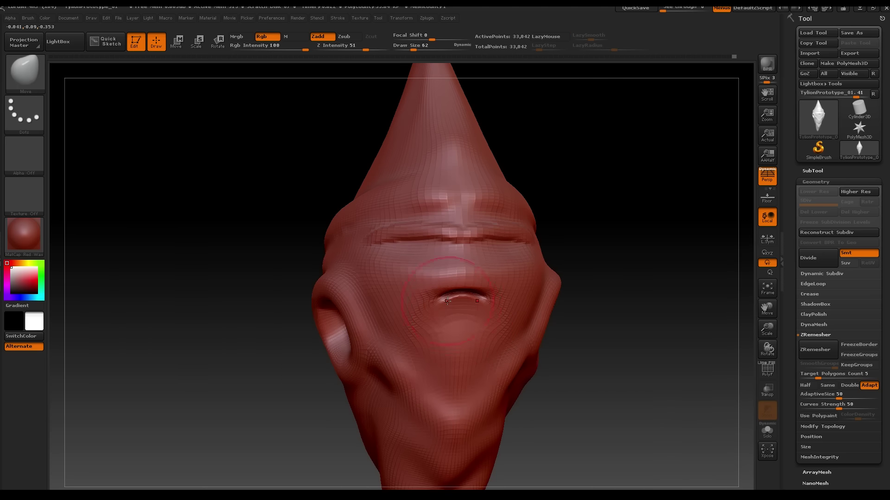
pyautogui.moveTo(260, 324); pyautogui.dragTo(461, 328)
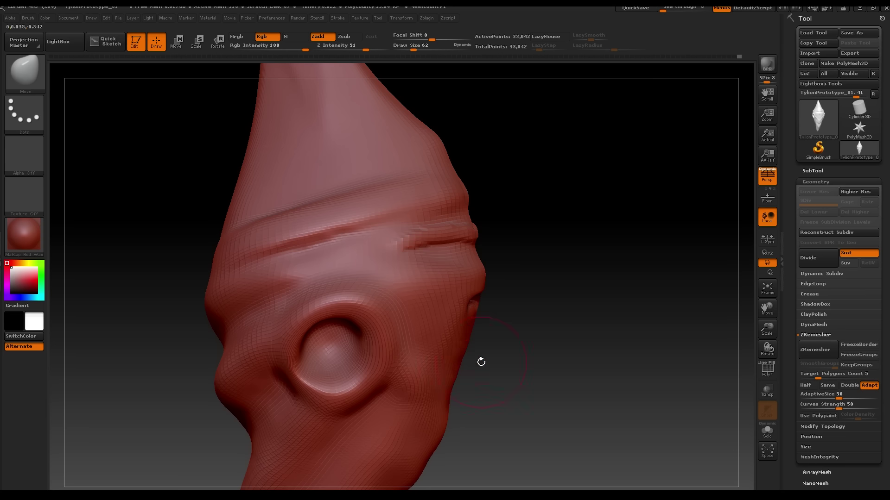
pyautogui.keyDown('alt'); pyautogui.moveTo(481, 362); pyautogui.dragTo(486, 223); pyautogui.keyUp('alt')
pyautogui.press('s')
pyautogui.moveTo(452, 295)
pyautogui.mouseDown()
pyautogui.moveTo(459, 295)
pyautogui.moveTo(427, 278)
pyautogui.mouseUp()
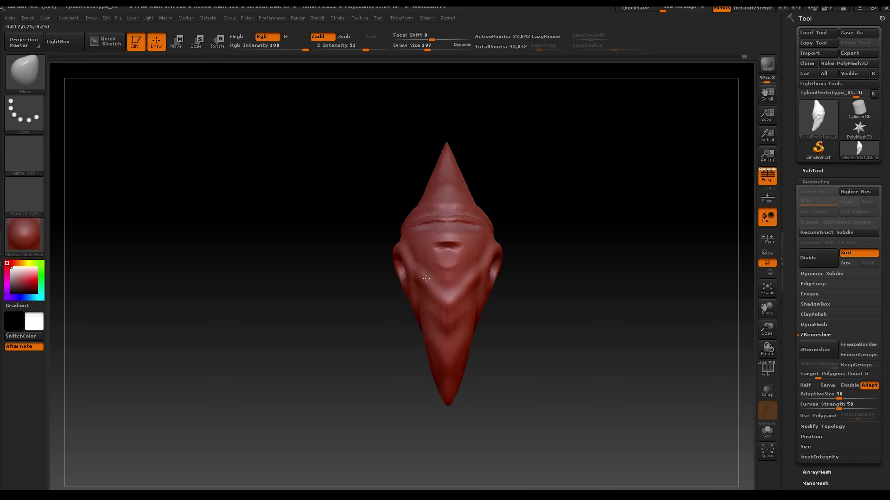
pyautogui.press('b')
pyautogui.press('t')
pyautogui.press('d')
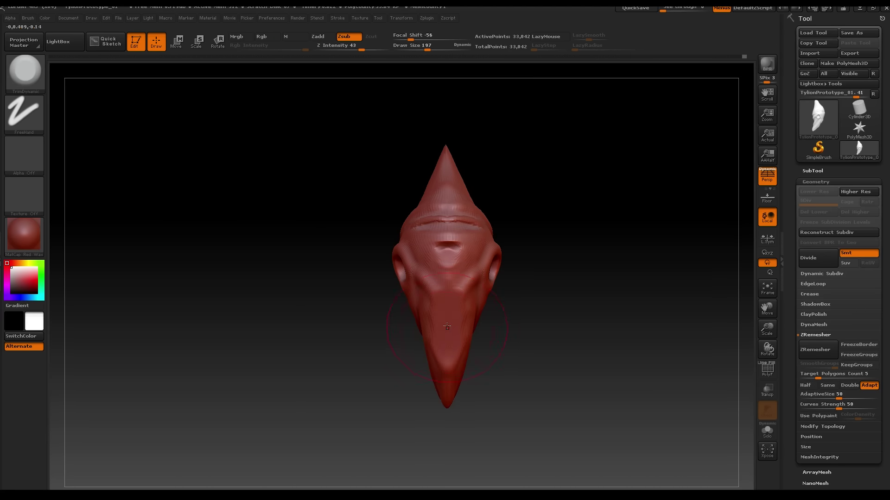
pyautogui.moveTo(447, 326); pyautogui.dragTo(441, 384)
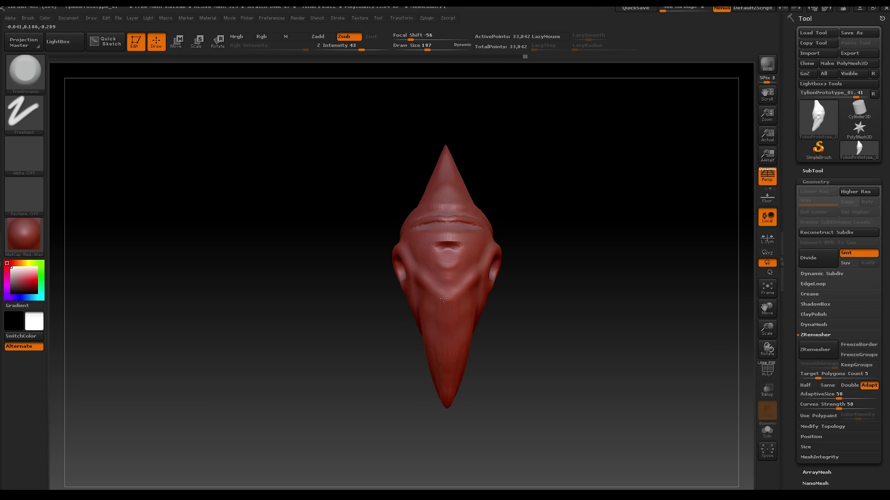
# Step: Lightly smooth the crest tip from a three-quarter side view
pyautogui.moveTo(503, 285); pyautogui.dragTo(477, 308)
pyautogui.moveTo(445, 131)
pyautogui.mouseDown()
pyautogui.moveTo(447, 216)
pyautogui.moveTo(440, 184)
pyautogui.mouseUp()
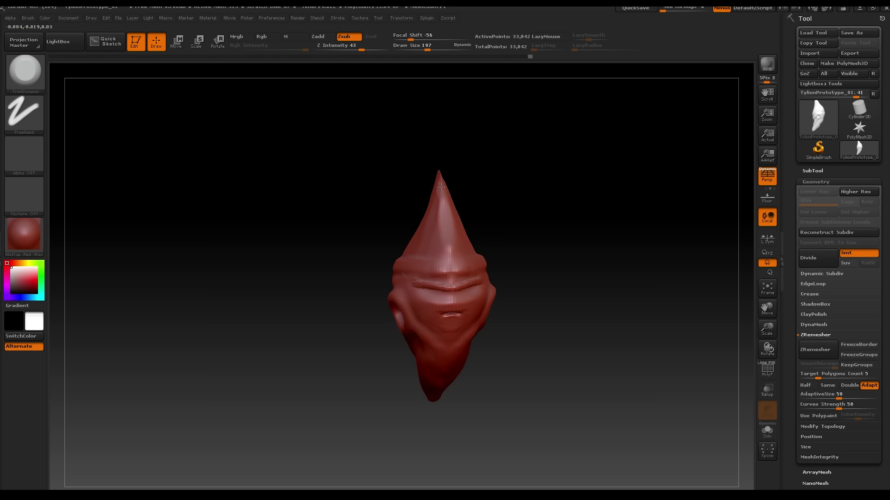
pyautogui.press('shift')
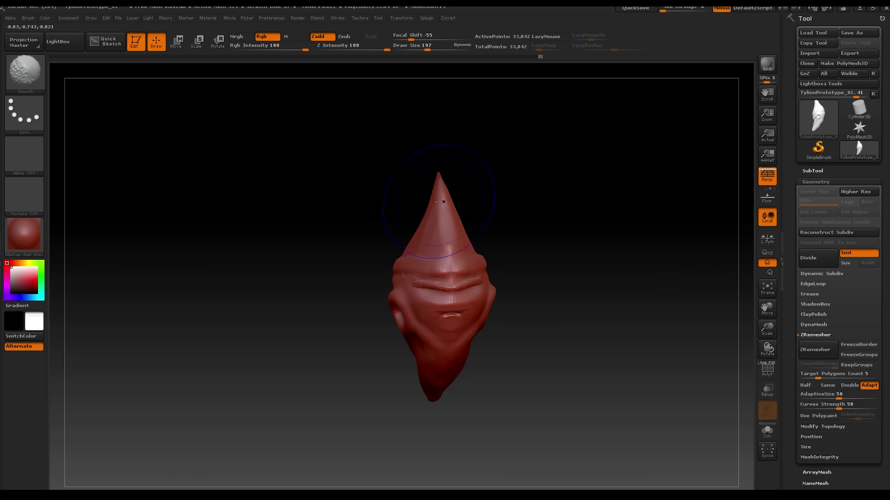
pyautogui.moveTo(439, 202)
pyautogui.mouseDown()
pyautogui.moveTo(469, 201)
pyautogui.moveTo(407, 193)
pyautogui.mouseUp()
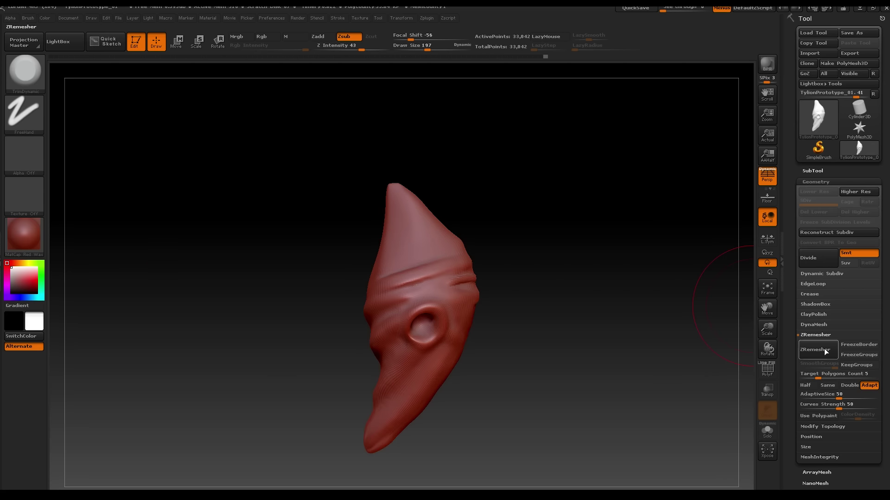
# Step: DynaMesh the head at resolution 656, giving 51,018 points
pyautogui.click(815, 323)
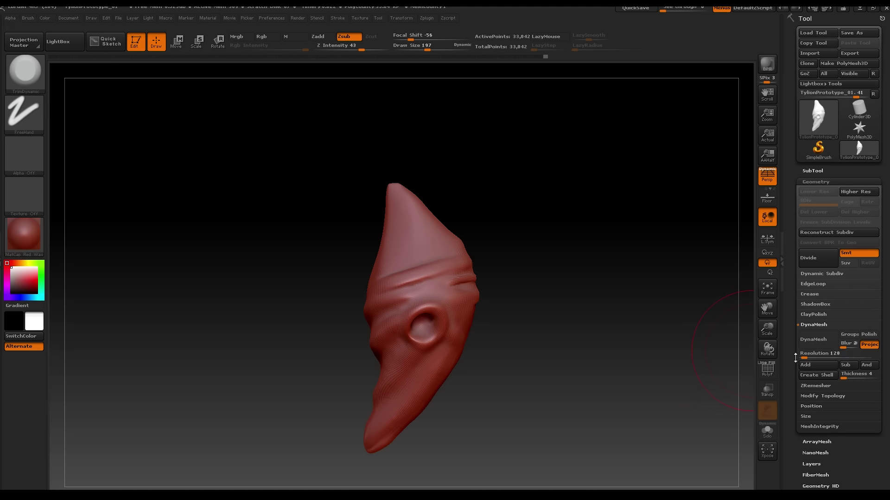
pyautogui.moveTo(795, 357); pyautogui.dragTo(778, 354)
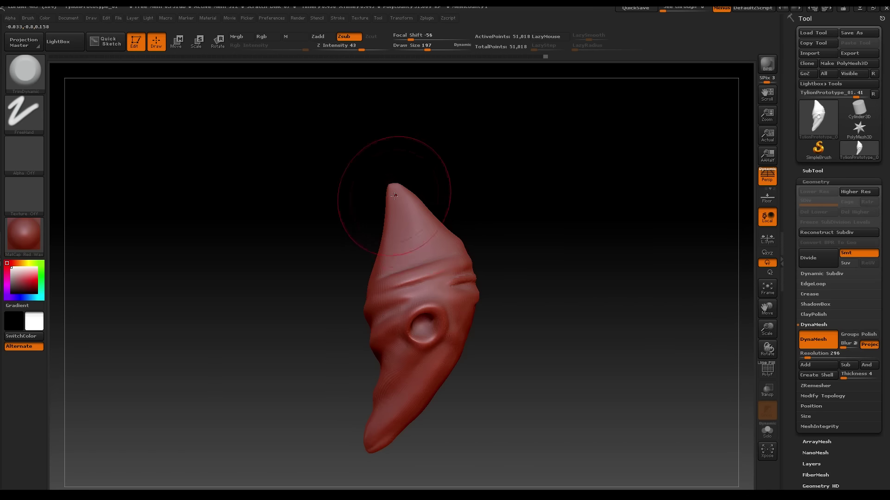
pyautogui.keyDown('alt'); pyautogui.moveTo(393, 189); pyautogui.dragTo(602, 284); pyautogui.keyUp('alt')
pyautogui.moveTo(807, 356); pyautogui.dragTo(816, 357)
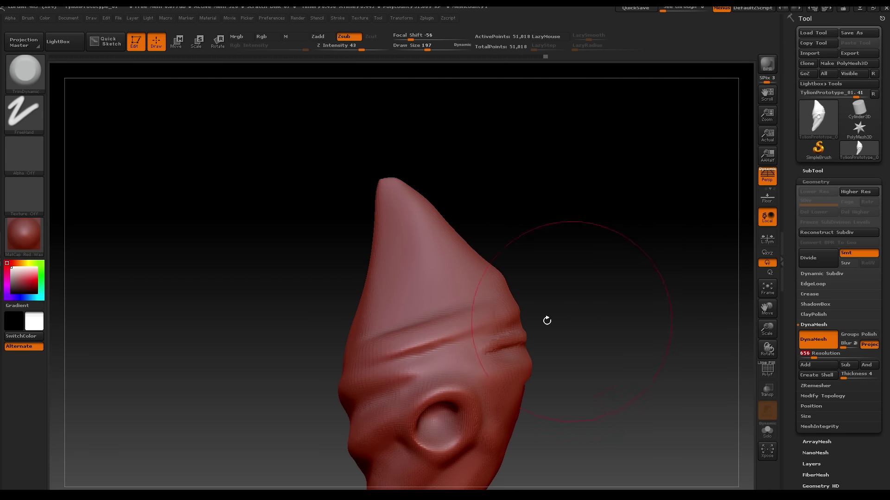
pyautogui.moveTo(546, 318)
pyautogui.mouseDown()
pyautogui.moveTo(471, 159)
pyautogui.moveTo(454, 246)
pyautogui.moveTo(439, 214)
pyautogui.mouseUp()
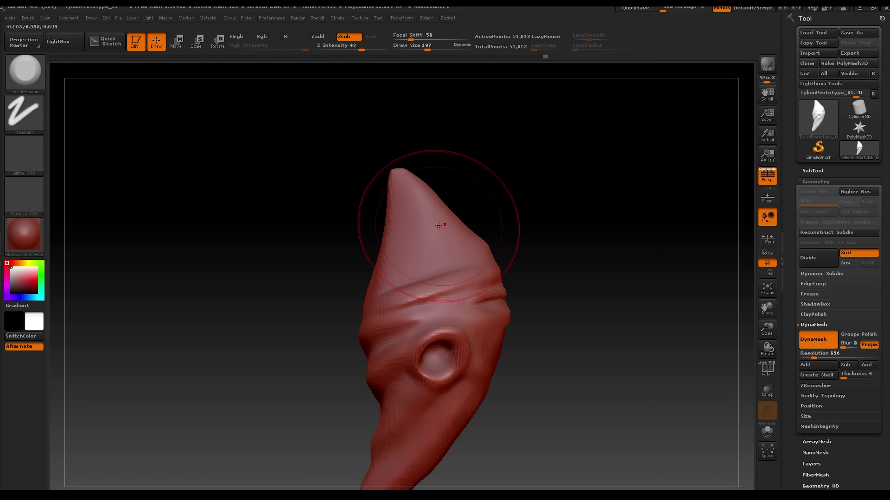
# Step: Pick the SelectLasso brush and set up for slicing the crest tip
pyautogui.press('b')
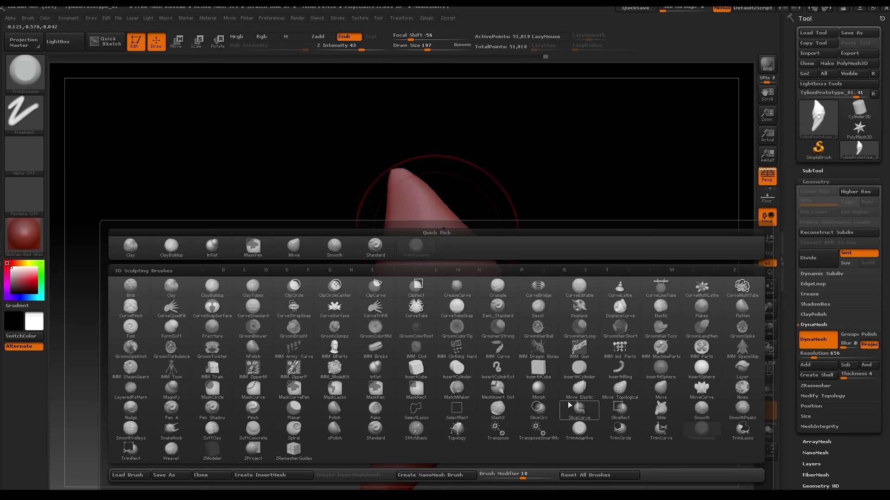
pyautogui.click(419, 412)
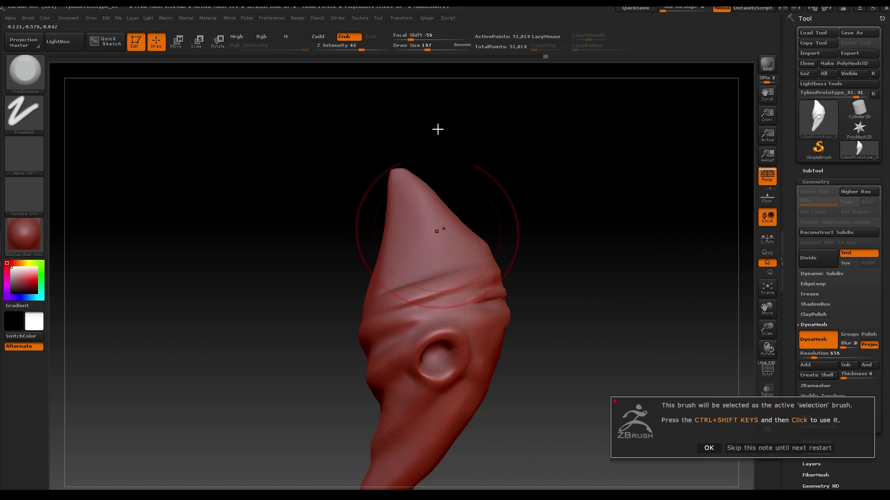
pyautogui.click(709, 449)
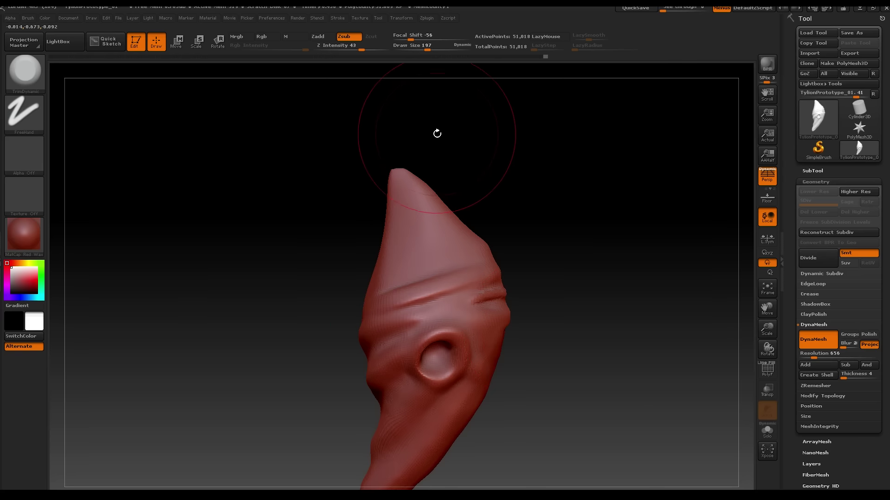
pyautogui.press('ctrl')
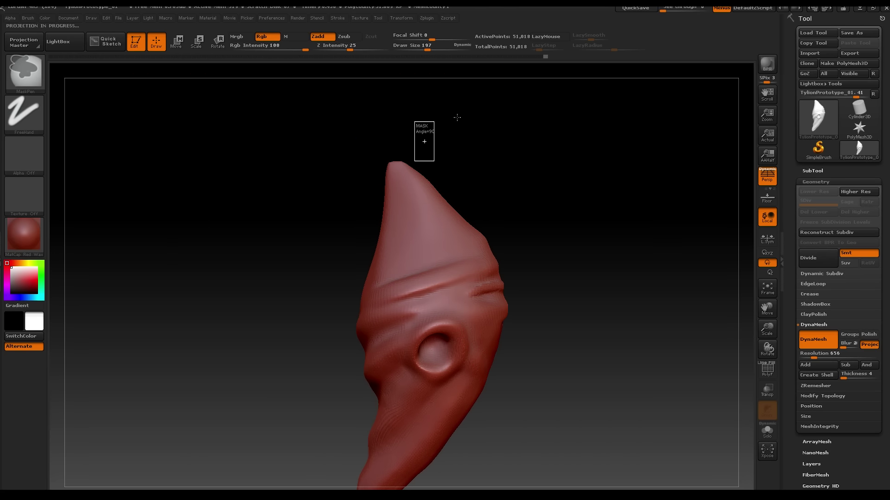
pyautogui.press('ctrl')
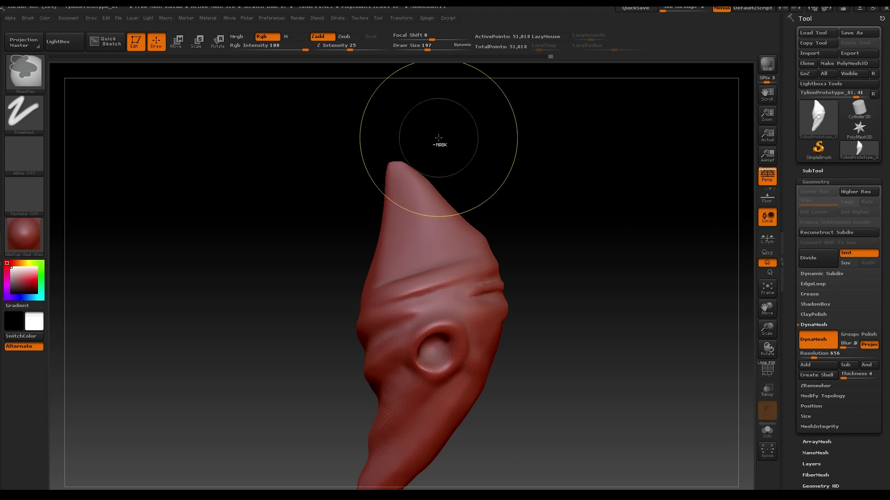
pyautogui.press('ctrl')
pyautogui.hotkey('ctrl', 'shift')
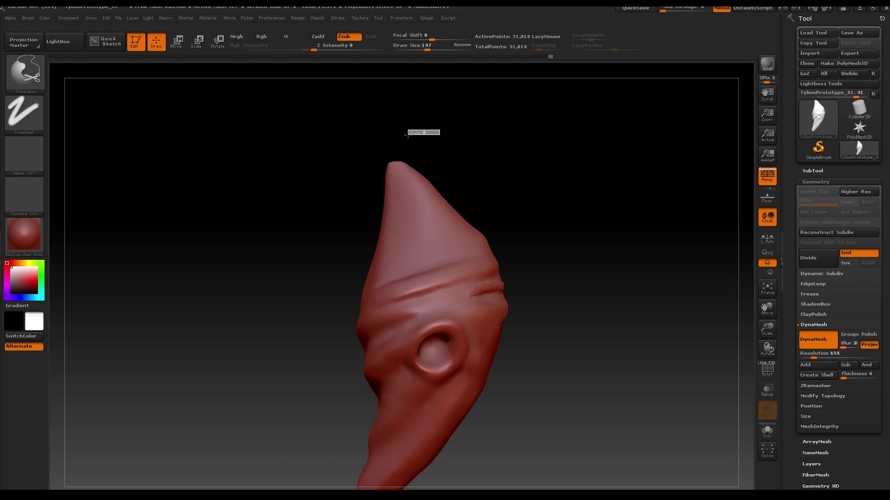
pyautogui.keyDown('ctrl'); pyautogui.keyDown('shift'); pyautogui.click(398, 162); pyautogui.keyUp('shift'); pyautogui.keyUp('ctrl')
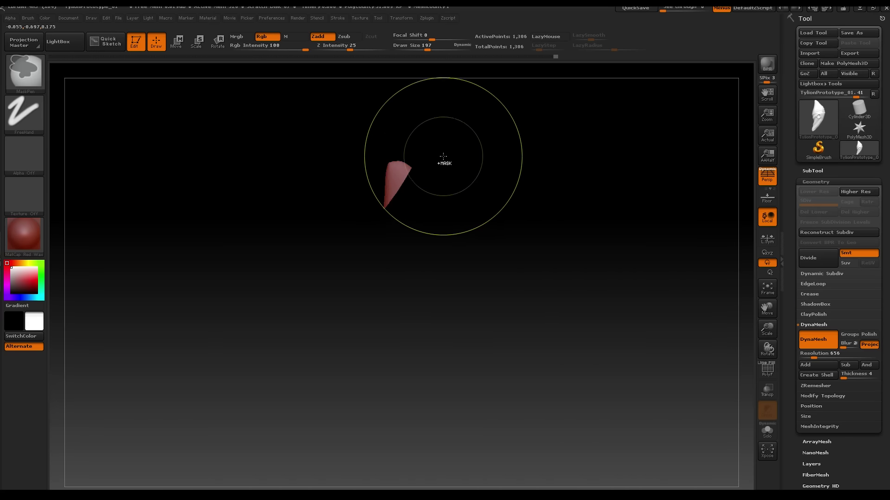
pyautogui.keyDown('ctrl'); pyautogui.keyDown('shift'); pyautogui.click(431, 158); pyautogui.keyUp('shift'); pyautogui.keyUp('ctrl')
pyautogui.press('capslock')
# Step: Try several slice cuts across the crest tip, then undo the cut
pyautogui.keyDown('ctrl'); pyautogui.keyDown('shift'); pyautogui.moveTo(429, 133); pyautogui.dragTo(538, 277); pyautogui.keyUp('shift'); pyautogui.keyUp('ctrl')
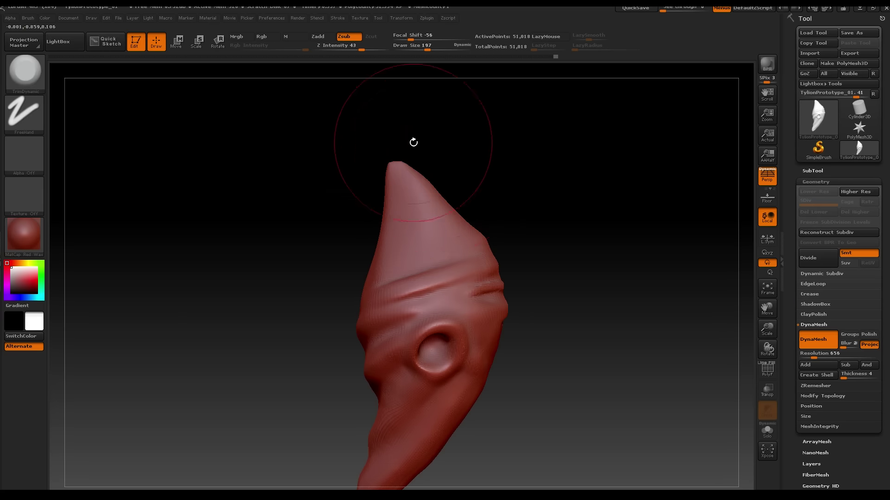
pyautogui.moveTo(433, 113)
pyautogui.keyDown('ctrl'); pyautogui.keyDown('shift'); pyautogui.mouseDown()
pyautogui.moveTo(394, 131)
pyautogui.moveTo(541, 207)
pyautogui.mouseUp(); pyautogui.keyUp('shift'); pyautogui.keyUp('ctrl')
pyautogui.moveTo(526, 245); pyautogui.dragTo(497, 248)
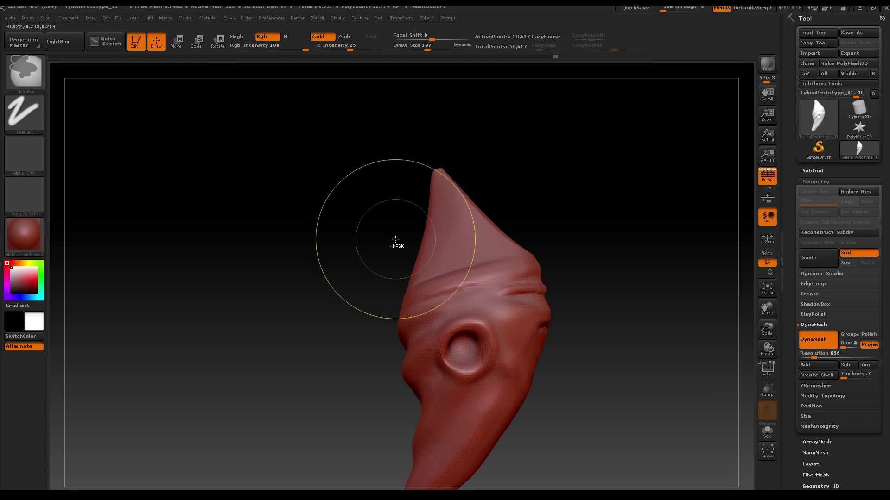
pyautogui.moveTo(343, 295)
pyautogui.keyDown('ctrl'); pyautogui.keyDown('shift'); pyautogui.mouseDown()
pyautogui.moveTo(439, 192)
pyautogui.moveTo(408, 98)
pyautogui.mouseUp(); pyautogui.keyUp('shift'); pyautogui.keyUp('ctrl')
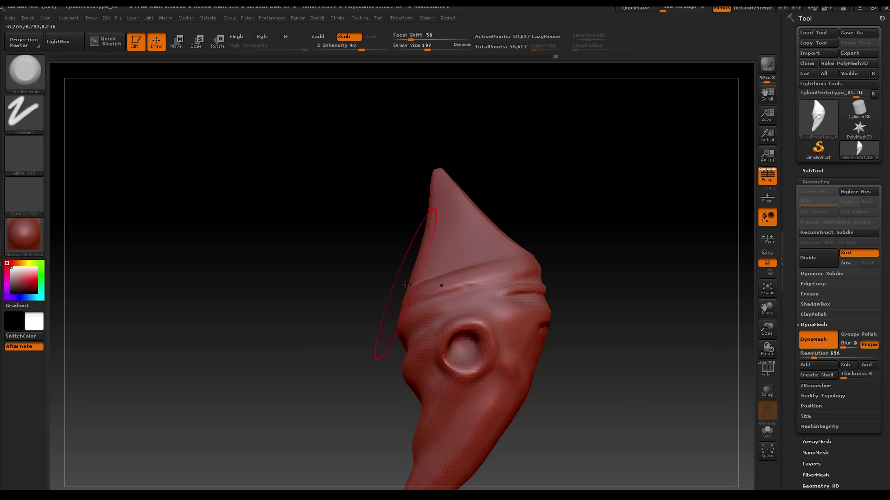
pyautogui.keyDown('ctrl'); pyautogui.keyDown('shift'); pyautogui.moveTo(384, 310); pyautogui.dragTo(389, 115); pyautogui.keyUp('shift'); pyautogui.keyUp('ctrl')
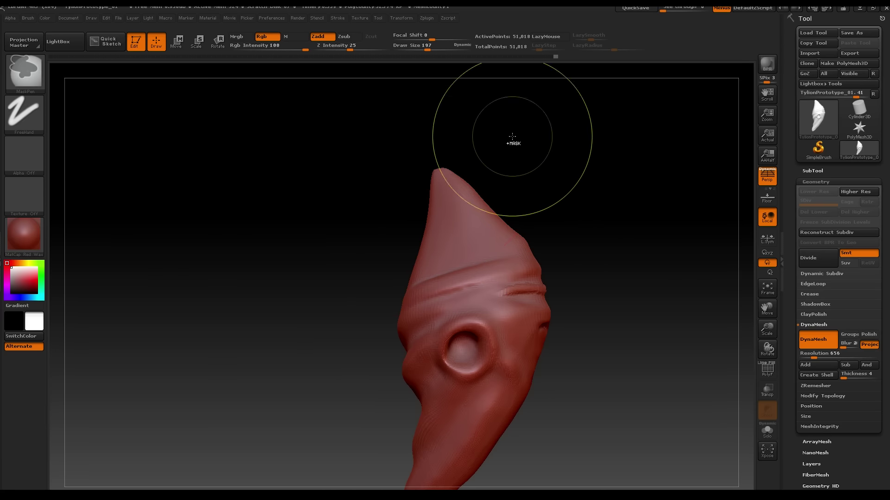
pyautogui.keyDown('ctrl'); pyautogui.keyDown('shift'); pyautogui.moveTo(377, 308); pyautogui.dragTo(406, 108); pyautogui.keyUp('shift'); pyautogui.keyUp('ctrl')
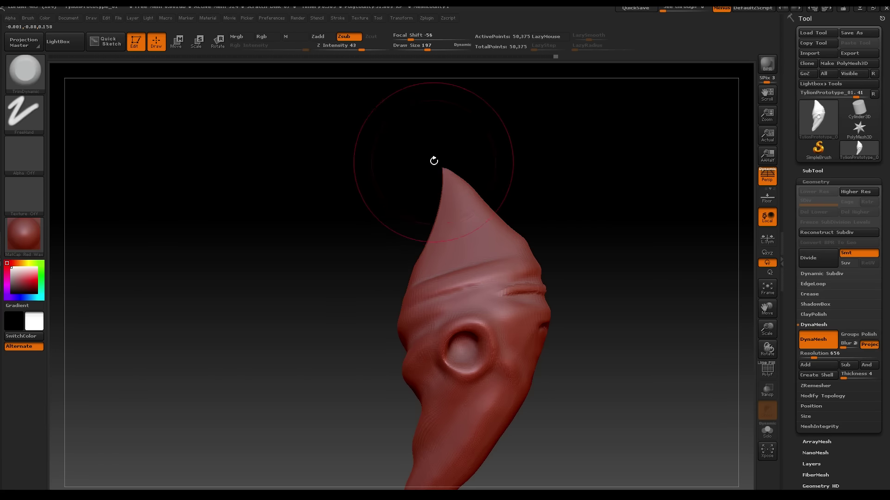
pyautogui.moveTo(433, 159)
pyautogui.mouseDown()
pyautogui.moveTo(534, 264)
pyautogui.moveTo(463, 207)
pyautogui.moveTo(480, 214)
pyautogui.moveTo(455, 175)
pyautogui.mouseUp()
pyautogui.hotkey('ctrl', 'z')
# Step: Set the head in a straight side view with perspective switched off
pyautogui.moveTo(477, 227)
pyautogui.mouseDown()
pyautogui.moveTo(437, 233)
pyautogui.moveTo(547, 257)
pyautogui.moveTo(359, 181)
pyautogui.moveTo(306, 96)
pyautogui.mouseUp()
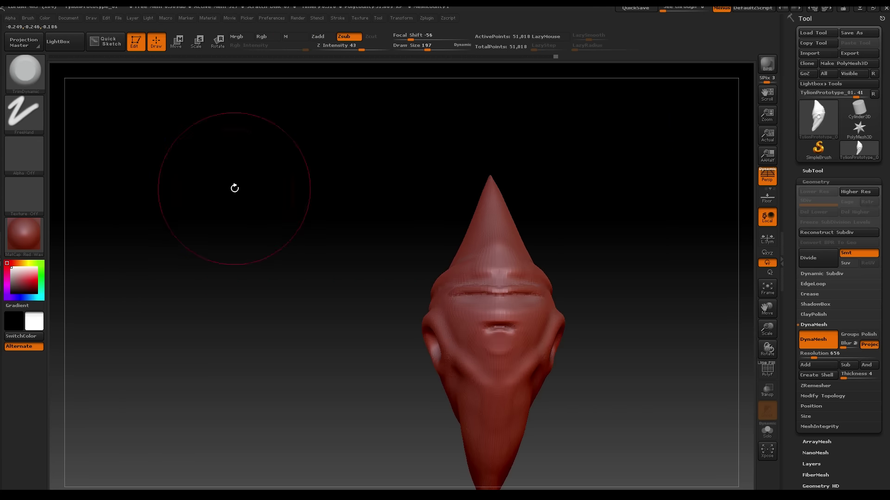
pyautogui.moveTo(402, 232)
pyautogui.keyDown('alt'); pyautogui.mouseDown()
pyautogui.moveTo(359, 186)
pyautogui.moveTo(512, 252)
pyautogui.moveTo(453, 253)
pyautogui.moveTo(477, 252)
pyautogui.mouseUp(); pyautogui.keyUp('alt')
pyautogui.press('p')
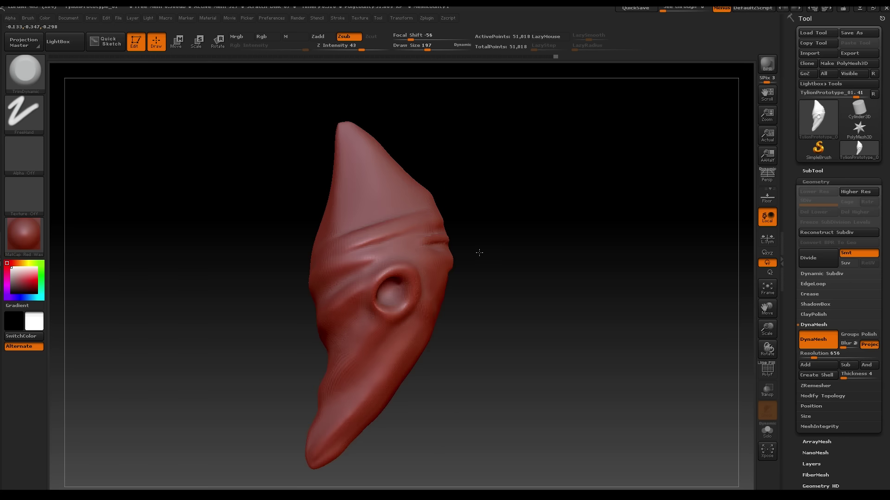
# Step: Slice the upper-left edge and trim the beak into a sharp, cut tip
pyautogui.moveTo(283, 268)
pyautogui.keyDown('ctrl'); pyautogui.keyDown('shift'); pyautogui.mouseDown()
pyautogui.moveTo(291, 82)
pyautogui.moveTo(340, 266)
pyautogui.mouseUp(); pyautogui.keyUp('shift'); pyautogui.keyUp('ctrl')
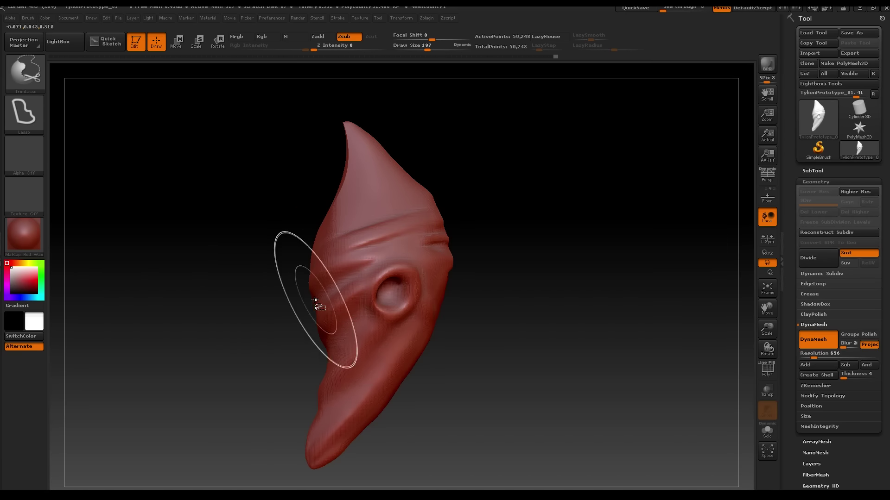
pyautogui.hotkey('ctrl', 'shift')
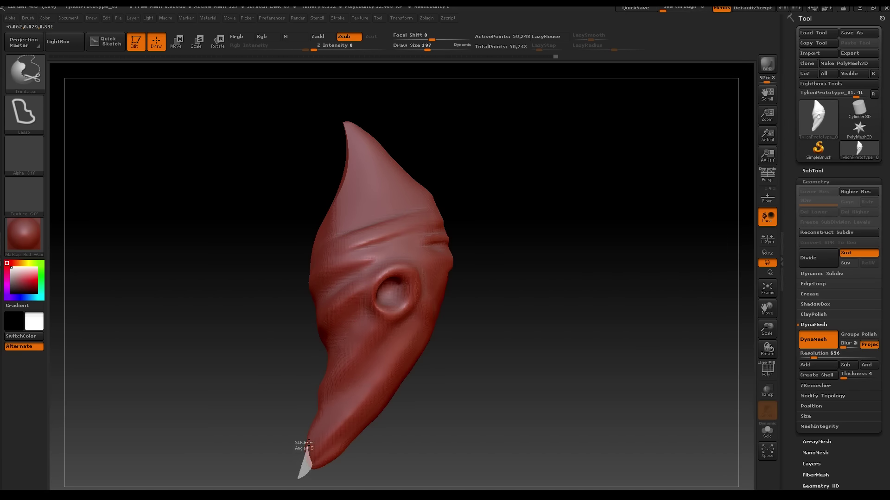
pyautogui.moveTo(308, 442)
pyautogui.keyDown('ctrl'); pyautogui.keyDown('shift'); pyautogui.mouseDown()
pyautogui.moveTo(321, 414)
pyautogui.moveTo(298, 302)
pyautogui.moveTo(238, 248)
pyautogui.mouseUp(); pyautogui.keyUp('shift'); pyautogui.keyUp('ctrl')
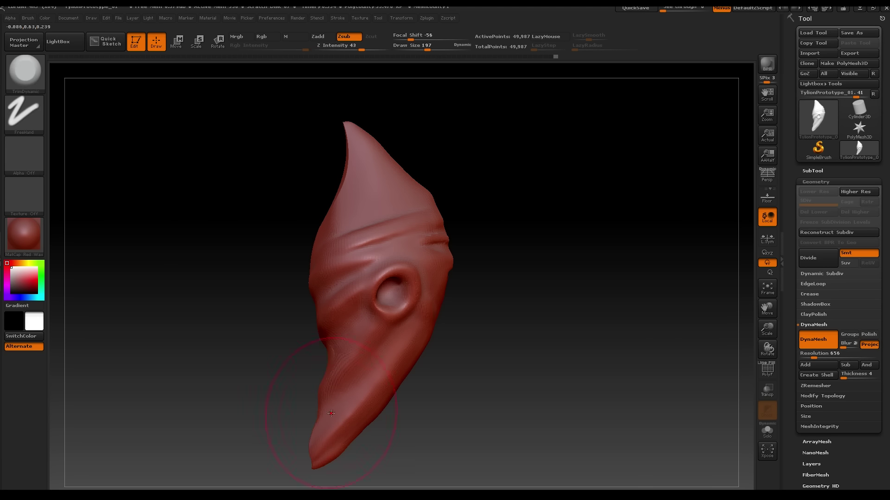
pyautogui.moveTo(296, 441)
pyautogui.keyDown('ctrl'); pyautogui.keyDown('shift'); pyautogui.mouseDown()
pyautogui.moveTo(312, 422)
pyautogui.moveTo(269, 398)
pyautogui.mouseUp(); pyautogui.keyUp('shift'); pyautogui.keyUp('ctrl')
pyautogui.moveTo(294, 447)
pyautogui.keyDown('ctrl'); pyautogui.keyDown('shift'); pyautogui.mouseDown()
pyautogui.moveTo(320, 396)
pyautogui.moveTo(327, 451)
pyautogui.moveTo(302, 470)
pyautogui.moveTo(310, 462)
pyautogui.moveTo(261, 467)
pyautogui.mouseUp(); pyautogui.keyUp('shift'); pyautogui.keyUp('ctrl')
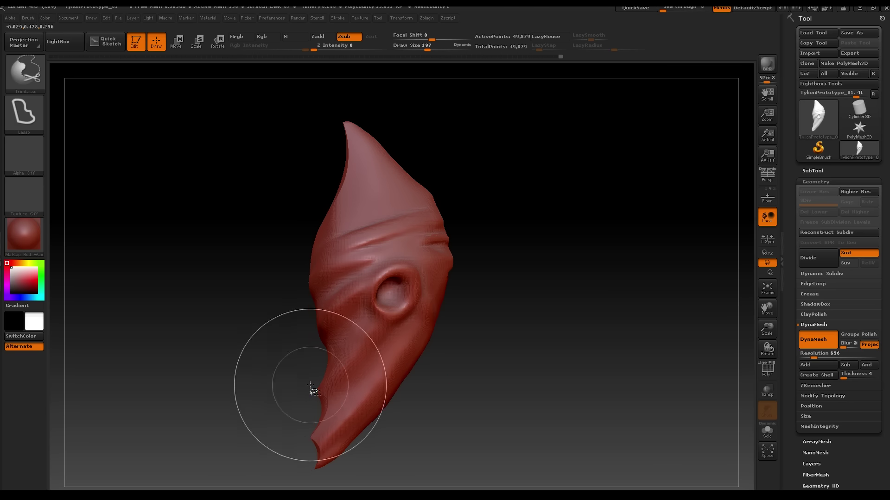
pyautogui.moveTo(306, 378)
pyautogui.keyDown('ctrl'); pyautogui.keyDown('shift'); pyautogui.mouseDown()
pyautogui.moveTo(309, 390)
pyautogui.moveTo(251, 425)
pyautogui.mouseUp(); pyautogui.keyUp('shift'); pyautogui.keyUp('ctrl')
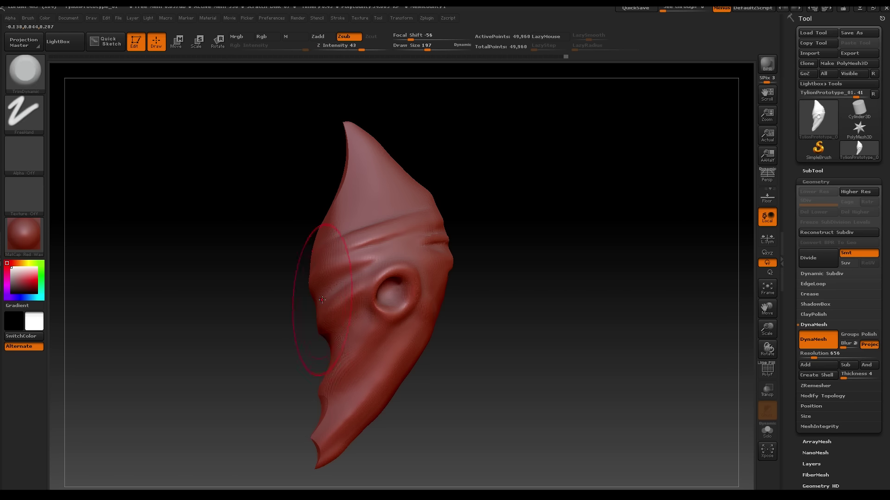
pyautogui.moveTo(310, 319)
pyautogui.keyDown('ctrl'); pyautogui.keyDown('shift'); pyautogui.mouseDown()
pyautogui.moveTo(308, 293)
pyautogui.moveTo(327, 289)
pyautogui.moveTo(316, 313)
pyautogui.moveTo(307, 302)
pyautogui.mouseUp(); pyautogui.keyUp('shift'); pyautogui.keyUp('ctrl')
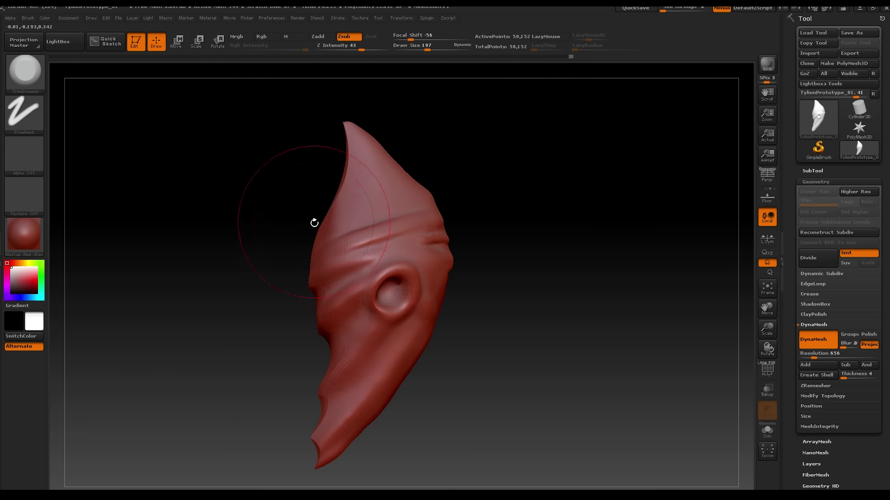
# Step: Slice away the back edge of the collar
pyautogui.press('ctrl')
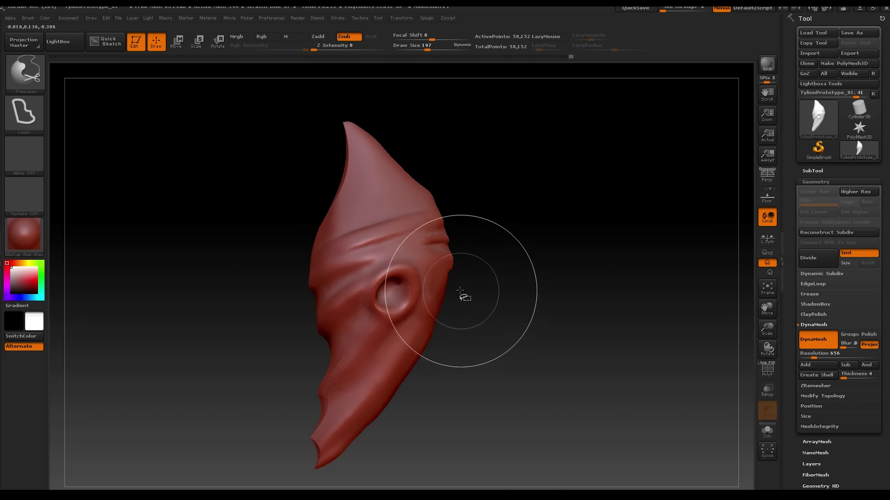
pyautogui.keyDown('ctrl'); pyautogui.keyDown('shift'); pyautogui.moveTo(463, 266); pyautogui.dragTo(445, 278); pyautogui.keyUp('shift'); pyautogui.keyUp('ctrl')
pyautogui.keyDown('ctrl'); pyautogui.keyDown('shift'); pyautogui.moveTo(457, 244); pyautogui.dragTo(452, 242); pyautogui.keyUp('shift'); pyautogui.keyUp('ctrl')
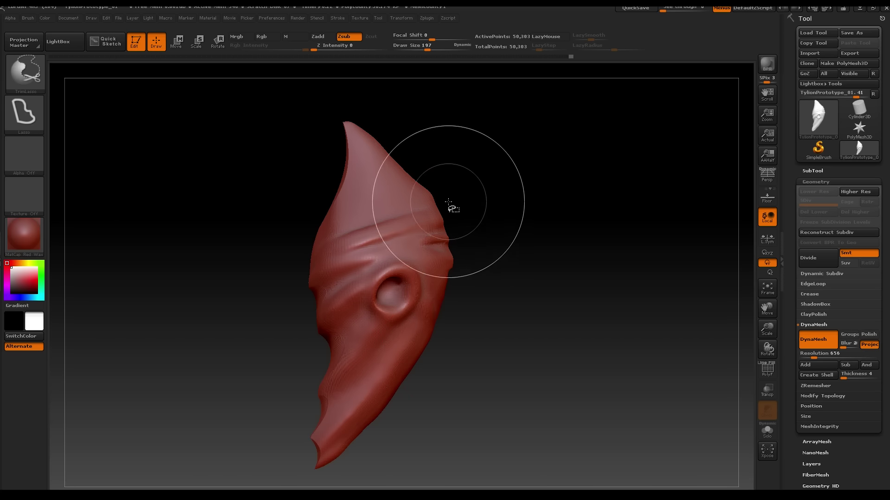
pyautogui.moveTo(449, 203)
pyautogui.keyDown('ctrl'); pyautogui.keyDown('shift'); pyautogui.mouseDown()
pyautogui.moveTo(435, 204)
pyautogui.moveTo(452, 222)
pyautogui.mouseUp(); pyautogui.keyUp('shift'); pyautogui.keyUp('ctrl')
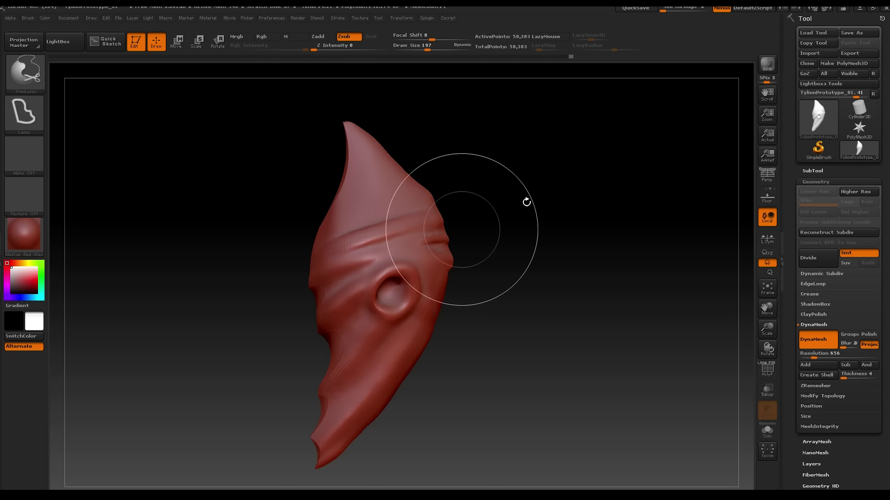
# Step: Trim the crest's back edge with further slices, then turn to front view
pyautogui.press('b')
pyautogui.press('t')
pyautogui.press('d')
pyautogui.keyDown('alt'); pyautogui.moveTo(526, 201); pyautogui.dragTo(462, 241); pyautogui.keyUp('alt')
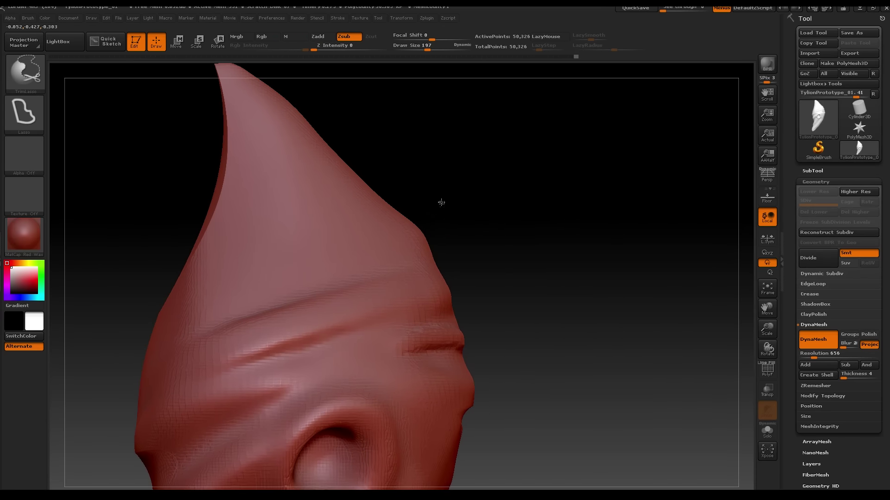
pyautogui.keyDown('ctrl'); pyautogui.keyDown('shift'); pyautogui.moveTo(439, 204); pyautogui.dragTo(462, 263); pyautogui.keyUp('shift'); pyautogui.keyUp('ctrl')
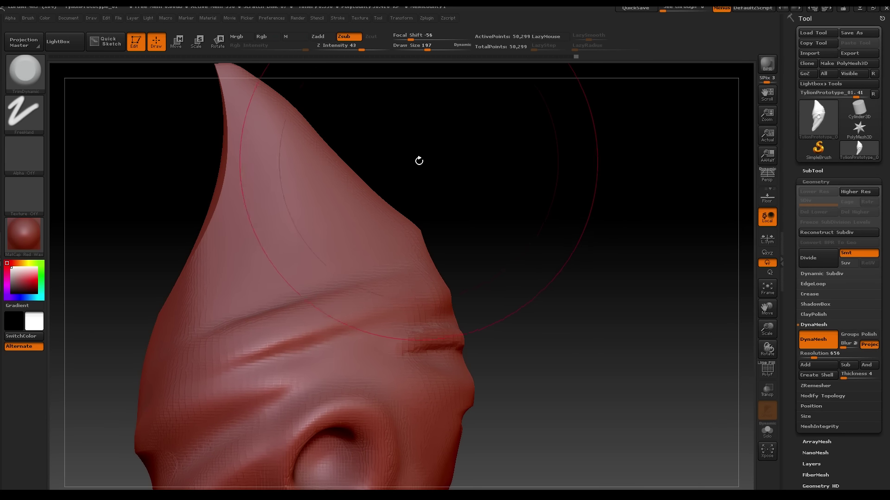
pyautogui.moveTo(374, 147)
pyautogui.keyDown('ctrl'); pyautogui.keyDown('shift'); pyautogui.mouseDown()
pyautogui.moveTo(482, 253)
pyautogui.moveTo(442, 276)
pyautogui.mouseUp(); pyautogui.keyUp('shift'); pyautogui.keyUp('ctrl')
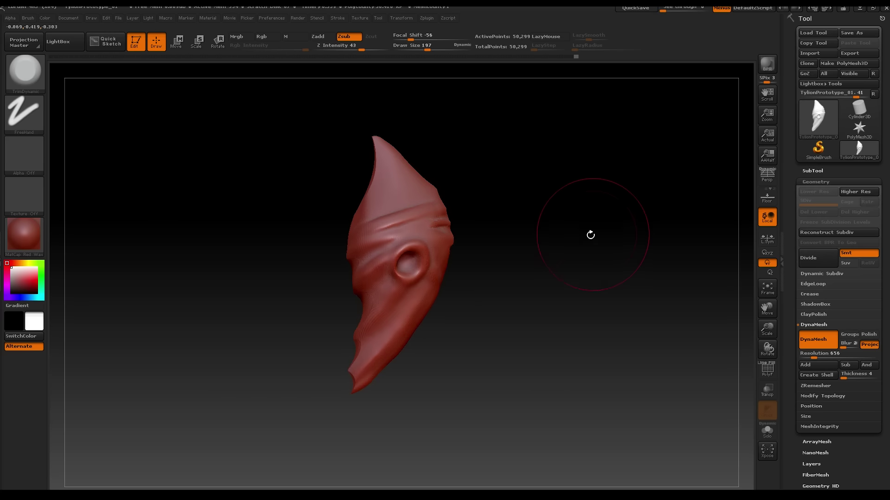
pyautogui.moveTo(524, 230)
pyautogui.keyDown('shift'); pyautogui.mouseDown()
pyautogui.moveTo(406, 243)
pyautogui.moveTo(437, 282)
pyautogui.moveTo(593, 269)
pyautogui.mouseUp(); pyautogui.keyUp('shift')
# Step: Restore perspective, subdivide the head one level, and raise DynaMesh resolution to 1096
pyautogui.press('p')
pyautogui.hotkey('ctrl', 'd')
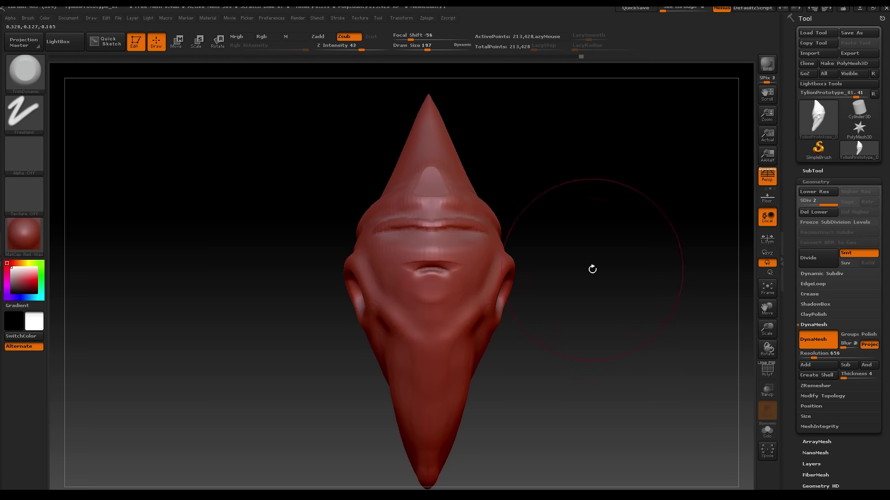
pyautogui.moveTo(818, 356); pyautogui.dragTo(823, 357)
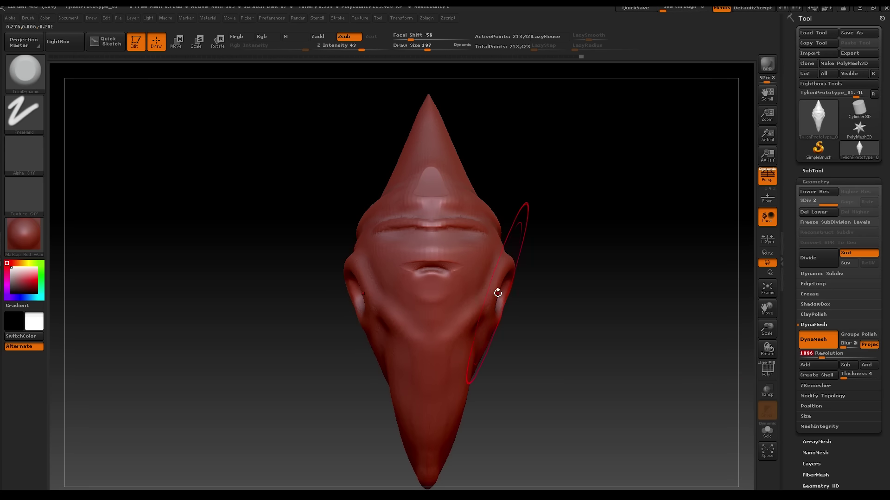
# Step: At Draw Size 78, smooth the upper forehead wrinkles with the TrimDynamic brush
pyautogui.press('shift')
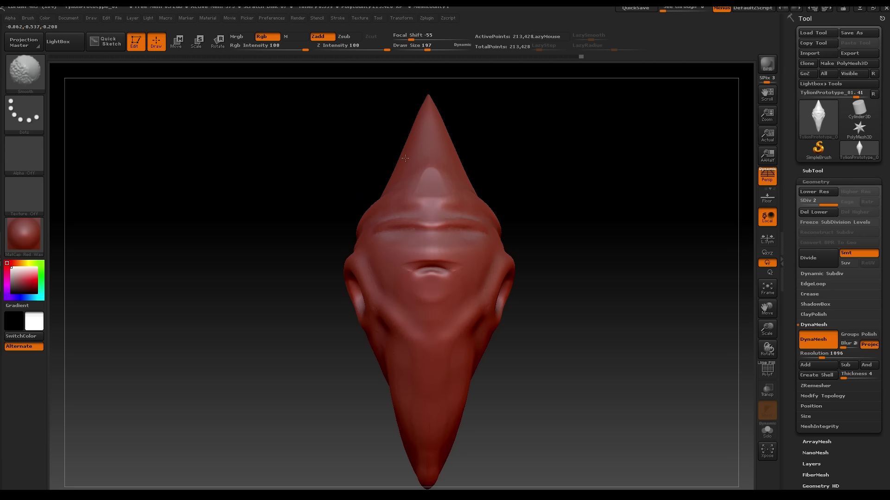
pyautogui.write('btds')
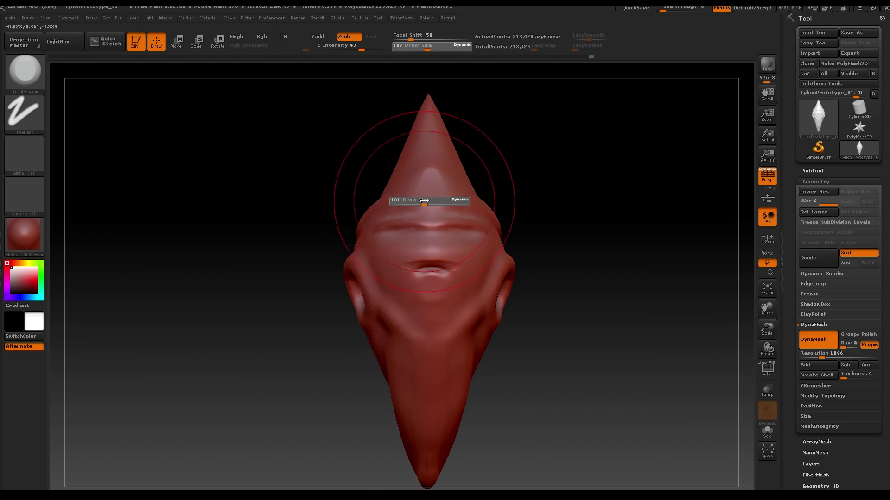
pyautogui.write('78')
pyautogui.press('Return')
pyautogui.moveTo(431, 165); pyautogui.dragTo(426, 166)
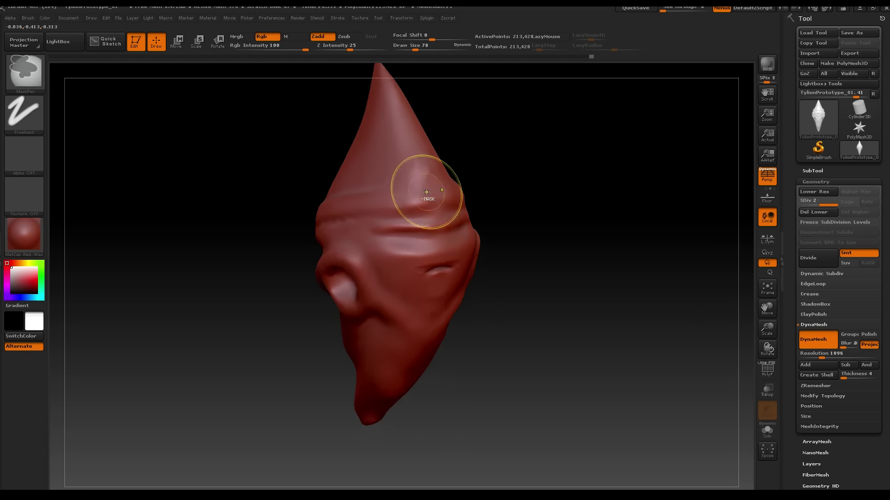
pyautogui.press('shift')
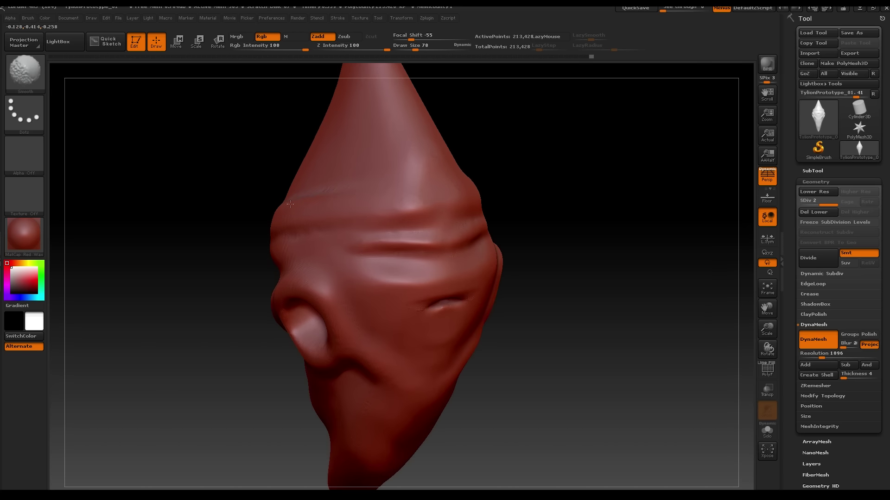
pyautogui.keyDown('shift'); pyautogui.moveTo(290, 204); pyautogui.dragTo(307, 197); pyautogui.keyUp('shift')
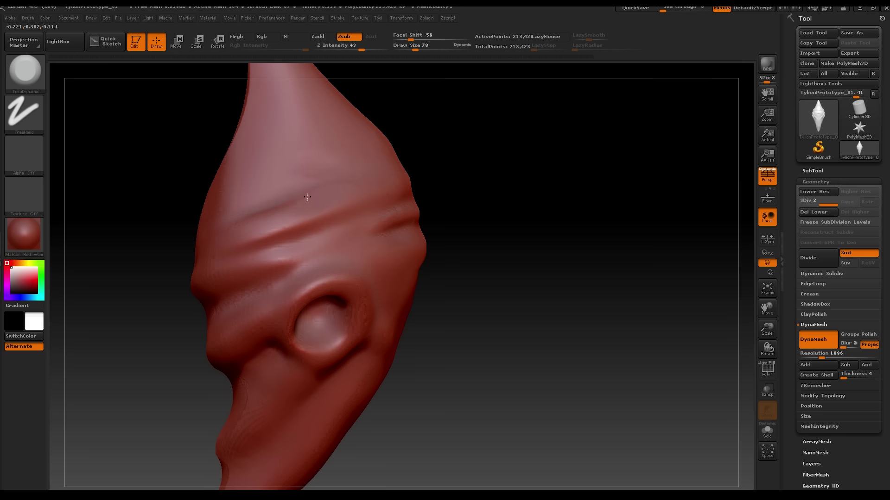
pyautogui.keyDown('shift'); pyautogui.moveTo(229, 229); pyautogui.dragTo(232, 199); pyautogui.keyUp('shift')
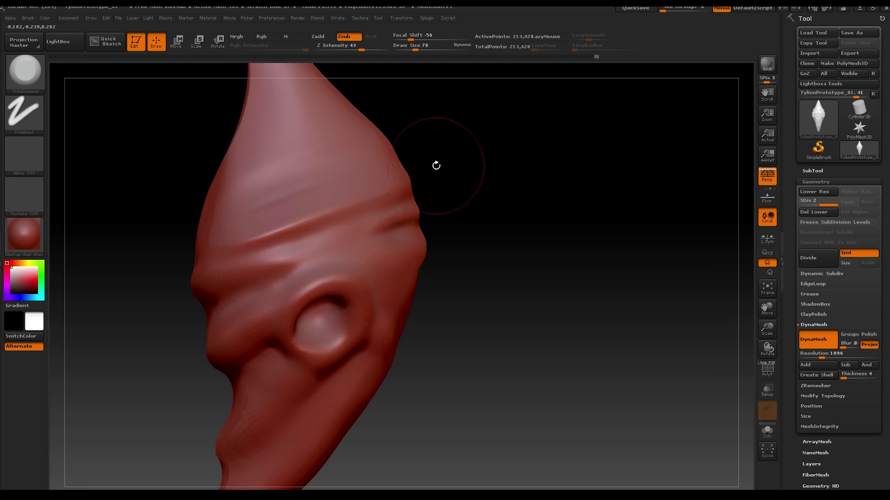
pyautogui.press('ctrl')
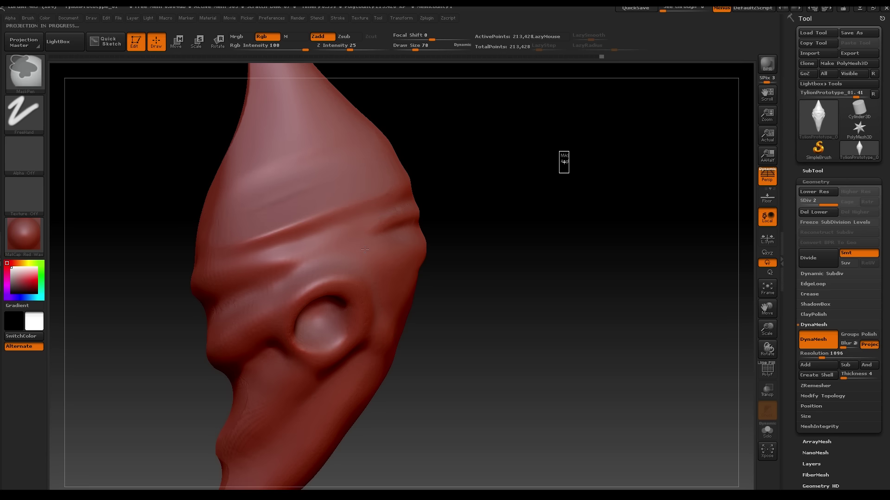
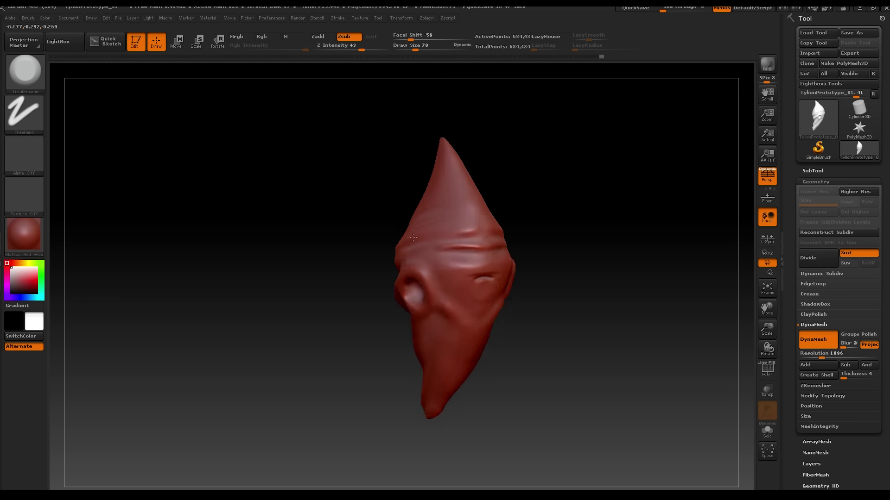
# Step: Switch to ClayBuildup at brush size 28 and build the brow crease above the eyes
pyautogui.press('b')
pyautogui.press('c')
pyautogui.press('b')
pyautogui.press('s')
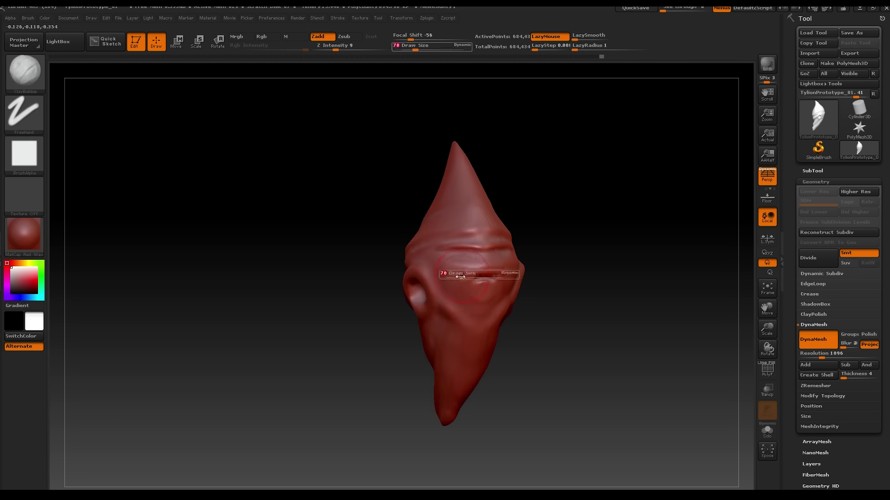
pyautogui.keyDown('ctrl'); pyautogui.moveTo(512, 306); pyautogui.dragTo(429, 308); pyautogui.keyUp('ctrl')
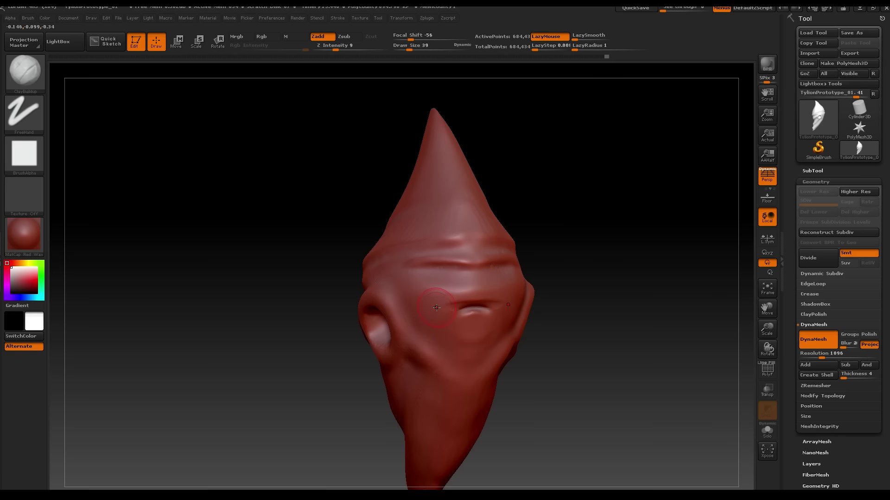
pyautogui.press('s')
pyautogui.click(423, 292)
pyautogui.moveTo(413, 267); pyautogui.dragTo(464, 262)
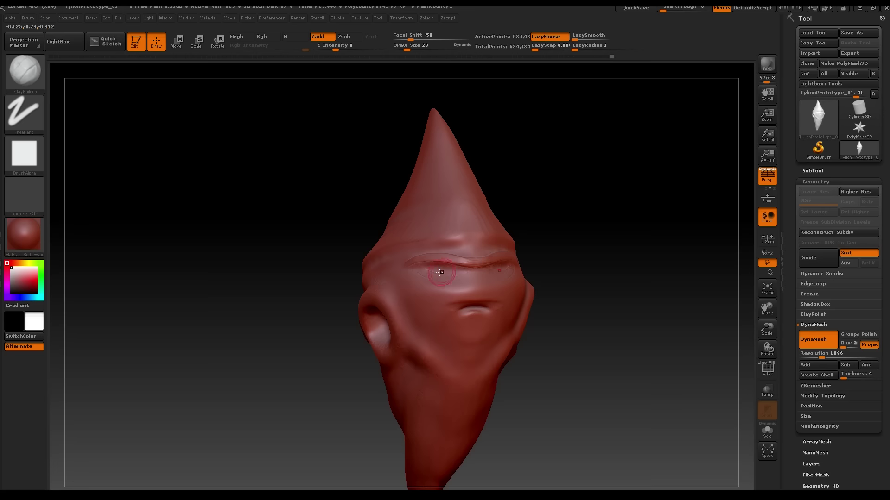
pyautogui.moveTo(440, 272)
pyautogui.mouseDown()
pyautogui.moveTo(449, 278)
pyautogui.moveTo(421, 267)
pyautogui.mouseUp()
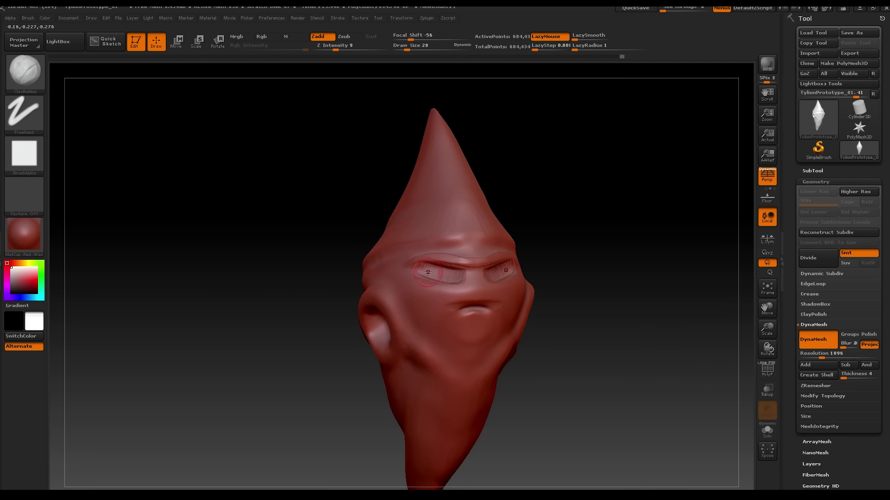
# Step: Smooth the brow creases, sculpt a raised left brow ridge, and undo the stray stroke
pyautogui.press('shift')
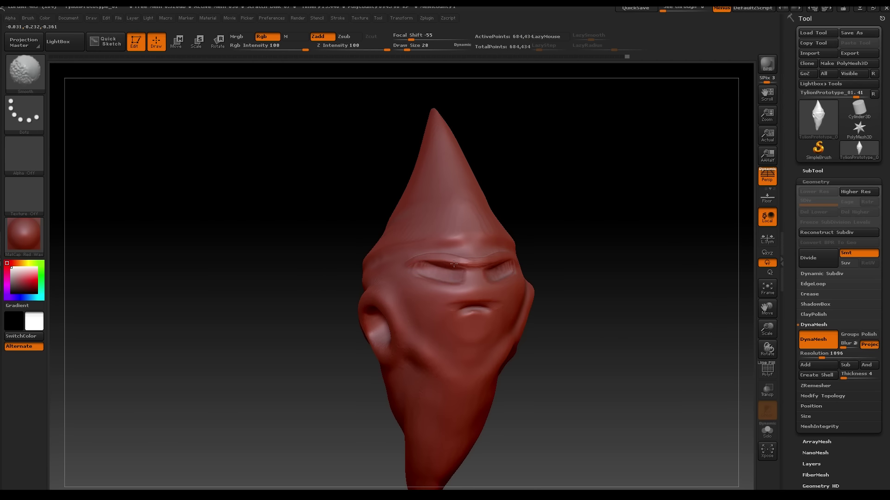
pyautogui.keyDown('shift'); pyautogui.moveTo(416, 265); pyautogui.dragTo(423, 264); pyautogui.keyUp('shift')
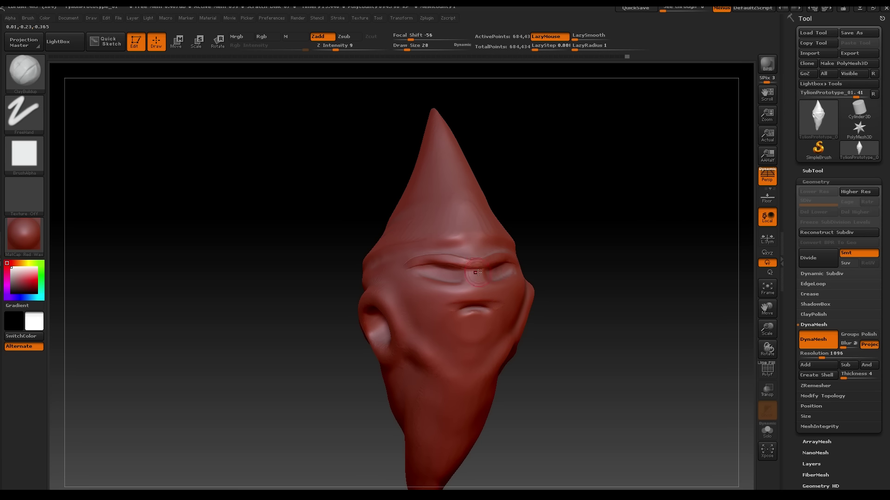
pyautogui.moveTo(477, 273); pyautogui.dragTo(495, 238)
pyautogui.press('ctrl')
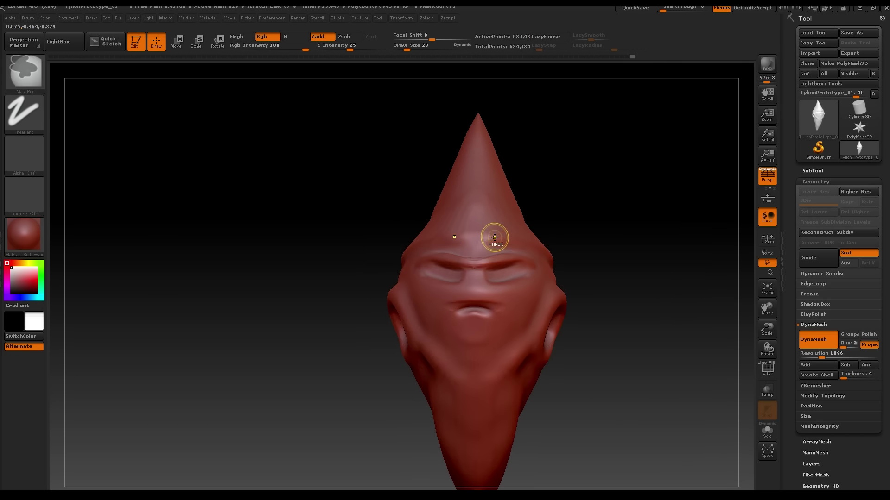
pyautogui.press('shift')
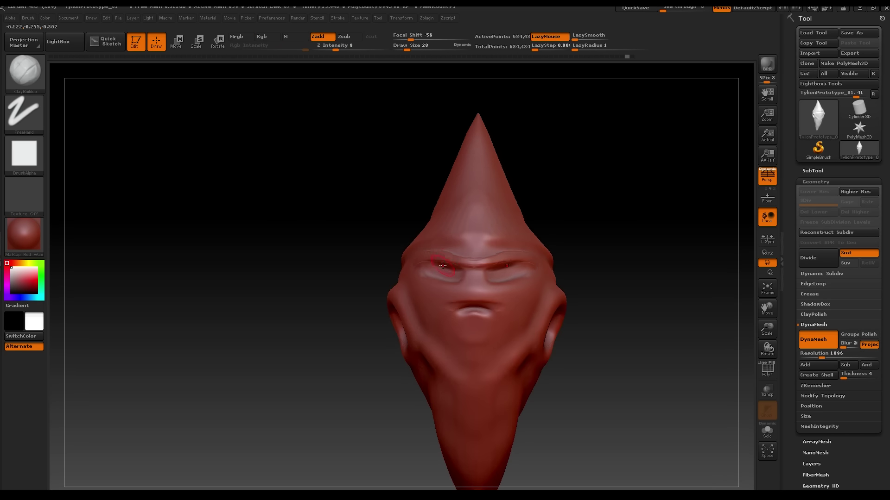
pyautogui.moveTo(443, 265)
pyautogui.mouseDown()
pyautogui.moveTo(424, 243)
pyautogui.moveTo(379, 267)
pyautogui.moveTo(451, 252)
pyautogui.mouseUp()
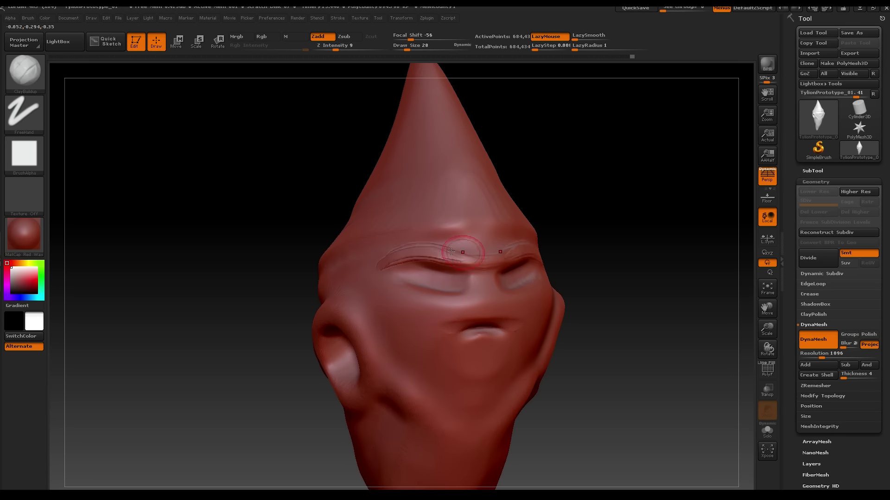
pyautogui.moveTo(386, 266); pyautogui.dragTo(448, 268)
pyautogui.moveTo(390, 250)
pyautogui.keyDown('shift'); pyautogui.mouseDown()
pyautogui.moveTo(417, 264)
pyautogui.moveTo(460, 261)
pyautogui.mouseUp(); pyautogui.keyUp('shift')
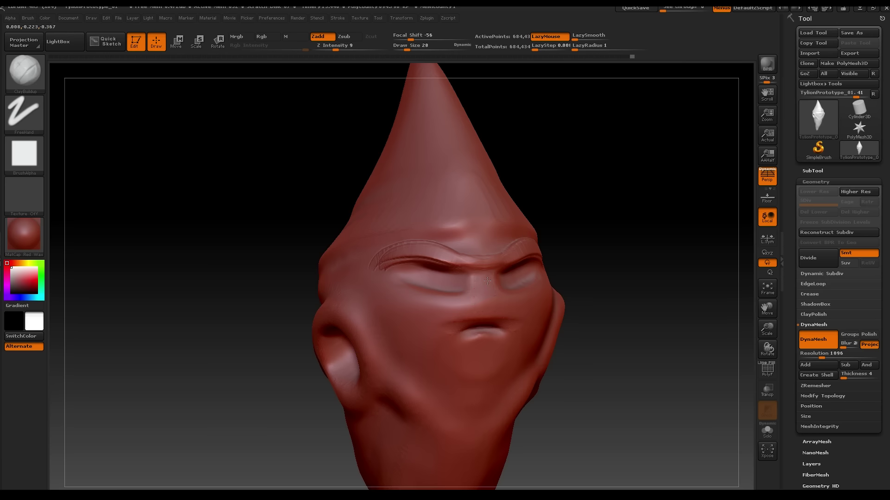
pyautogui.hotkey('ctrl', 'z')
pyautogui.hotkey('ctrl', 'z')
pyautogui.hotkey('ctrl', 'z')
pyautogui.hotkey('ctrl', 'z')
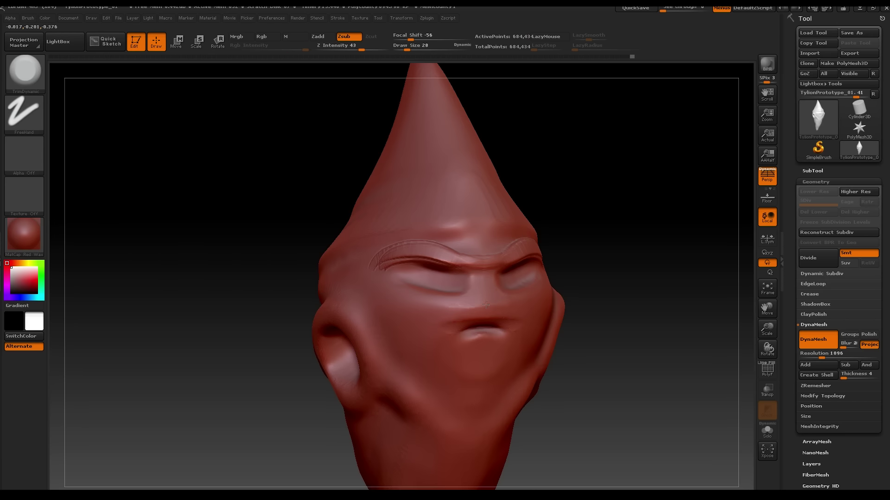
# Step: Lay ClayBuildup across both eyes, then smooth the eyelids and wrinkles above the left brow
pyautogui.press('shift')
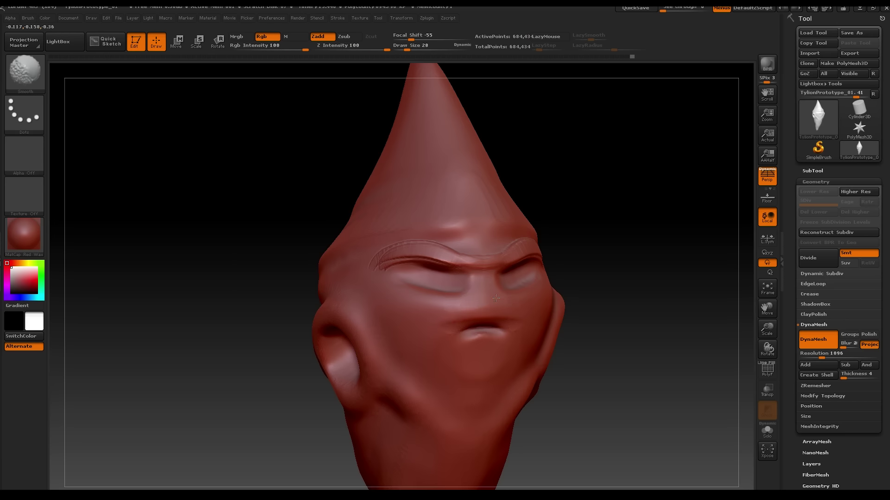
pyautogui.press('b')
pyautogui.press('c')
pyautogui.press('b')
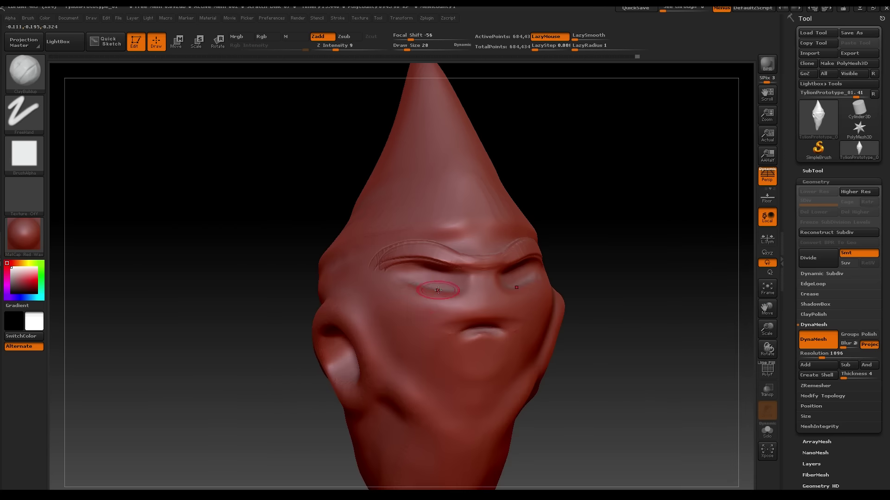
pyautogui.moveTo(543, 283)
pyautogui.mouseDown()
pyautogui.moveTo(479, 295)
pyautogui.moveTo(401, 281)
pyautogui.moveTo(424, 290)
pyautogui.mouseUp()
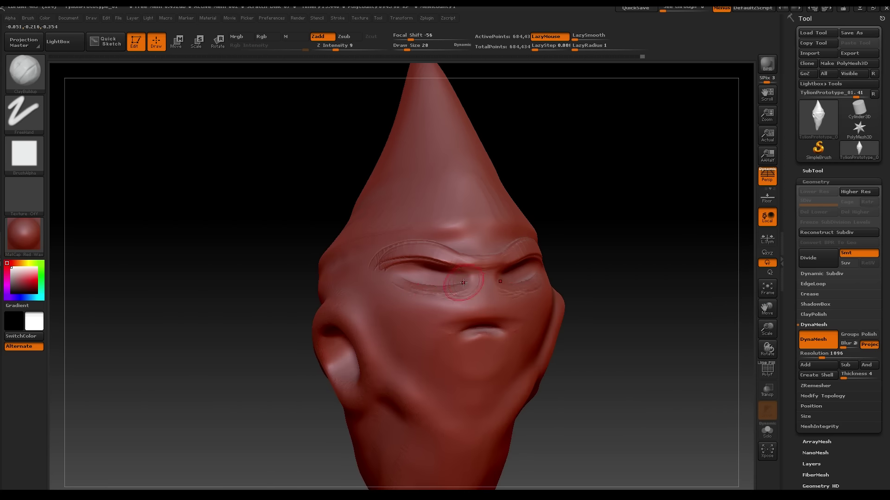
pyautogui.moveTo(412, 288); pyautogui.dragTo(402, 284)
pyautogui.press('shift')
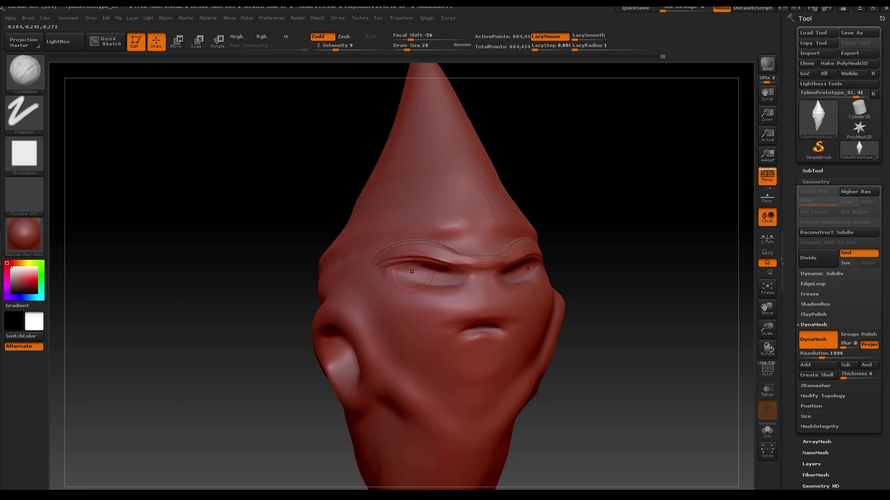
pyautogui.moveTo(444, 273); pyautogui.dragTo(441, 271)
pyautogui.press('shift')
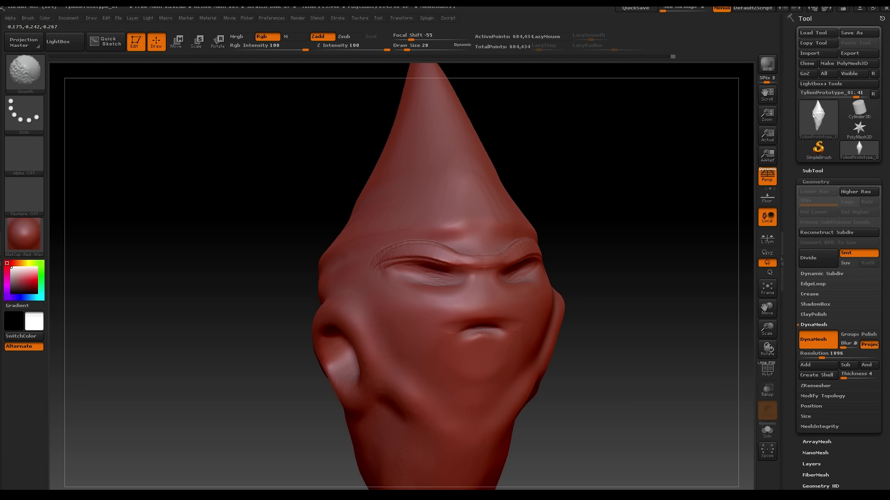
pyautogui.keyDown('shift'); pyautogui.moveTo(436, 267); pyautogui.dragTo(421, 266); pyautogui.keyUp('shift')
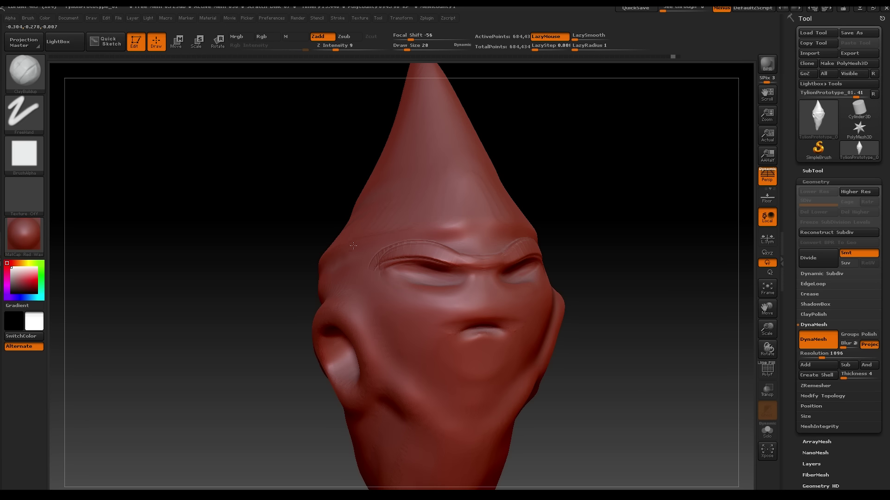
pyautogui.moveTo(390, 239)
pyautogui.keyDown('shift'); pyautogui.mouseDown()
pyautogui.moveTo(350, 248)
pyautogui.moveTo(429, 234)
pyautogui.mouseUp(); pyautogui.keyUp('shift')
# Step: Raise a clay band around the hat base and carve horizontal grooves across it
pyautogui.moveTo(357, 237); pyautogui.dragTo(497, 214)
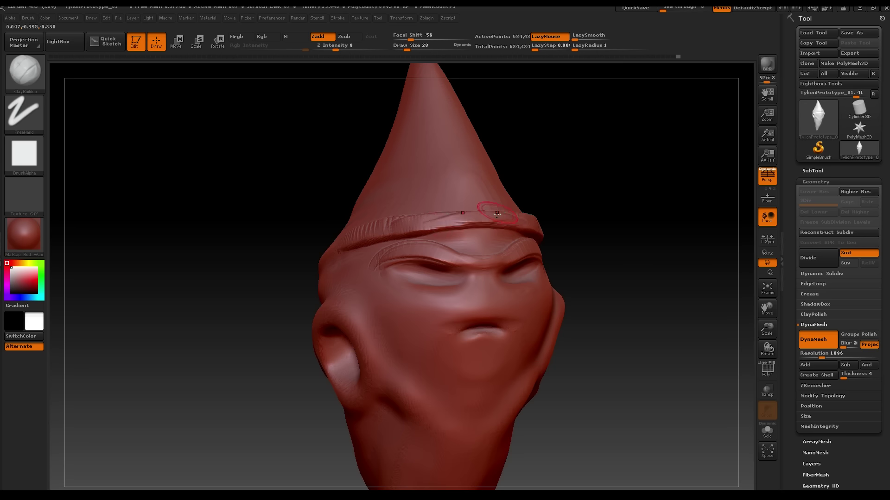
pyautogui.moveTo(352, 186); pyautogui.dragTo(417, 259)
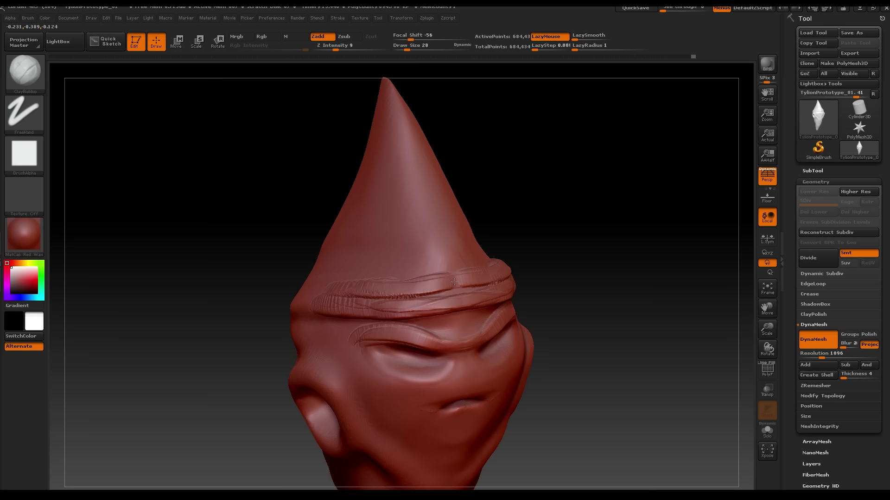
pyautogui.keyDown('shift'); pyautogui.moveTo(454, 281); pyautogui.dragTo(348, 299); pyautogui.keyUp('shift')
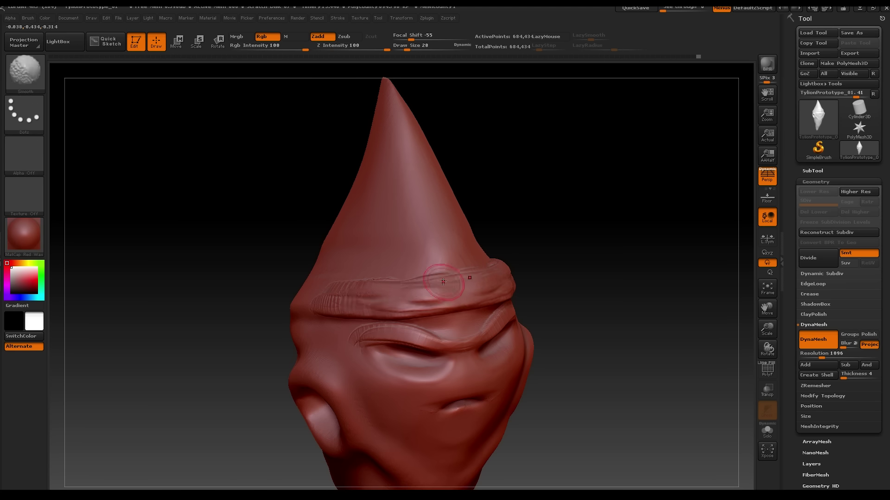
pyautogui.moveTo(454, 278); pyautogui.dragTo(369, 274)
pyautogui.moveTo(451, 255); pyautogui.dragTo(343, 253)
pyautogui.moveTo(436, 227); pyautogui.dragTo(333, 254)
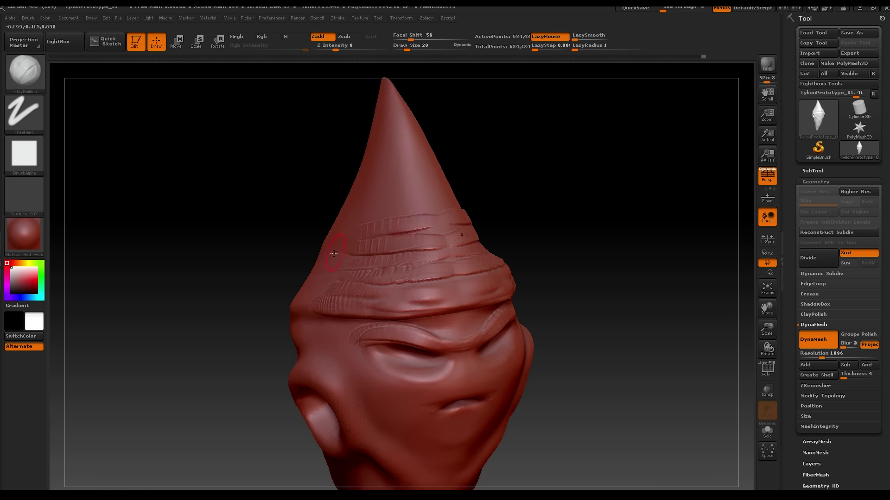
pyautogui.moveTo(479, 234); pyautogui.dragTo(328, 265)
# Step: Flatten the hat band with TrimDynamic at size 24, then smooth it at size 53
pyautogui.press('b')
pyautogui.press('t')
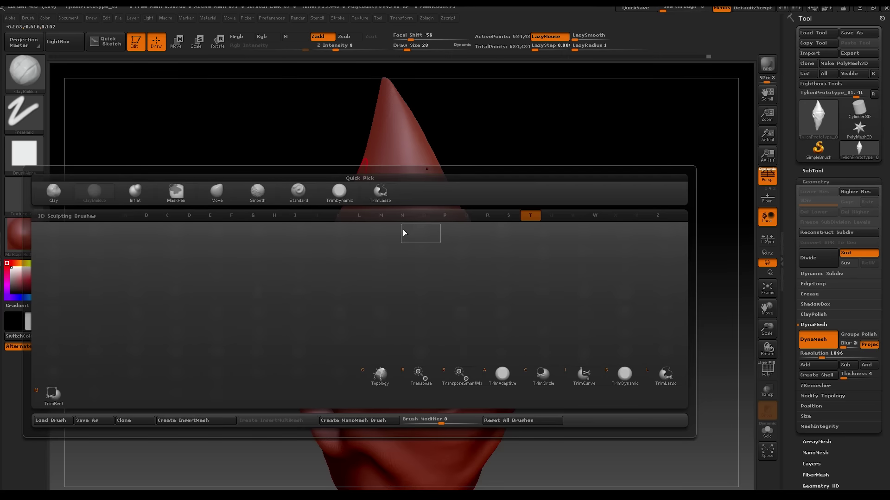
pyautogui.press('d')
pyautogui.press('s')
pyautogui.moveTo(431, 218)
pyautogui.mouseDown()
pyautogui.moveTo(371, 261)
pyautogui.moveTo(400, 246)
pyautogui.mouseUp()
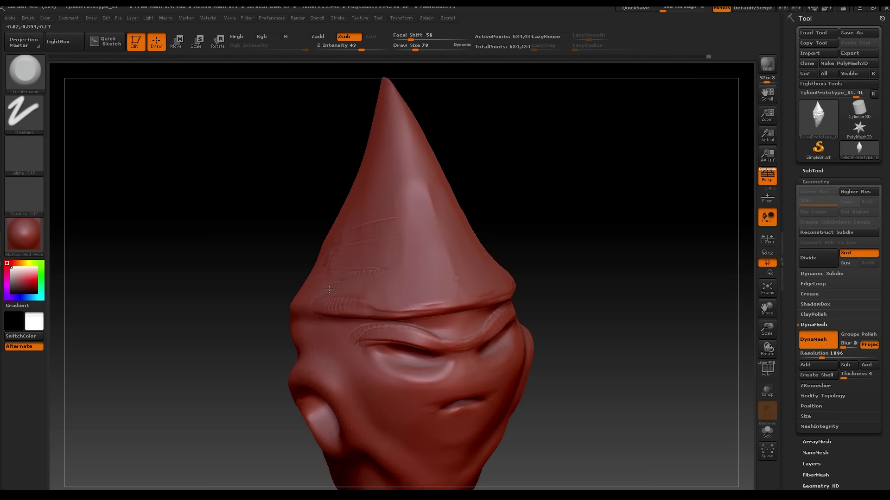
pyautogui.press('s')
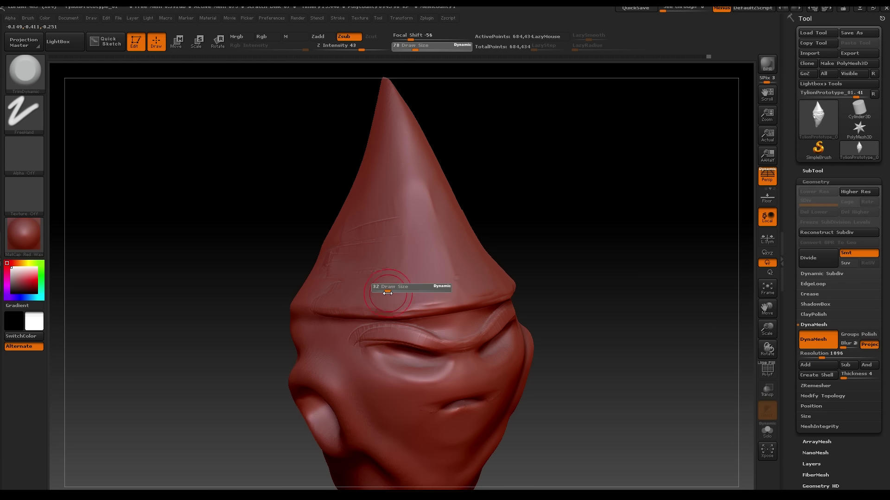
pyautogui.click(377, 288)
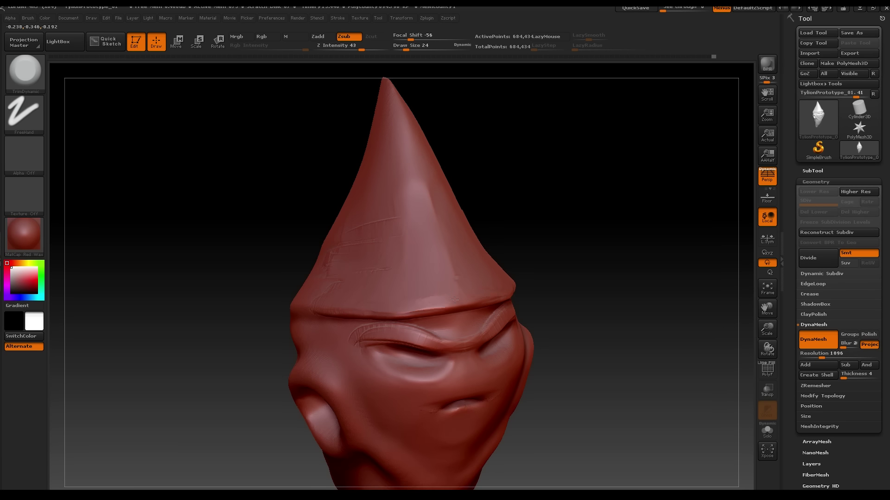
pyautogui.press('shift')
pyautogui.press('s')
pyautogui.click(356, 237)
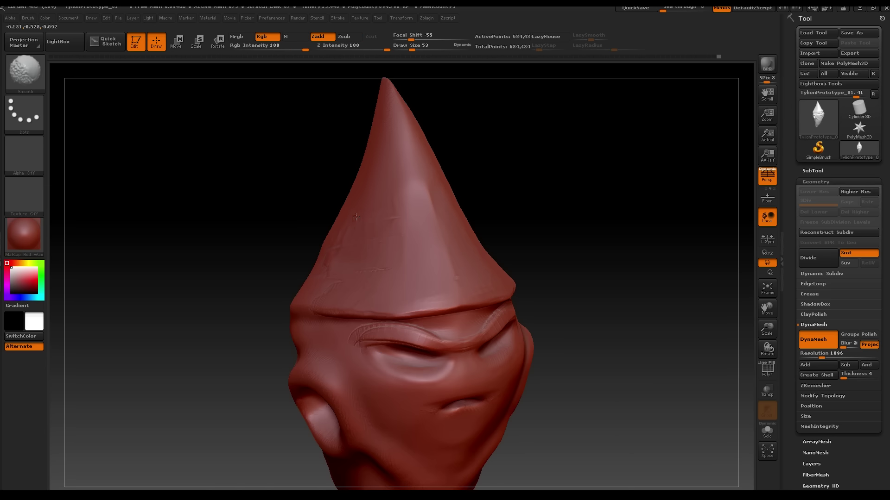
pyautogui.moveTo(398, 264)
pyautogui.keyDown('ctrl'); pyautogui.mouseDown(button='right')
pyautogui.moveTo(406, 288)
pyautogui.moveTo(380, 247)
pyautogui.mouseUp(button='right'); pyautogui.keyUp('ctrl')
# Step: With ClayBuildup at size 26, ridge the cheek and left arm of the V, smoothing its tip
pyautogui.press('b')
pyautogui.press('c')
pyautogui.press('b')
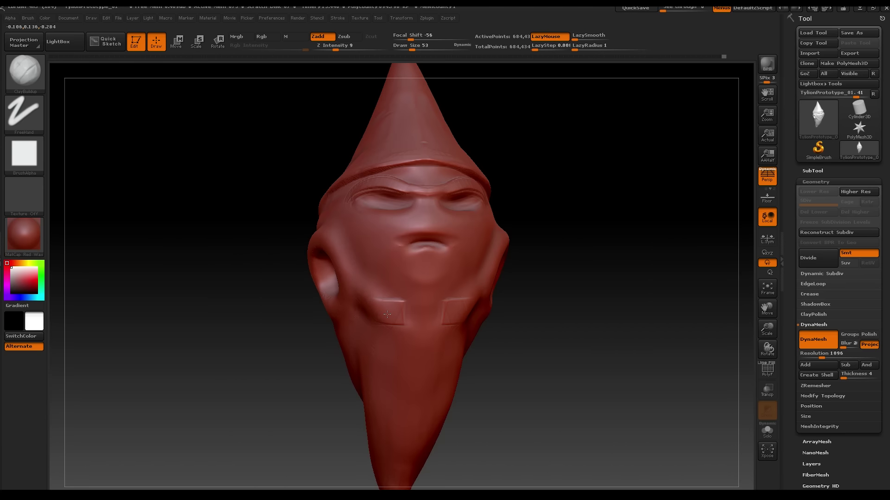
pyautogui.press('b')
pyautogui.press('s')
pyautogui.moveTo(391, 308); pyautogui.dragTo(385, 308)
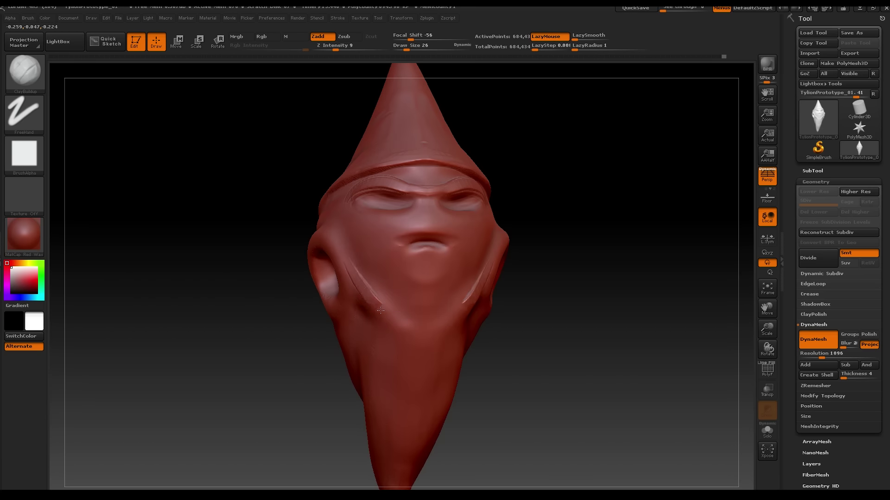
pyautogui.moveTo(274, 334); pyautogui.dragTo(417, 278)
pyautogui.moveTo(356, 288); pyautogui.dragTo(388, 326)
pyautogui.keyDown('shift'); pyautogui.moveTo(579, 325); pyautogui.dragTo(440, 315); pyautogui.keyUp('shift')
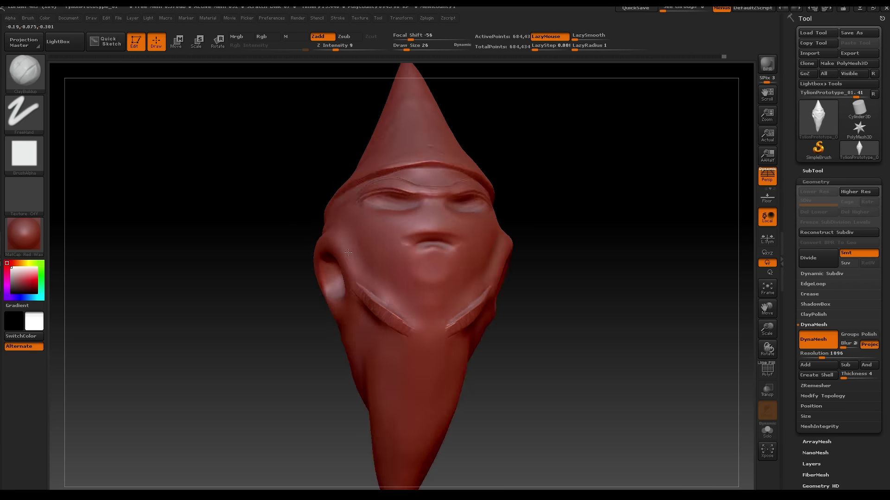
pyautogui.press('ctrl')
pyautogui.moveTo(368, 288); pyautogui.dragTo(436, 343)
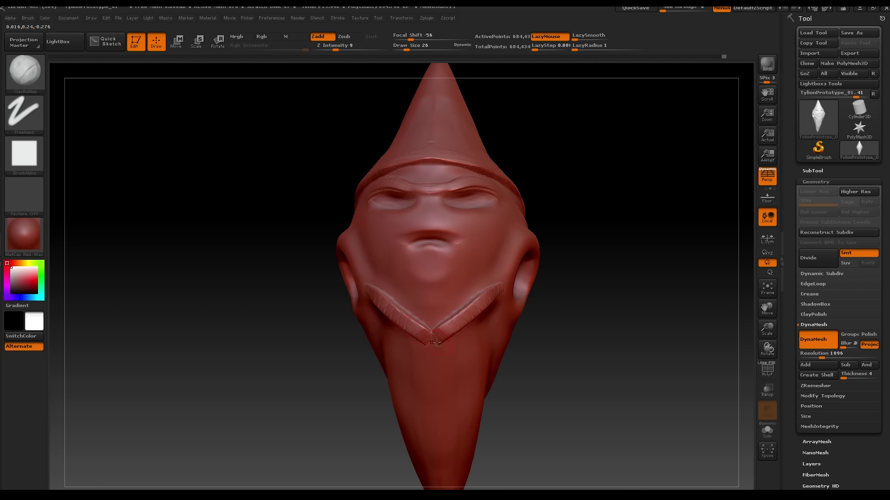
pyautogui.press('shift')
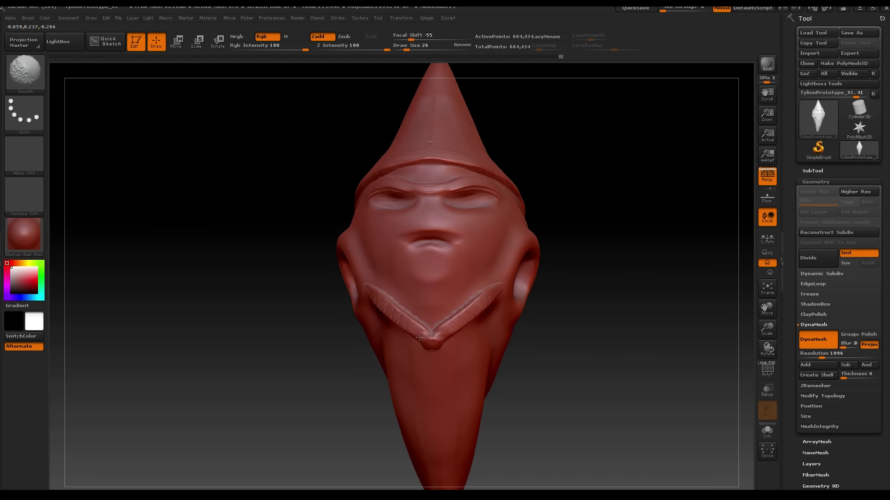
pyautogui.keyDown('shift'); pyautogui.moveTo(443, 325); pyautogui.dragTo(470, 306); pyautogui.keyUp('shift')
# Step: Build a thick raised rim around the gnome's ear hole
pyautogui.moveTo(612, 296); pyautogui.dragTo(523, 282)
pyautogui.moveTo(644, 292); pyautogui.dragTo(602, 278)
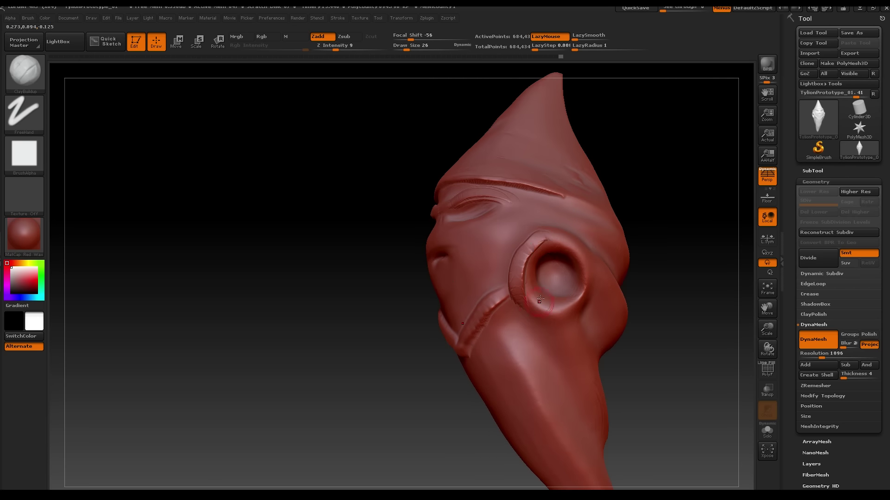
pyautogui.moveTo(554, 237)
pyautogui.mouseDown()
pyautogui.moveTo(556, 324)
pyautogui.moveTo(567, 268)
pyautogui.moveTo(579, 260)
pyautogui.moveTo(588, 278)
pyautogui.mouseUp()
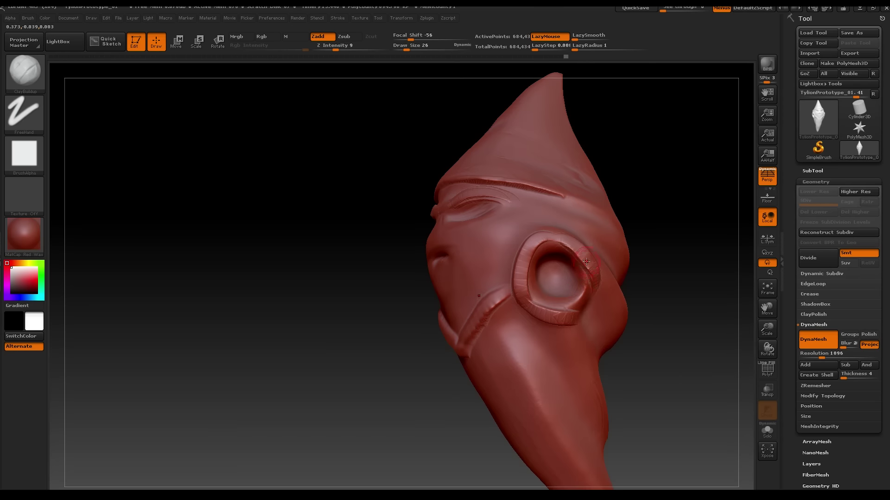
pyautogui.moveTo(547, 237)
pyautogui.mouseDown()
pyautogui.moveTo(579, 255)
pyautogui.moveTo(576, 313)
pyautogui.mouseUp()
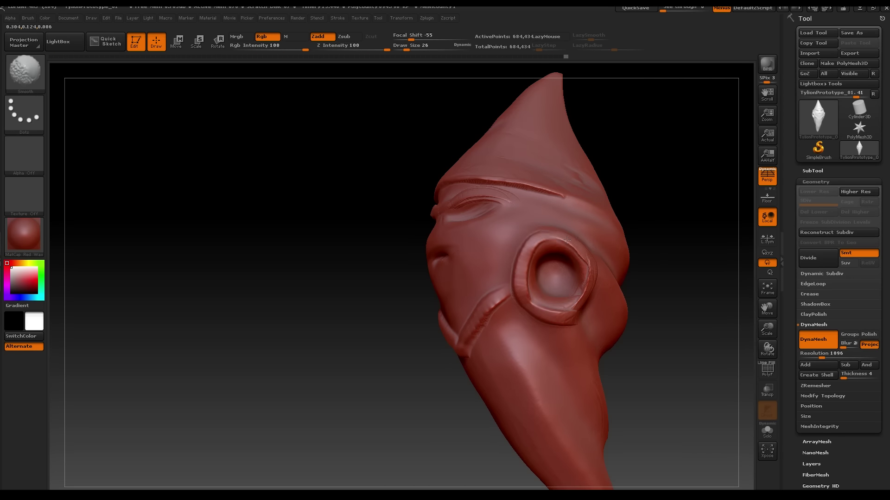
pyautogui.moveTo(567, 239)
pyautogui.mouseDown()
pyautogui.moveTo(489, 134)
pyautogui.moveTo(560, 250)
pyautogui.moveTo(558, 279)
pyautogui.mouseUp()
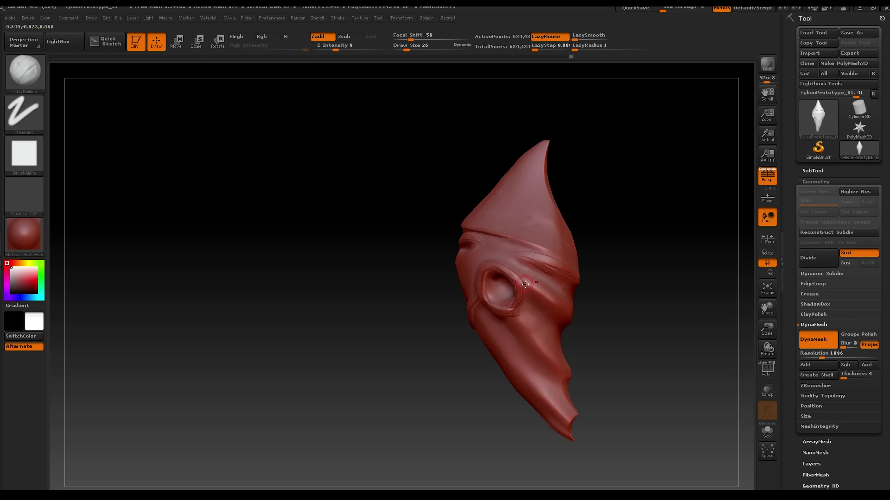
# Step: Carve creases down the cheek toward the jaw, undoing the last stroke
pyautogui.moveTo(524, 320); pyautogui.dragTo(553, 372)
pyautogui.keyDown('shift'); pyautogui.moveTo(533, 334); pyautogui.dragTo(565, 371); pyautogui.keyUp('shift')
pyautogui.moveTo(527, 318)
pyautogui.mouseDown()
pyautogui.moveTo(533, 314)
pyautogui.moveTo(556, 398)
pyautogui.mouseUp()
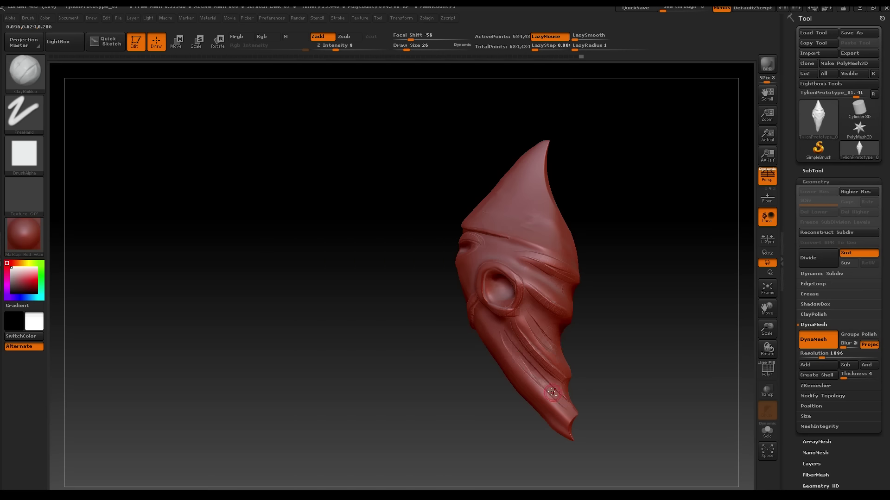
pyautogui.moveTo(572, 330)
pyautogui.mouseDown()
pyautogui.moveTo(500, 263)
pyautogui.moveTo(512, 306)
pyautogui.mouseUp()
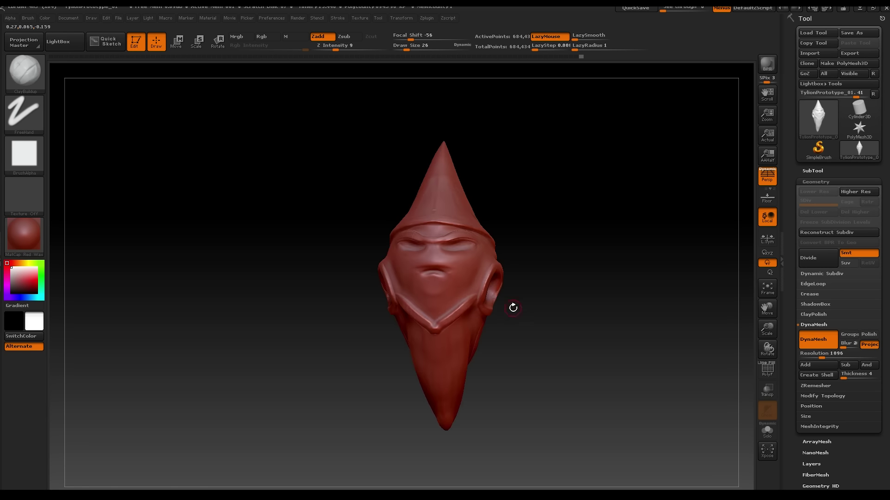
pyautogui.moveTo(462, 343); pyautogui.dragTo(472, 320)
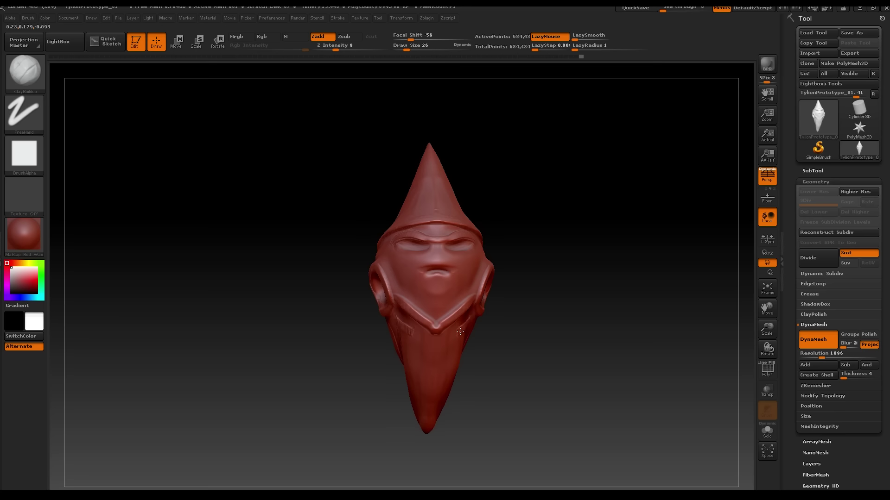
pyautogui.moveTo(432, 365); pyautogui.dragTo(469, 287)
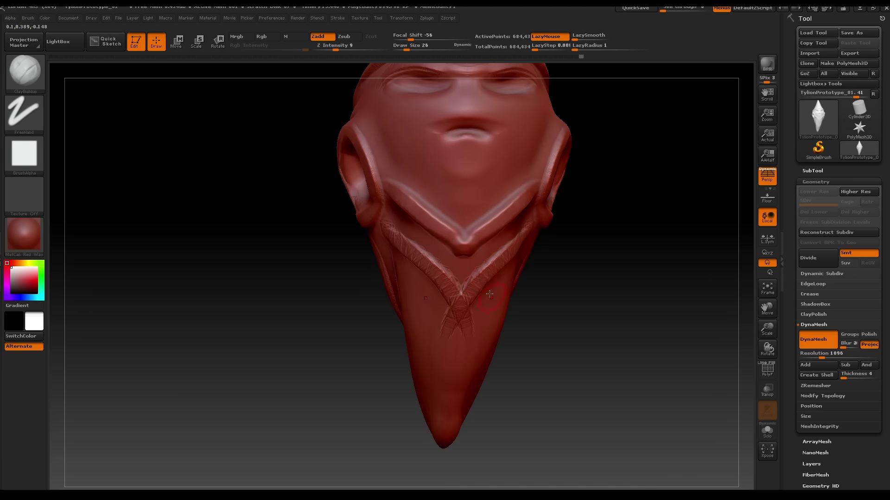
pyautogui.hotkey('ctrl', 'z')
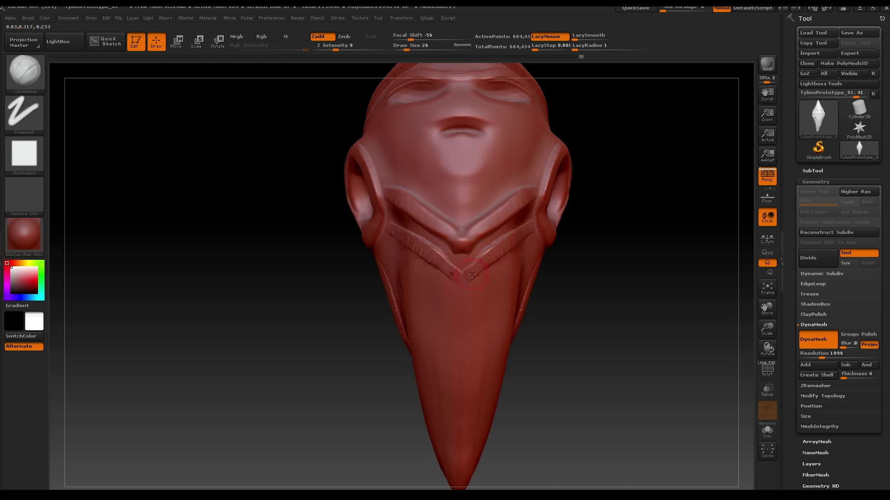
# Step: Reinforce the V's right side and sculpt a vertical beard strap with a crossbar
pyautogui.moveTo(530, 228)
pyautogui.mouseDown()
pyautogui.moveTo(465, 272)
pyautogui.moveTo(461, 357)
pyautogui.mouseUp()
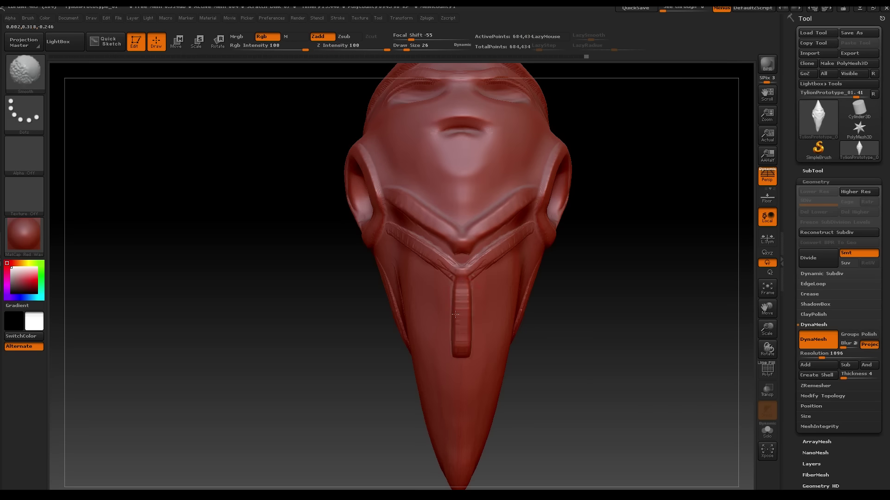
pyautogui.keyDown('shift'); pyautogui.moveTo(455, 314); pyautogui.dragTo(446, 259); pyautogui.keyUp('shift')
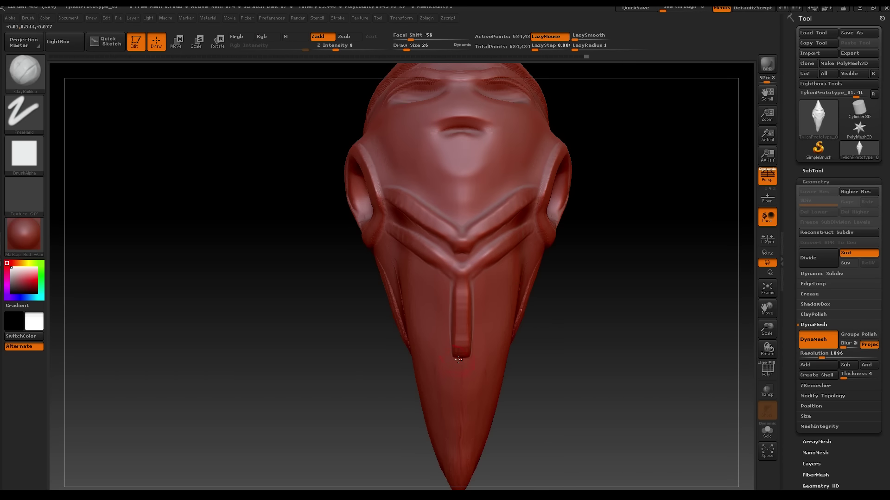
pyautogui.moveTo(463, 357); pyautogui.dragTo(461, 442)
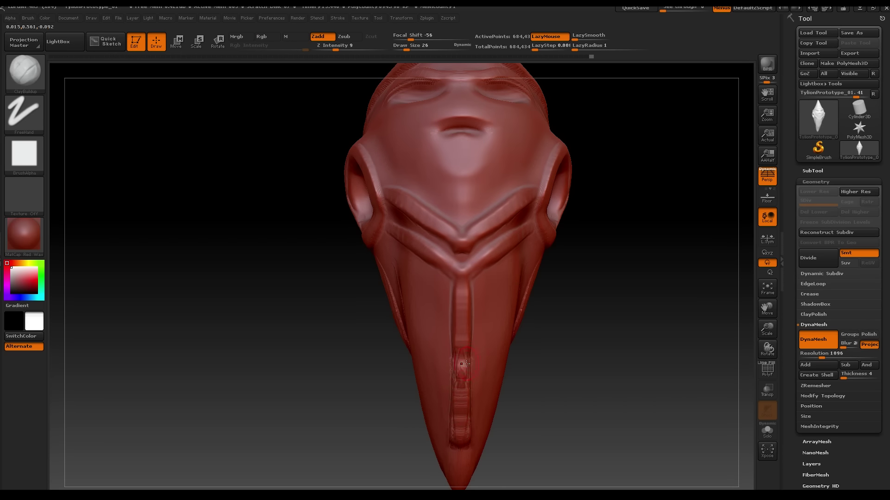
pyautogui.moveTo(426, 366); pyautogui.dragTo(479, 365)
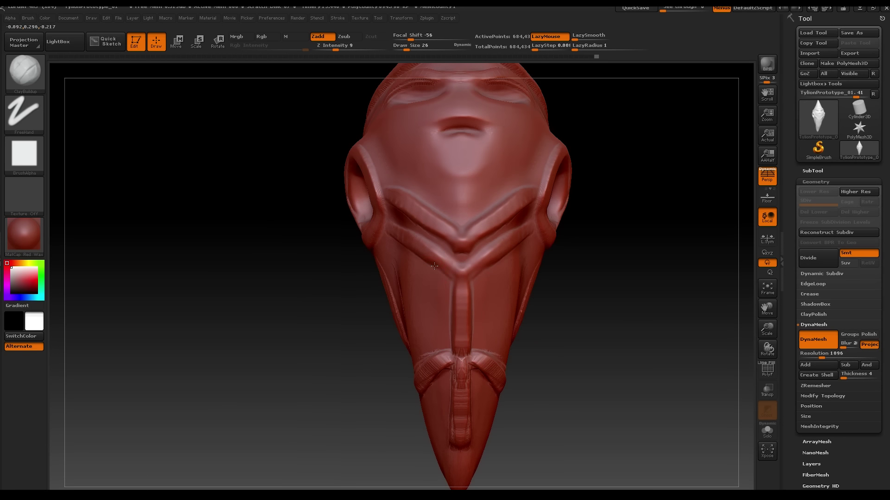
pyautogui.moveTo(584, 276); pyautogui.dragTo(346, 274)
pyautogui.moveTo(294, 376)
pyautogui.mouseDown()
pyautogui.moveTo(335, 369)
pyautogui.moveTo(287, 379)
pyautogui.mouseUp()
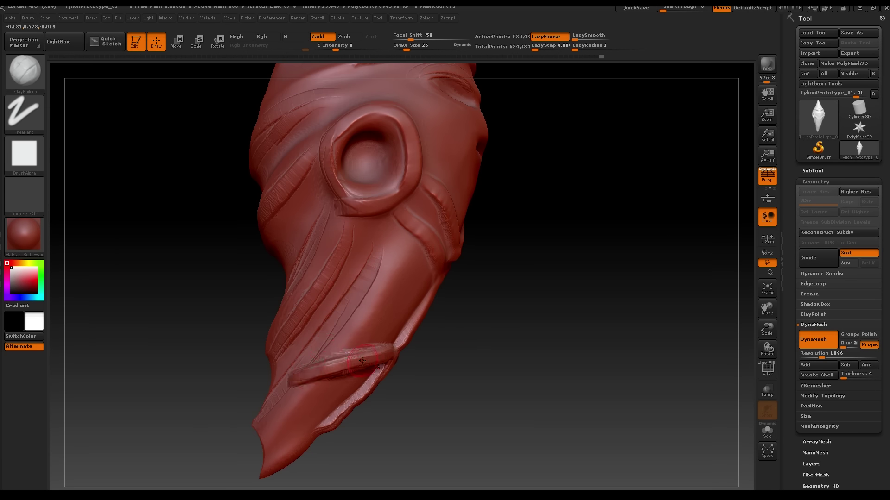
# Step: Flatten the strap's top surface with the TrimDynamic brush
pyautogui.press('b')
pyautogui.press('t')
pyautogui.press('d')
pyautogui.moveTo(371, 361)
pyautogui.mouseDown()
pyautogui.moveTo(321, 373)
pyautogui.moveTo(349, 365)
pyautogui.mouseUp()
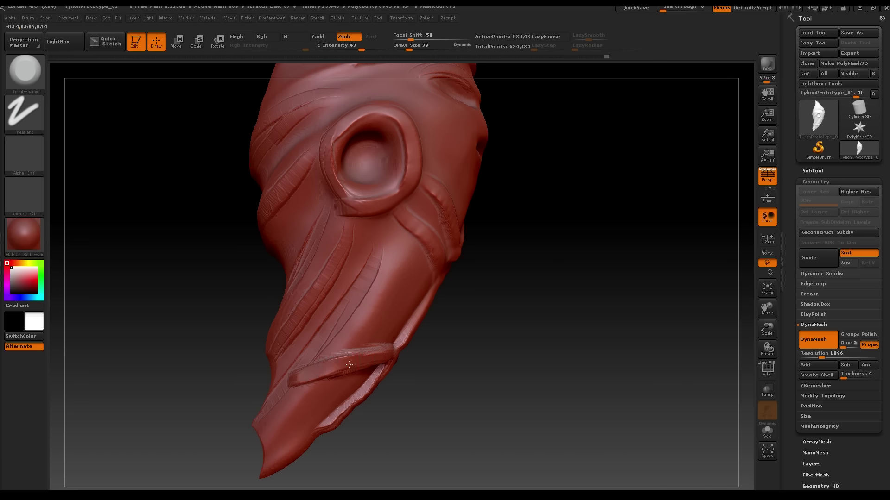
pyautogui.moveTo(222, 259)
pyautogui.mouseDown()
pyautogui.moveTo(303, 254)
pyautogui.moveTo(415, 320)
pyautogui.moveTo(406, 302)
pyautogui.mouseUp()
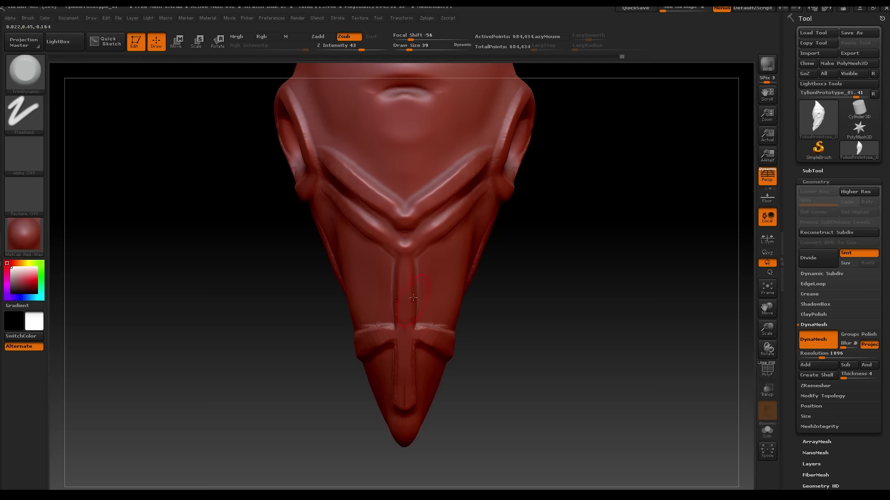
pyautogui.moveTo(392, 195)
pyautogui.keyDown('alt'); pyautogui.mouseDown()
pyautogui.moveTo(392, 278)
pyautogui.moveTo(367, 275)
pyautogui.mouseUp(); pyautogui.keyUp('alt')
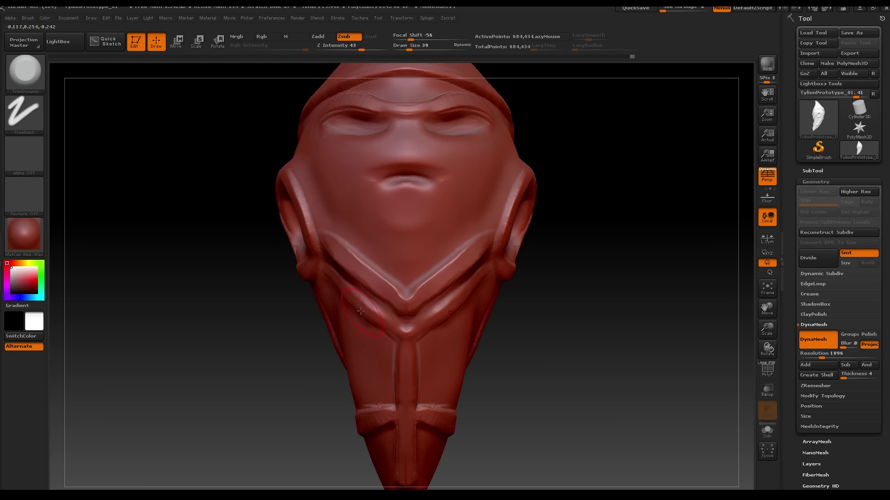
pyautogui.moveTo(389, 329); pyautogui.dragTo(358, 261)
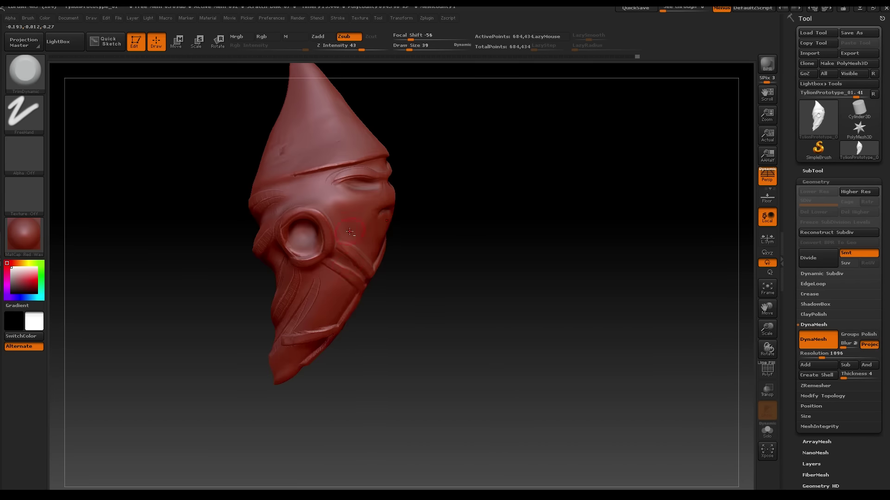
pyautogui.moveTo(358, 262)
pyautogui.keyDown('ctrl'); pyautogui.mouseDown(button='right')
pyautogui.moveTo(334, 219)
pyautogui.moveTo(345, 174)
pyautogui.mouseUp(button='right'); pyautogui.keyUp('ctrl')
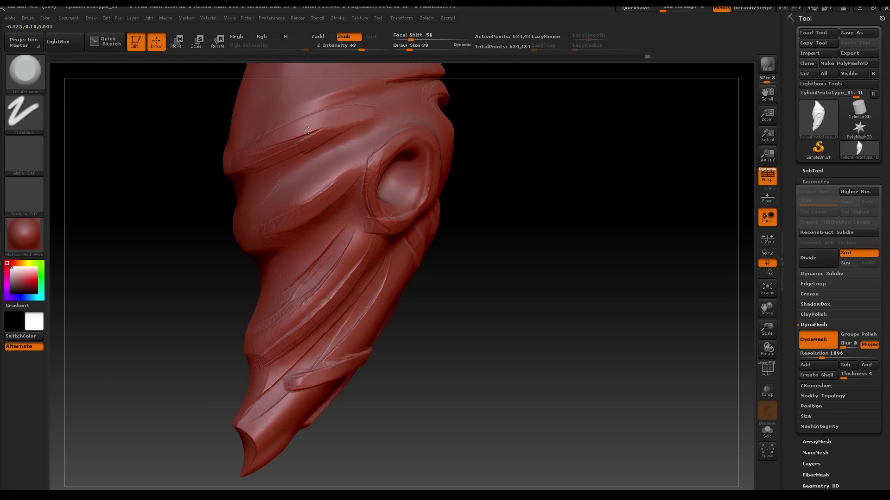
pyautogui.moveTo(362, 149)
pyautogui.mouseDown(button='right')
pyautogui.moveTo(403, 145)
pyautogui.moveTo(394, 145)
pyautogui.mouseUp(button='right')
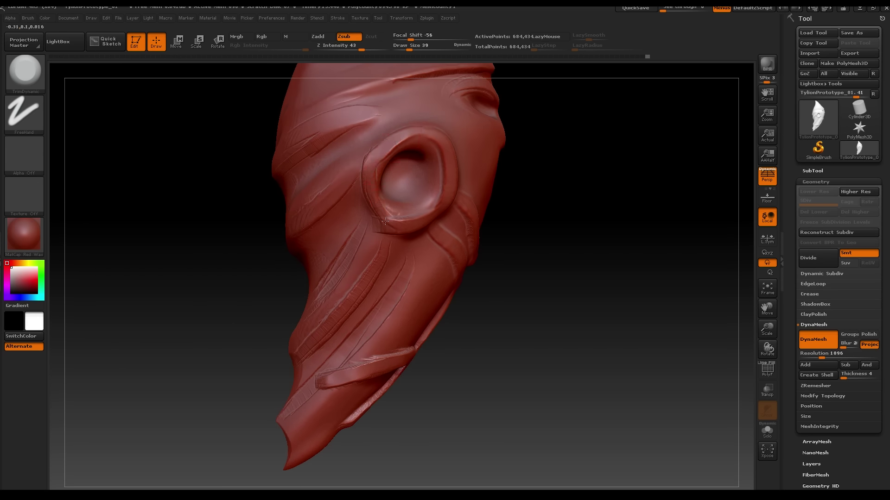
pyautogui.moveTo(385, 222); pyautogui.dragTo(409, 224)
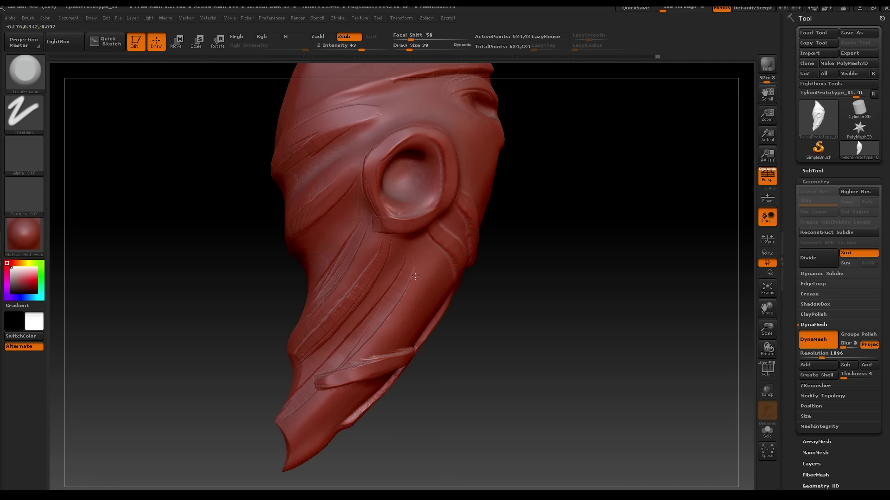
pyautogui.keyDown('alt'); pyautogui.moveTo(408, 334); pyautogui.dragTo(358, 236, button='right'); pyautogui.keyUp('alt')
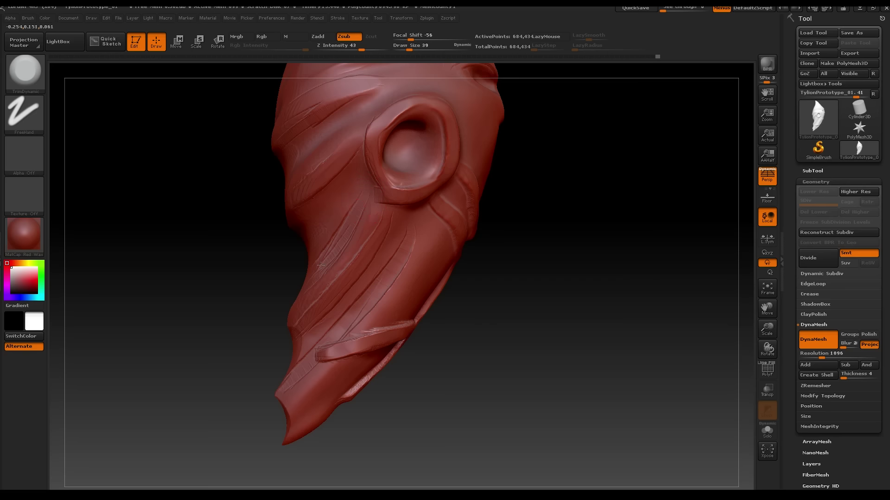
pyautogui.press('shift')
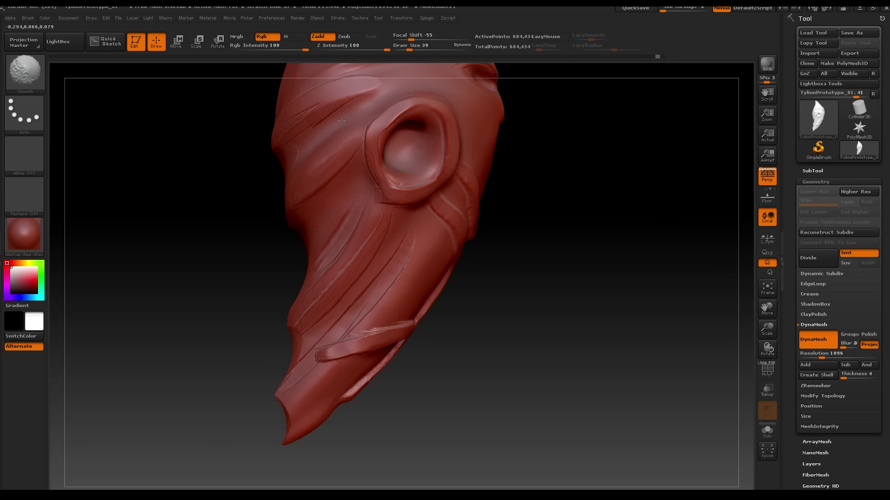
pyautogui.keyDown('shift'); pyautogui.moveTo(298, 105); pyautogui.dragTo(388, 285); pyautogui.keyUp('shift')
pyautogui.keyDown('shift'); pyautogui.moveTo(347, 319); pyautogui.dragTo(343, 345); pyautogui.keyUp('shift')
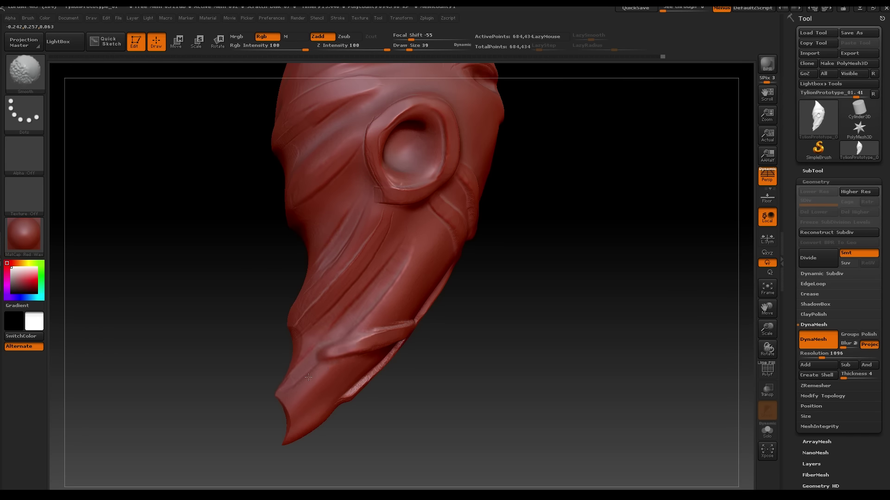
pyautogui.moveTo(308, 376)
pyautogui.mouseDown()
pyautogui.moveTo(384, 285)
pyautogui.moveTo(420, 379)
pyautogui.mouseUp()
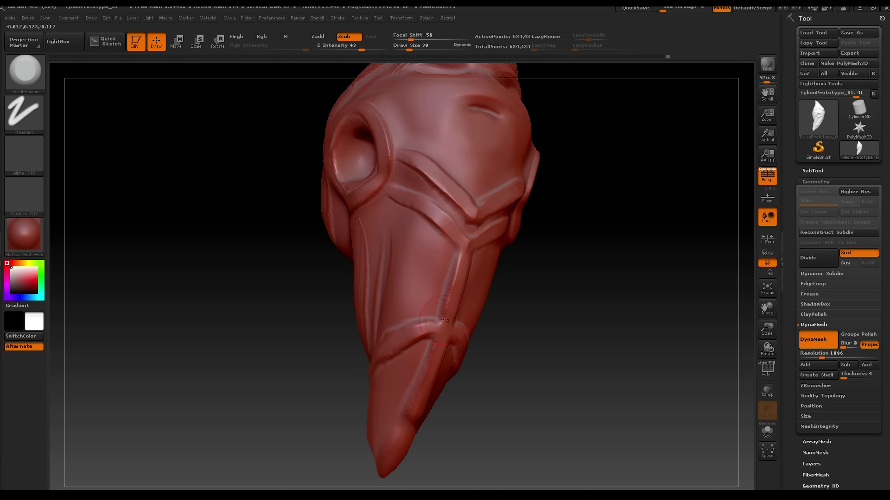
pyautogui.moveTo(409, 413)
pyautogui.mouseDown()
pyautogui.moveTo(401, 335)
pyautogui.moveTo(391, 322)
pyautogui.moveTo(371, 342)
pyautogui.moveTo(402, 347)
pyautogui.moveTo(393, 141)
pyautogui.mouseUp()
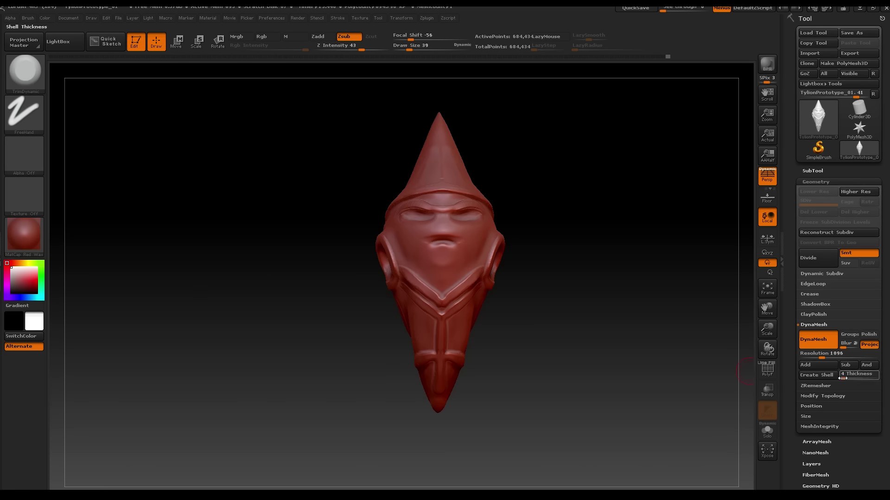
# Step: Save the project, overwriting TylionPrototype_01.ZPR
pyautogui.hotkey('ctrl', 's')
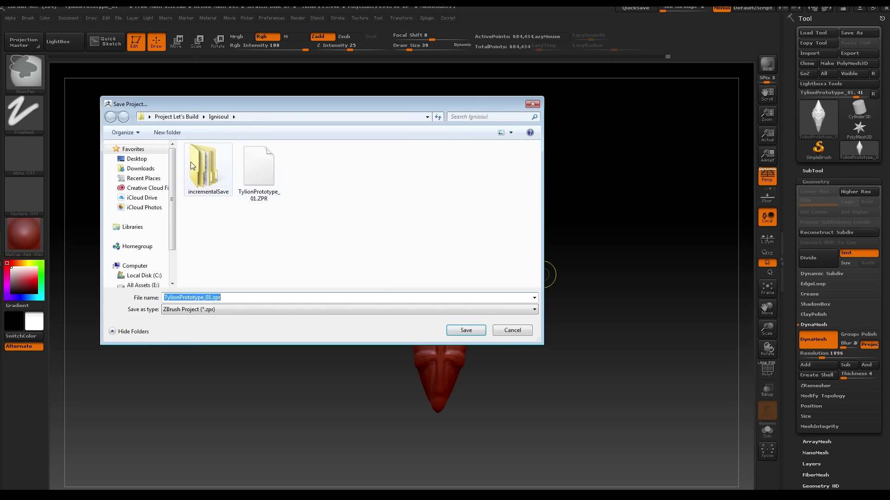
pyautogui.click(259, 167)
pyautogui.click(456, 331)
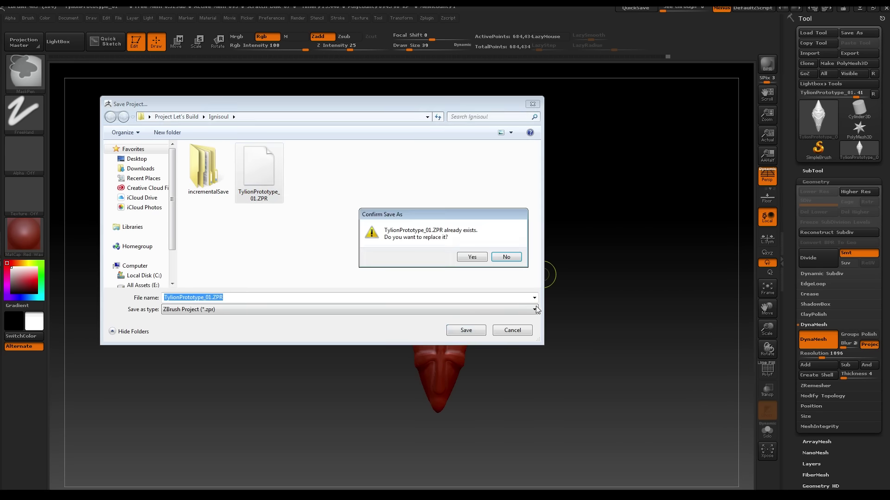
pyautogui.click(480, 258)
# Step: ZRemesh the head with Target Polygons Count 4.457
pyautogui.click(805, 387)
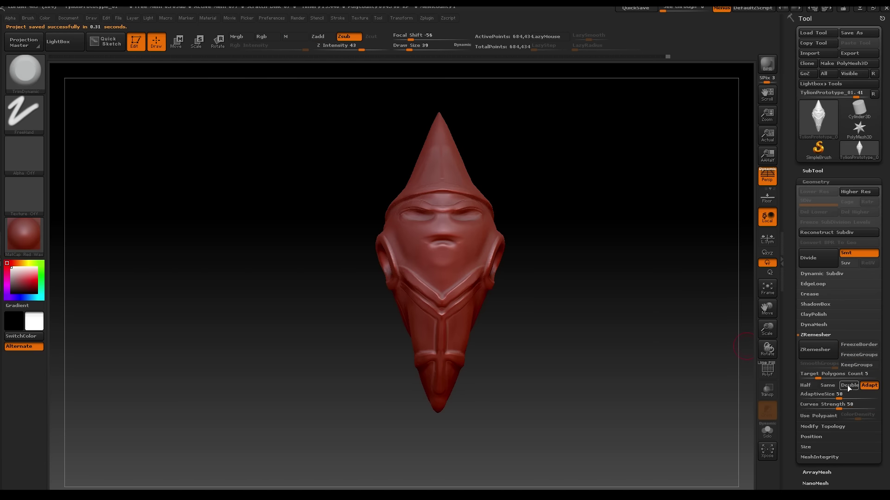
pyautogui.moveTo(817, 376); pyautogui.dragTo(817, 379)
pyautogui.click(822, 353)
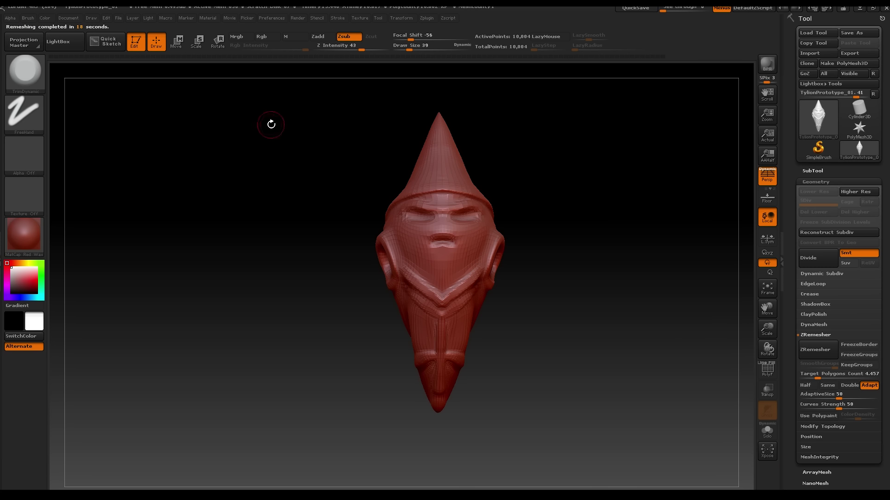
# Step: Export the head as TylionPrototype_High01.obj and switch to the Maya 2012 scene
pyautogui.moveTo(322, 186); pyautogui.dragTo(392, 134)
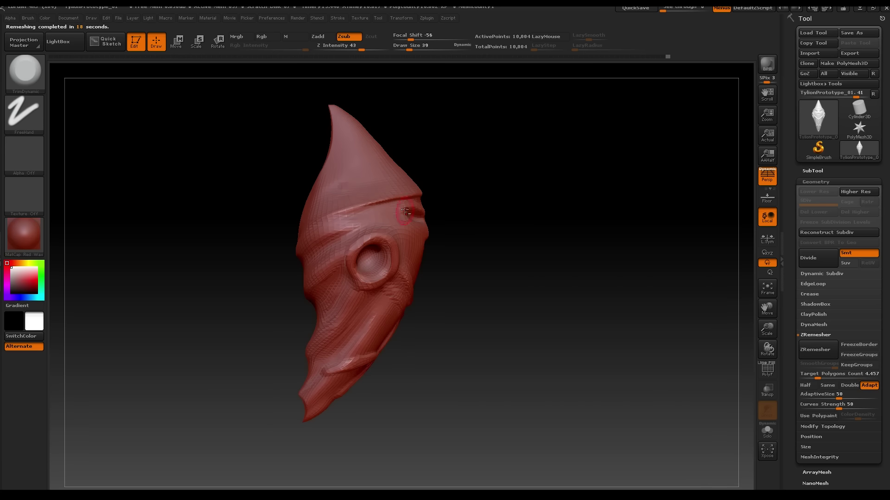
pyautogui.moveTo(456, 133)
pyautogui.mouseDown()
pyautogui.moveTo(422, 221)
pyautogui.moveTo(621, 163)
pyautogui.mouseUp()
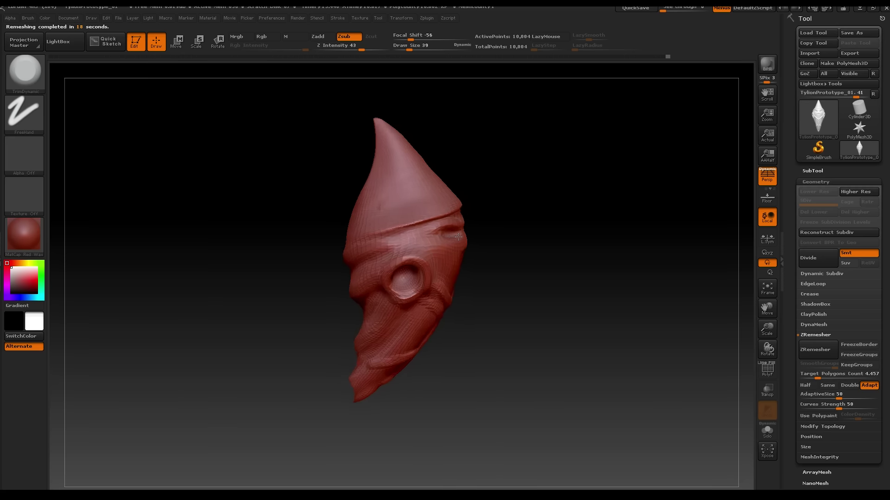
pyautogui.click(853, 53)
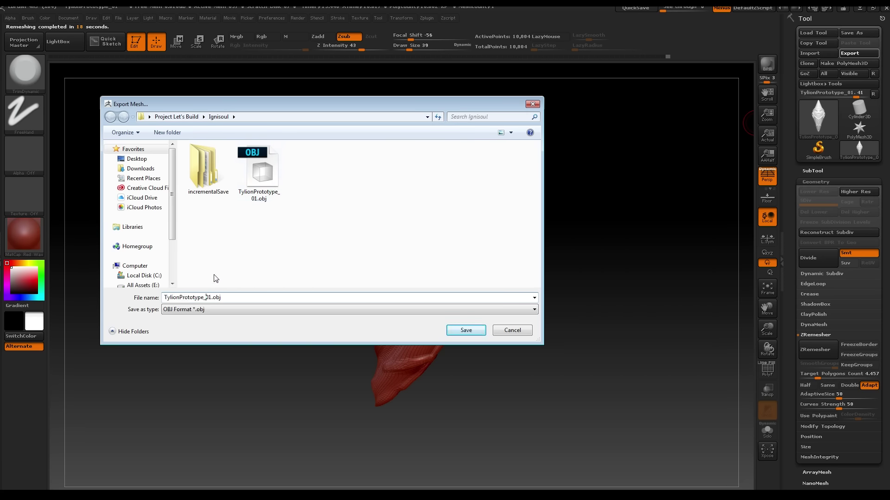
pyautogui.write('ig')
pyautogui.press('BackSpace')
pyautogui.press('capslock')
pyautogui.write('Hig')
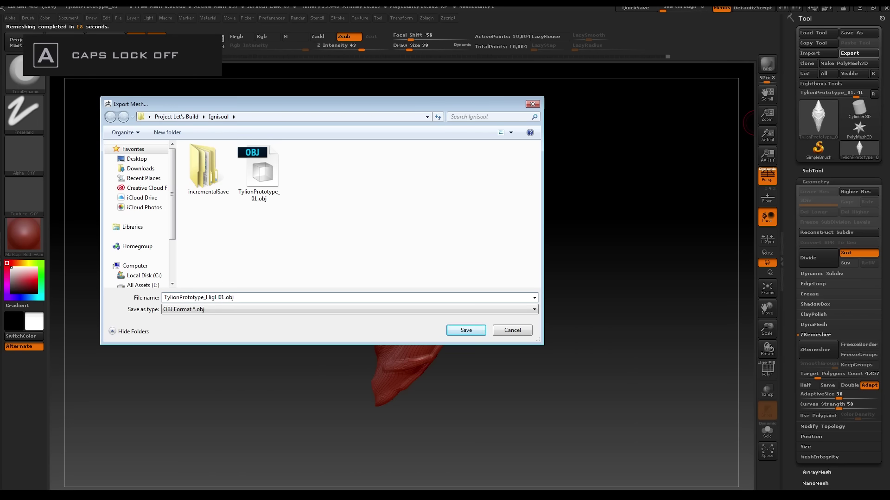
pyautogui.write('h_')
pyautogui.press('Return')
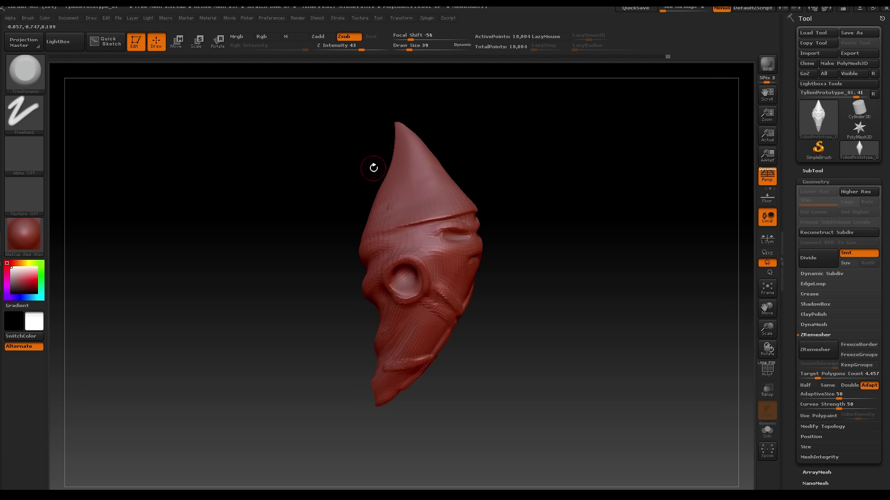
pyautogui.hotkey('alt', 'Tab')
pyautogui.click(420, 252)
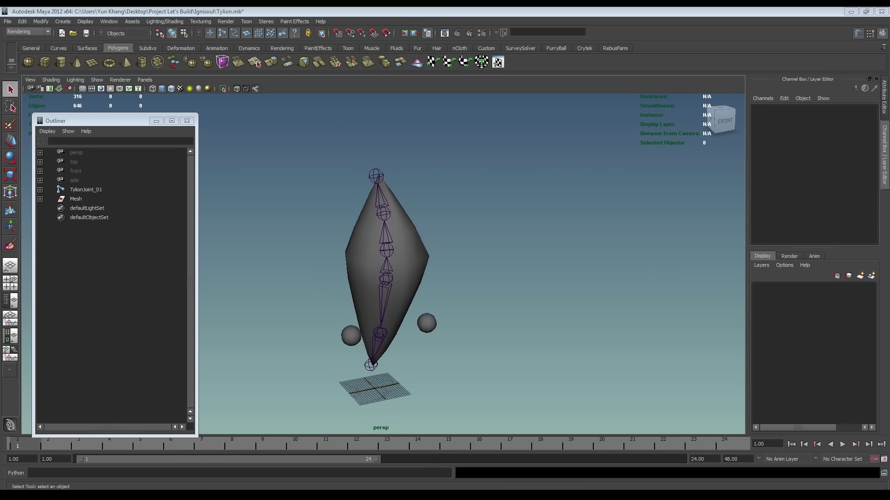
# Step: Import the high-detail head OBJ and scale it uniformly to 1.129
pyautogui.moveTo(564, 274); pyautogui.dragTo(541, 271)
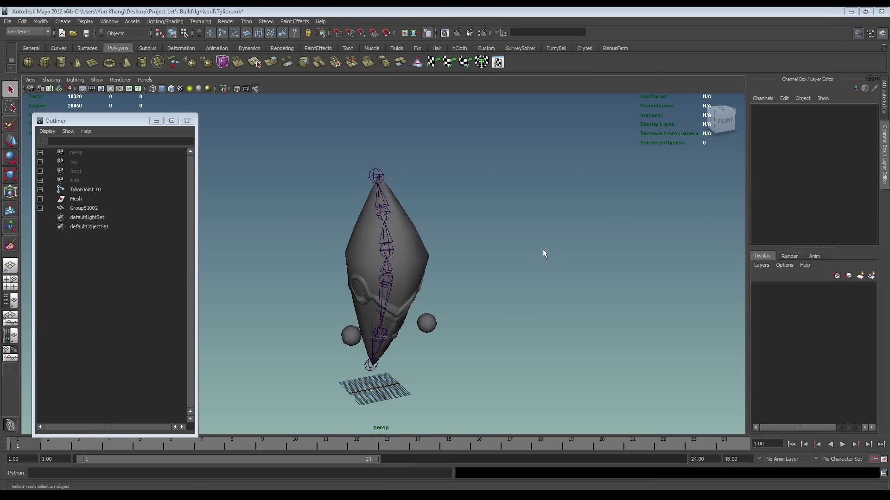
pyautogui.click(405, 274)
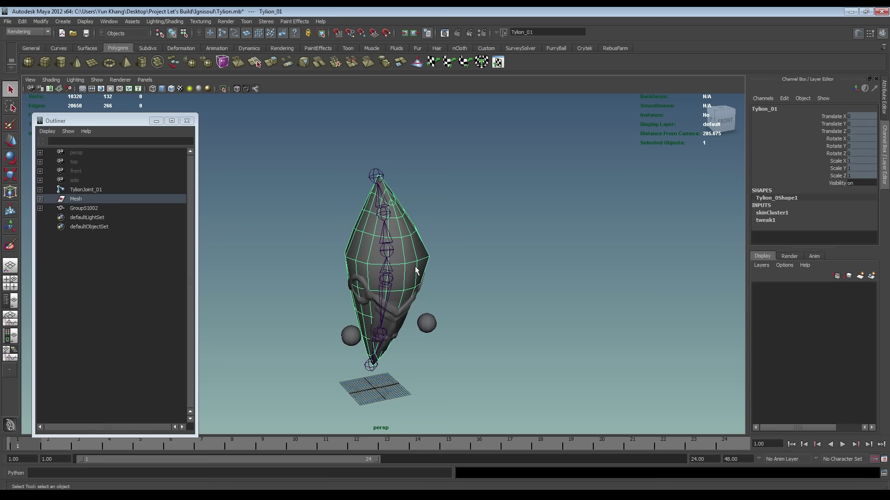
pyautogui.click(415, 271)
pyautogui.scroll(2, 510, 294)
pyautogui.scroll(2, 511, 278)
pyautogui.click(512, 265)
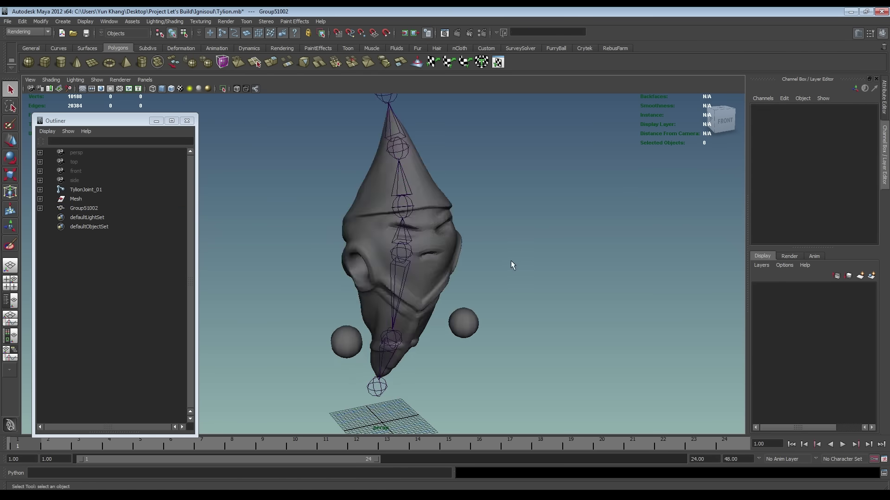
pyautogui.keyDown('alt'); pyautogui.moveTo(512, 265); pyautogui.dragTo(482, 248); pyautogui.keyUp('alt')
pyautogui.click(439, 262)
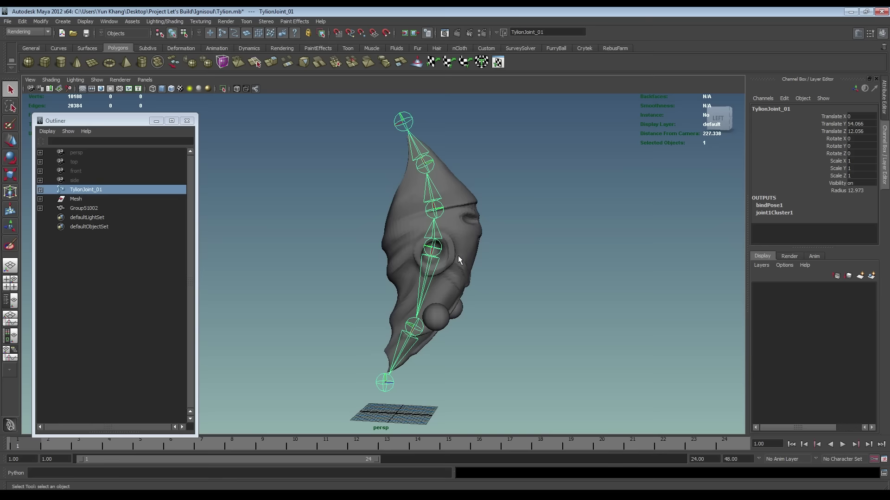
pyautogui.press('r')
pyautogui.moveTo(497, 277); pyautogui.dragTo(533, 243, button='middle')
# Step: Select all the head's vertices and move them down along the joint chain
pyautogui.press('w')
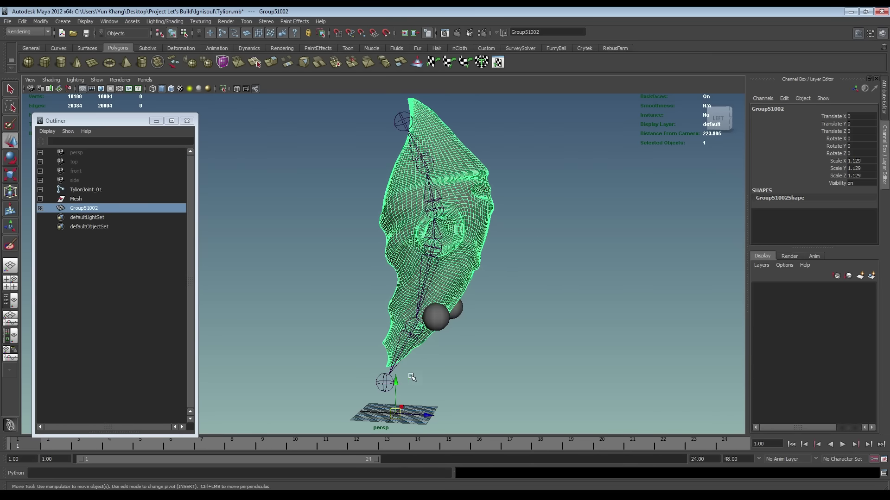
pyautogui.press('F9')
pyautogui.moveTo(499, 360); pyautogui.dragTo(413, 122)
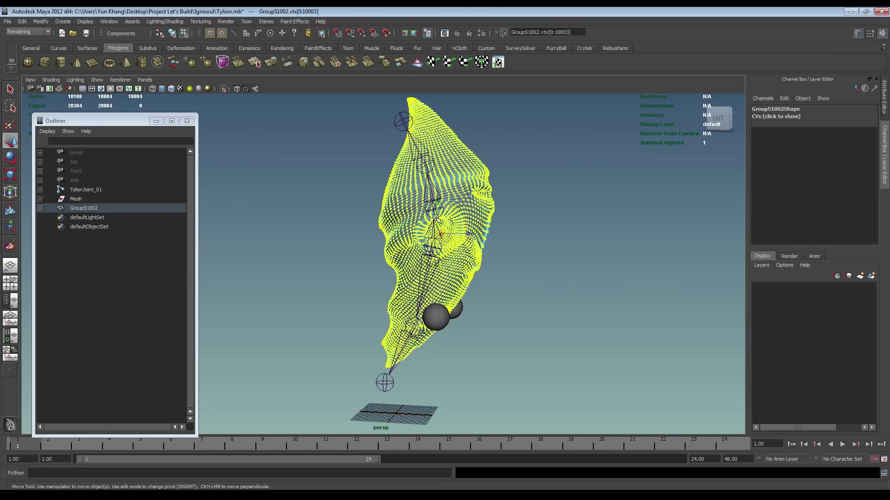
pyautogui.moveTo(469, 233)
pyautogui.mouseDown(button='middle')
pyautogui.moveTo(467, 253)
pyautogui.moveTo(462, 218)
pyautogui.mouseUp(button='middle')
pyautogui.press('F8')
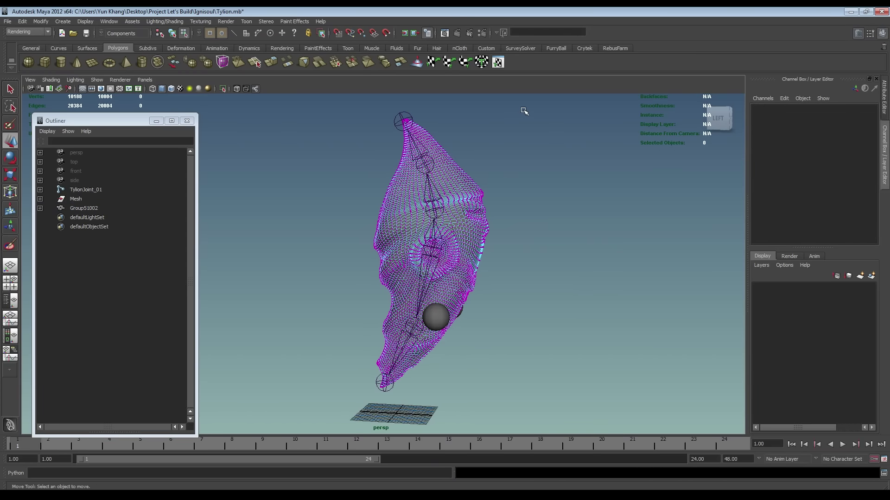
# Step: Rotate all vertices to line up with the joints, then reselect the mesh in object mode
pyautogui.moveTo(524, 111); pyautogui.dragTo(294, 407)
pyautogui.press('e')
pyautogui.moveTo(455, 220); pyautogui.dragTo(467, 215, button='middle')
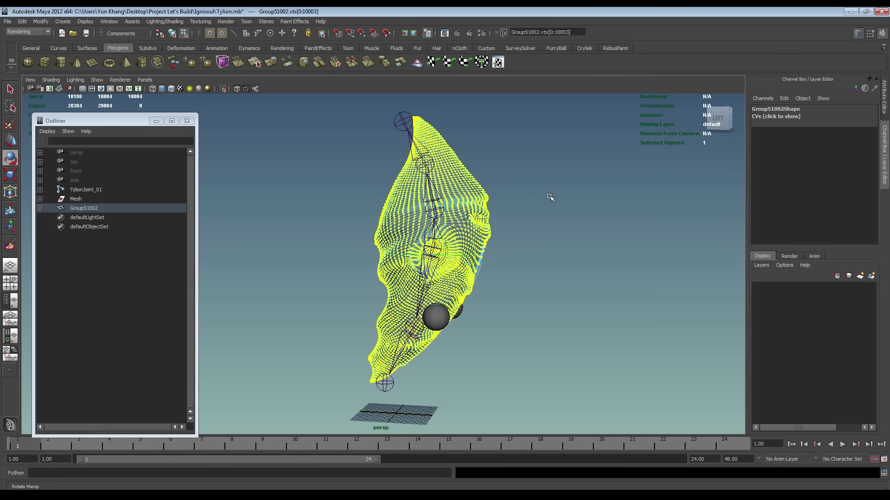
pyautogui.press('F8')
pyautogui.keyDown('alt'); pyautogui.moveTo(518, 206); pyautogui.dragTo(469, 231); pyautogui.keyUp('alt')
pyautogui.click(422, 204)
# Step: Soften the edges of the detailed head mesh
pyautogui.keyDown('shift'); pyautogui.rightClick(421, 204); pyautogui.keyUp('shift')
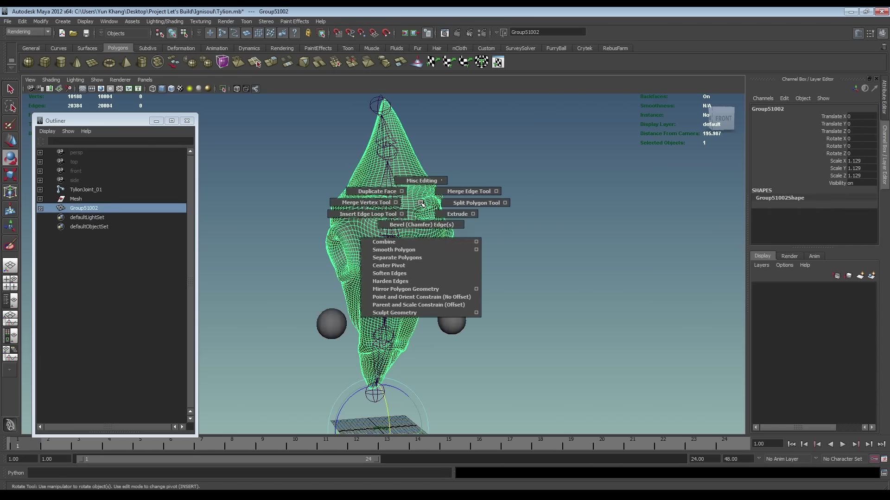
pyautogui.keyDown('shift'); pyautogui.moveTo(421, 204); pyautogui.dragTo(389, 273, button='right'); pyautogui.keyUp('shift')
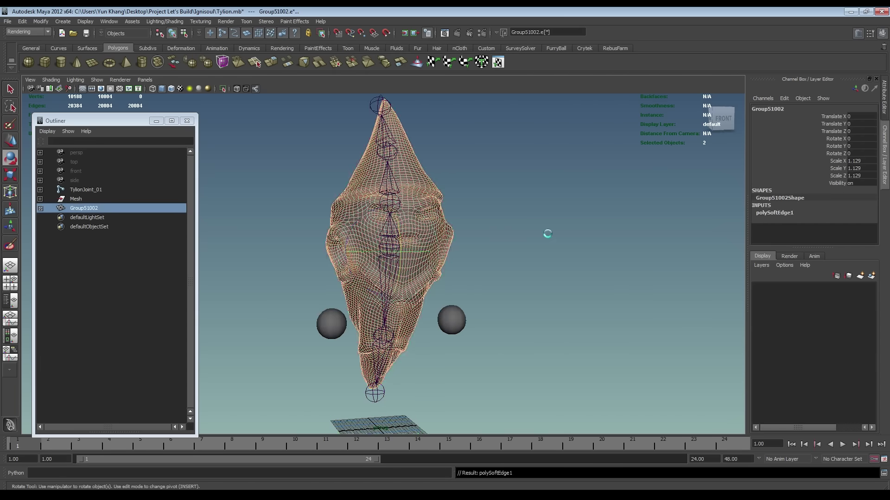
pyautogui.keyDown('shift'); pyautogui.rightClick(429, 206); pyautogui.keyUp('shift')
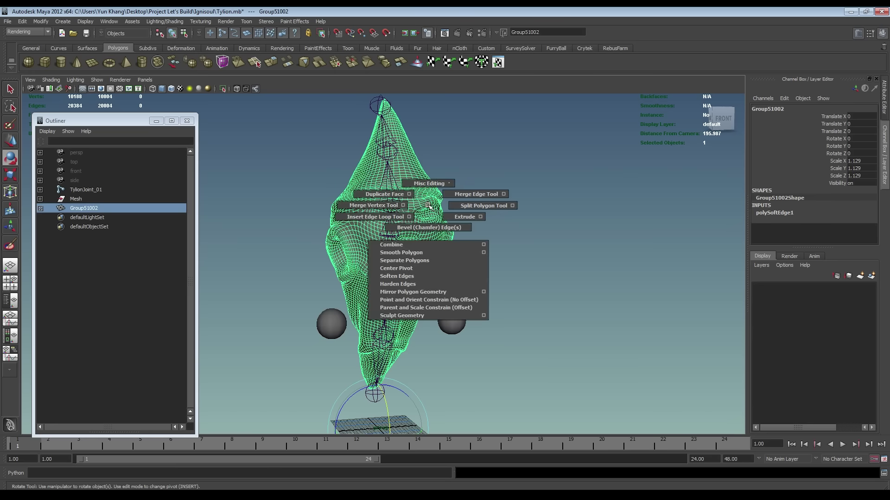
pyautogui.hotkey('alt', 'q')
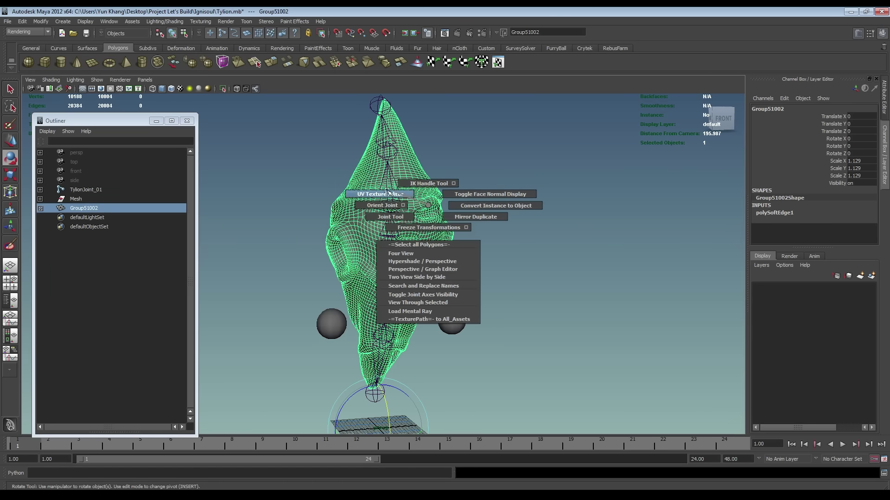
# Step: Apply a planar UV projection to the head mesh
pyautogui.click(380, 194)
pyautogui.press('e')
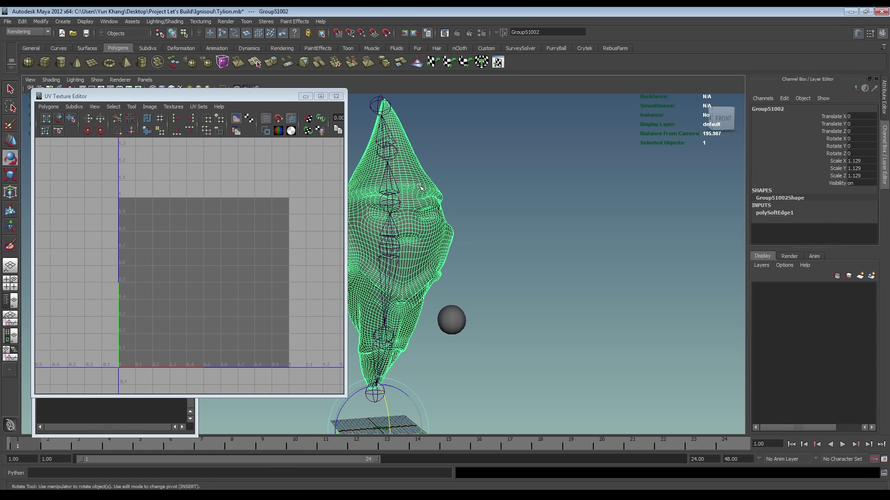
pyautogui.keyDown('shift'); pyautogui.rightClick(419, 187); pyautogui.keyUp('shift')
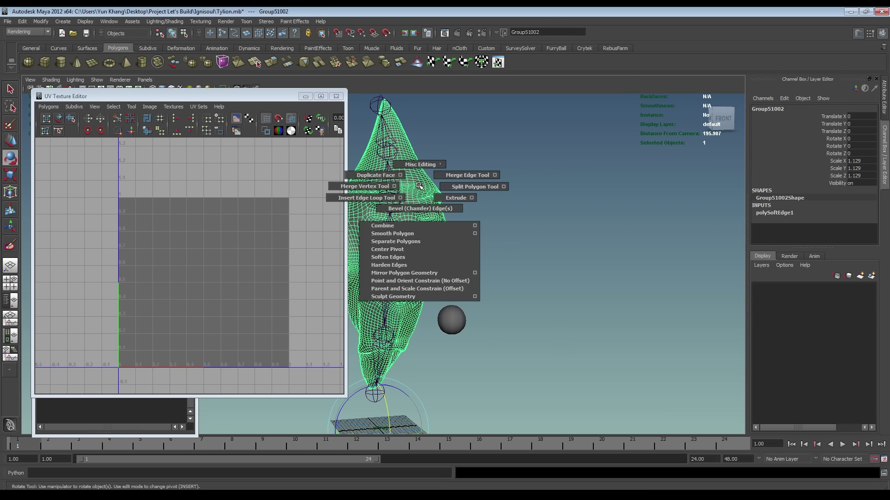
pyautogui.press('space')
pyautogui.click(498, 220)
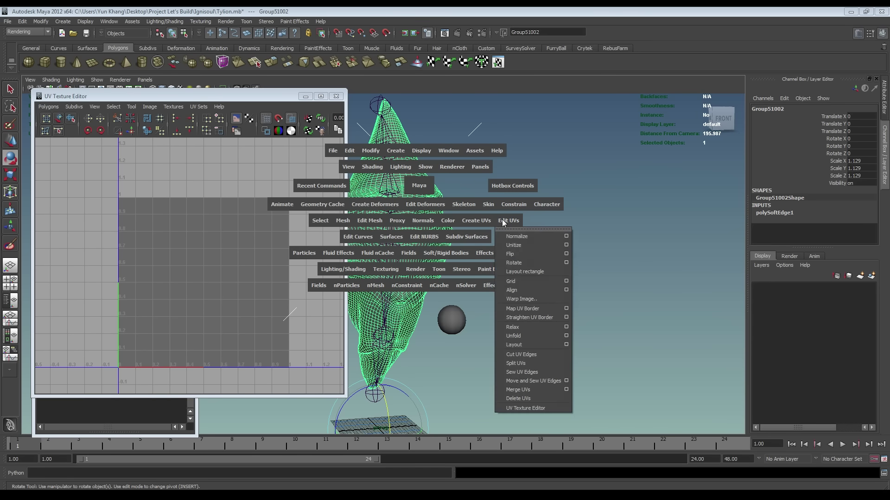
pyautogui.click(477, 238)
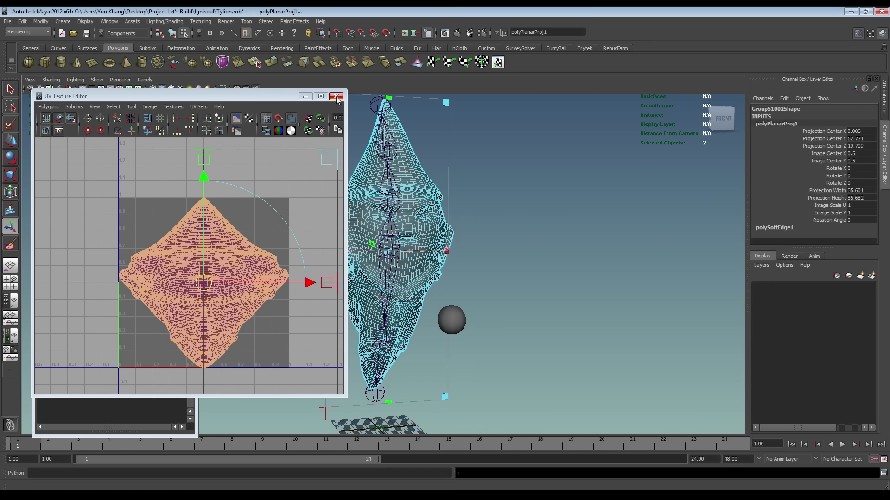
pyautogui.click(336, 96)
# Step: Zoom in on the mesh tip and switch to edge selection
pyautogui.keyDown('alt'); pyautogui.moveTo(417, 232); pyautogui.dragTo(482, 183); pyautogui.keyUp('alt')
pyautogui.keyDown('alt'); pyautogui.moveTo(482, 182); pyautogui.dragTo(608, 195, button='right'); pyautogui.keyUp('alt')
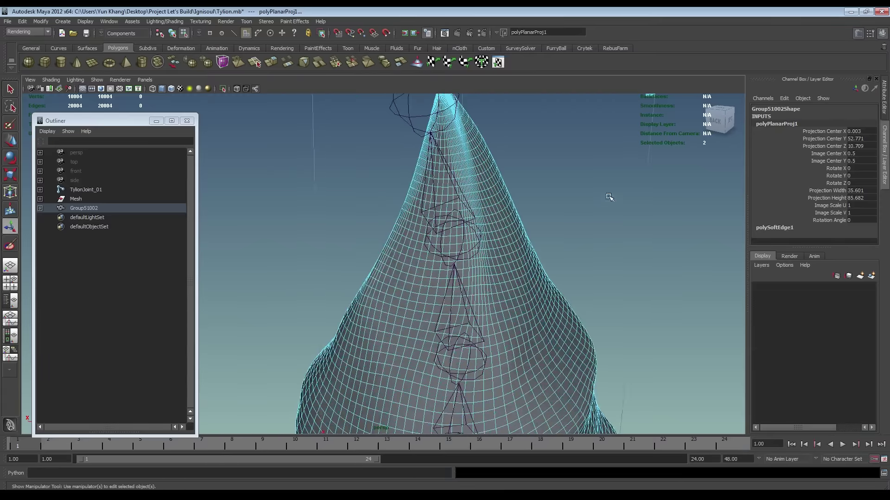
pyautogui.click(482, 235)
pyautogui.keyDown('alt'); pyautogui.moveTo(482, 234); pyautogui.dragTo(481, 196, button='right'); pyautogui.keyUp('alt')
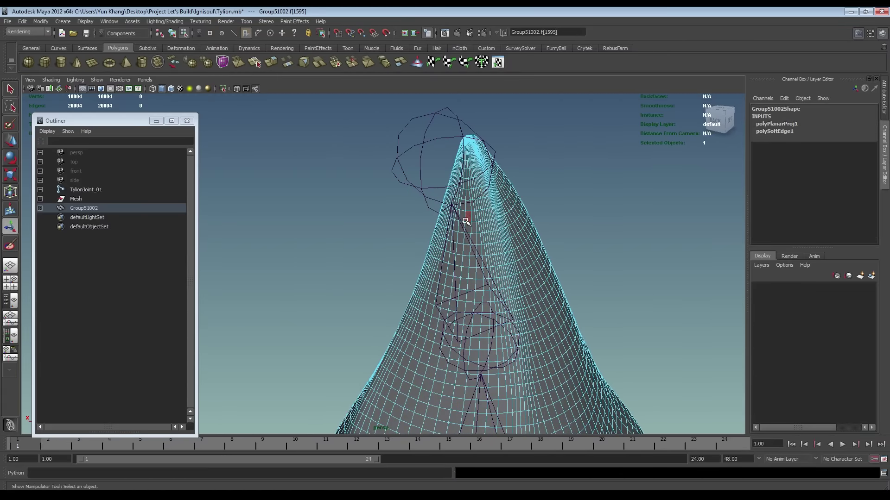
pyautogui.press('F10')
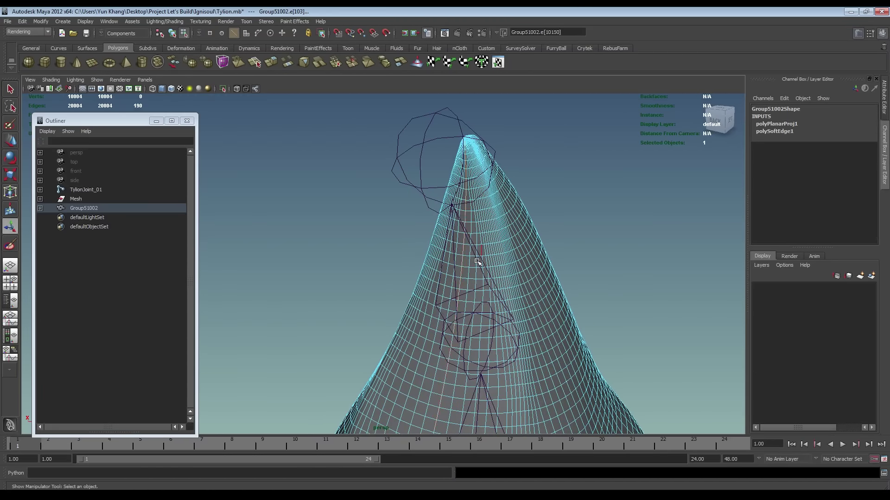
# Step: Switch to wireframe and orbit around the mesh to find the seam edge loop
pyautogui.keyDown('alt'); pyautogui.moveTo(477, 262); pyautogui.dragTo(381, 278); pyautogui.keyUp('alt')
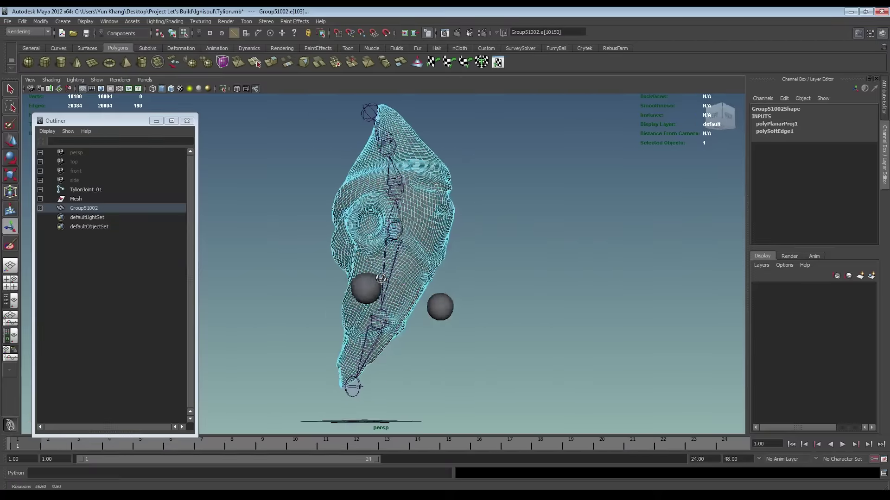
pyautogui.press('4')
pyautogui.keyDown('alt'); pyautogui.moveTo(381, 278); pyautogui.dragTo(453, 278); pyautogui.keyUp('alt')
pyautogui.keyDown('alt'); pyautogui.moveTo(453, 278); pyautogui.dragTo(463, 241, button='right'); pyautogui.keyUp('alt')
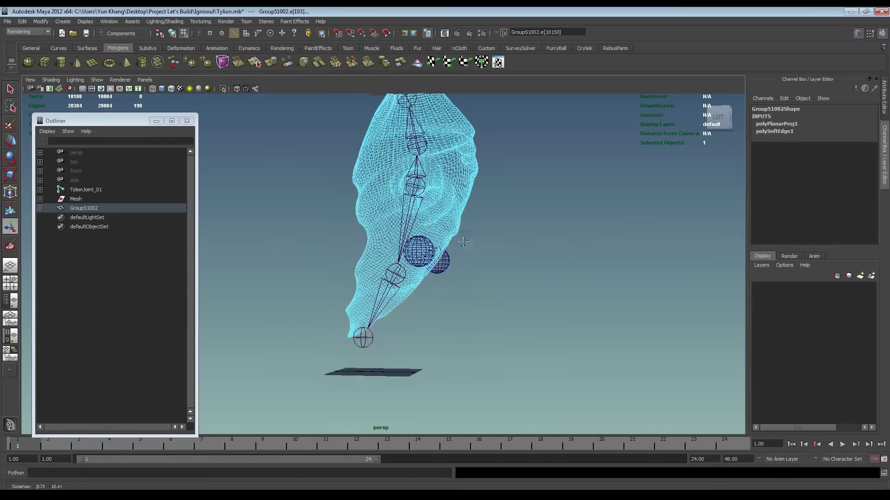
pyautogui.keyDown('alt'); pyautogui.moveTo(463, 241); pyautogui.dragTo(476, 235); pyautogui.keyUp('alt')
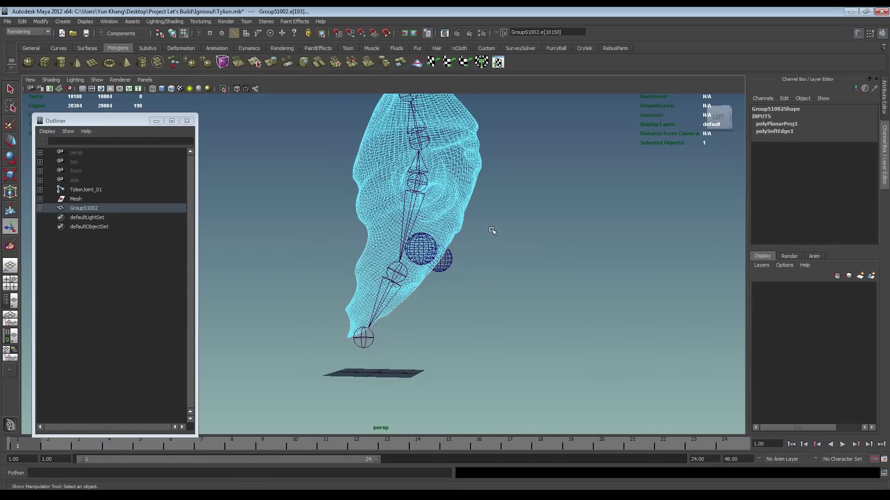
pyautogui.moveTo(394, 341)
pyautogui.keyDown('alt'); pyautogui.mouseDown()
pyautogui.moveTo(425, 304)
pyautogui.moveTo(397, 288)
pyautogui.moveTo(390, 173)
pyautogui.mouseUp(); pyautogui.keyUp('alt')
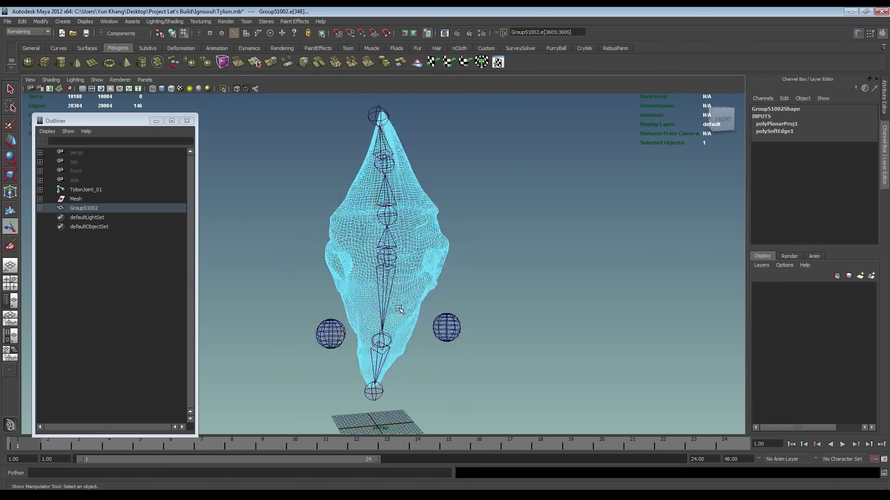
# Step: Cut the head's UVs along the selected seam edges
pyautogui.press('5')
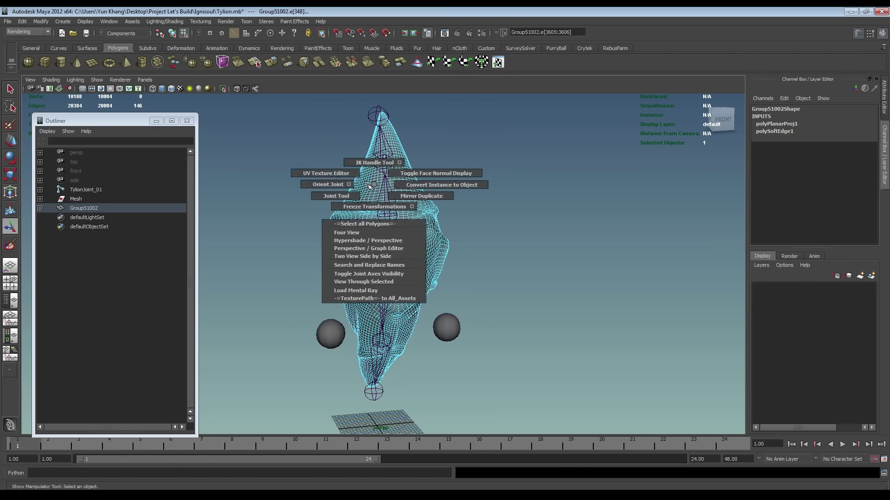
pyautogui.moveTo(361, 185); pyautogui.dragTo(323, 186, button='right')
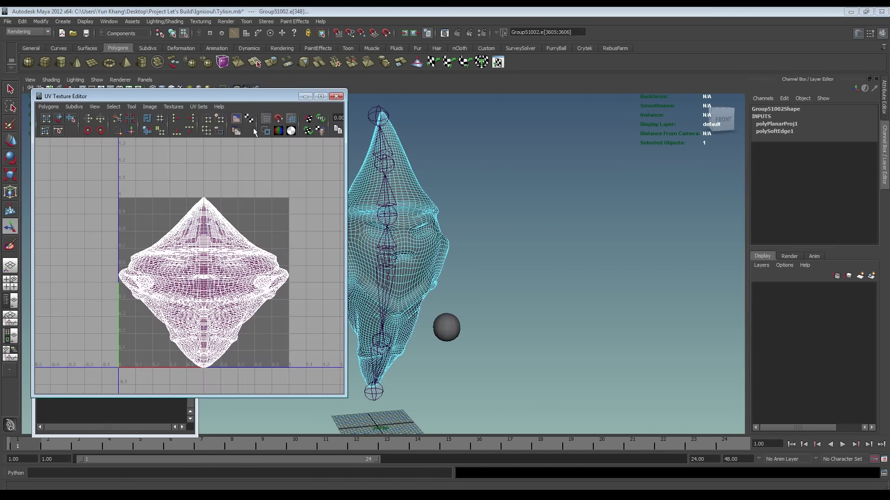
pyautogui.click(87, 129)
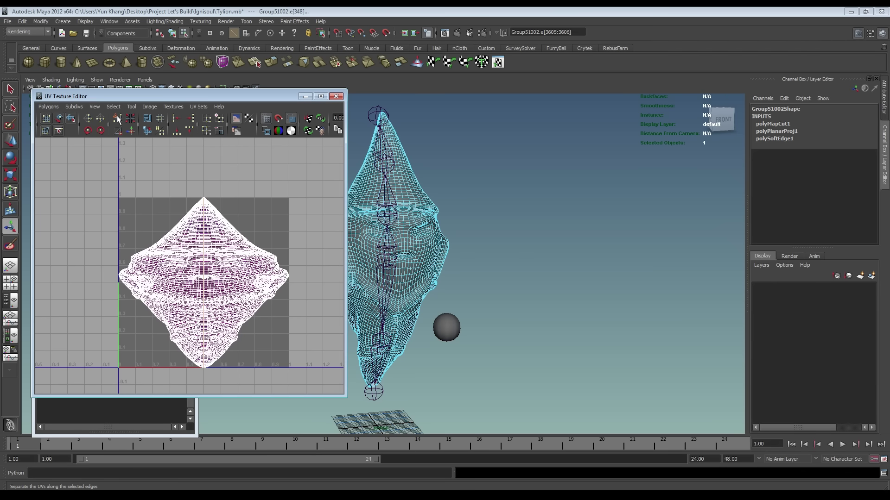
# Step: Select the face UVs and unfold them into a flat layout
pyautogui.keyDown('alt'); pyautogui.moveTo(472, 215); pyautogui.dragTo(496, 228, button='right'); pyautogui.keyUp('alt')
pyautogui.moveTo(415, 222); pyautogui.dragTo(446, 219, button='right')
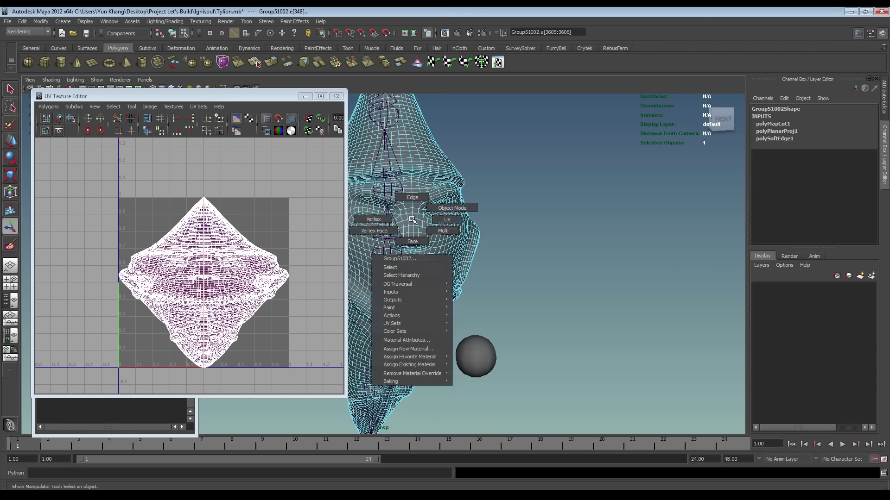
pyautogui.click(414, 226)
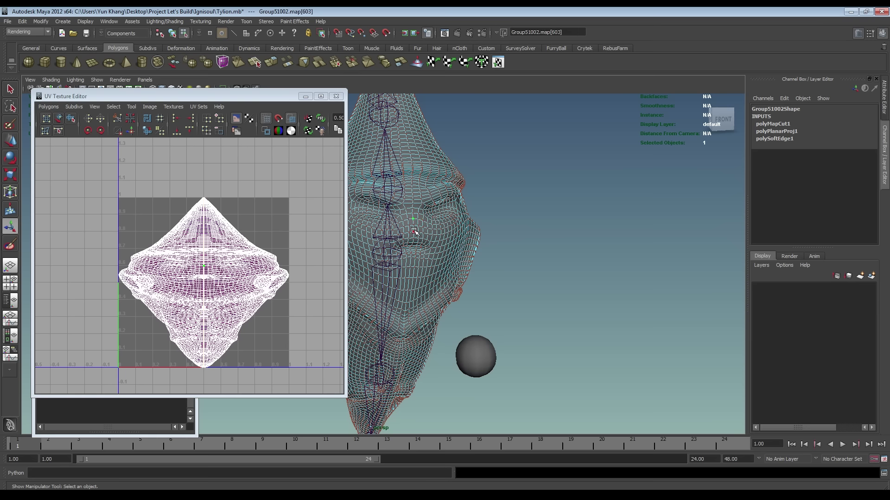
pyautogui.keyDown('shift'); pyautogui.click(414, 231); pyautogui.keyUp('shift')
pyautogui.click(147, 119)
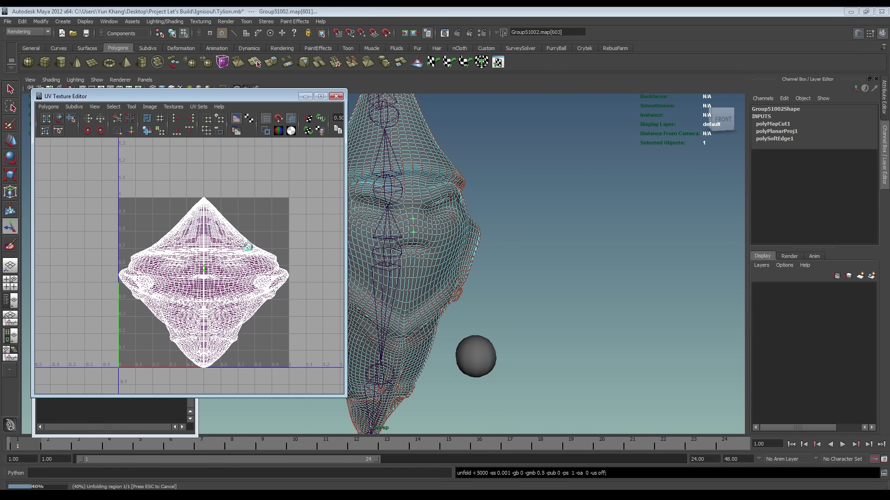
pyautogui.click(269, 191)
pyautogui.click(336, 96)
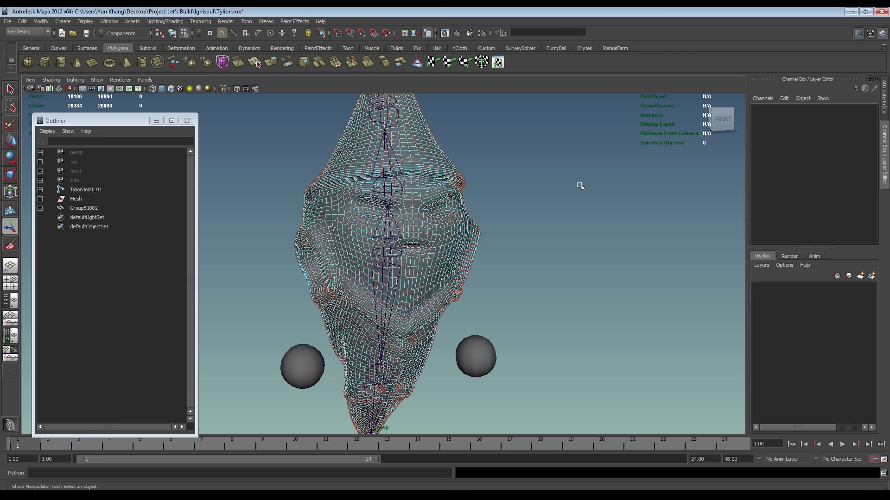
# Step: Smooth-bind the head mesh to the Tylion joint chain
pyautogui.press('F8')
pyautogui.click(391, 199)
pyautogui.click(429, 196)
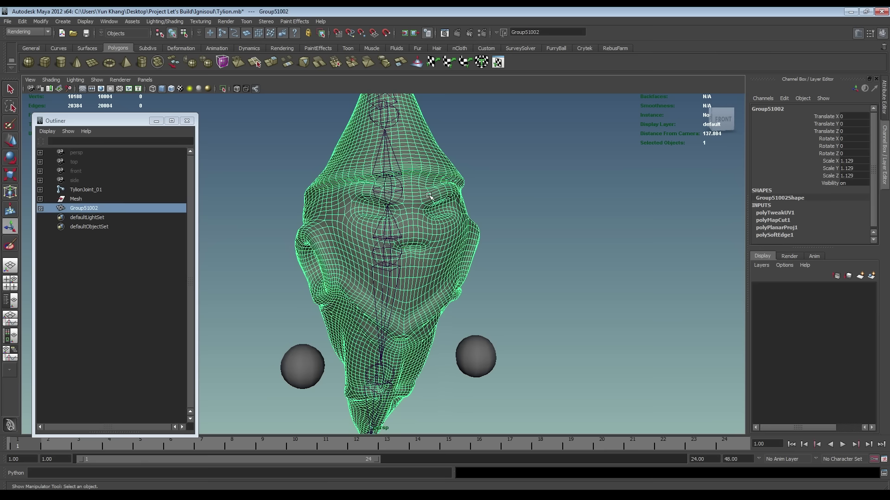
pyautogui.click(519, 173)
pyautogui.click(418, 212)
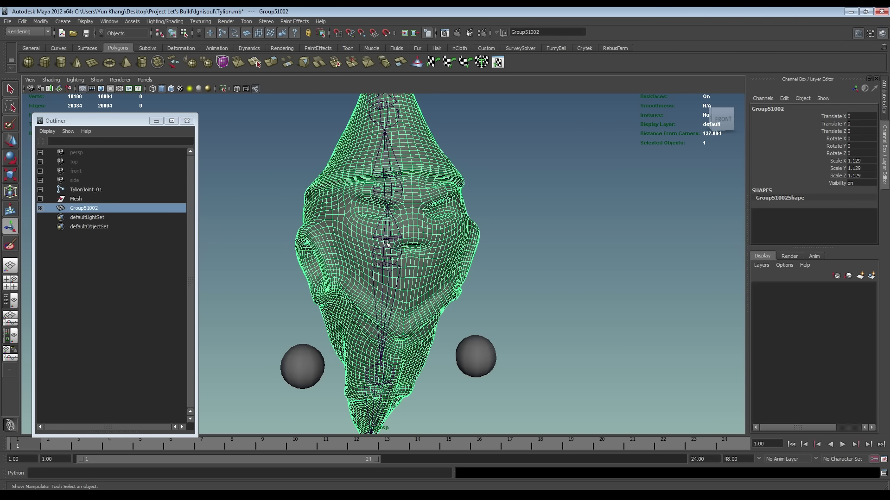
pyautogui.click(386, 243)
pyautogui.keyDown('shift'); pyautogui.click(432, 218); pyautogui.keyUp('shift')
pyautogui.press('space')
pyautogui.click(512, 202)
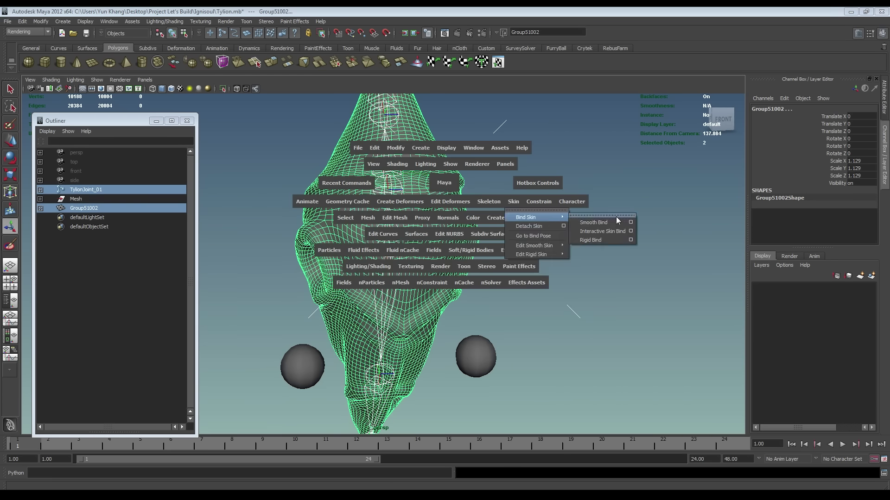
pyautogui.click(618, 222)
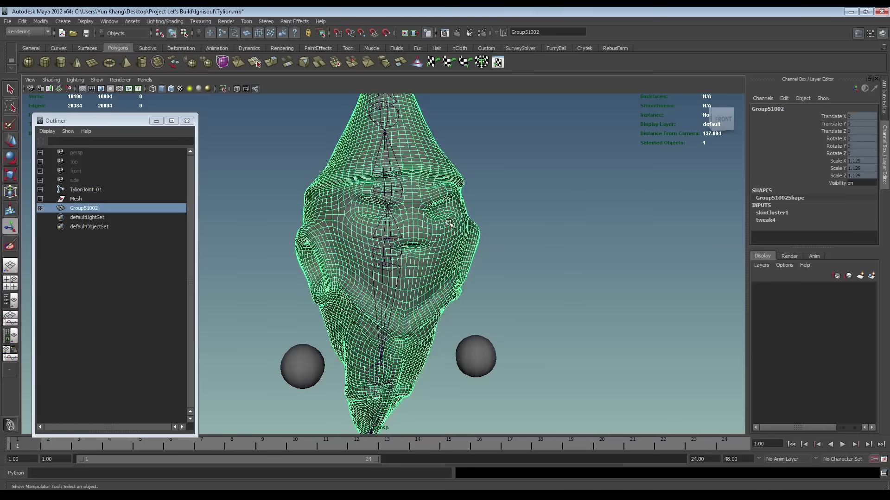
# Step: Select joint4 with the rotate tool to test the bind
pyautogui.click(564, 204)
pyautogui.moveTo(564, 204)
pyautogui.keyDown('alt'); pyautogui.mouseDown()
pyautogui.moveTo(343, 224)
pyautogui.moveTo(431, 204)
pyautogui.moveTo(512, 204)
pyautogui.moveTo(424, 207)
pyautogui.mouseUp(); pyautogui.keyUp('alt')
pyautogui.click(425, 207)
pyautogui.press('e')
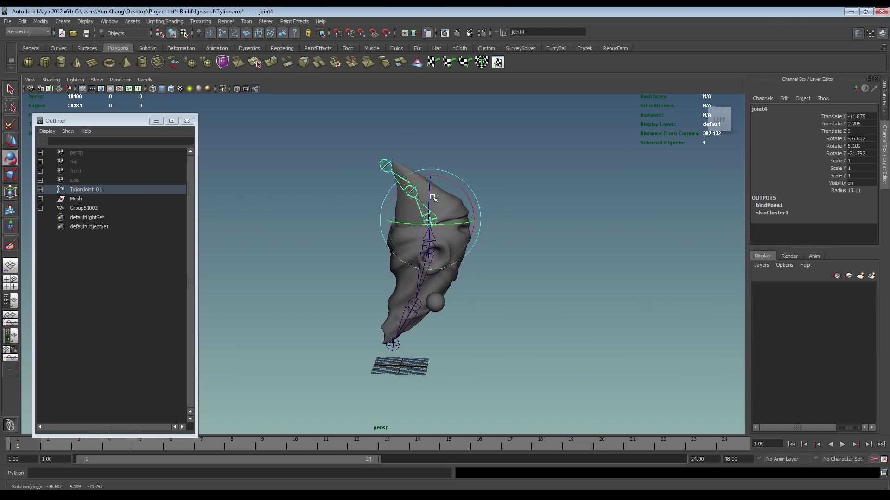
# Step: Delete the head mesh's construction history and freeze its transforms to scale 1
pyautogui.click(464, 209)
pyautogui.keyDown('alt'); pyautogui.moveTo(463, 209); pyautogui.dragTo(540, 200); pyautogui.keyUp('alt')
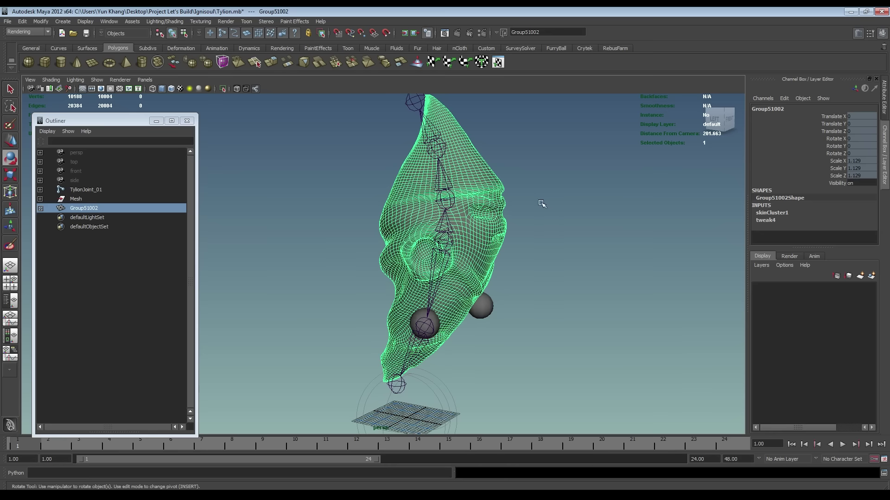
pyautogui.rightClick(480, 186)
pyautogui.click(478, 184)
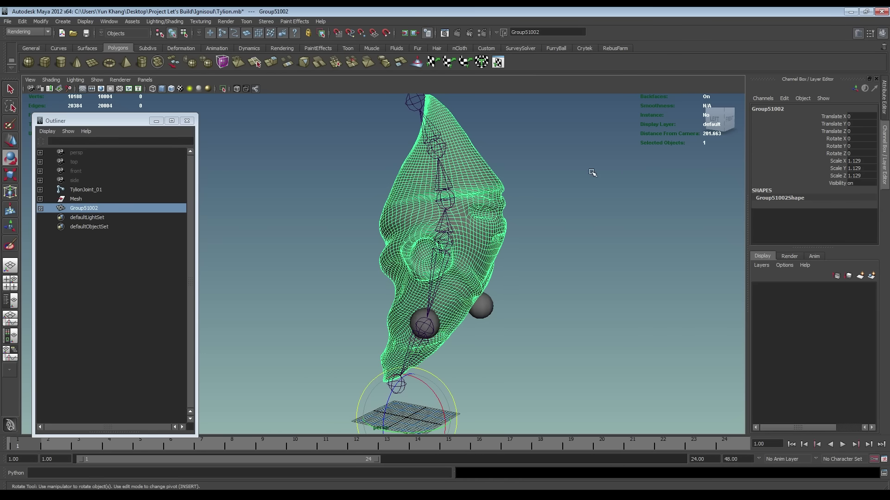
pyautogui.moveTo(592, 173); pyautogui.dragTo(570, 185, button='right')
pyautogui.keyDown('shift'); pyautogui.rightClick(477, 171); pyautogui.keyUp('shift')
# Step: Reset Smooth Bind options and rebind Group51002 to TylionJoint_01 (Classic Linear, 5 influences)
pyautogui.press('space')
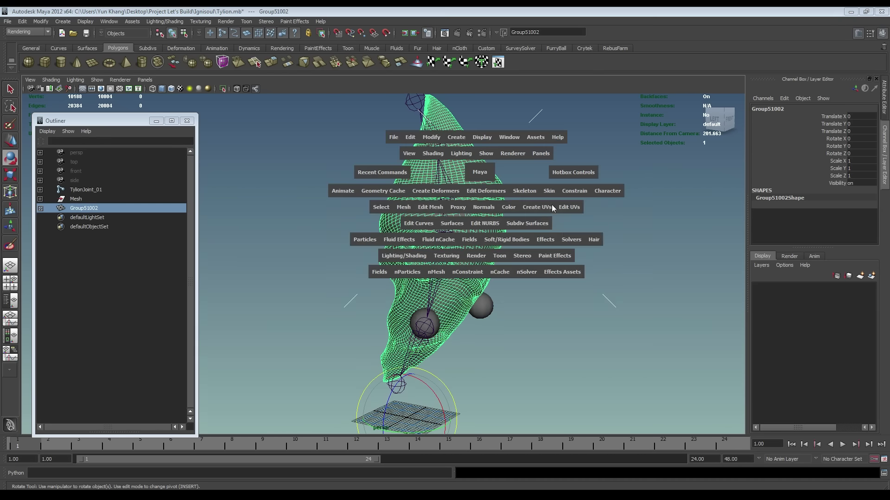
pyautogui.click(548, 191)
pyautogui.moveTo(567, 206)
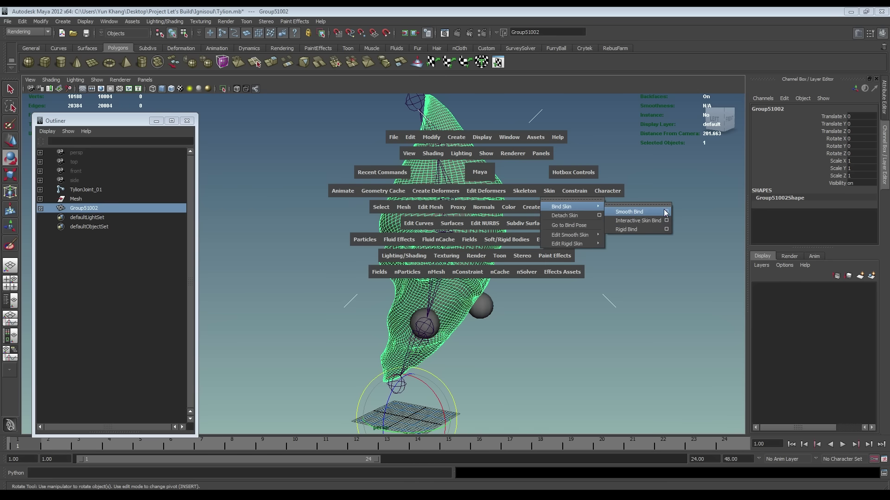
pyautogui.click(666, 213)
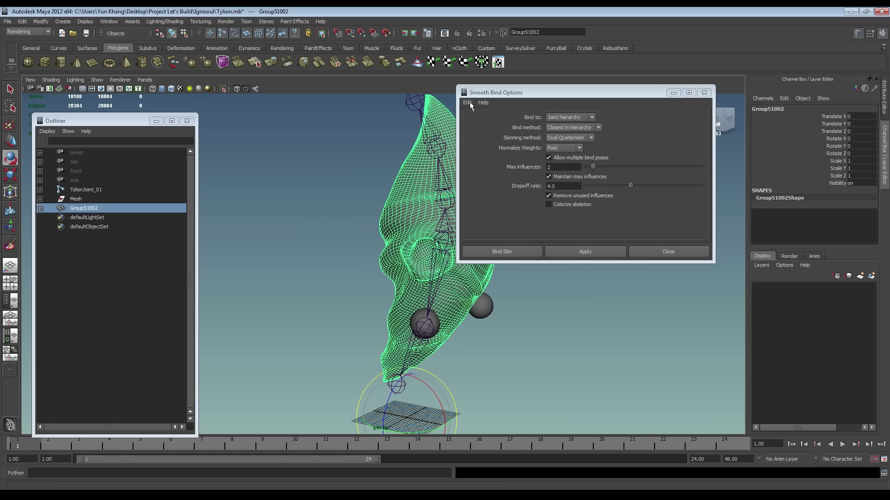
pyautogui.click(469, 103)
pyautogui.click(484, 122)
pyautogui.click(585, 251)
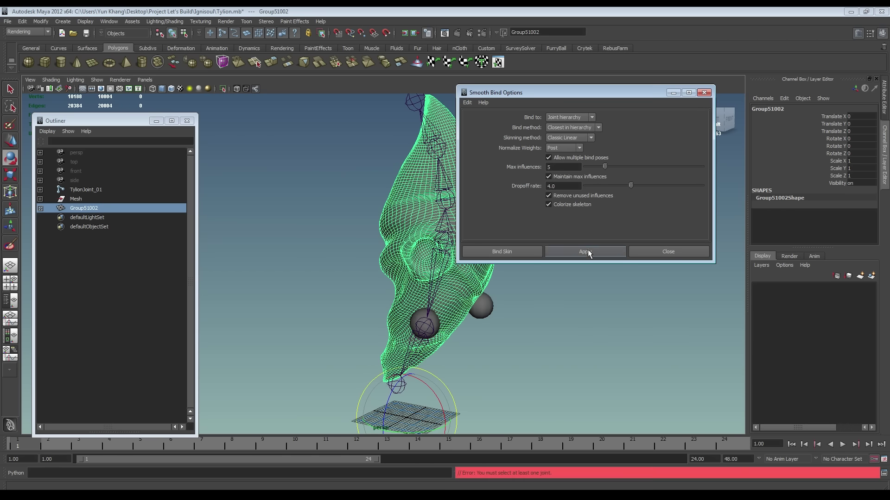
pyautogui.keyDown('shift'); pyautogui.click(445, 235); pyautogui.keyUp('shift')
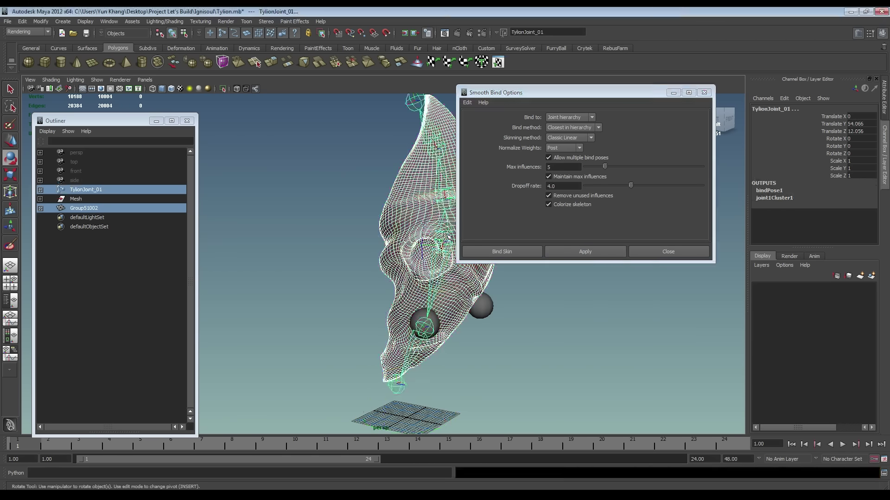
pyautogui.click(583, 254)
pyautogui.click(668, 252)
# Step: Rotate joint5 and the root joint to confirm the head deforms with the skeleton
pyautogui.click(442, 157)
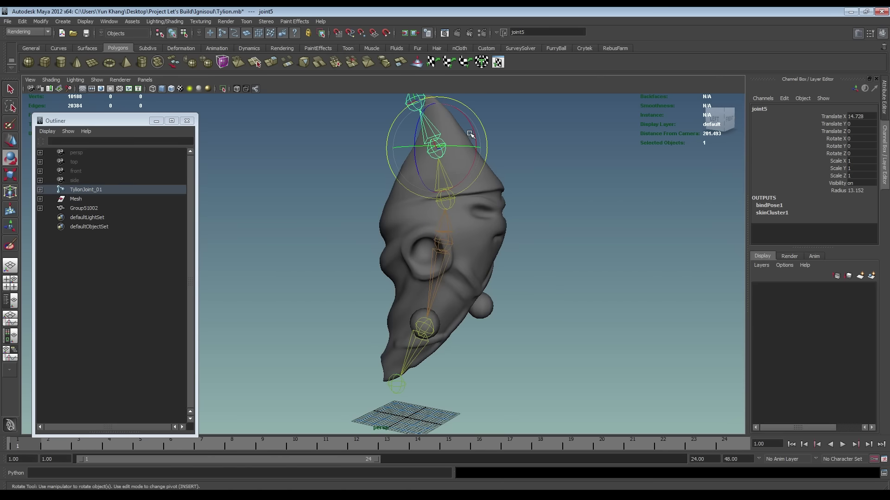
pyautogui.moveTo(469, 134)
pyautogui.mouseDown()
pyautogui.moveTo(449, 125)
pyautogui.moveTo(544, 149)
pyautogui.mouseUp()
pyautogui.hotkey('ctrl', 'z')
pyautogui.hotkey('ctrl', 'z')
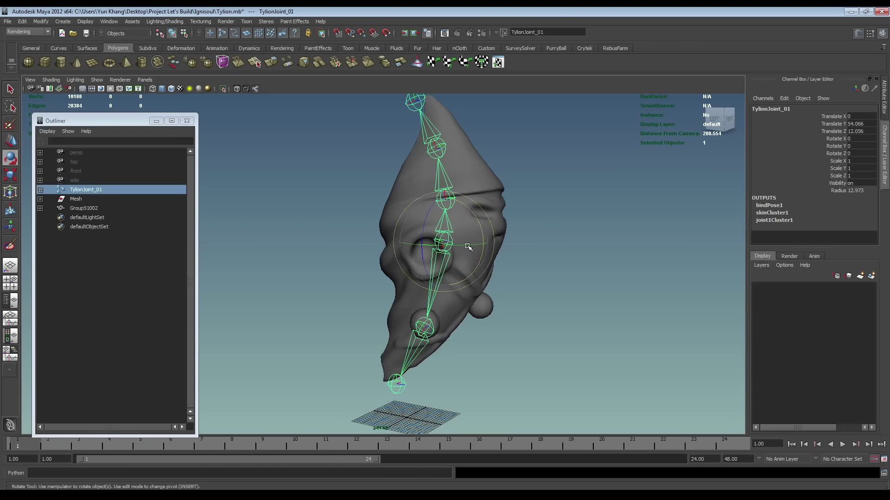
pyautogui.moveTo(483, 229); pyautogui.dragTo(487, 190)
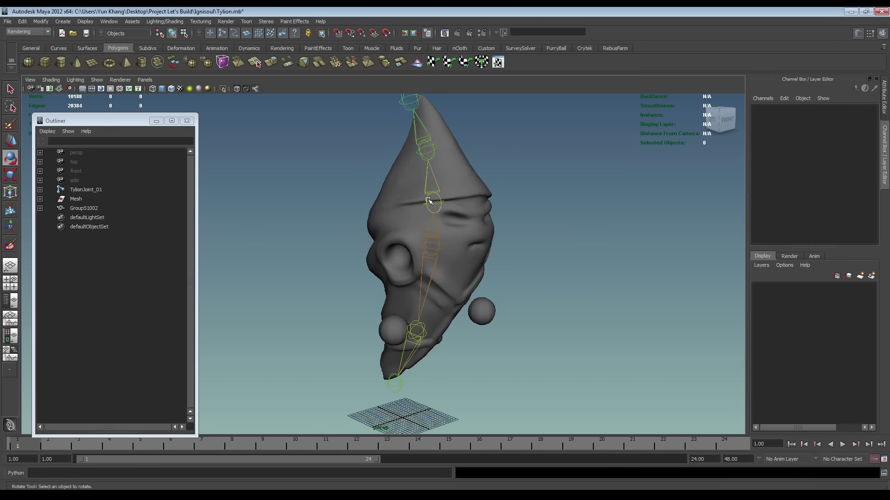
pyautogui.click(486, 186)
pyautogui.click(516, 185)
# Step: Select the head mesh Group51002 and close the Outliner
pyautogui.click(89, 209)
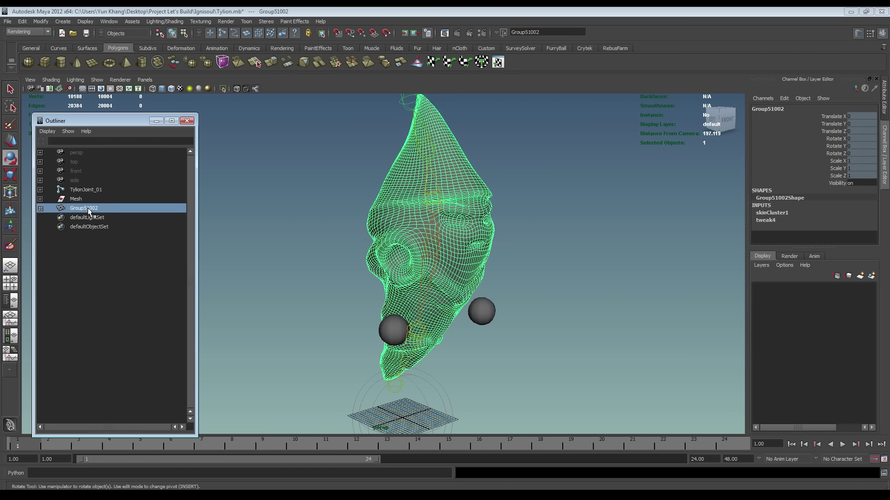
pyautogui.click(65, 200)
pyautogui.keyDown('ctrl'); pyautogui.click(79, 199); pyautogui.keyUp('ctrl')
pyautogui.click(77, 200)
pyautogui.click(40, 200)
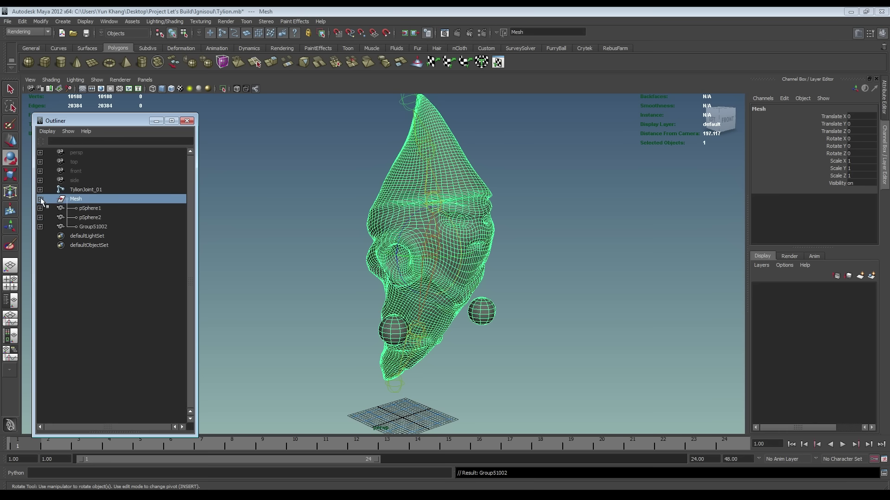
pyautogui.click(41, 200)
pyautogui.click(187, 121)
pyautogui.click(417, 208)
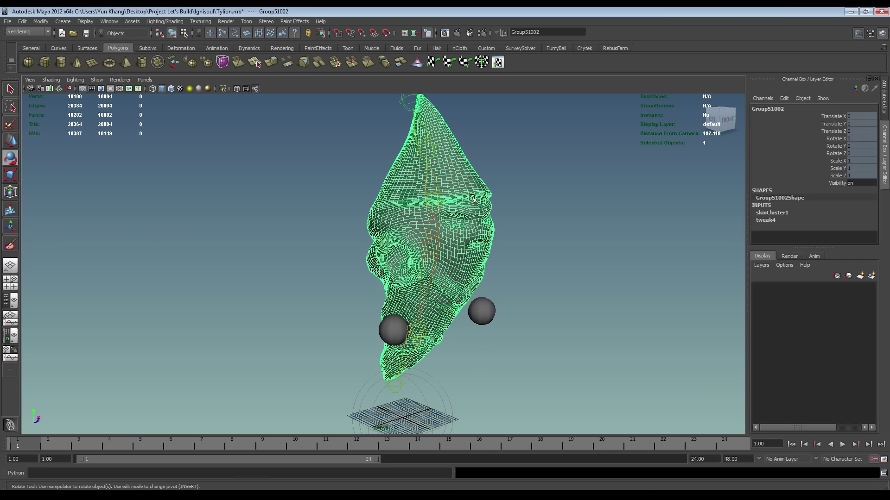
# Step: Export the whole scene as FBX, overwriting TylionPrototype_01.fbx
pyautogui.click(8, 21)
pyautogui.click(28, 128)
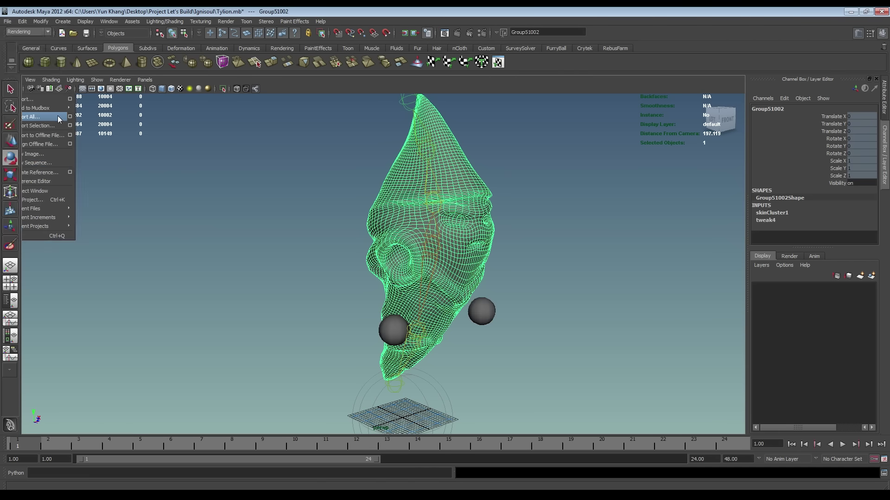
pyautogui.doubleClick(387, 183)
pyautogui.click(472, 258)
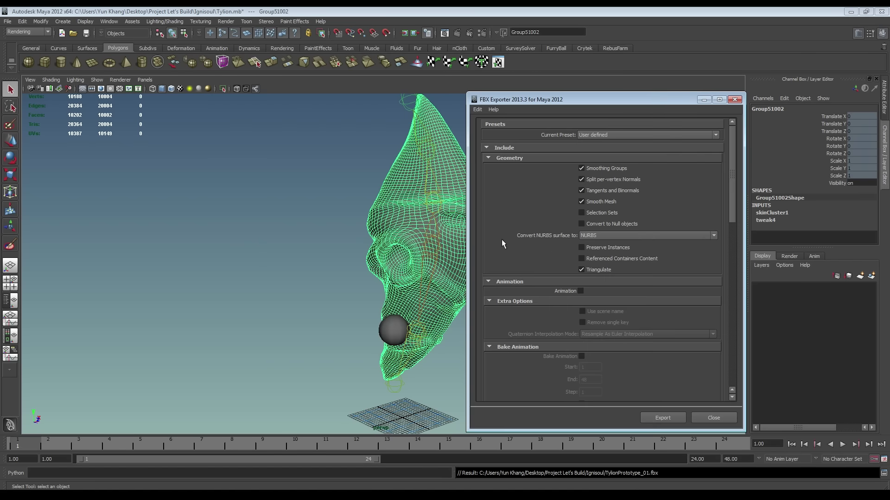
pyautogui.click(667, 416)
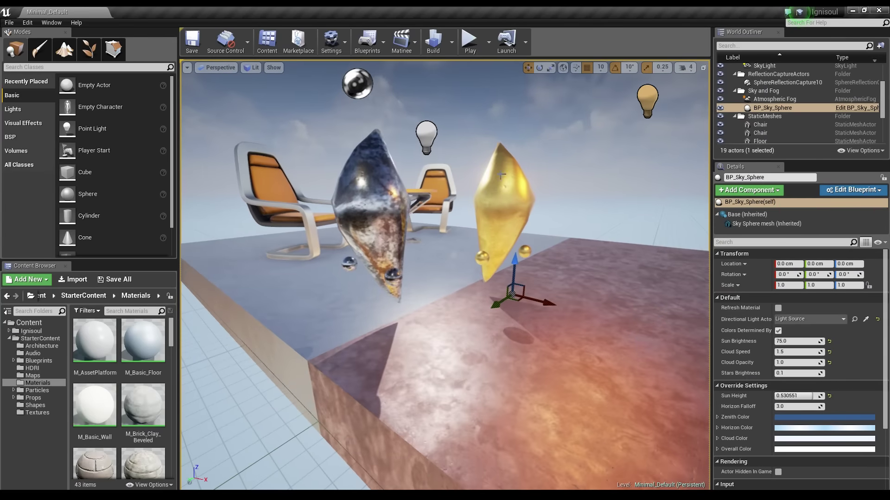
# Step: Reimport the TylionPrototype_01 mesh from the updated FBX in the Prototype folder
pyautogui.click(371, 208)
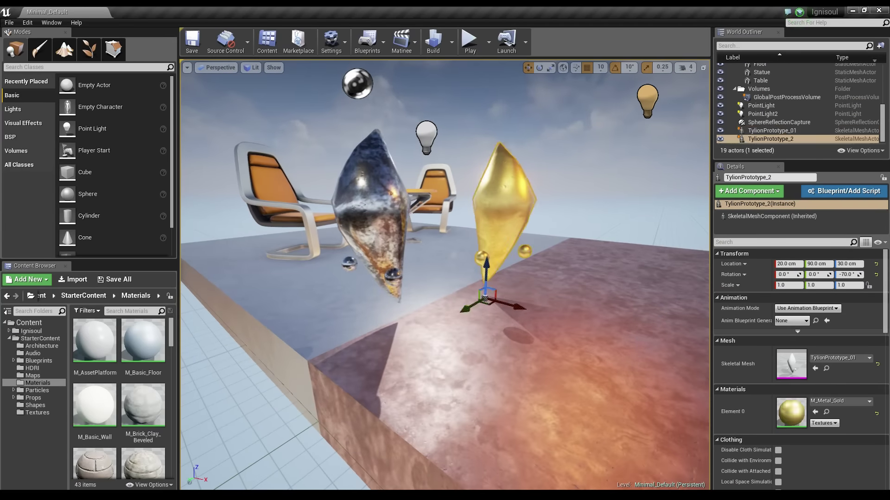
pyautogui.click(10, 331)
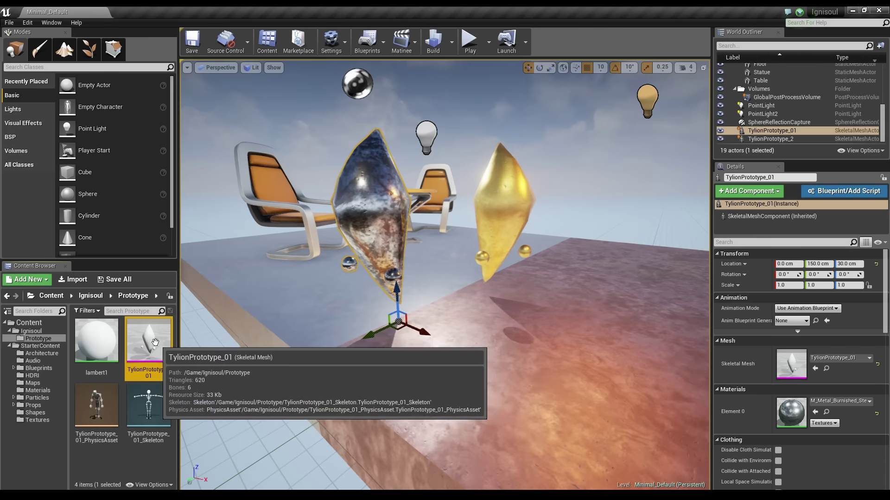
pyautogui.rightClick(148, 336)
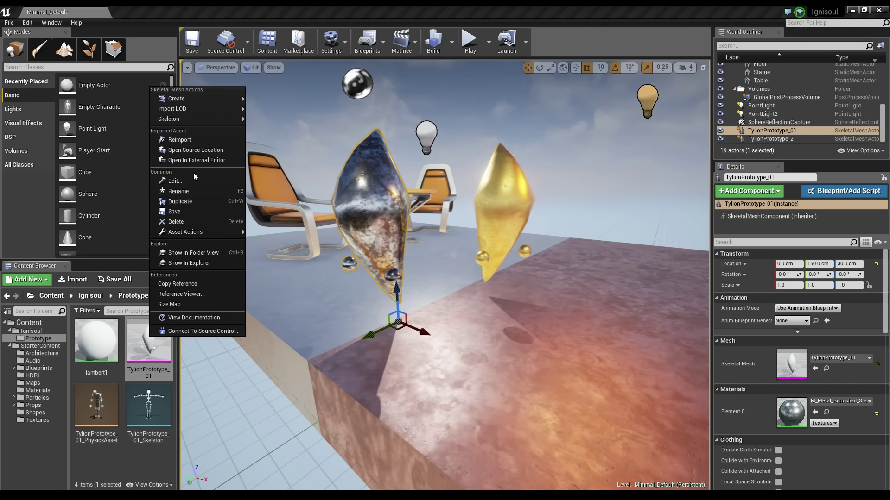
pyautogui.moveTo(172, 108)
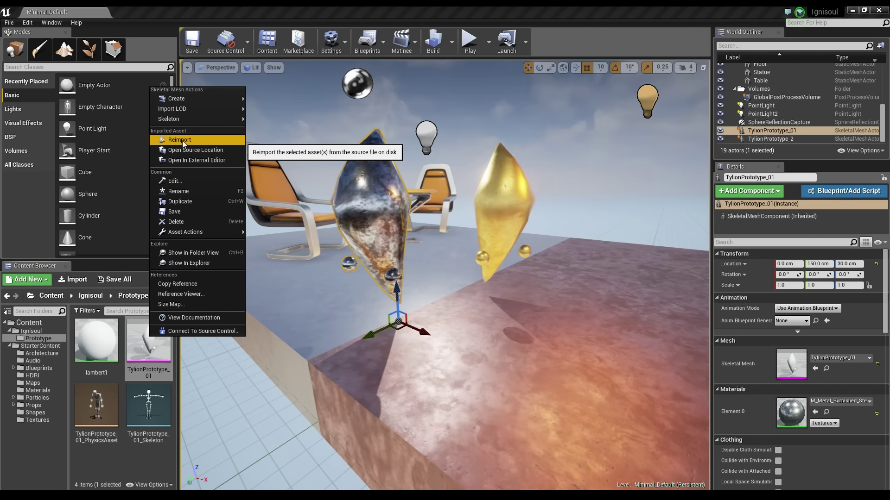
pyautogui.click(183, 141)
pyautogui.click(495, 131)
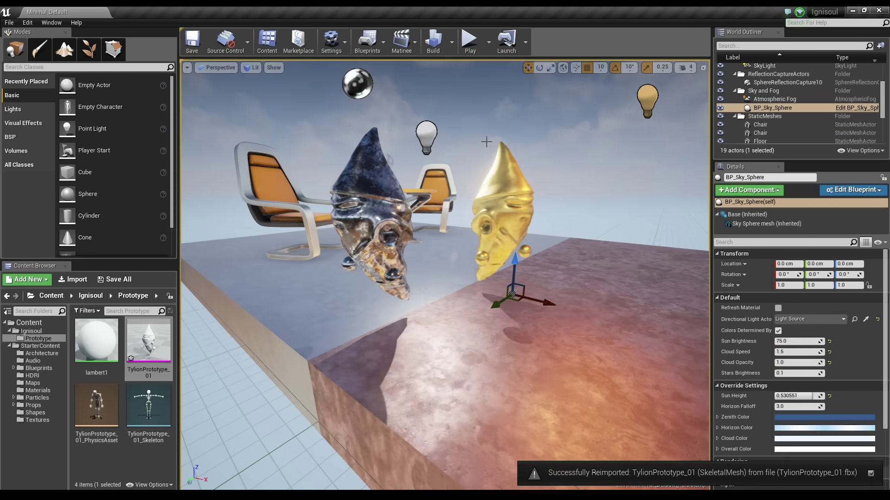
# Step: Duplicate the metal mask 40 cm over and rotate the copy to about -80°
pyautogui.moveTo(494, 131); pyautogui.dragTo(464, 153, button='right')
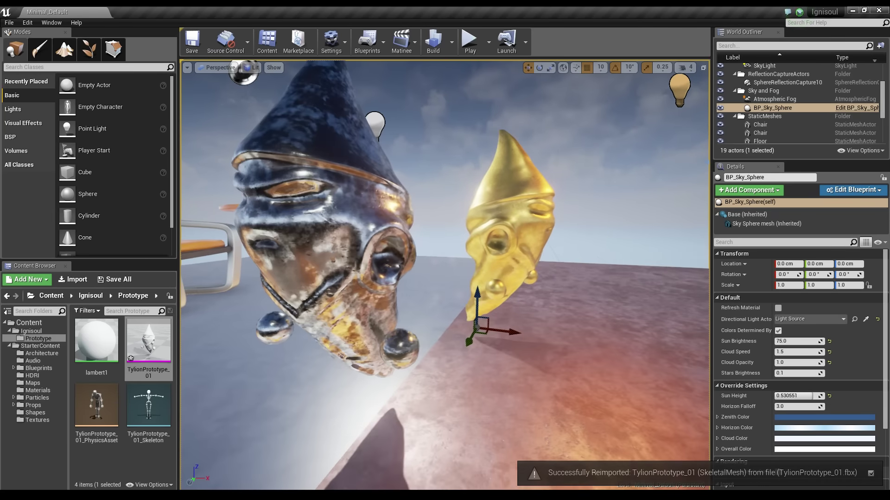
pyautogui.click(433, 183)
pyautogui.press('f')
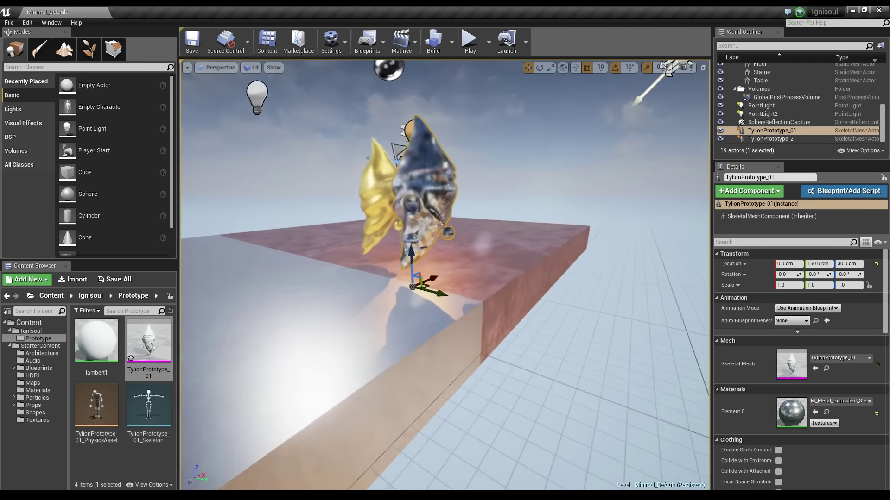
pyautogui.moveTo(445, 278); pyautogui.dragTo(444, 278, button='right')
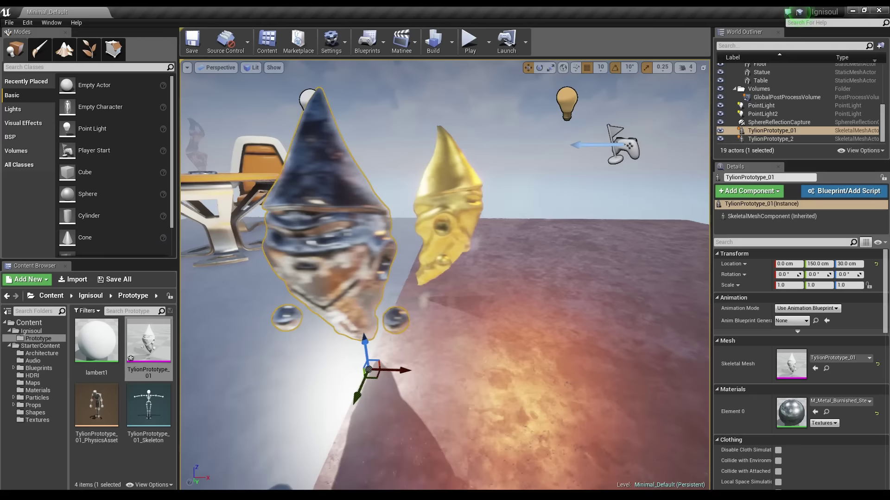
pyautogui.moveTo(423, 353); pyautogui.dragTo(423, 353, button='right')
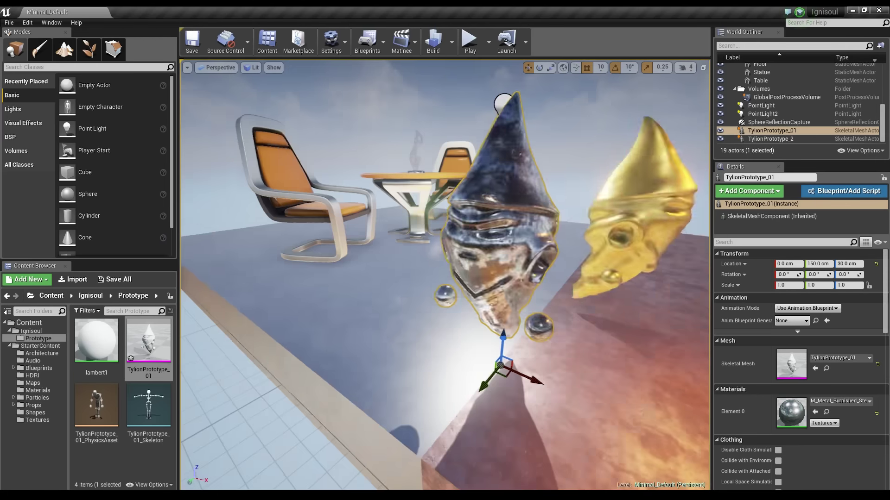
pyautogui.press('e')
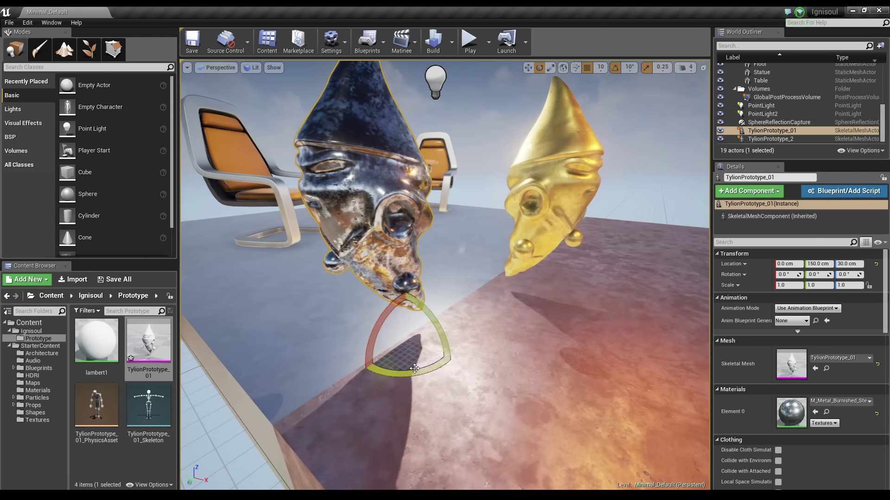
pyautogui.press('w')
pyautogui.moveTo(421, 347)
pyautogui.keyDown('alt'); pyautogui.mouseDown()
pyautogui.moveTo(490, 368)
pyautogui.moveTo(555, 403)
pyautogui.moveTo(537, 436)
pyautogui.mouseUp(); pyautogui.keyUp('alt')
pyautogui.press('e')
pyautogui.press('f')
pyautogui.scroll(-5, 473, 253)
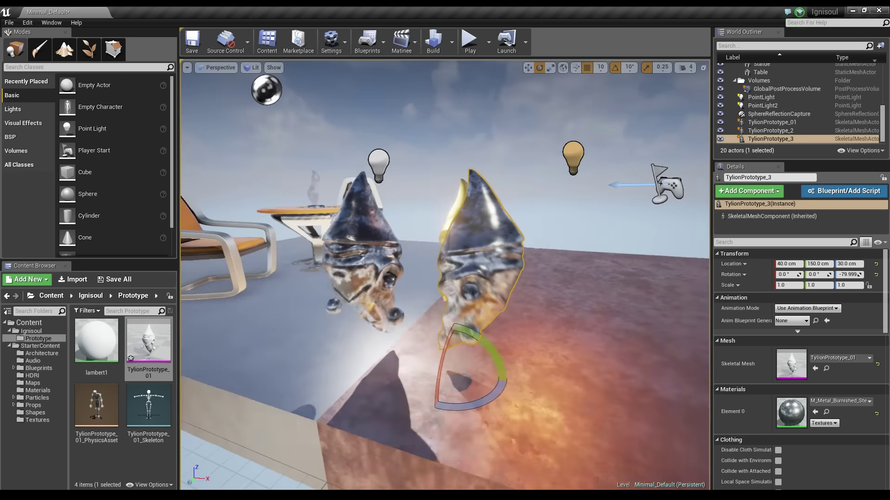
pyautogui.click(473, 253)
pyautogui.scroll(-5, 473, 253)
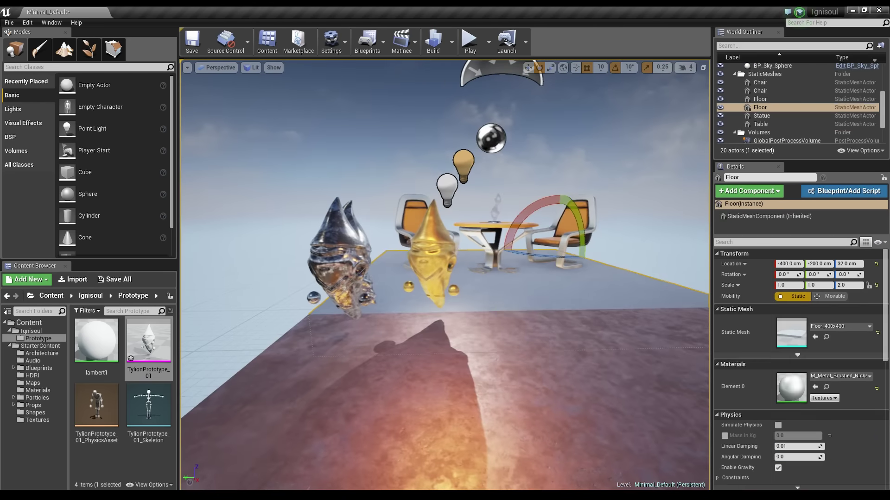
# Step: Move the gold mask to 70, 100 cm, then move all three masks together
pyautogui.click(439, 331)
pyautogui.moveTo(430, 329)
pyautogui.mouseDown()
pyautogui.moveTo(417, 357)
pyautogui.moveTo(352, 352)
pyautogui.mouseUp()
pyautogui.scroll(3, 431, 278)
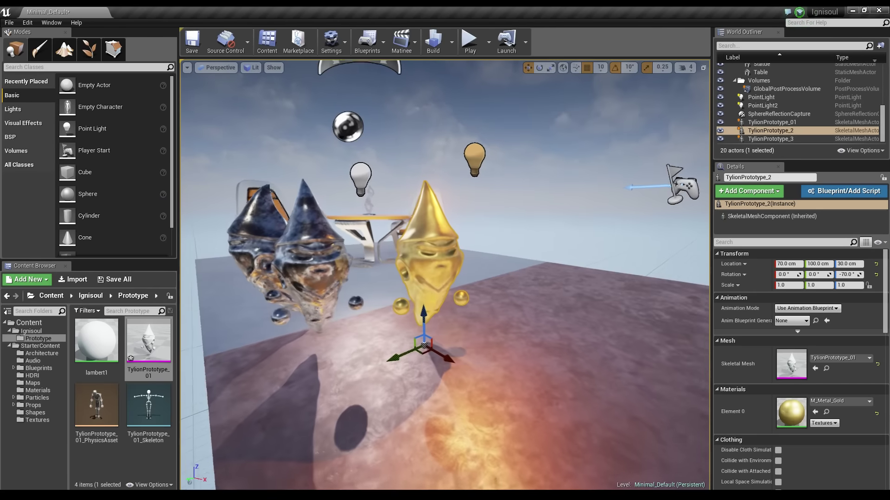
pyautogui.click(477, 148)
pyautogui.click(261, 264)
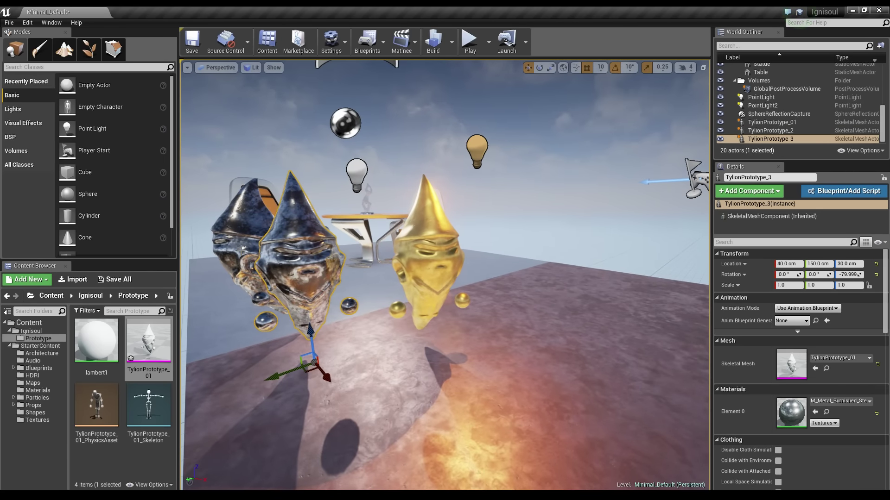
pyautogui.keyDown('ctrl'); pyautogui.click(241, 249); pyautogui.keyUp('ctrl')
pyautogui.keyDown('ctrl'); pyautogui.click(431, 278); pyautogui.keyUp('ctrl')
pyautogui.moveTo(423, 361); pyautogui.dragTo(517, 334)
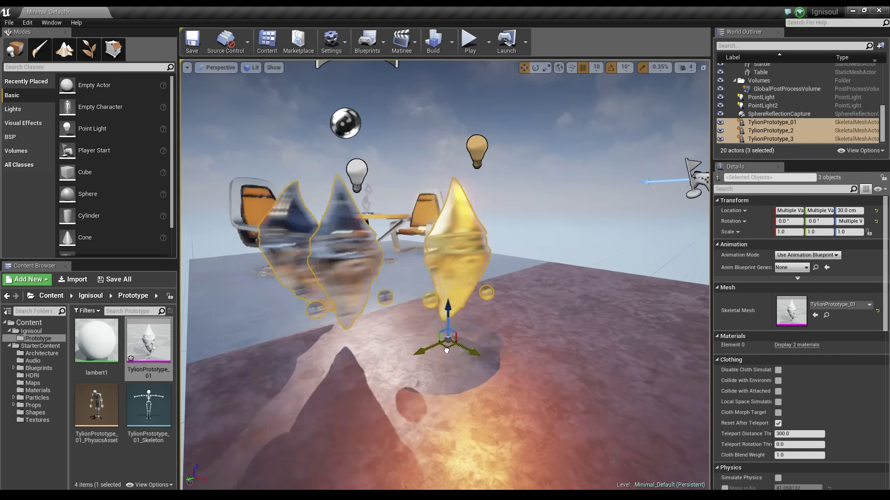
pyautogui.click(625, 196)
pyautogui.moveTo(624, 196)
pyautogui.mouseDown()
pyautogui.moveTo(602, 139)
pyautogui.moveTo(579, 153)
pyautogui.mouseUp()
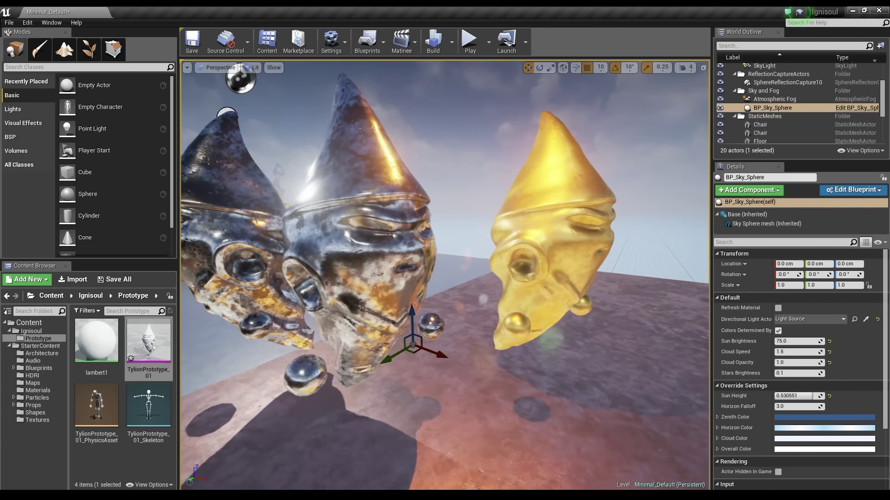
pyautogui.click(577, 220)
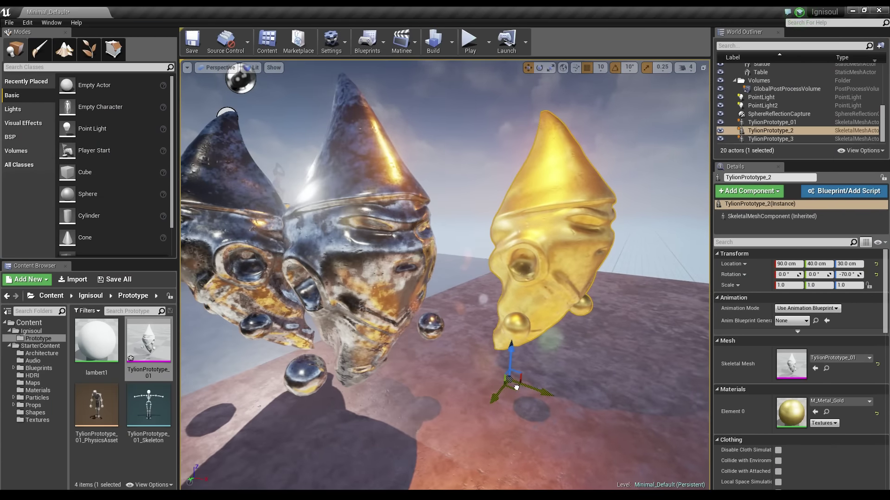
pyautogui.moveTo(517, 387)
pyautogui.mouseDown()
pyautogui.moveTo(471, 455)
pyautogui.moveTo(514, 392)
pyautogui.moveTo(538, 394)
pyautogui.mouseUp()
pyautogui.moveTo(537, 394); pyautogui.dragTo(567, 376, button='right')
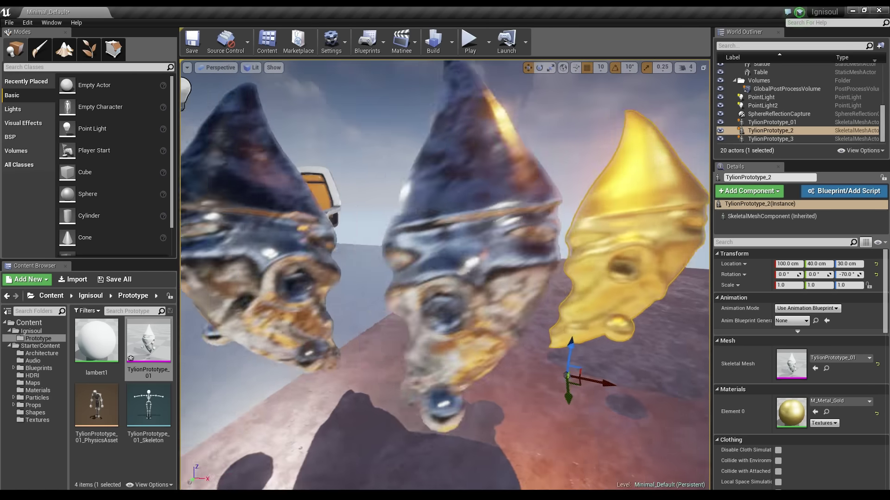
pyautogui.click(445, 116)
pyautogui.moveTo(445, 185); pyautogui.dragTo(510, 185, button='right')
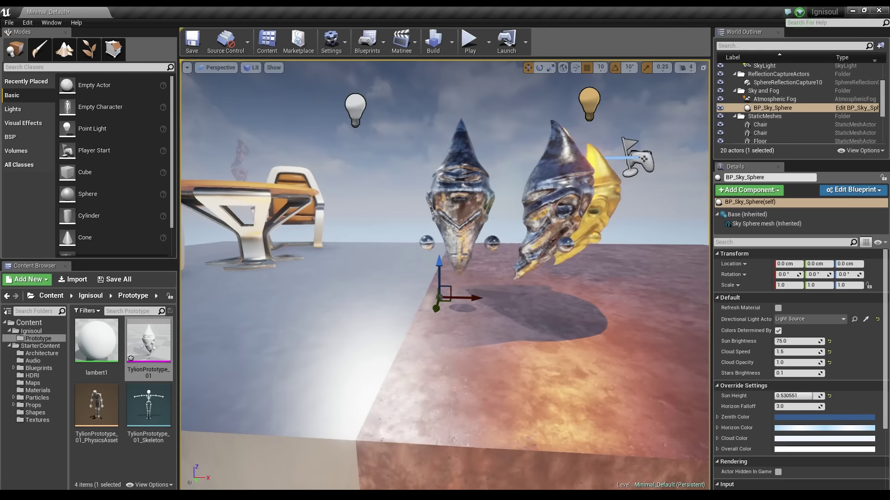
pyautogui.moveTo(445, 250); pyautogui.dragTo(472, 194, button='right')
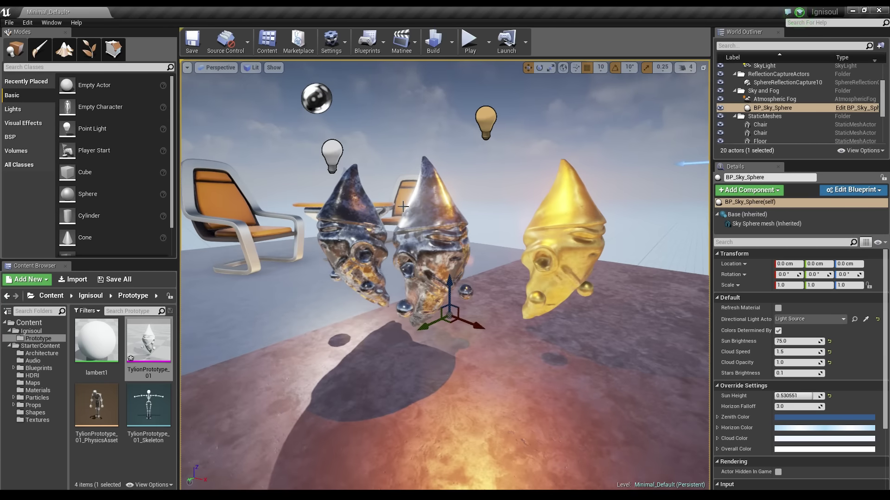
pyautogui.hotkey('ctrl', 'z')
pyautogui.click(492, 187)
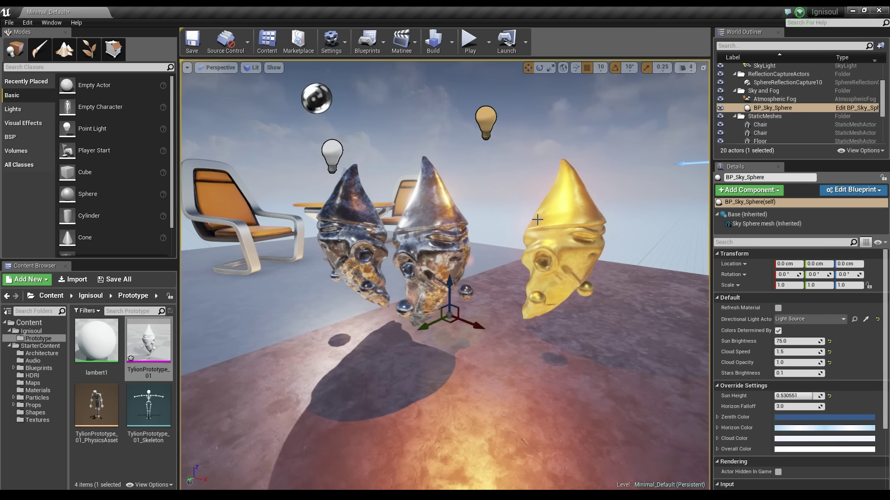
pyautogui.moveTo(488, 199); pyautogui.dragTo(441, 196)
pyautogui.click(442, 195)
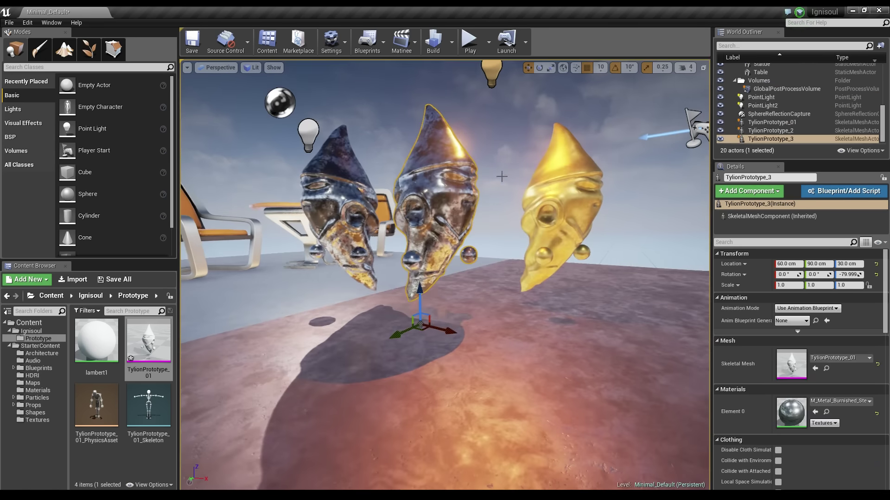
pyautogui.press('f')
pyautogui.click(497, 176)
pyautogui.scroll(2, 494, 199)
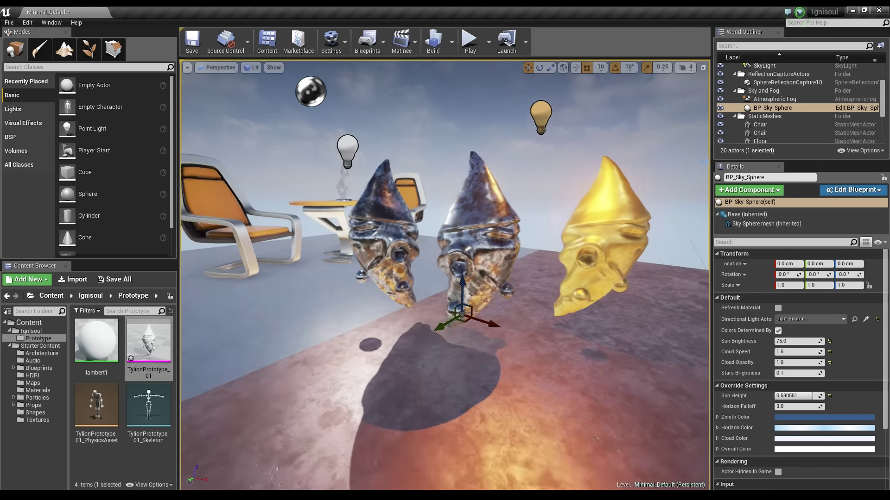
pyautogui.scroll(3, 489, 201)
pyautogui.scroll(3, 484, 204)
pyautogui.scroll(2, 476, 206)
pyautogui.click(458, 217)
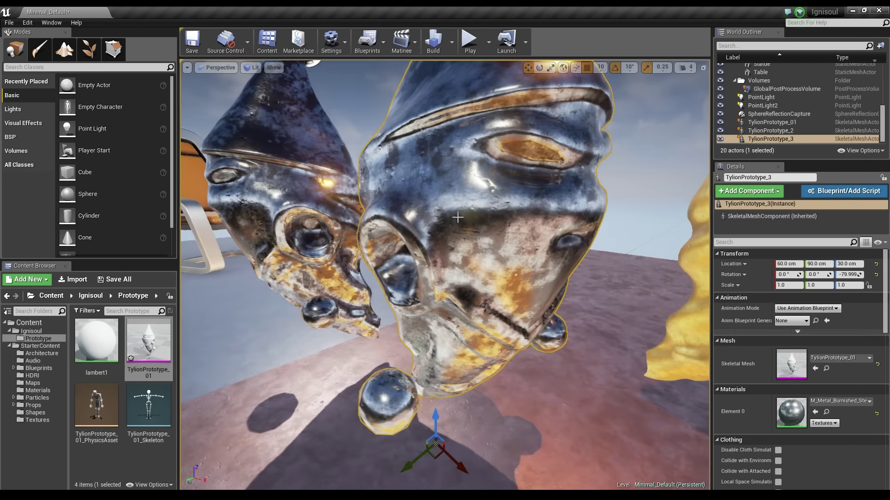
pyautogui.scroll(-3, 542, 154)
pyautogui.scroll(-4, 541, 155)
pyautogui.scroll(-2, 541, 154)
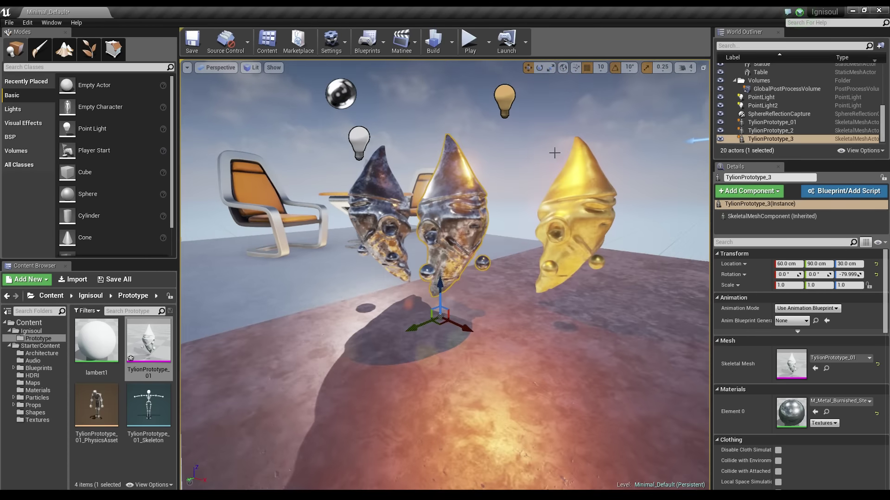
pyautogui.click(541, 155)
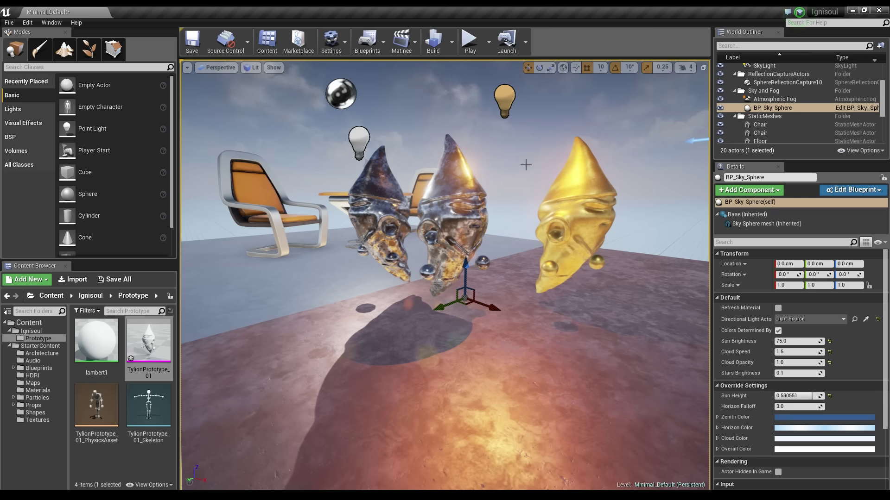
pyautogui.moveTo(520, 195); pyautogui.dragTo(520, 183, button='right')
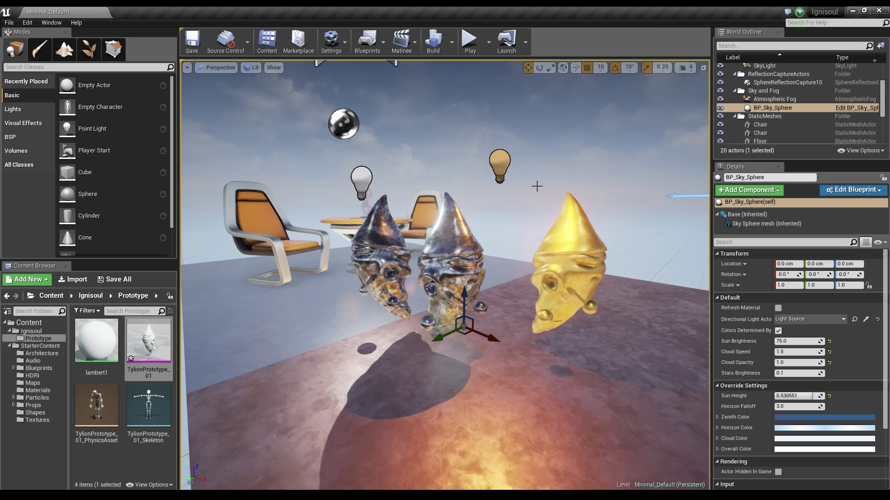
pyautogui.click(436, 252)
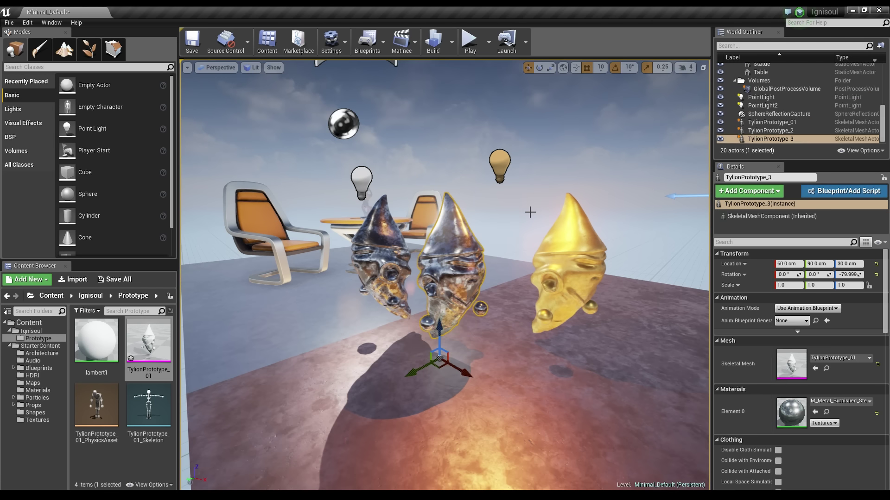
pyautogui.click(519, 216)
pyautogui.moveTo(517, 218)
pyautogui.mouseDown(button='right')
pyautogui.moveTo(523, 195)
pyautogui.moveTo(533, 208)
pyautogui.mouseUp(button='right')
pyautogui.click(516, 204)
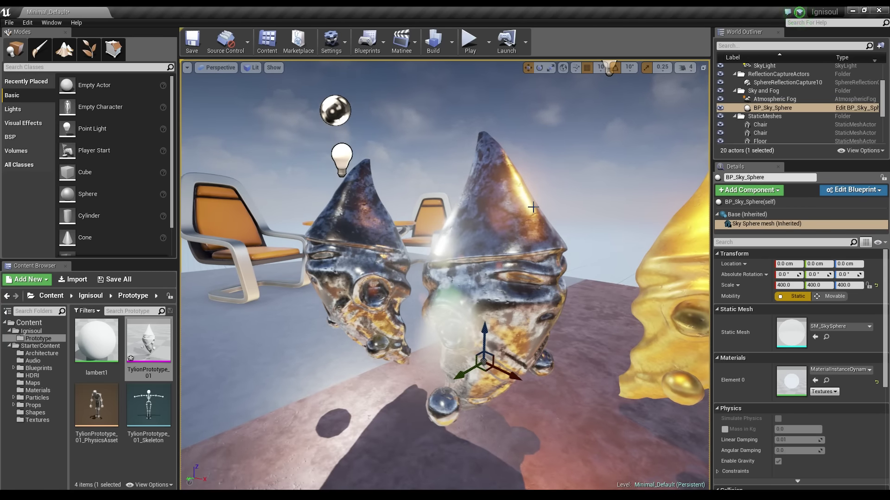
pyautogui.moveTo(533, 207); pyautogui.dragTo(462, 178, button='right')
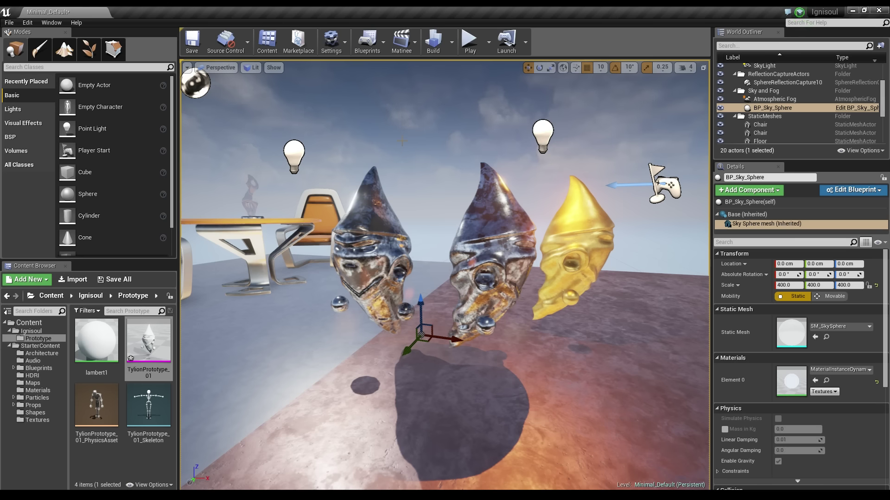
# Step: Apply the M_Concrete_Grime starter material to the left gnome head
pyautogui.click(38, 390)
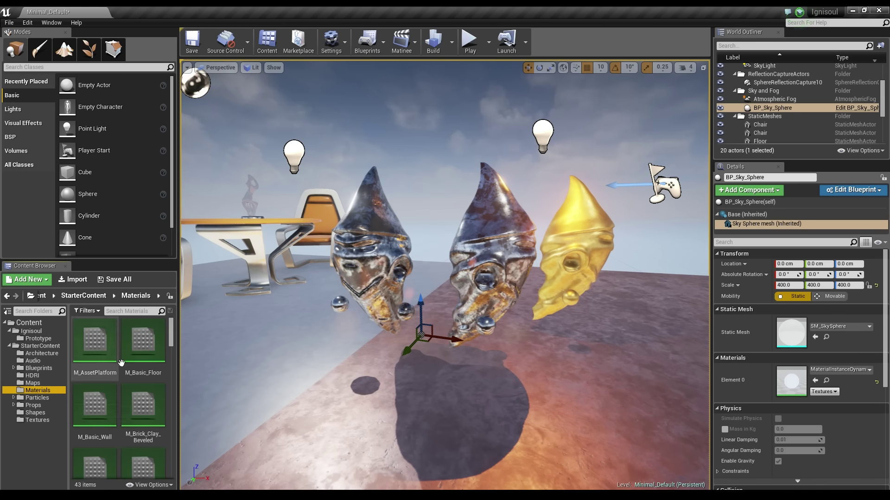
pyautogui.scroll(-3, 168, 360)
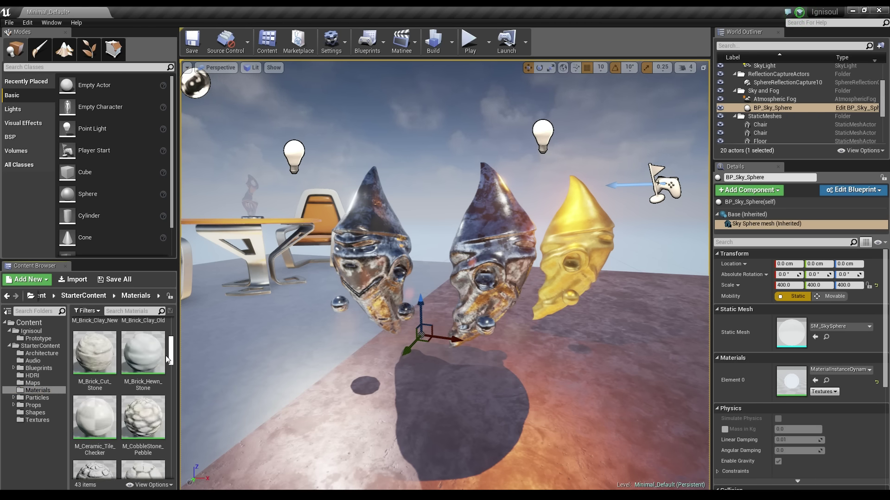
pyautogui.scroll(-1, 168, 360)
pyautogui.scroll(-1, 150, 368)
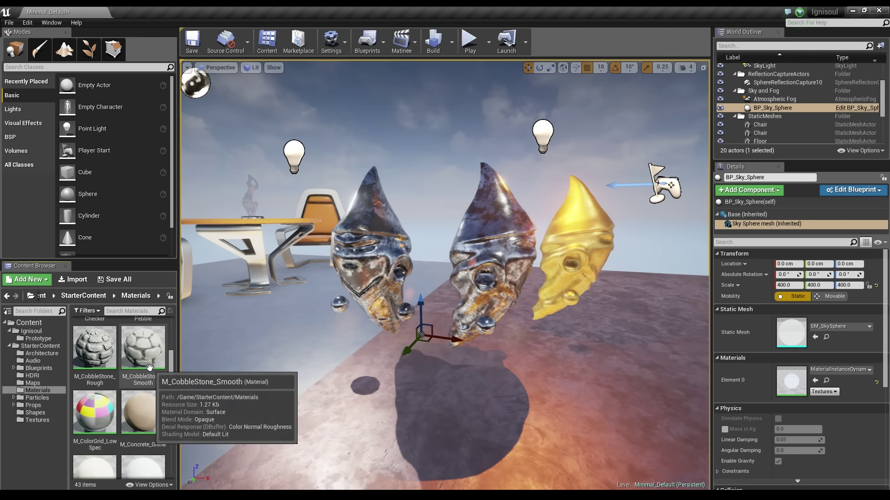
pyautogui.scroll(-1, 149, 367)
pyautogui.moveTo(143, 366); pyautogui.dragTo(376, 233)
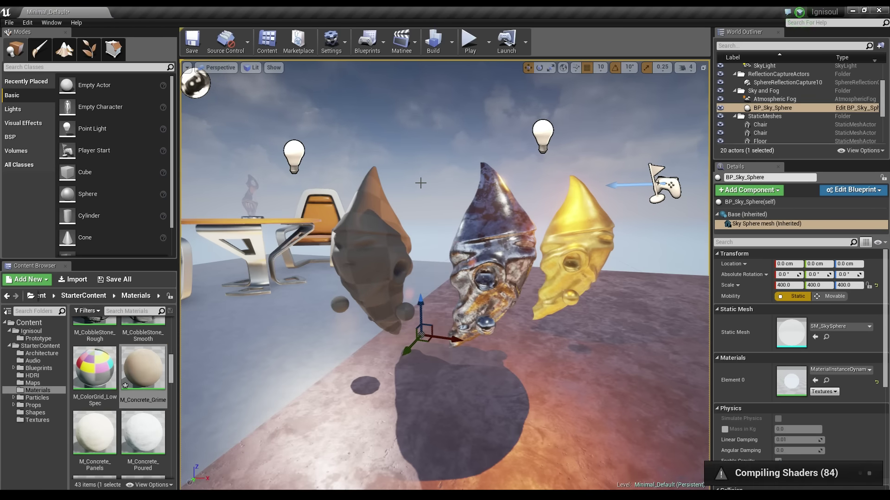
pyautogui.scroll(-6, 420, 183)
# Step: Duplicate the middle metal head twice, placing the steel copies to the right
pyautogui.click(474, 262)
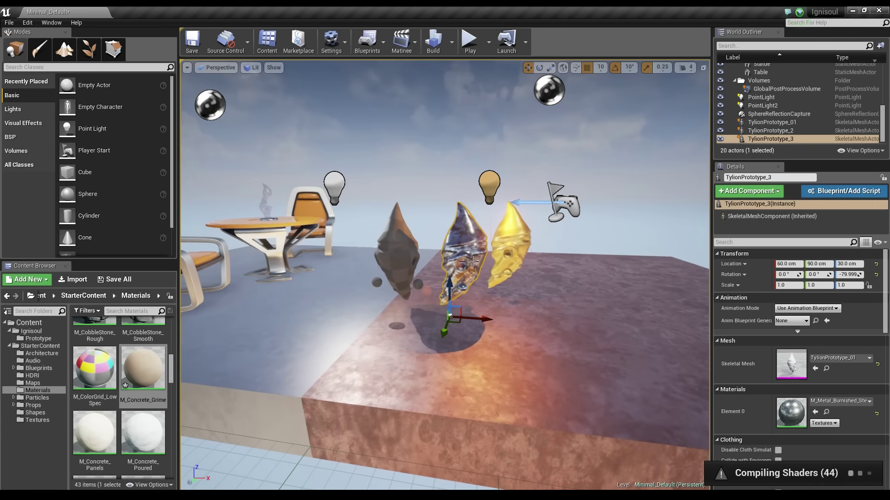
pyautogui.keyDown('alt'); pyautogui.moveTo(478, 319); pyautogui.dragTo(644, 330); pyautogui.keyUp('alt')
pyautogui.click(626, 139)
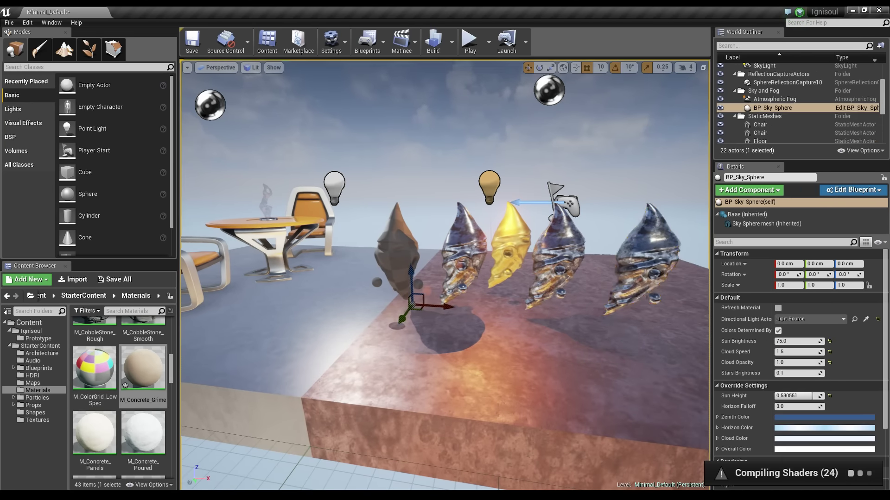
pyautogui.scroll(-3, 441, 122)
pyautogui.scroll(-3, 441, 122)
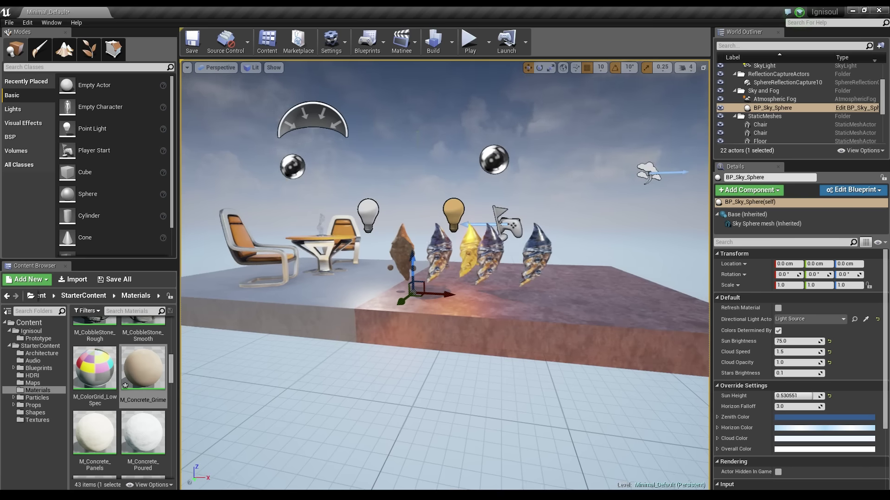
# Step: Drag the mossy green ground material from Materials onto the concrete gnome head
pyautogui.scroll(5, 417, 188)
pyautogui.scroll(-2, 403, 172)
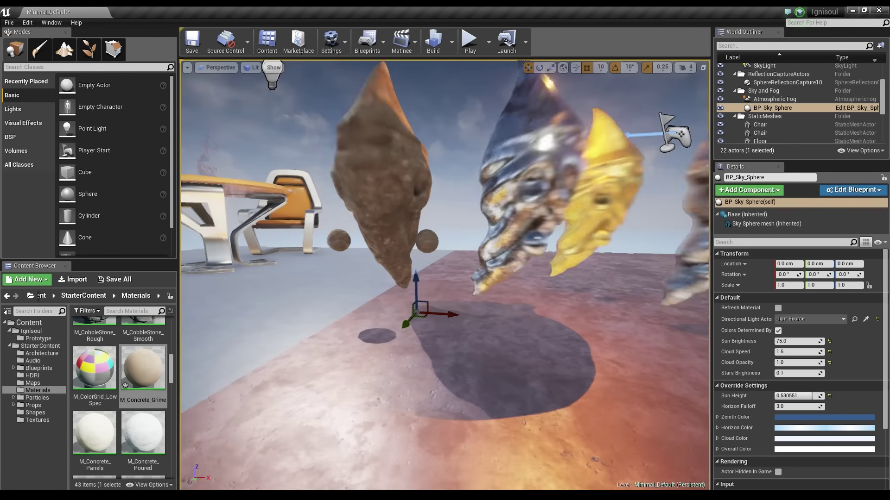
pyautogui.scroll(-2, 399, 166)
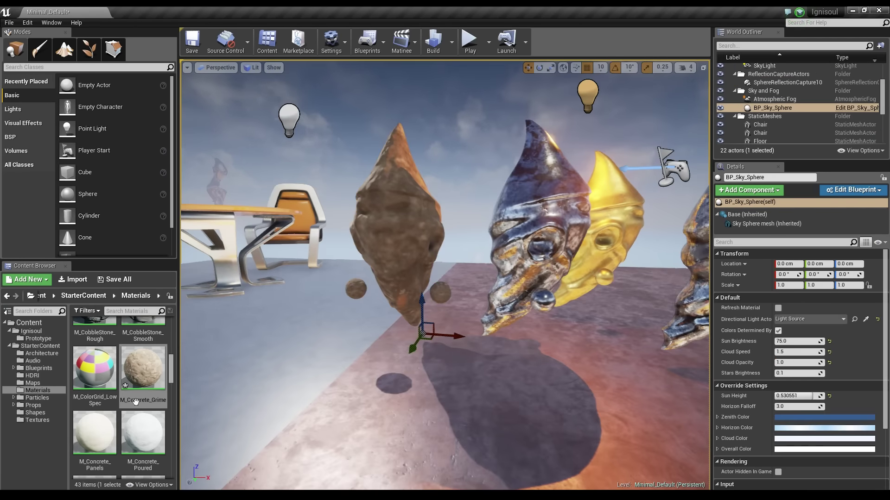
pyautogui.scroll(-1, 123, 393)
pyautogui.scroll(1, 153, 380)
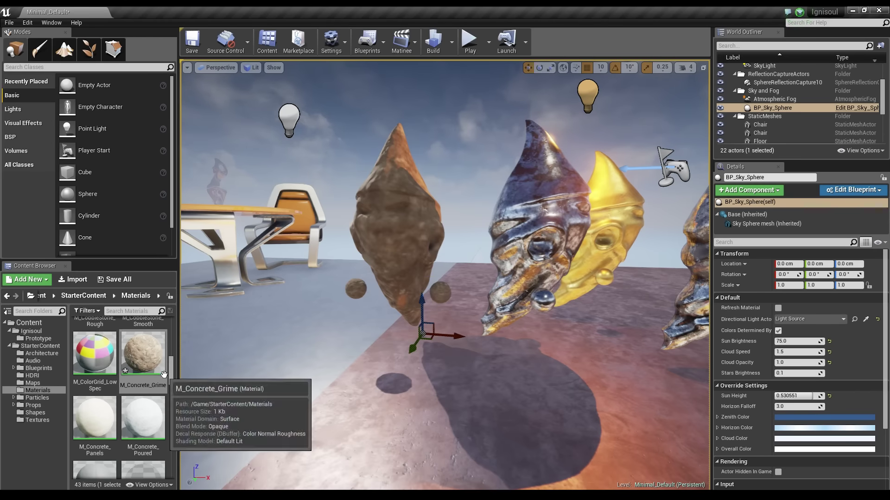
pyautogui.scroll(-2, 172, 373)
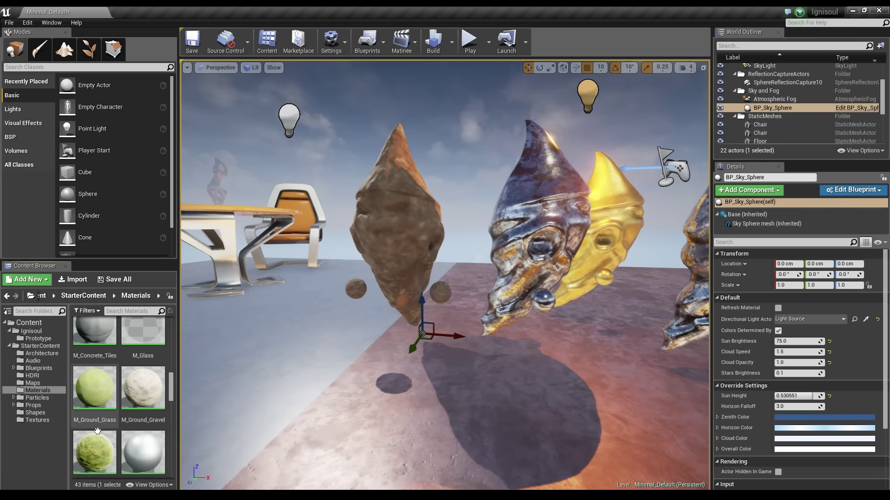
pyautogui.moveTo(94, 452); pyautogui.dragTo(424, 239)
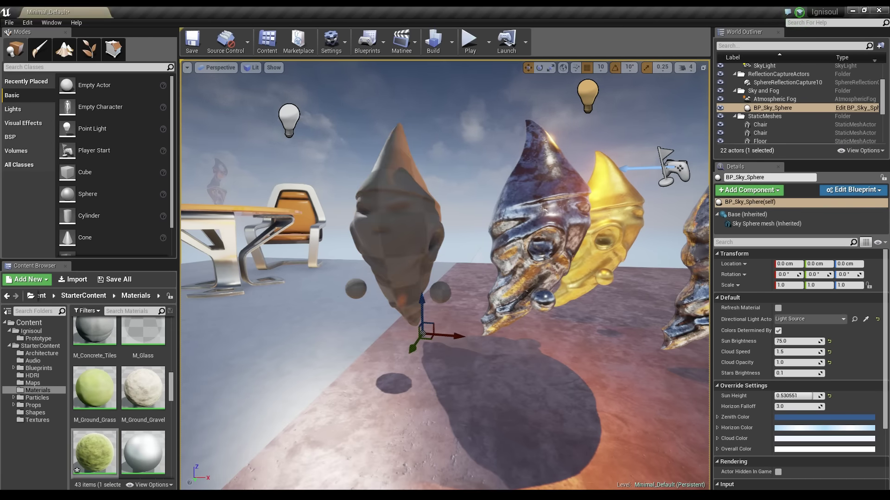
pyautogui.moveTo(424, 238)
pyautogui.mouseDown(button='right')
pyautogui.moveTo(459, 238)
pyautogui.moveTo(445, 241)
pyautogui.mouseUp(button='right')
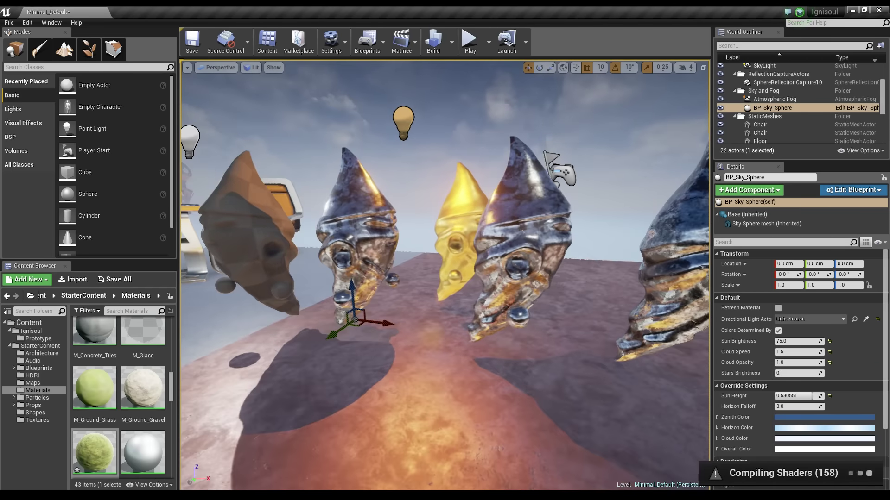
pyautogui.scroll(-2, 445, 241)
pyautogui.scroll(-1, 445, 241)
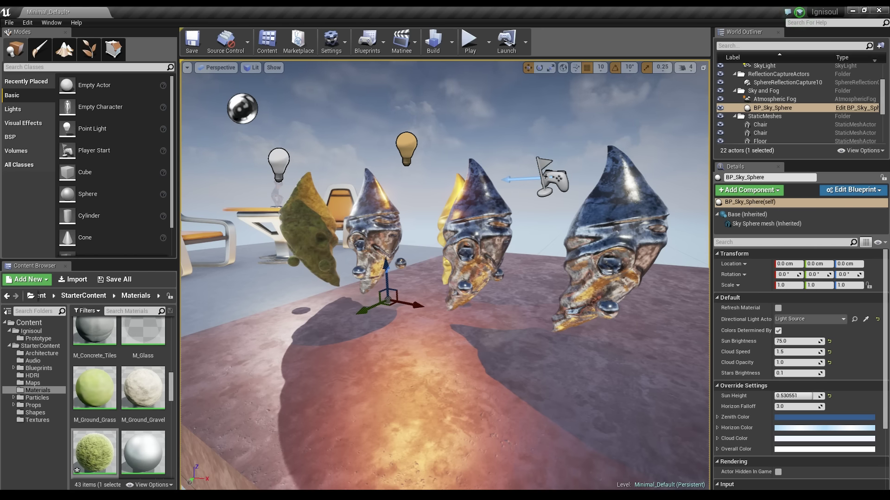
pyautogui.moveTo(182, 379); pyautogui.dragTo(158, 353)
pyautogui.scroll(3, 426, 187)
pyautogui.scroll(5, 425, 187)
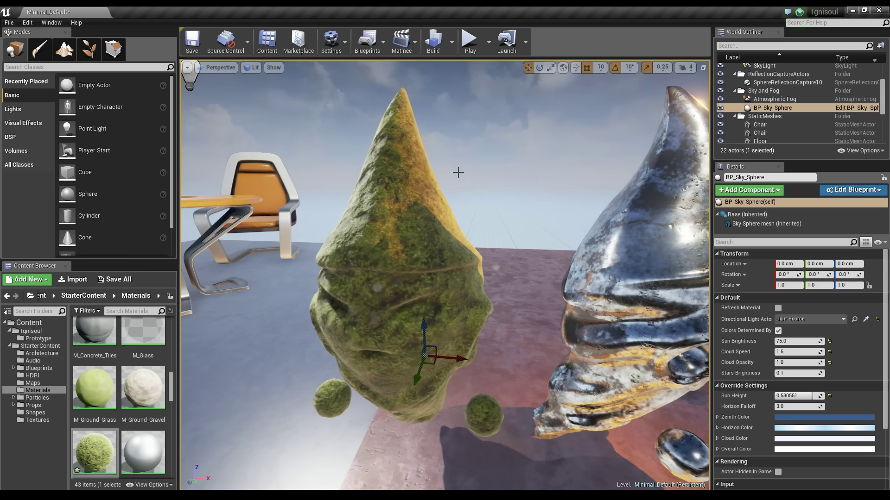
pyautogui.moveTo(458, 173); pyautogui.dragTo(445, 186, button='right')
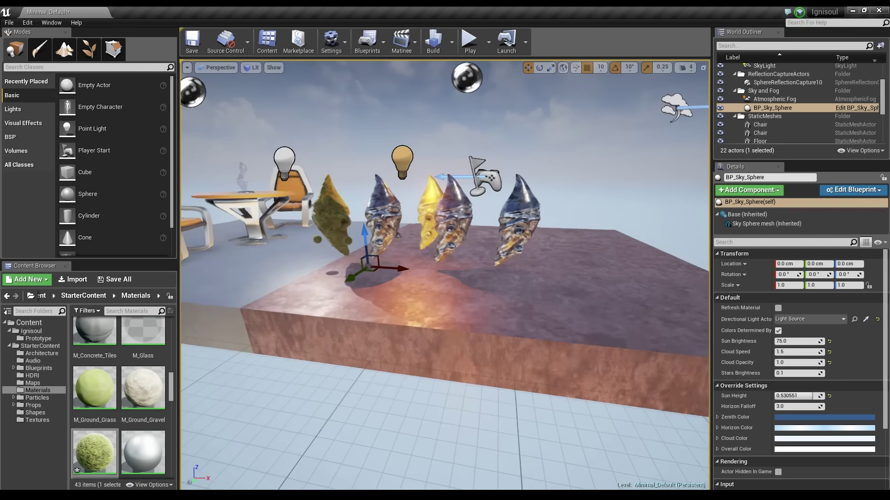
pyautogui.moveTo(458, 172); pyautogui.dragTo(460, 173, button='right')
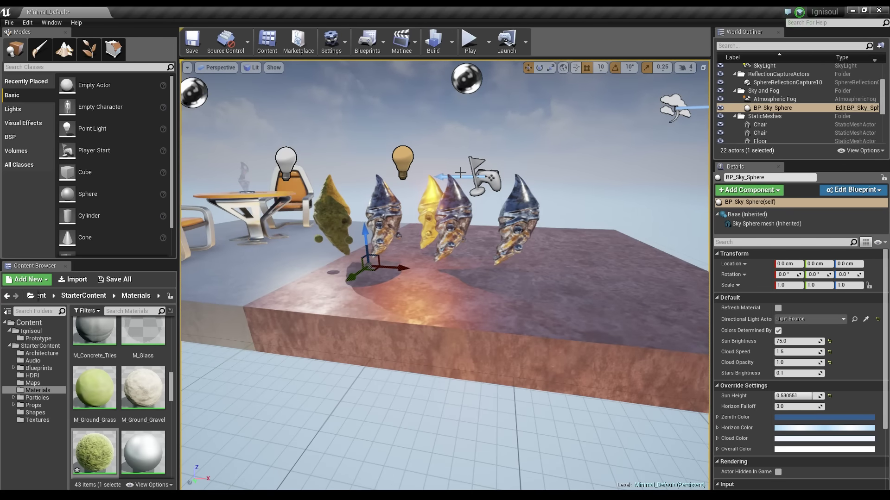